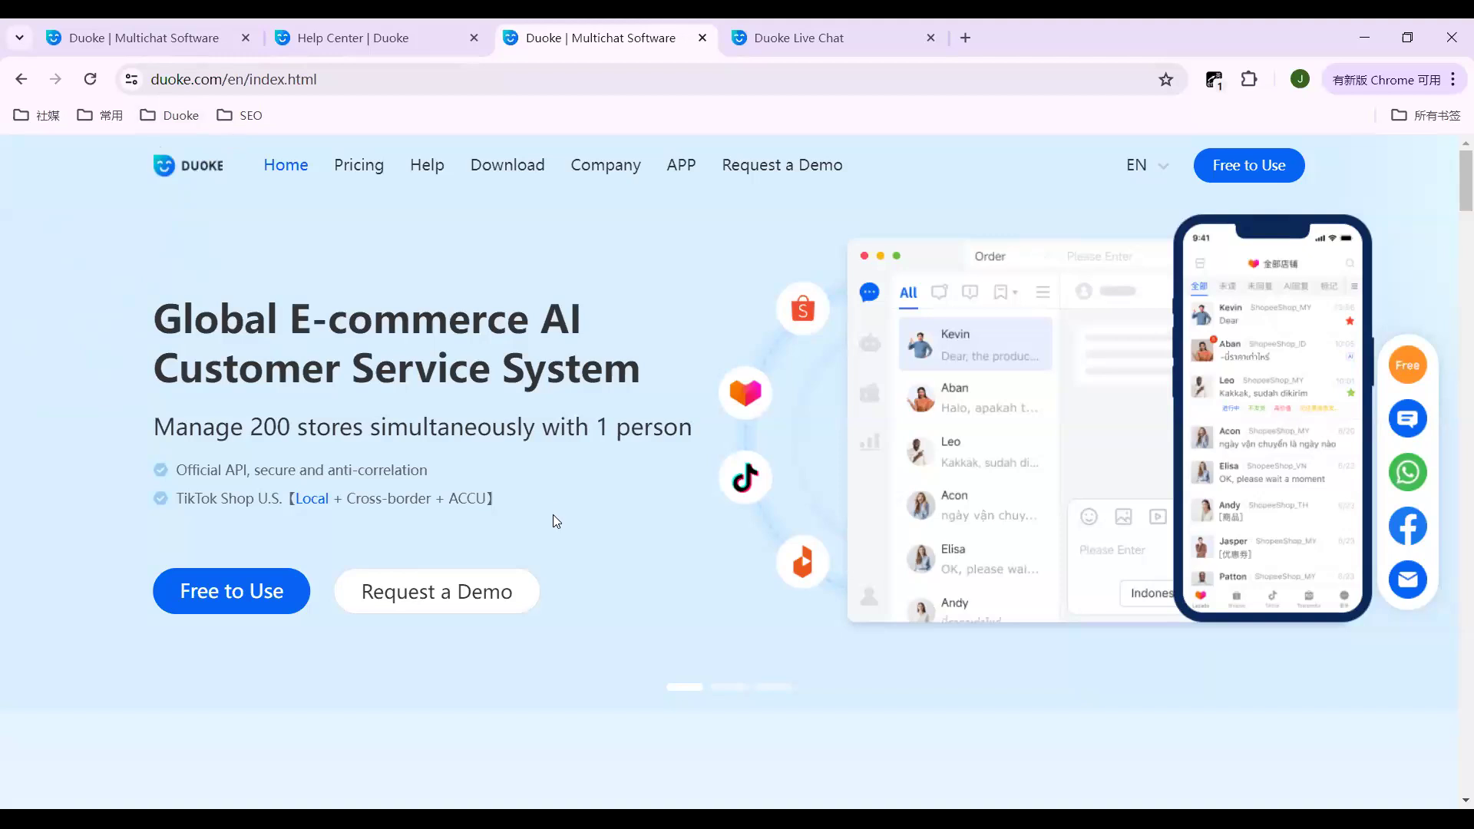
Step: Open the Consult Customer Service live chat and its message box, then go back to the Duoke | Multichat Software tab
scroll(556, 522, down, 5)
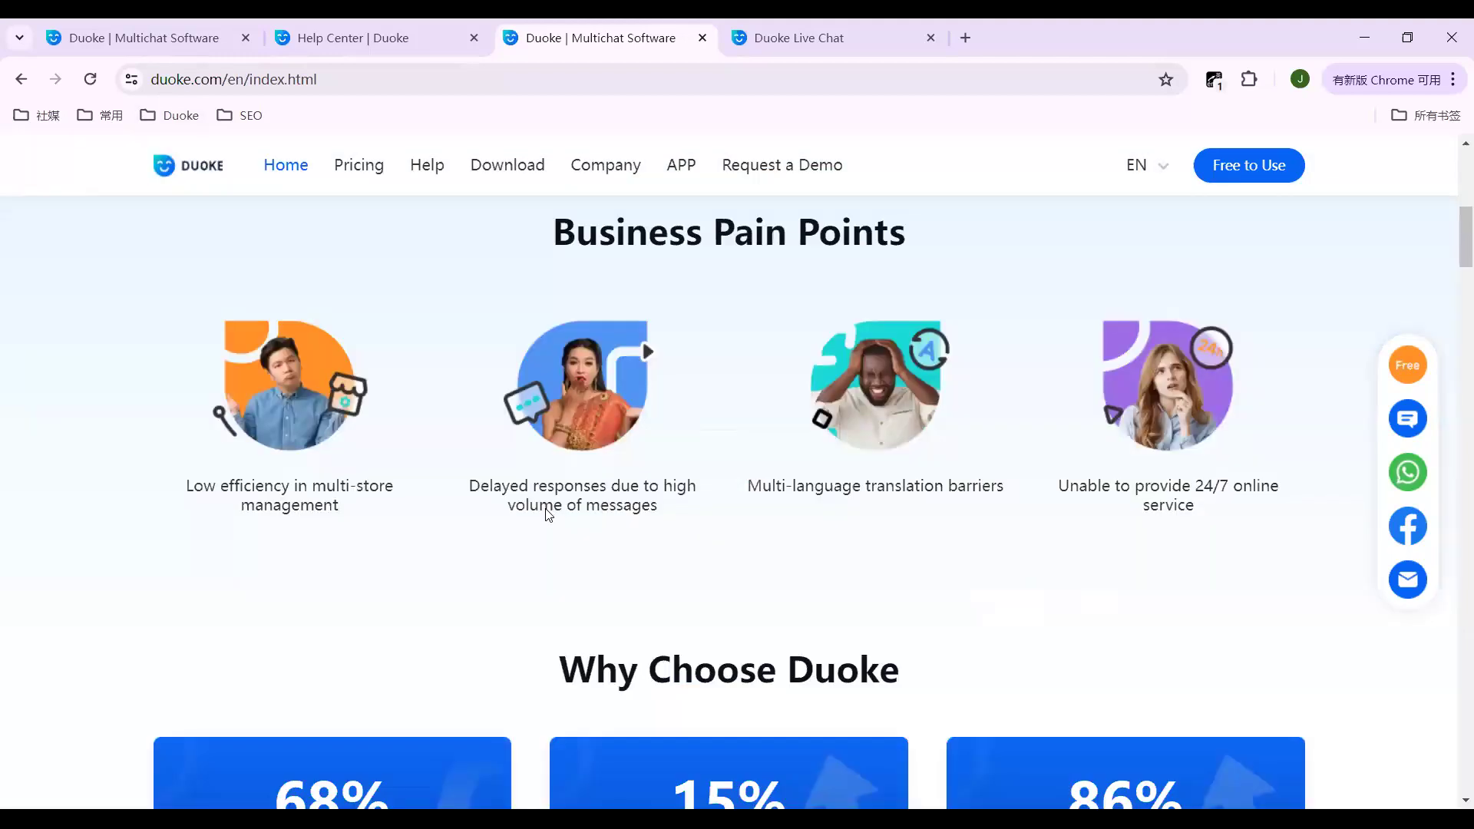
scroll(548, 514, down, 5)
scroll(547, 515, down, 5)
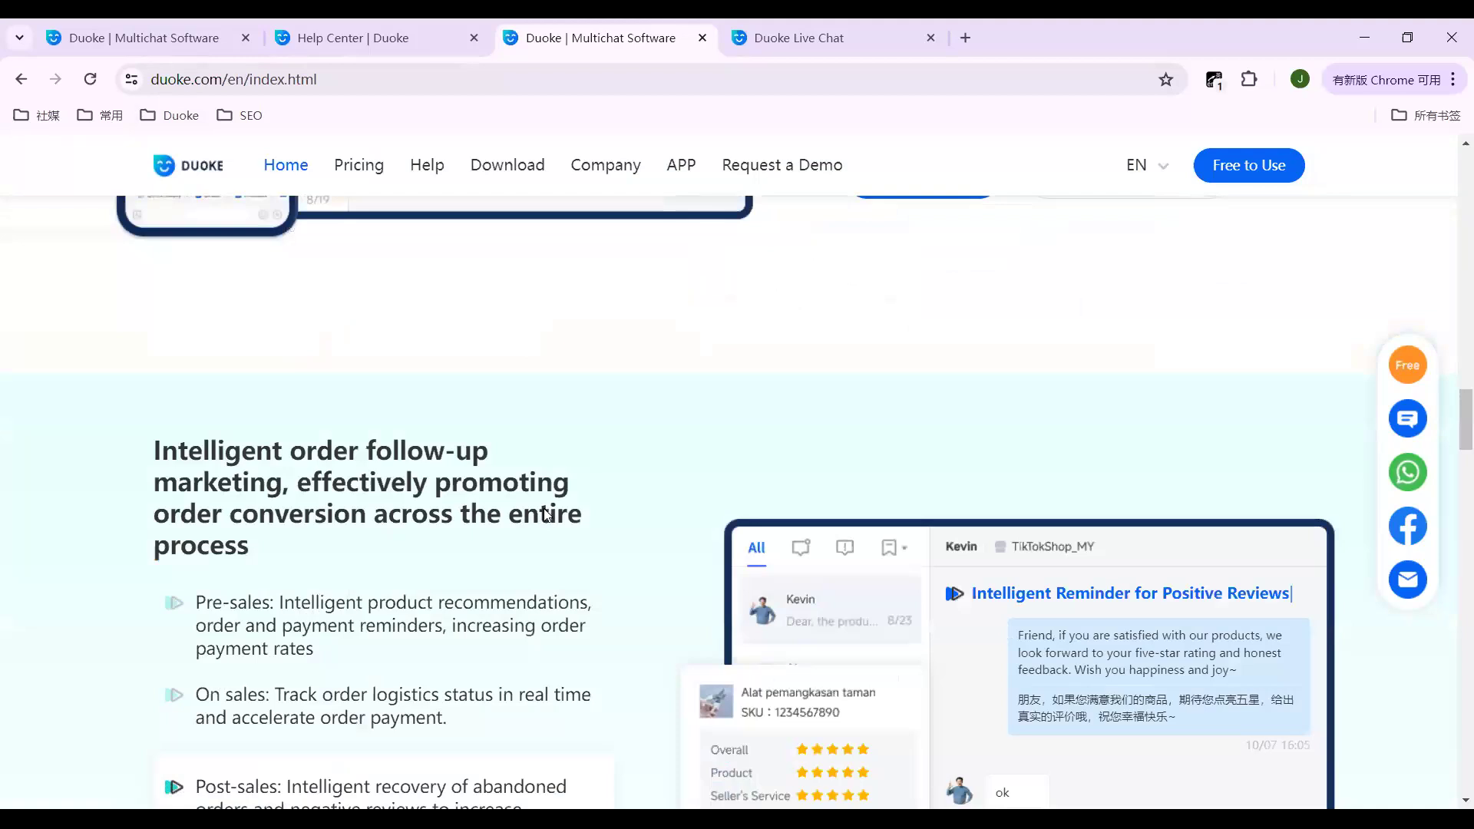
scroll(546, 515, down, 5)
scroll(757, 617, down, 5)
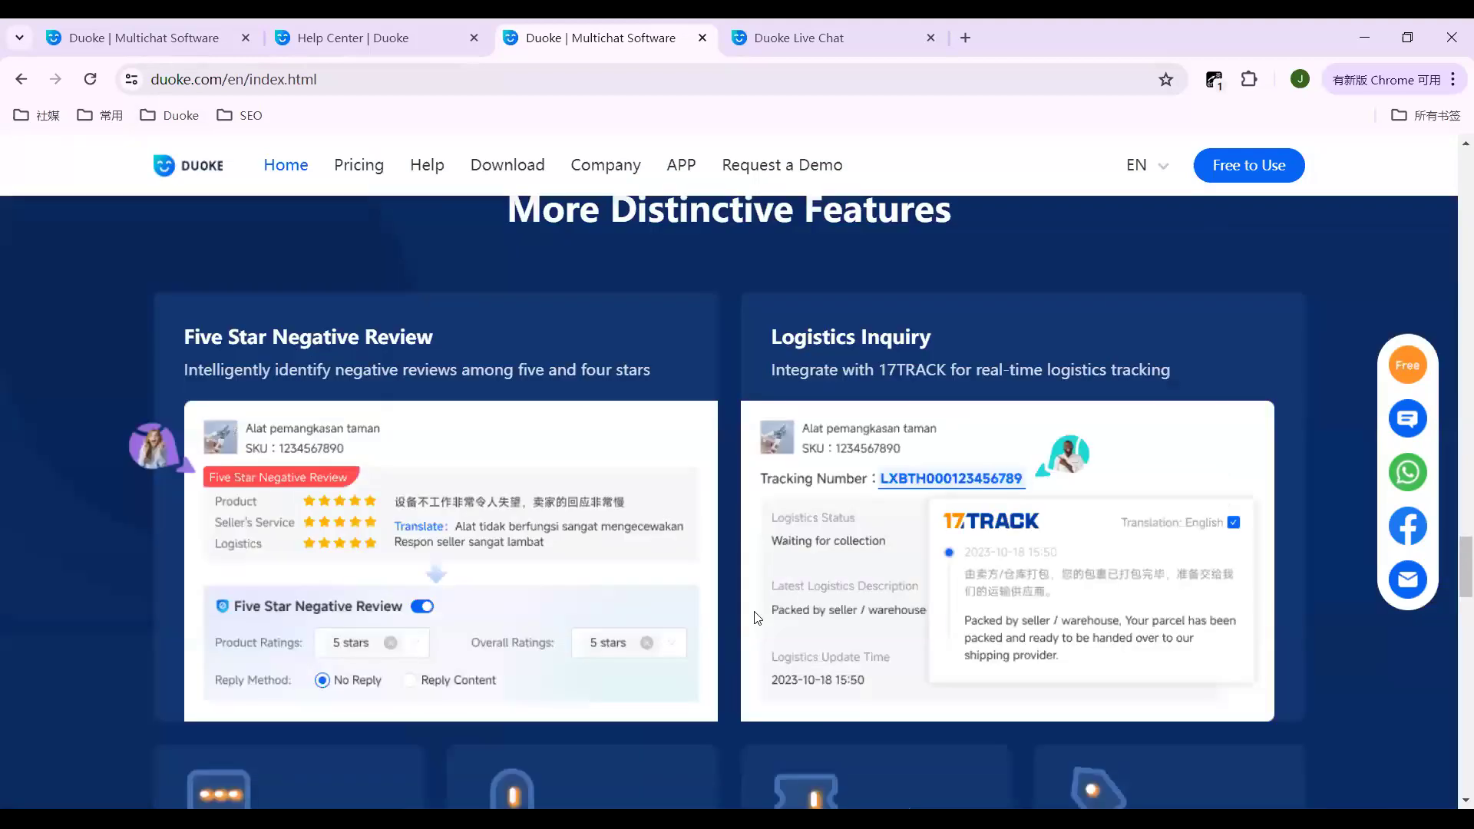
scroll(757, 617, up, 10)
scroll(757, 617, up, 10)
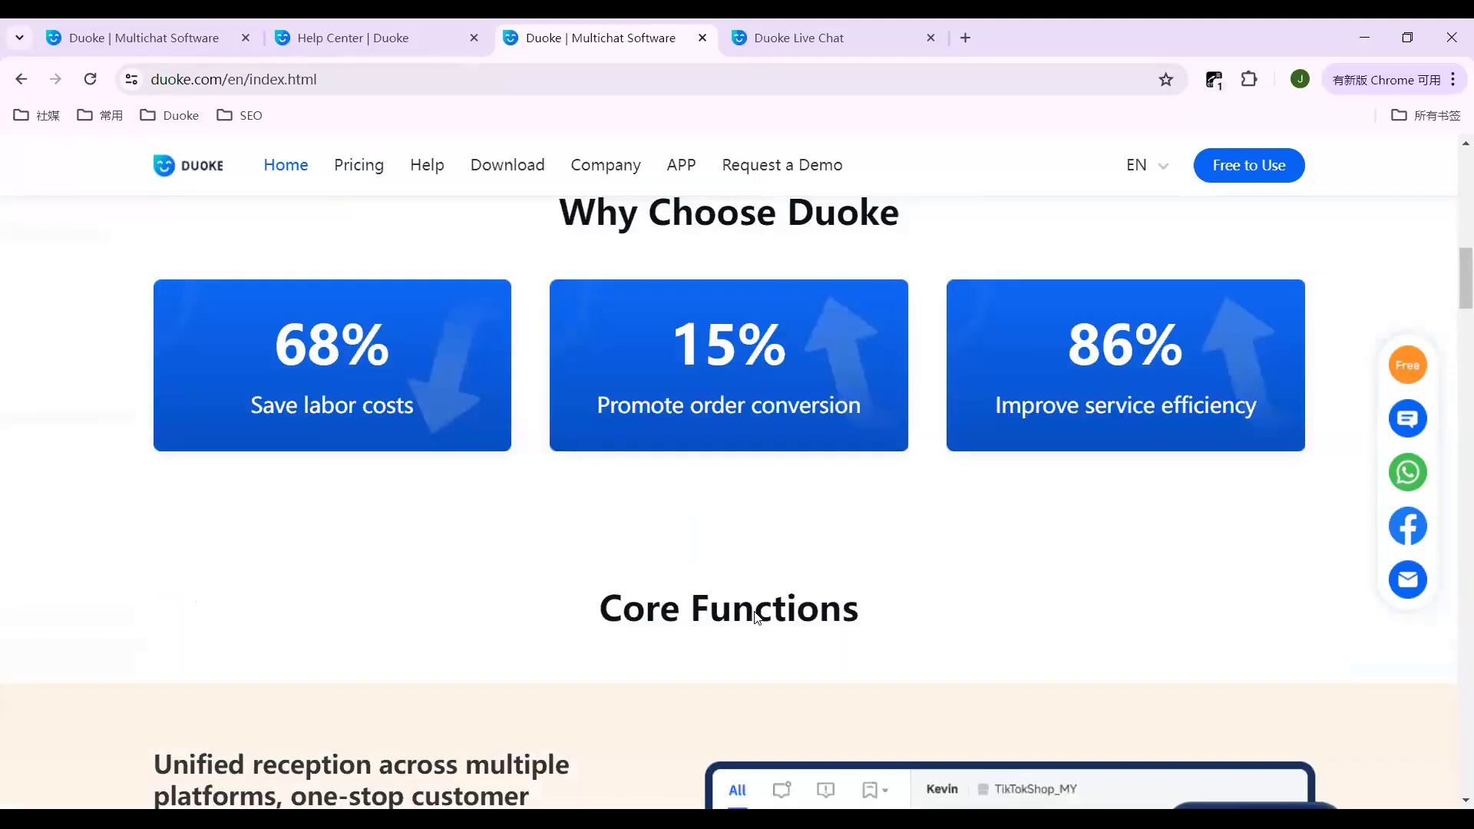
scroll(756, 617, up, 10)
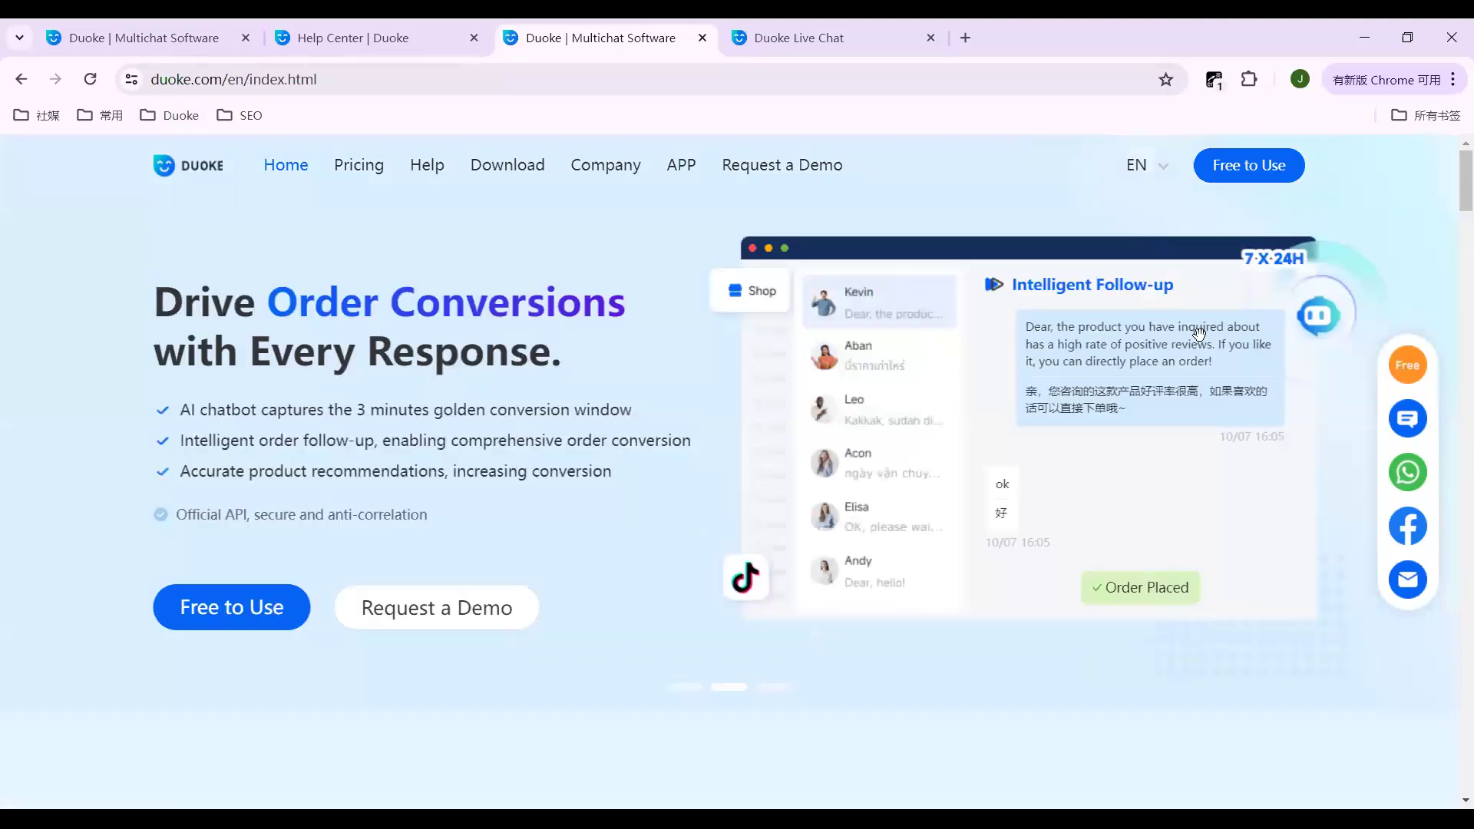
click(1408, 421)
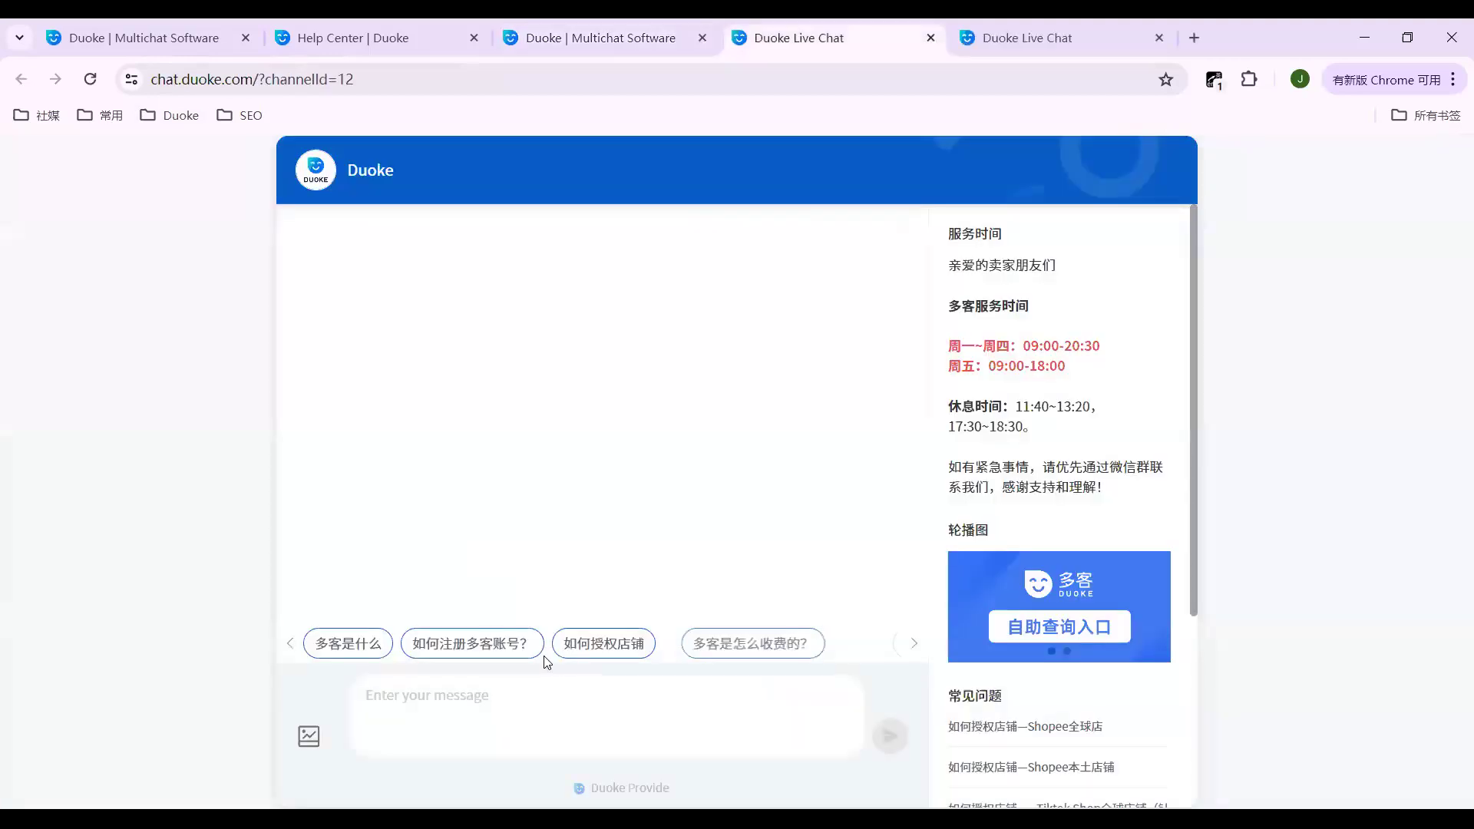
click(470, 702)
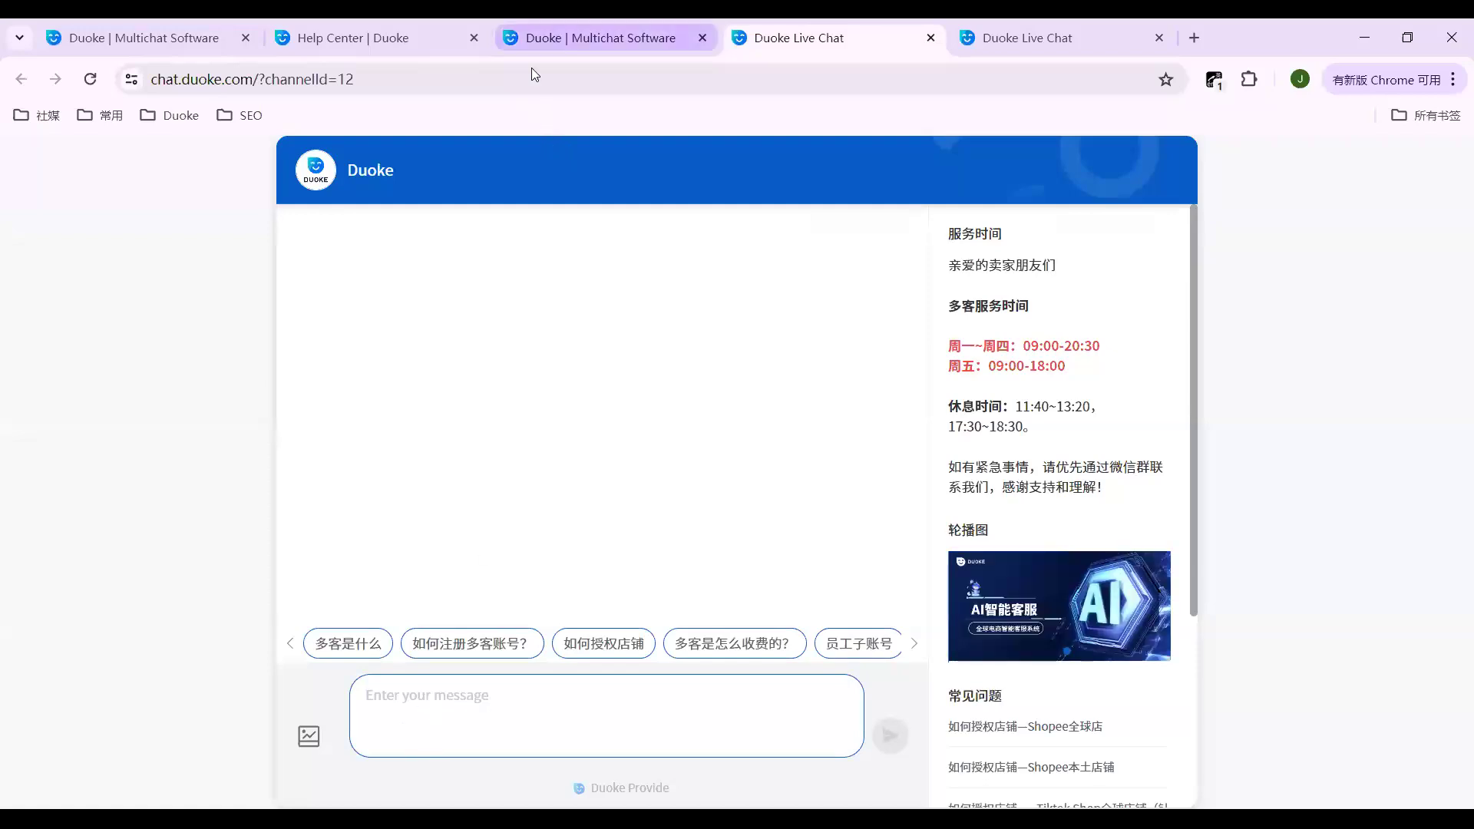
click(537, 38)
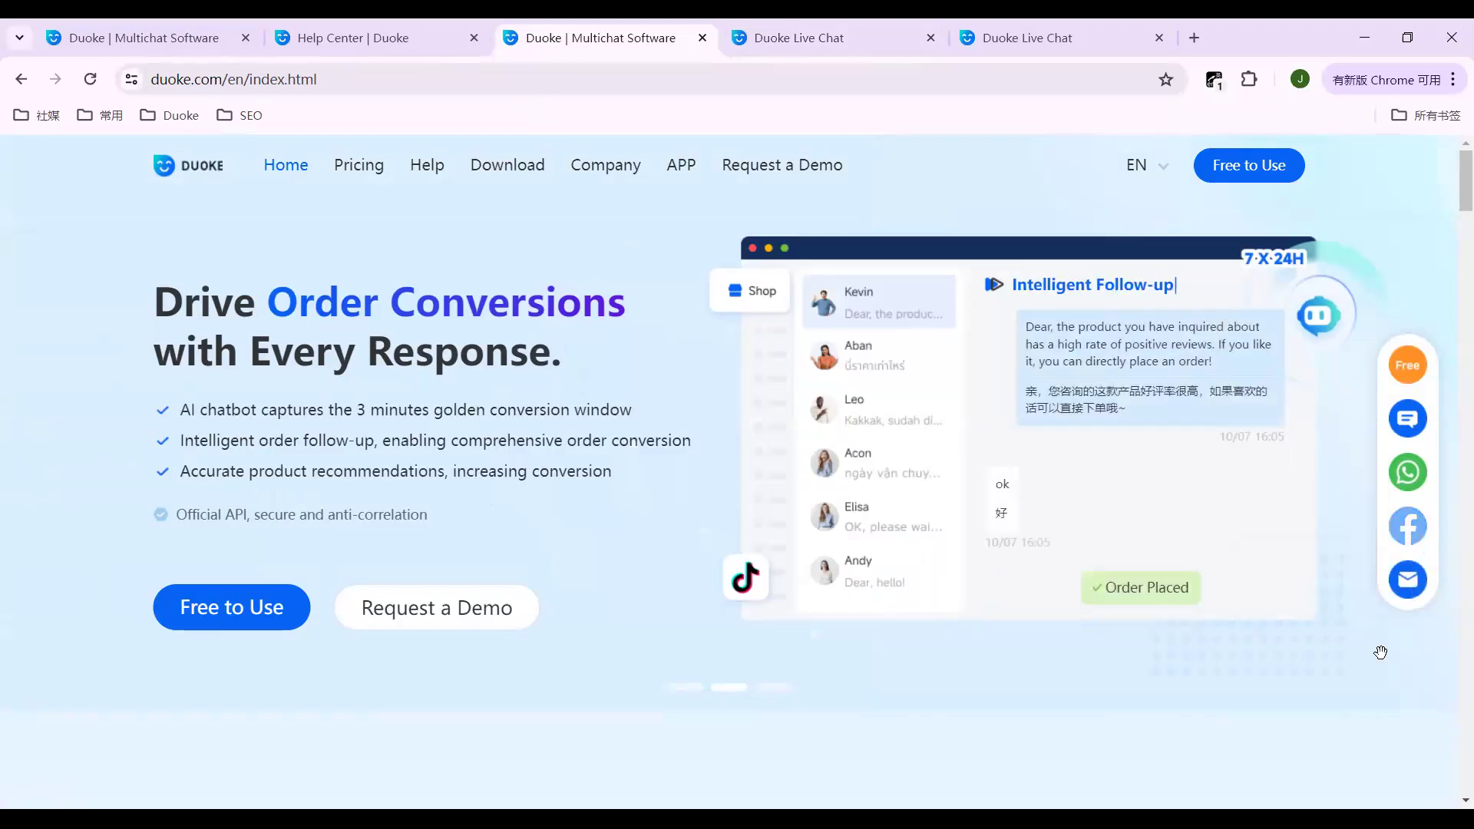
Step: Open the Duoke Help Center and read through the Auto Reply article
click(426, 171)
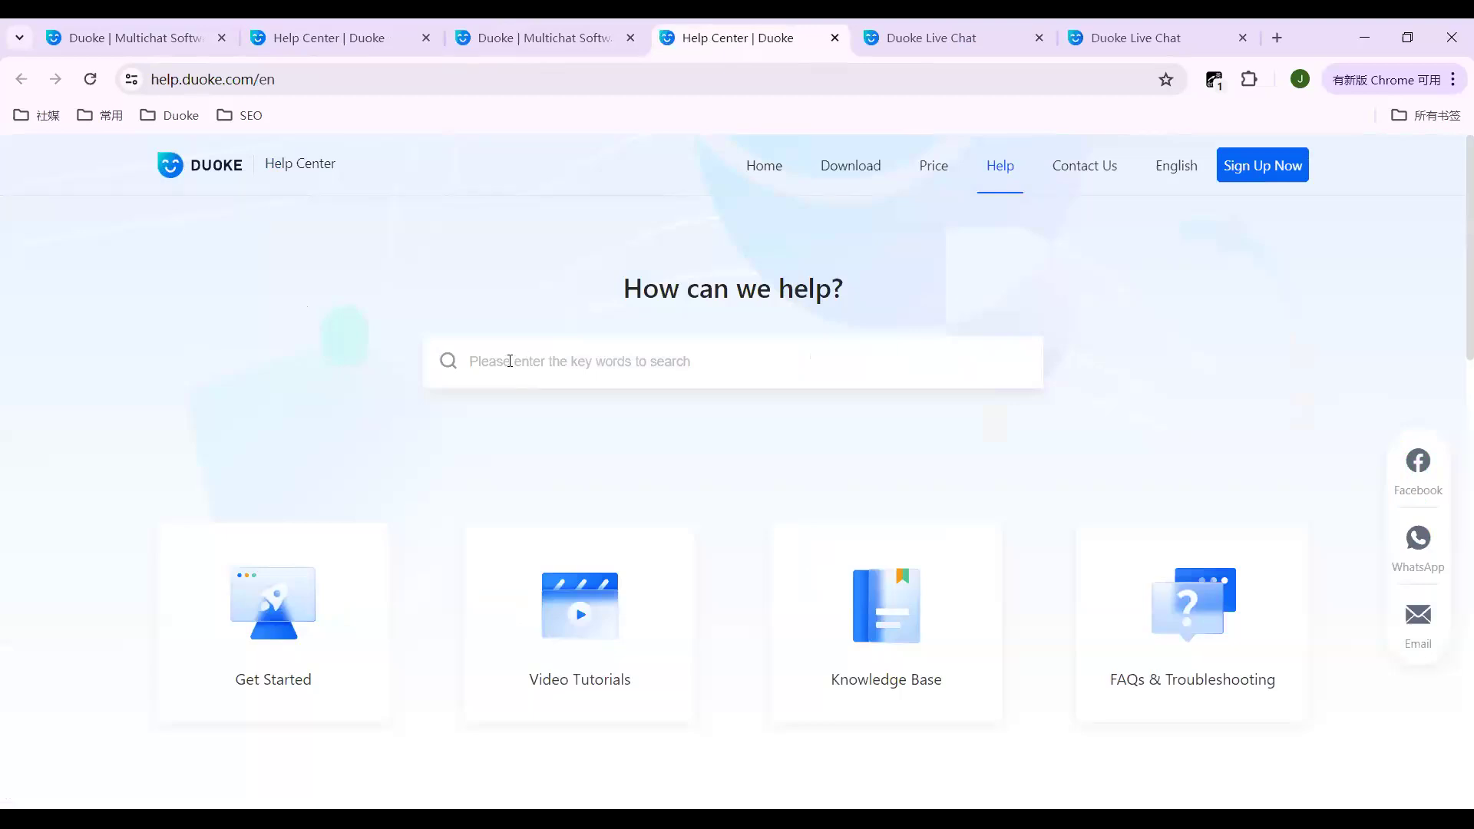
click(468, 359)
scroll(560, 363, down, 3)
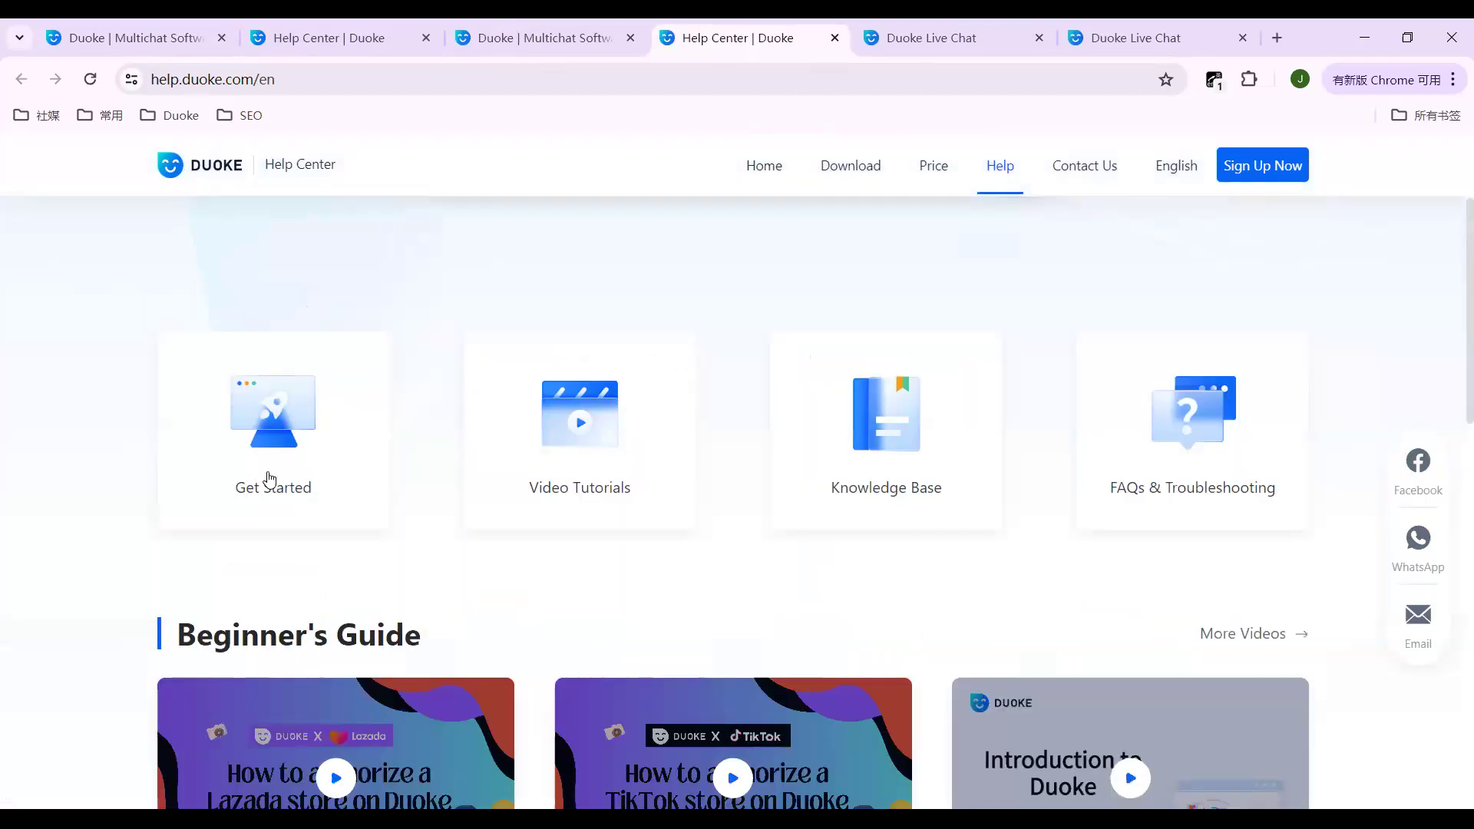
scroll(427, 398, up, 3)
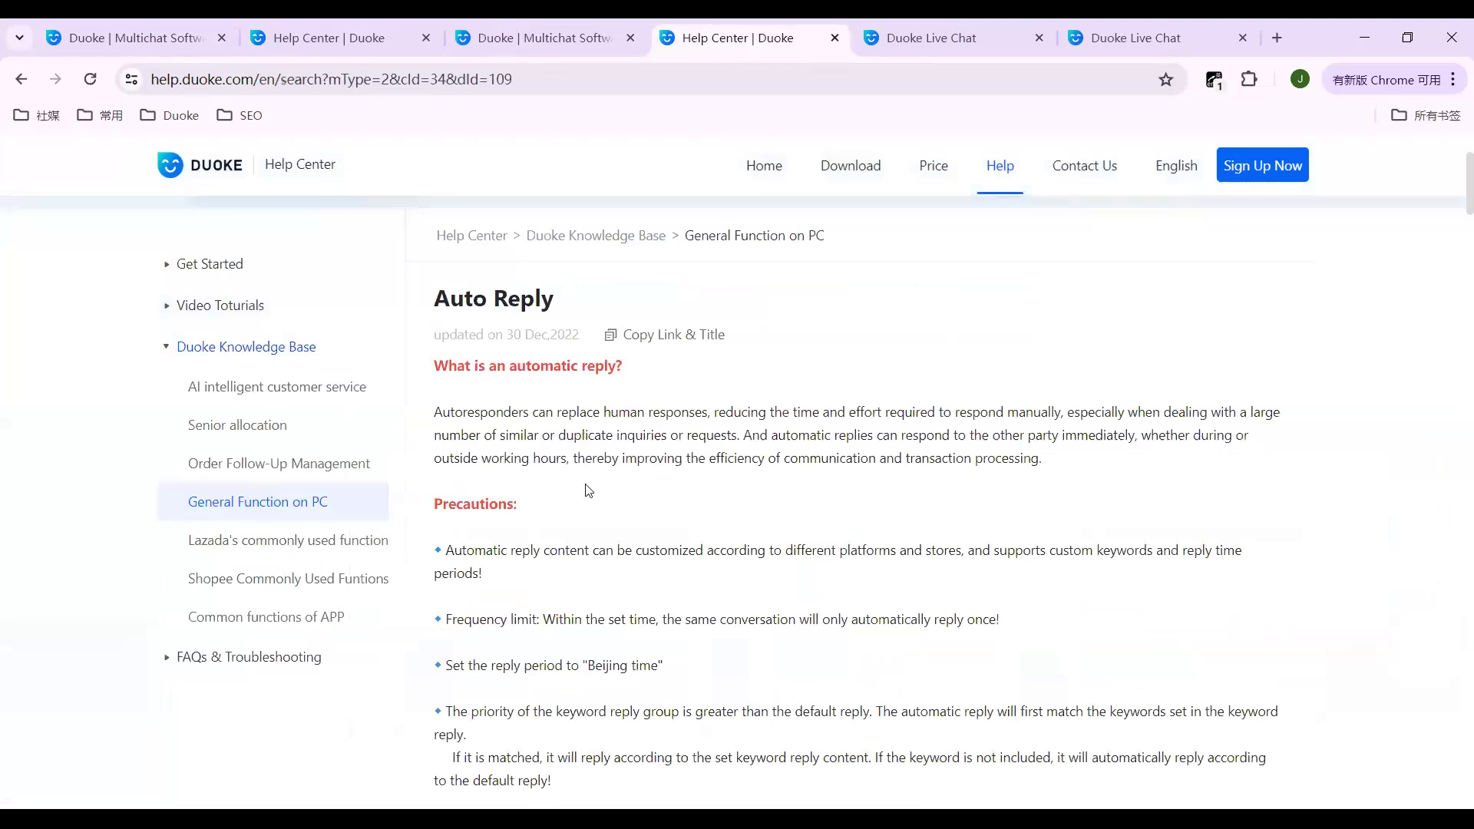
scroll(588, 491, down, 1)
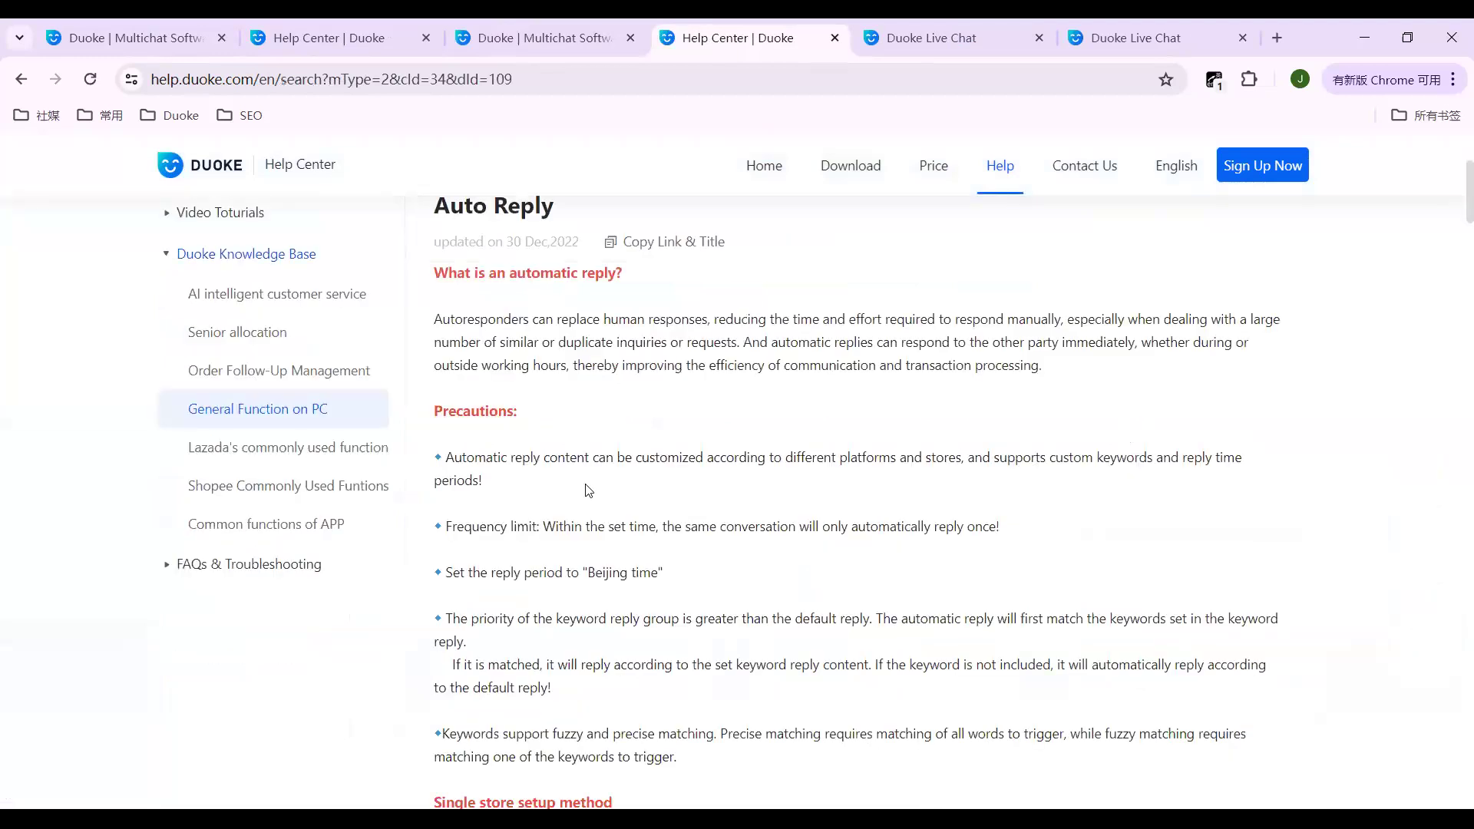
scroll(588, 490, down, 4)
scroll(588, 489, down, 4)
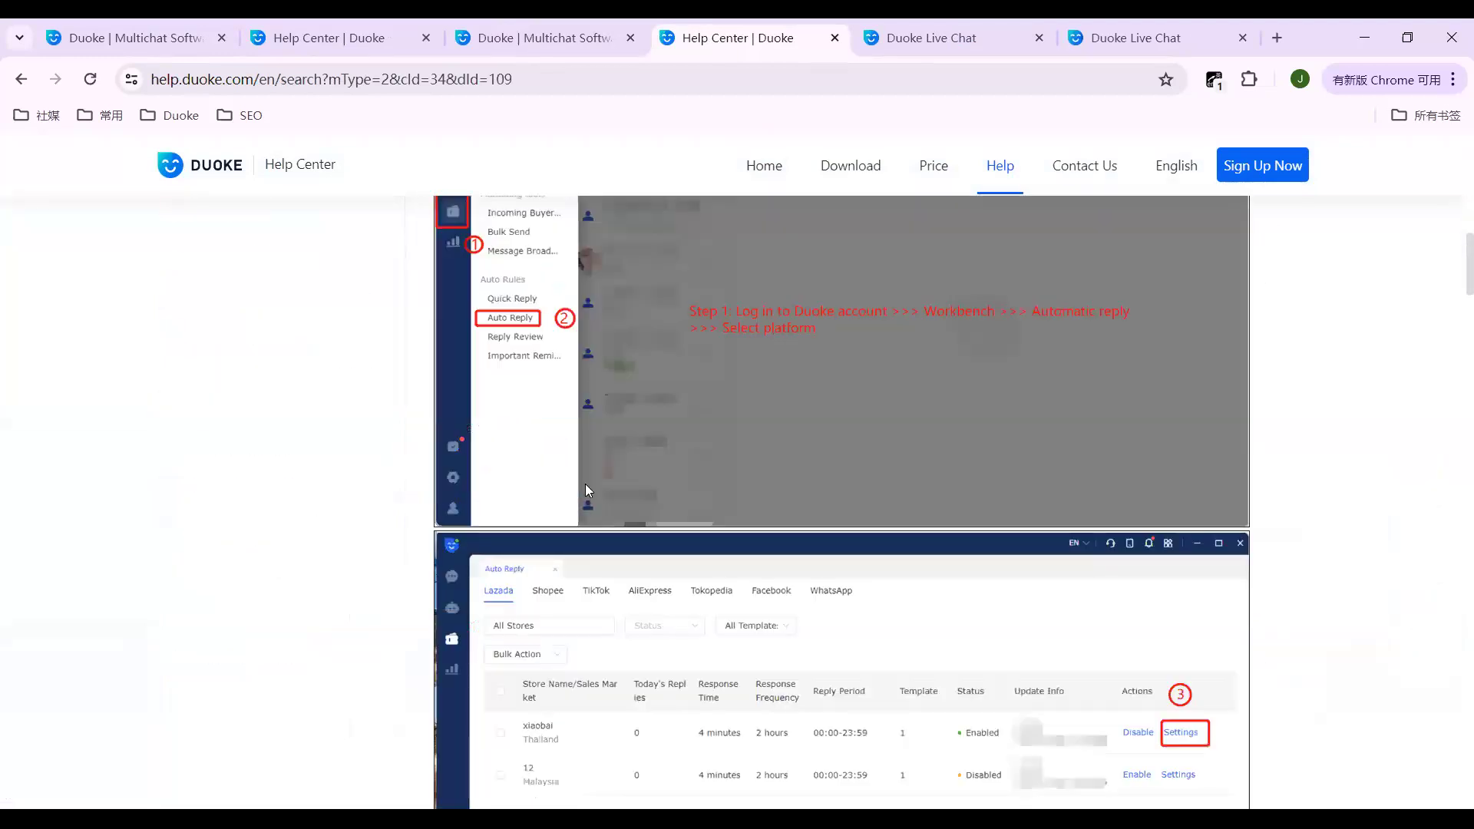
scroll(586, 485, down, 6)
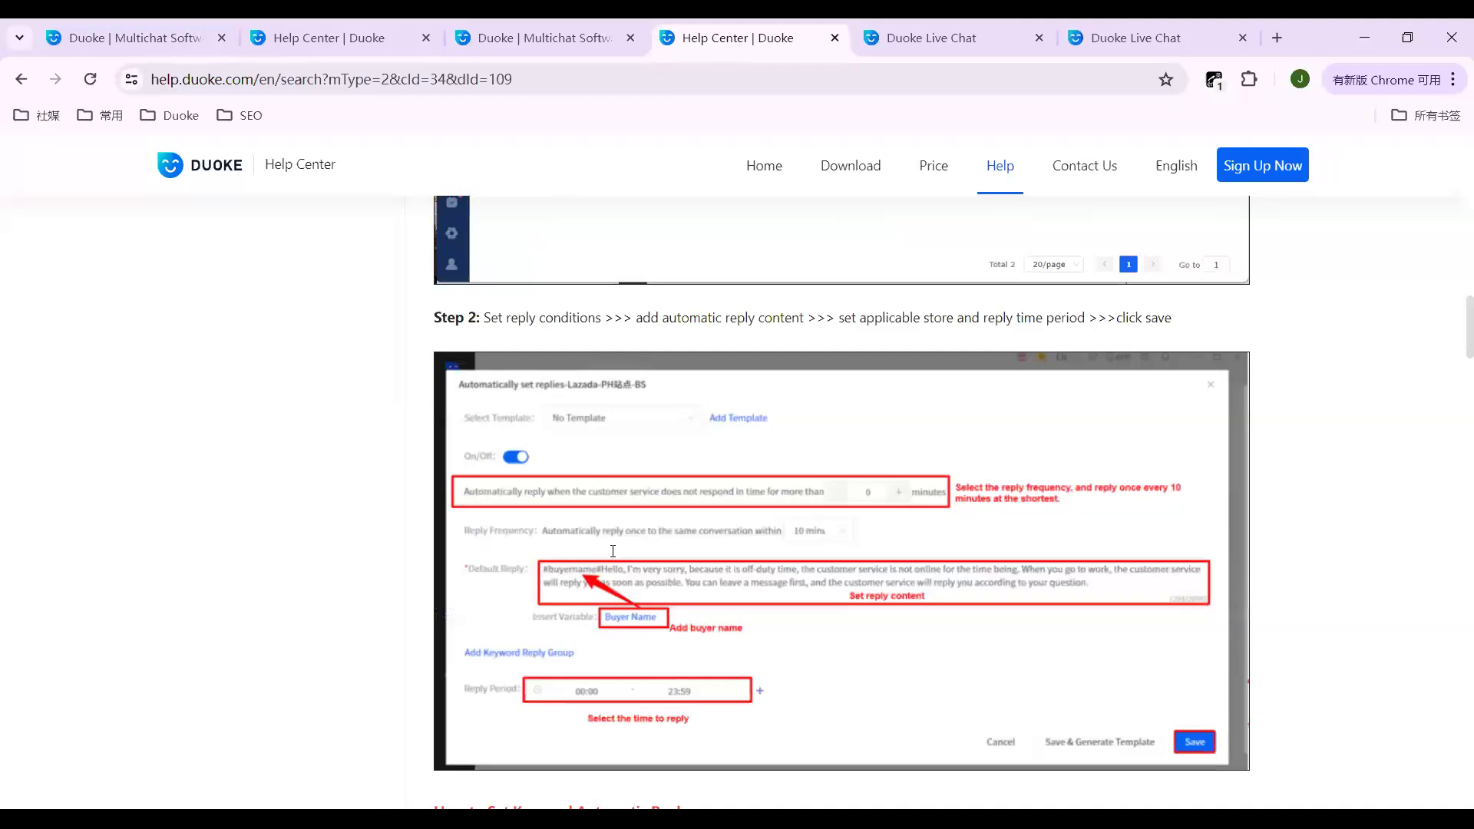
scroll(613, 550, up, 13)
scroll(270, 605, up, 2)
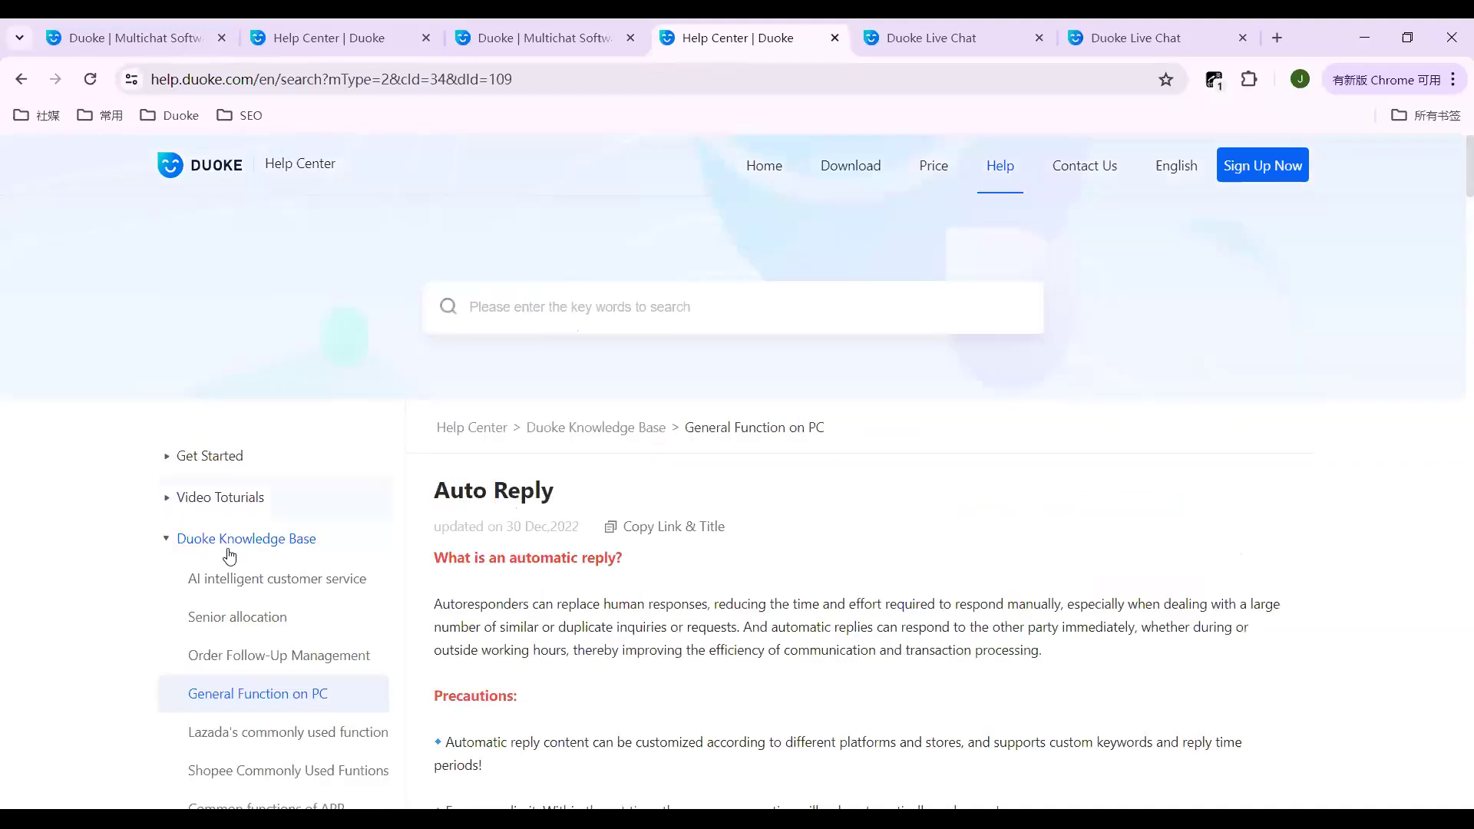
Step: Expand Video Toturials, view Introduction to Duoke, then show the Store Authorization videos
click(224, 501)
click(261, 542)
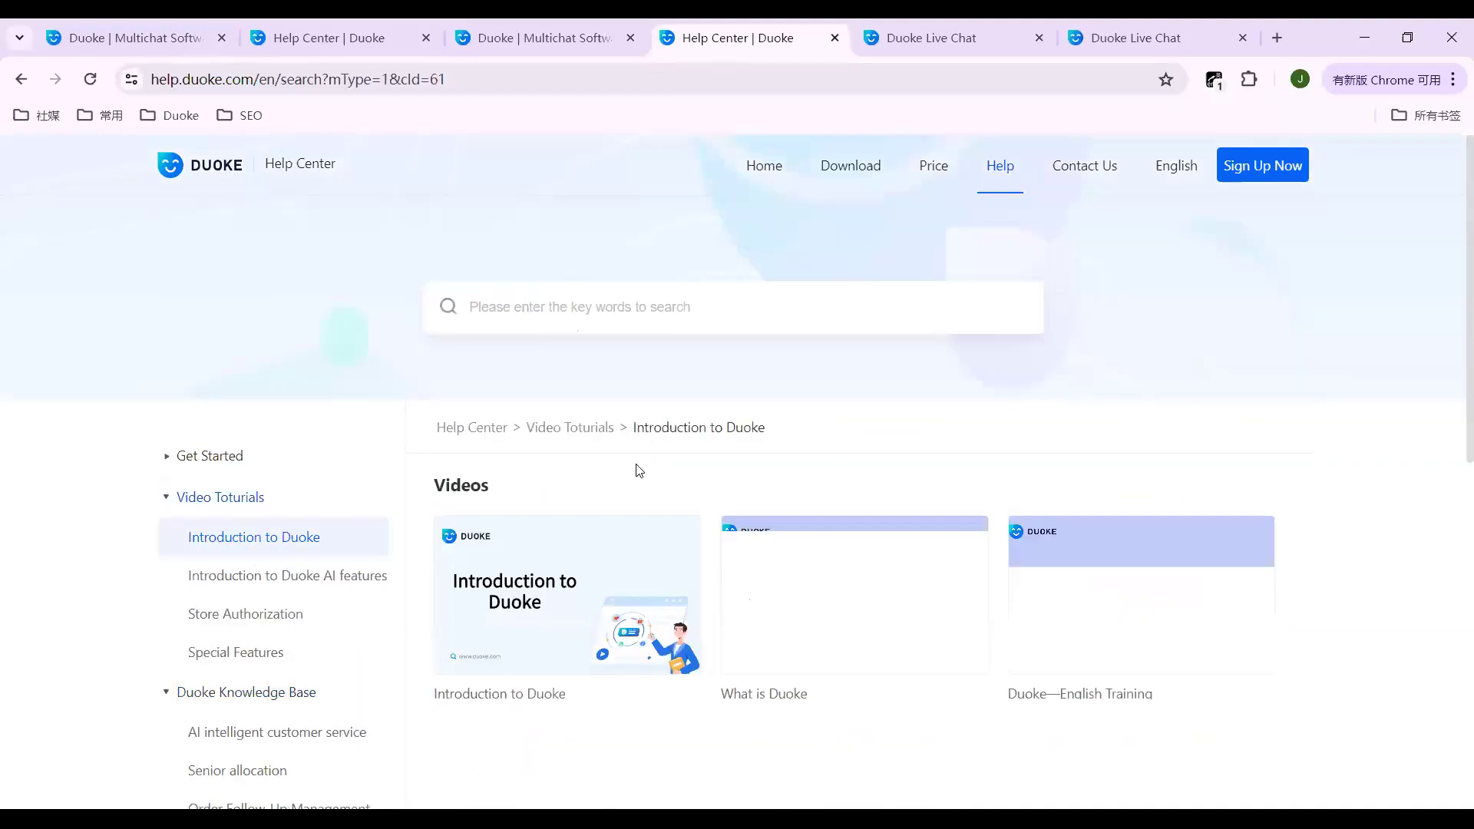
scroll(641, 470, down, 1)
scroll(426, 610, down, 1)
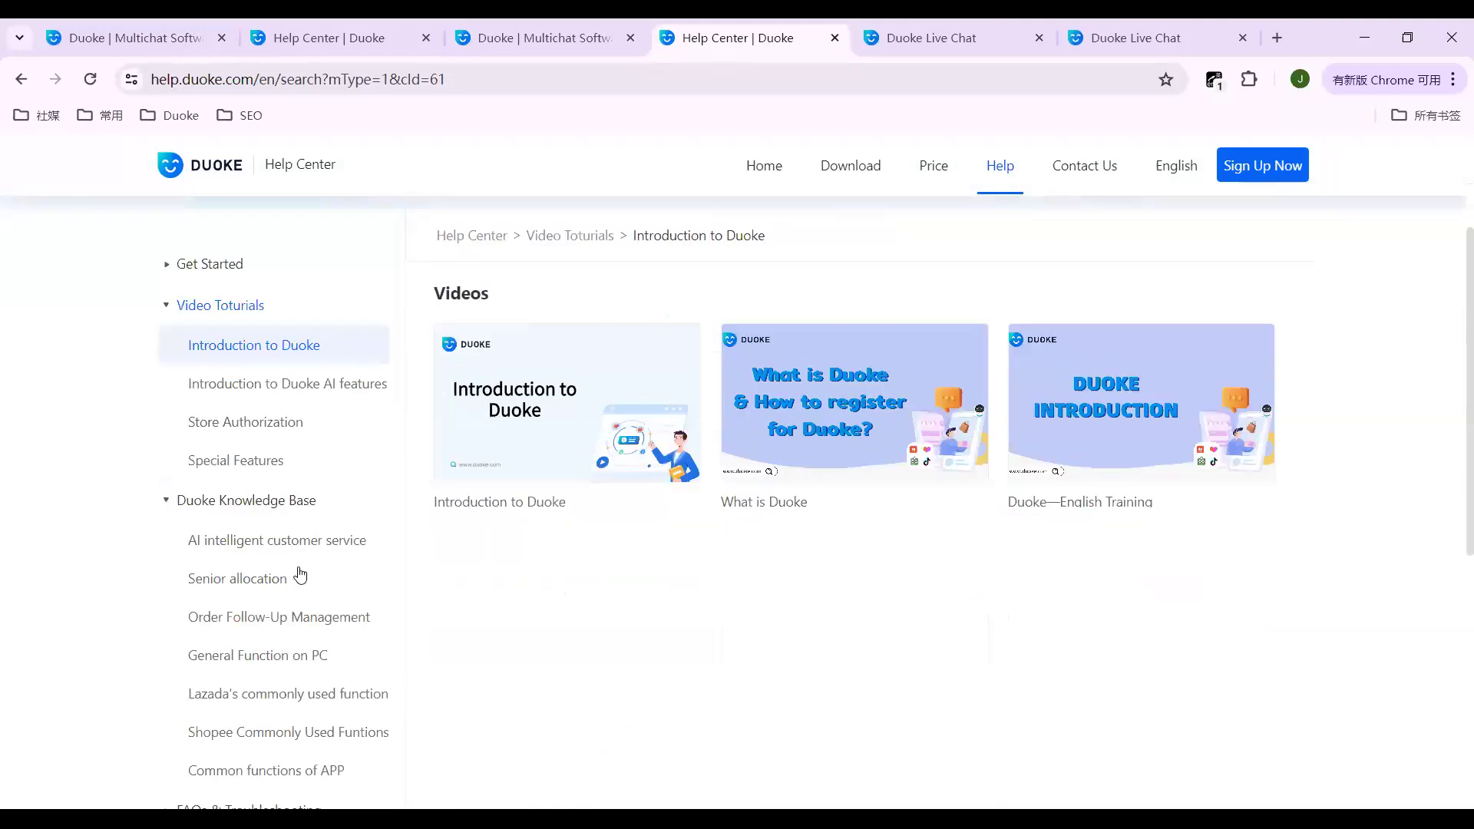
click(272, 429)
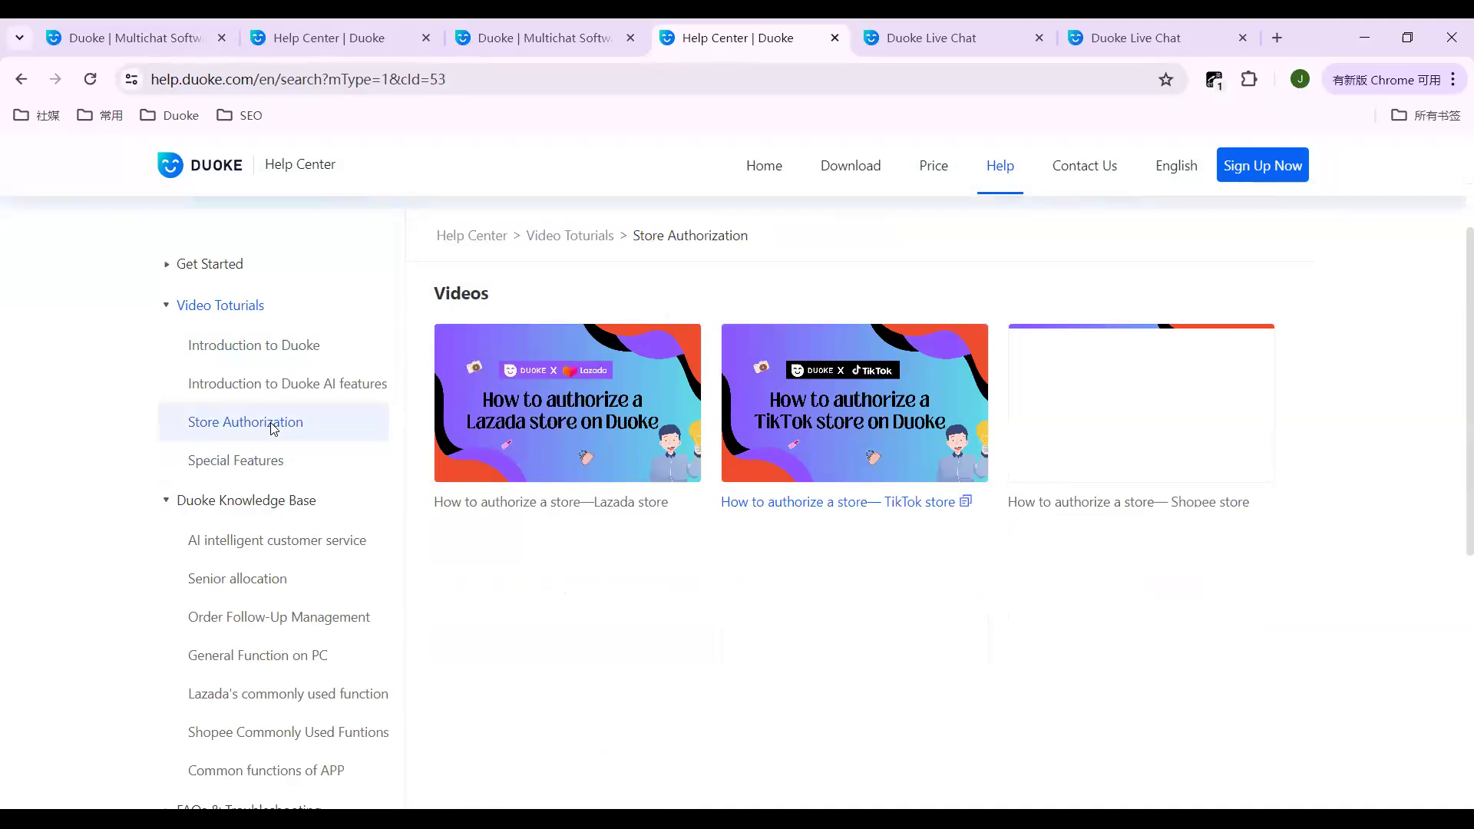
scroll(622, 676, up, 3)
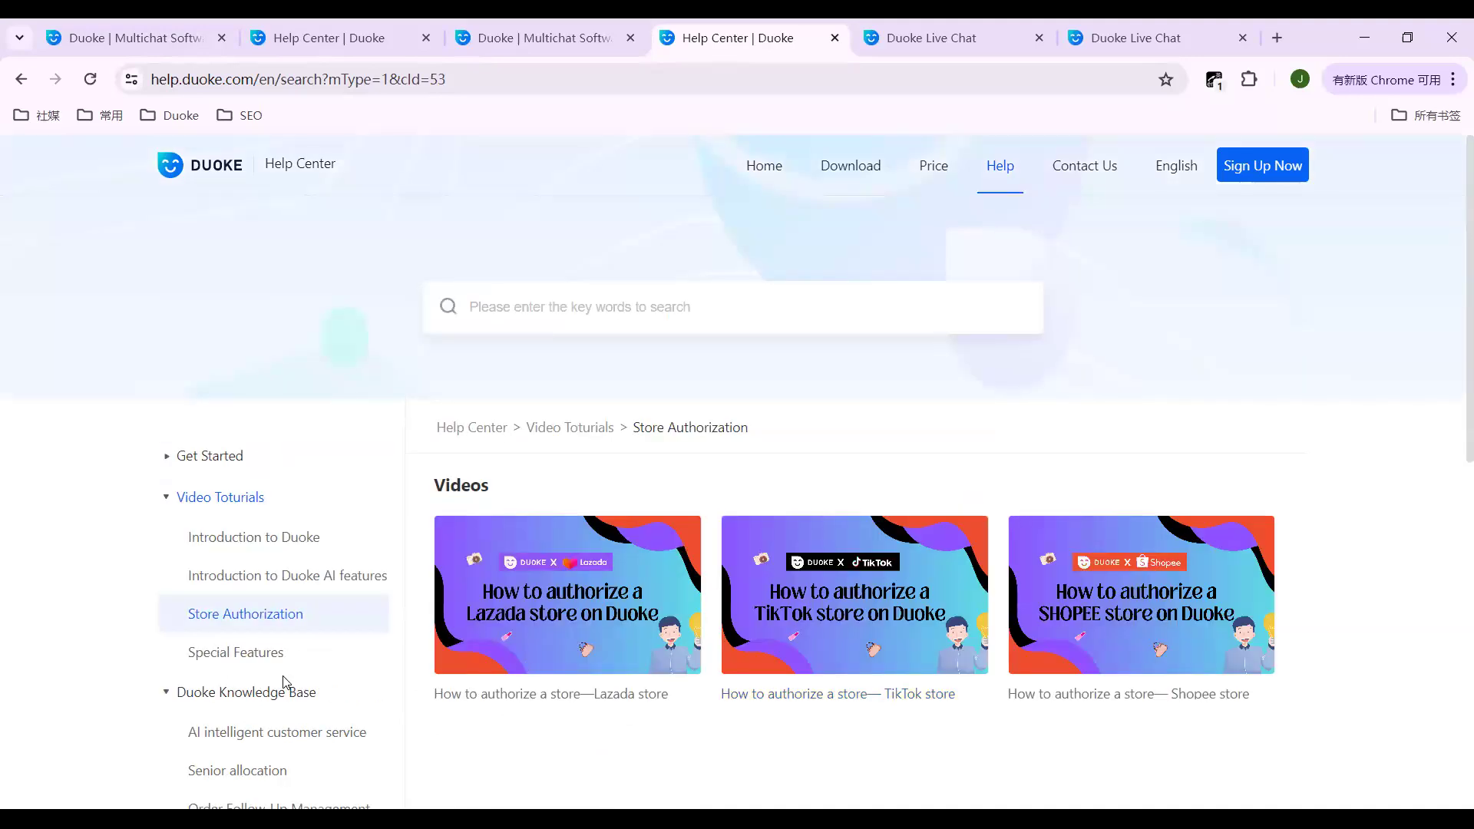
scroll(276, 670, down, 1)
scroll(231, 507, up, 1)
Step: Open the Duoke homepage from the Help Center header and change the language from CN to English - EN
click(756, 167)
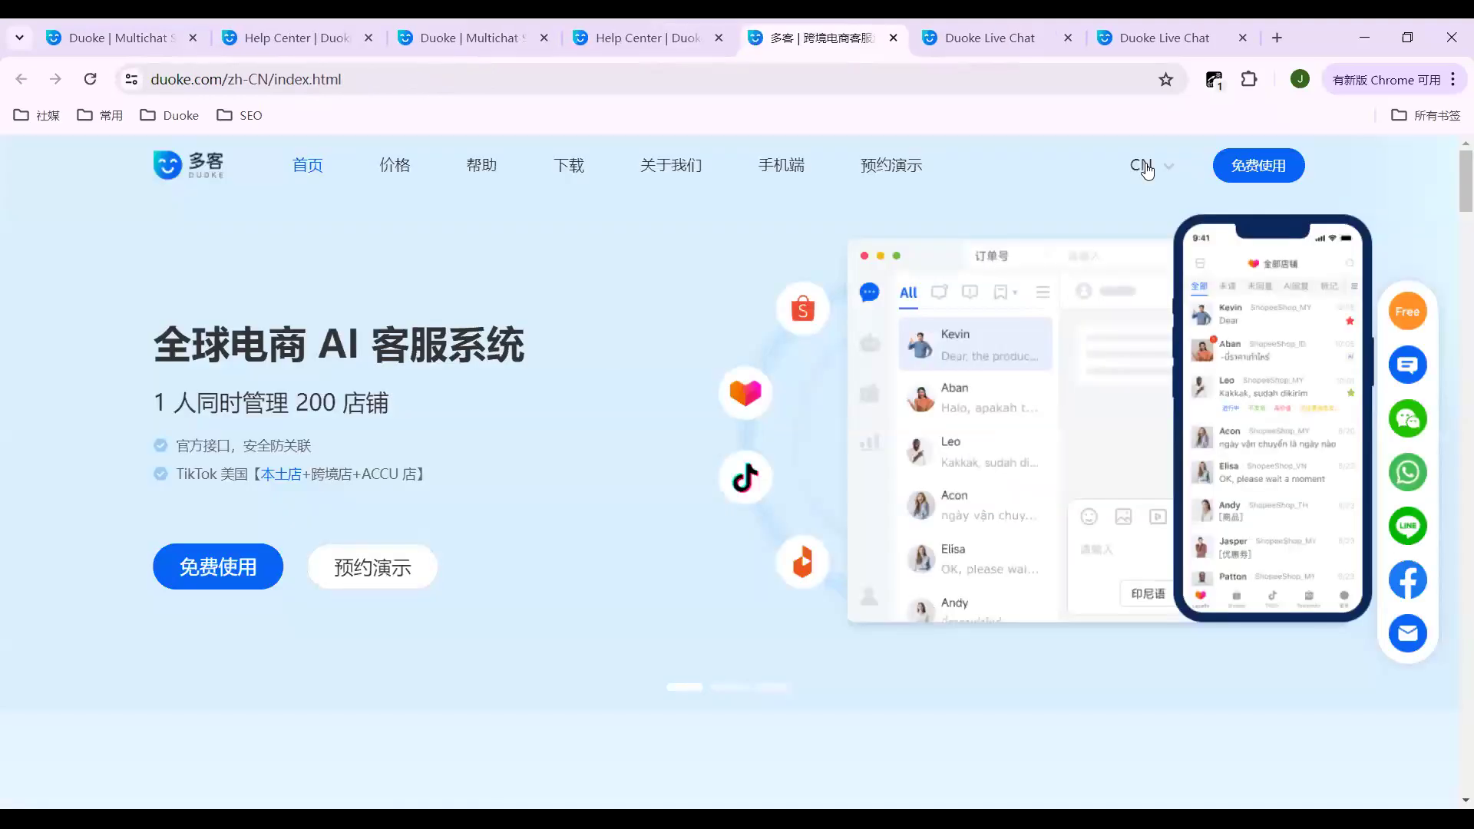
mouse_move(1146, 167)
click(1174, 237)
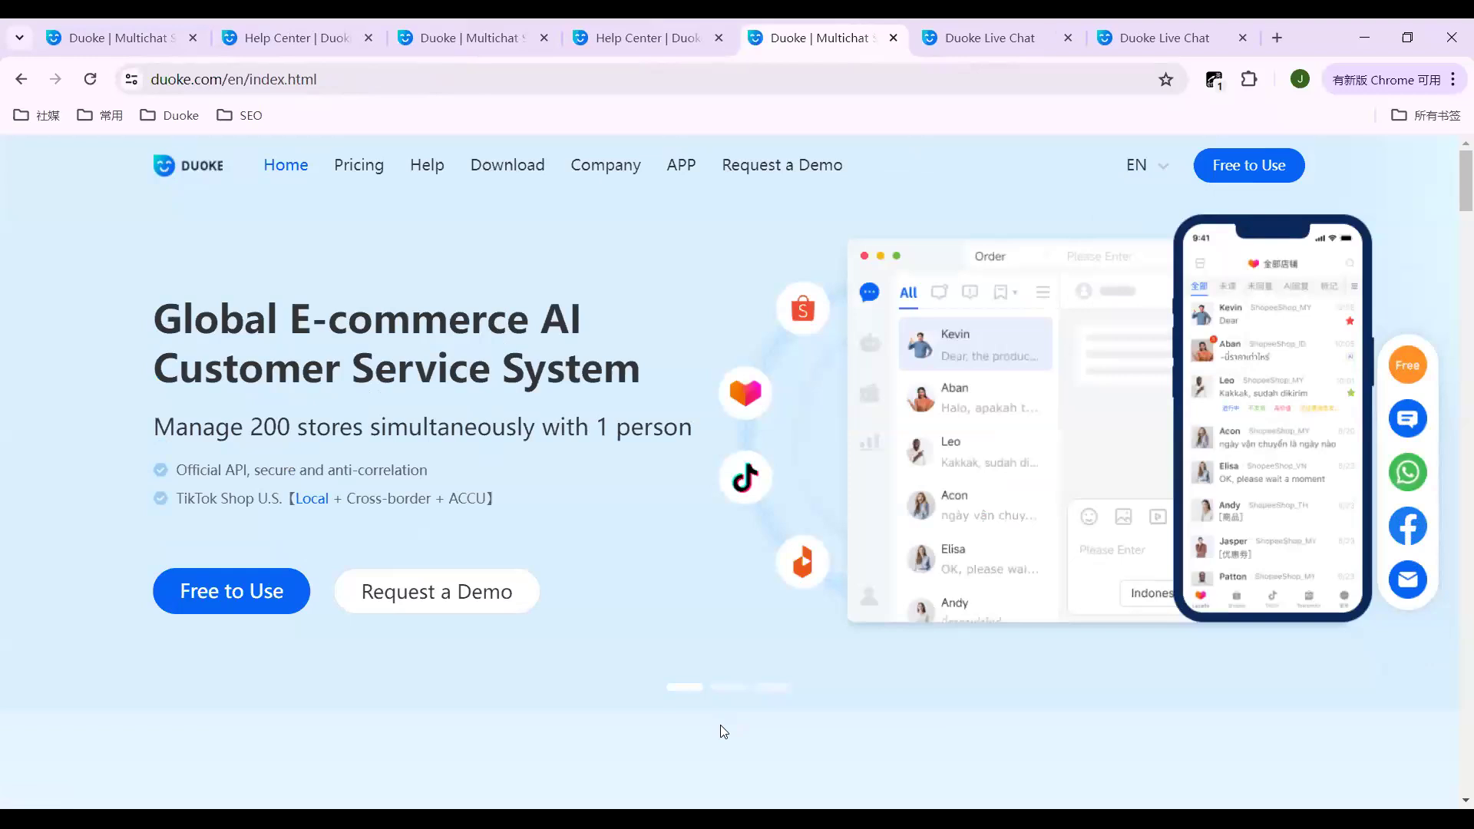
scroll(603, 545, down, 2)
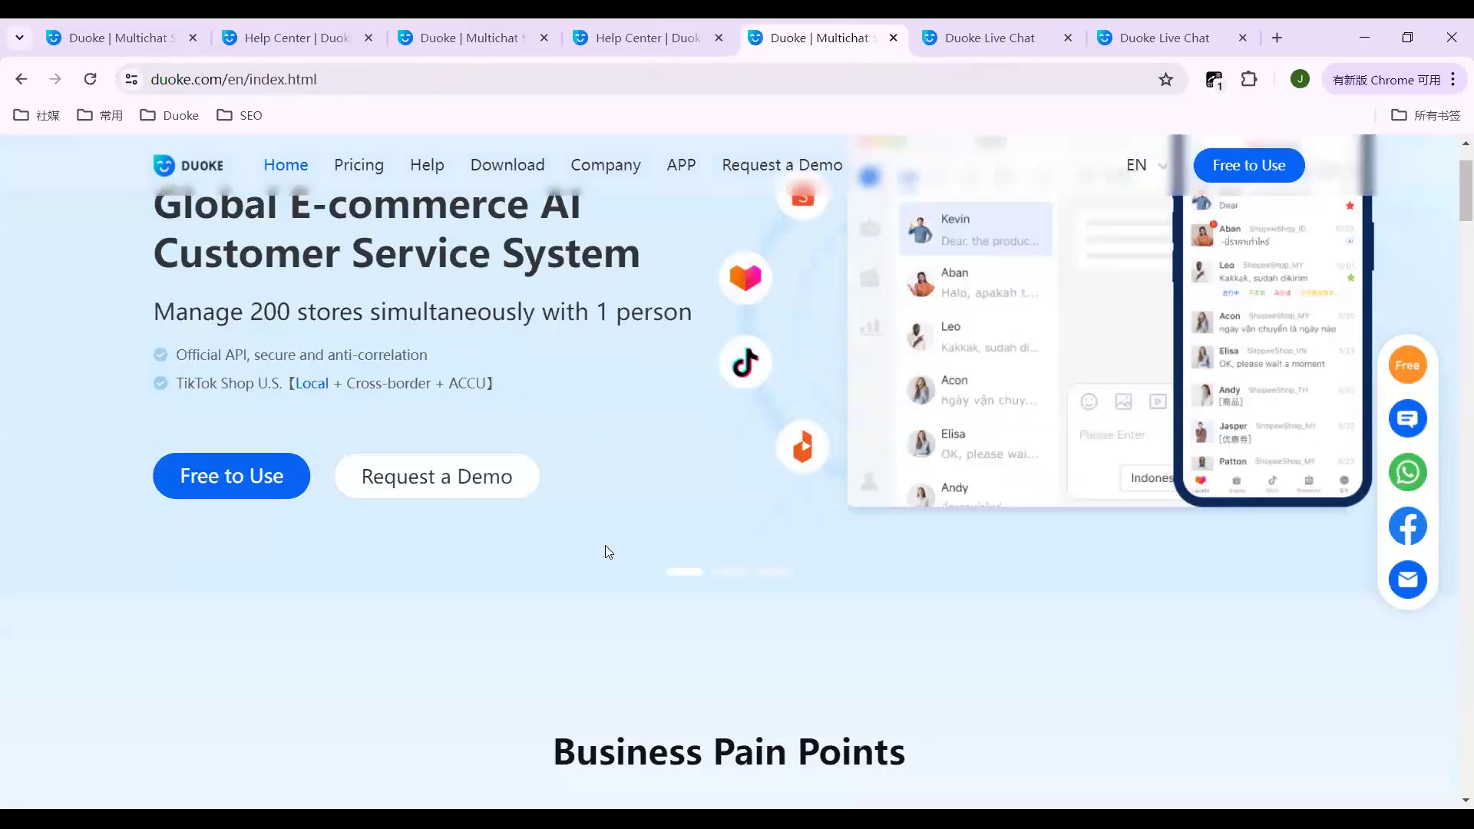
scroll(607, 549, up, 2)
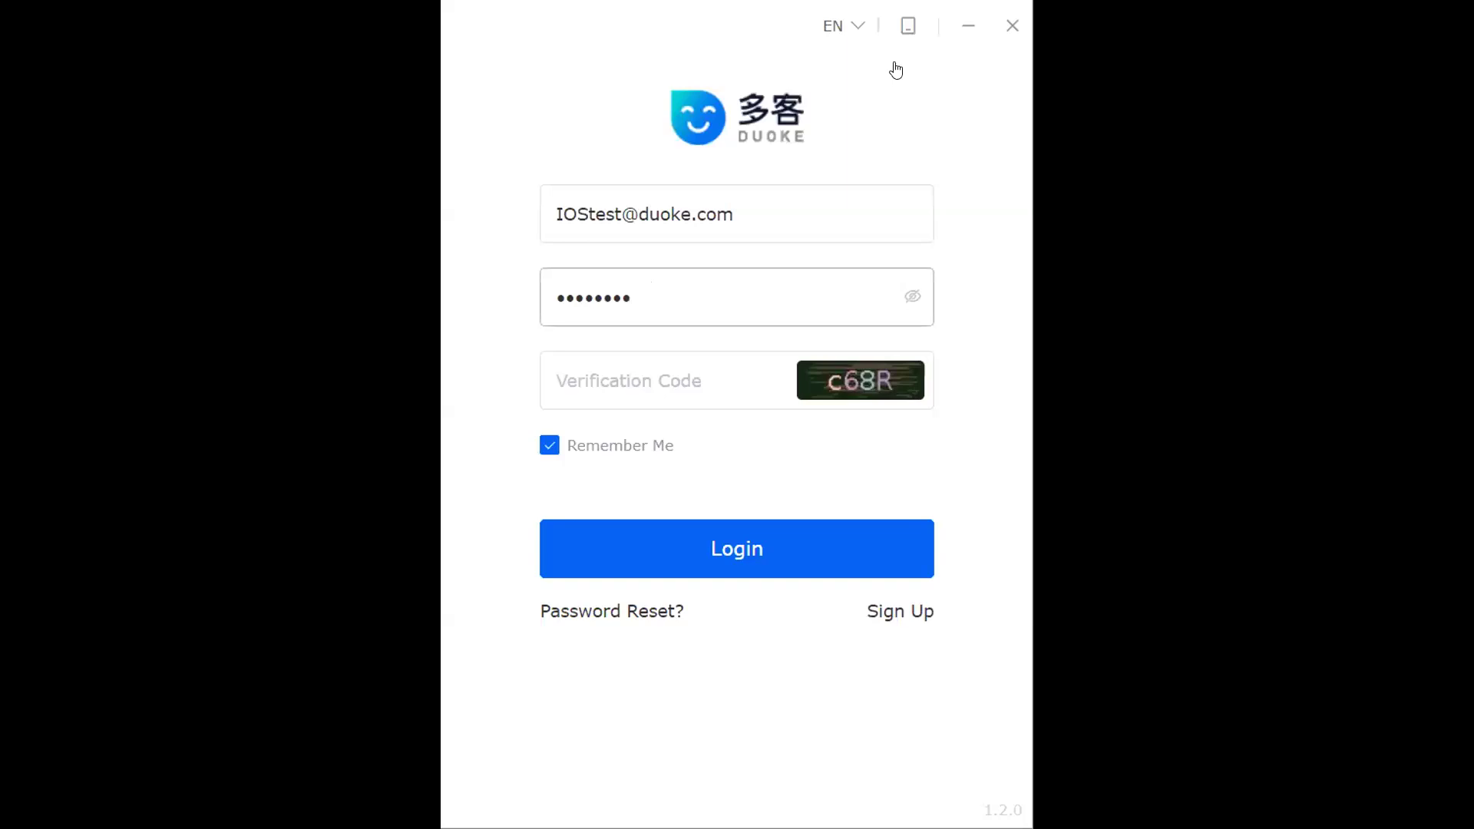
Step: Select the verification code field and attempt to log in to the client
click(628, 401)
click(627, 376)
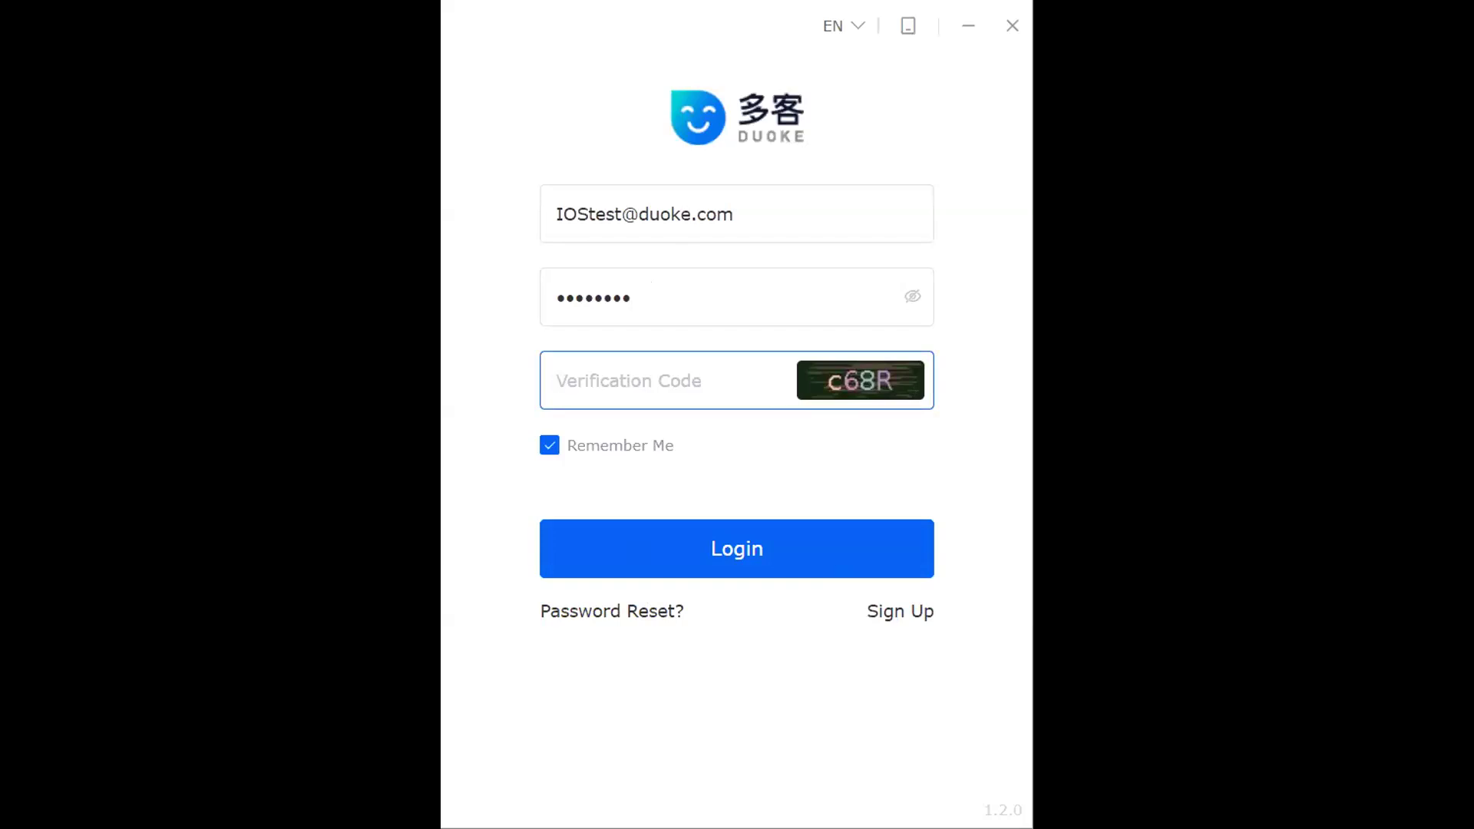
key(Return)
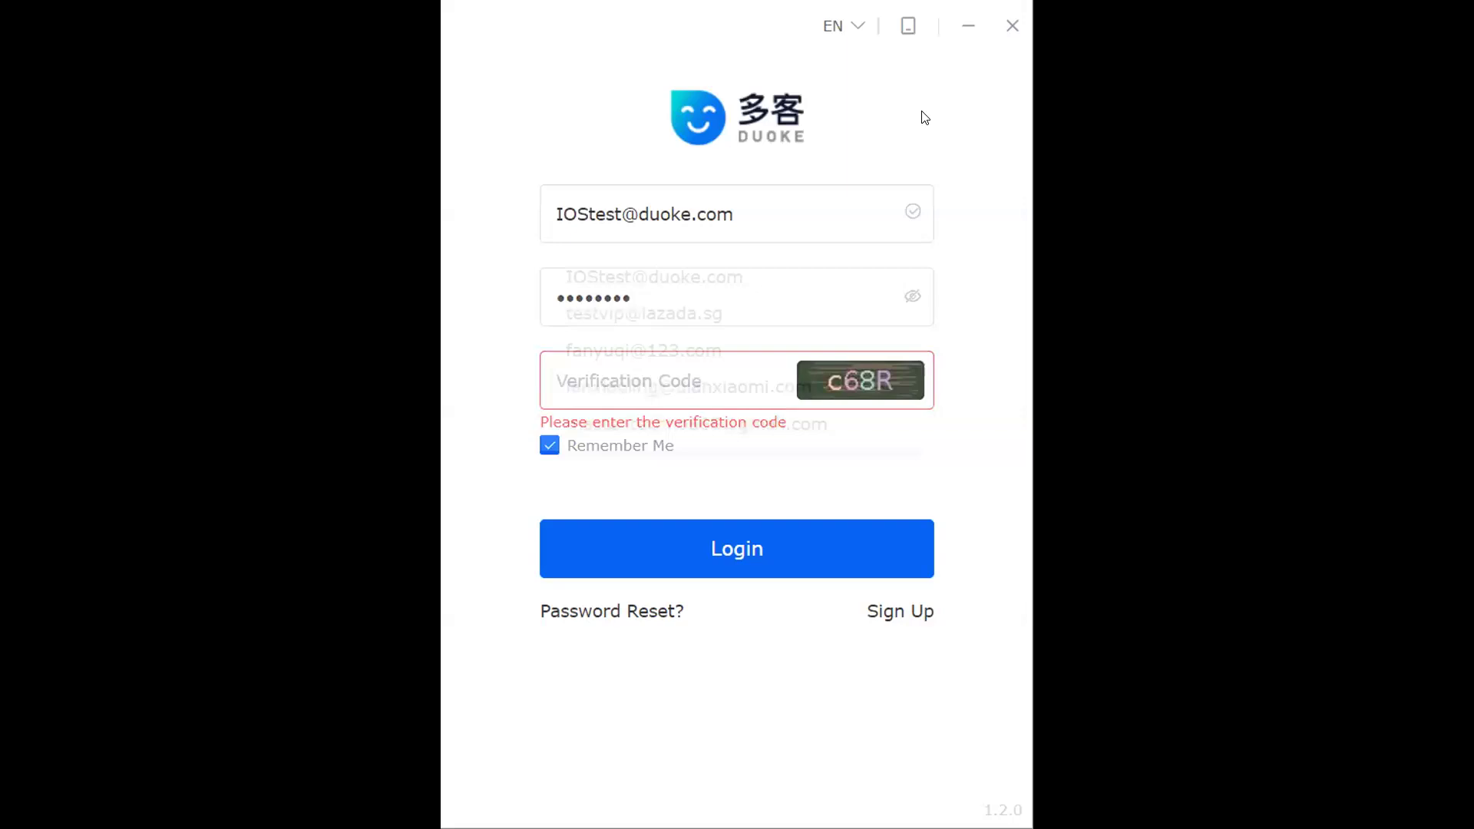
Step: Check the saved login e-mail suggestions, dismiss them, and open the Sign Up form
click(743, 214)
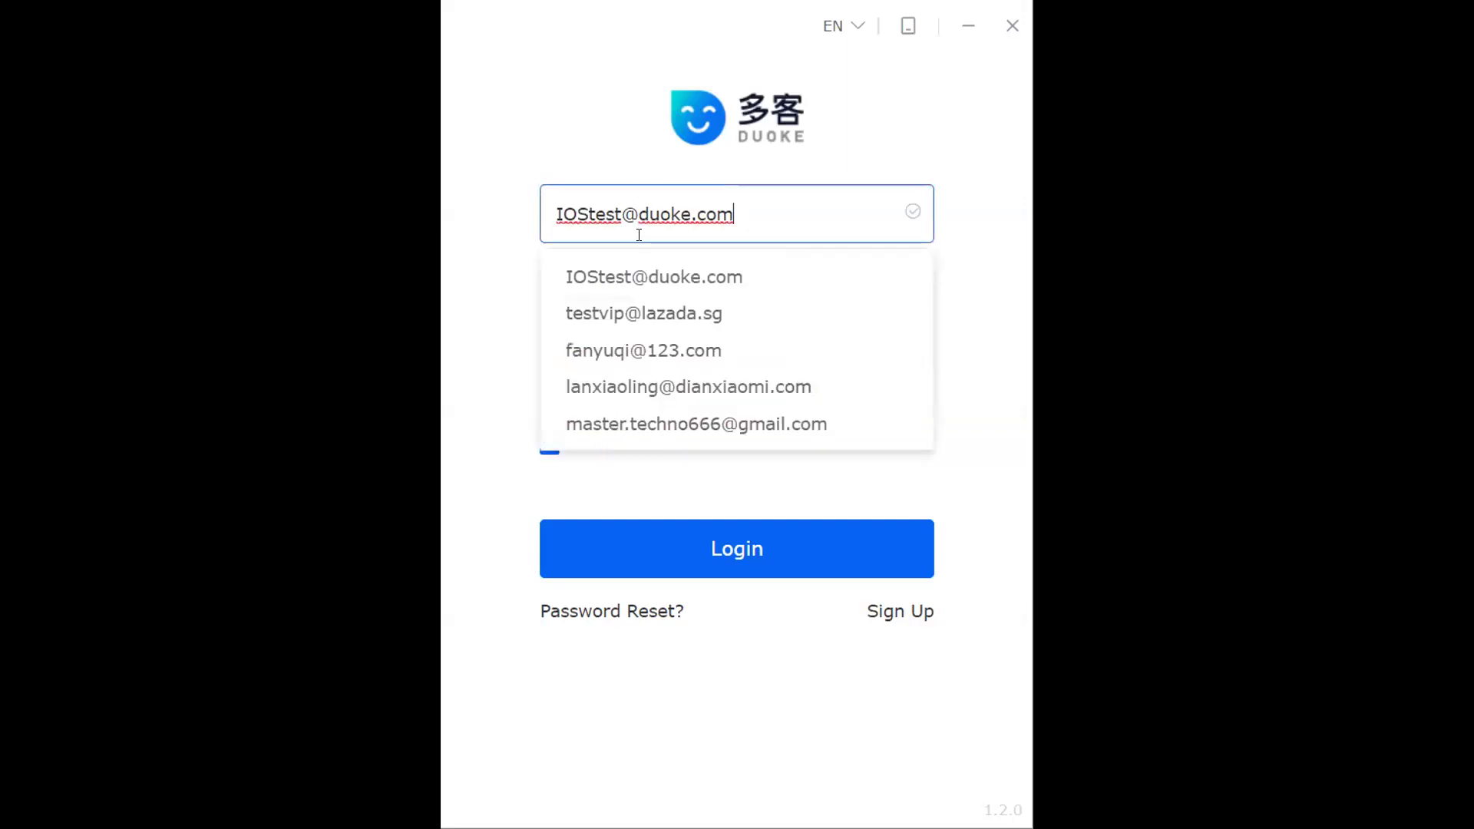
click(642, 267)
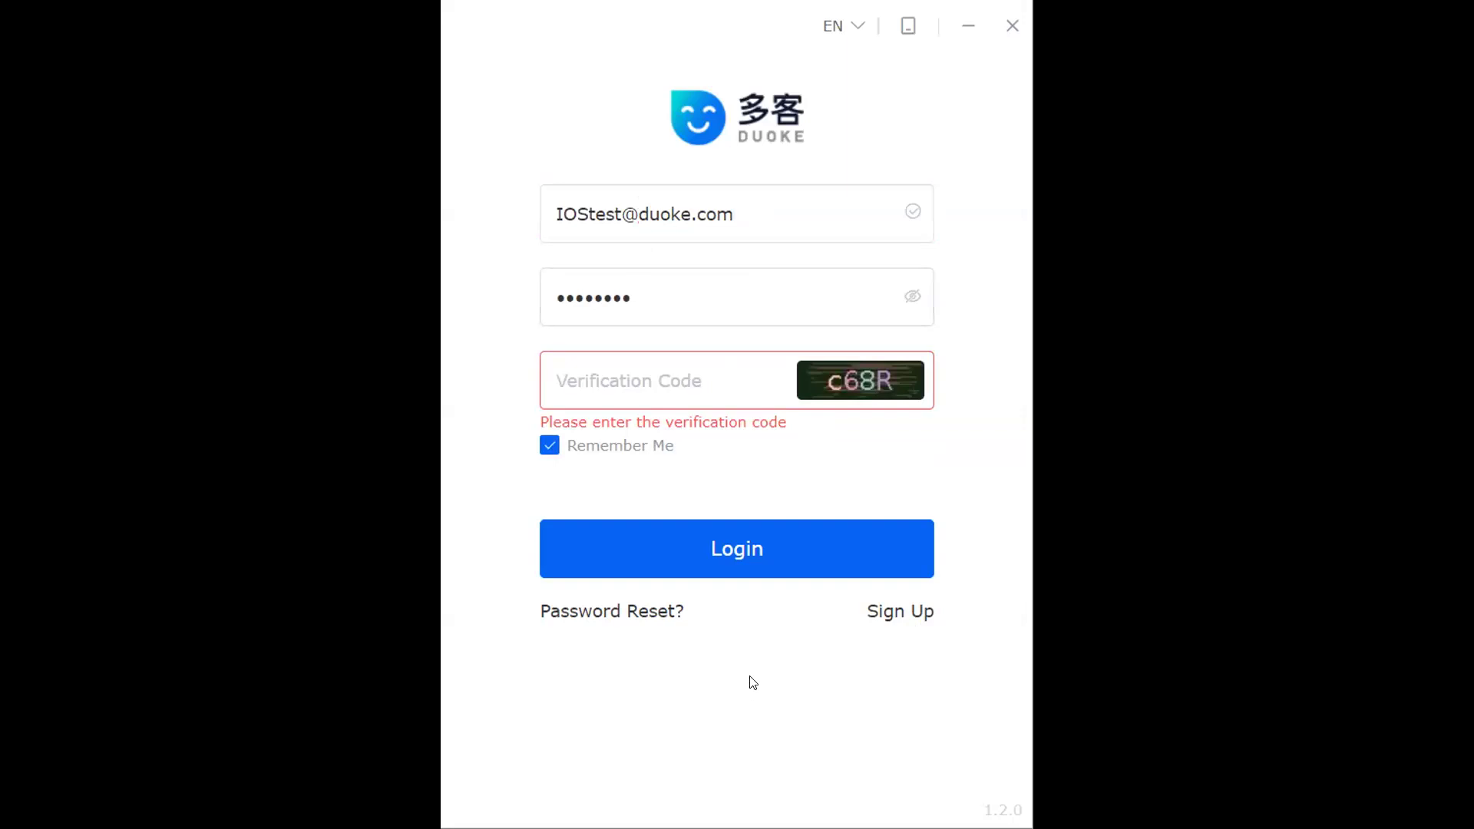
click(905, 617)
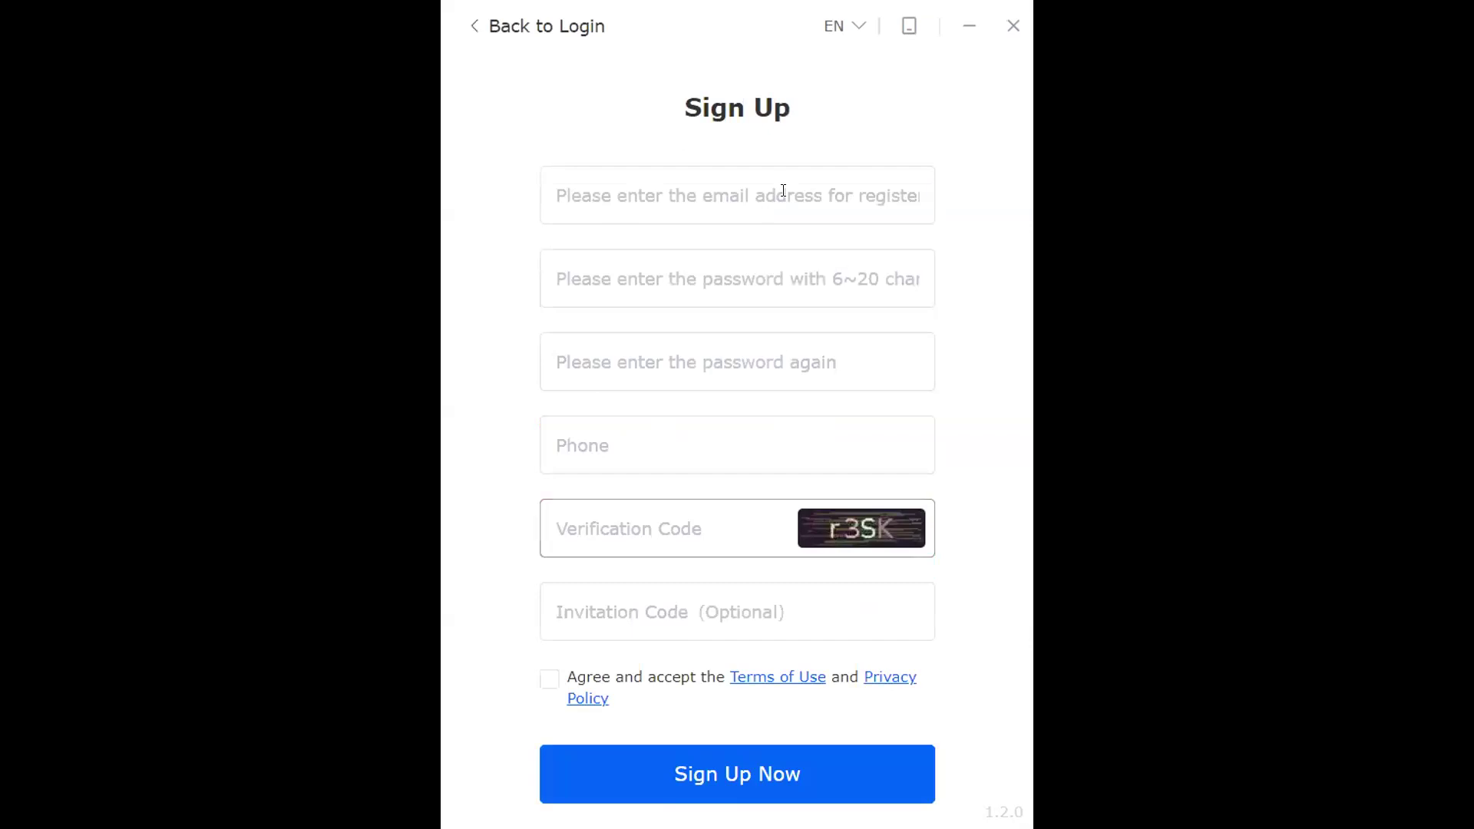
Step: Try the Sign Up e-mail and password confirmation fields, then go back to the login page
click(668, 175)
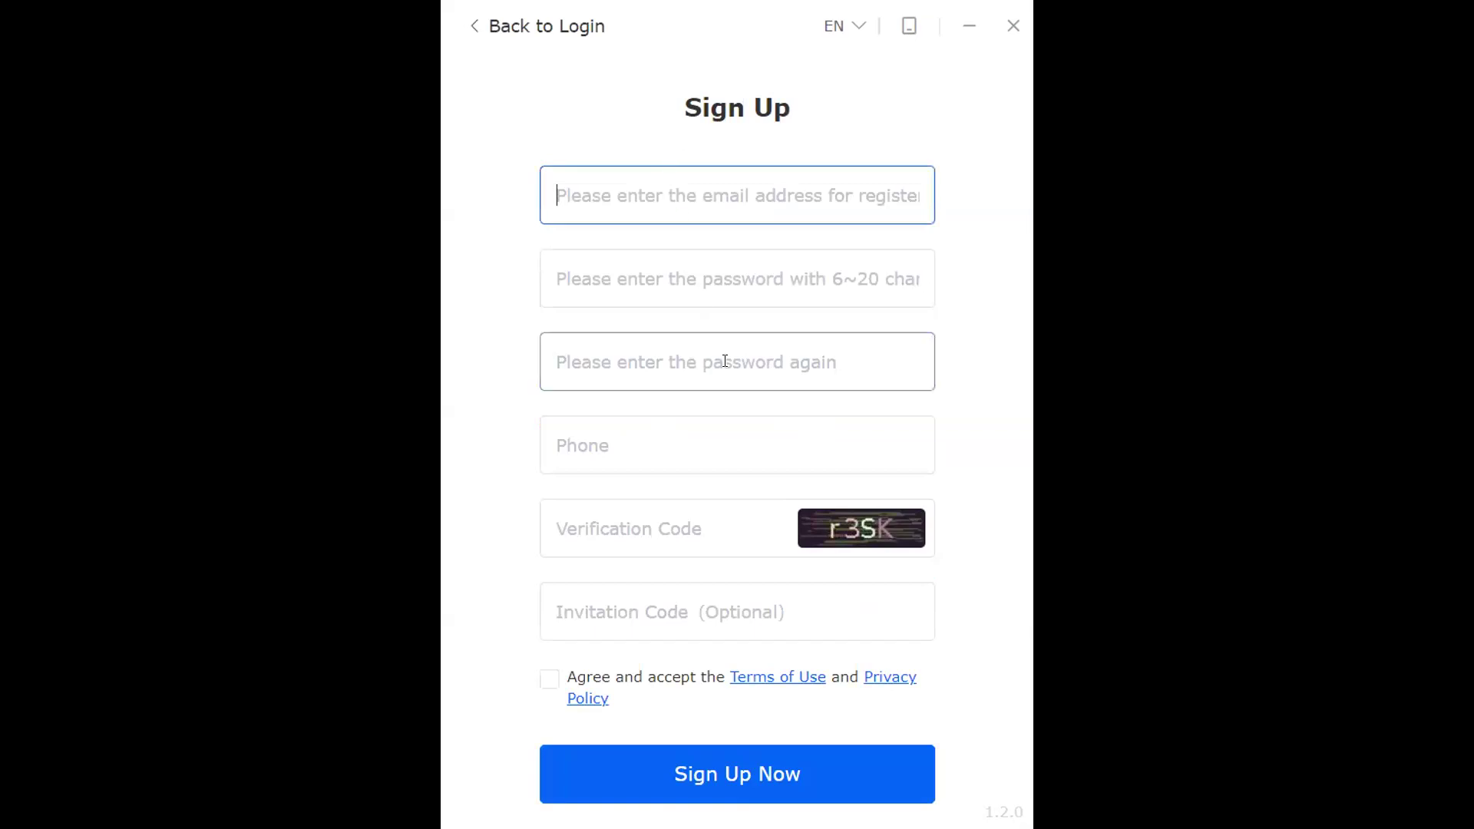
click(872, 374)
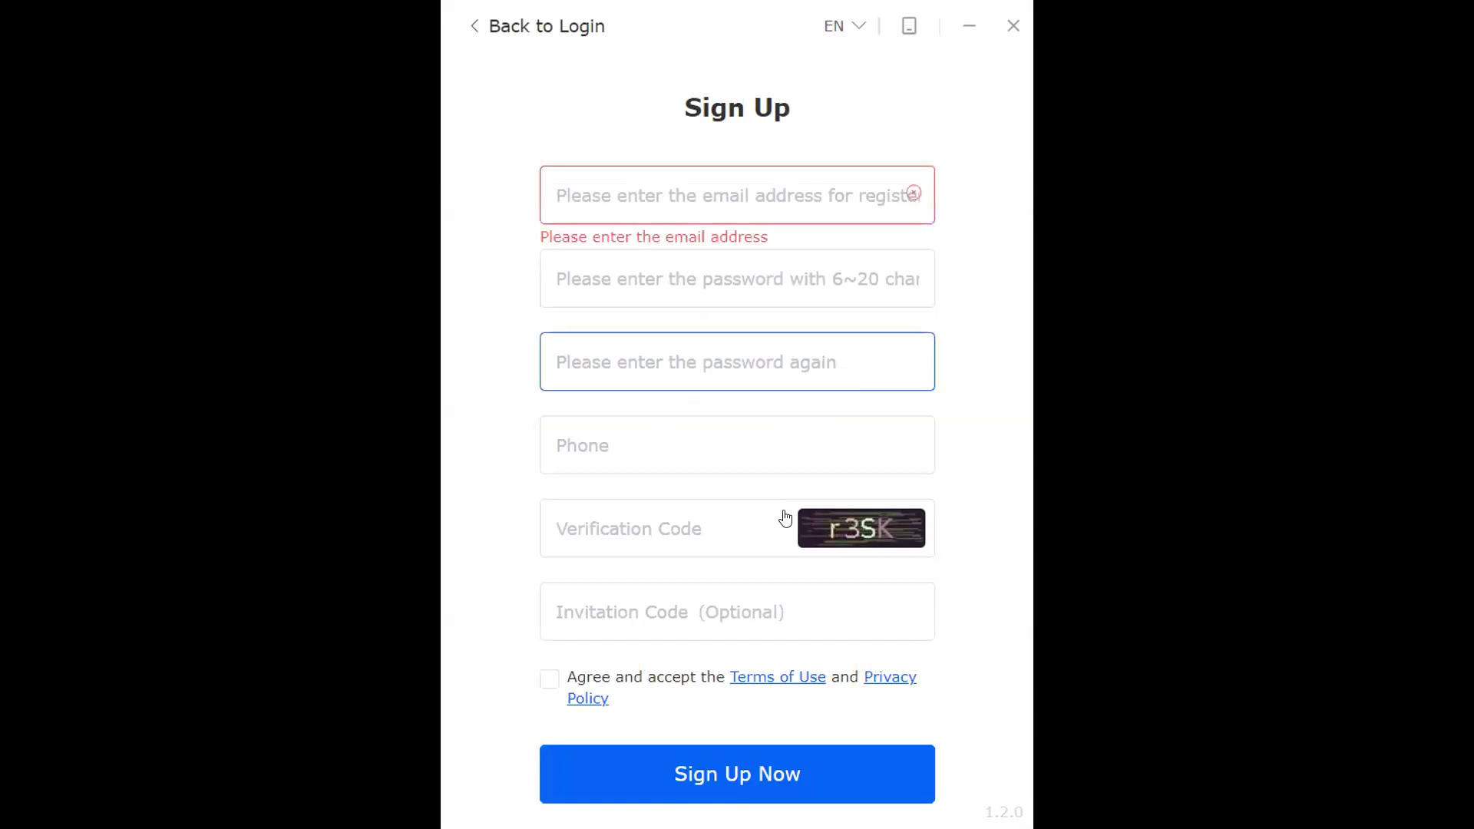
click(472, 29)
Step: Enter the captcha into the Verification Code field and submit the login
click(640, 376)
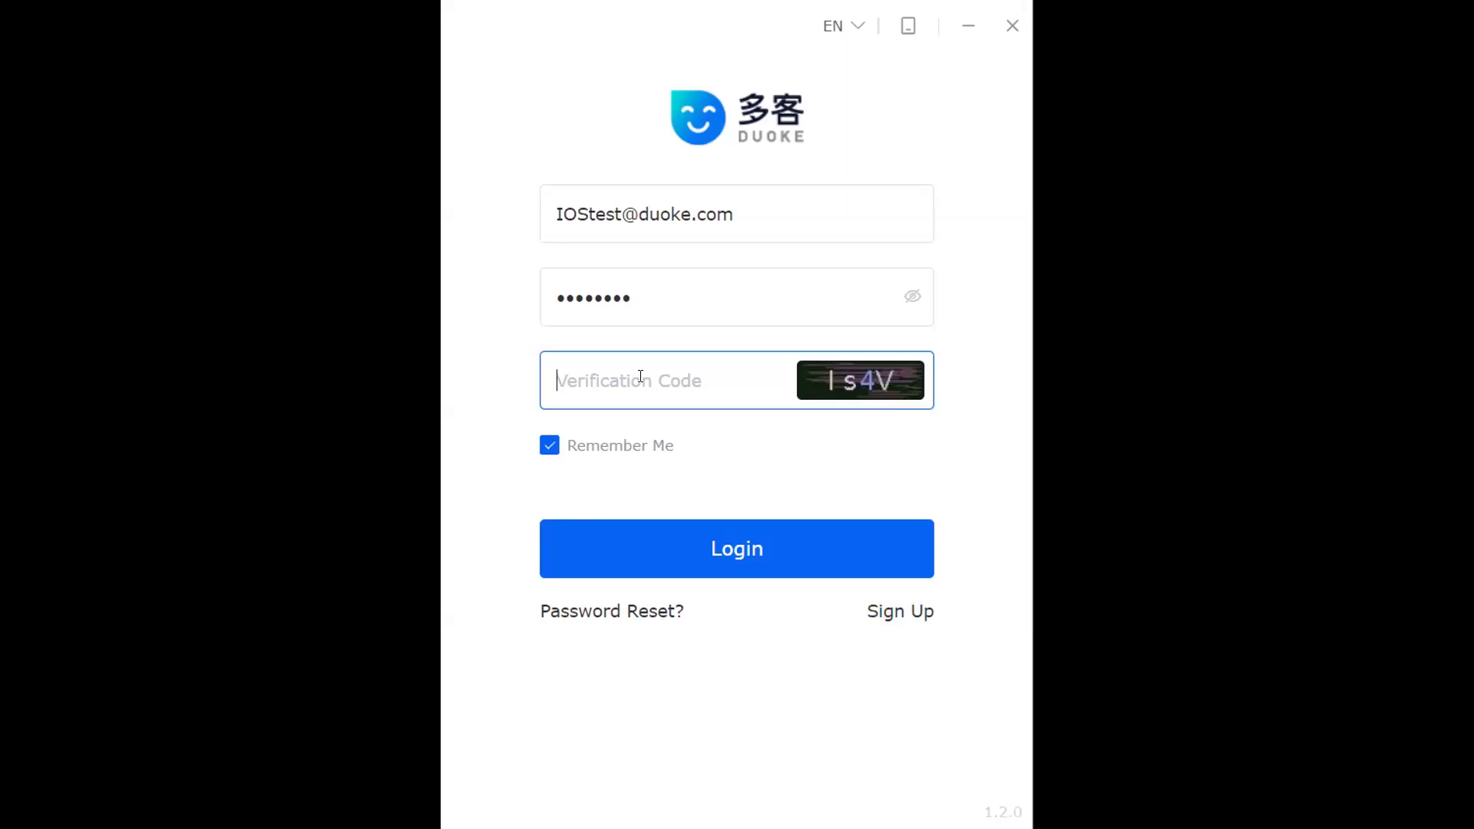
text(is4v)
click(721, 545)
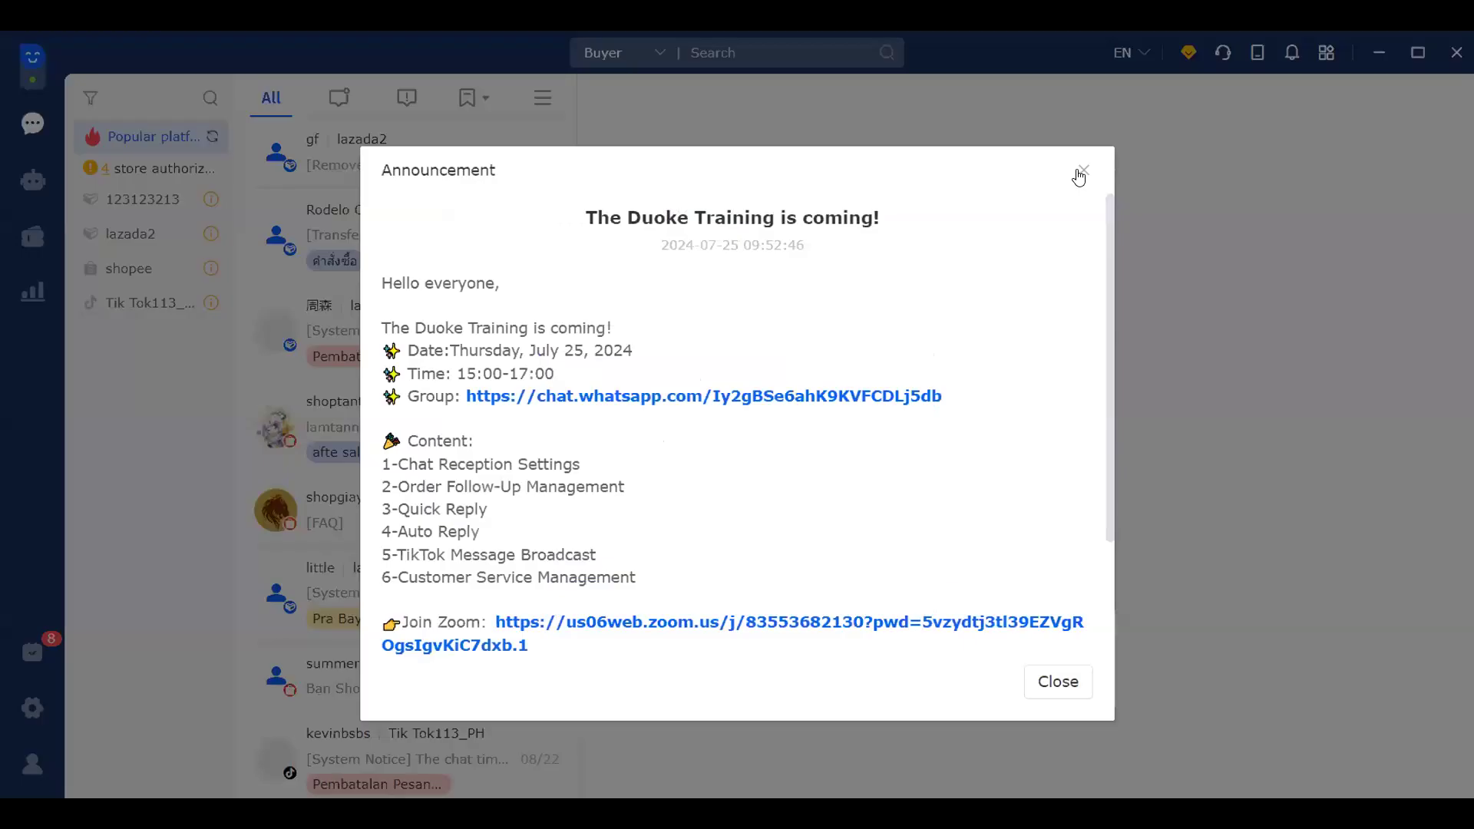
Step: Close the post-login Announcement dialog and maximize the Duoke main window
click(1079, 175)
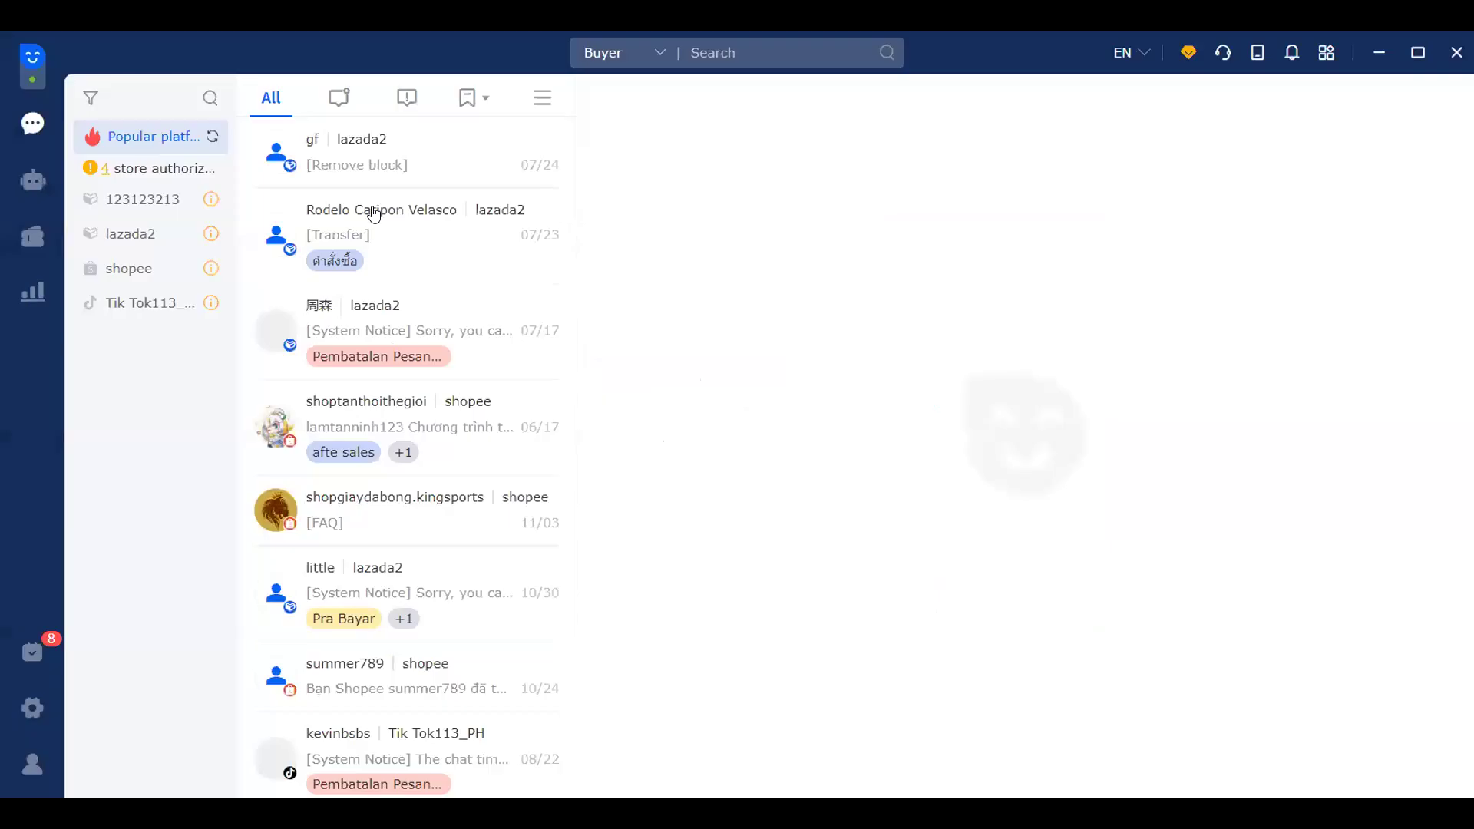
click(1409, 66)
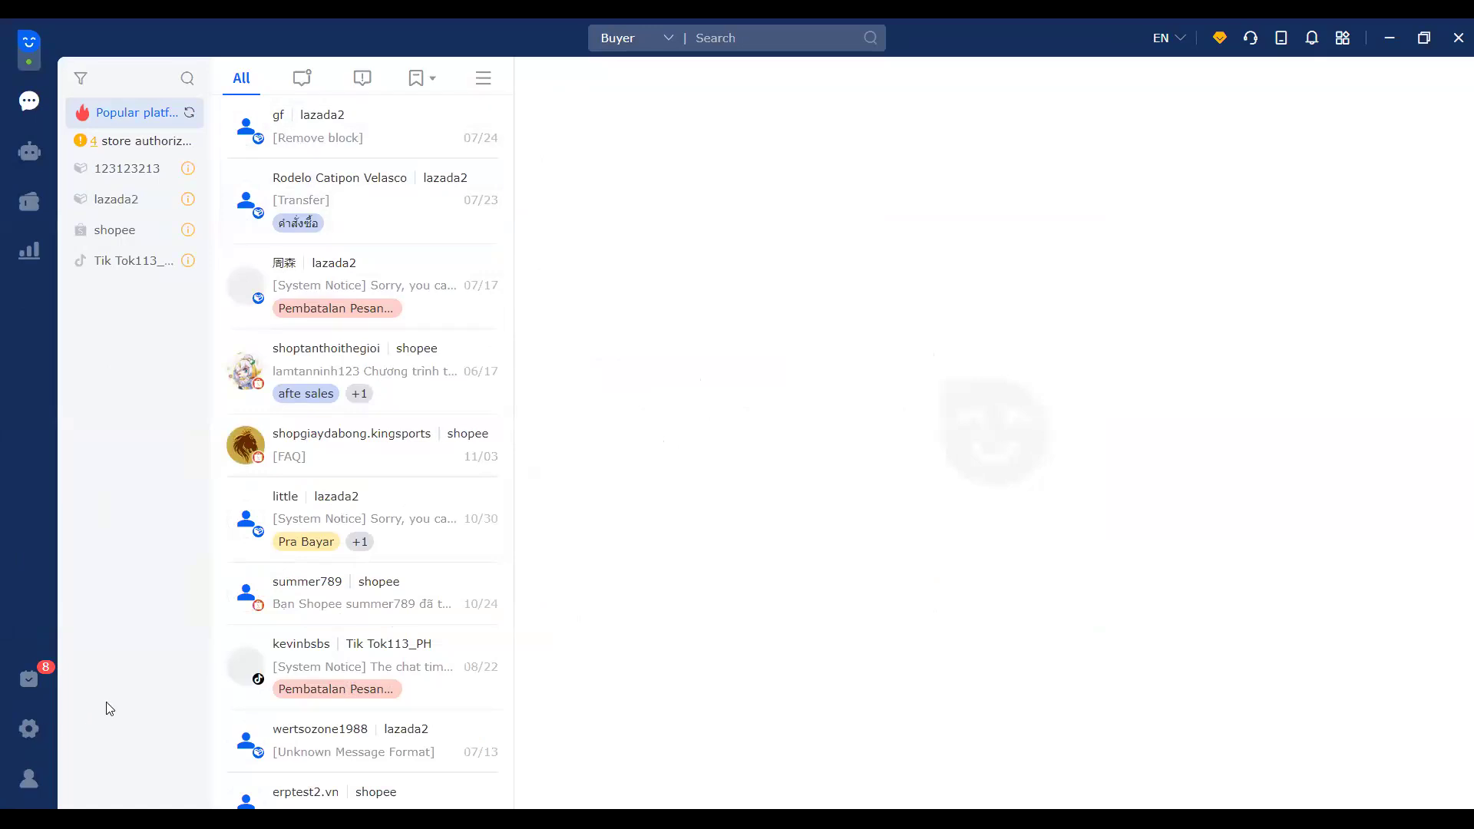
Step: Open the settings and service gear in the left sidebar to reach Store Integration
click(25, 733)
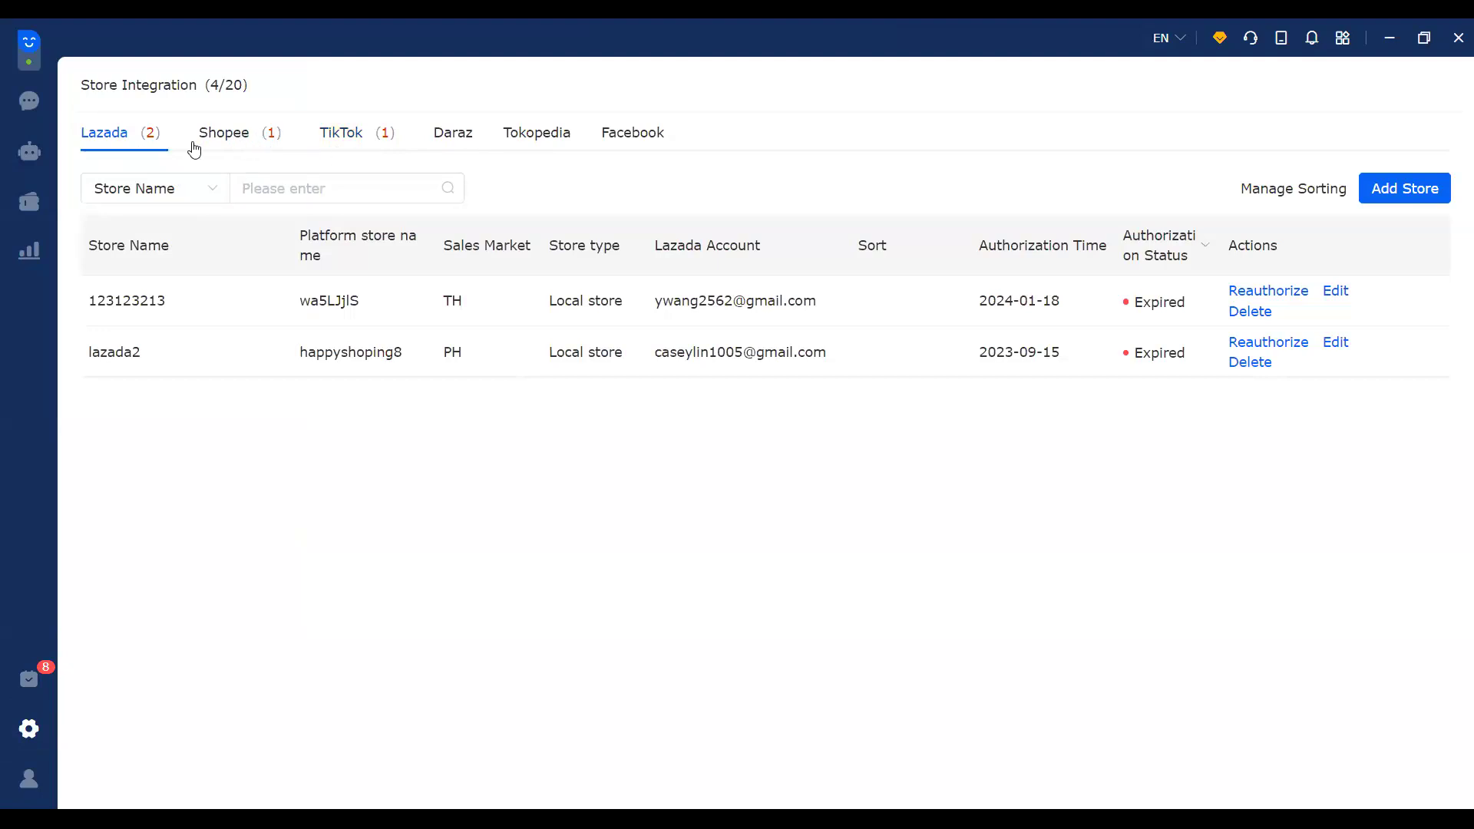
Step: Preview Add Lazada Store as a Local store with its site list, view Facebook stores, then return to Chat
click(1395, 193)
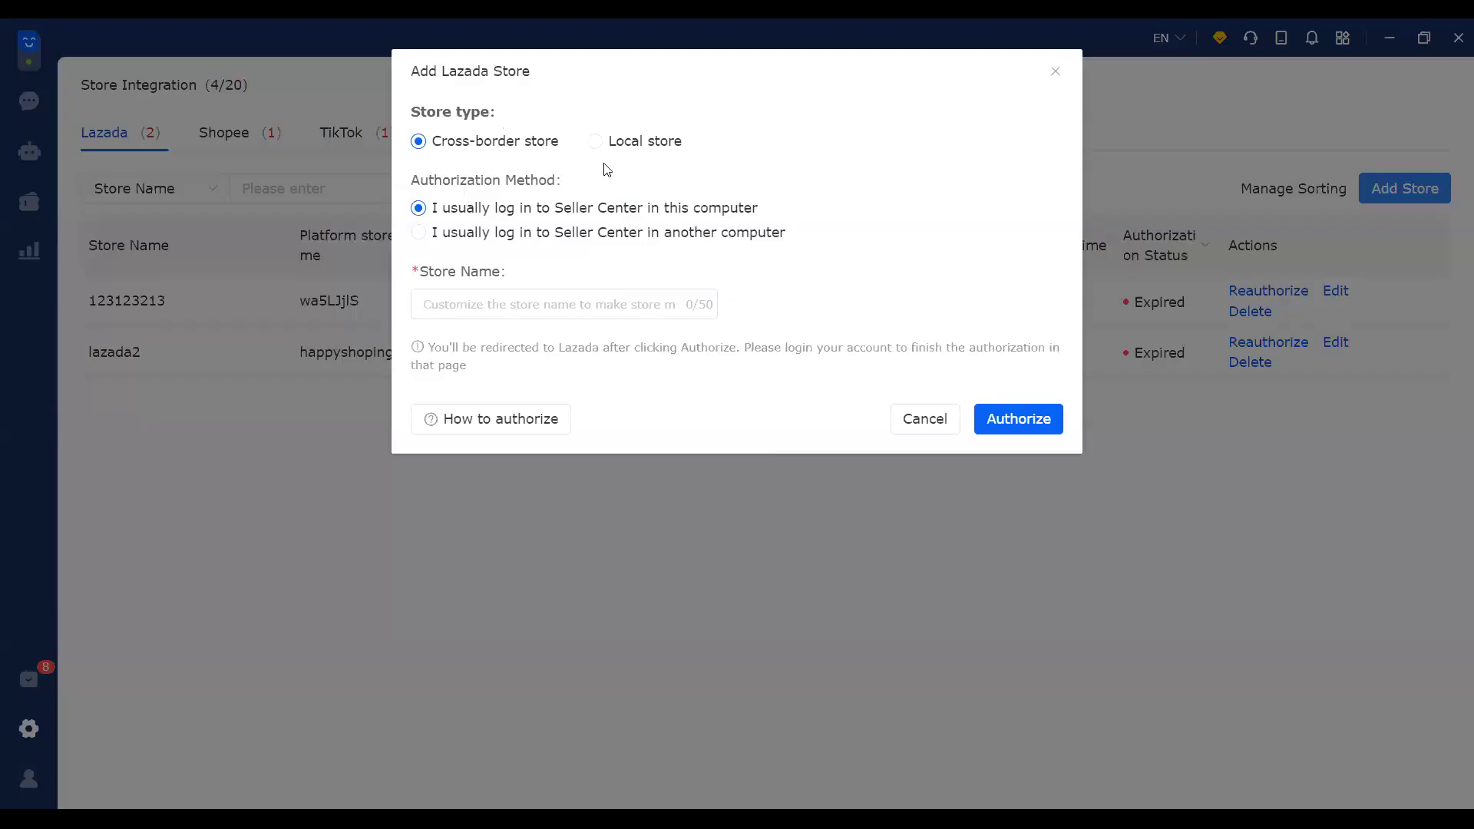
click(634, 158)
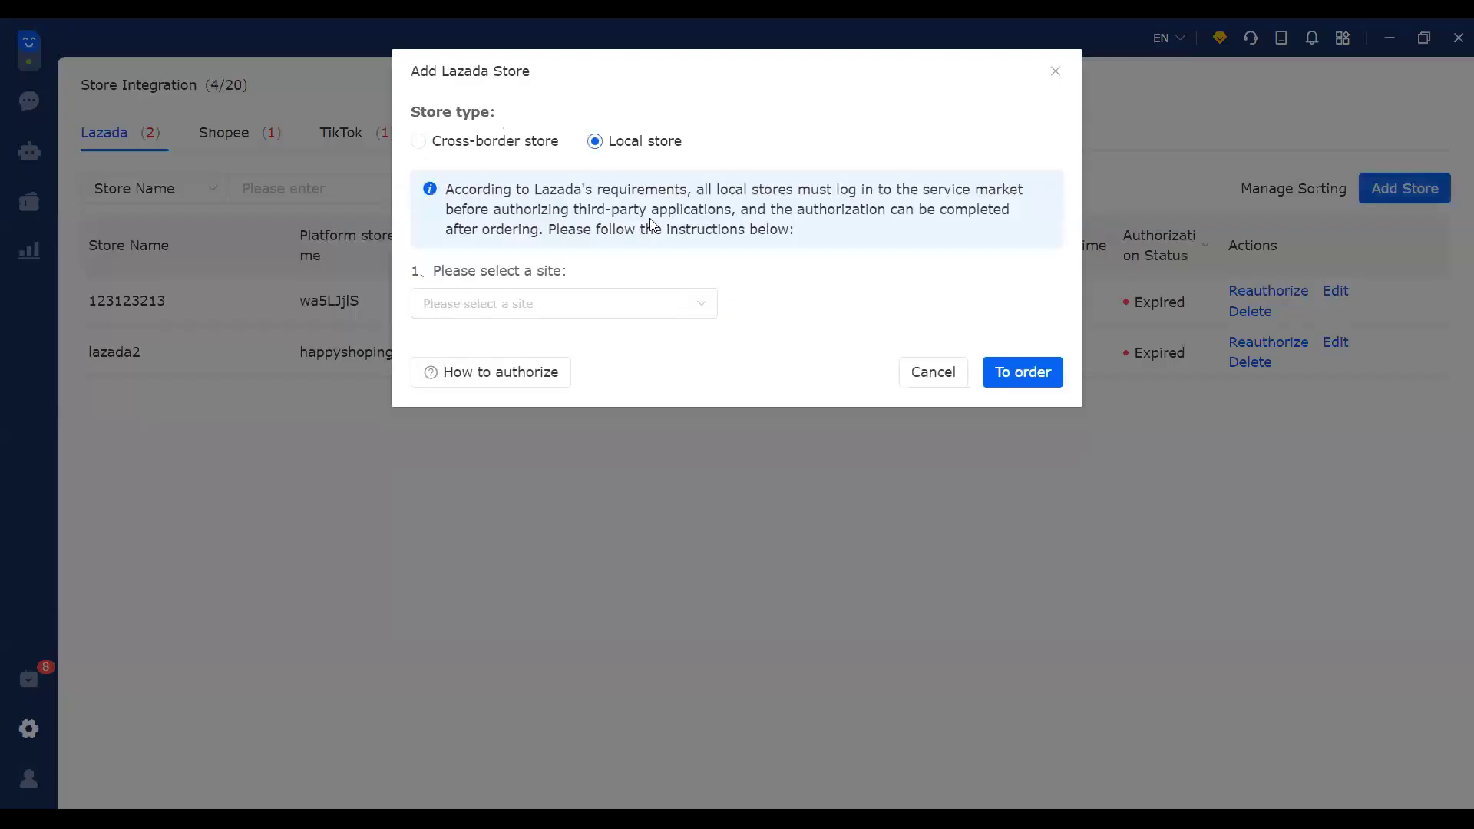
click(692, 308)
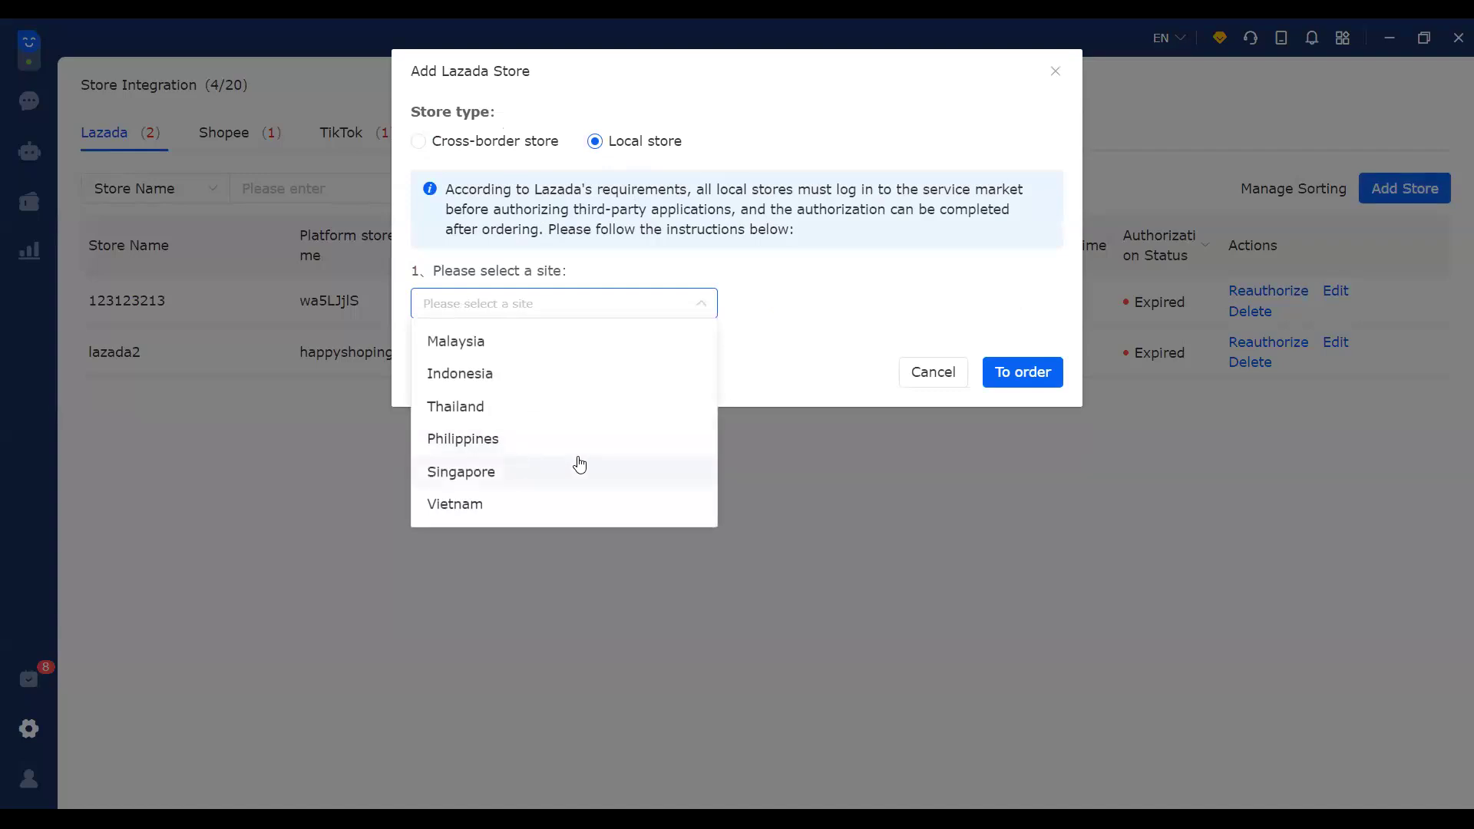
click(819, 310)
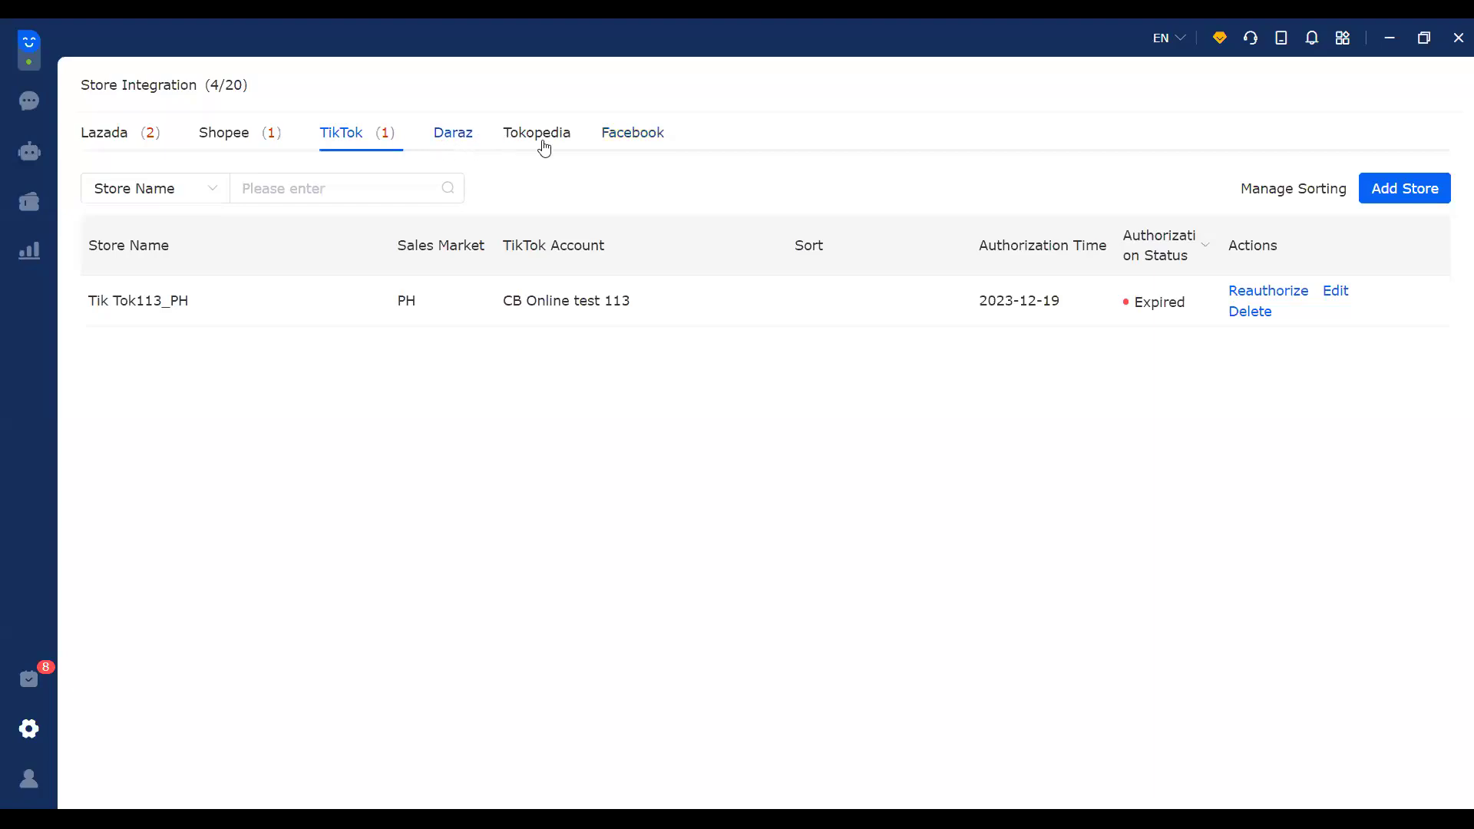
click(614, 144)
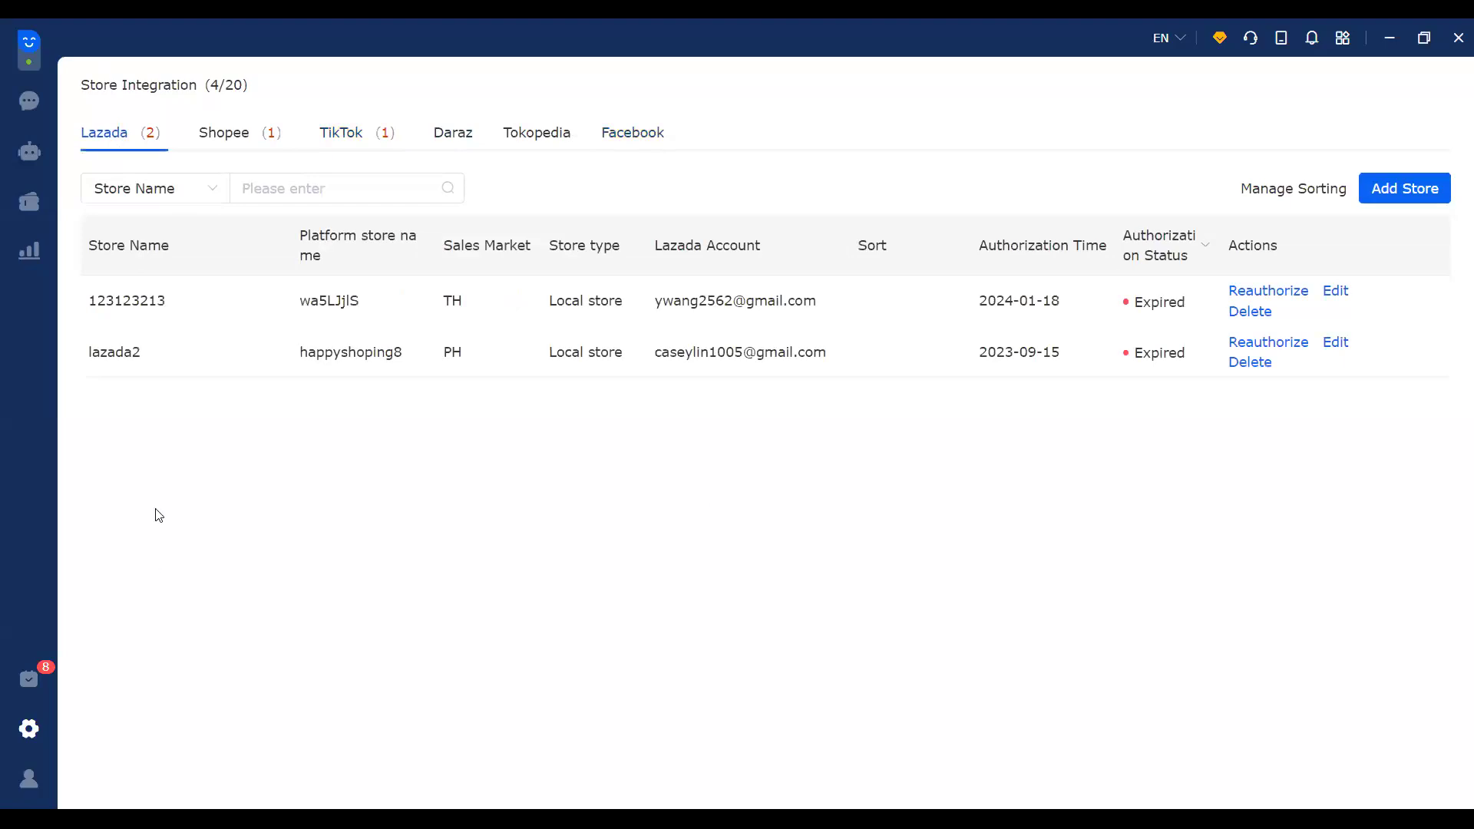
click(30, 109)
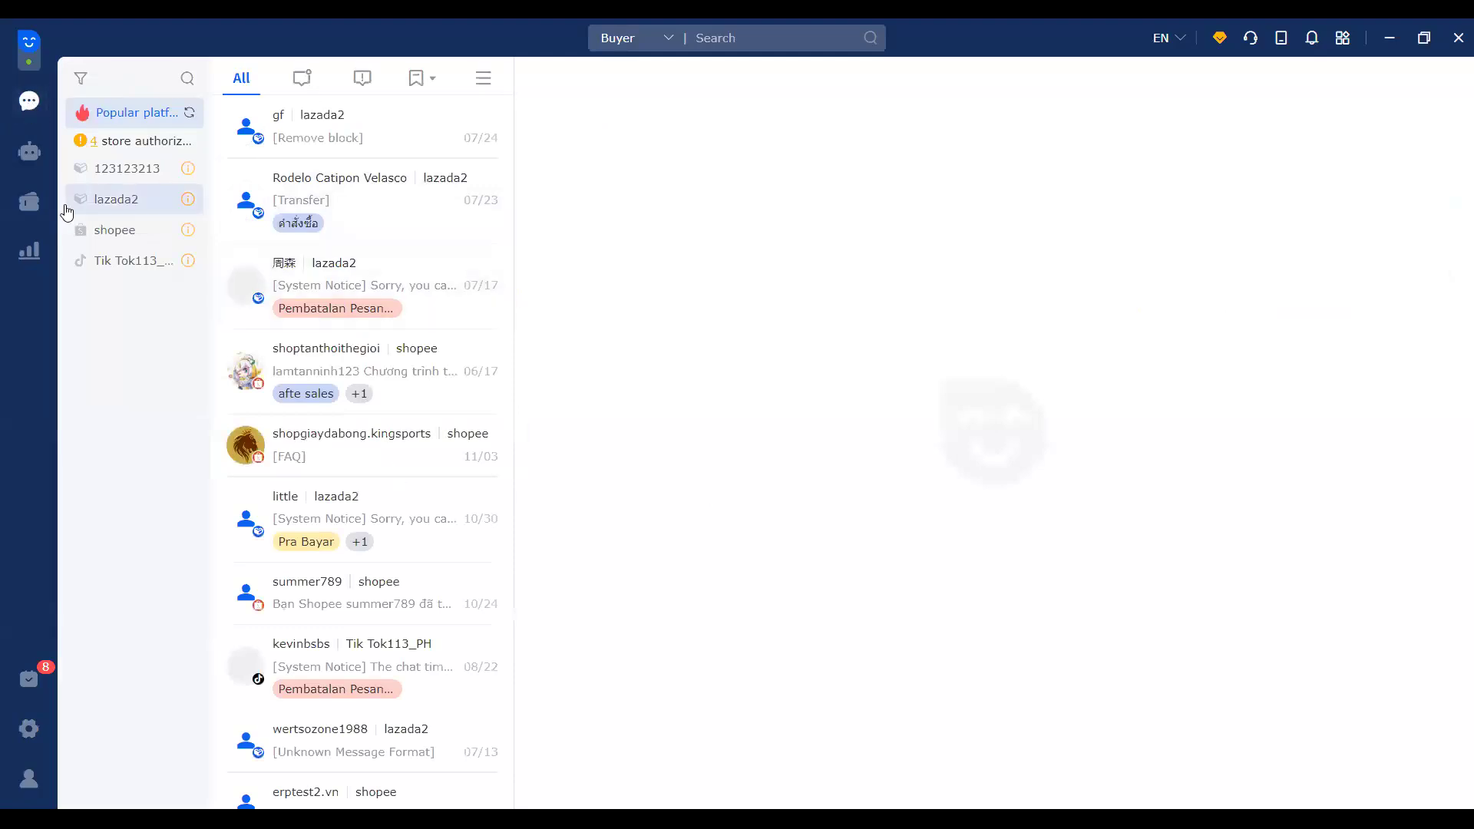
click(115, 169)
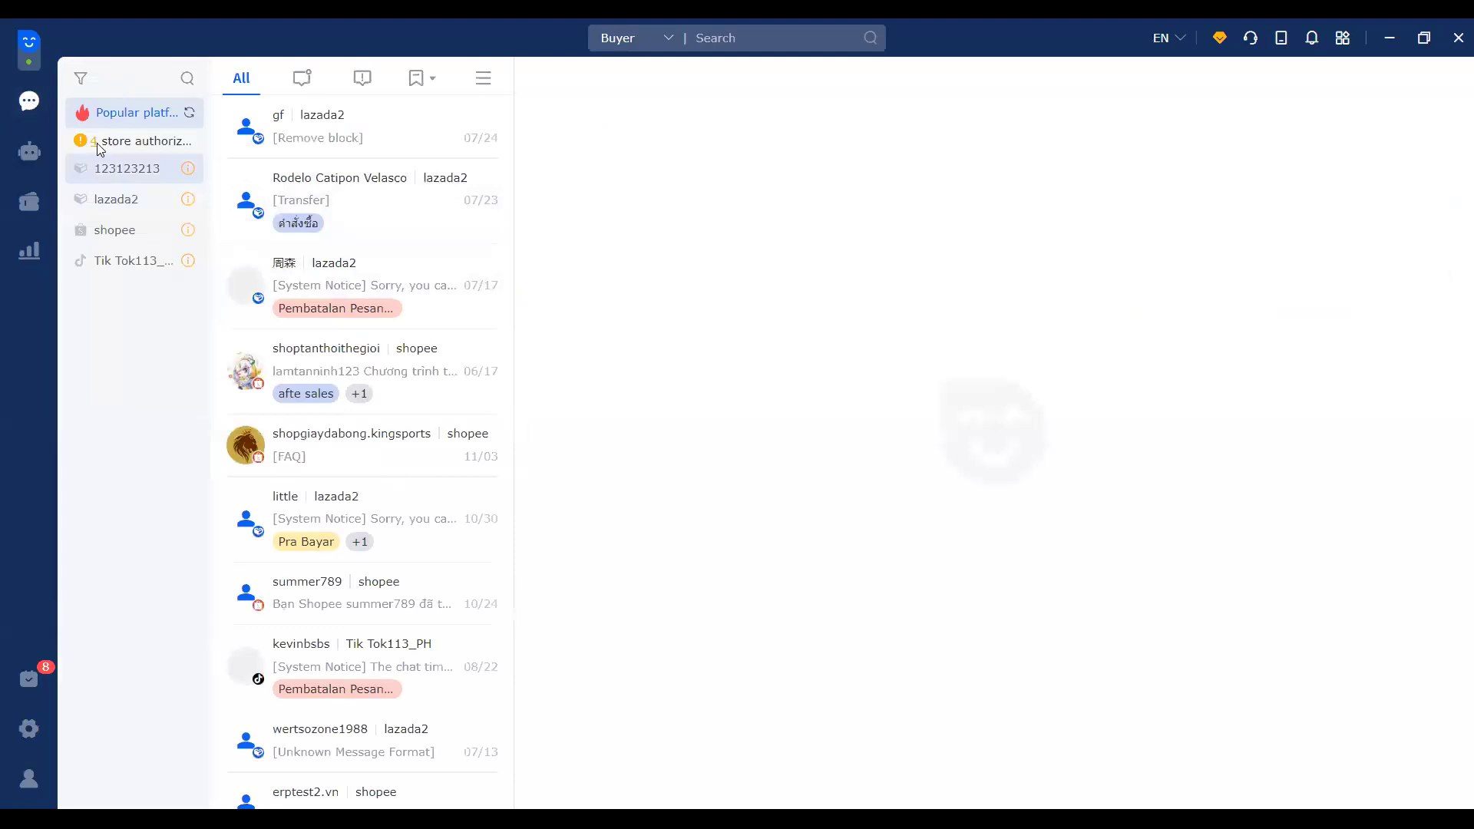
click(99, 199)
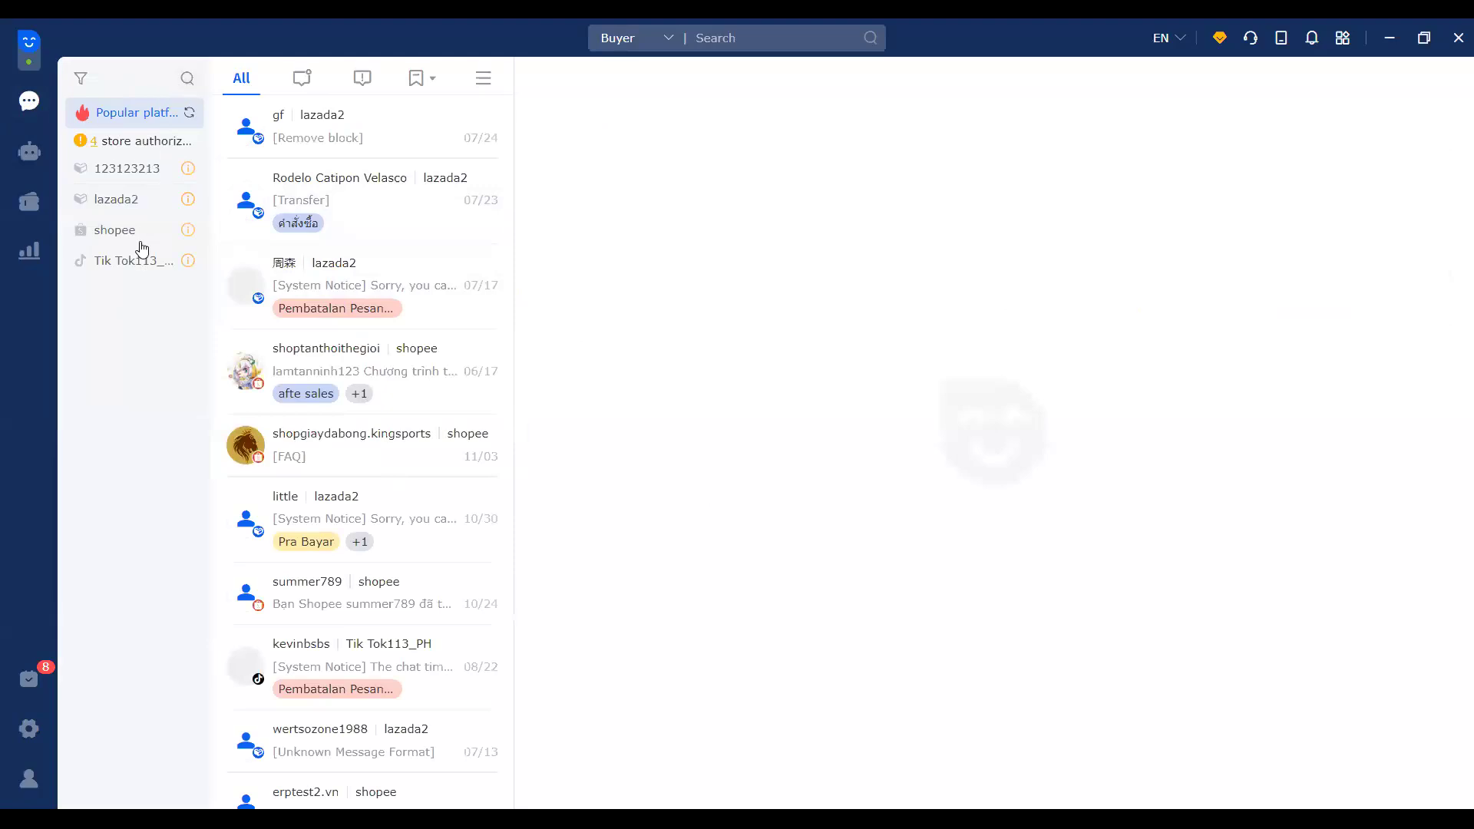
click(184, 79)
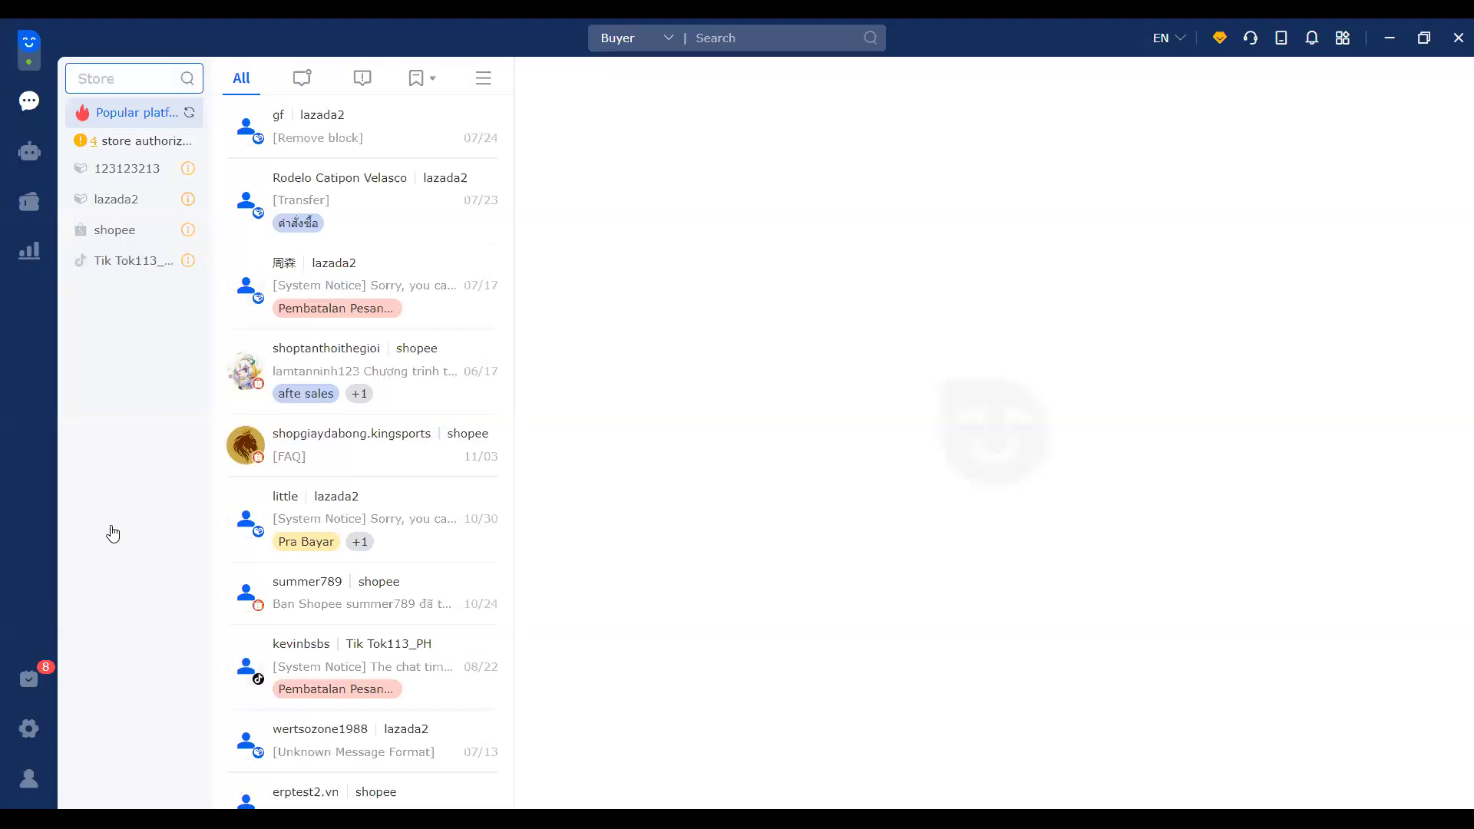
click(123, 230)
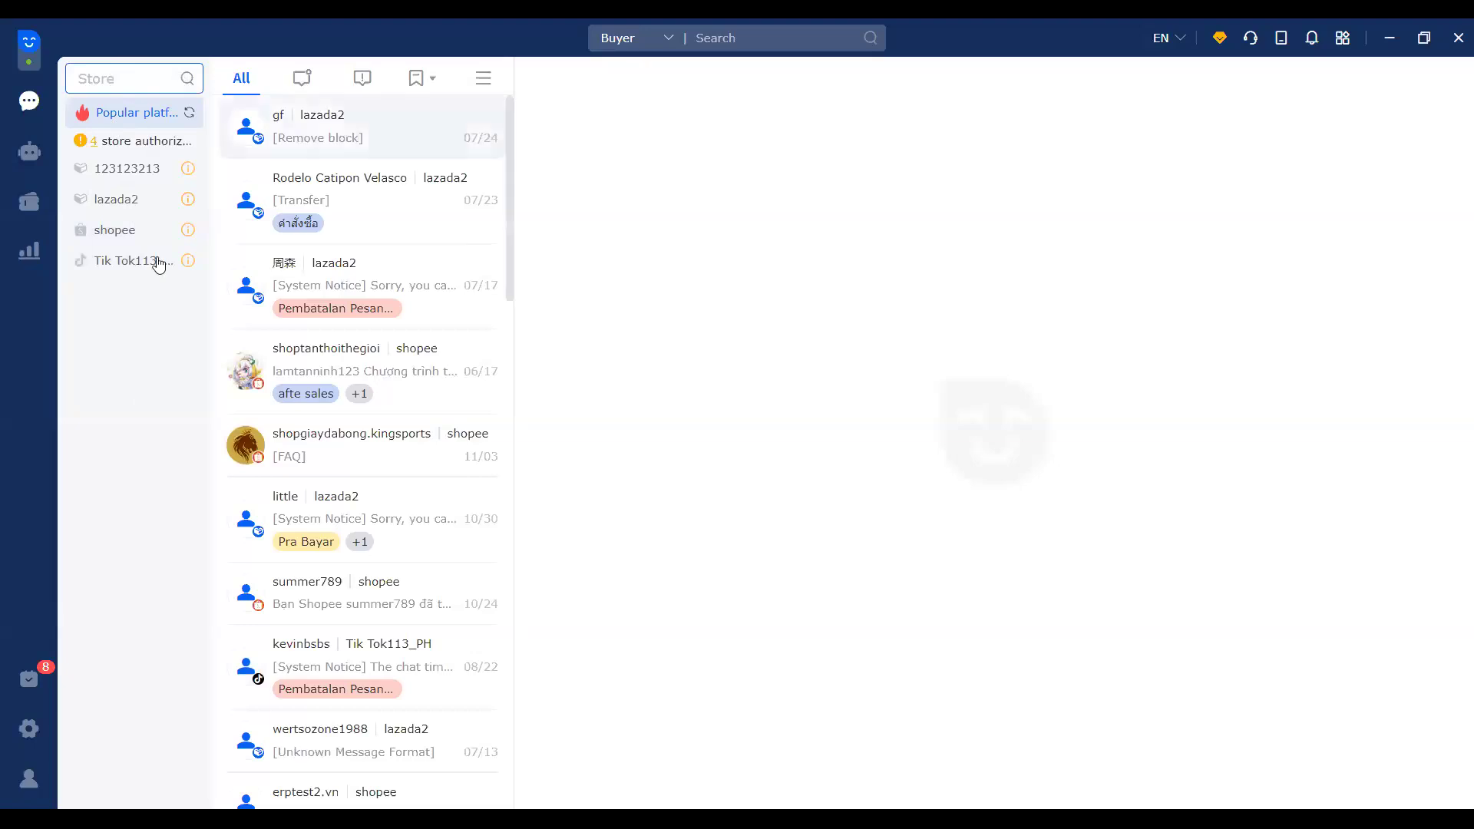
click(153, 387)
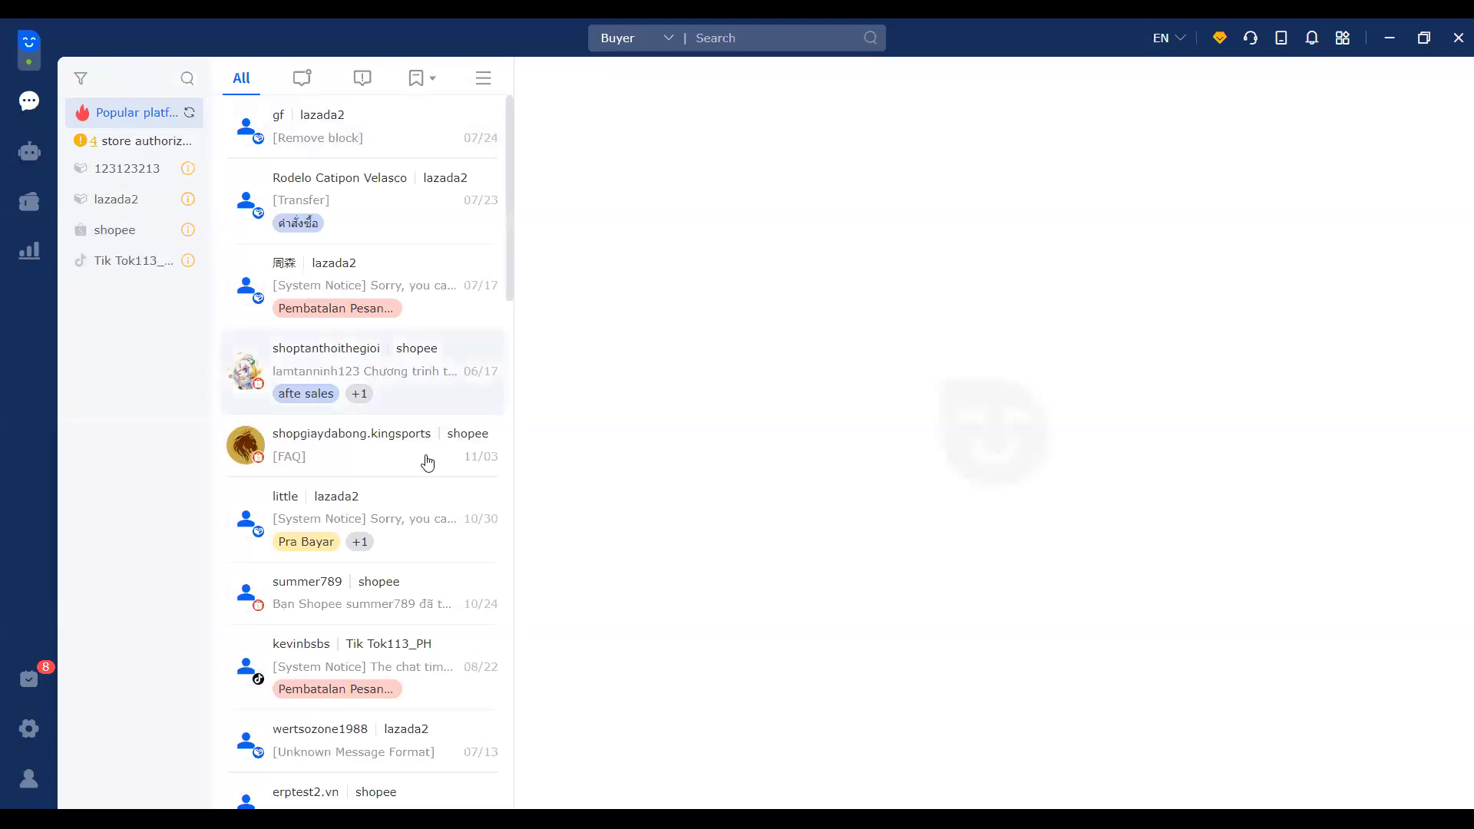
Step: Open the top lazada2 buyer conversation and scroll through the list and its messages
click(413, 143)
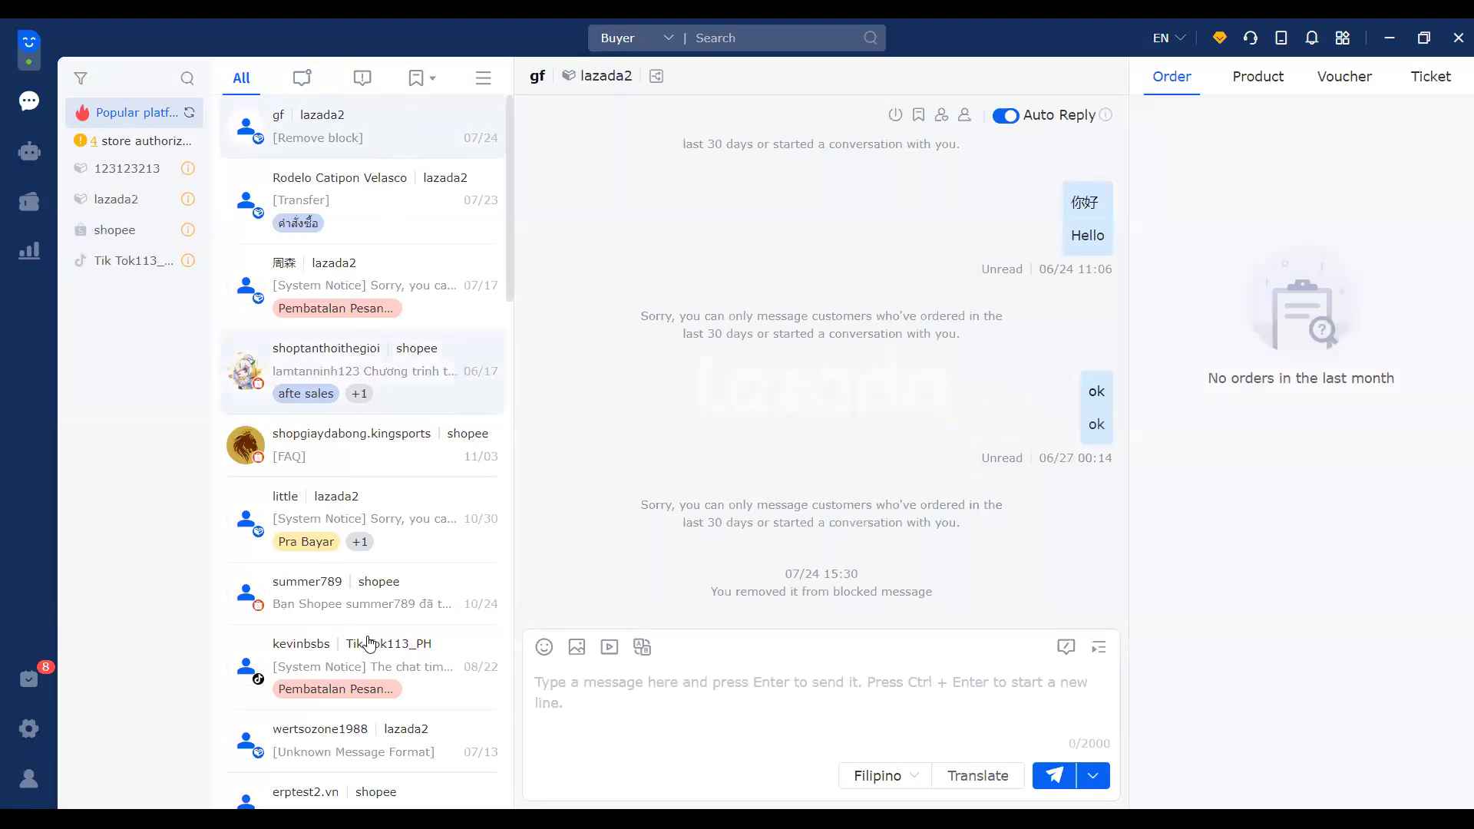
scroll(371, 645, down, 2)
scroll(372, 643, down, 10)
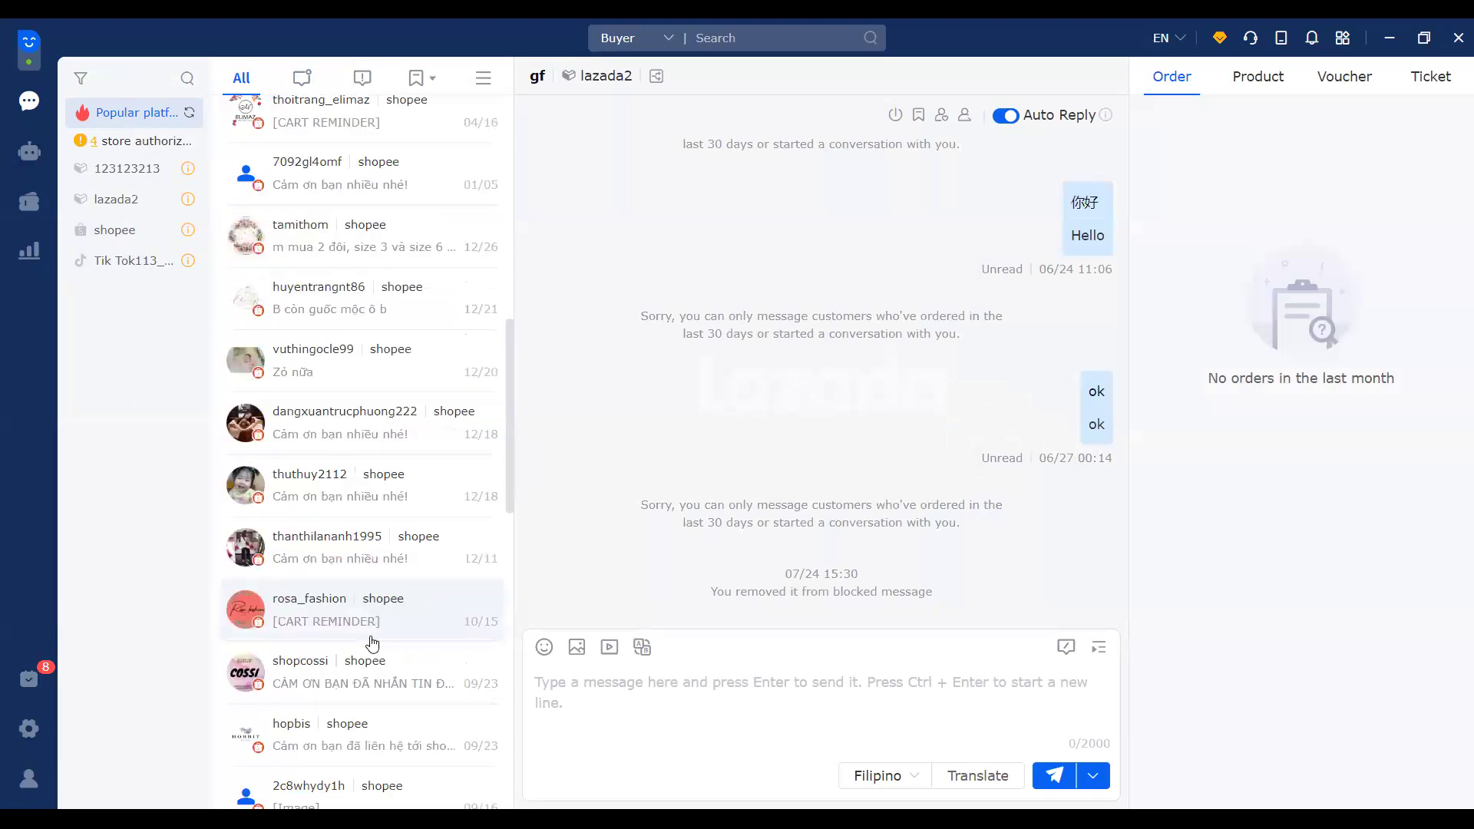
scroll(372, 644, up, 1)
scroll(361, 192, up, 12)
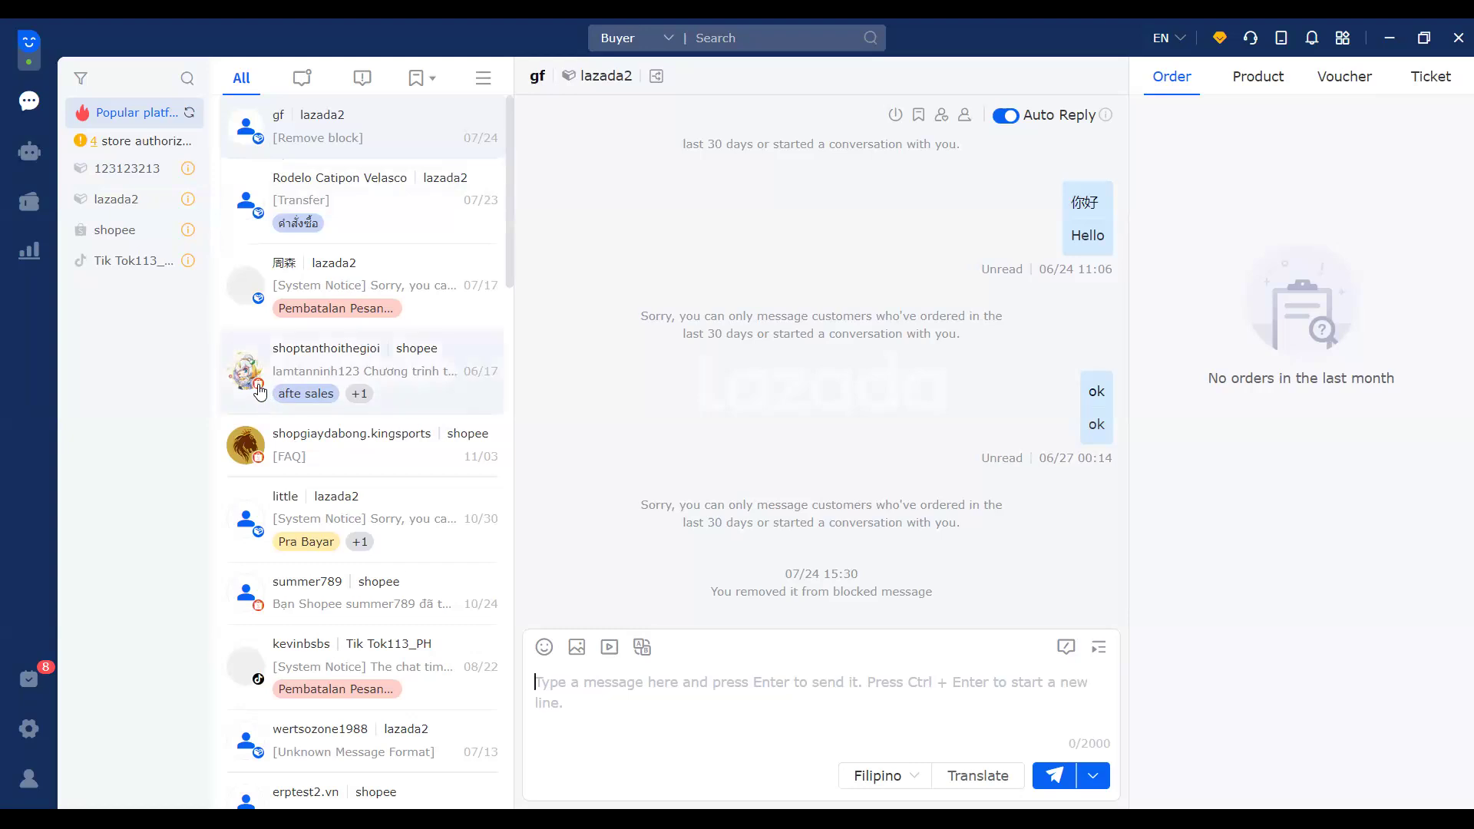
scroll(263, 499, down, 3)
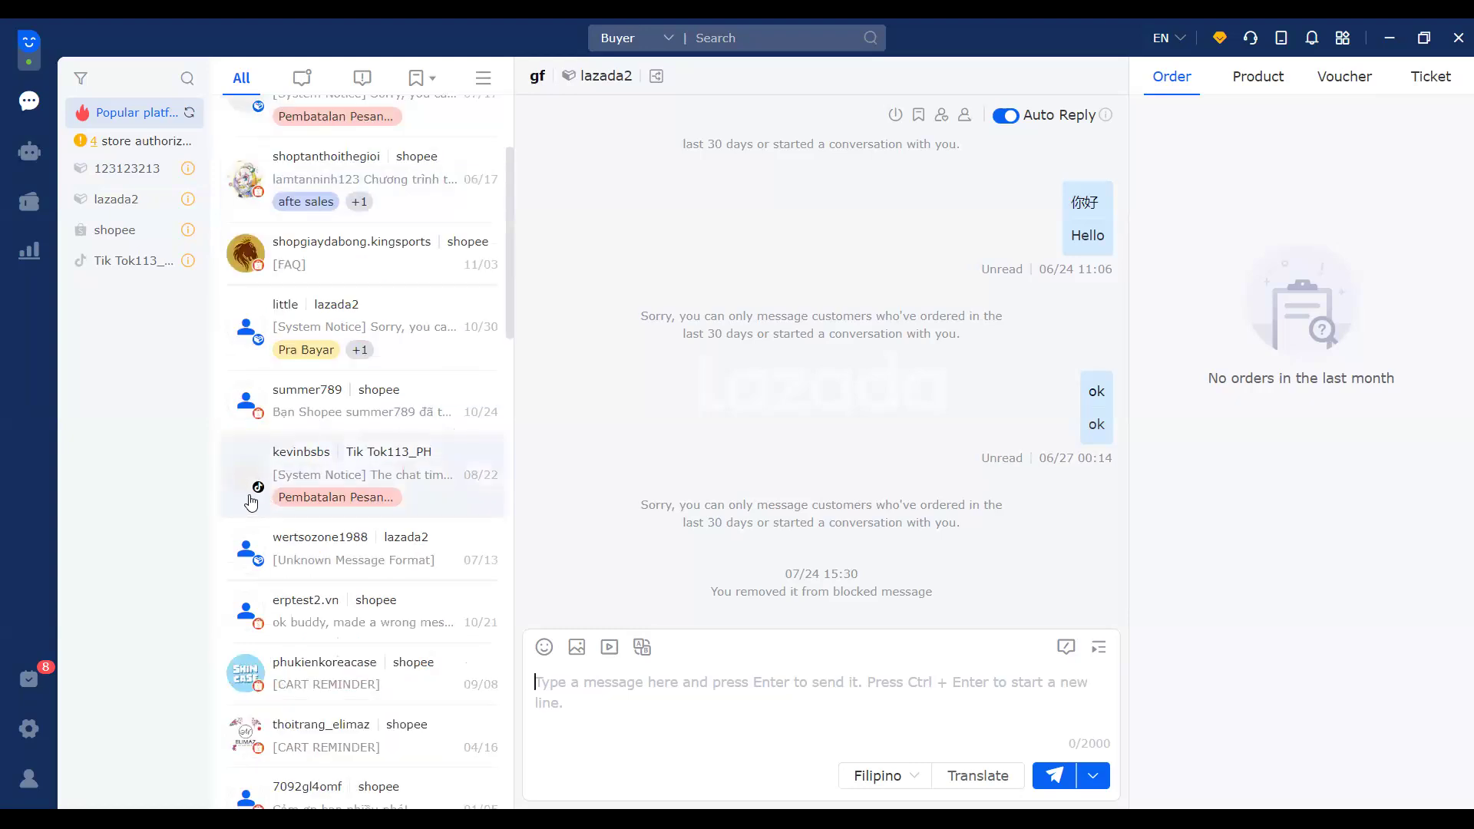
scroll(363, 482, up, 3)
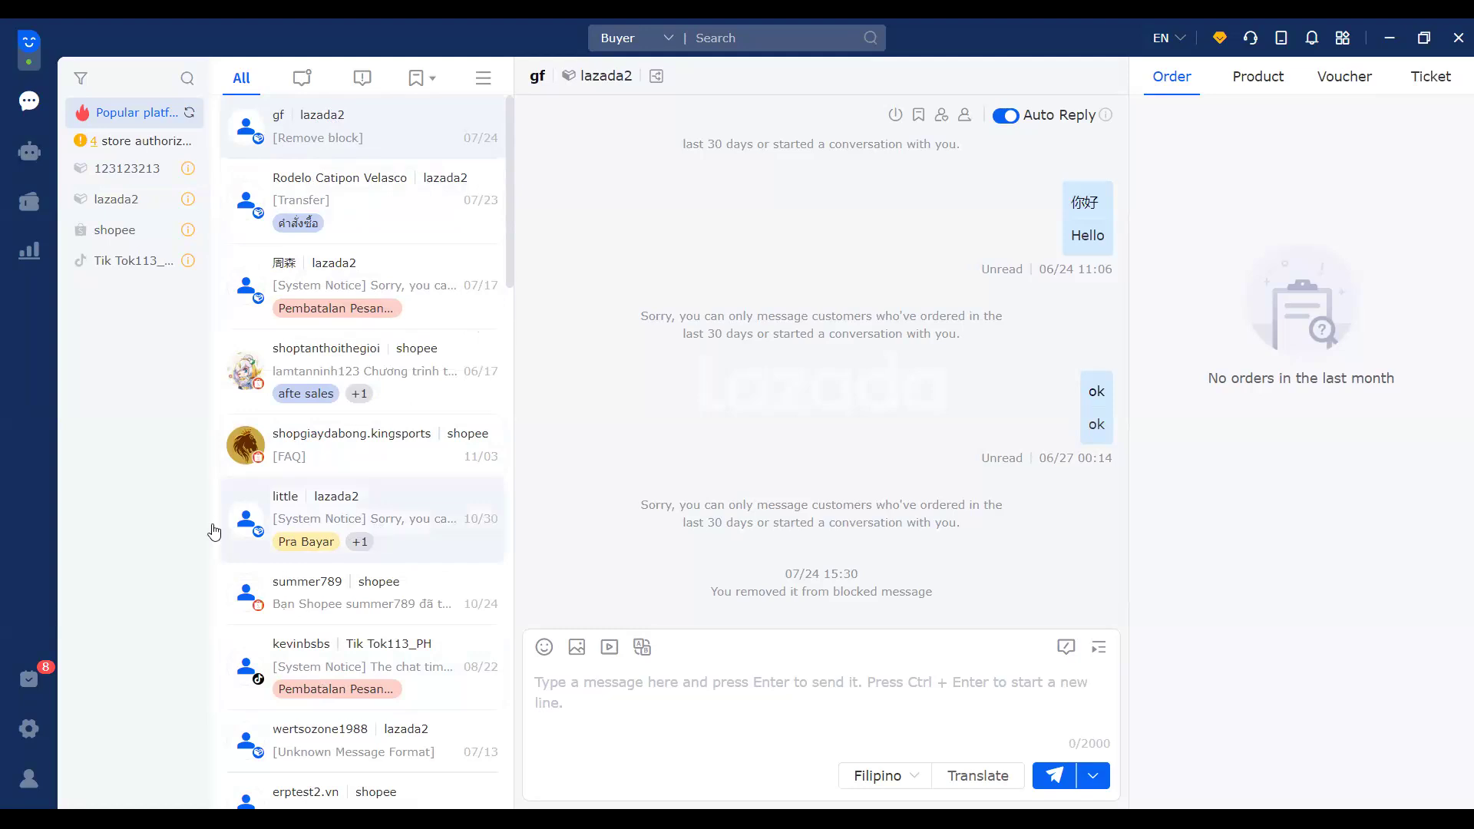
scroll(345, 607, down, 5)
scroll(410, 691, down, 4)
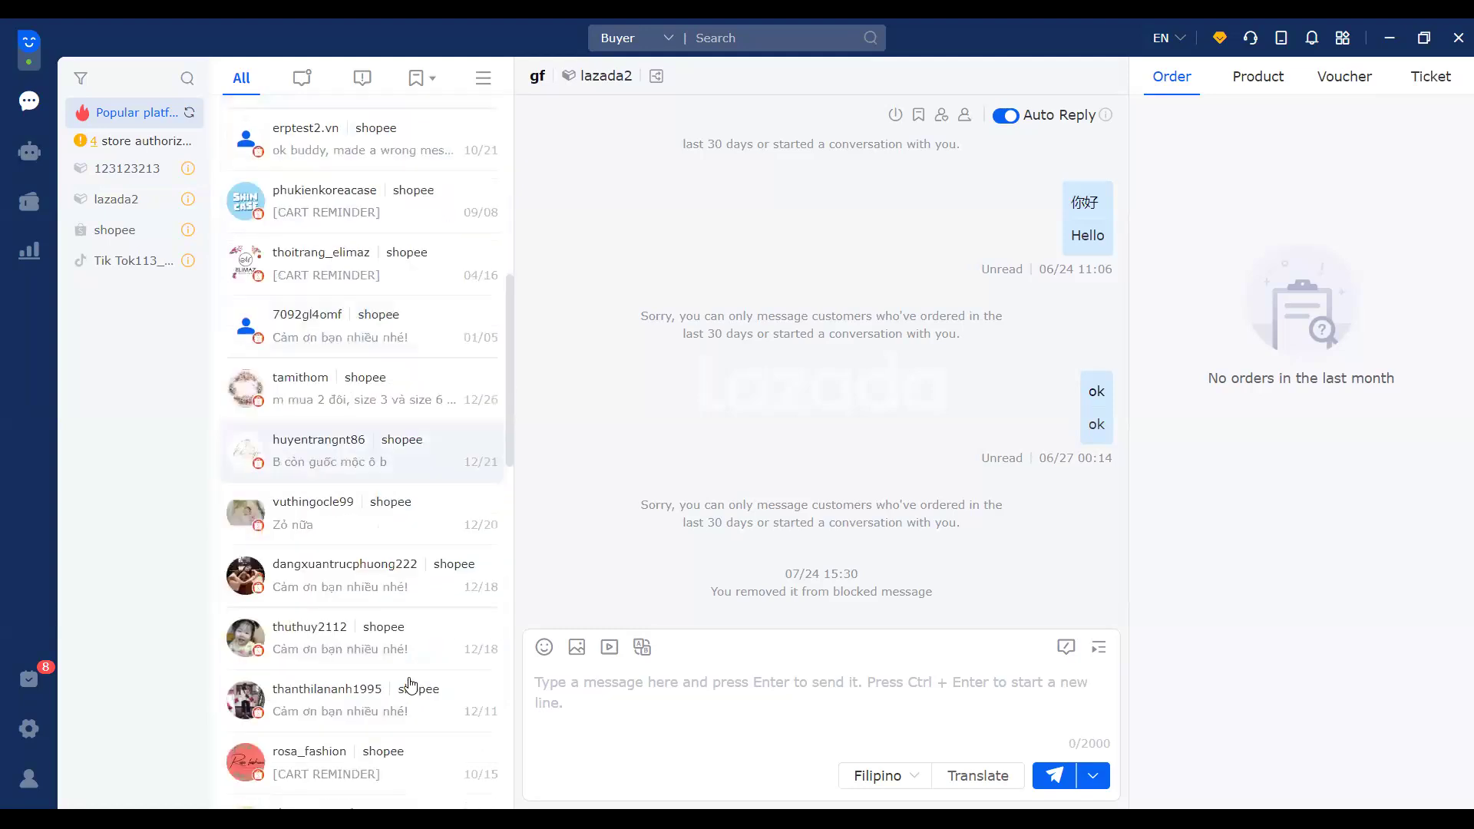
scroll(410, 691, up, 10)
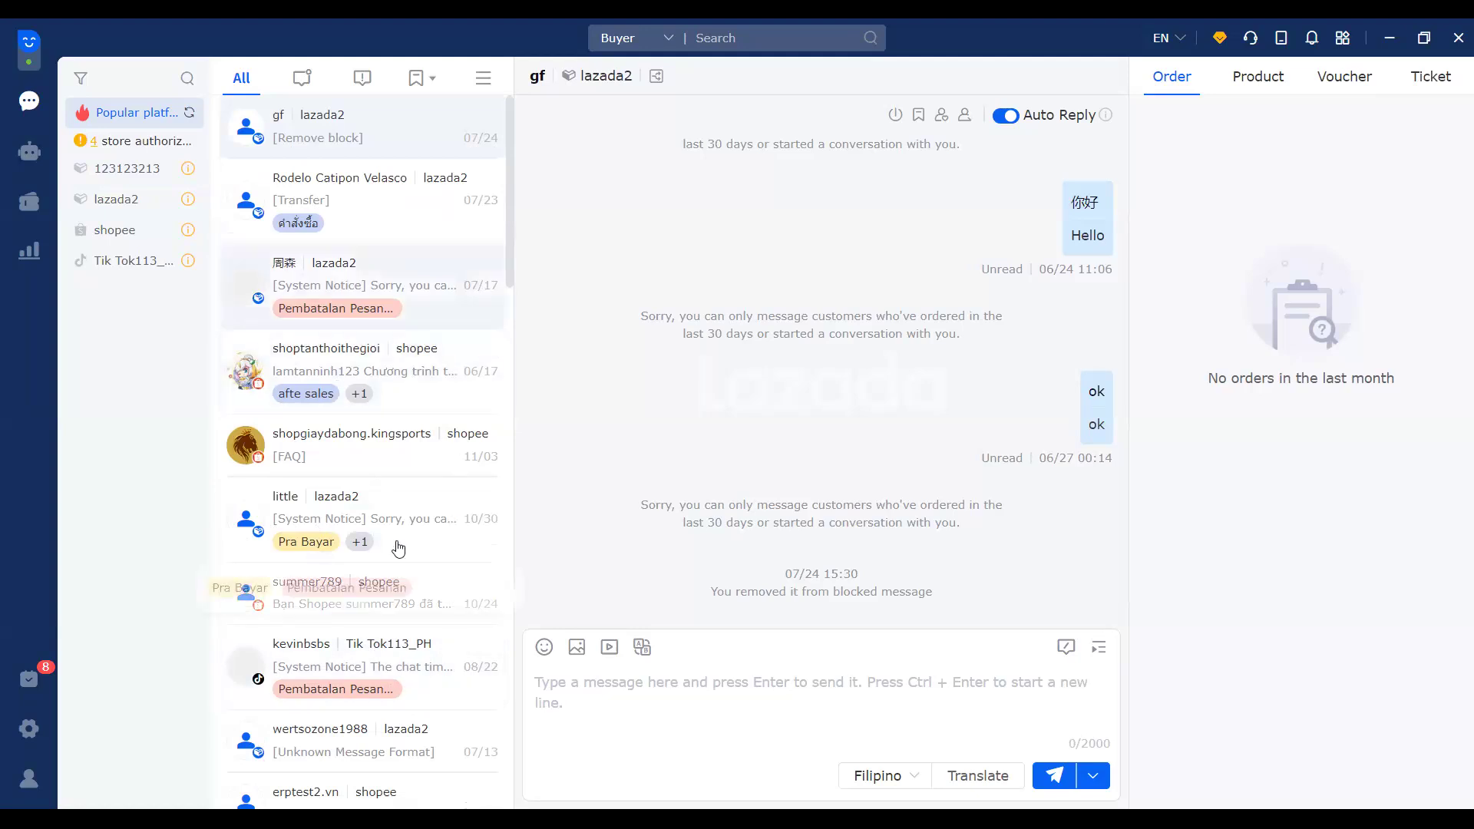
scroll(399, 547, down, 1)
scroll(399, 537, up, 1)
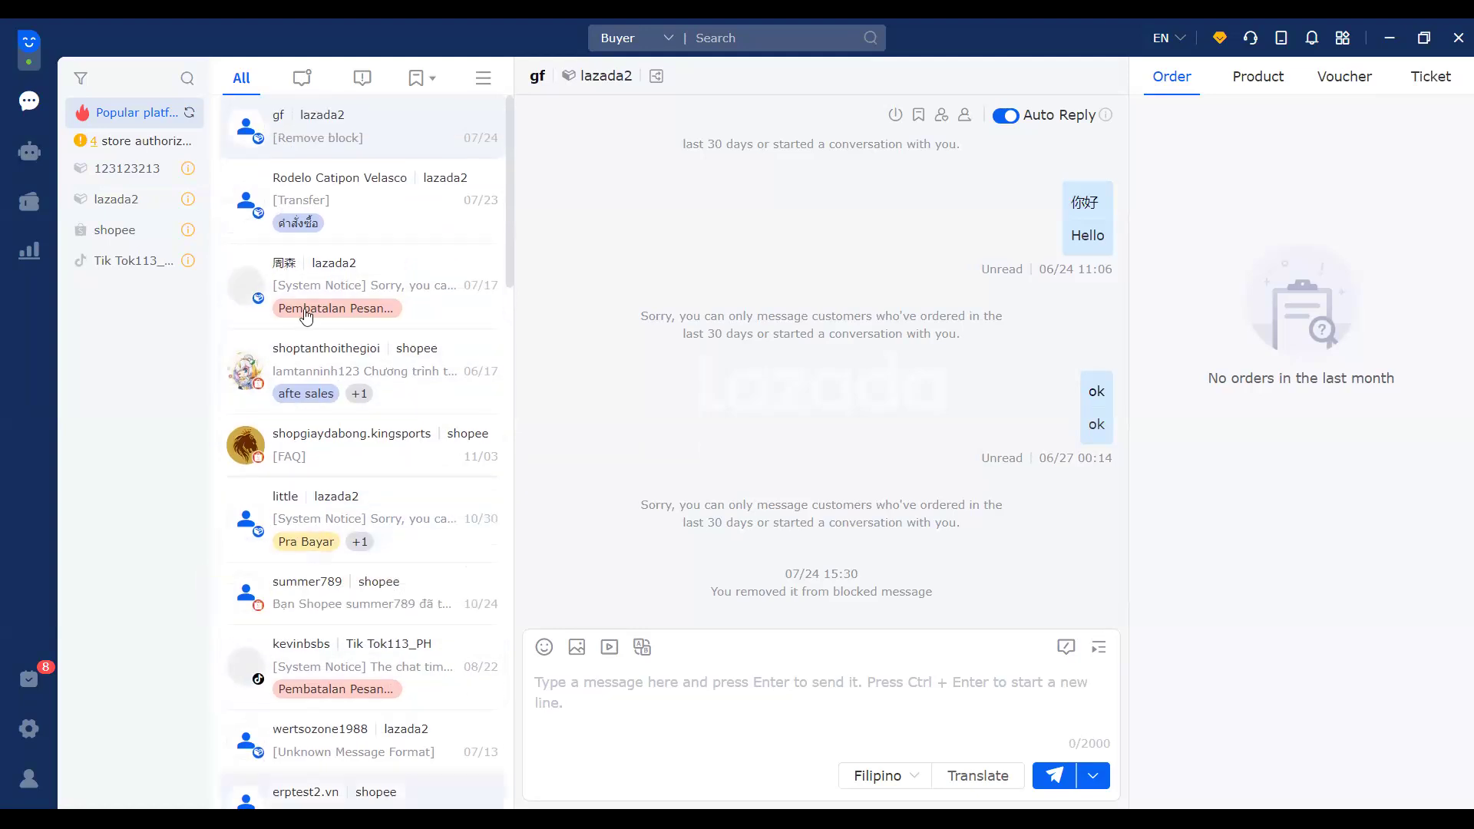
Step: Switch between the Unread and All filters, then filter the conversation list to Not Replied
click(311, 84)
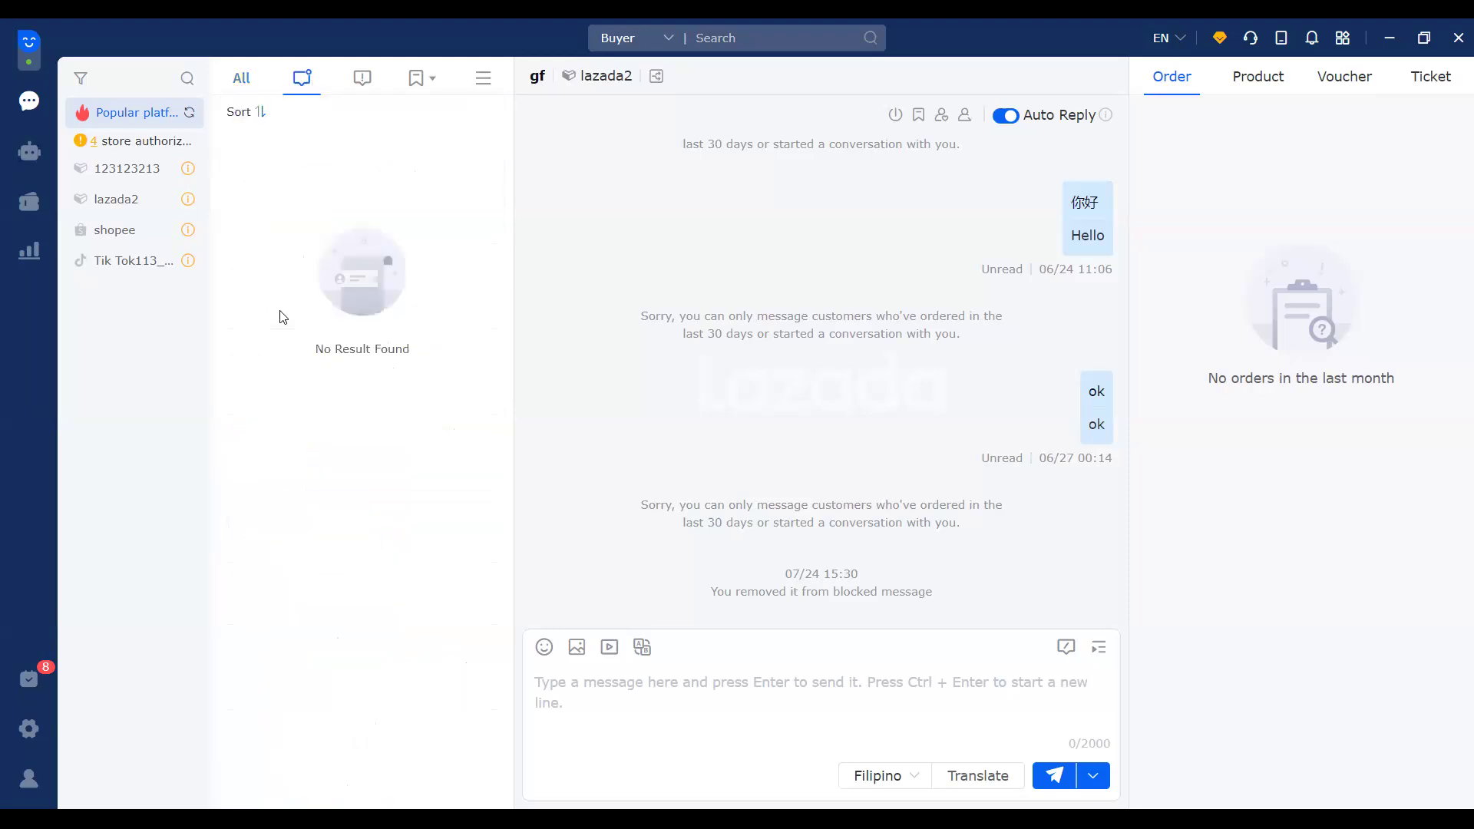
click(242, 84)
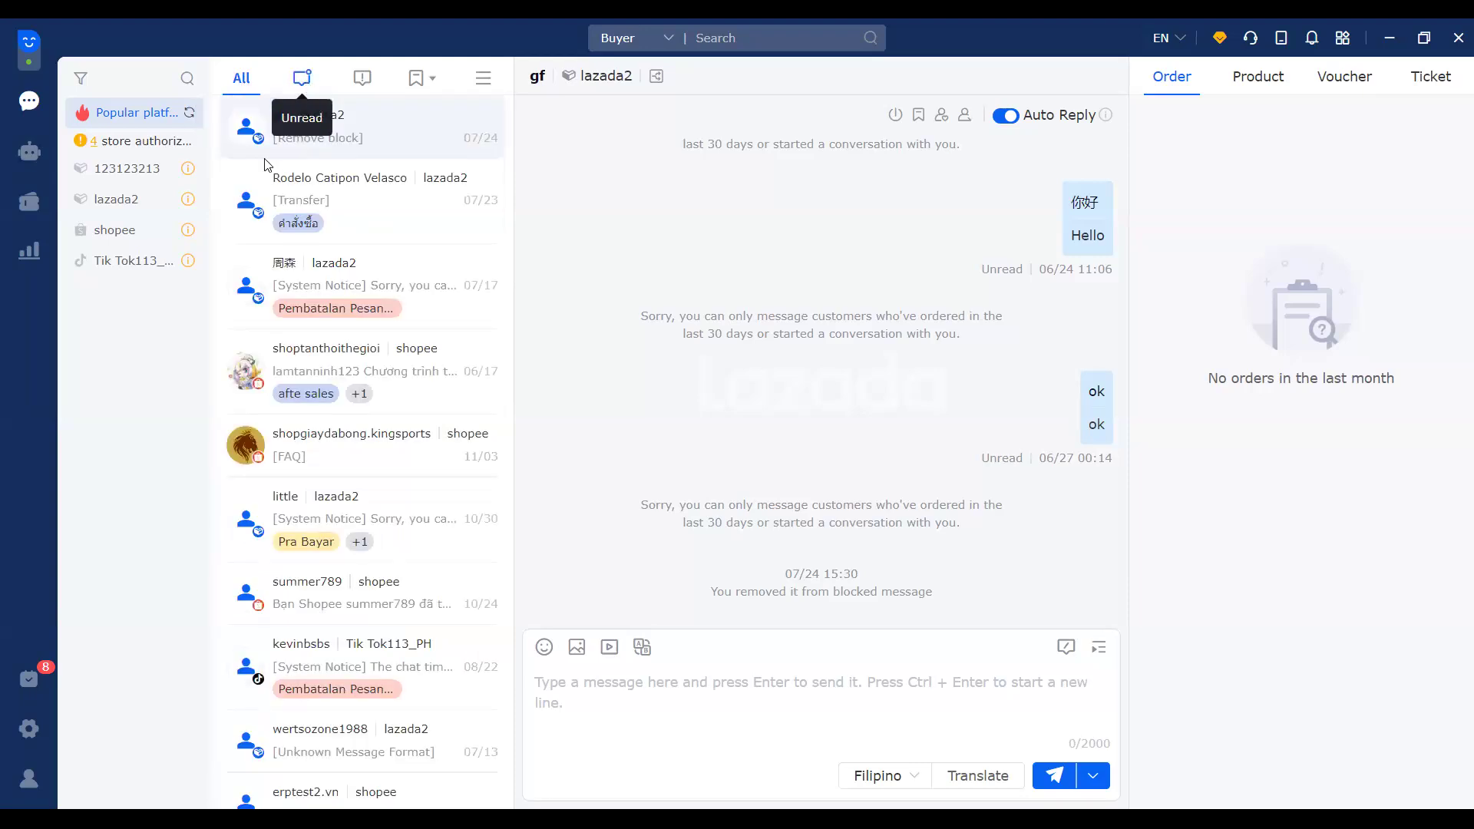
click(306, 84)
click(247, 83)
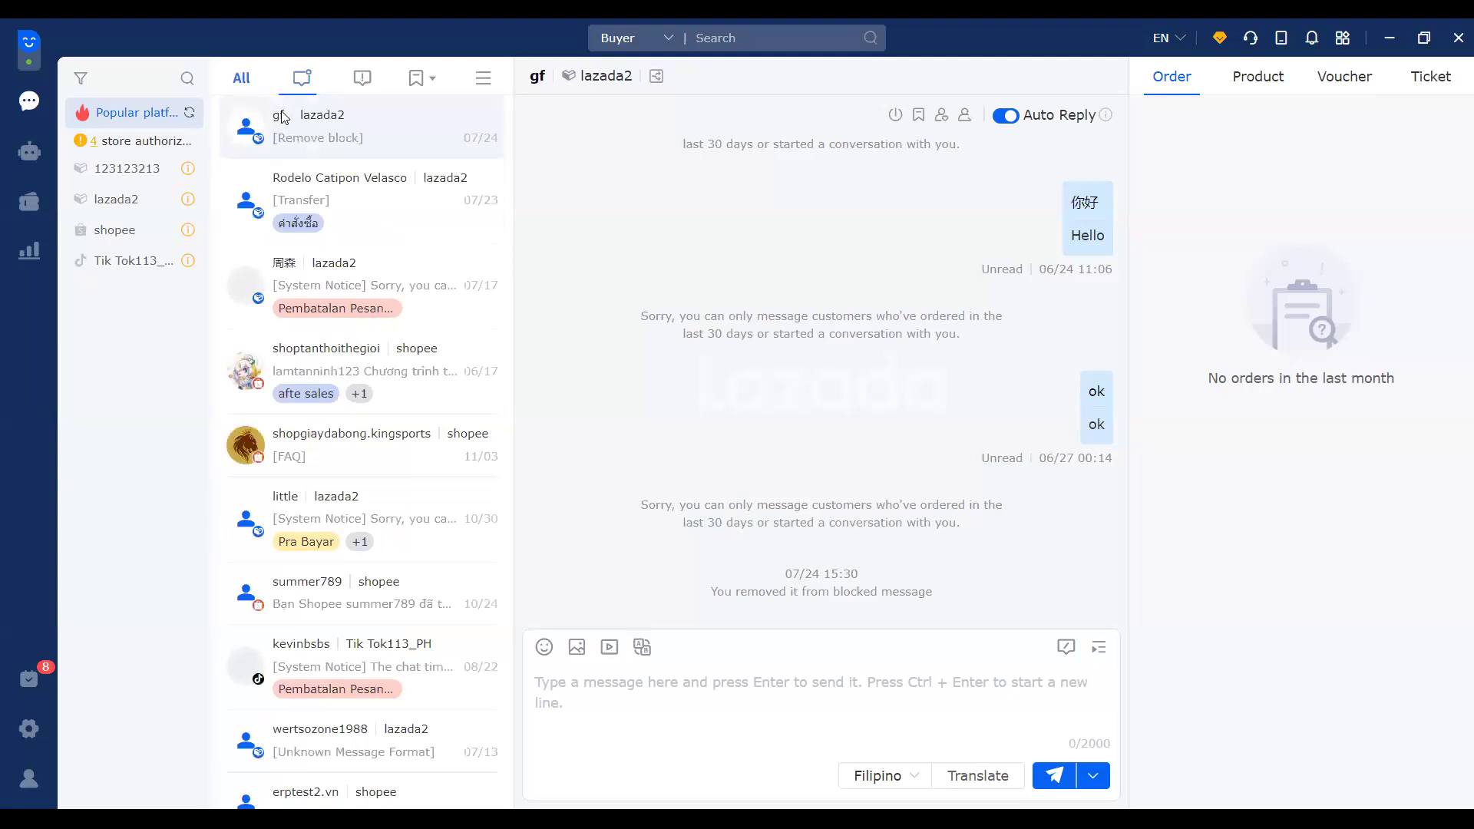
click(363, 83)
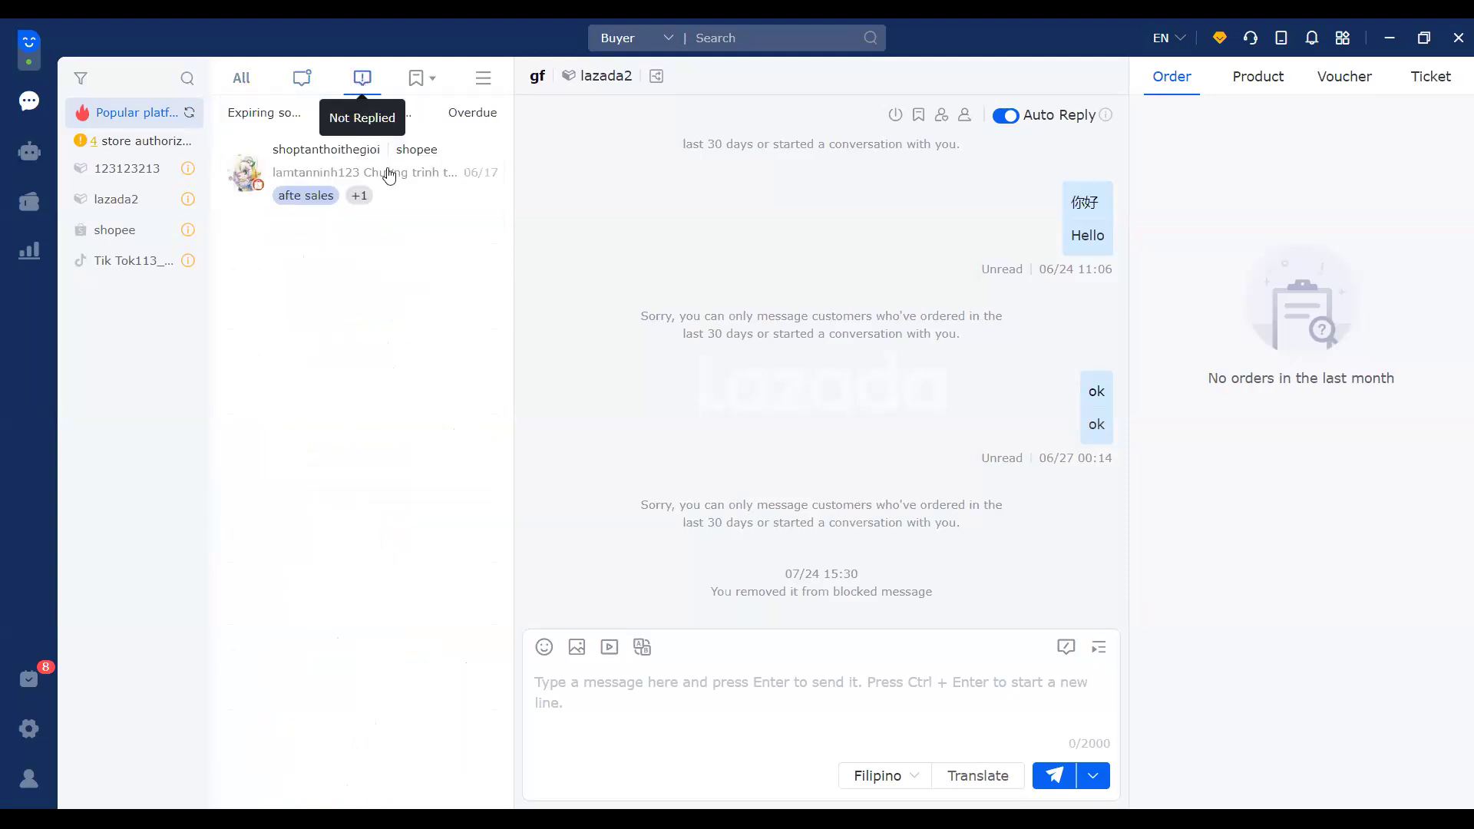
mouse_move(385, 182)
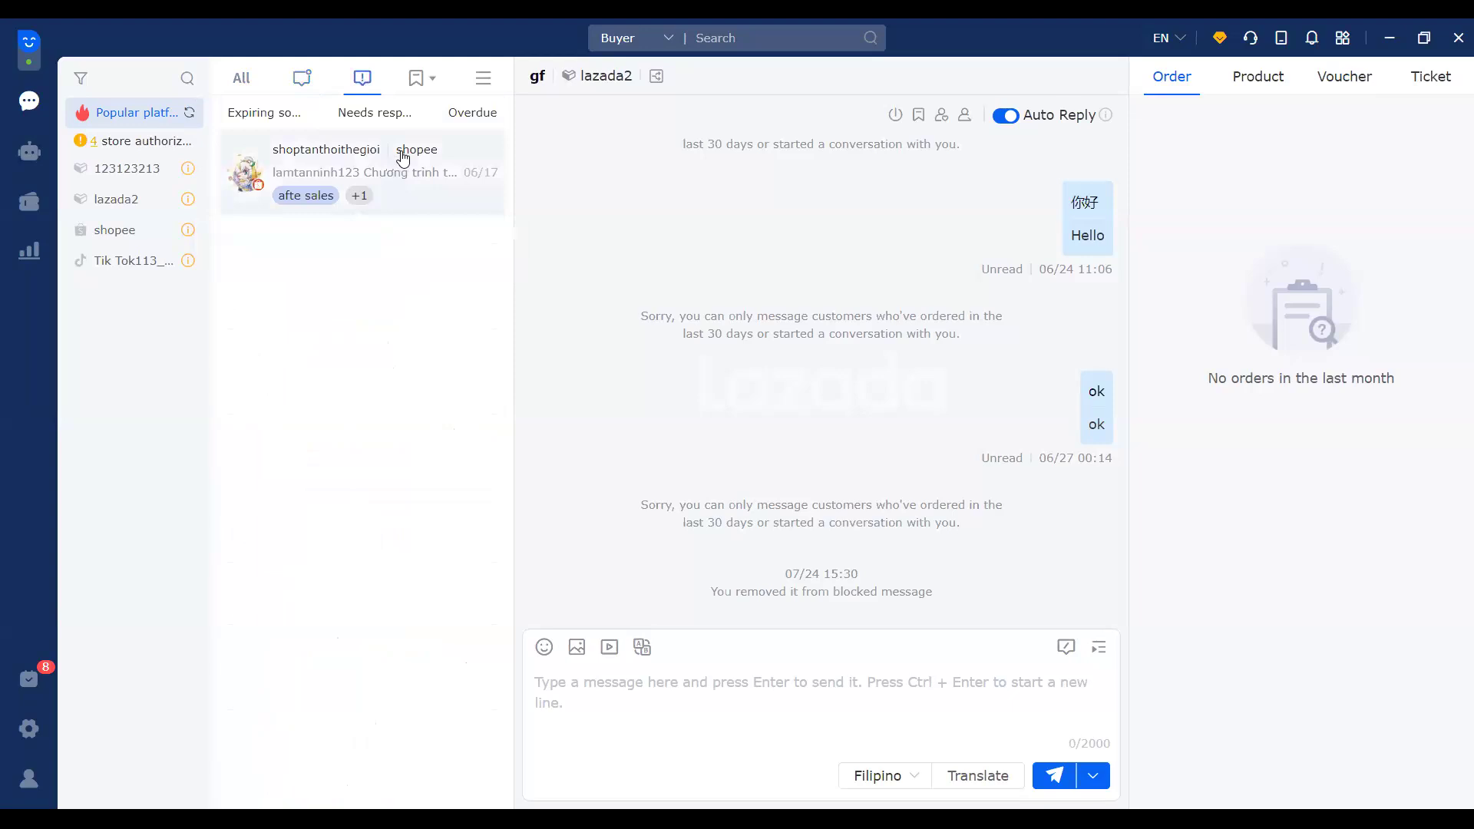
Step: Open the shoptanthoithegioi chat and try the Expiring soon, Needs response and Overdue sub-filters, ending on Overdue
click(401, 166)
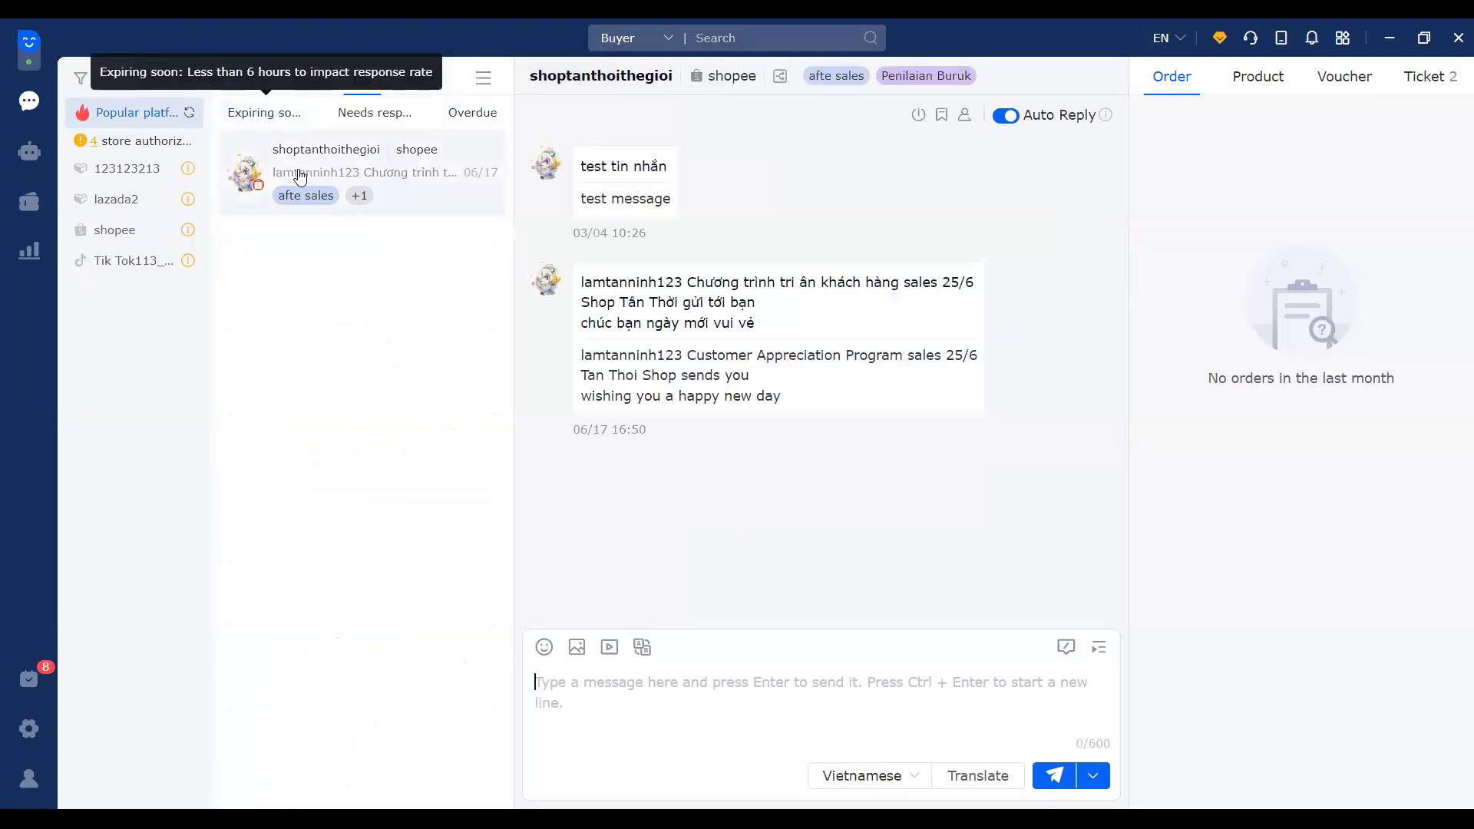
click(236, 117)
click(365, 121)
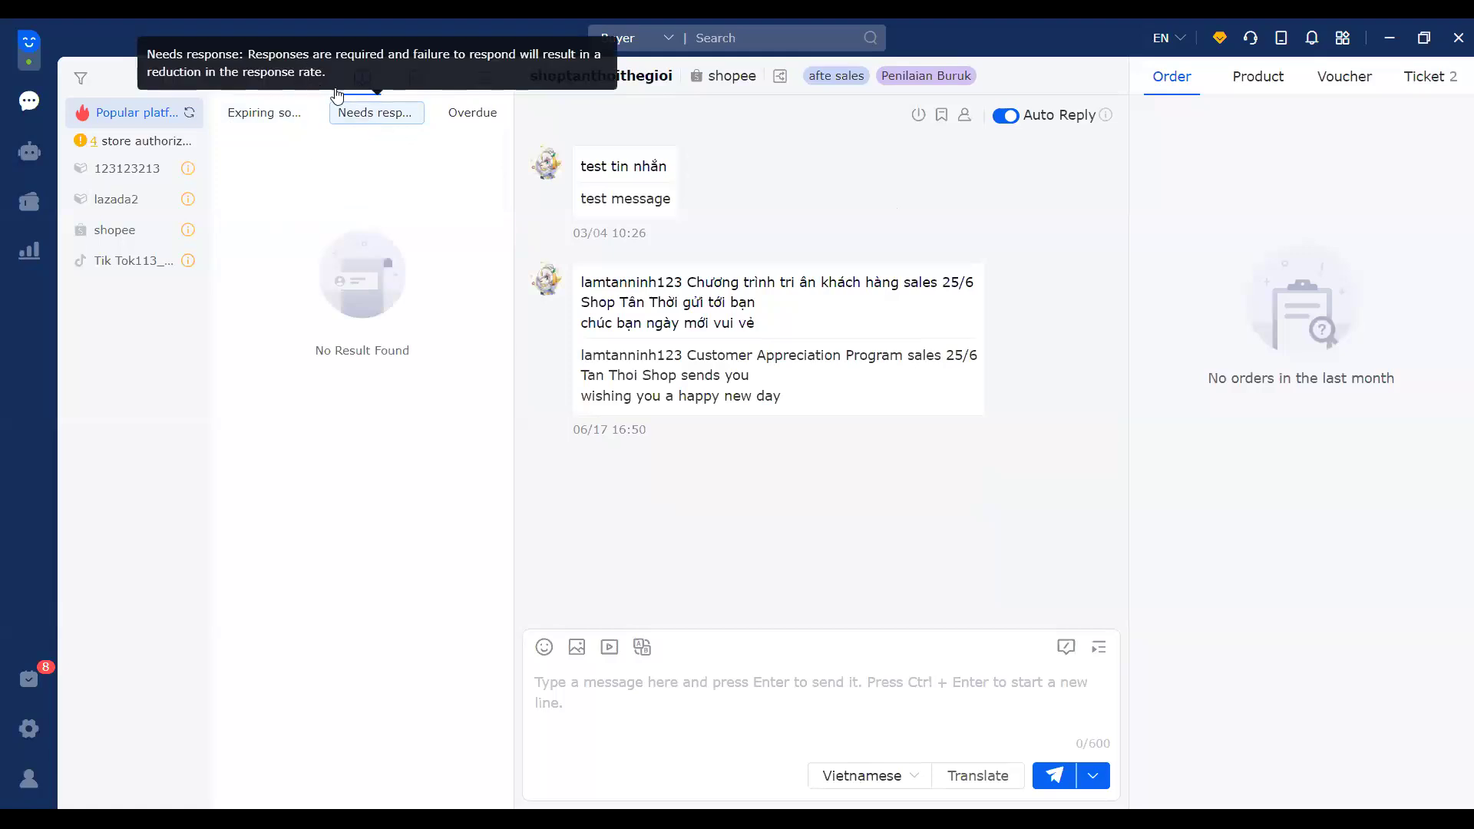
click(470, 123)
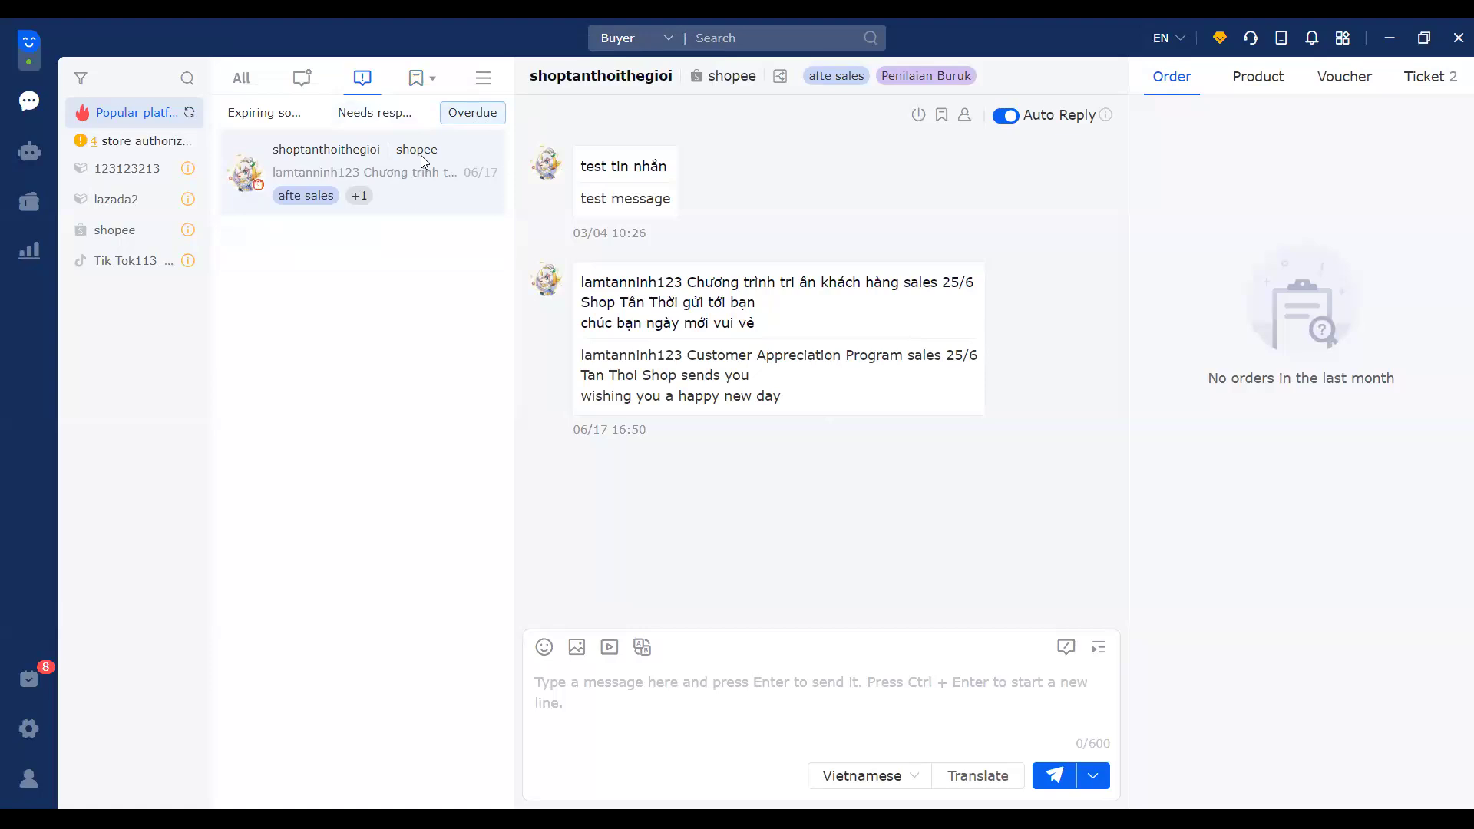
click(377, 113)
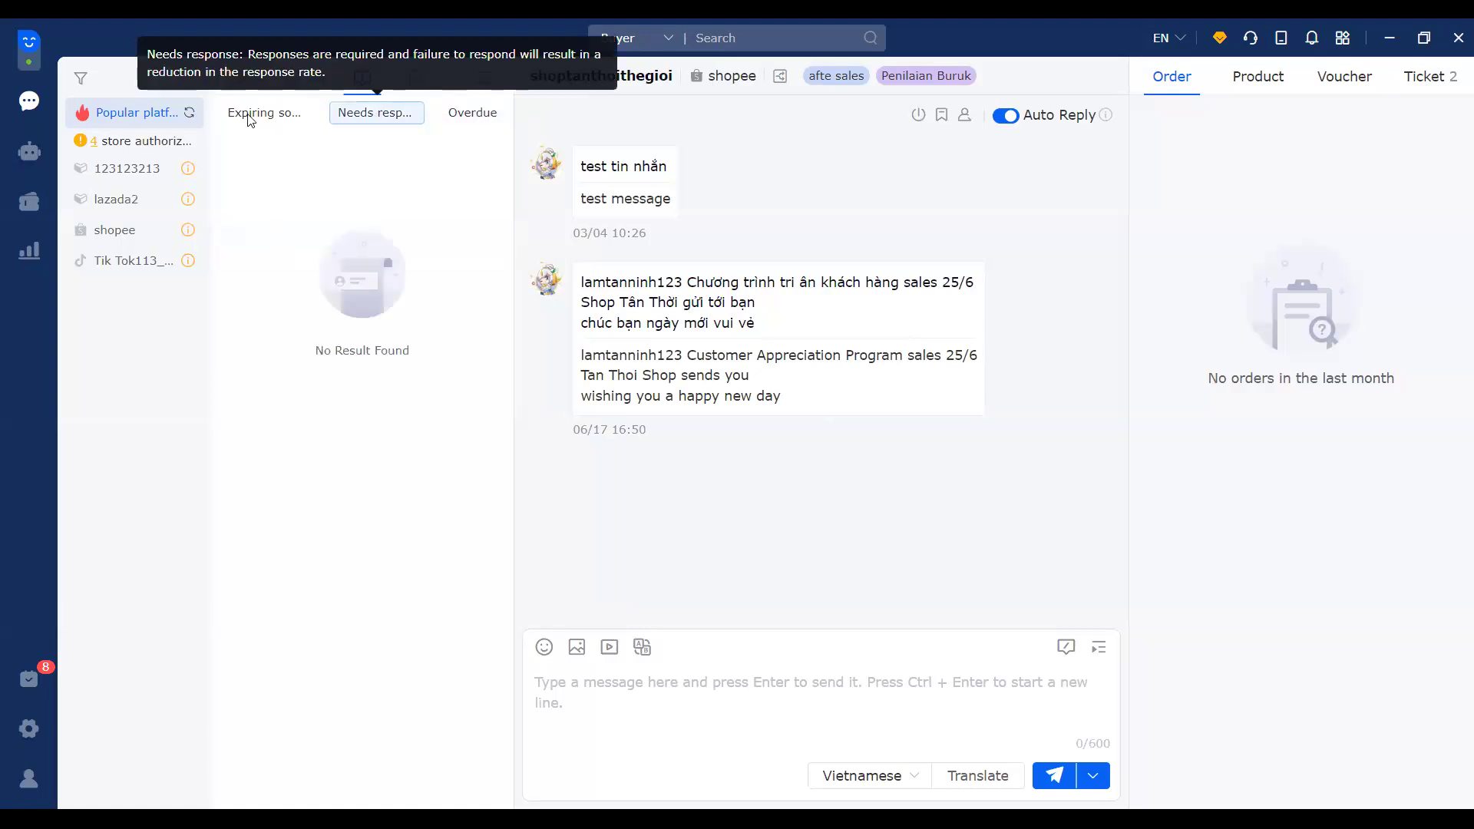
click(478, 118)
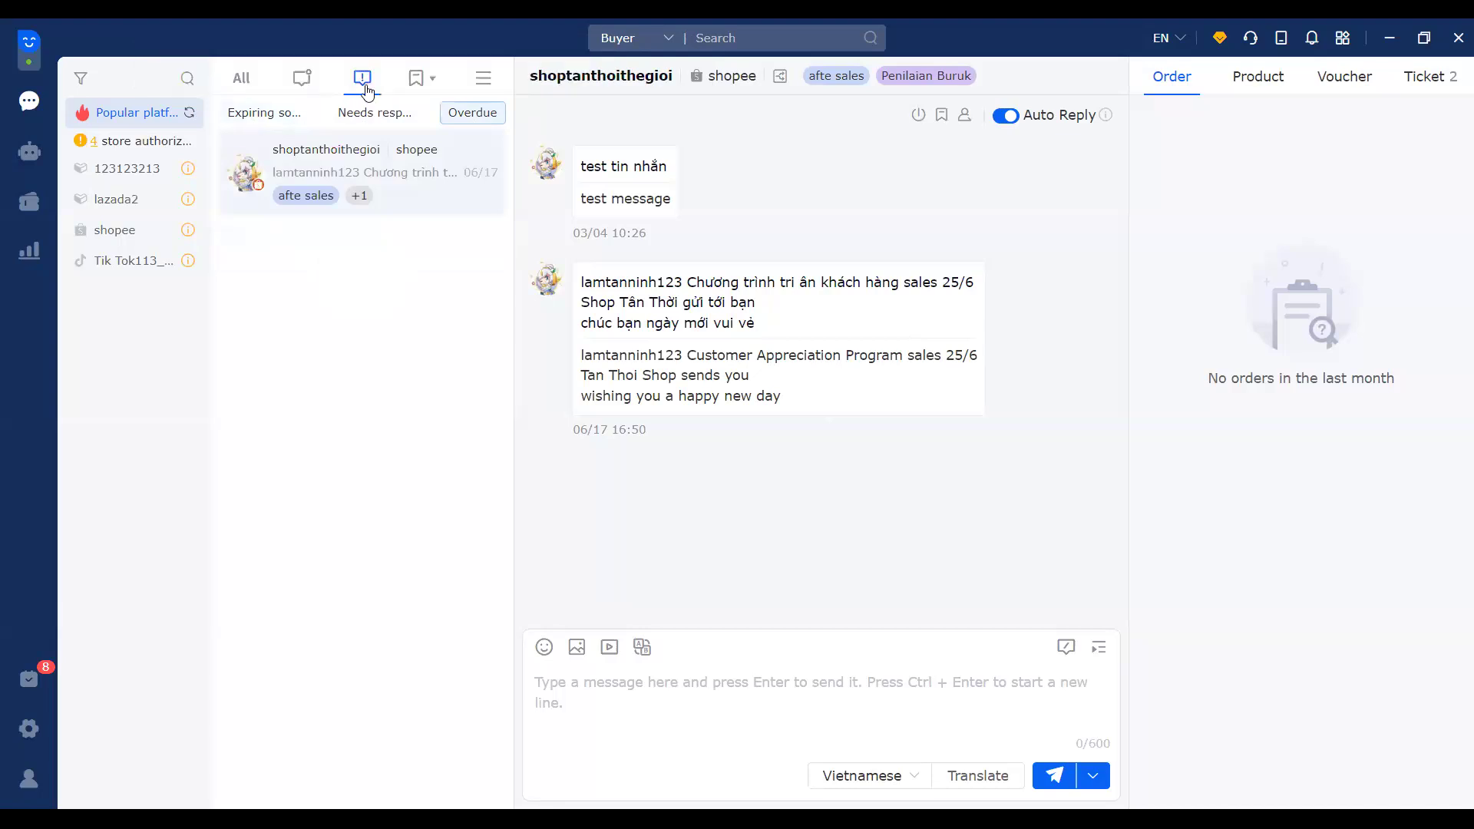
Step: Switch the list back to All and open the lazada2 buyer chat with the transfer notice
click(431, 86)
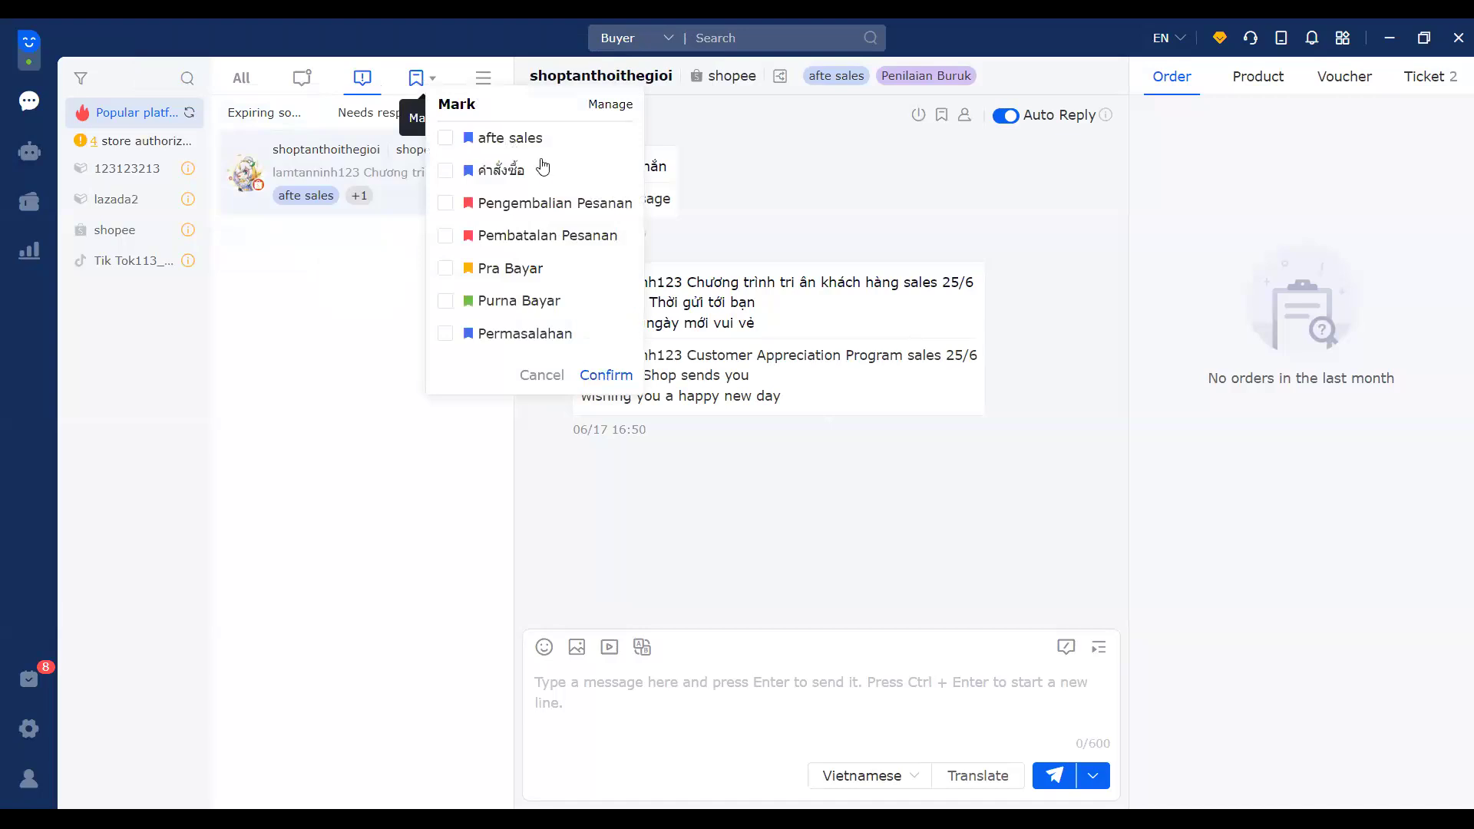
click(241, 84)
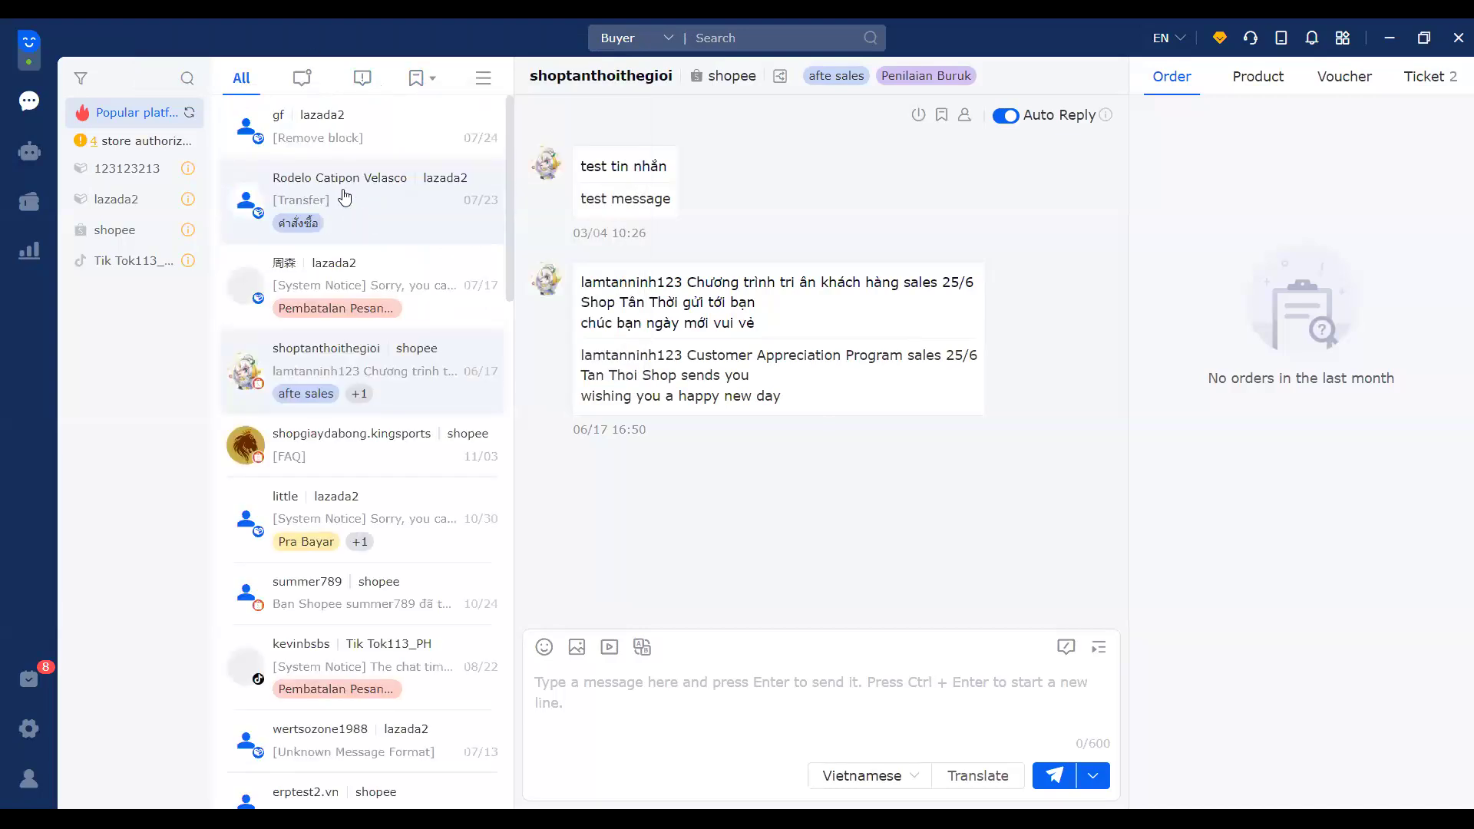
click(344, 199)
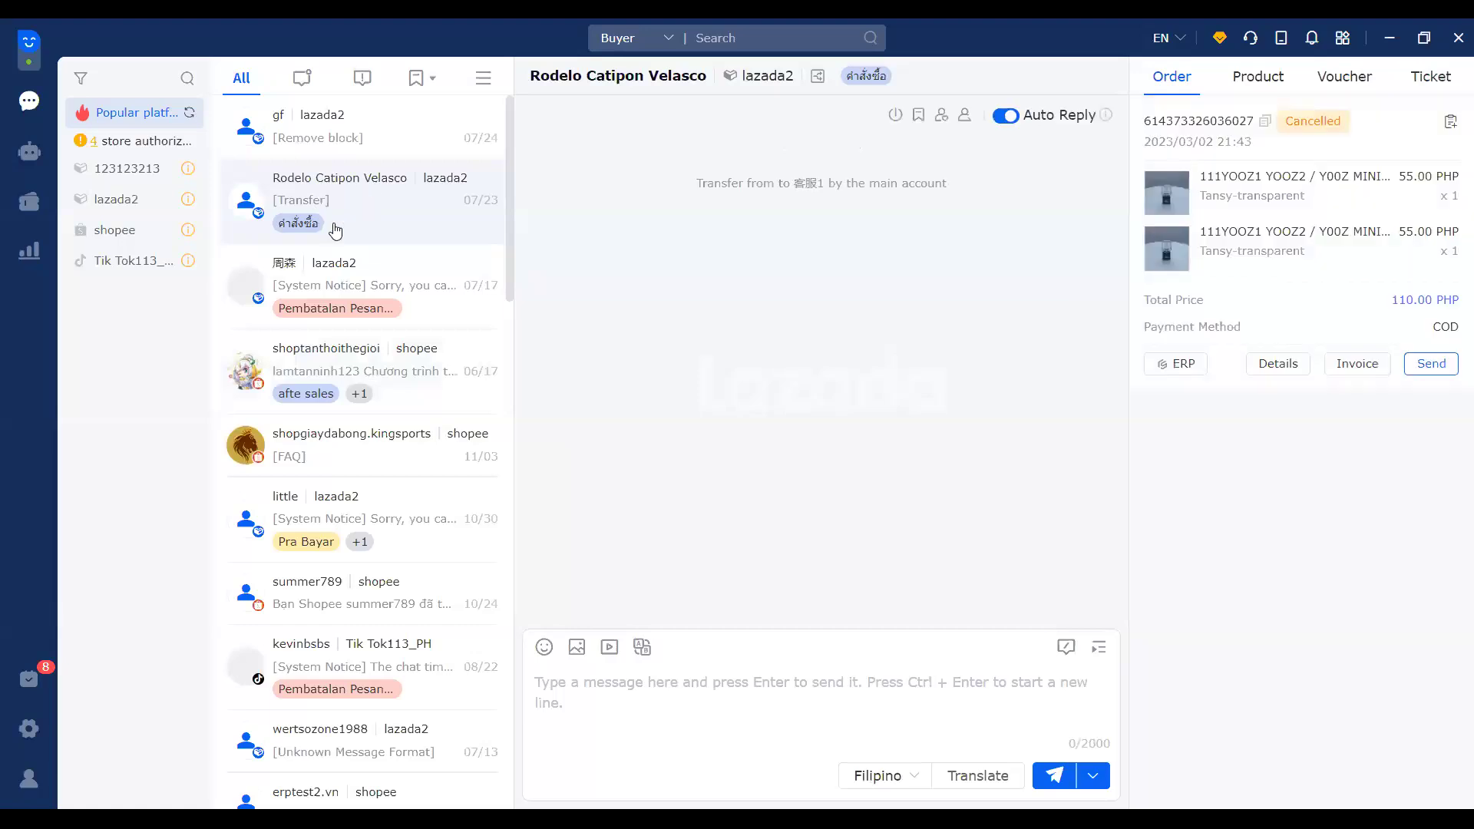
right_click(379, 202)
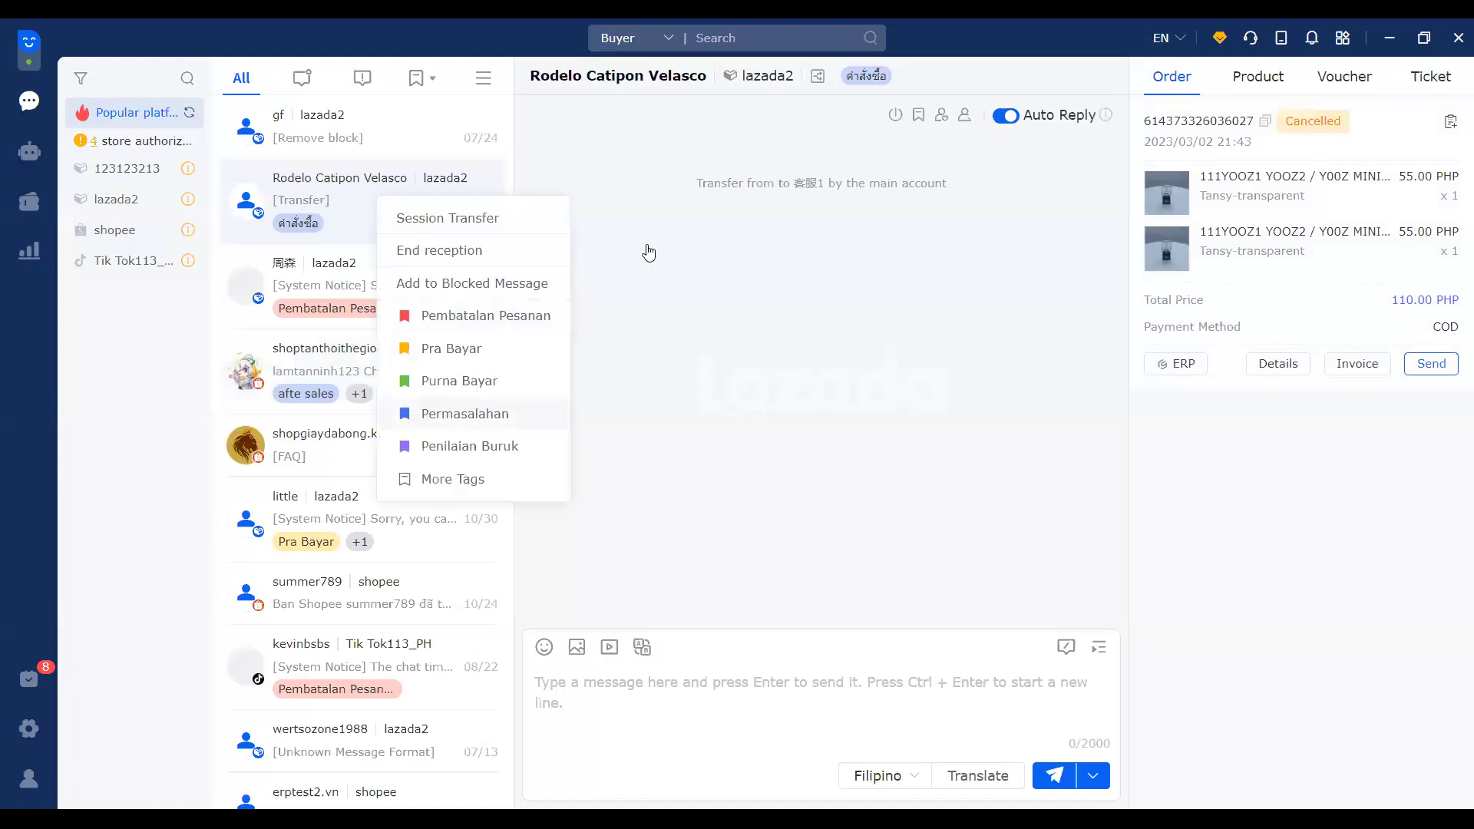
click(453, 479)
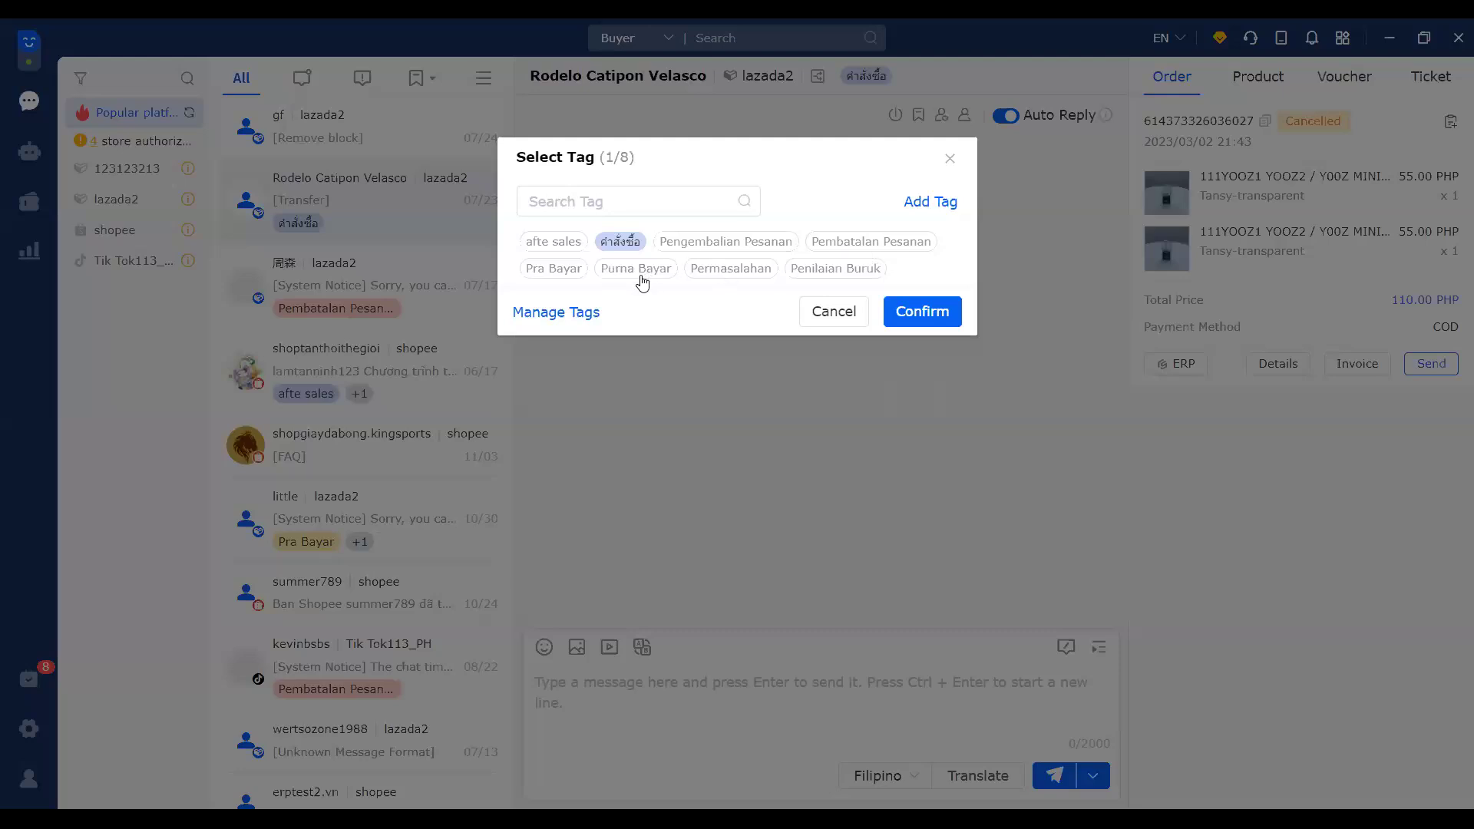
click(578, 204)
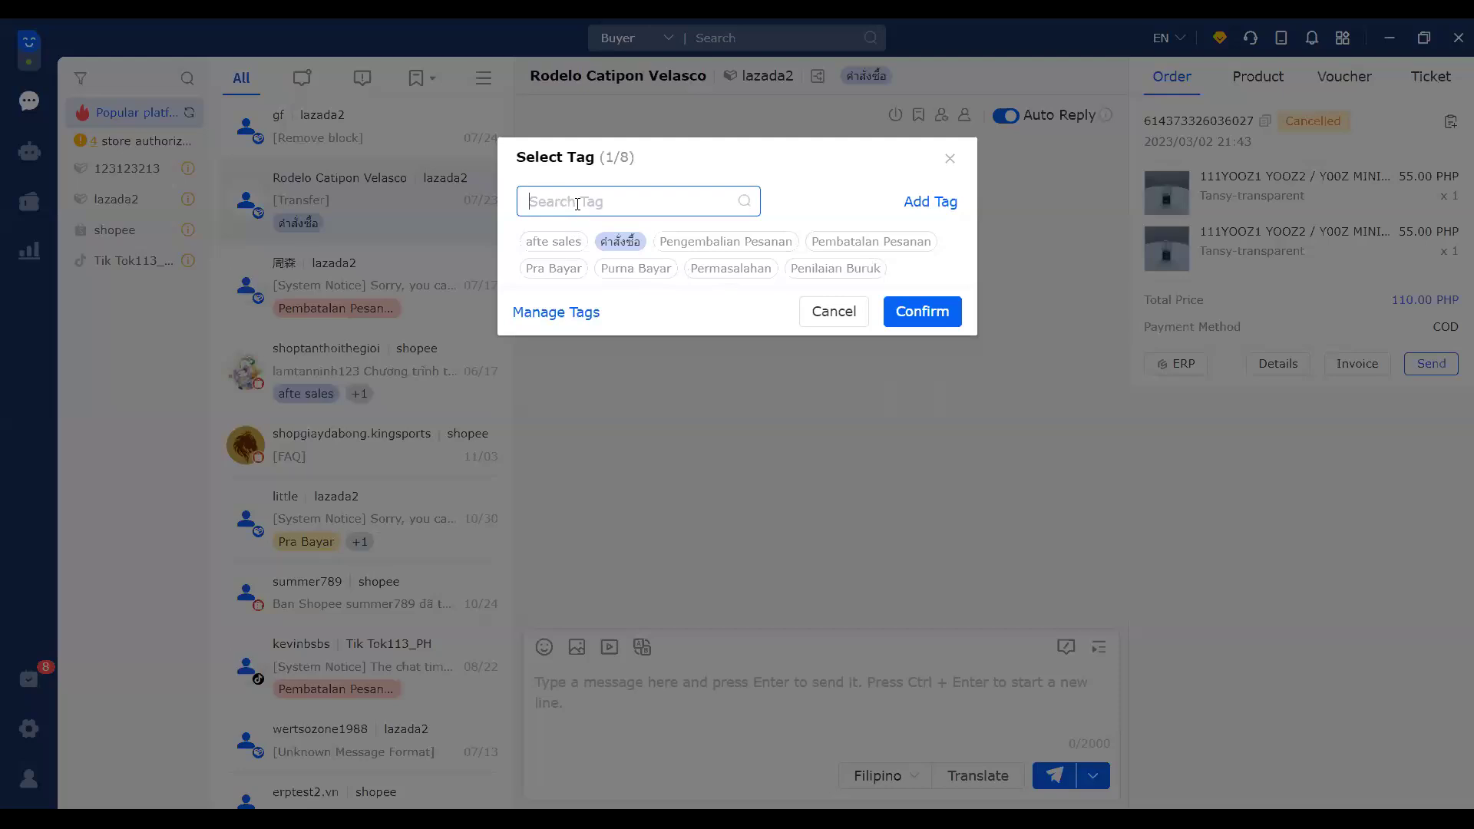
text(pre)
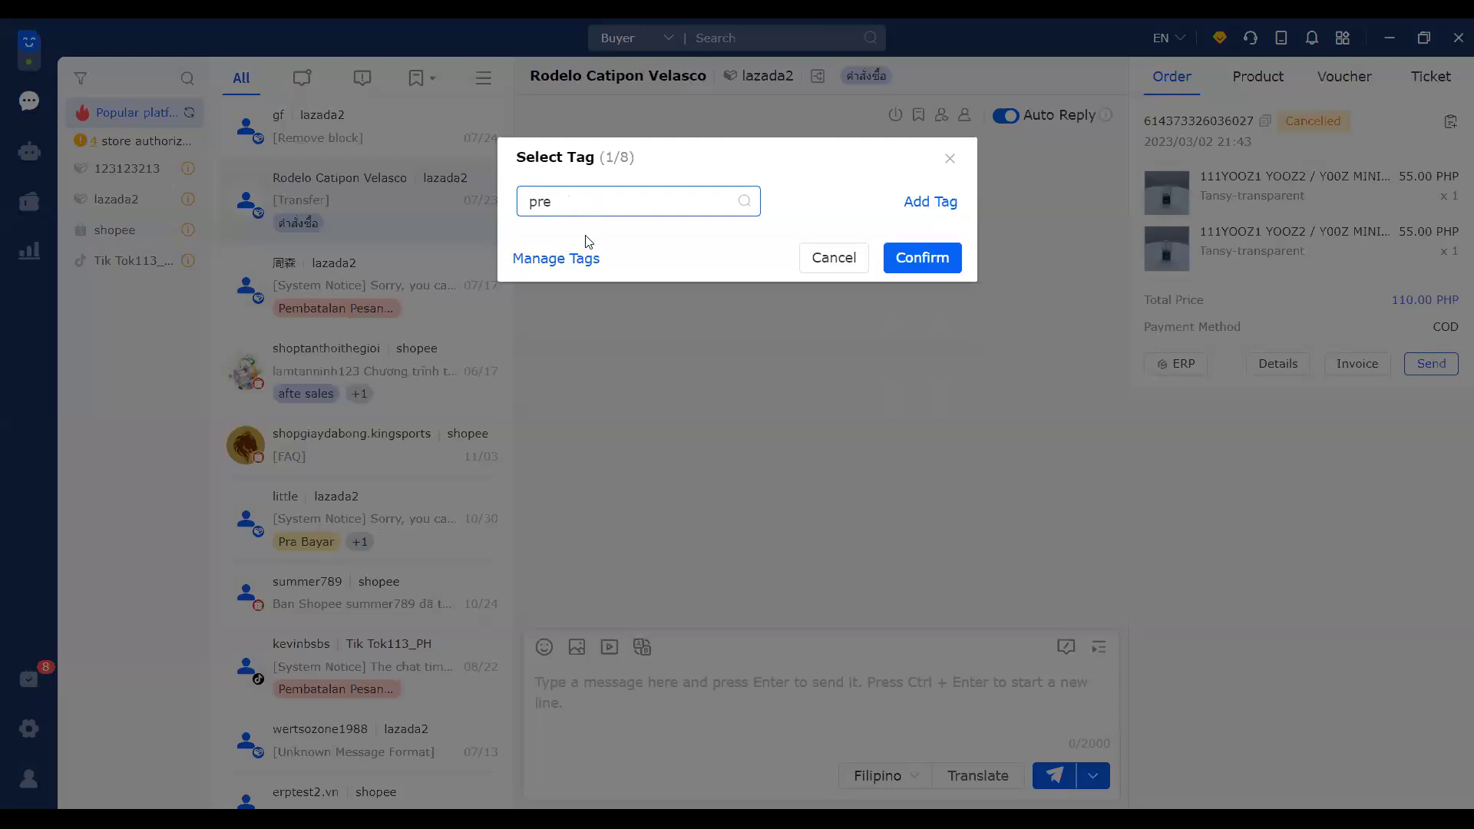
click(922, 258)
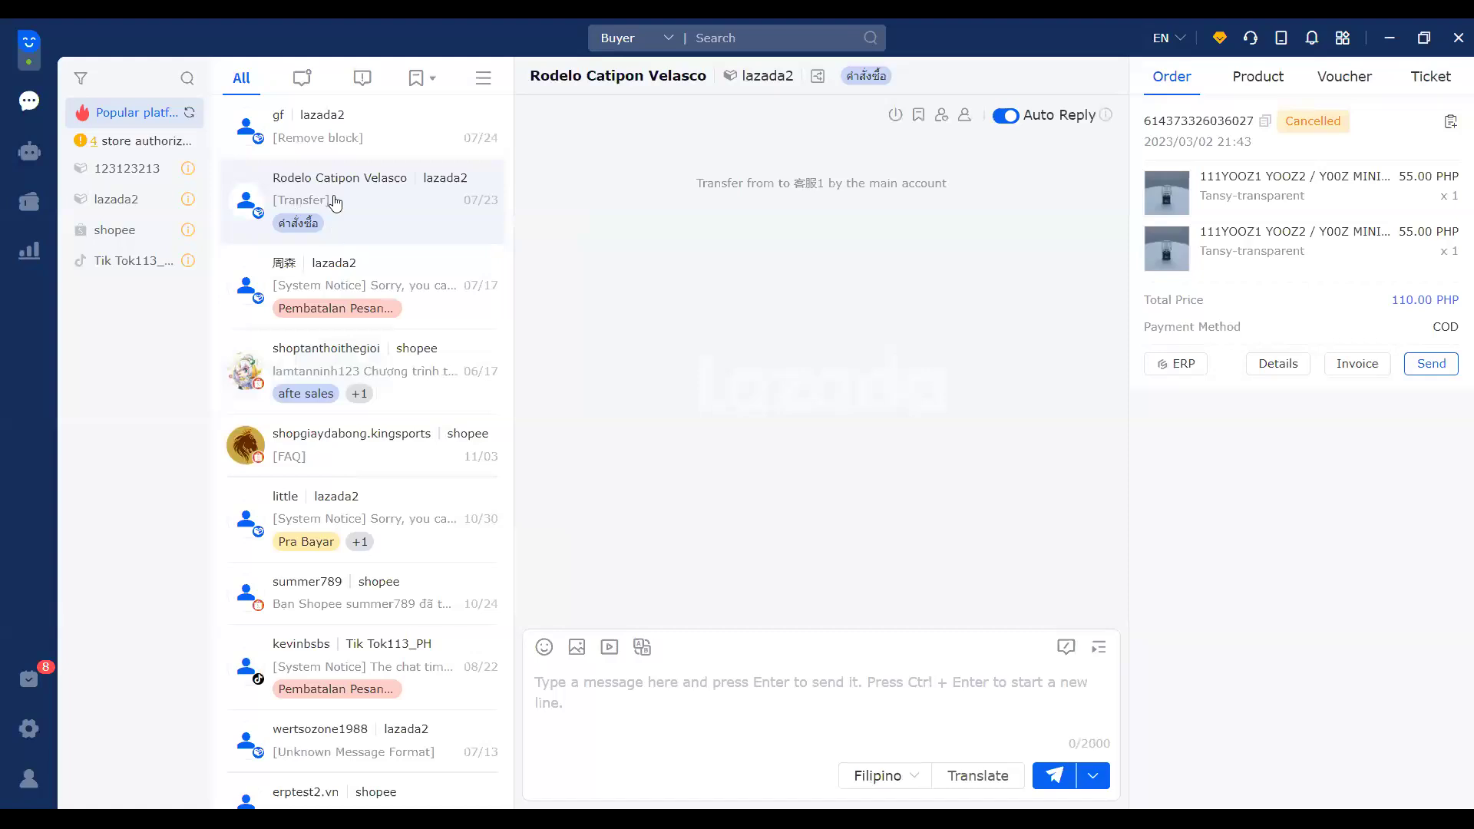
Step: Create a purple tag named 'pre-sale' and add it to this chat's tags
right_click(367, 213)
click(483, 492)
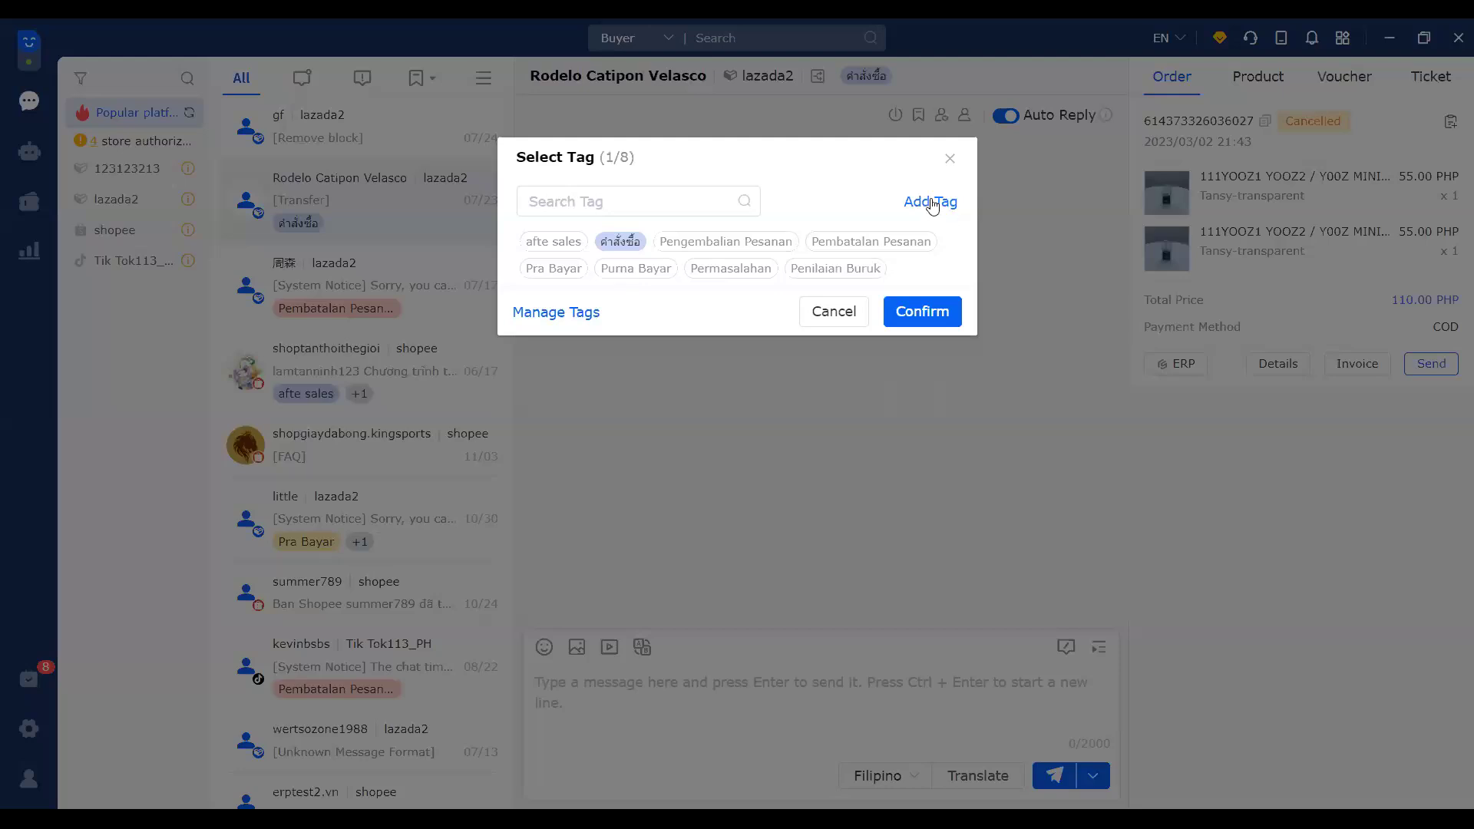
click(930, 203)
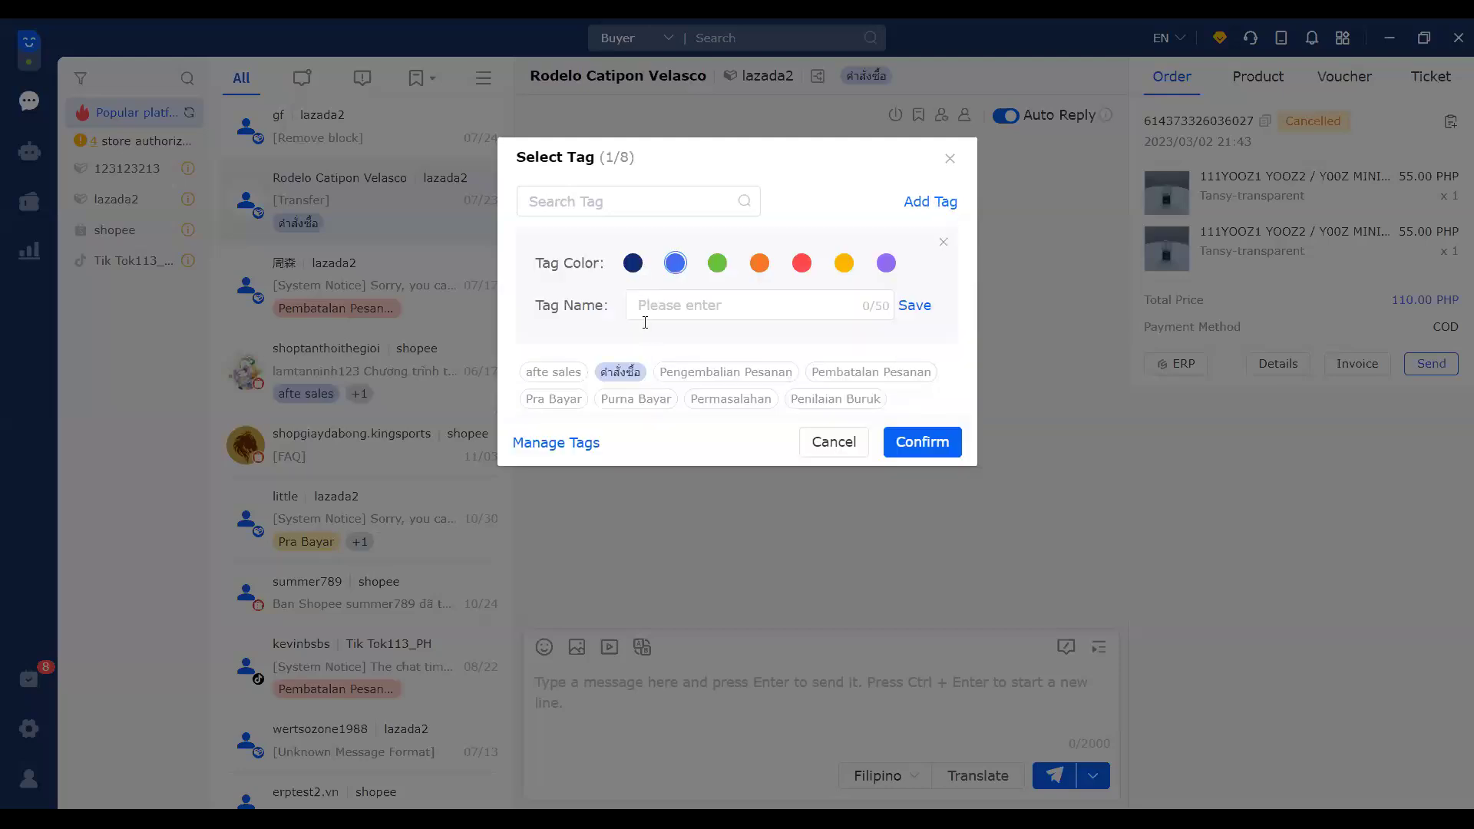
click(886, 264)
click(699, 307)
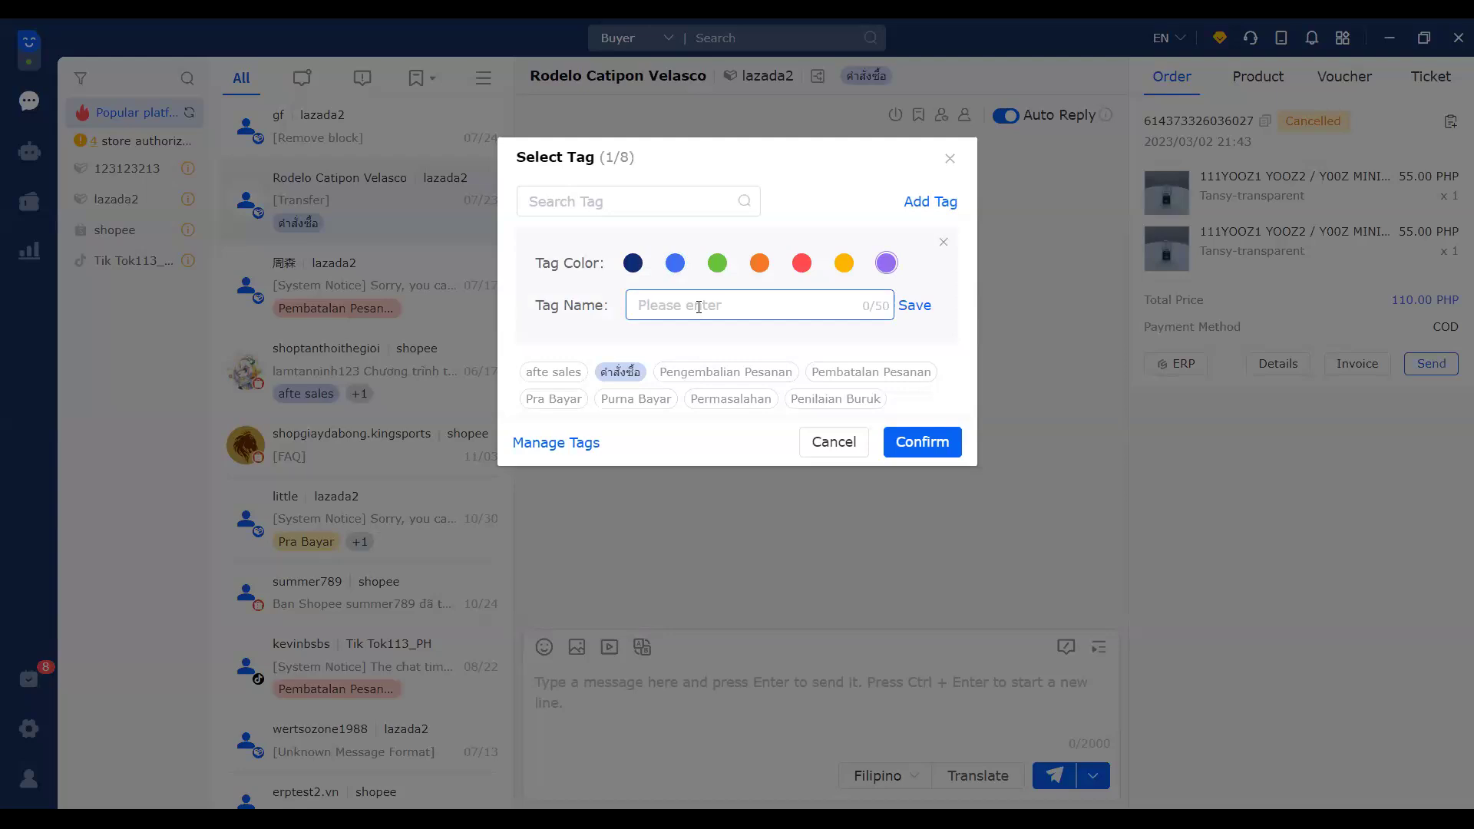
text(pre-sale)
click(917, 308)
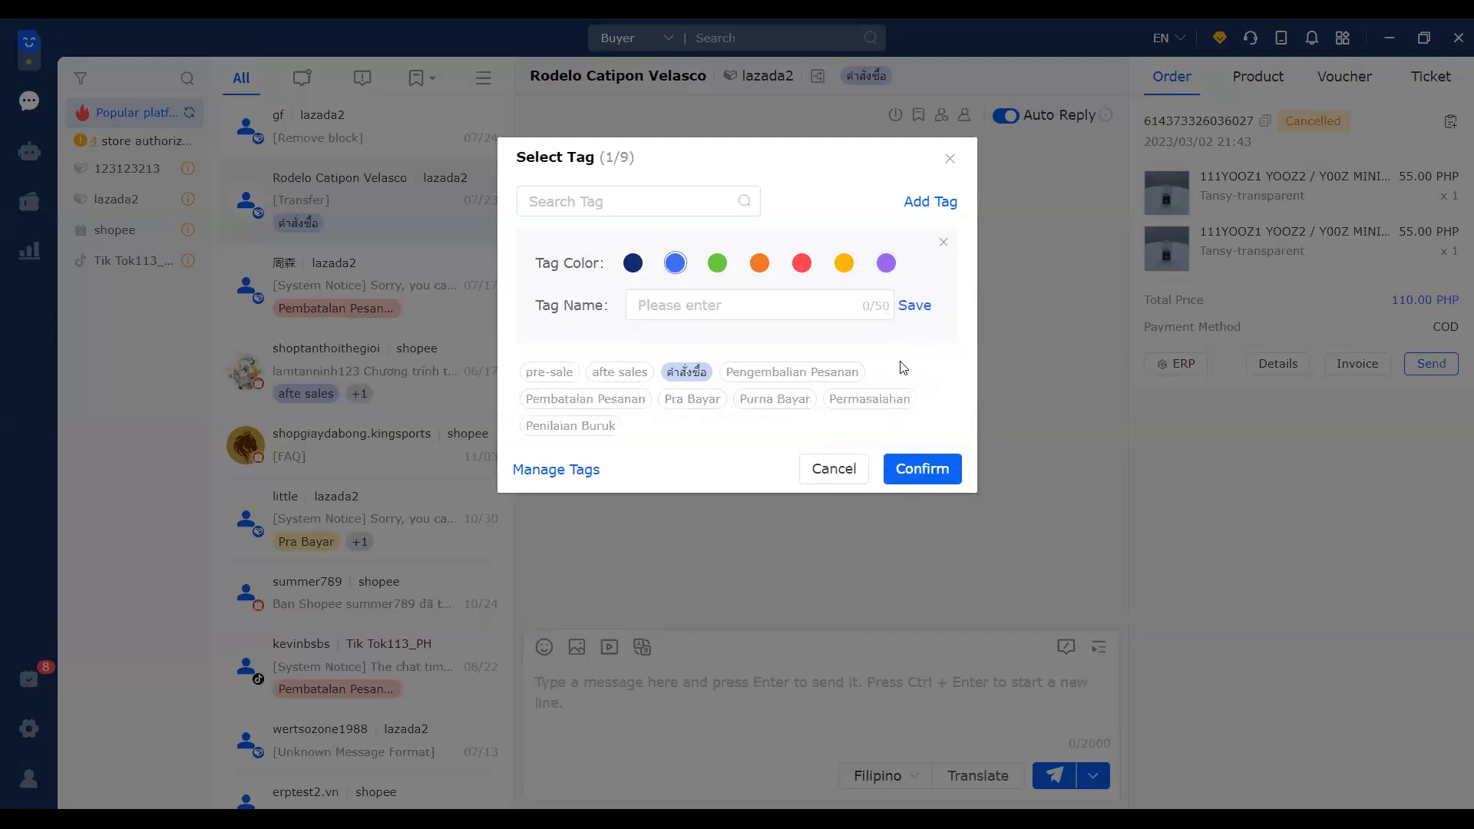
click(538, 373)
click(930, 469)
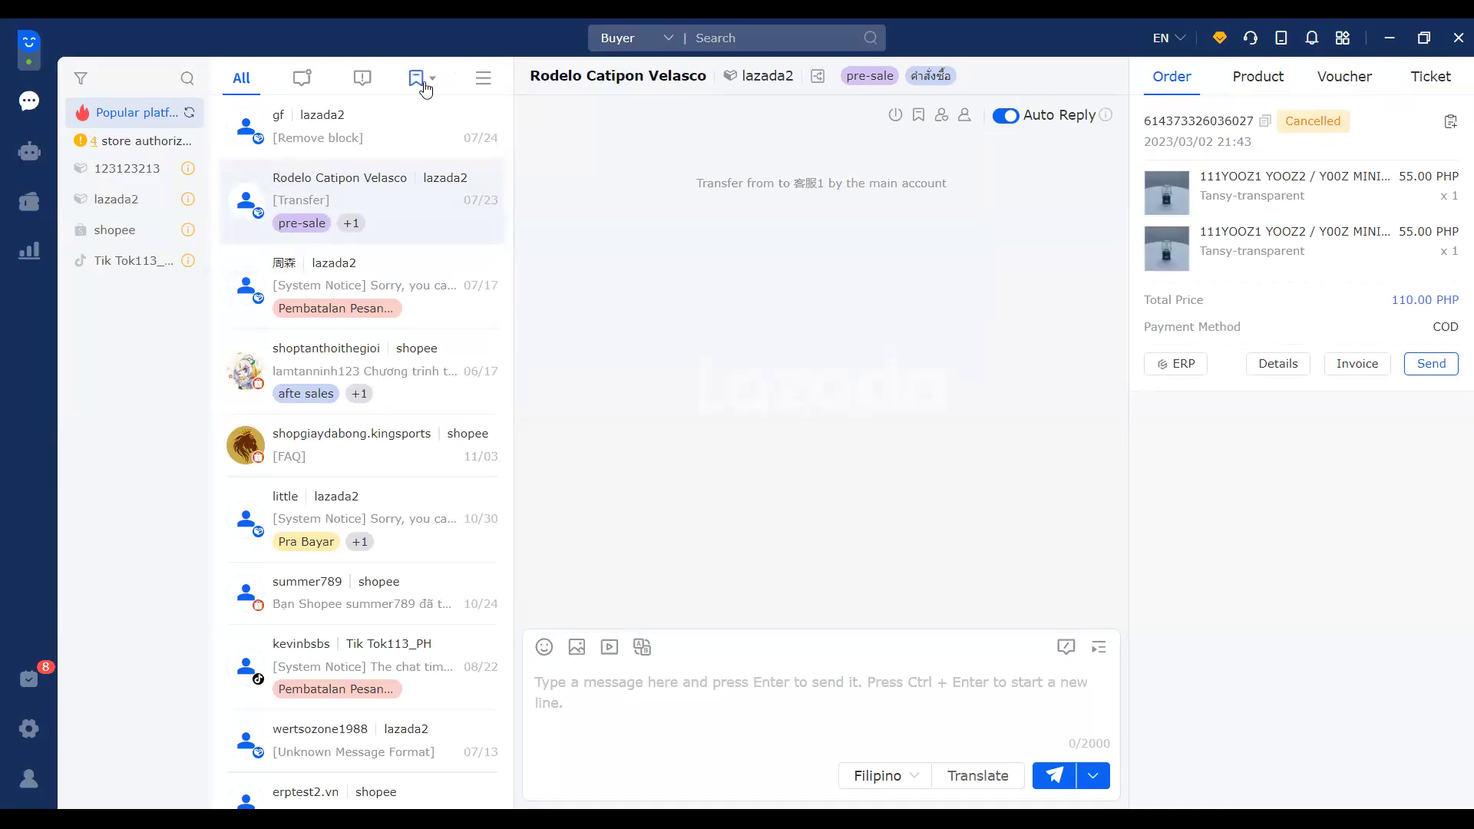
click(424, 85)
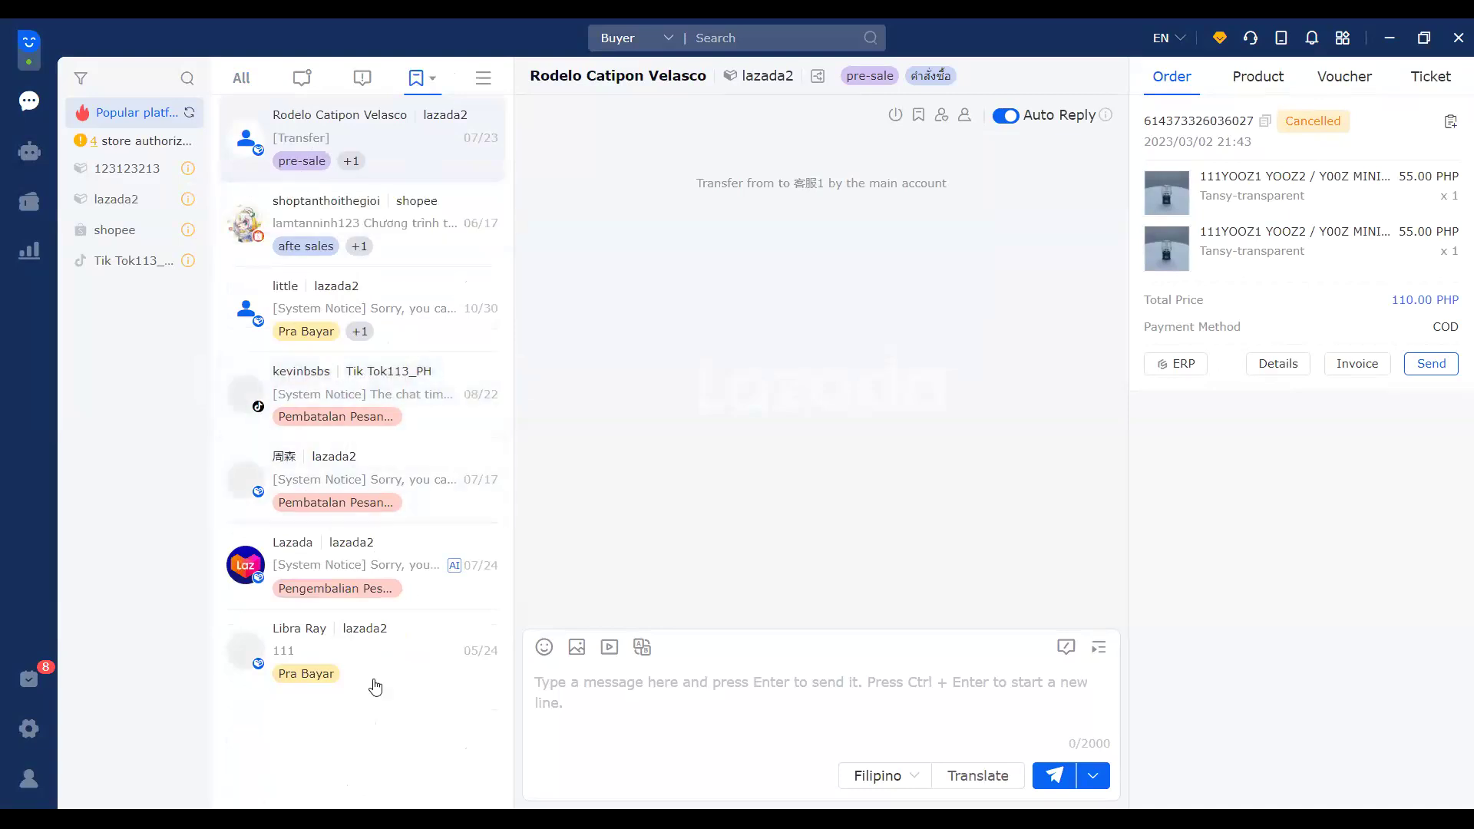
click(482, 80)
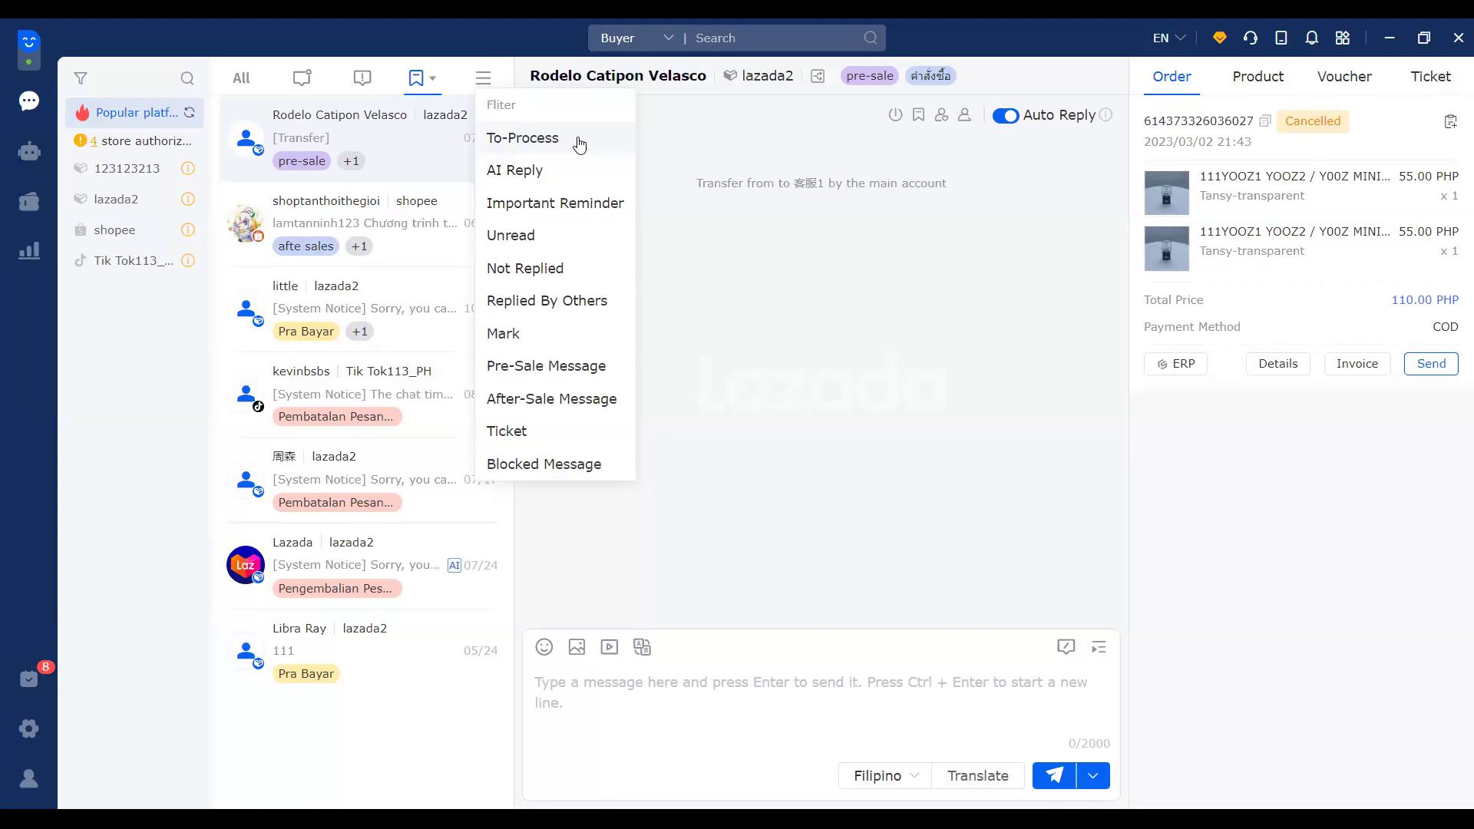
click(242, 78)
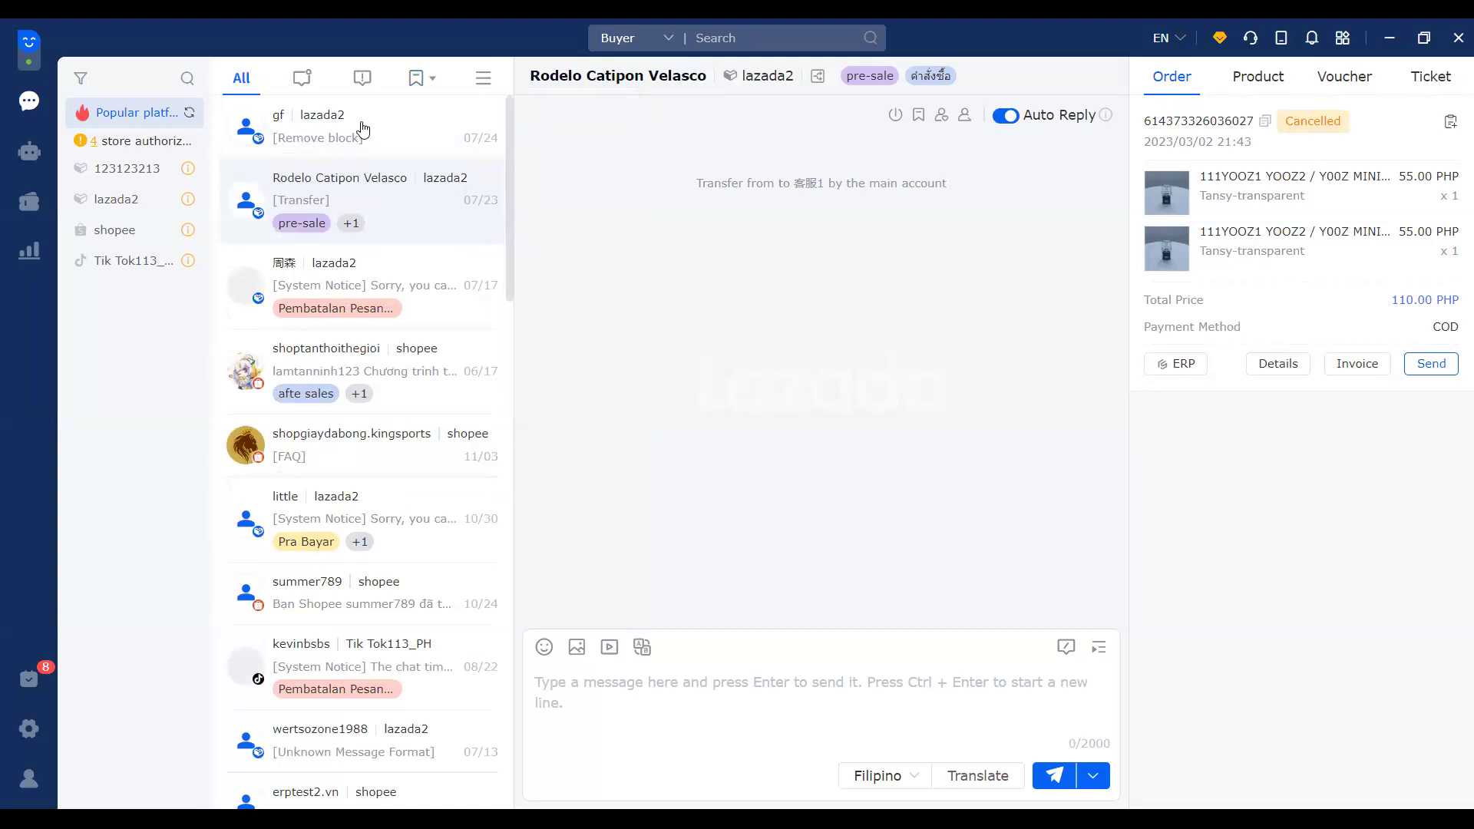
click(265, 101)
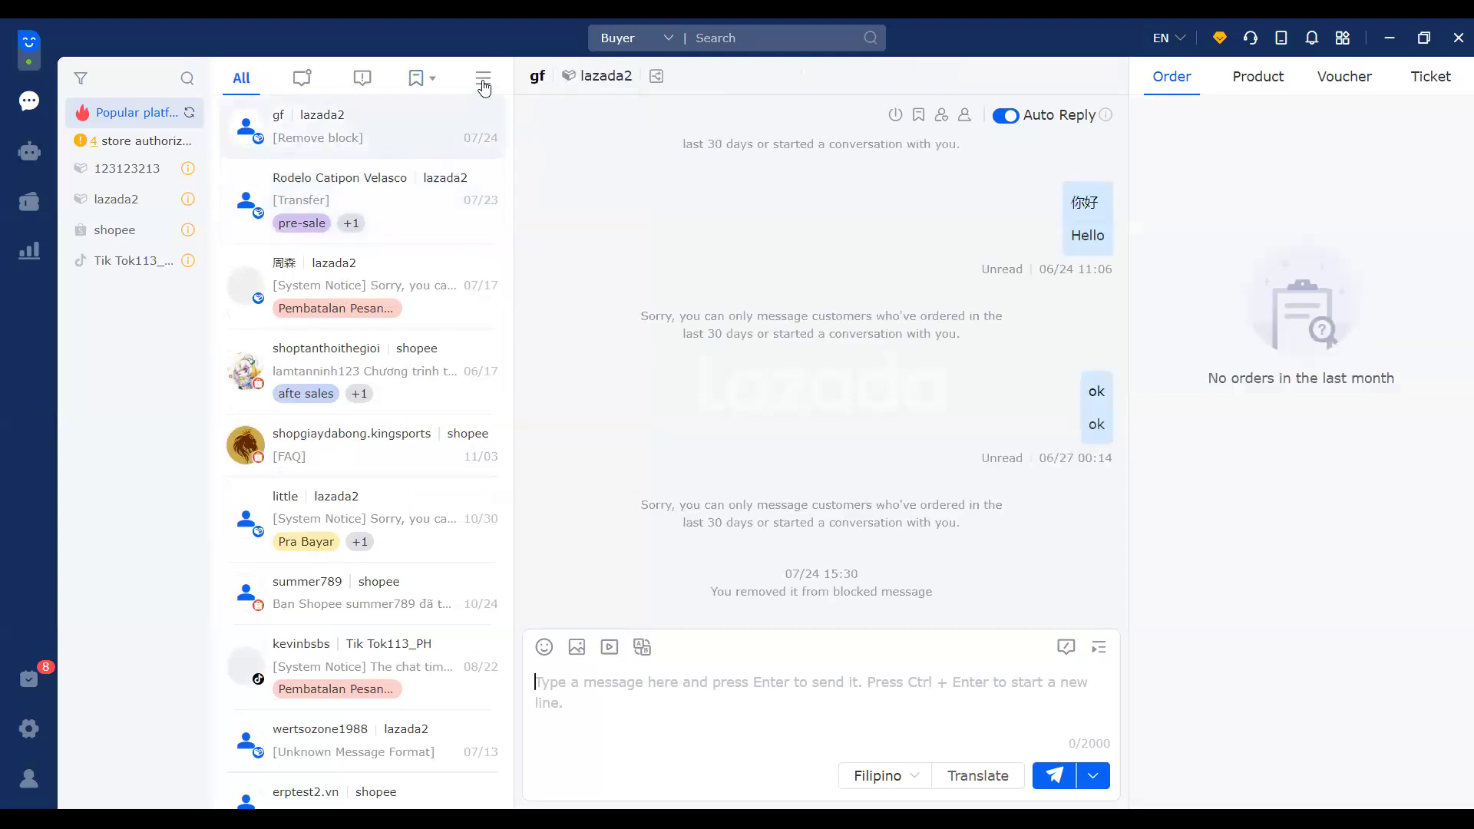
mouse_move(483, 78)
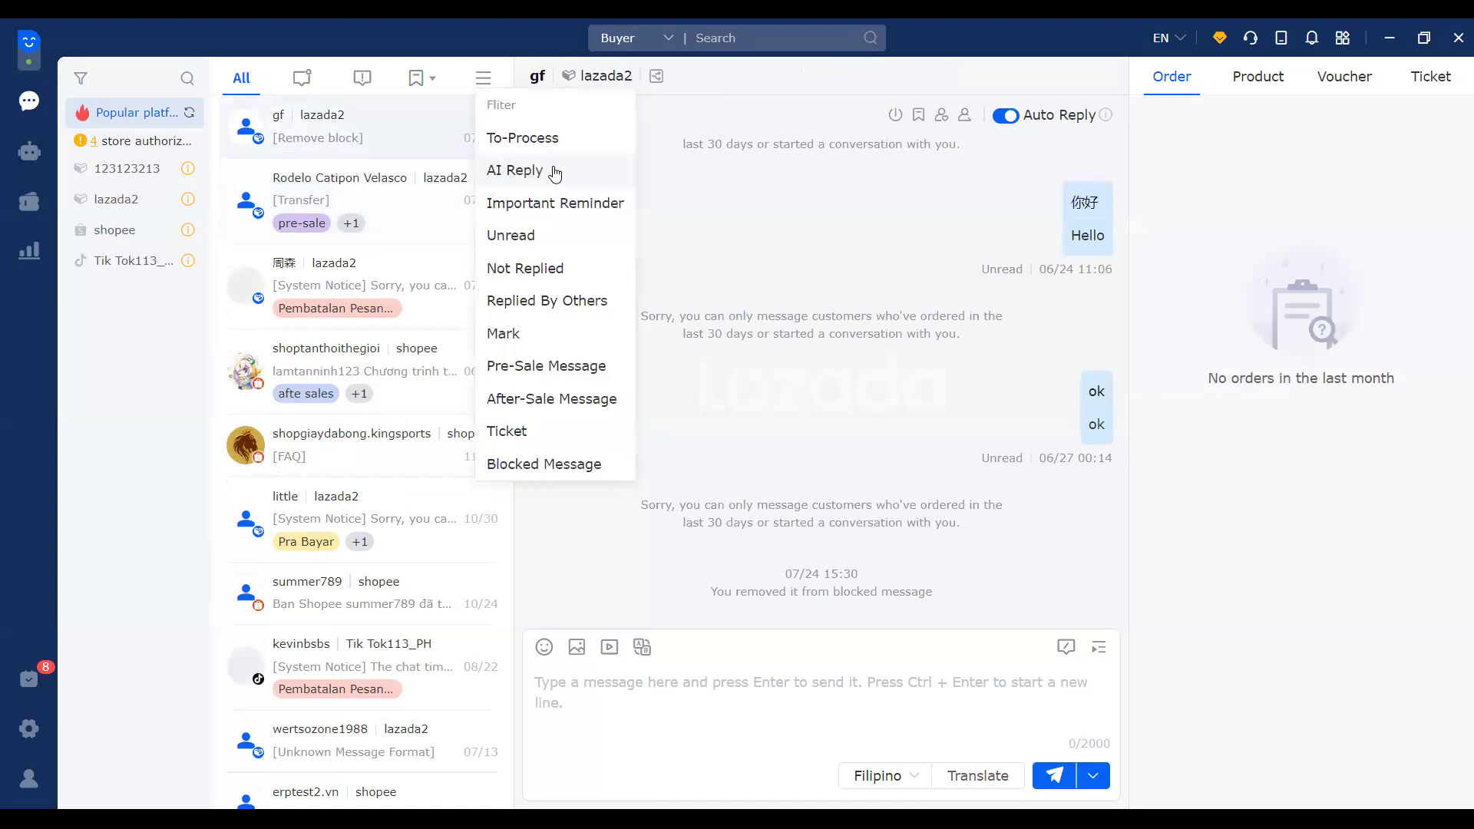
click(487, 87)
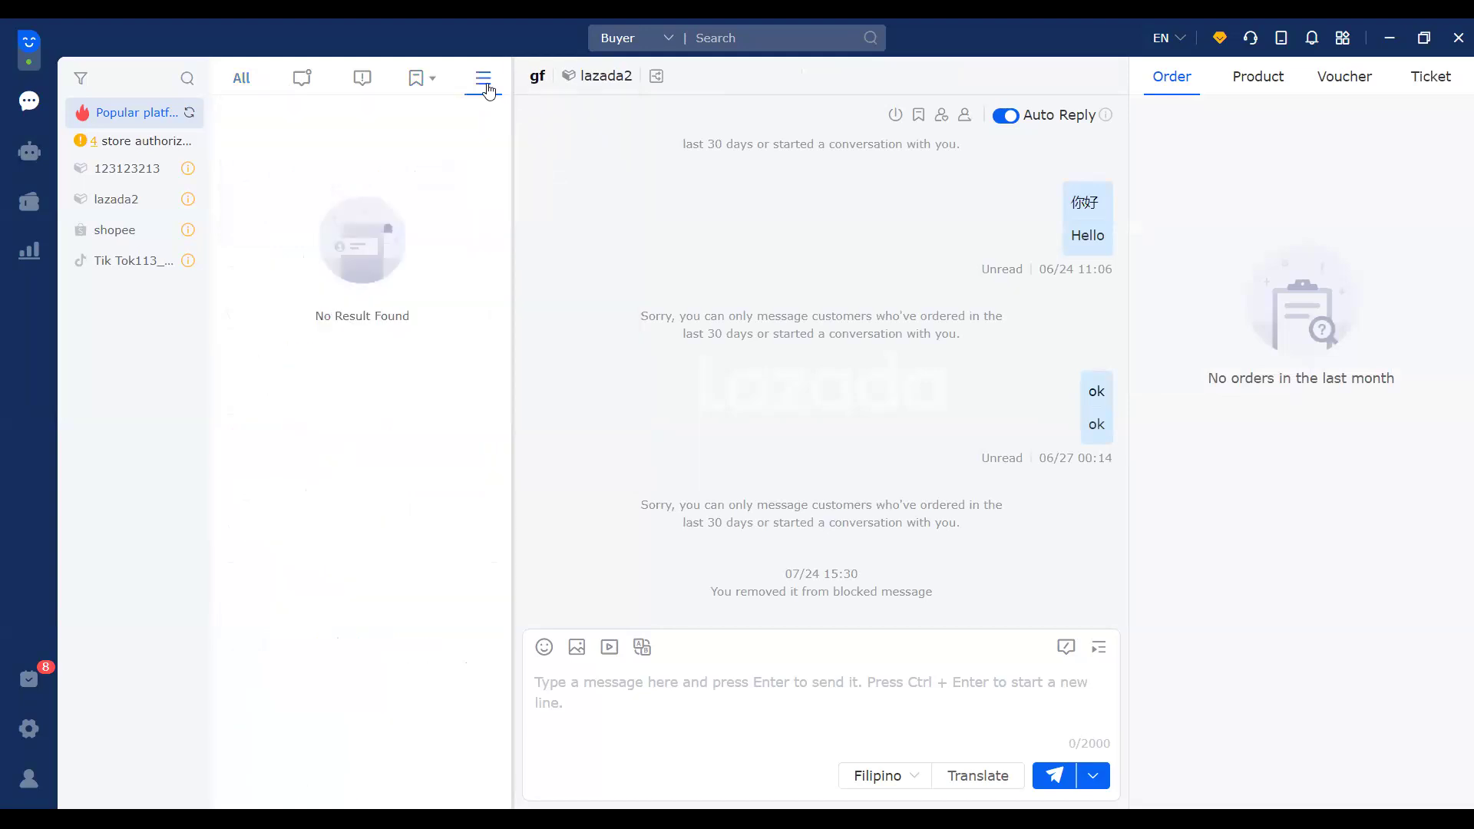
click(260, 80)
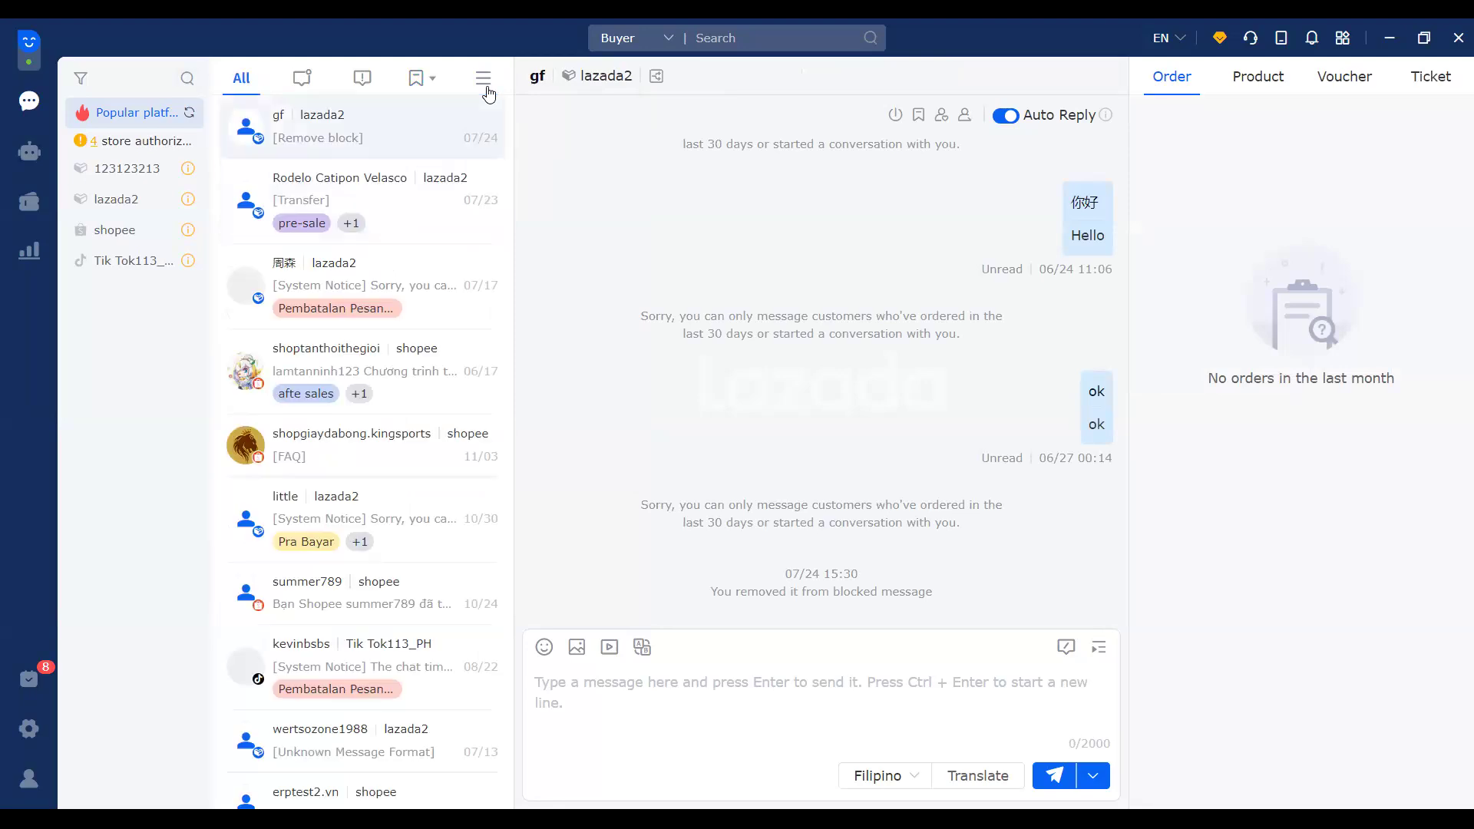
mouse_move(485, 86)
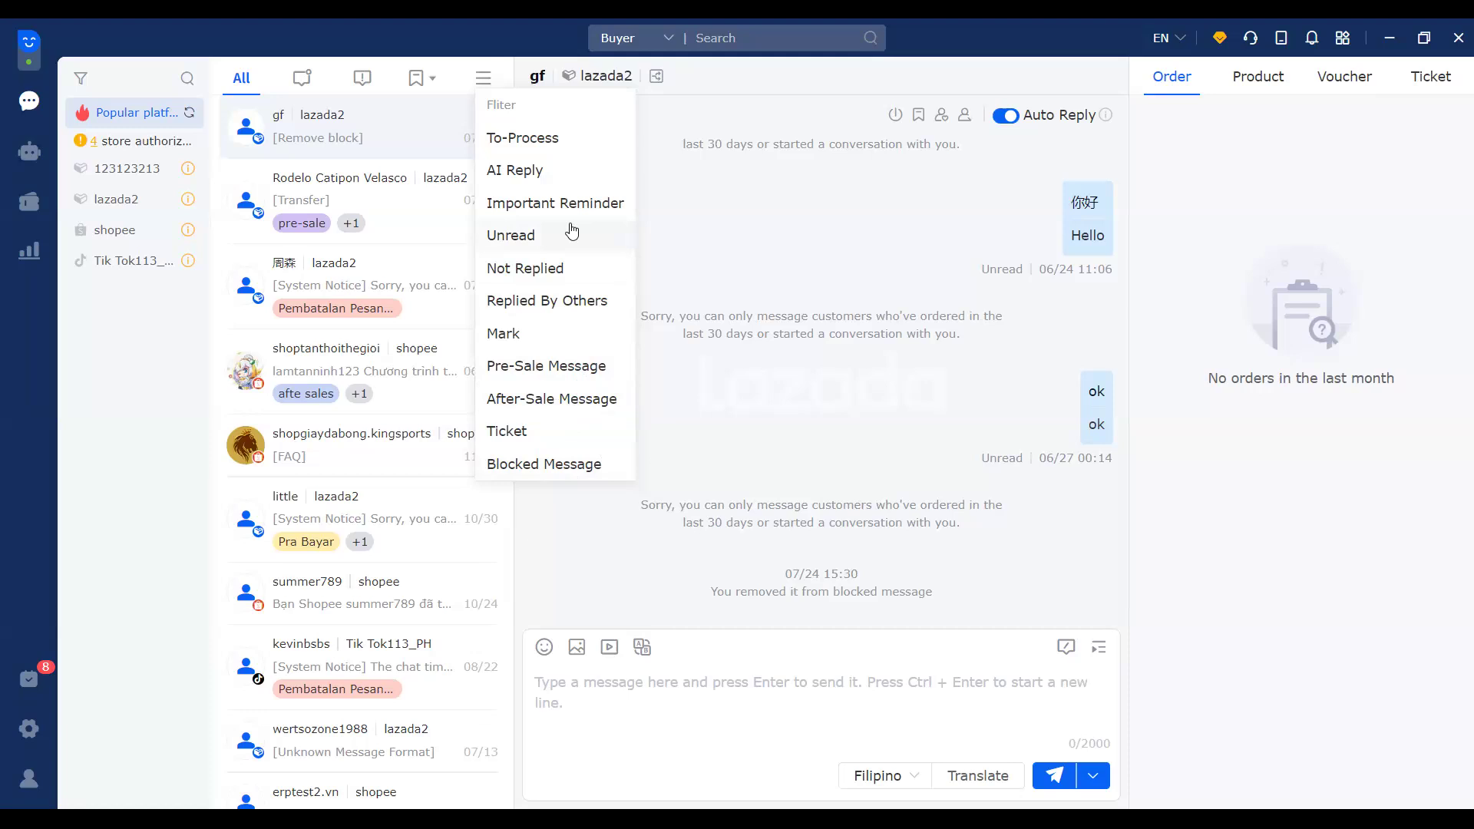
Step: Check the Mark label list without changes, then open the pre-sale tagged buyer's conversation
click(427, 86)
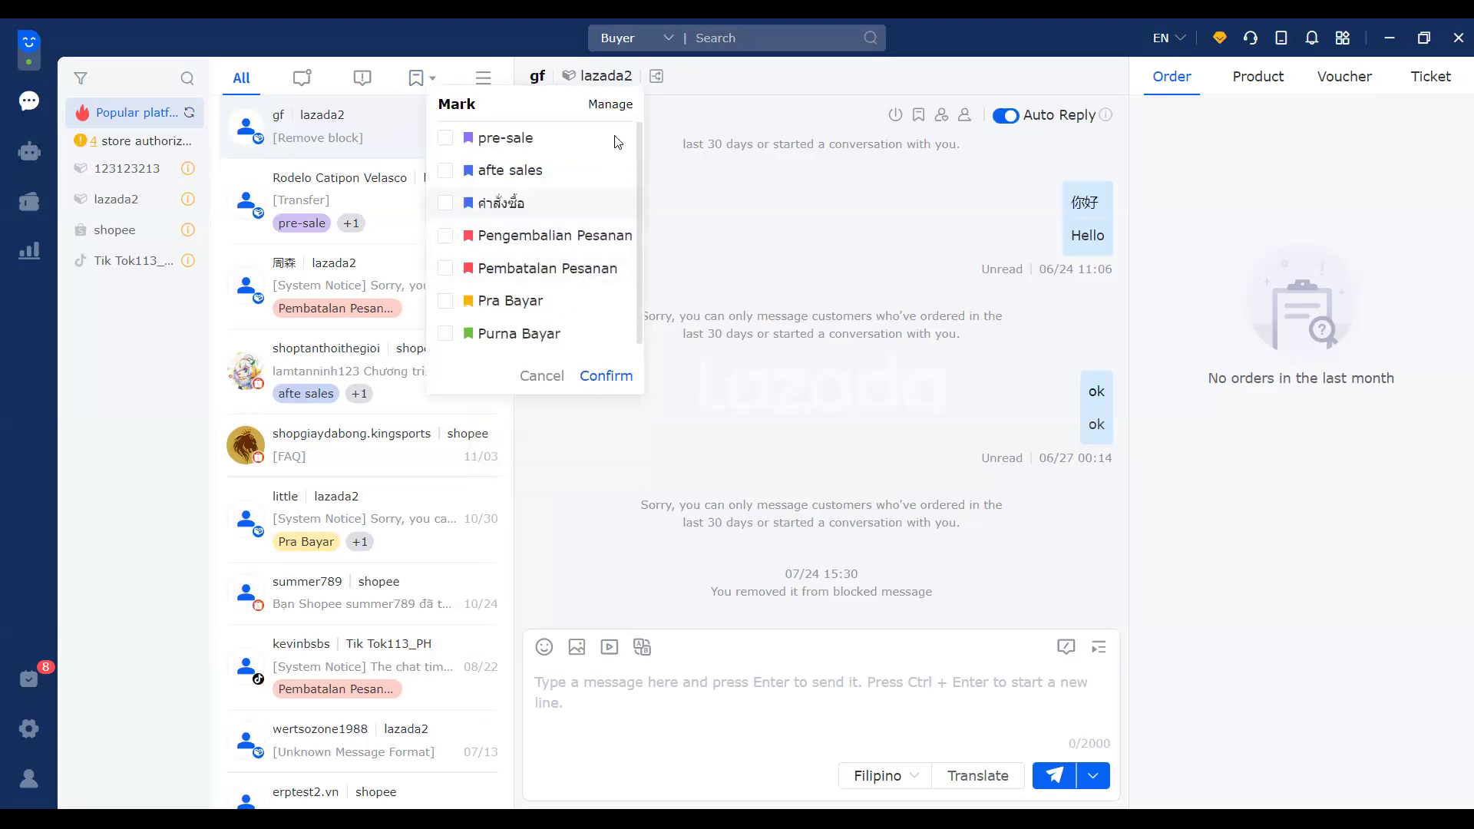
click(727, 86)
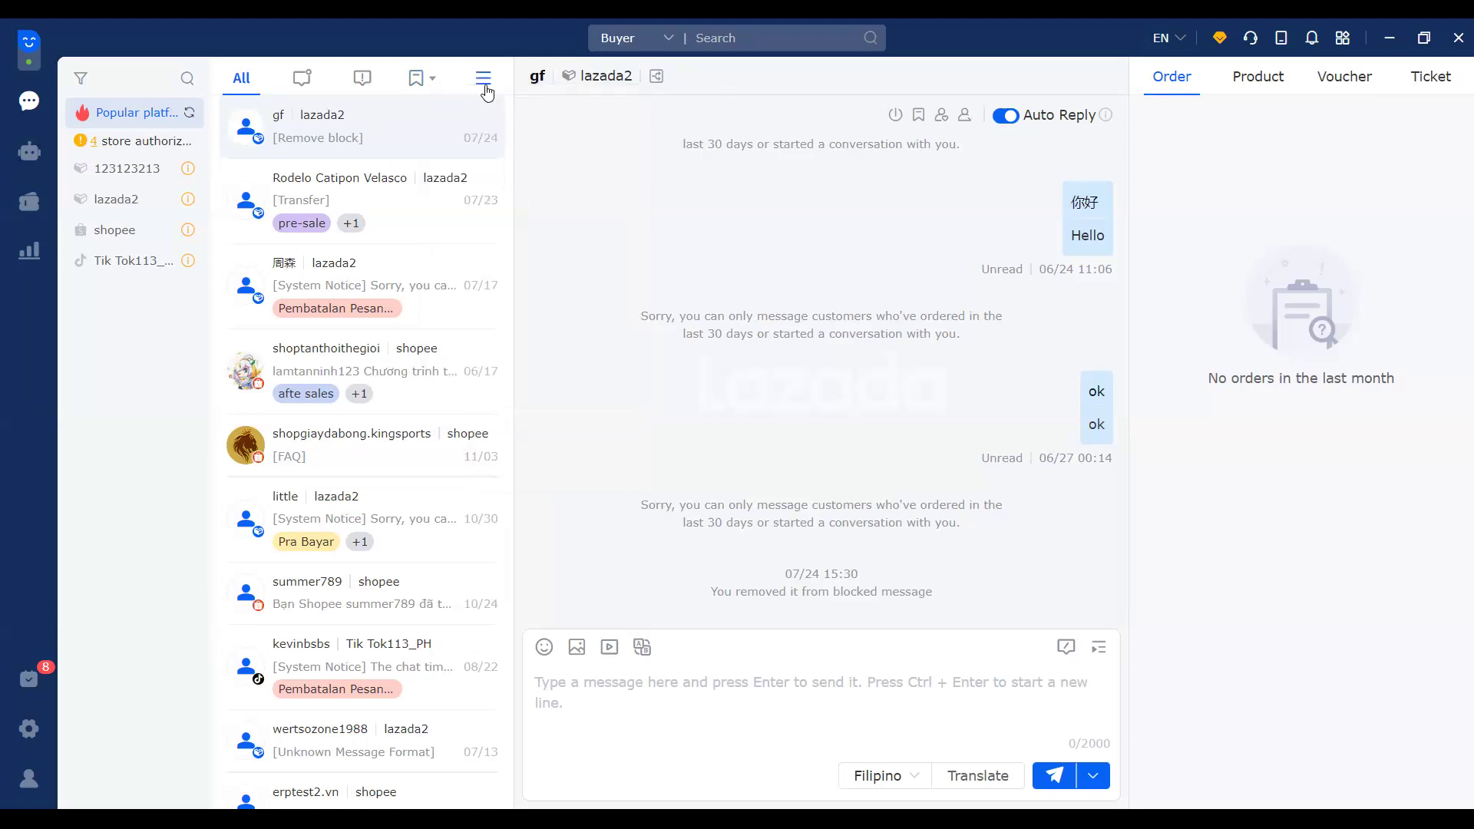
click(419, 201)
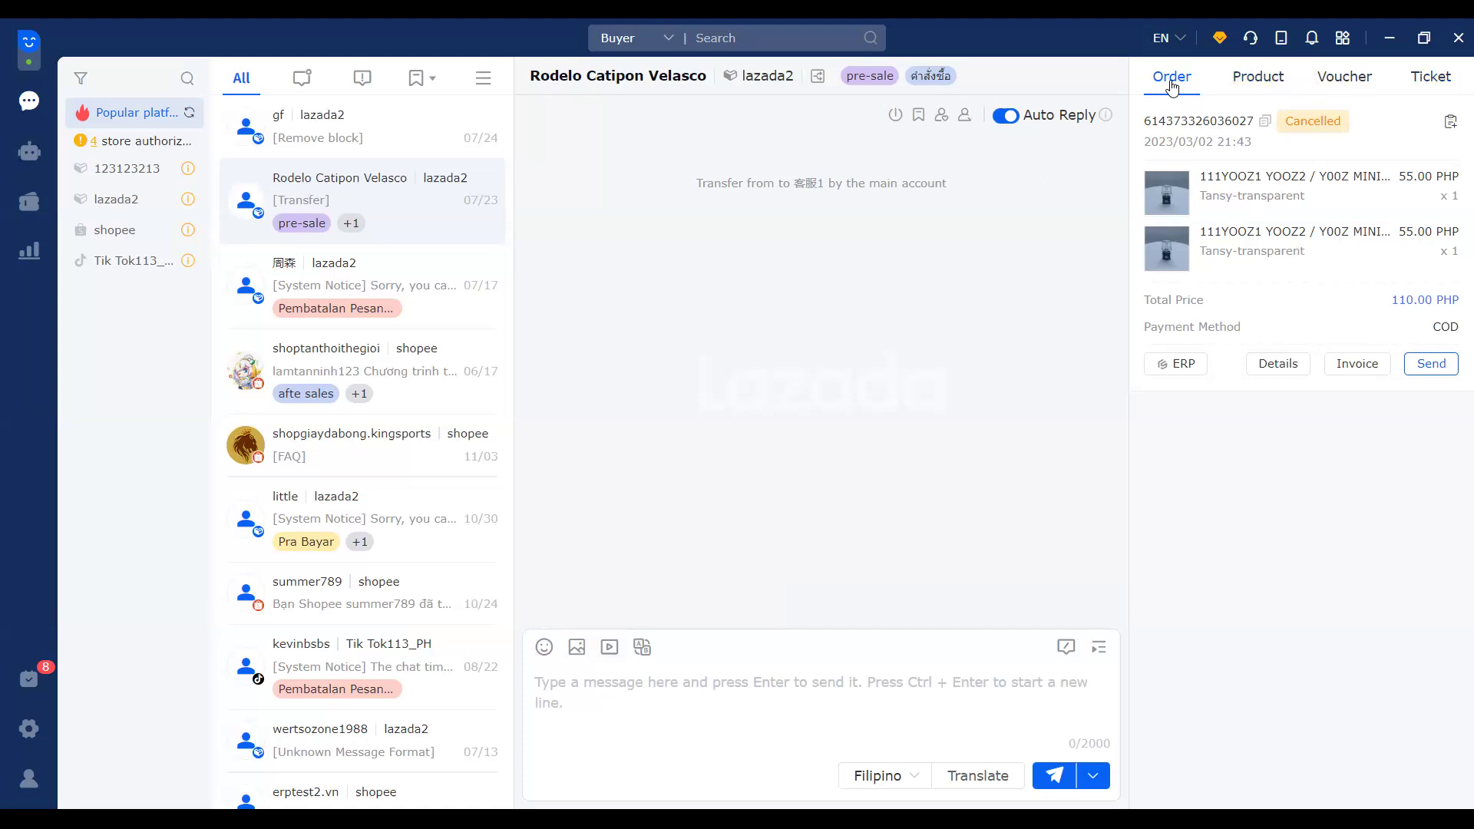
Step: Look through the Product and Voucher side-panel tabs, then the Ticket tab showing no tickets
click(1257, 78)
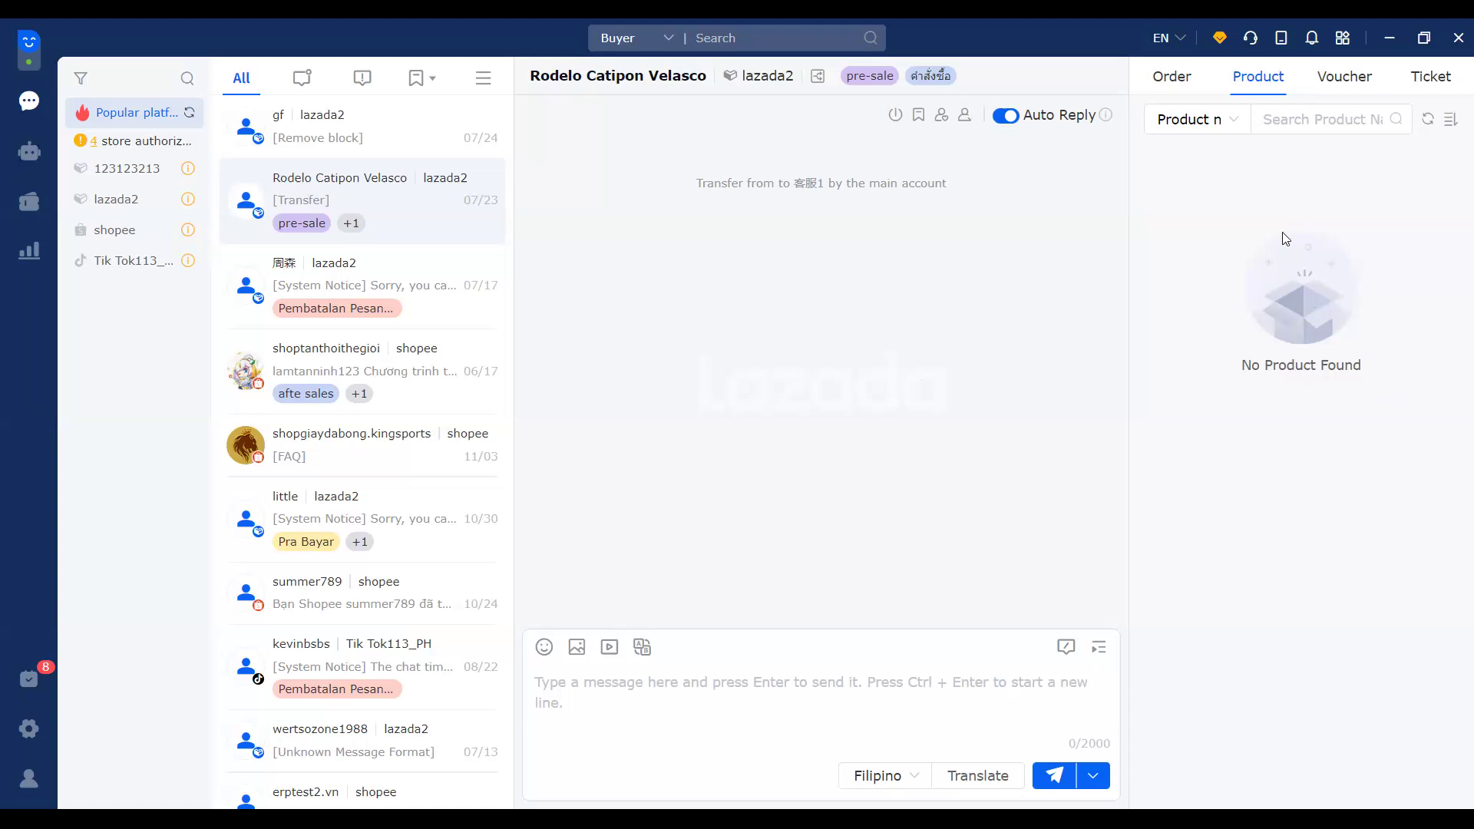
click(1355, 84)
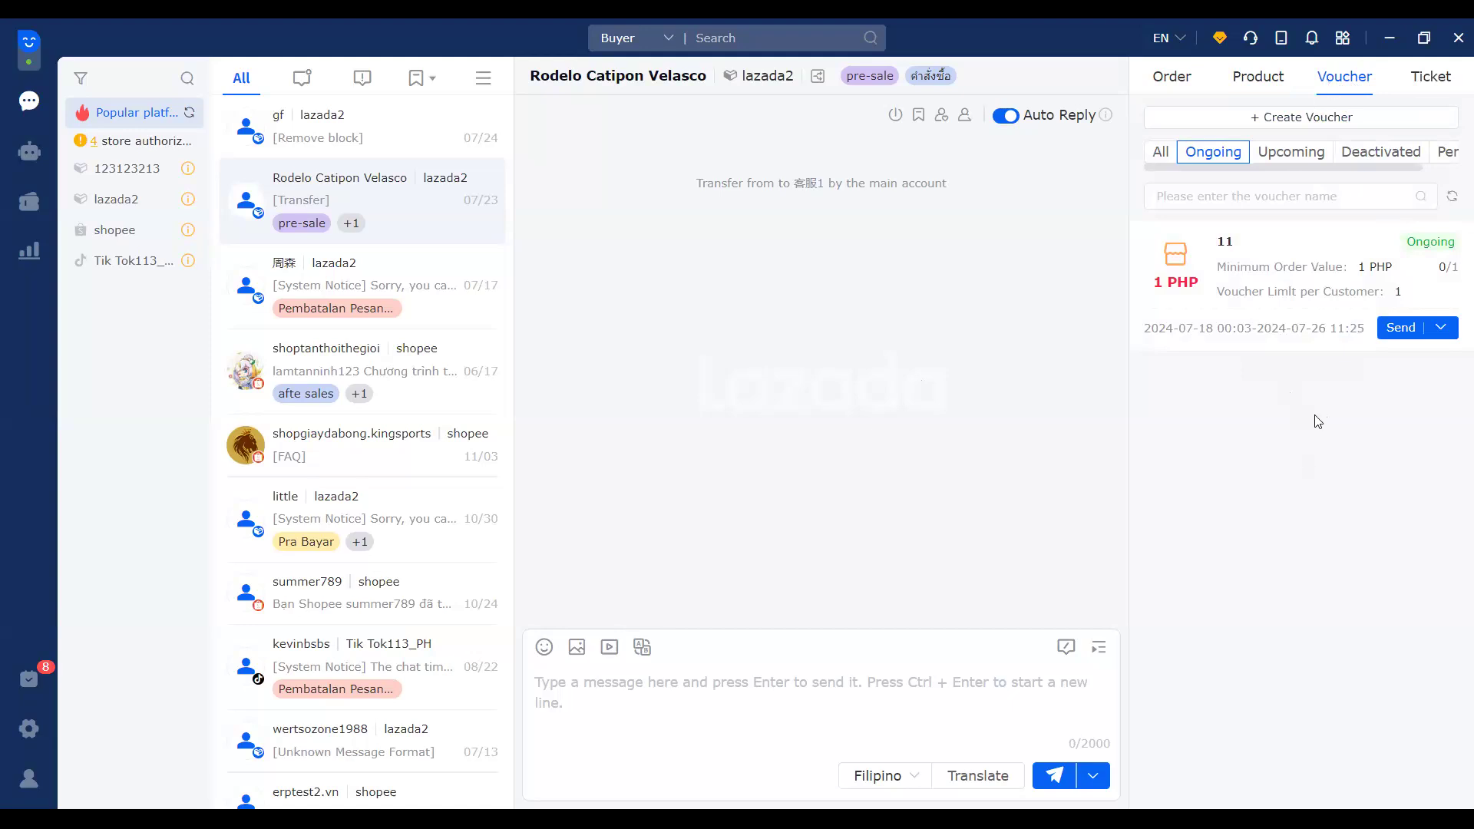
drag(1327, 166, 1420, 171)
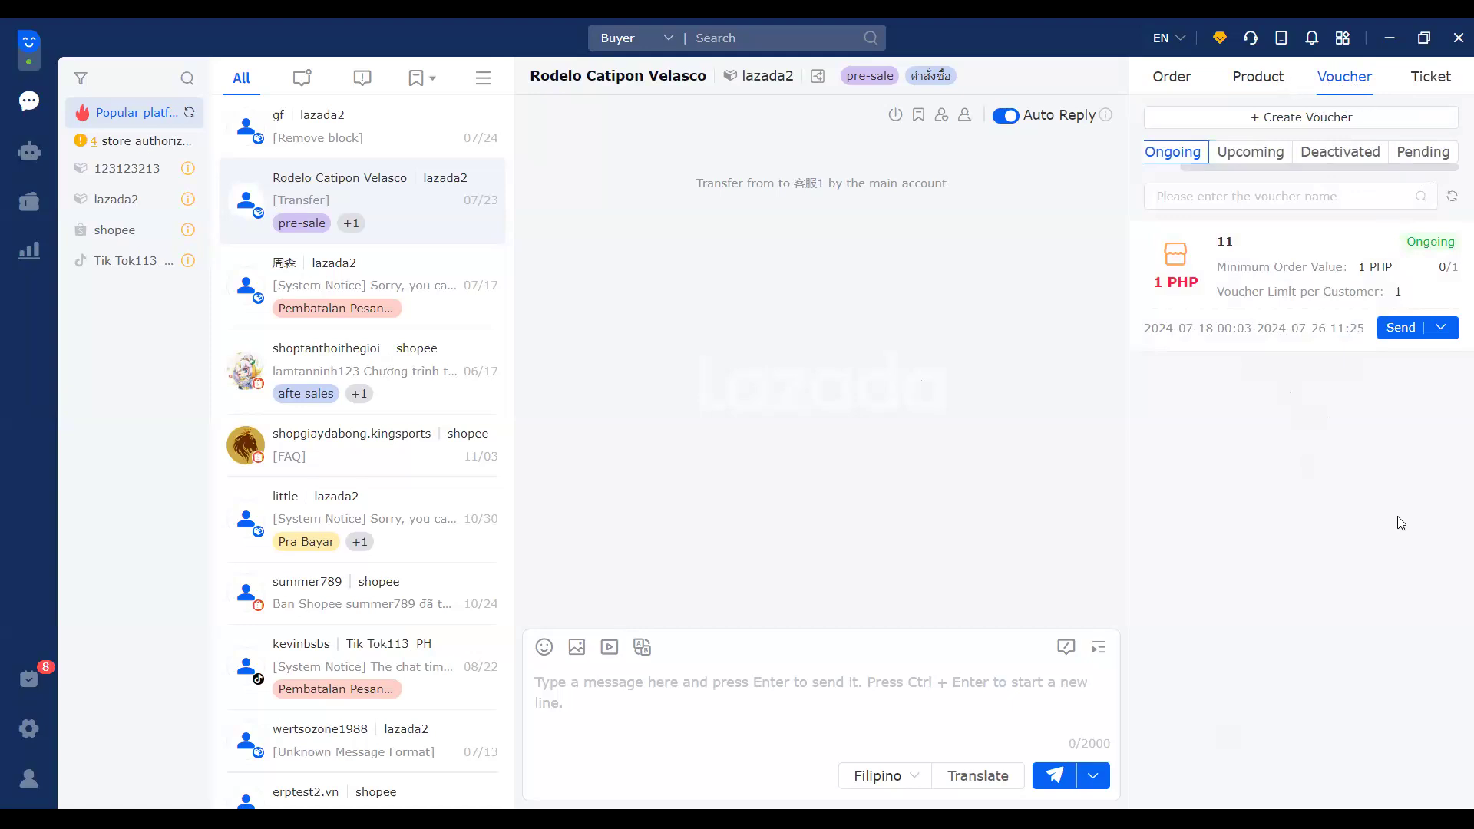
click(1432, 80)
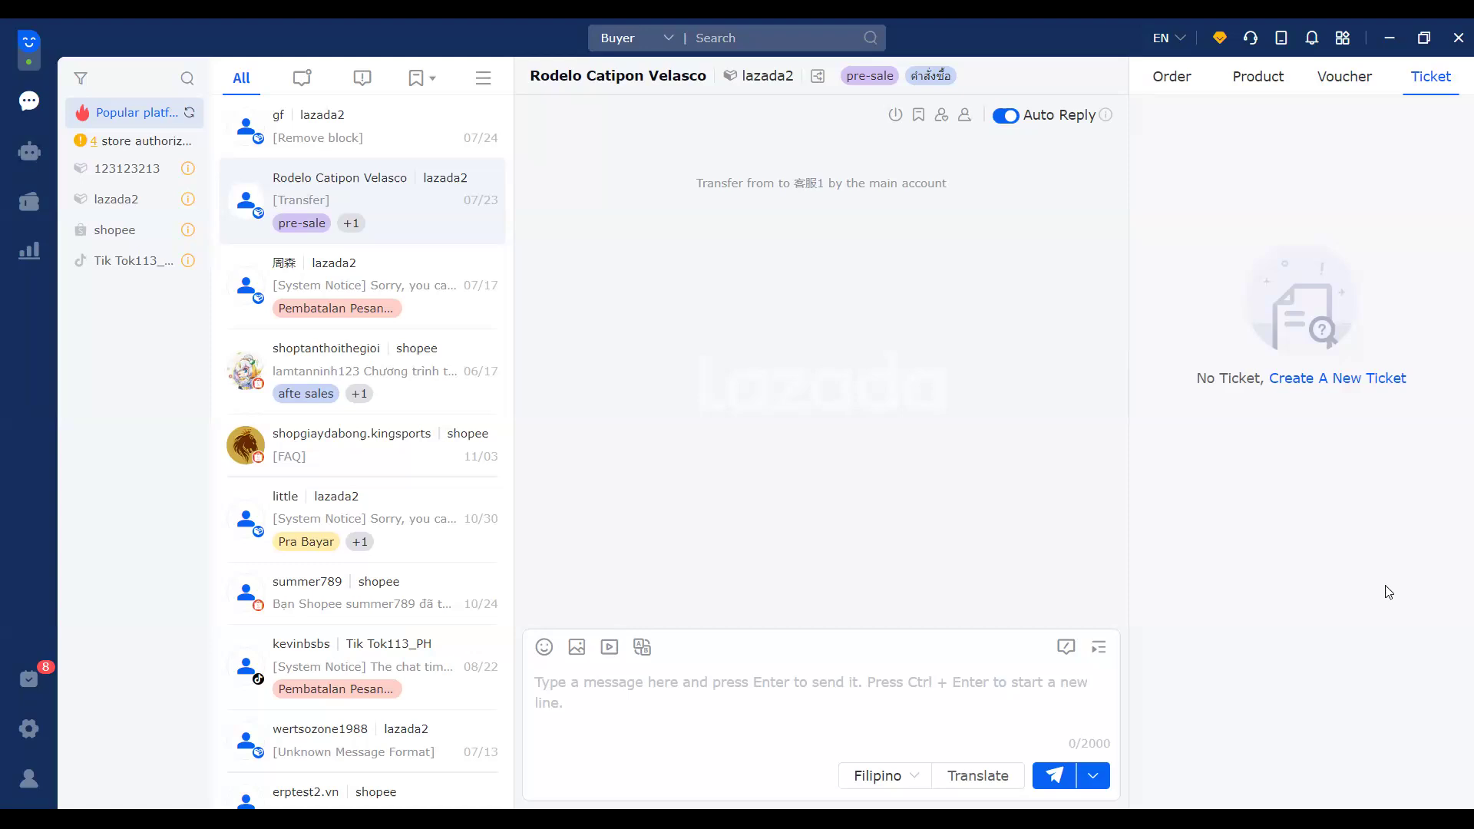
click(1363, 380)
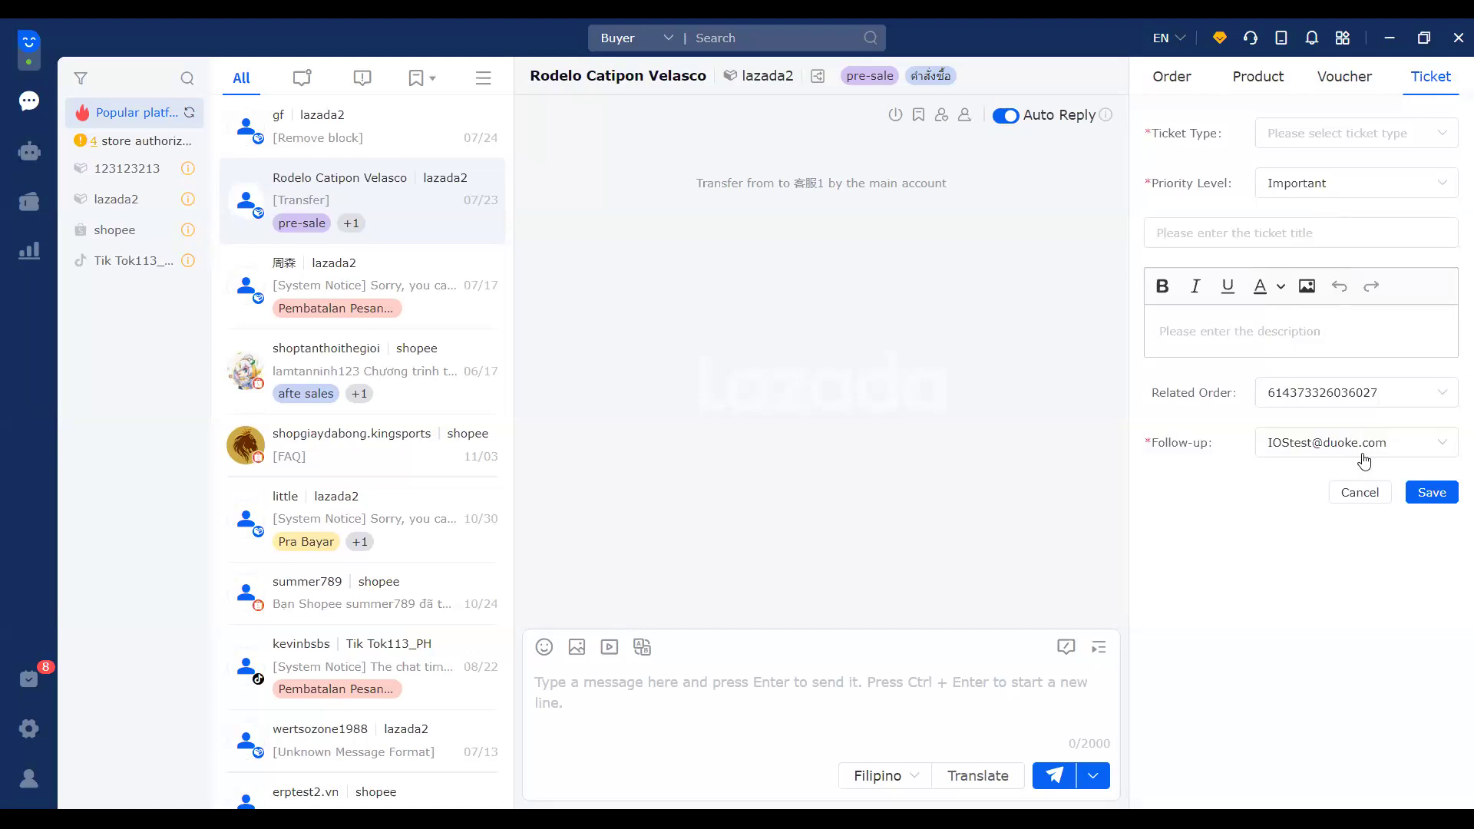
click(1406, 451)
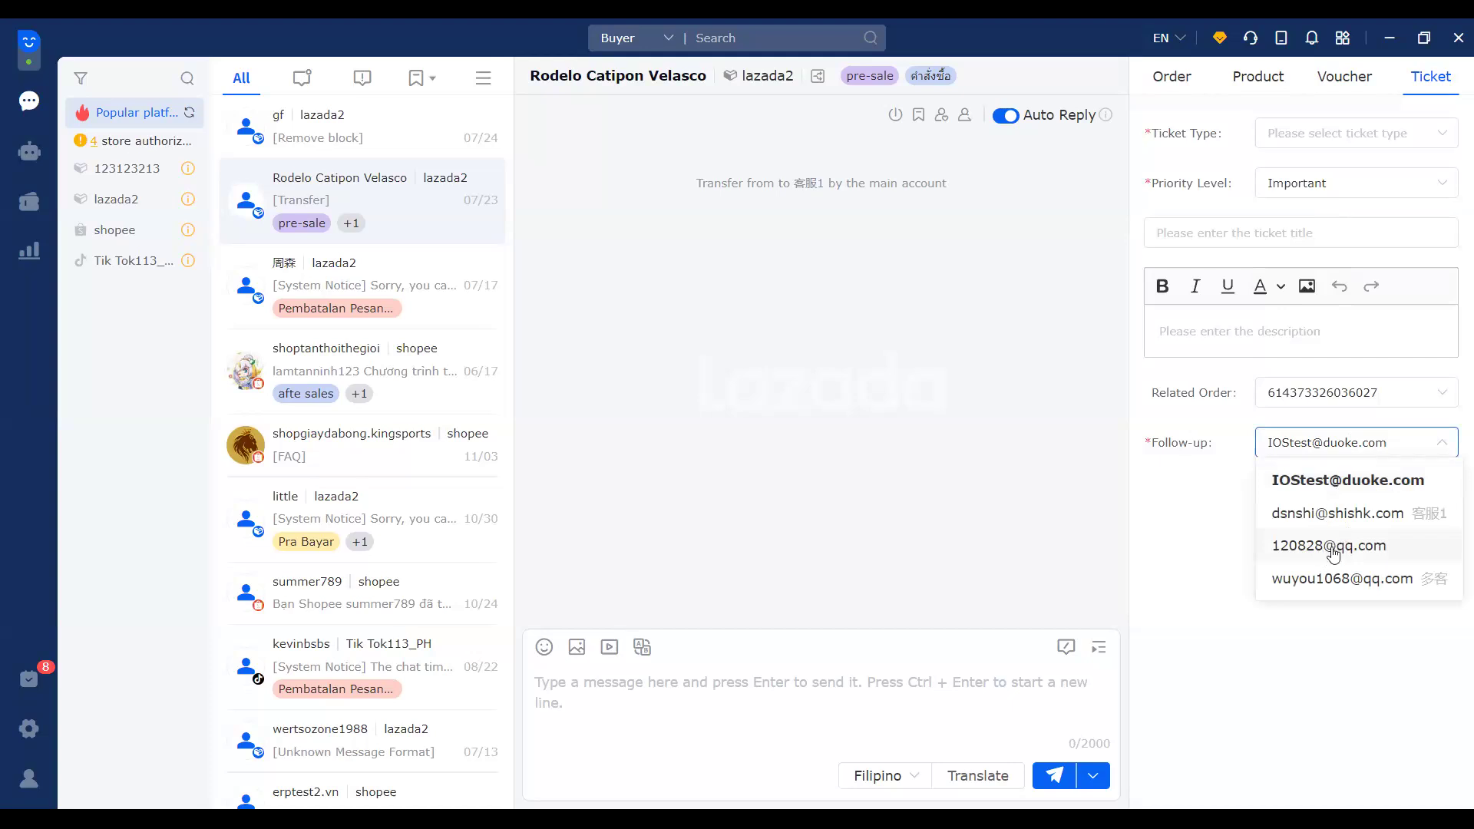
click(1334, 550)
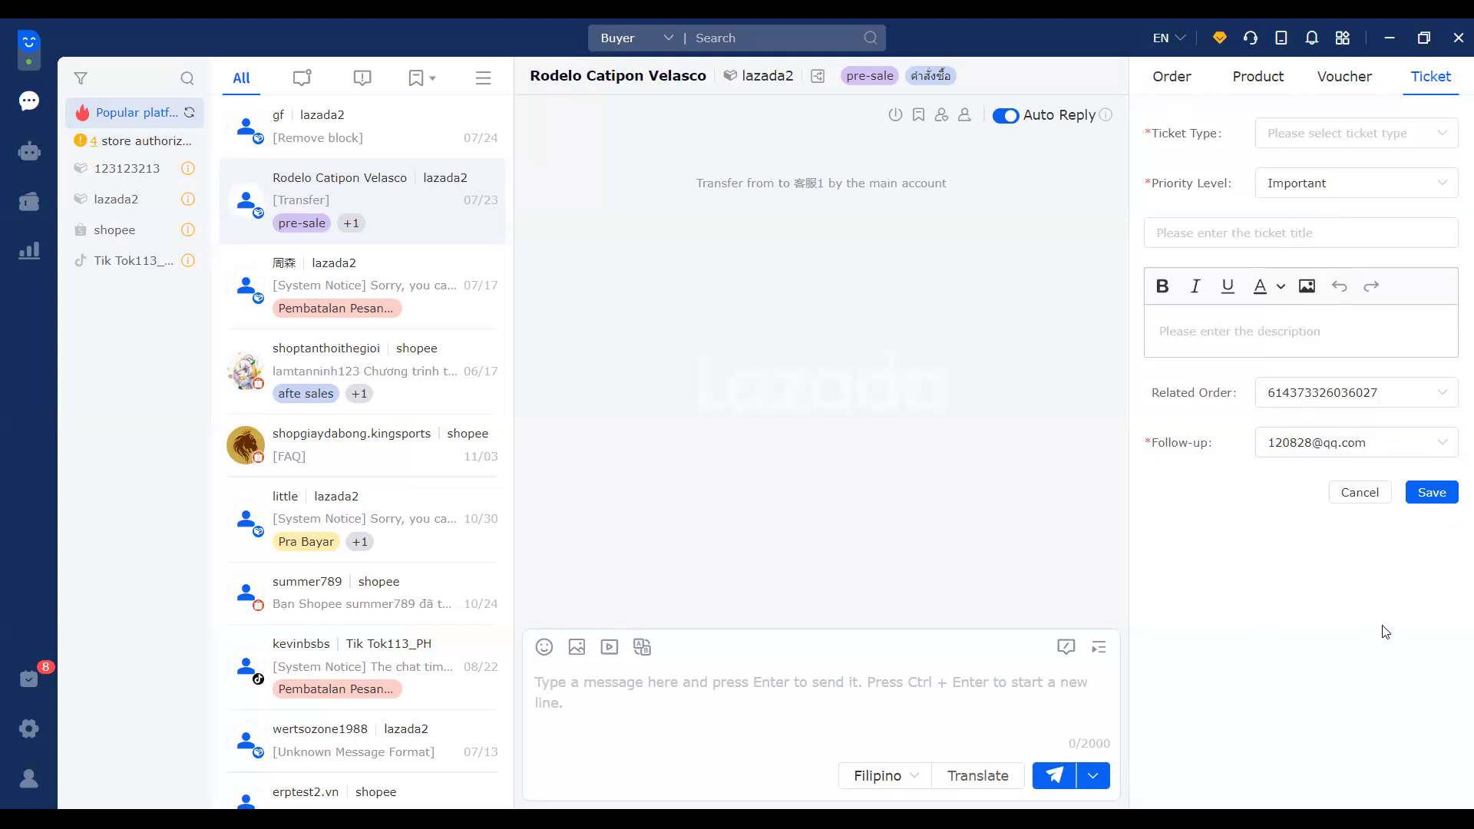
click(1360, 494)
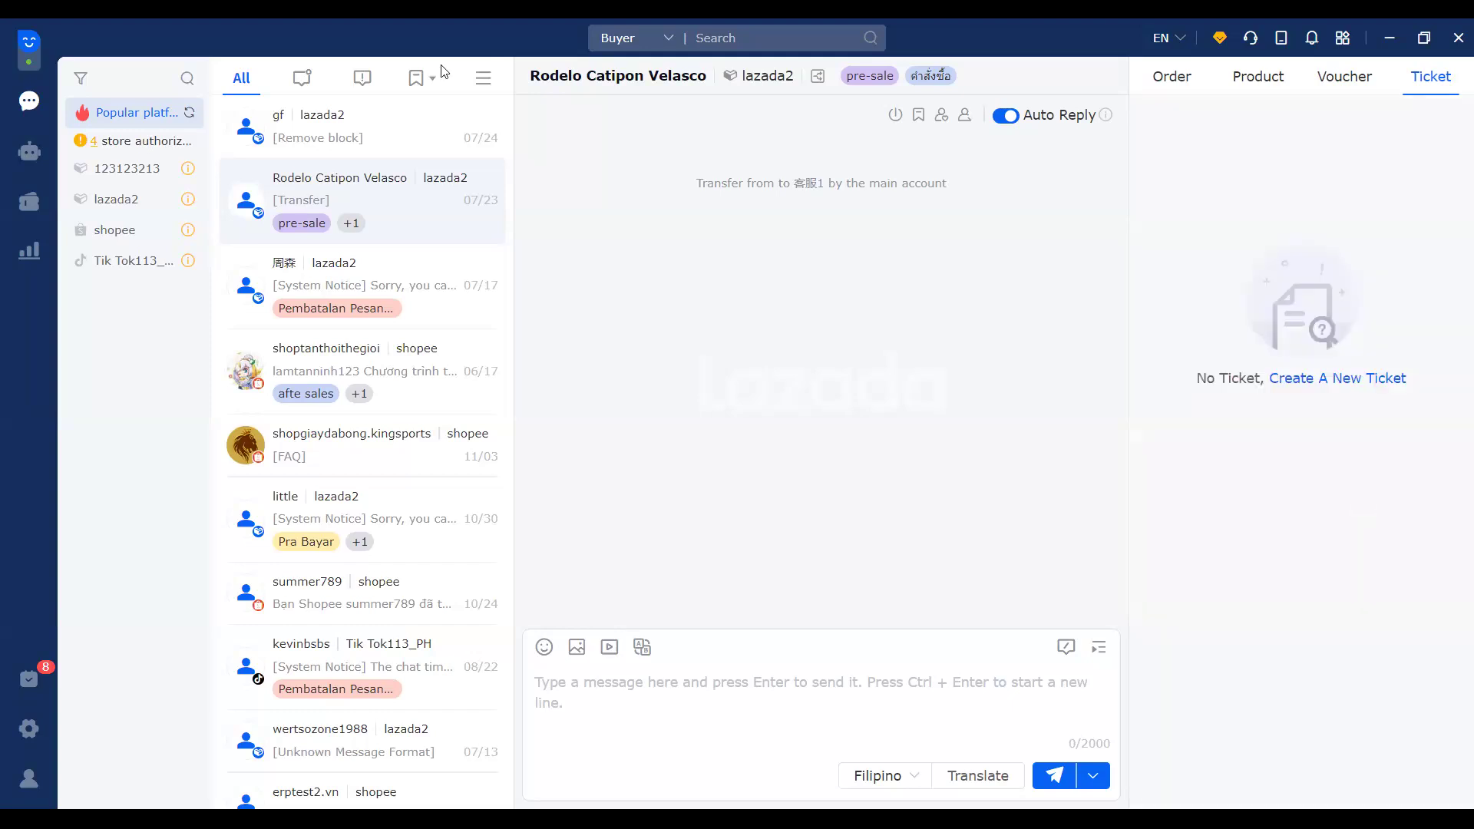
Step: Search by Buyer for the buyer's name and open the matching lazada2 conversation
click(714, 38)
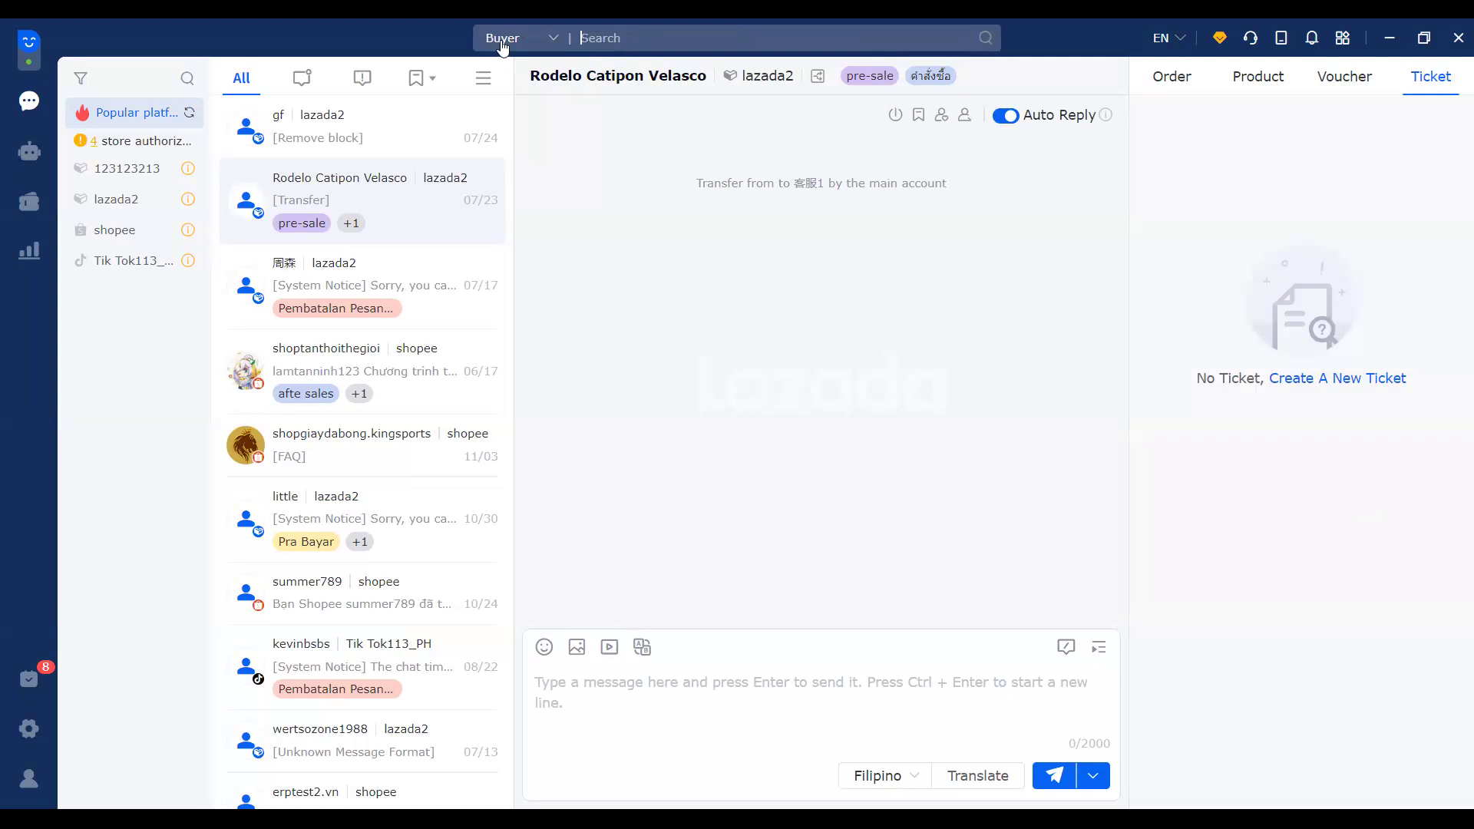
click(527, 48)
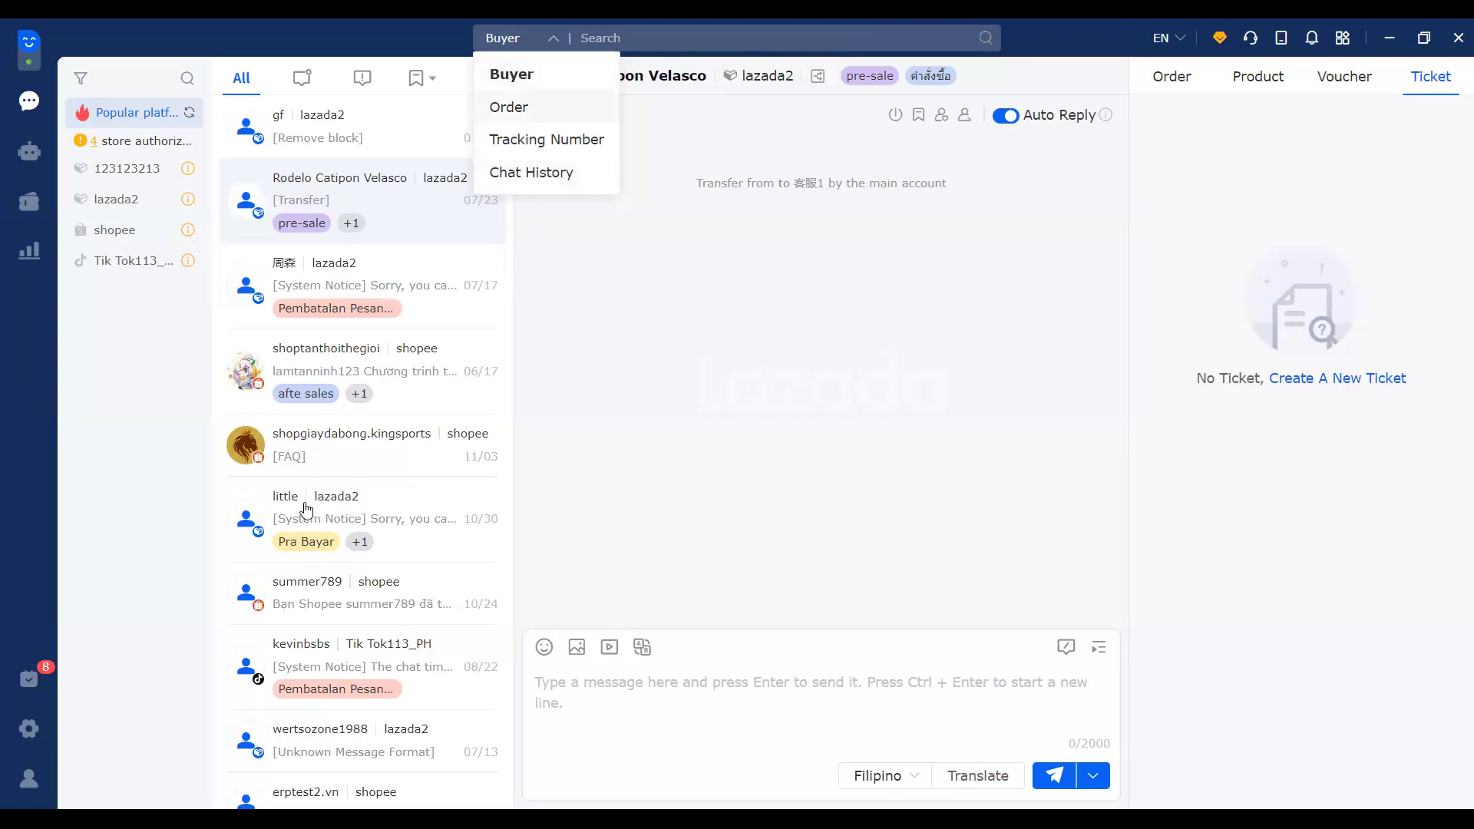
click(550, 77)
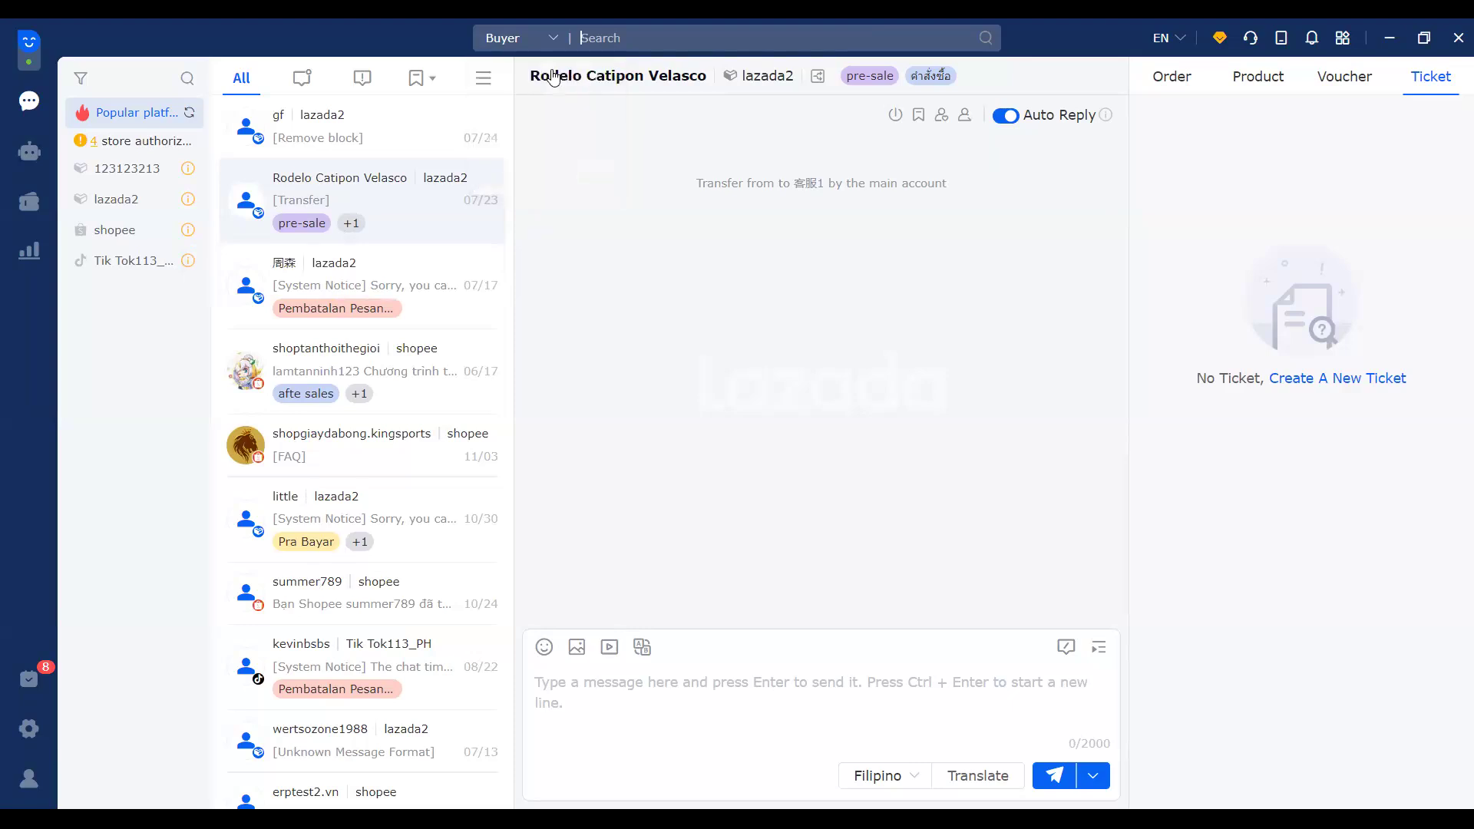
text(little)
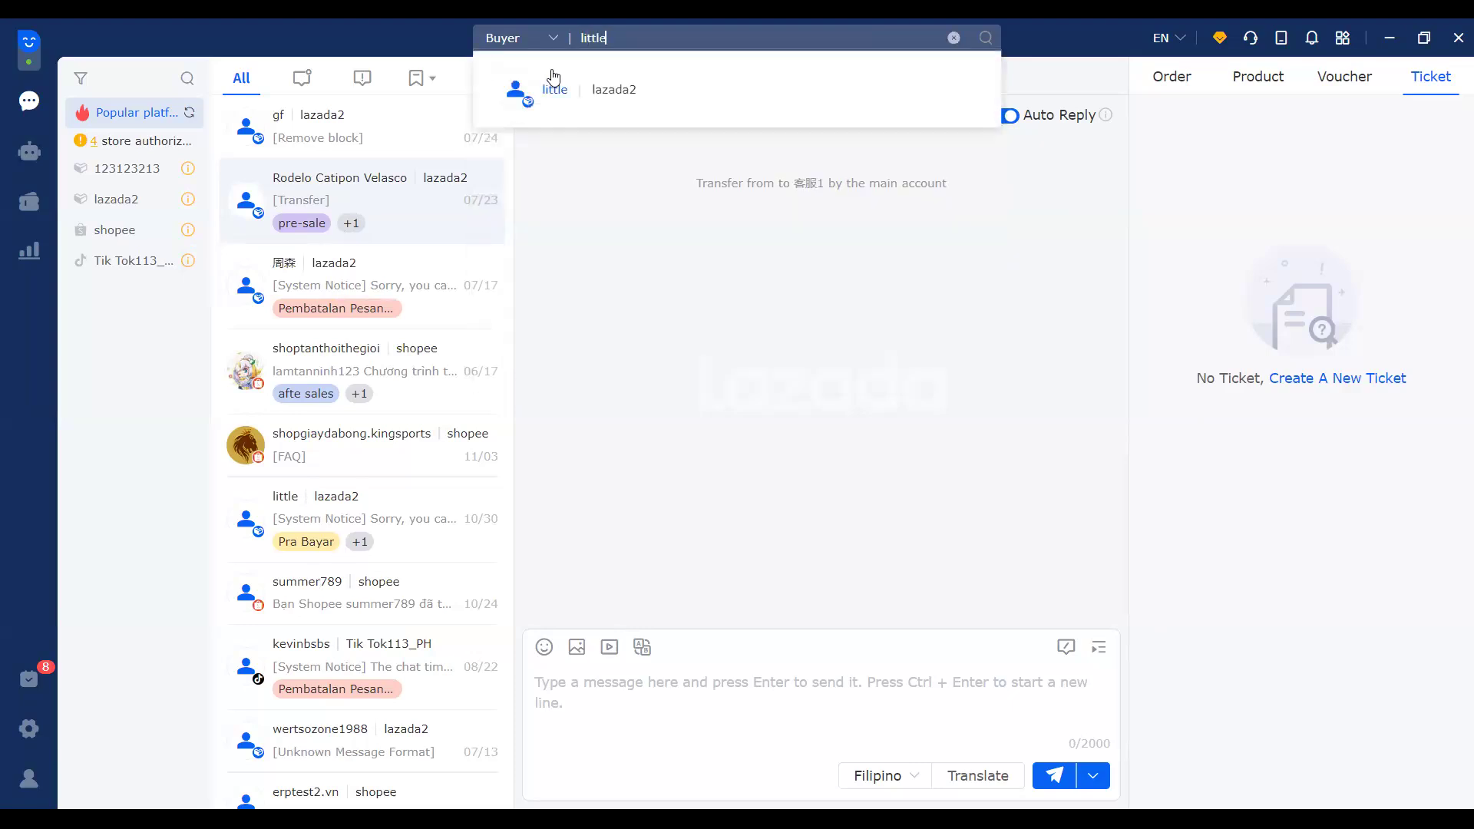
click(652, 112)
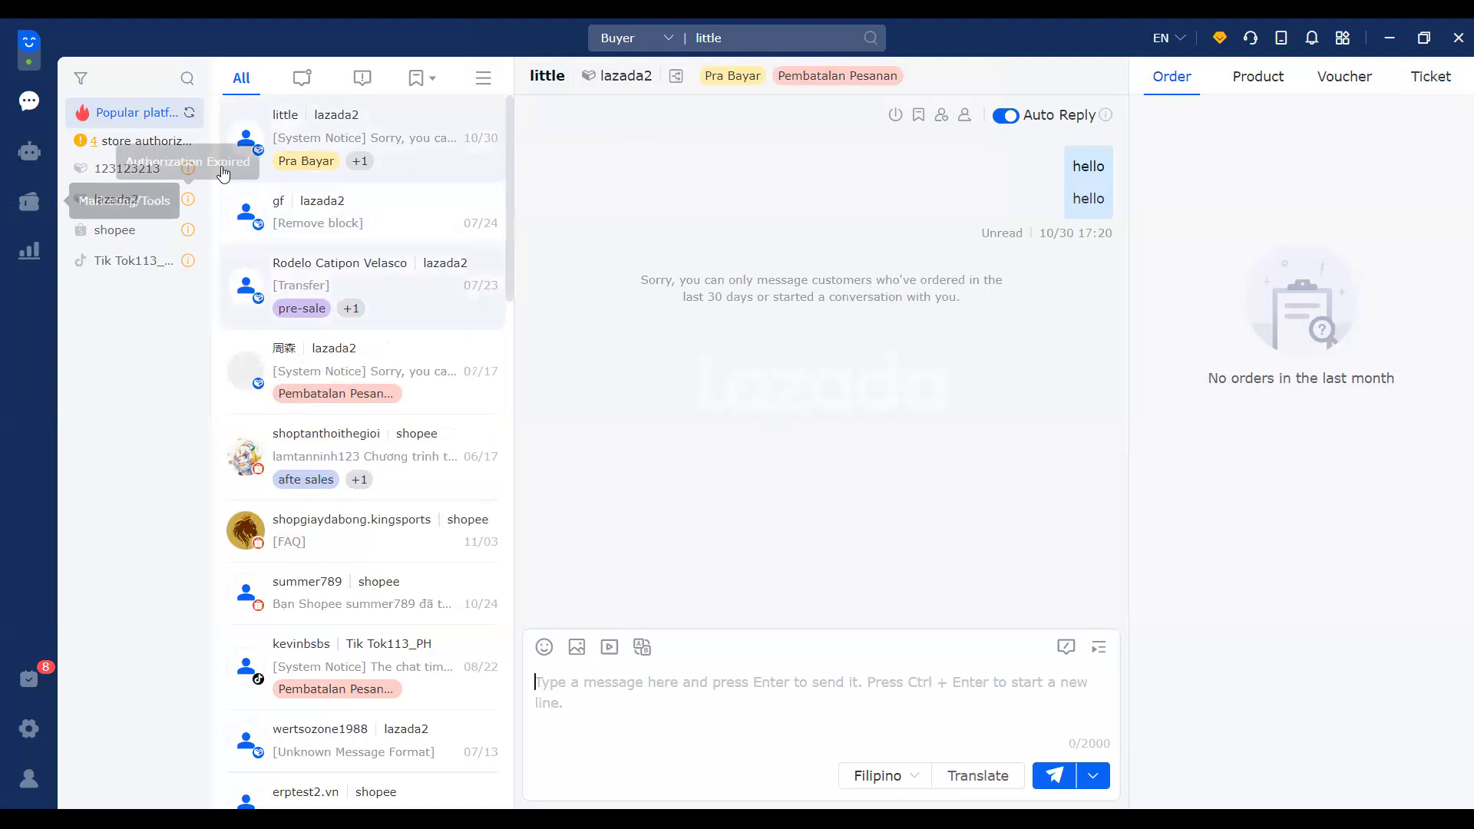
click(304, 85)
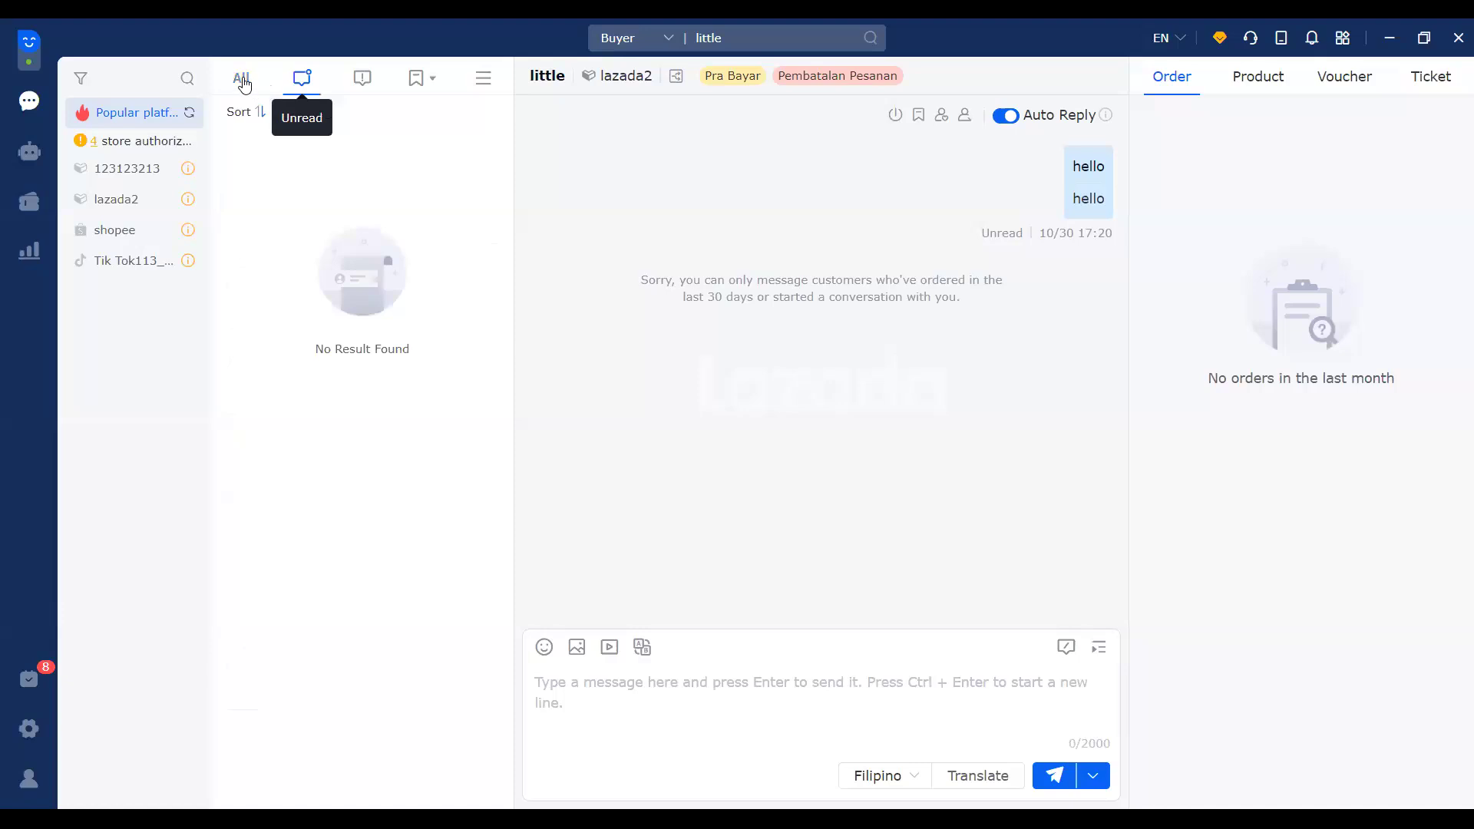
click(243, 80)
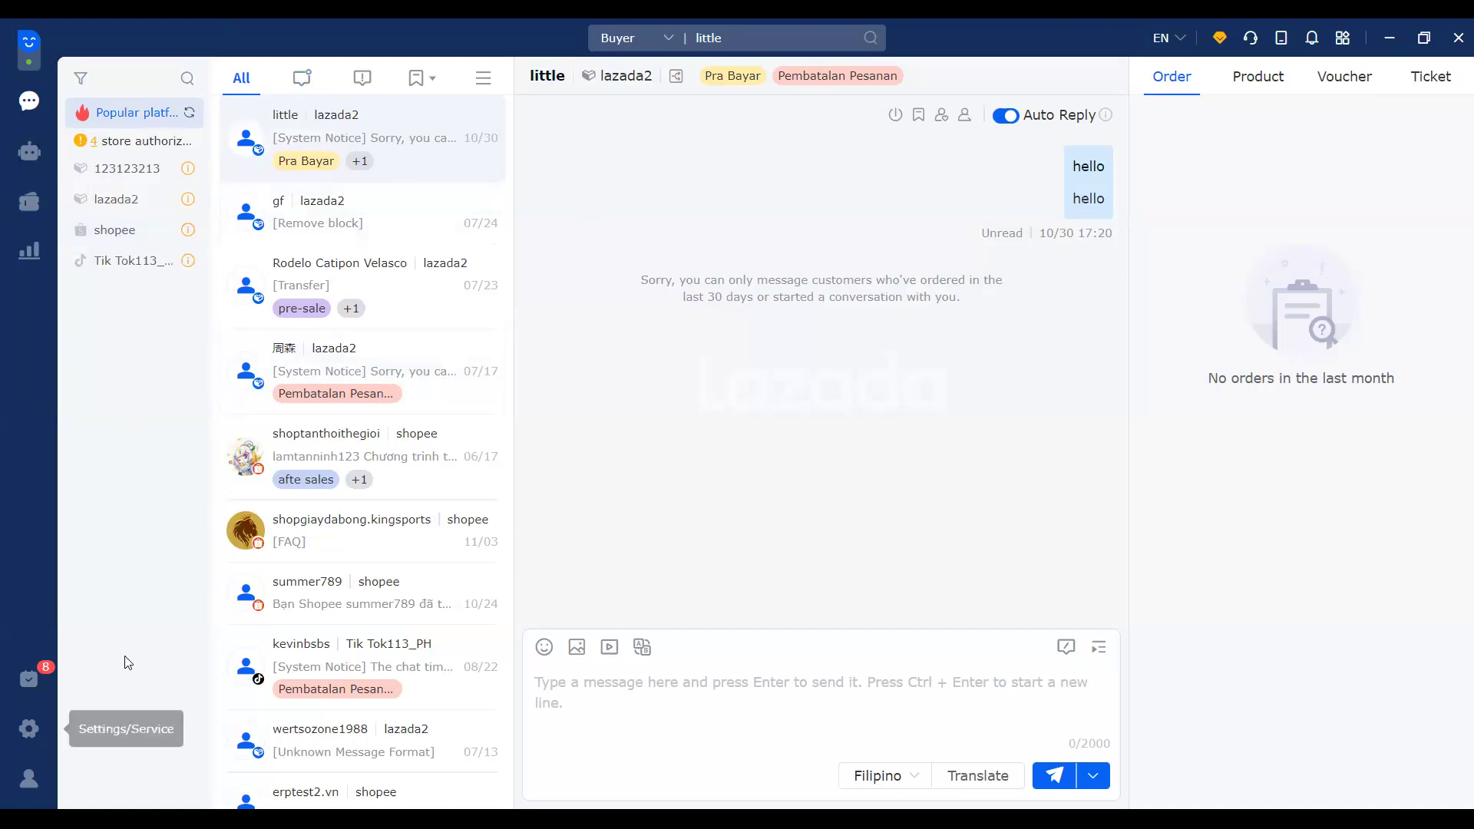
Step: Go to Chat Reception Settings from the sidebar gear menu
click(31, 733)
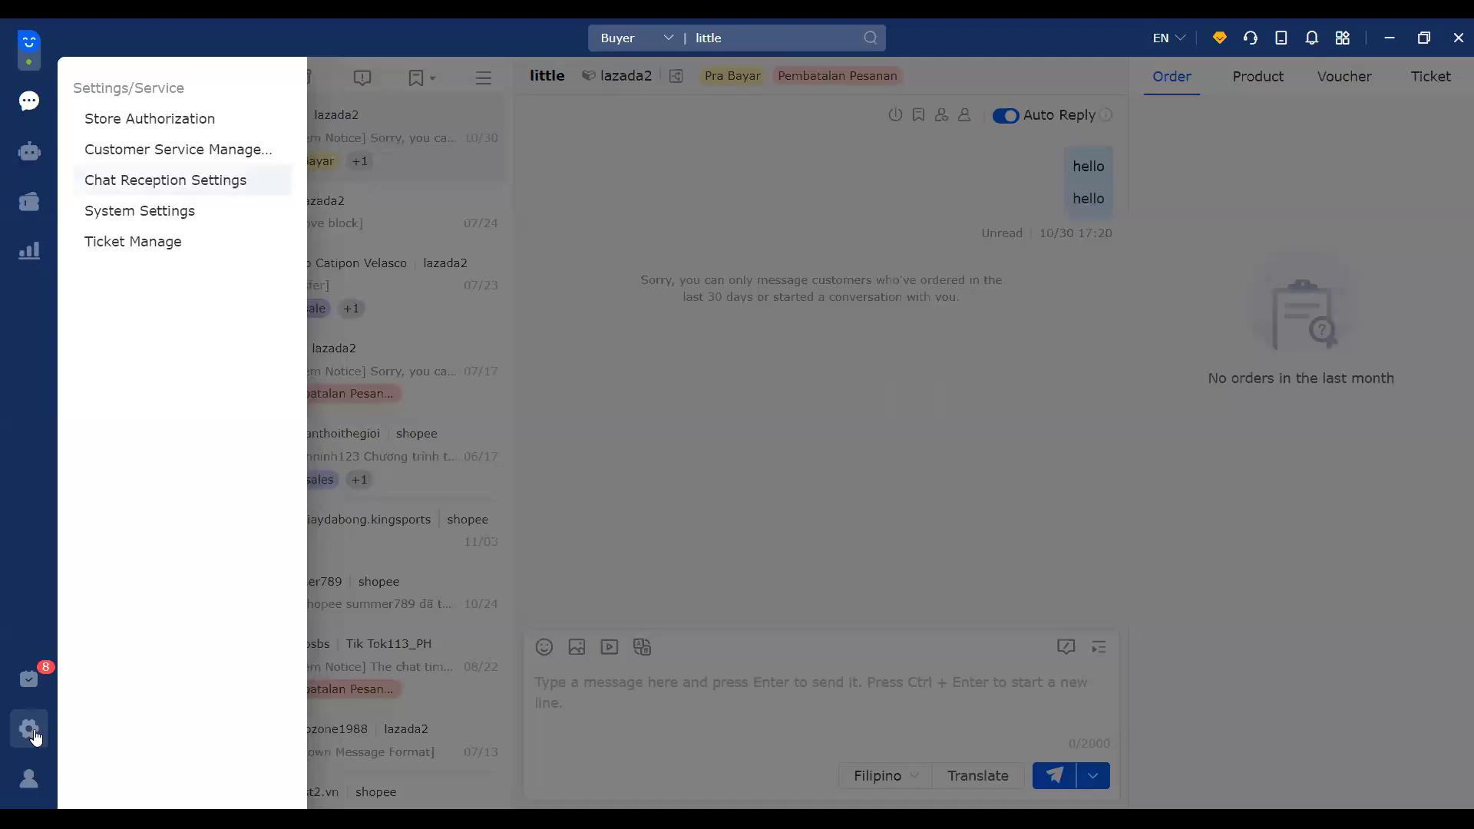
click(157, 190)
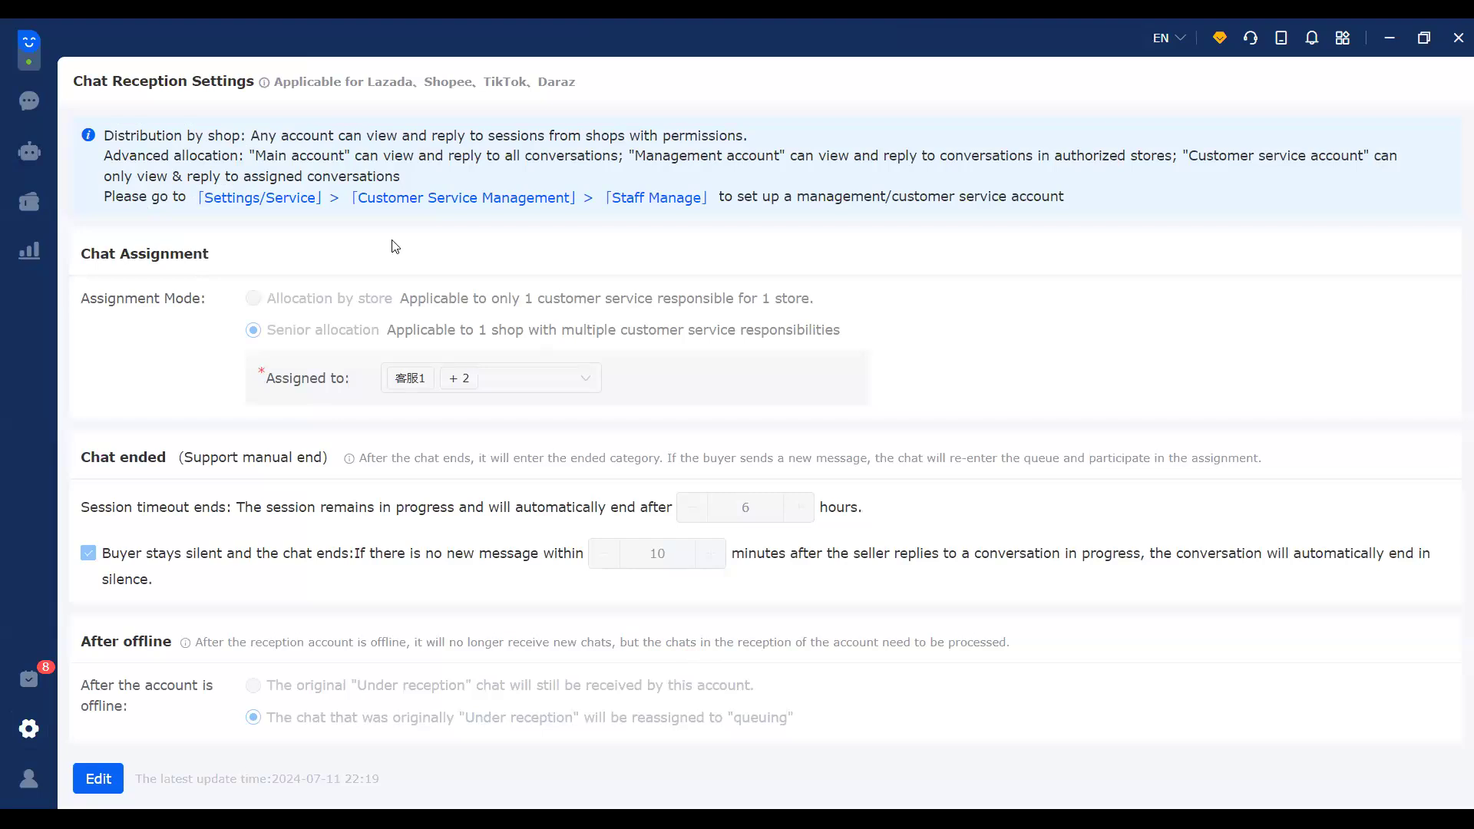
Step: Edit the settings to use Senior allocation and review the Assigned to accounts list
click(95, 779)
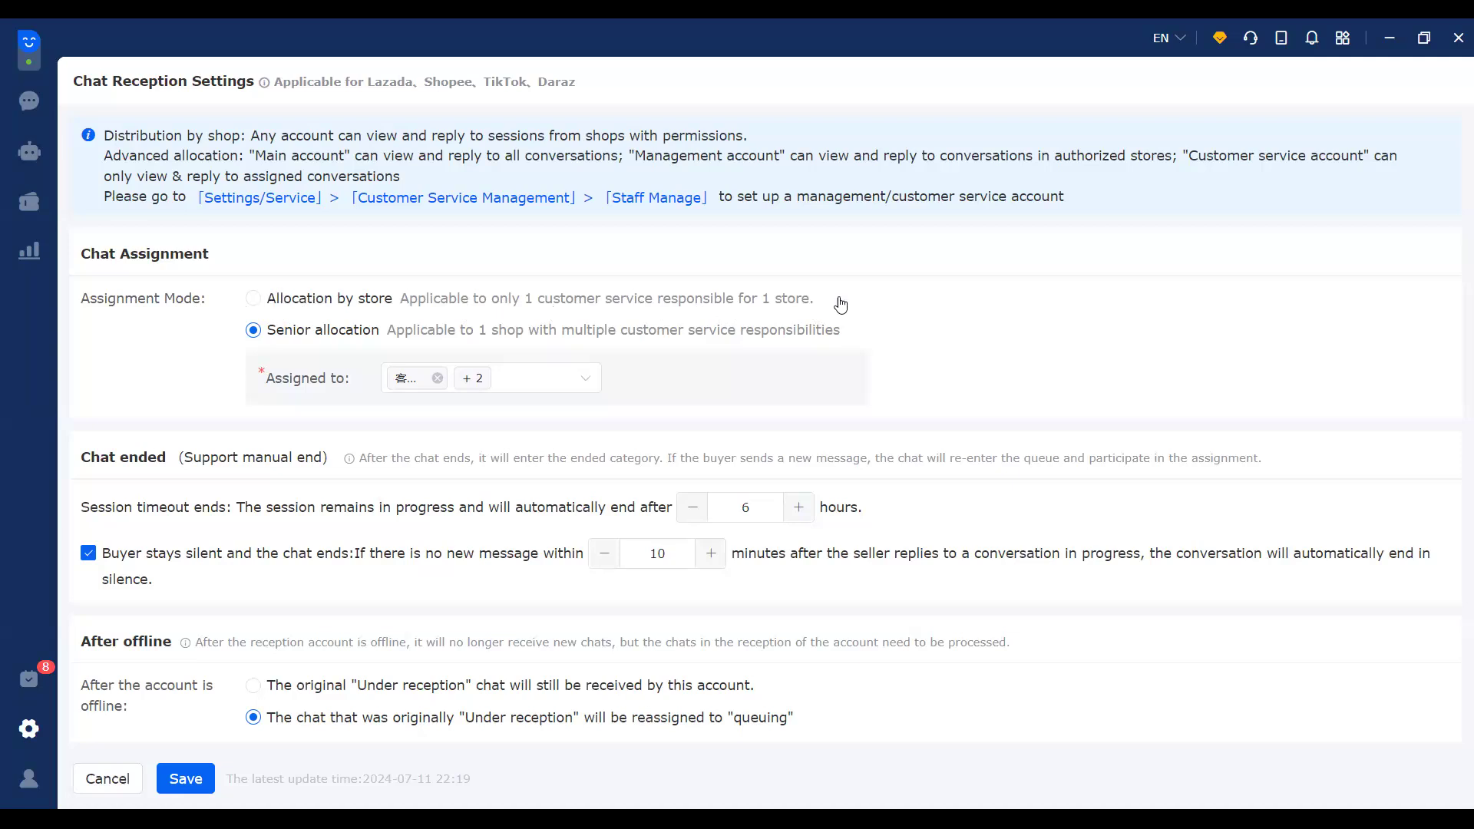
click(314, 307)
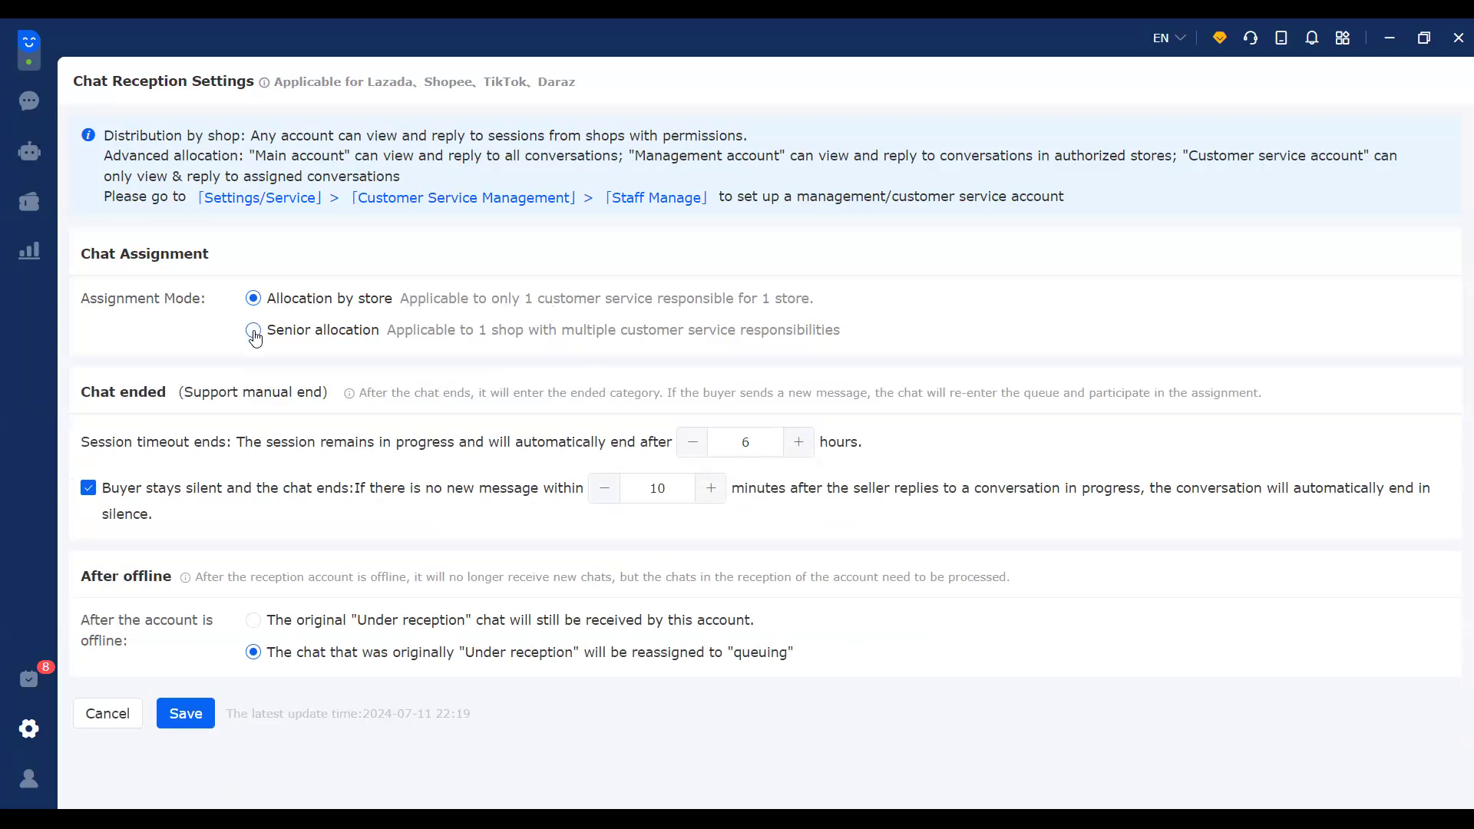
click(472, 338)
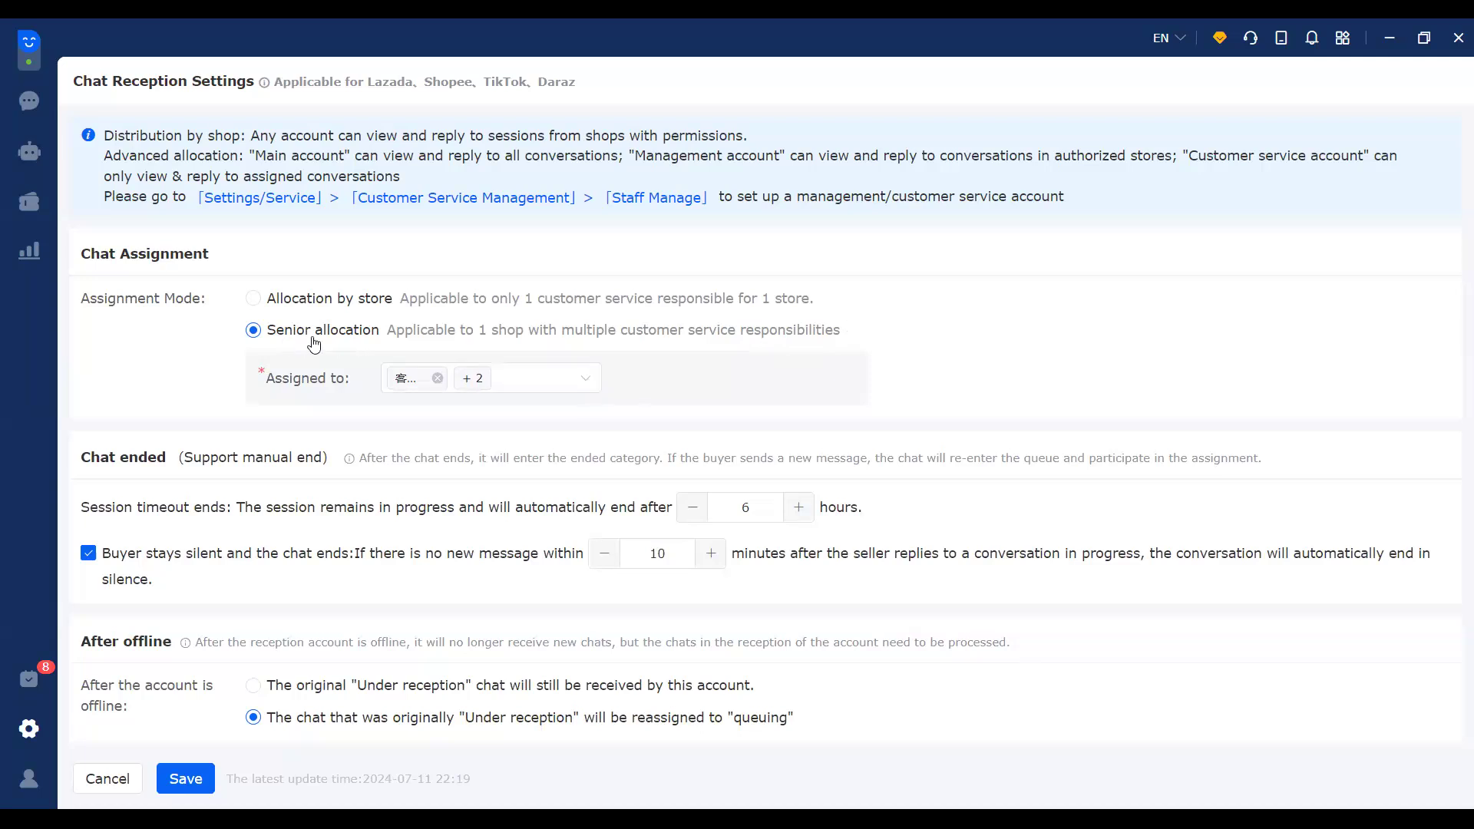
click(591, 386)
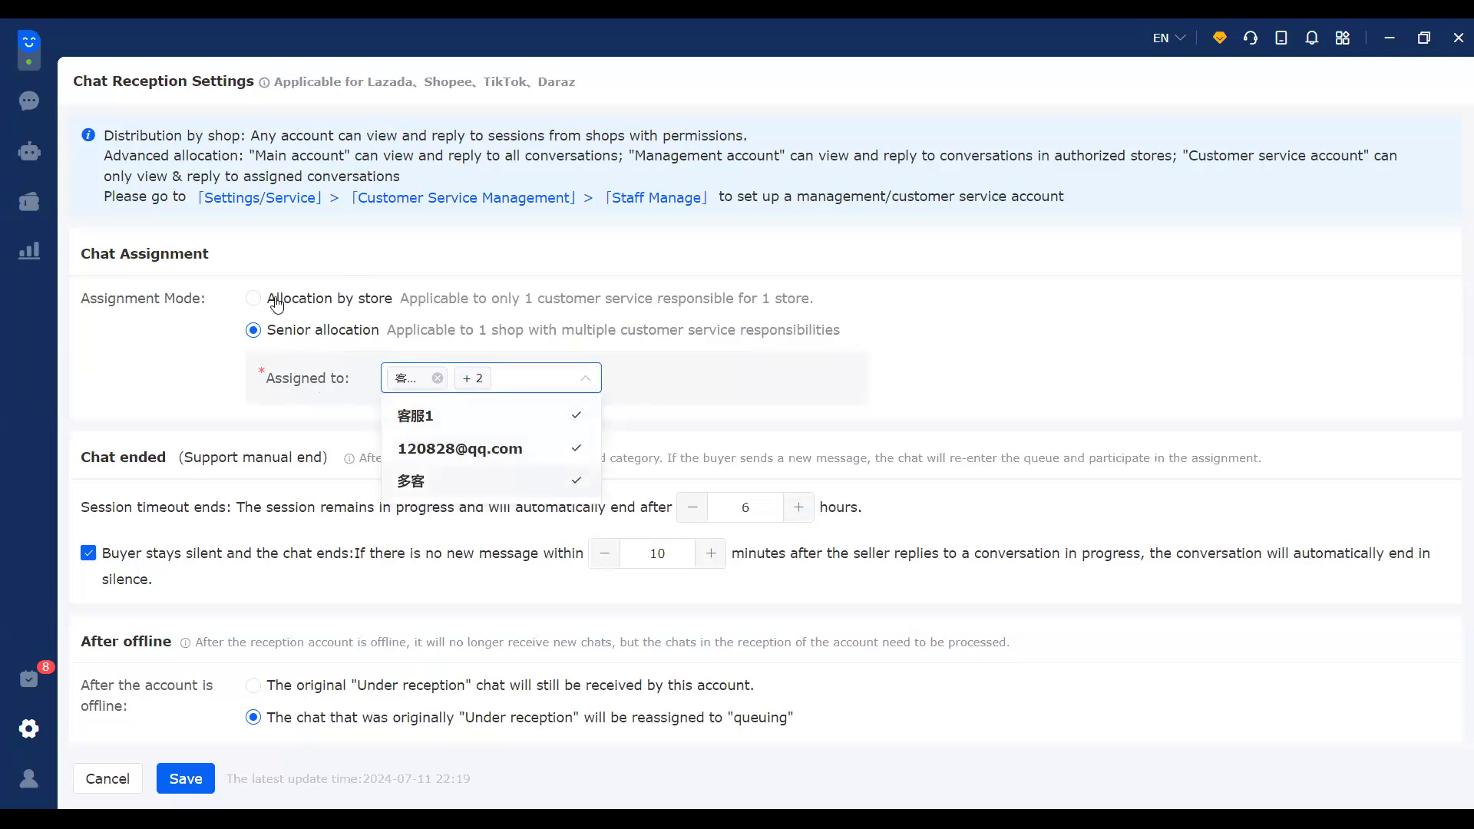
click(276, 322)
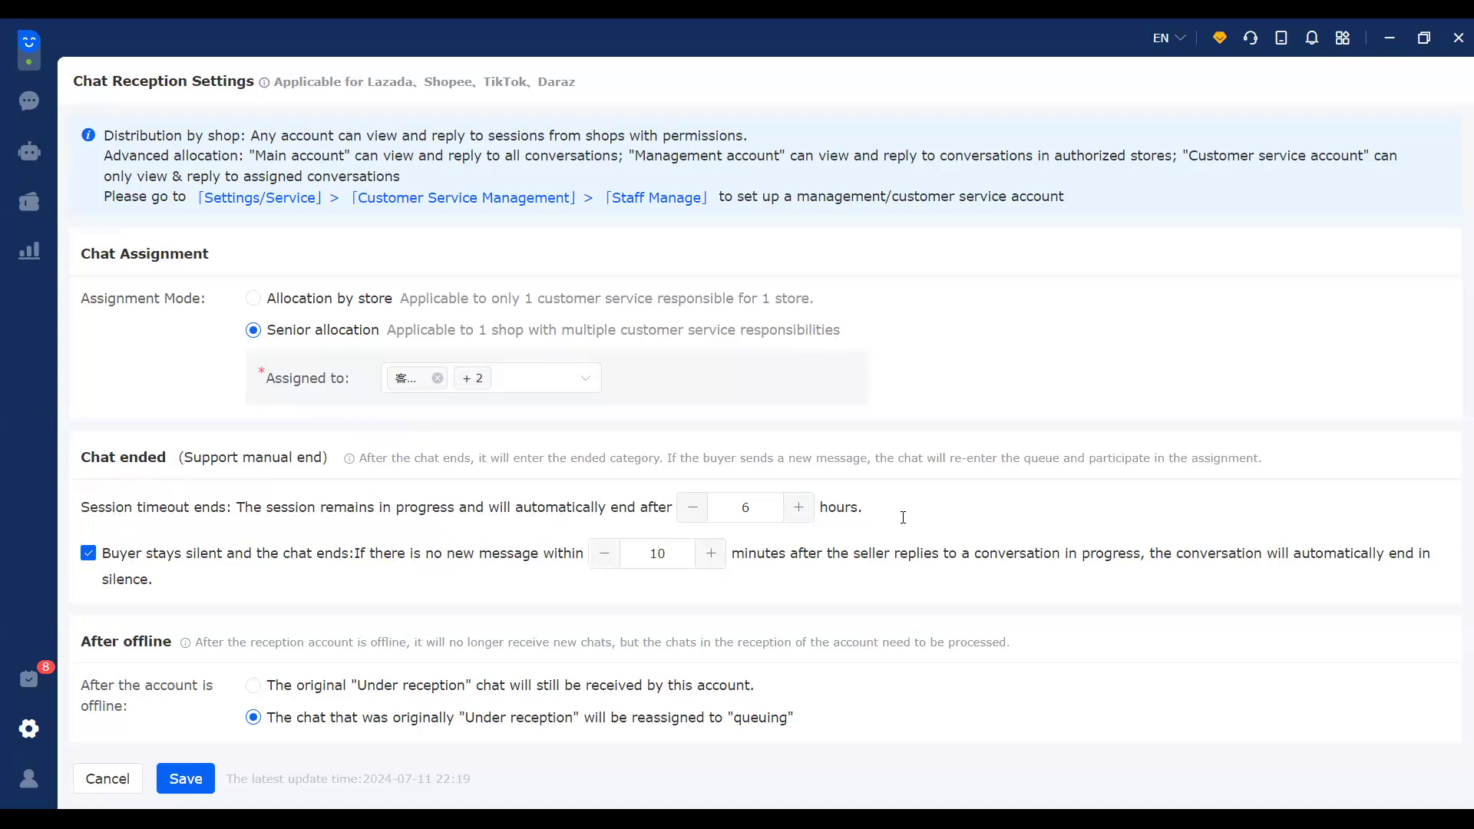
drag(773, 505, 736, 498)
click(904, 510)
click(88, 559)
click(95, 561)
double_click(766, 508)
click(148, 577)
click(89, 559)
drag(642, 556, 675, 557)
click(89, 553)
Step: Toggle the buyer-silence auto-end rule
click(89, 557)
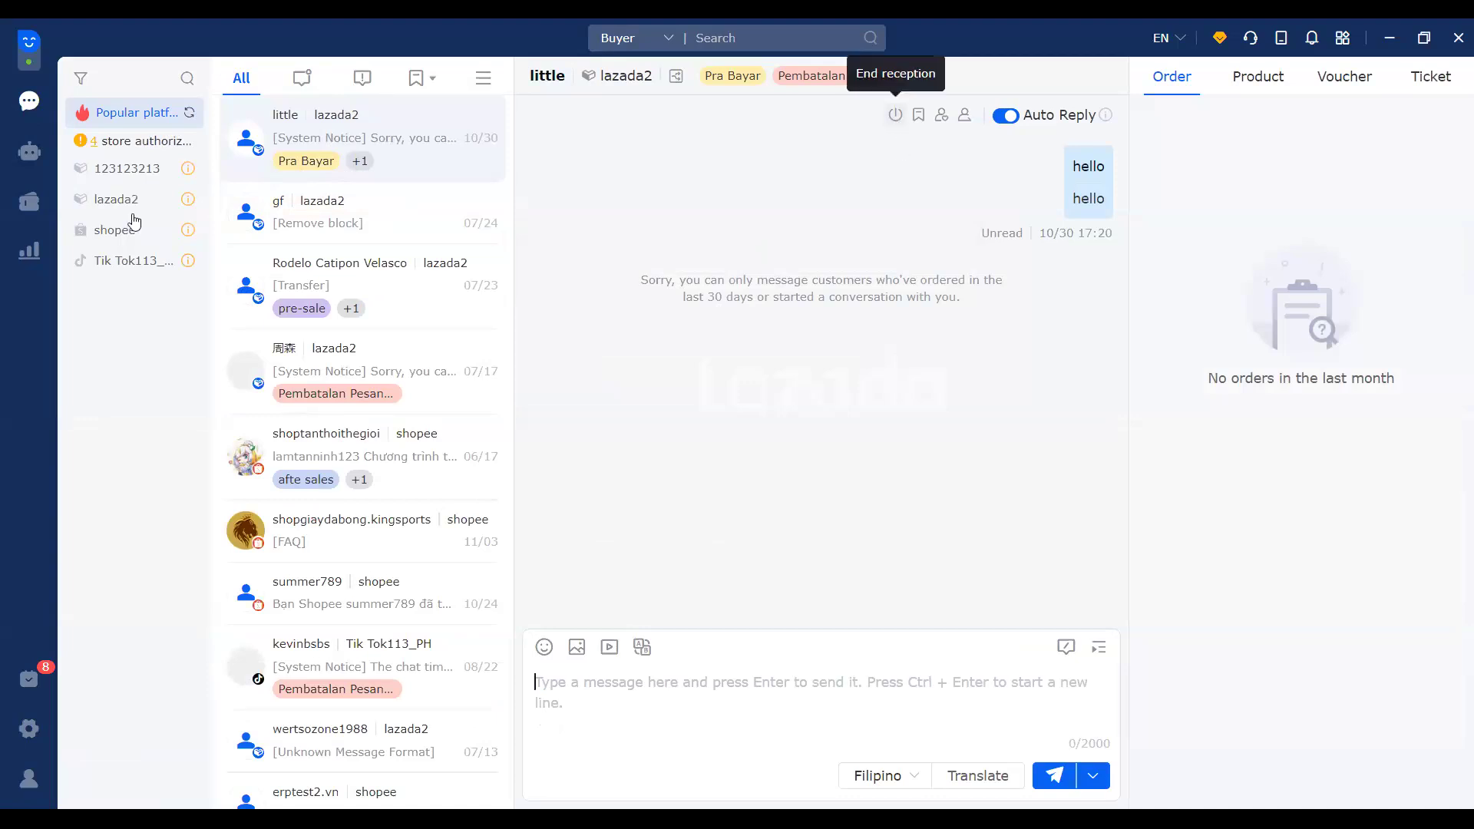
Step: Return to Chat Reception Settings through the gear's Settings/Service panel
click(29, 737)
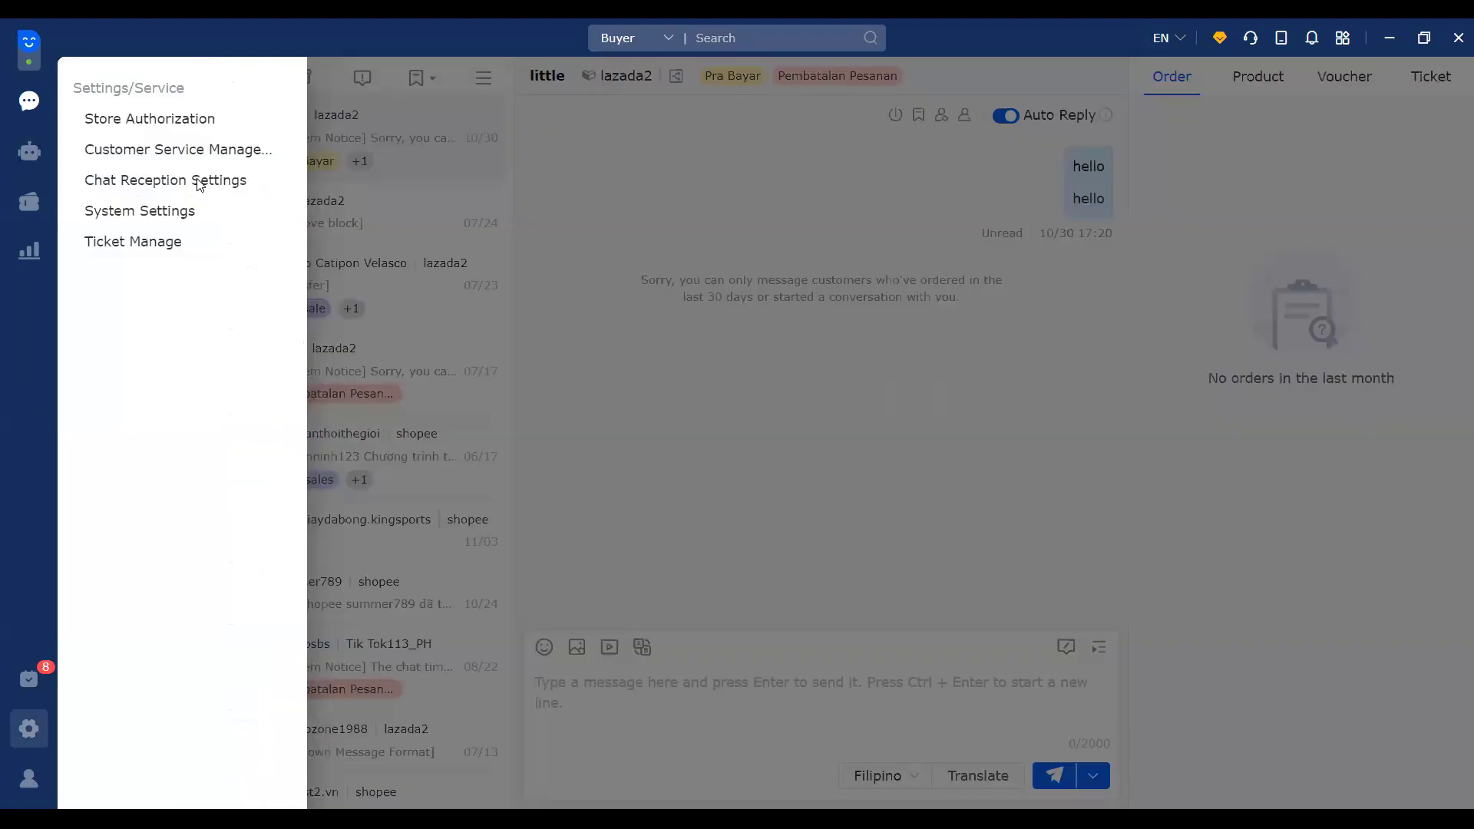
click(165, 179)
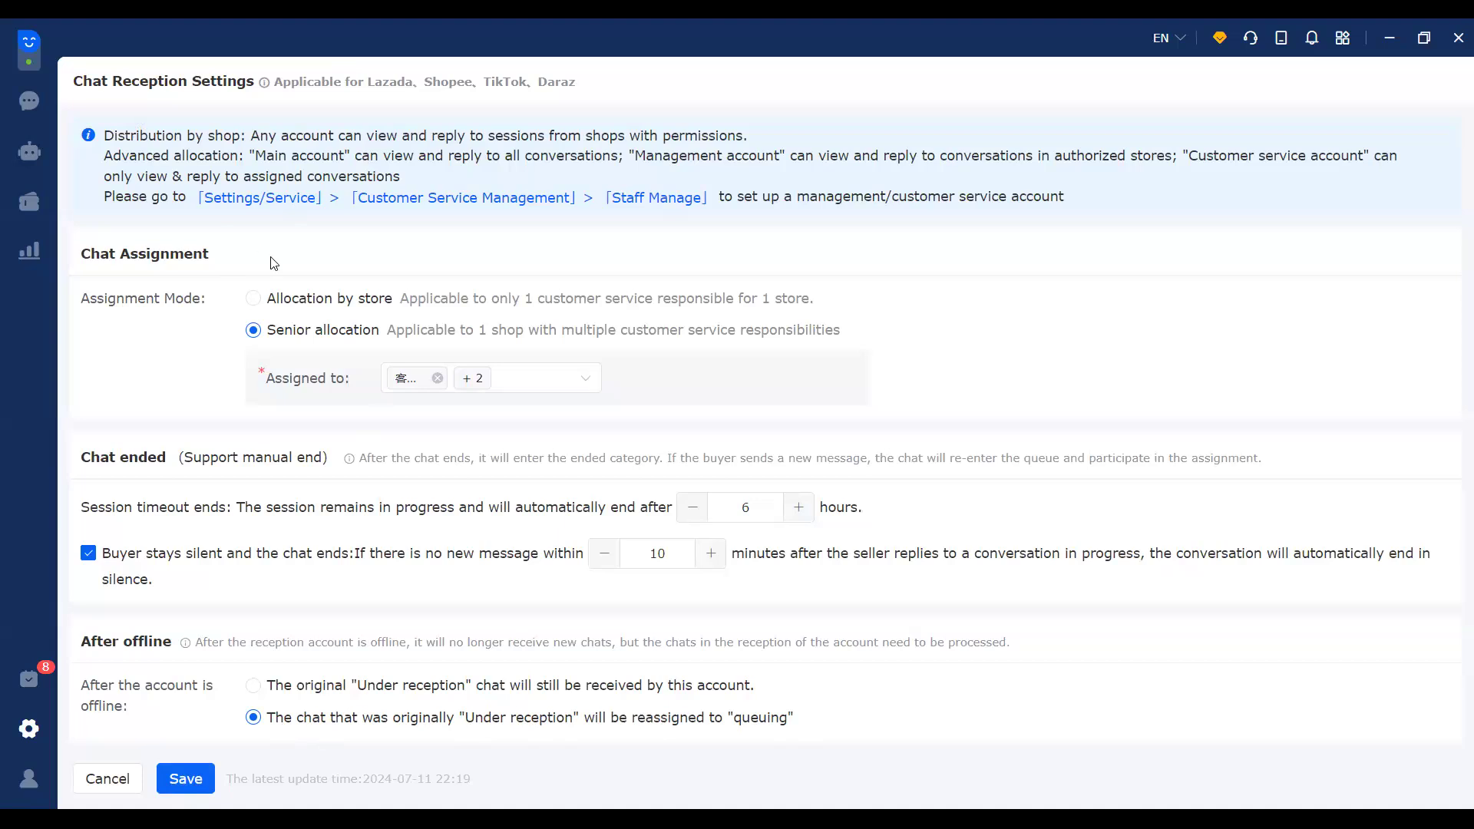
Step: Highlight the Main account explanation, including that it can view and reply to all conversations
double_click(261, 154)
drag(668, 147, 851, 147)
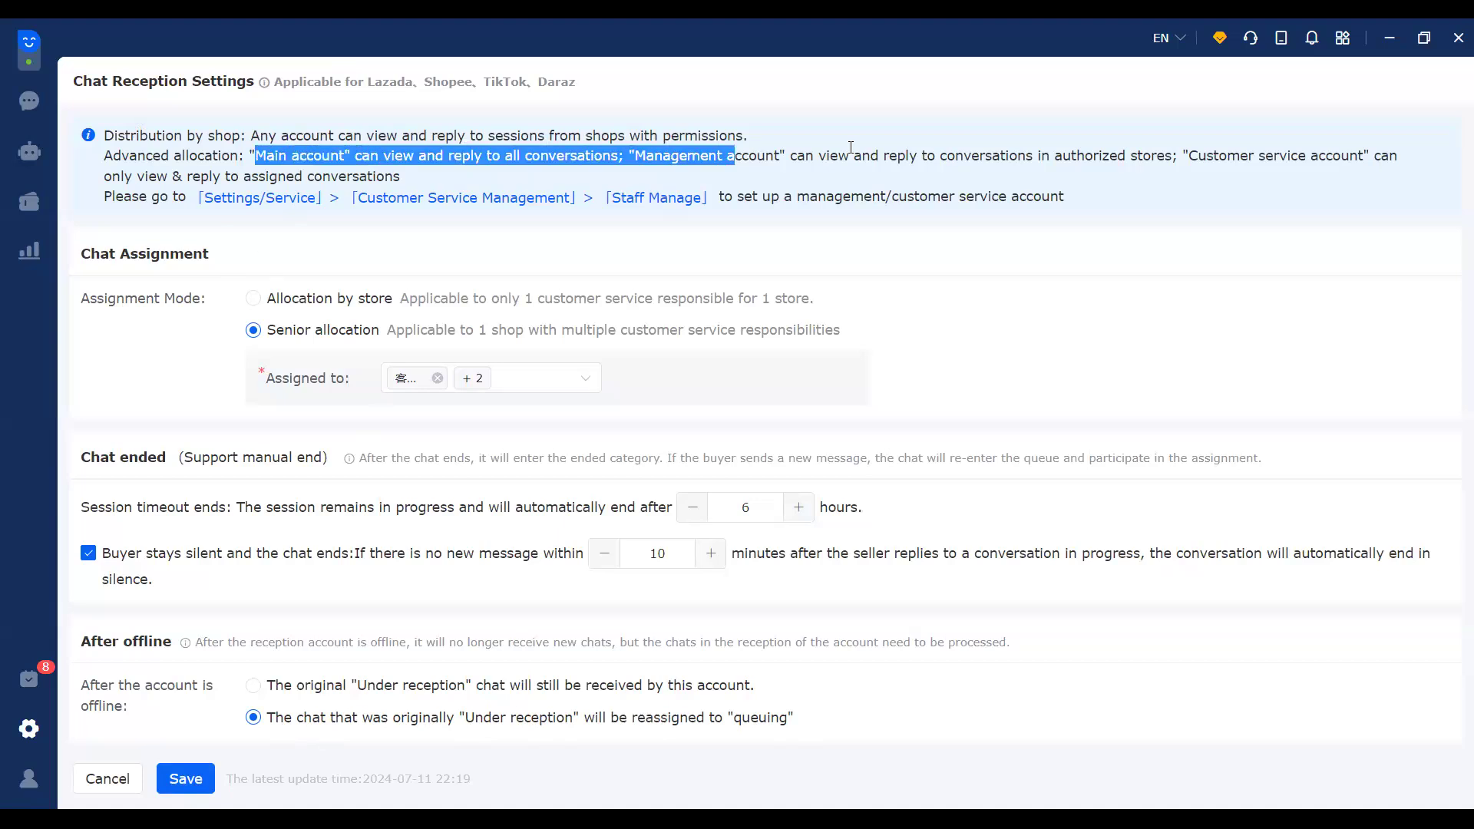
click(258, 153)
drag(257, 154, 351, 150)
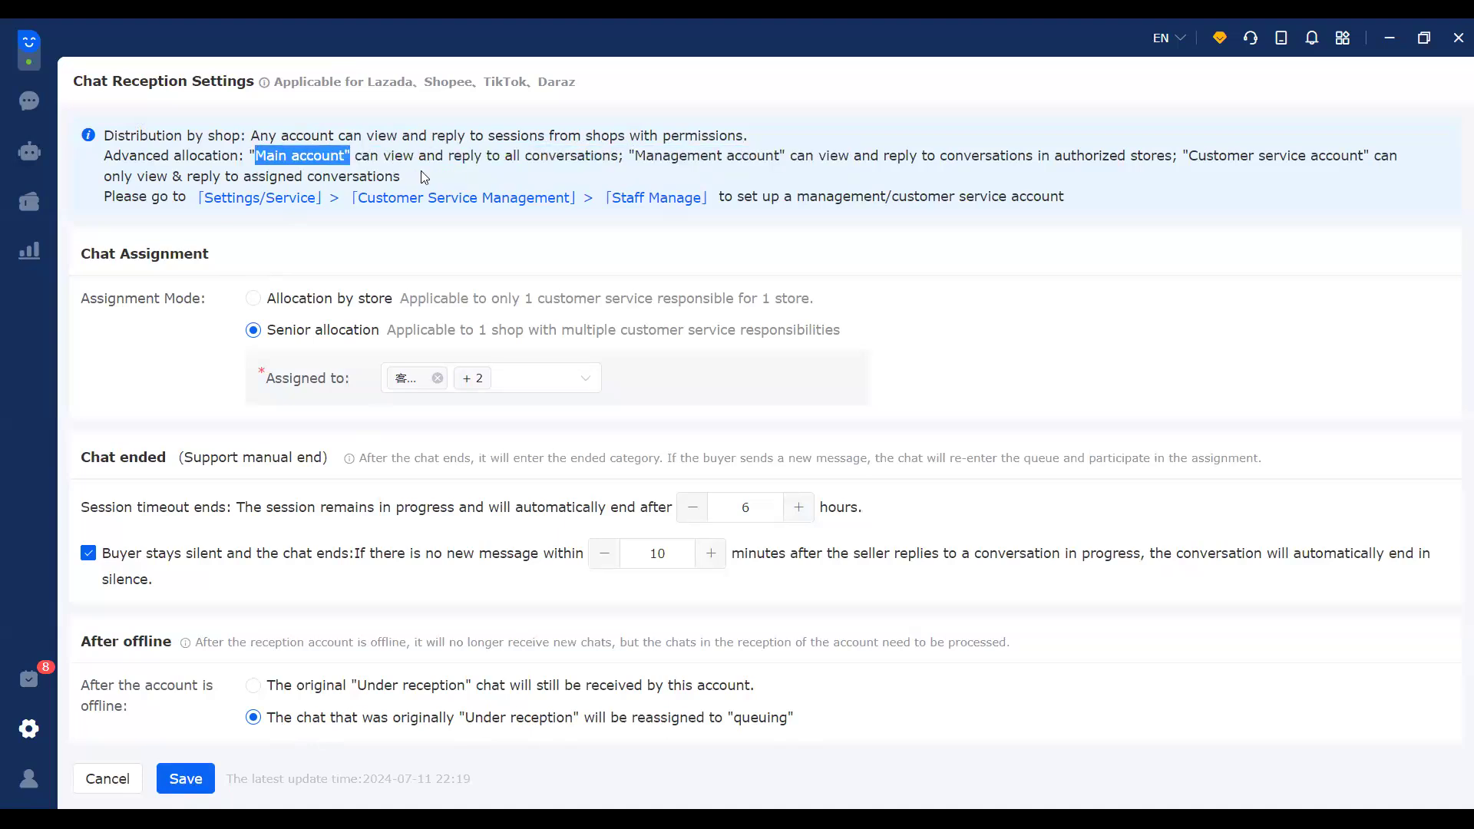
click(432, 164)
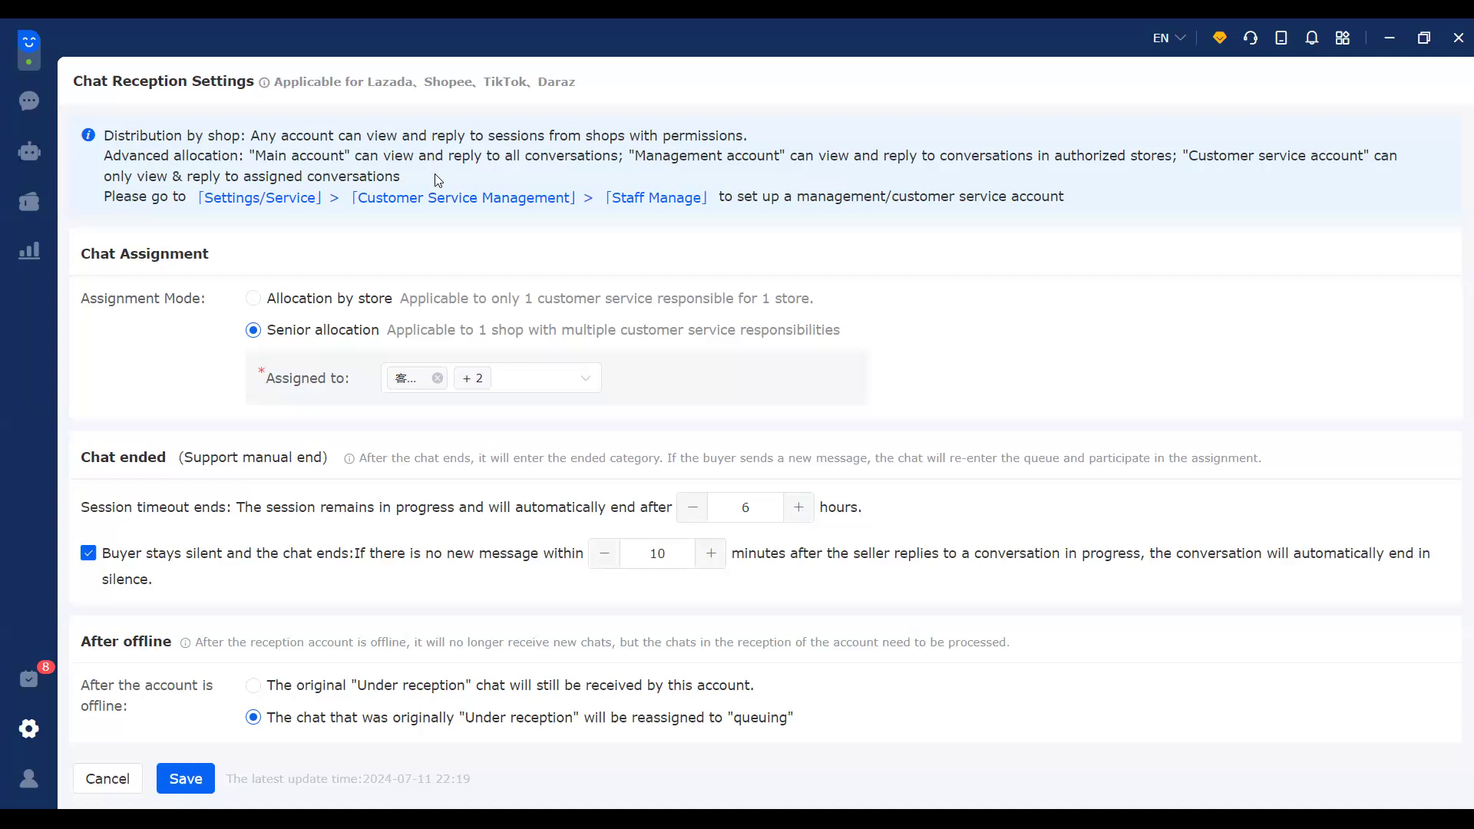
drag(355, 155, 395, 156)
drag(600, 152, 616, 156)
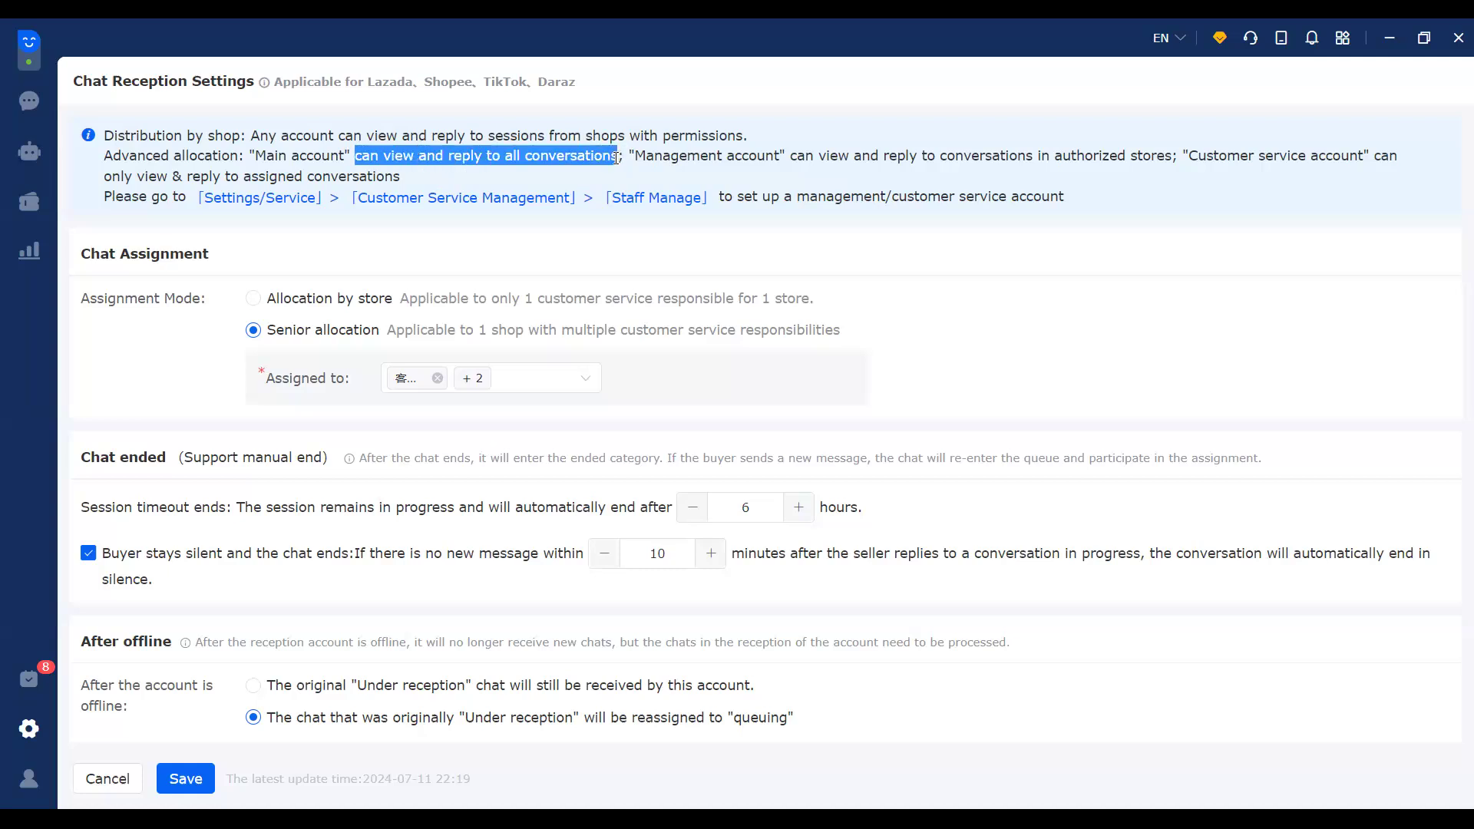
click(619, 163)
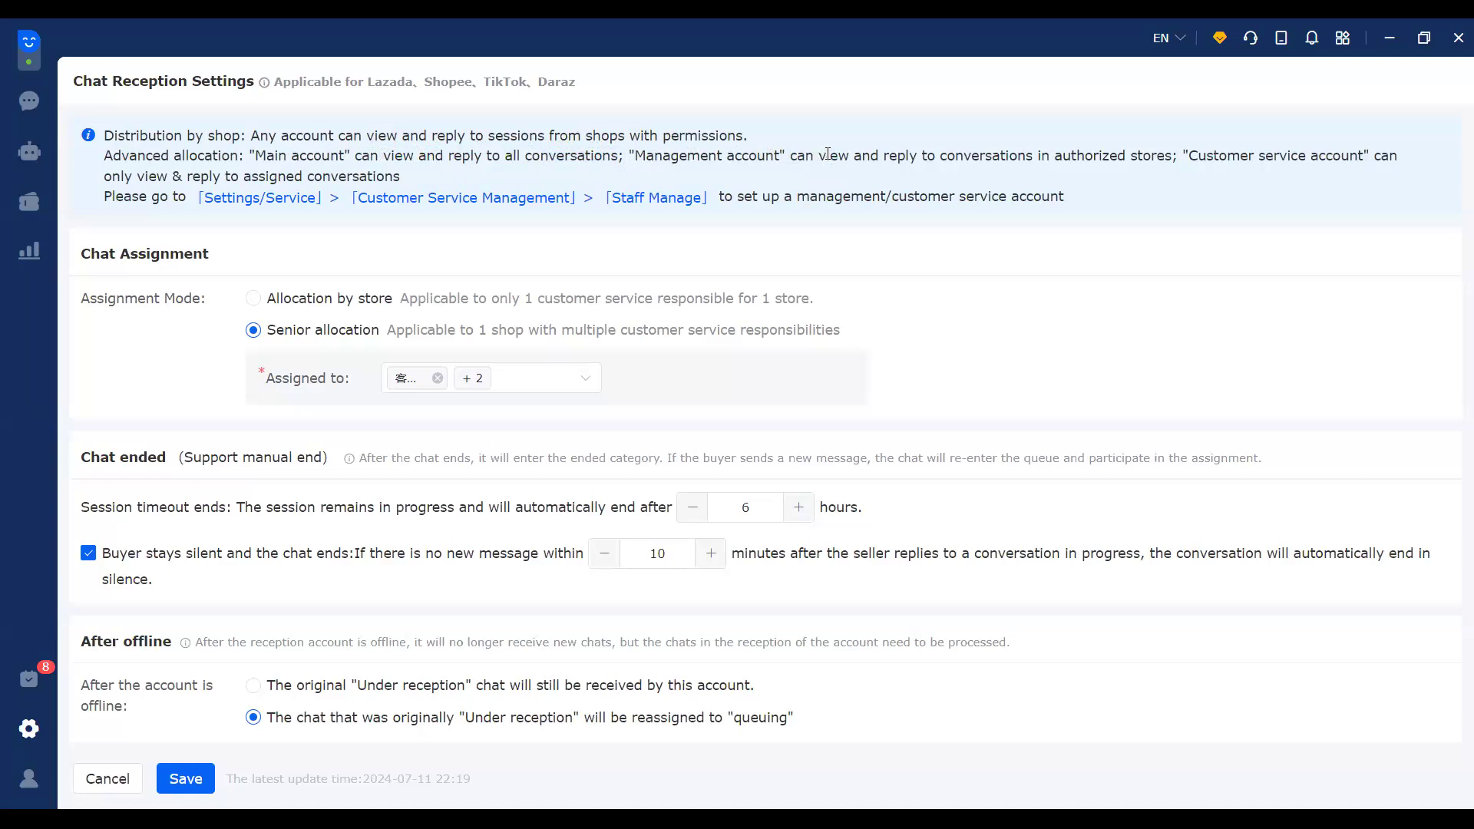
Step: Highlight the Management account explanation and what that account is permitted to do
drag(701, 155, 786, 154)
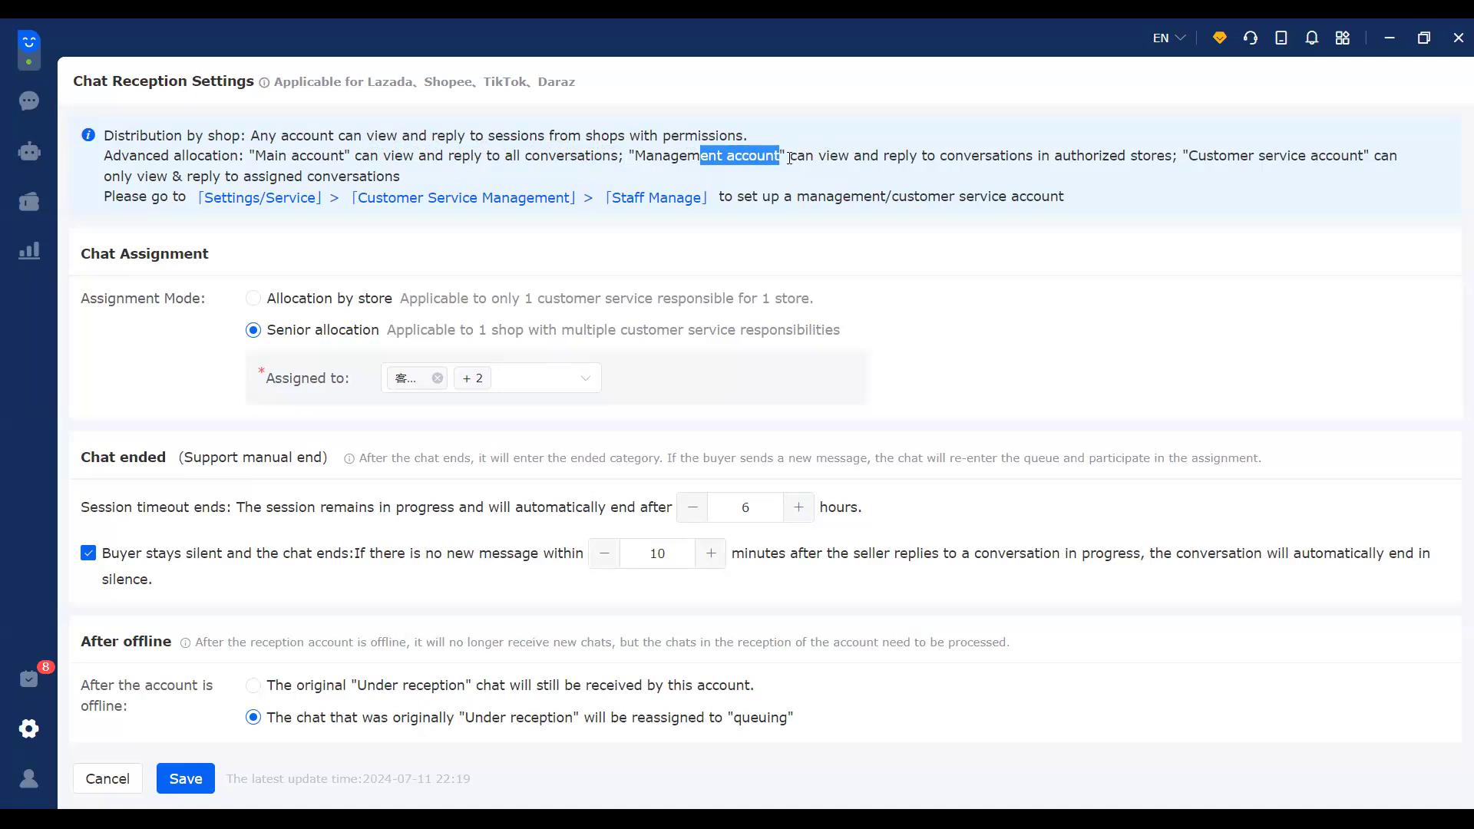
click(790, 155)
drag(790, 155, 855, 155)
drag(971, 152, 1164, 155)
click(1043, 176)
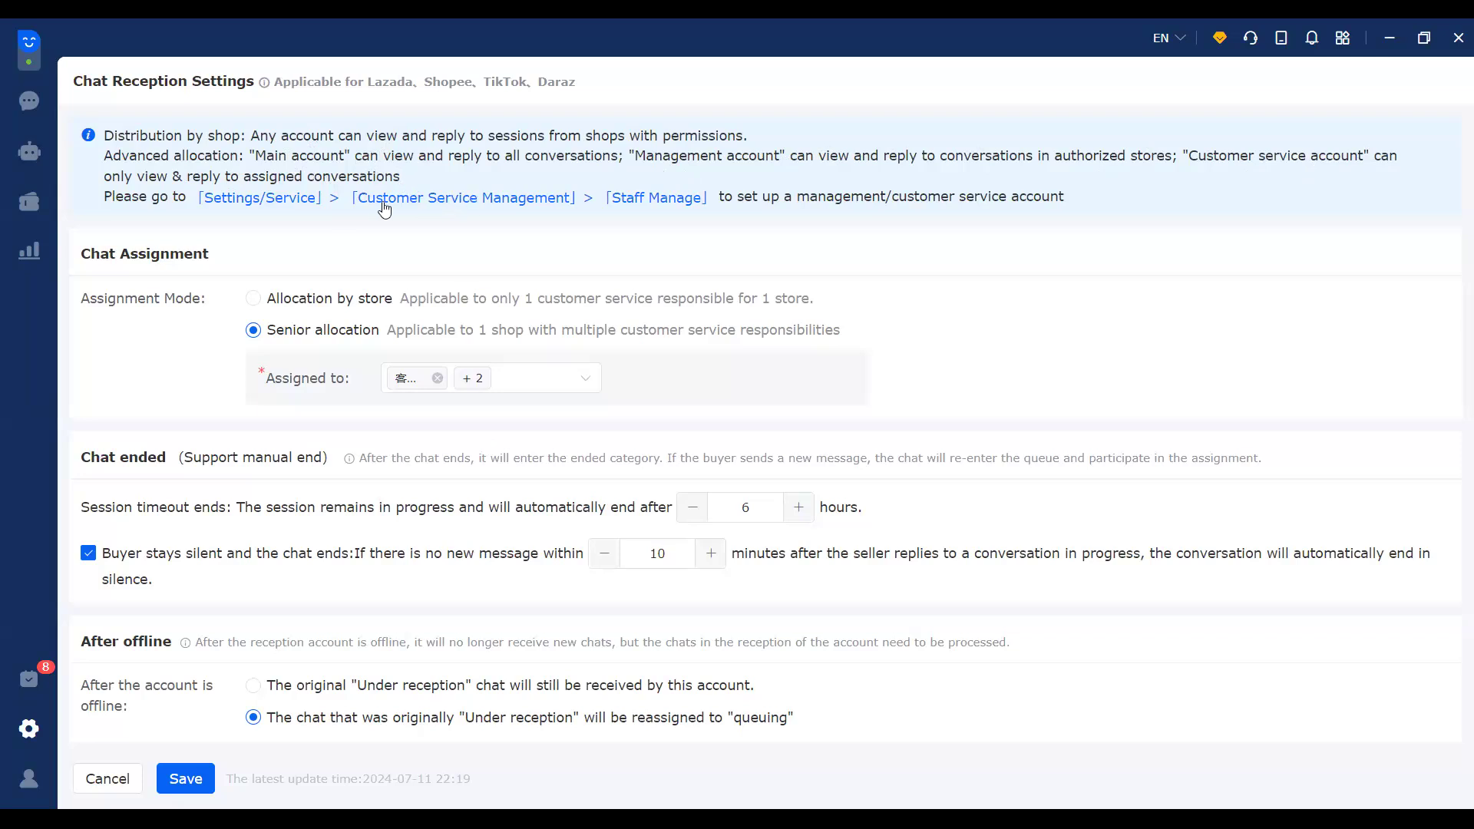
Step: Go to Staff Manage and open, then cancel, Add User for the 售前咨询 role
click(658, 199)
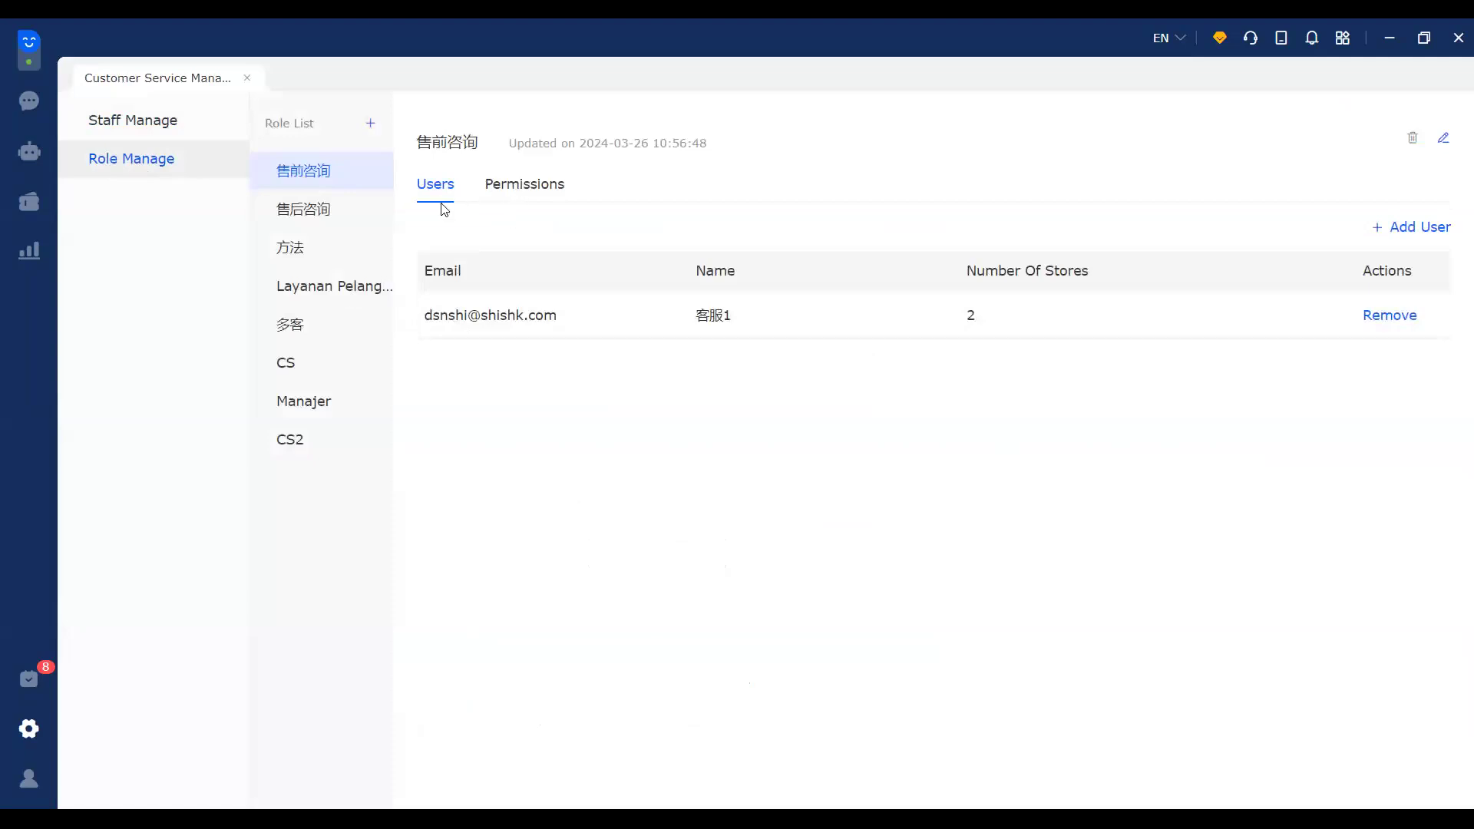
click(1413, 228)
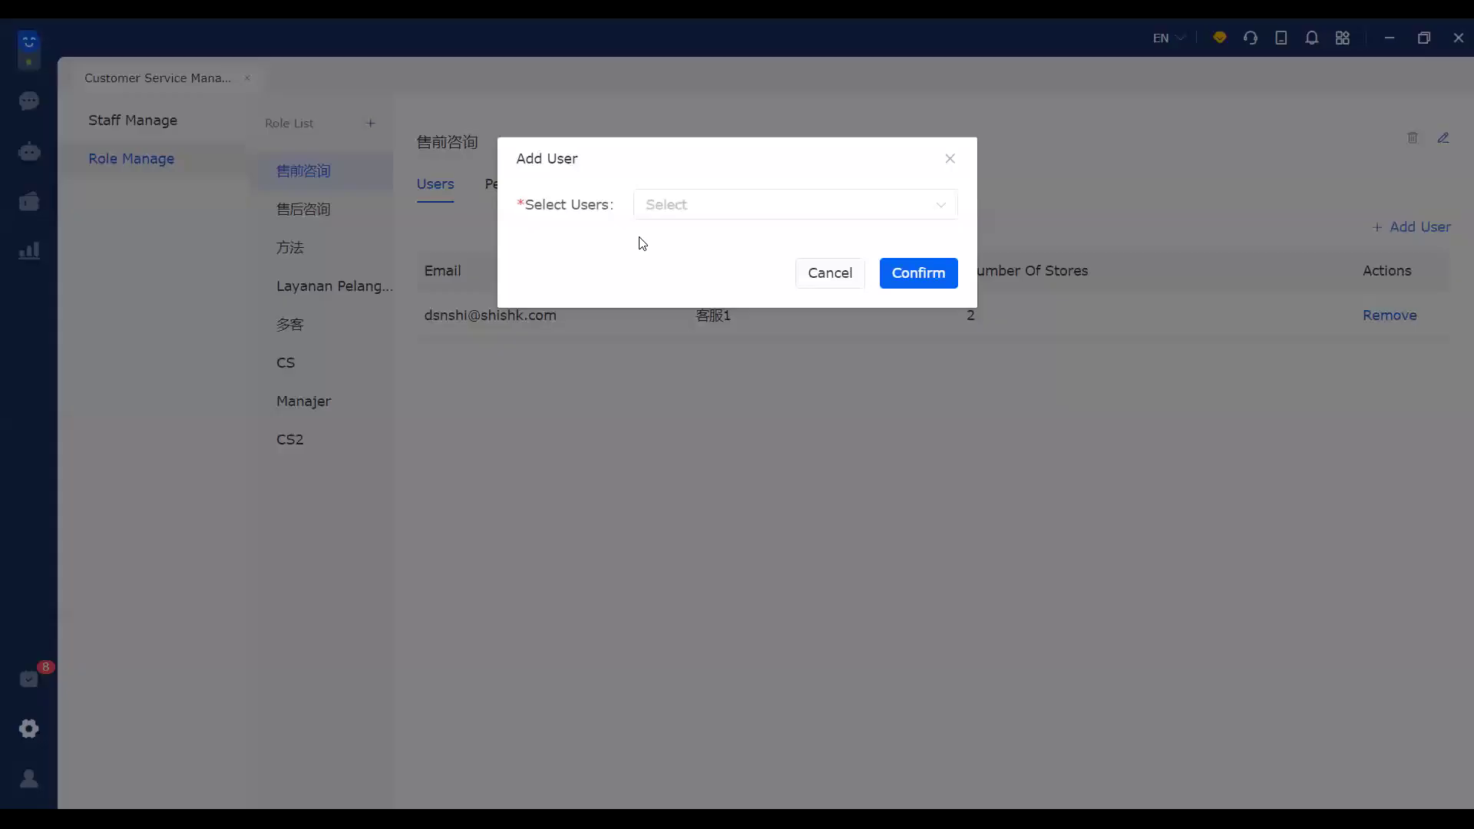
click(949, 159)
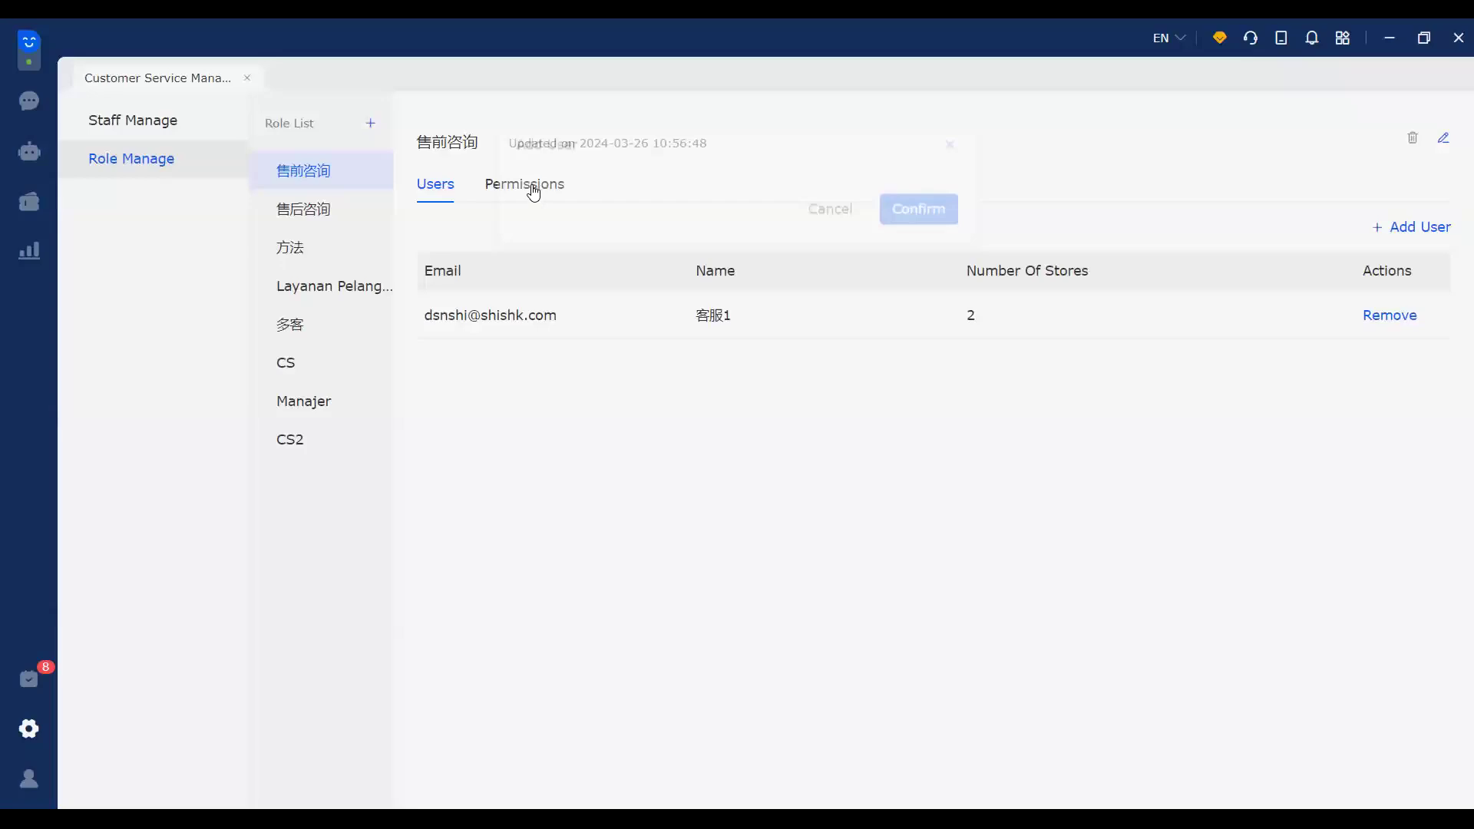
Step: Review the 售前咨询 role's Permissions list of business, after-sales and AI chatbot permissions
click(533, 188)
scroll(729, 495, down, 4)
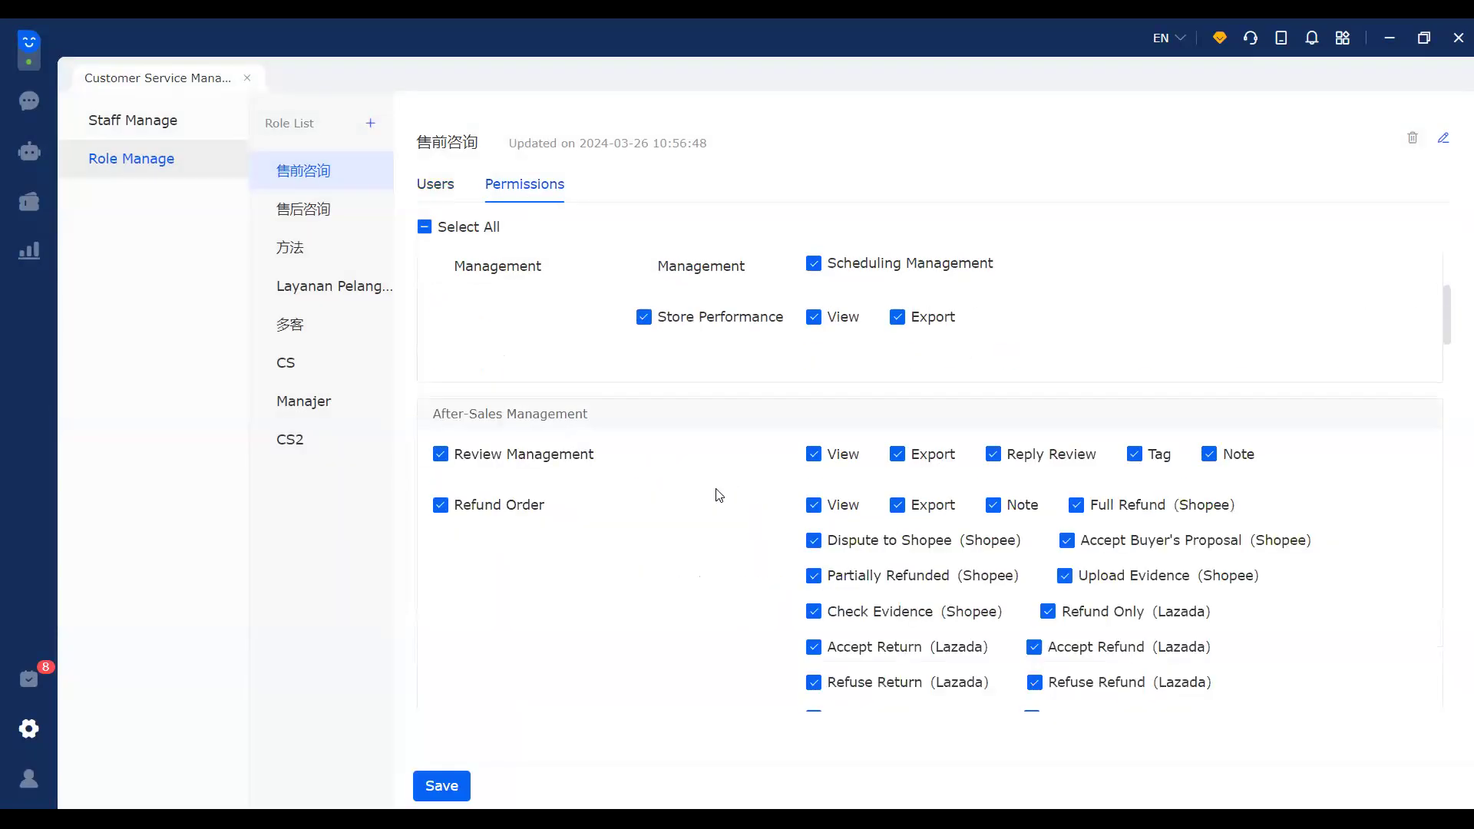
scroll(545, 552, down, 6)
scroll(545, 553, down, 5)
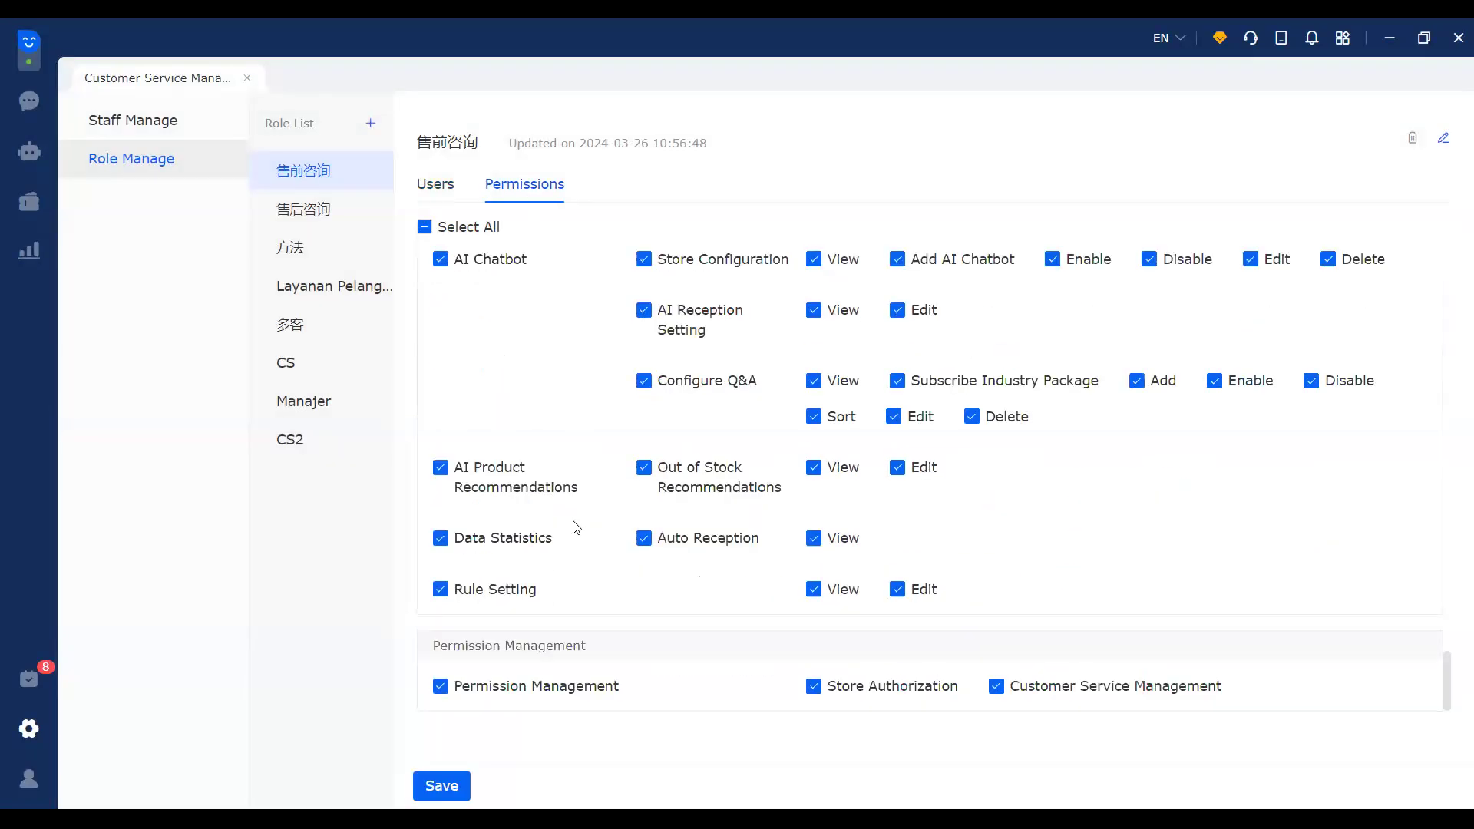
scroll(572, 514, up, 5)
scroll(589, 482, up, 6)
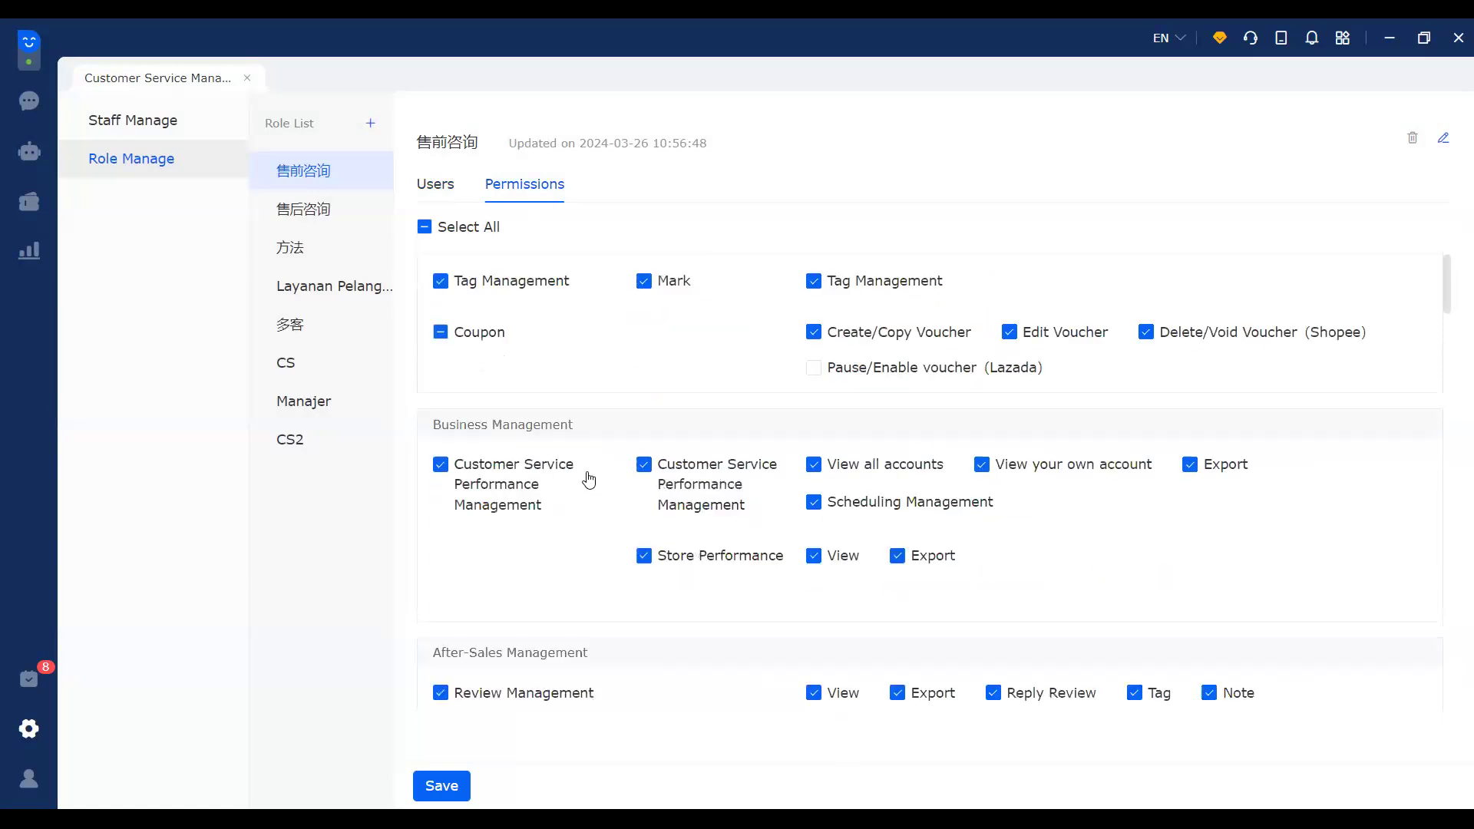
scroll(588, 480, up, 1)
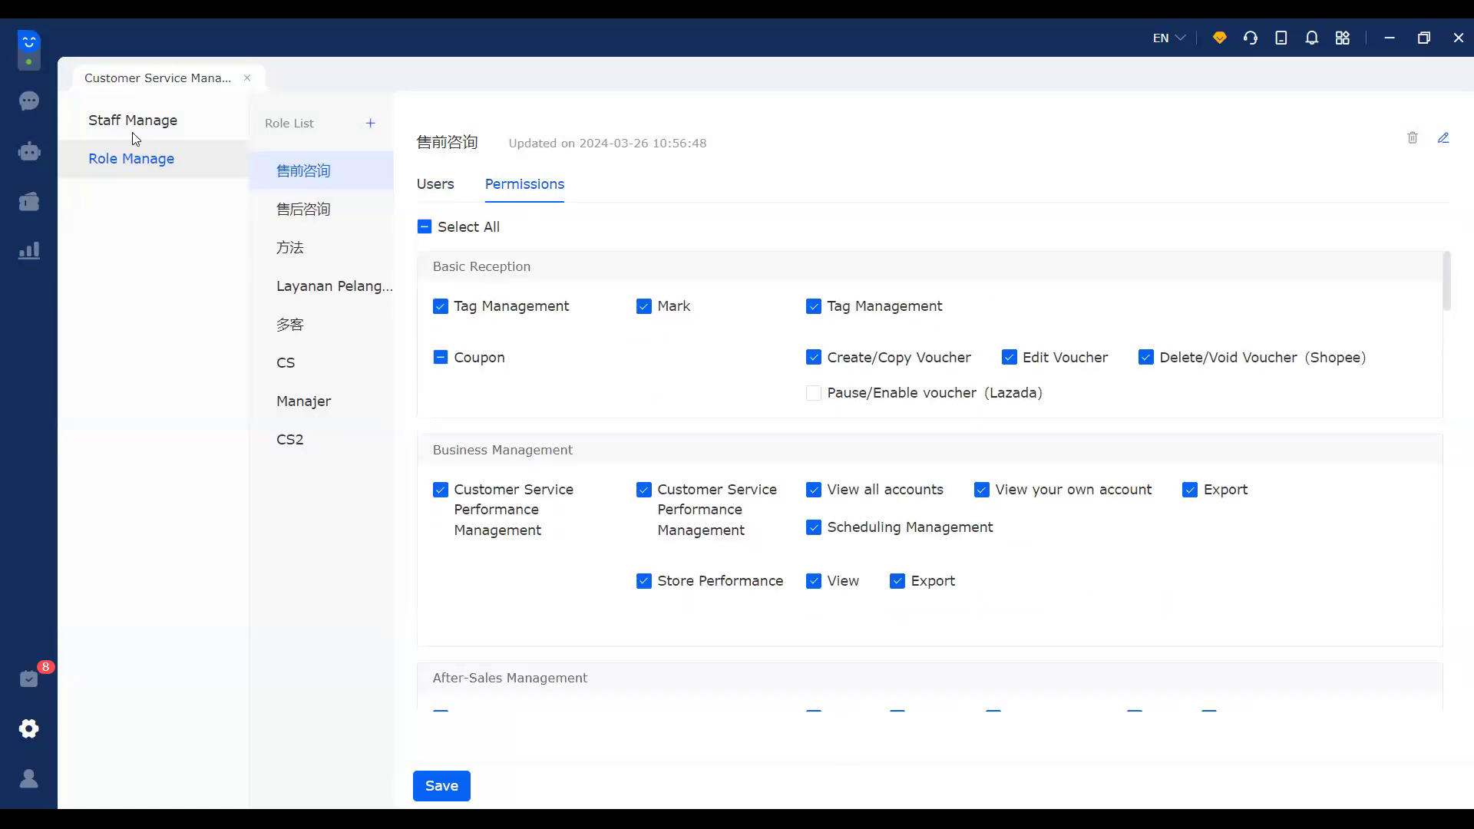
Step: Return to Chat Reception Settings via the gear icon's Settings/Service panel
click(29, 729)
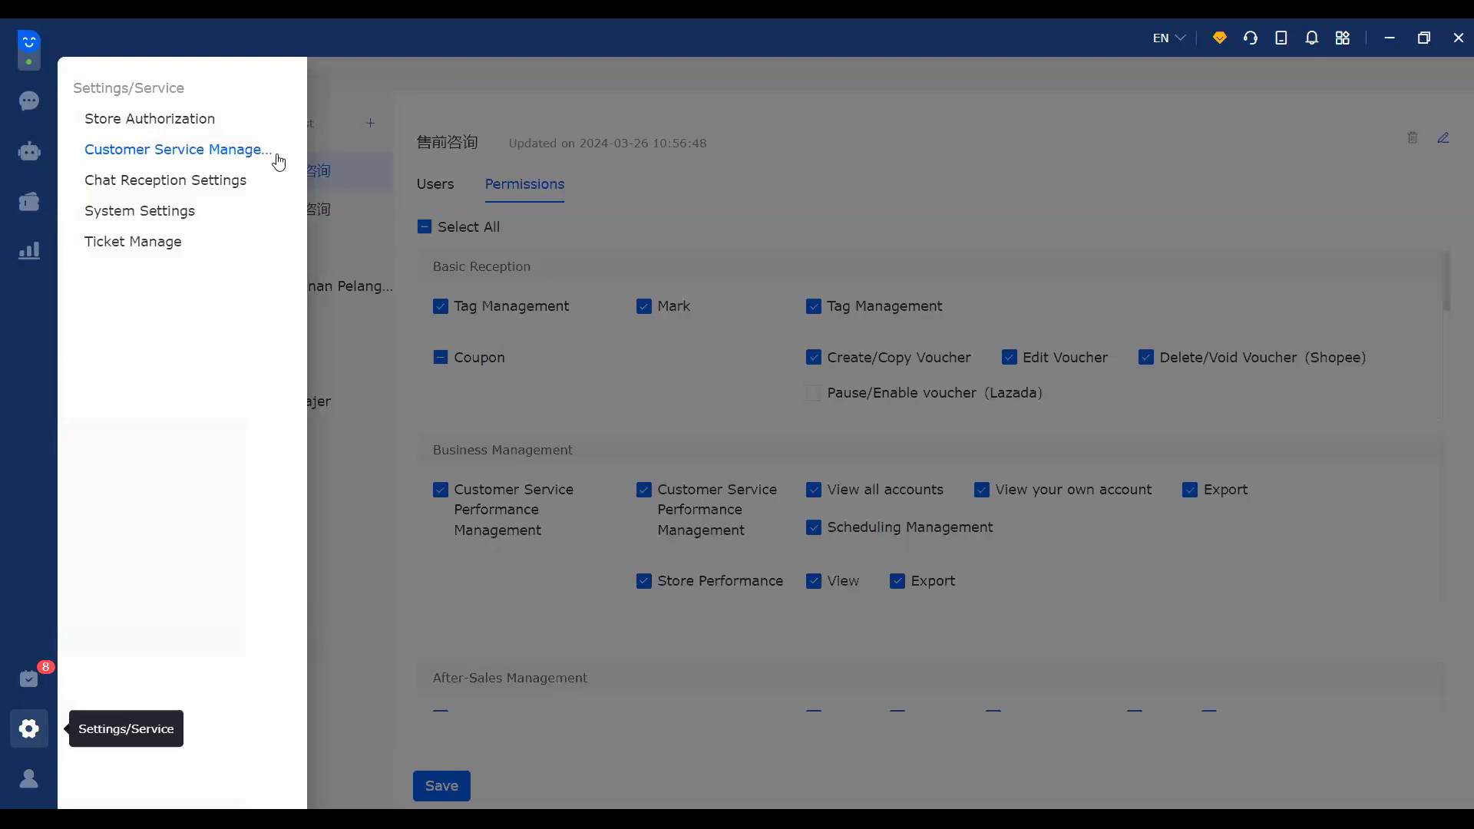
click(741, 358)
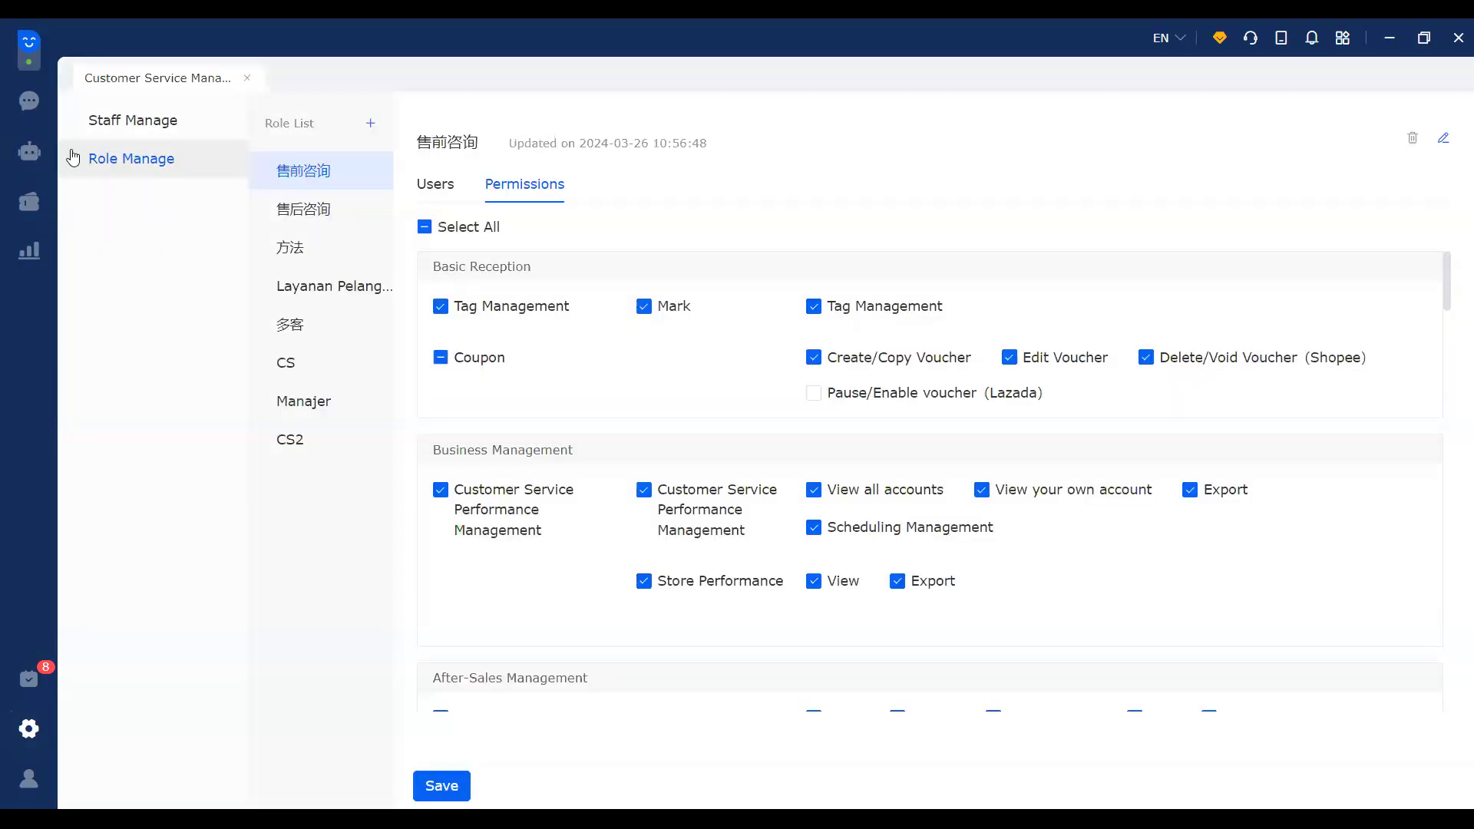
click(29, 728)
click(164, 178)
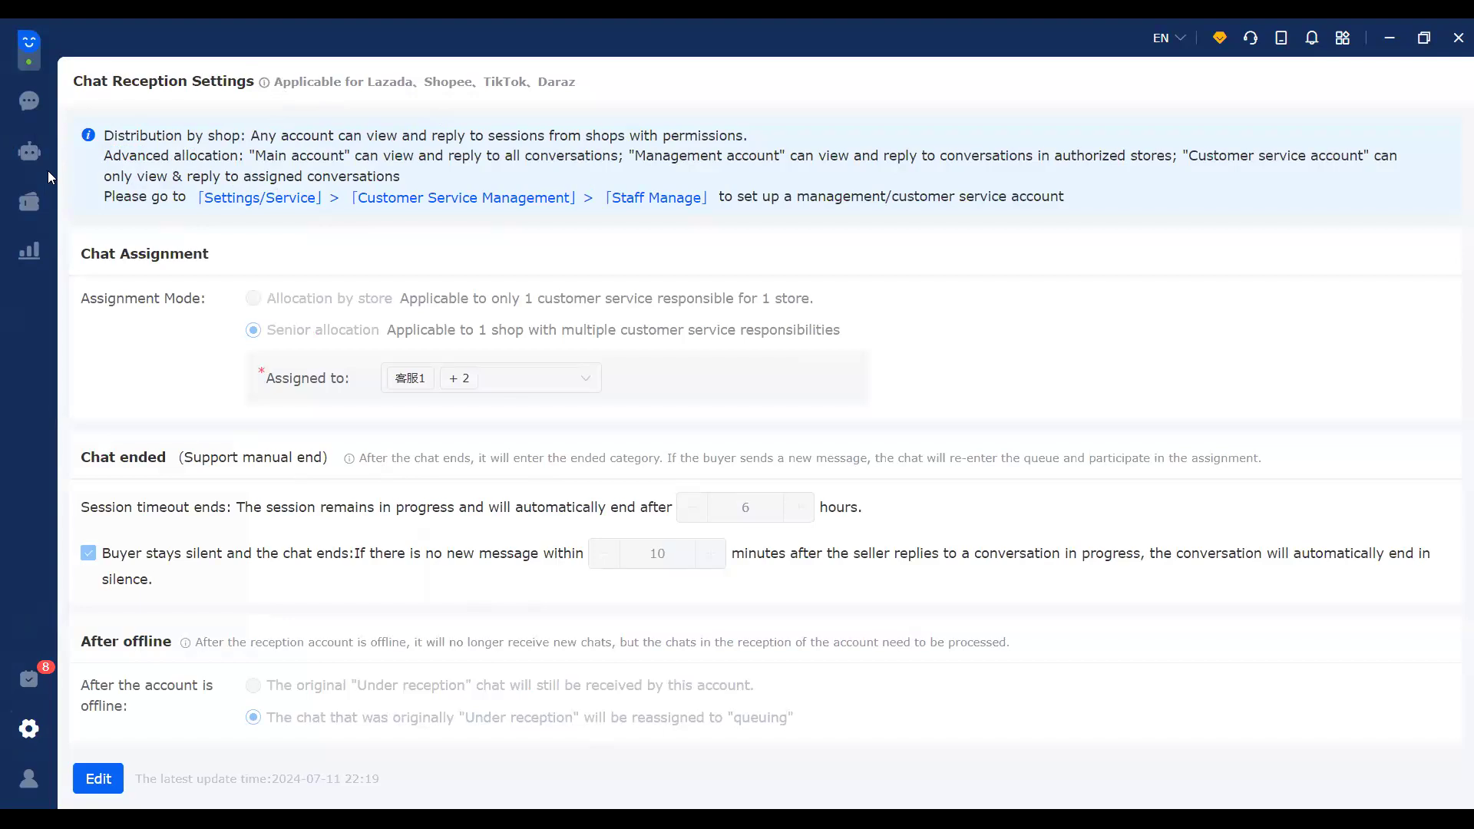
Step: Return to the chat inbox, then show the Marketing/Tools and auto rules menu
click(31, 100)
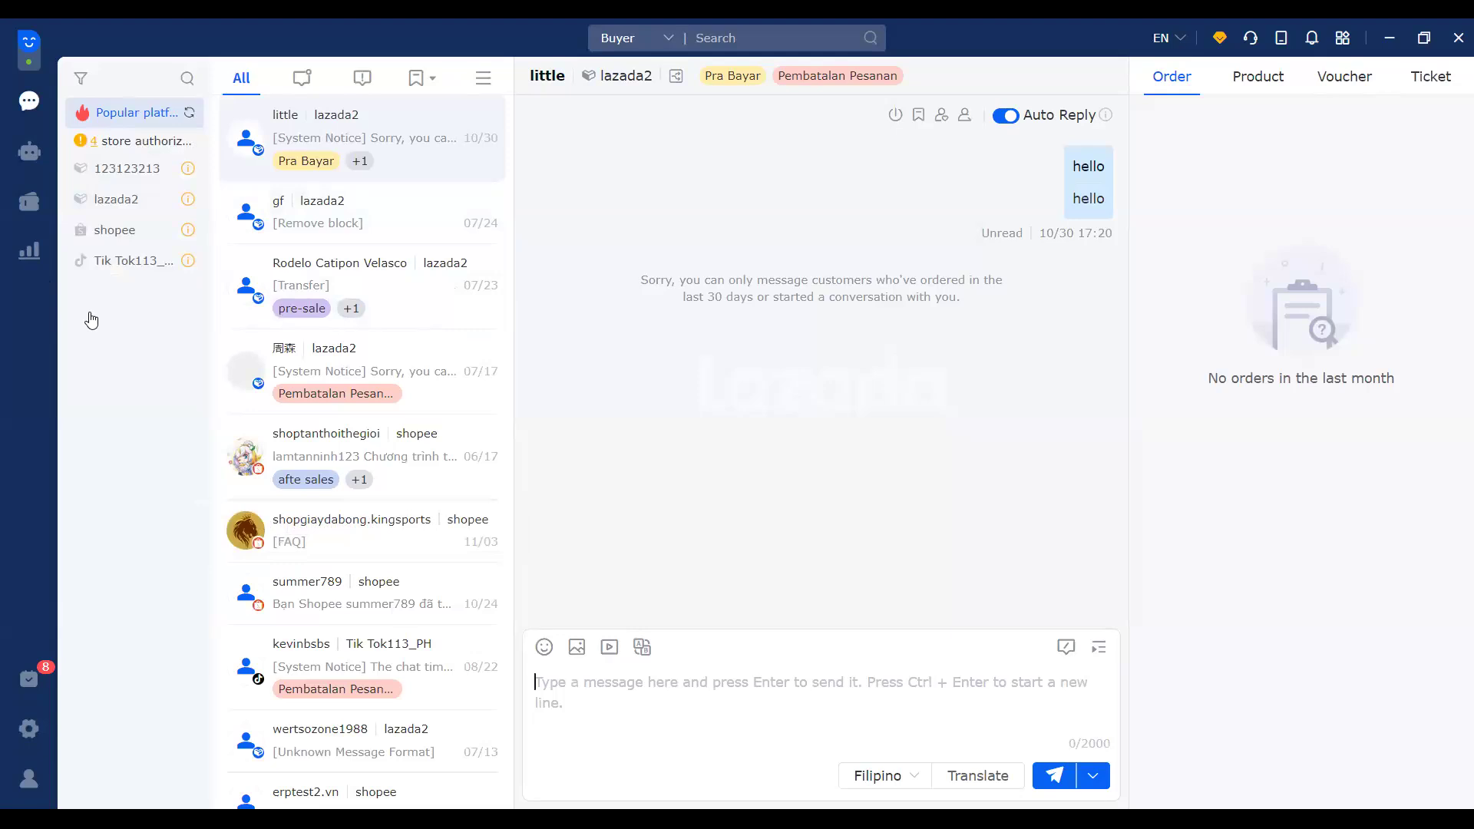
click(27, 204)
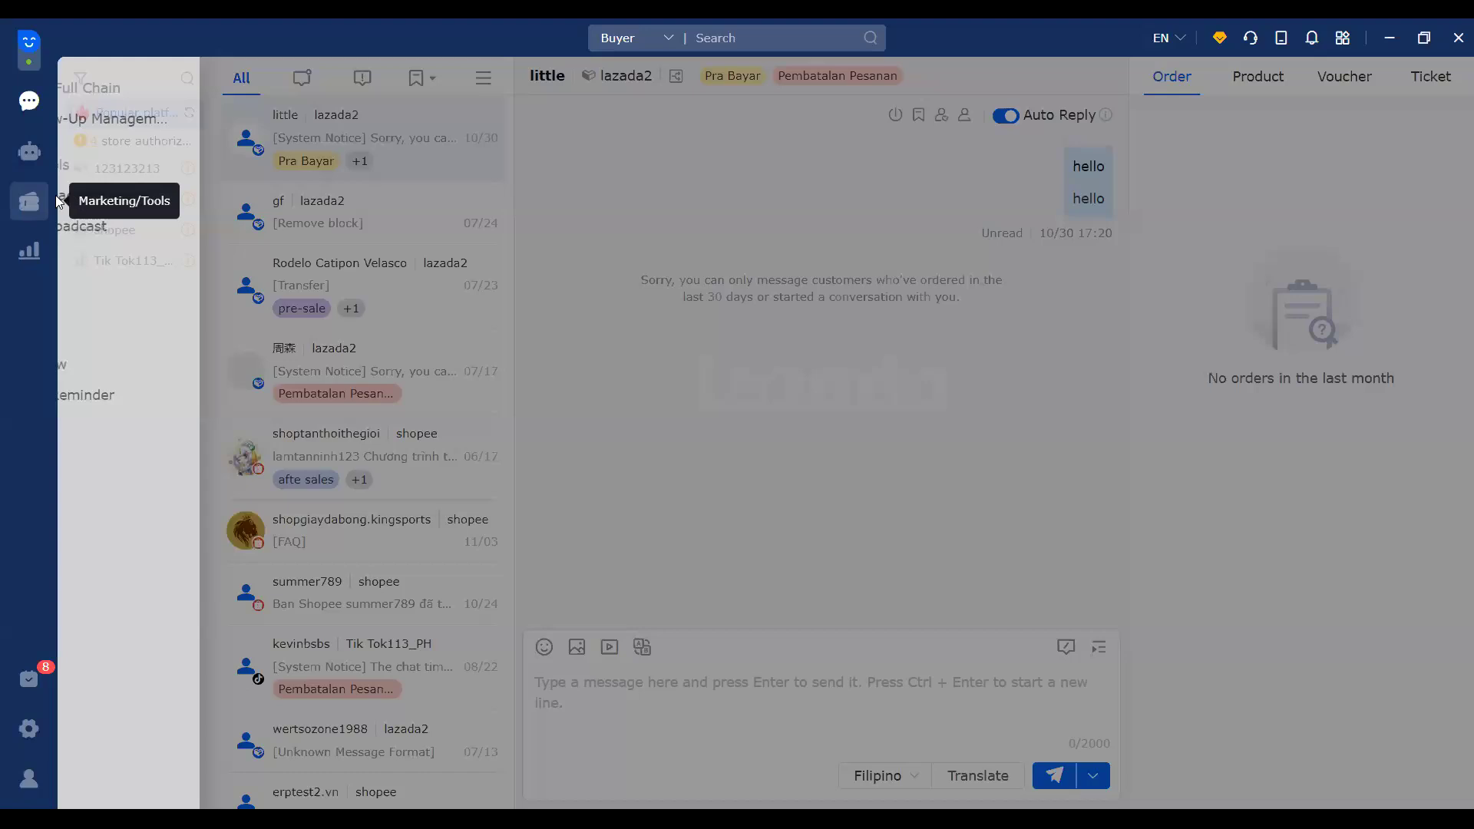
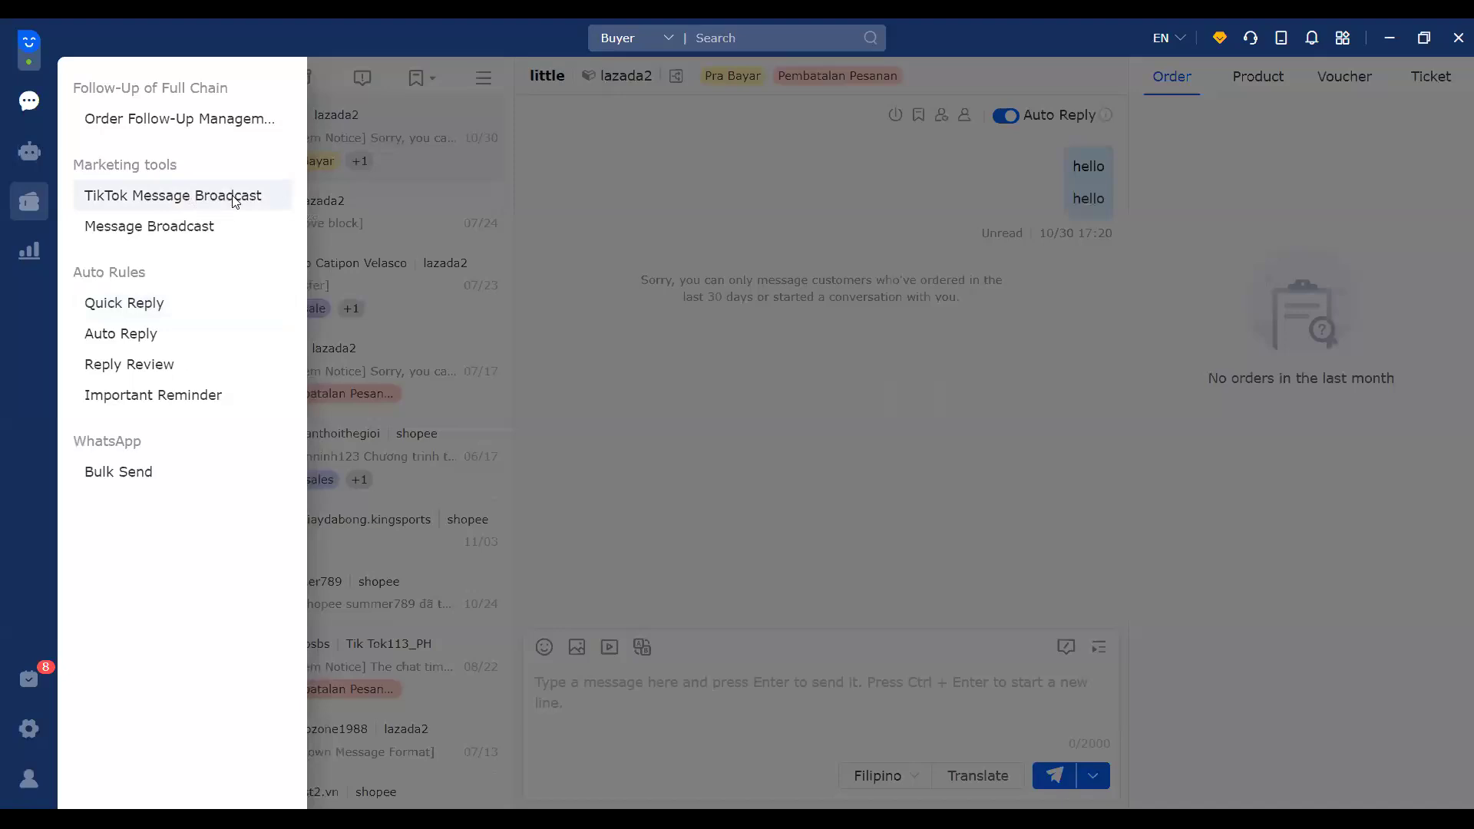
Step: Open TikTok Message Broadcast from the Marketing/Tools menu, showing an empty list with 0/3,000 sends used
click(132, 187)
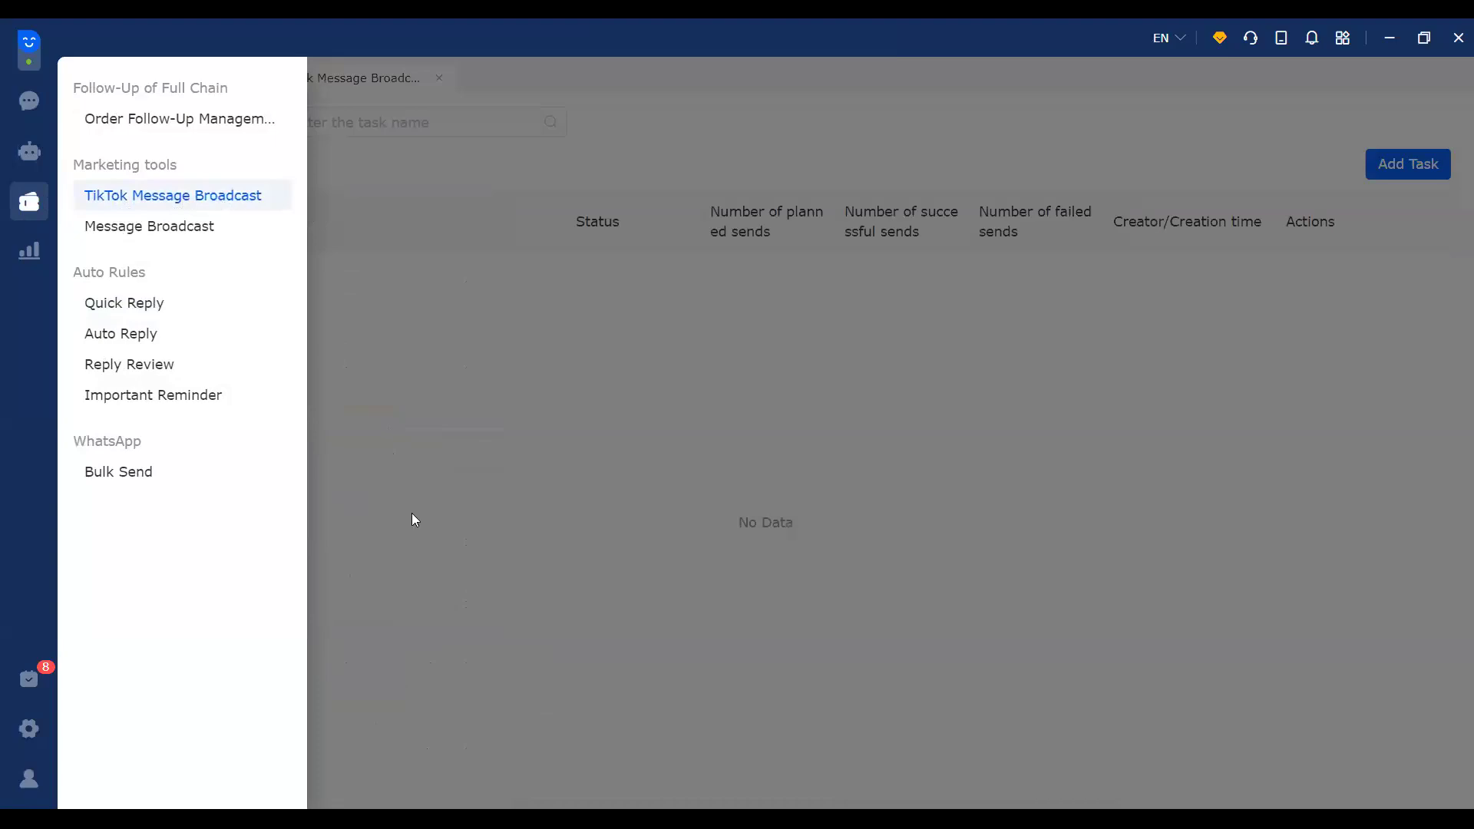
click(585, 473)
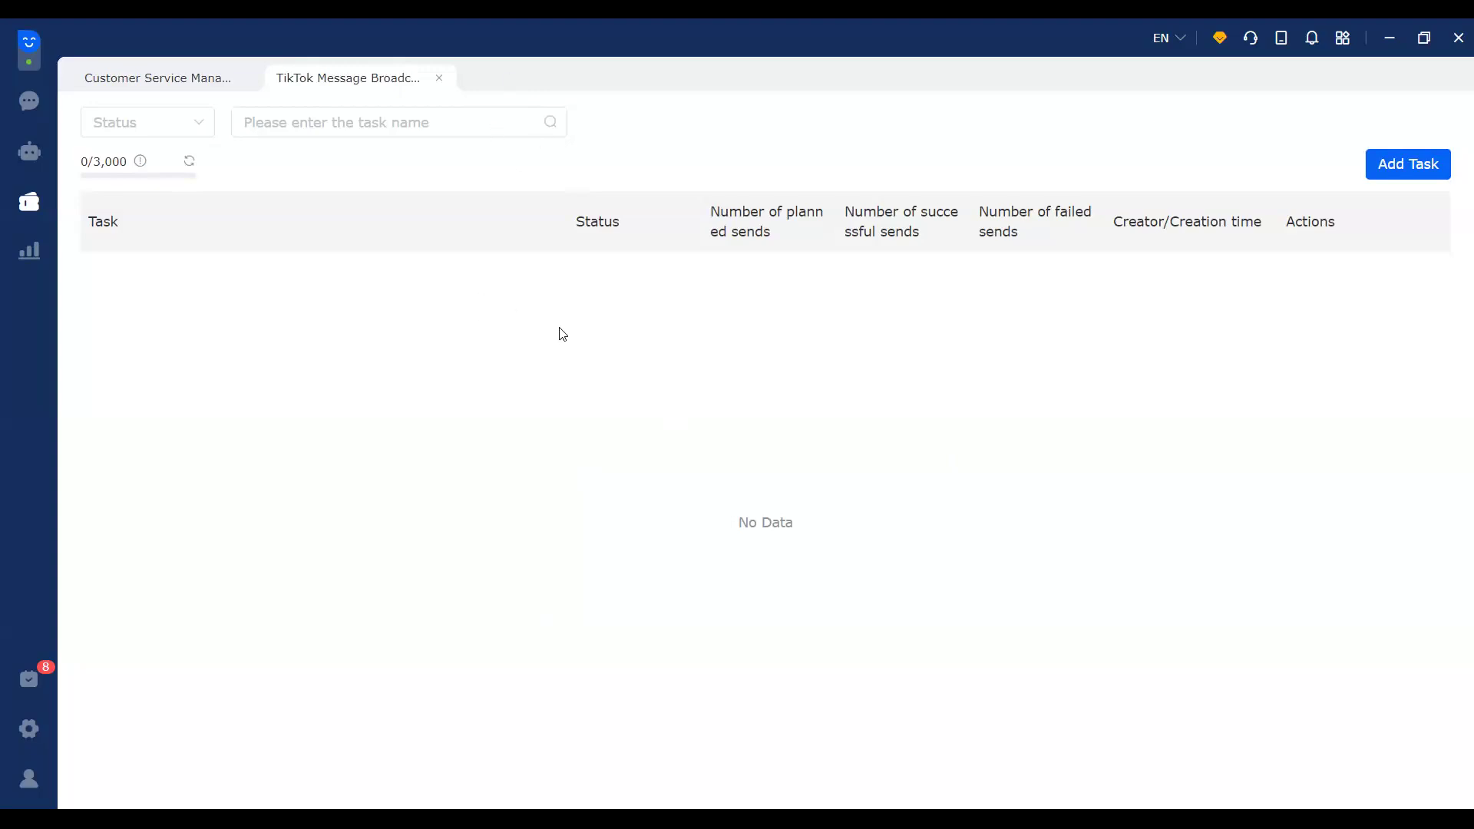
Step: Add a broadcast task named '8.8 big sale' with recipients chosen by buyer tags
click(1407, 176)
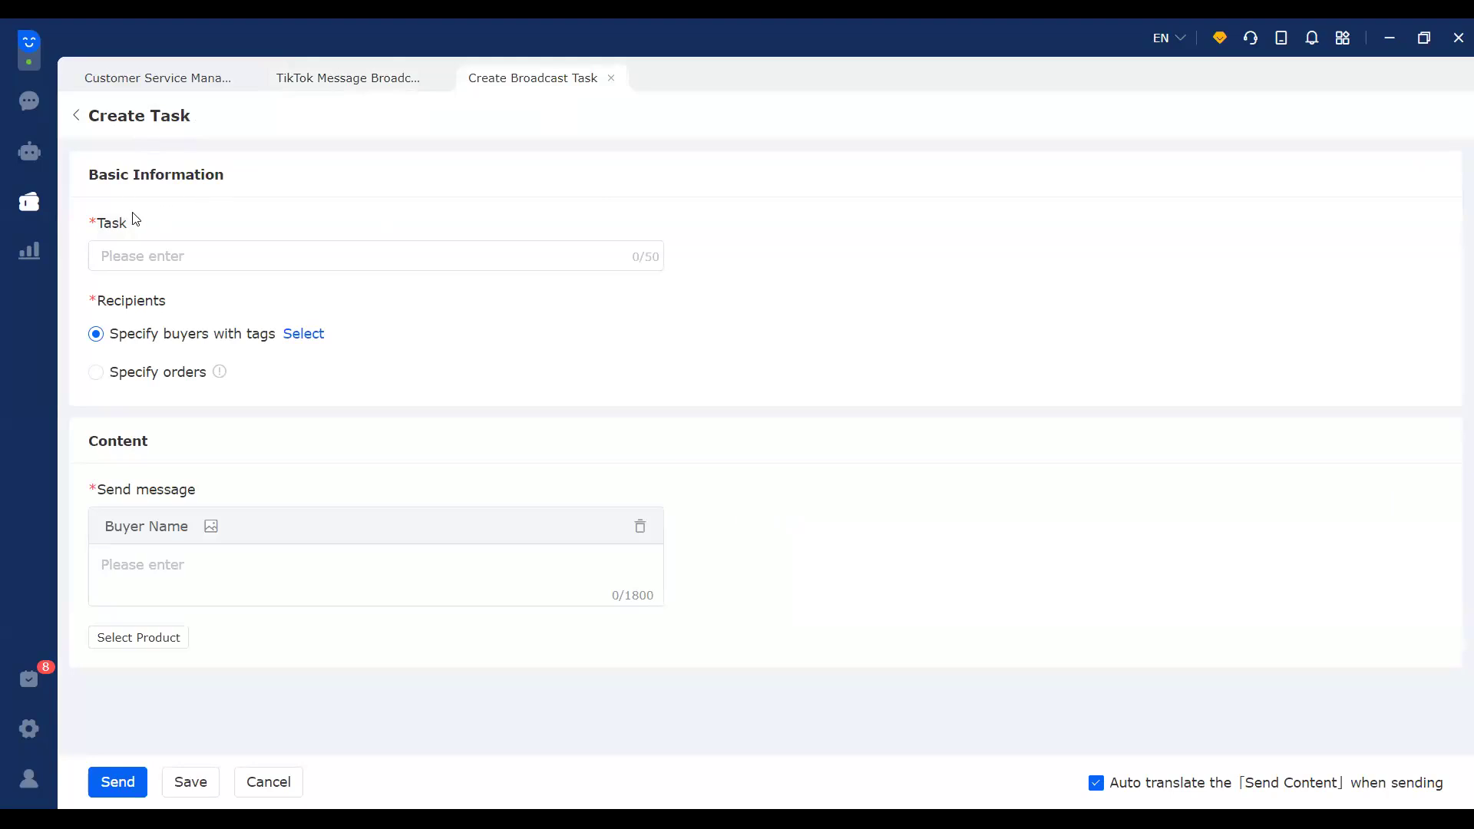
click(189, 259)
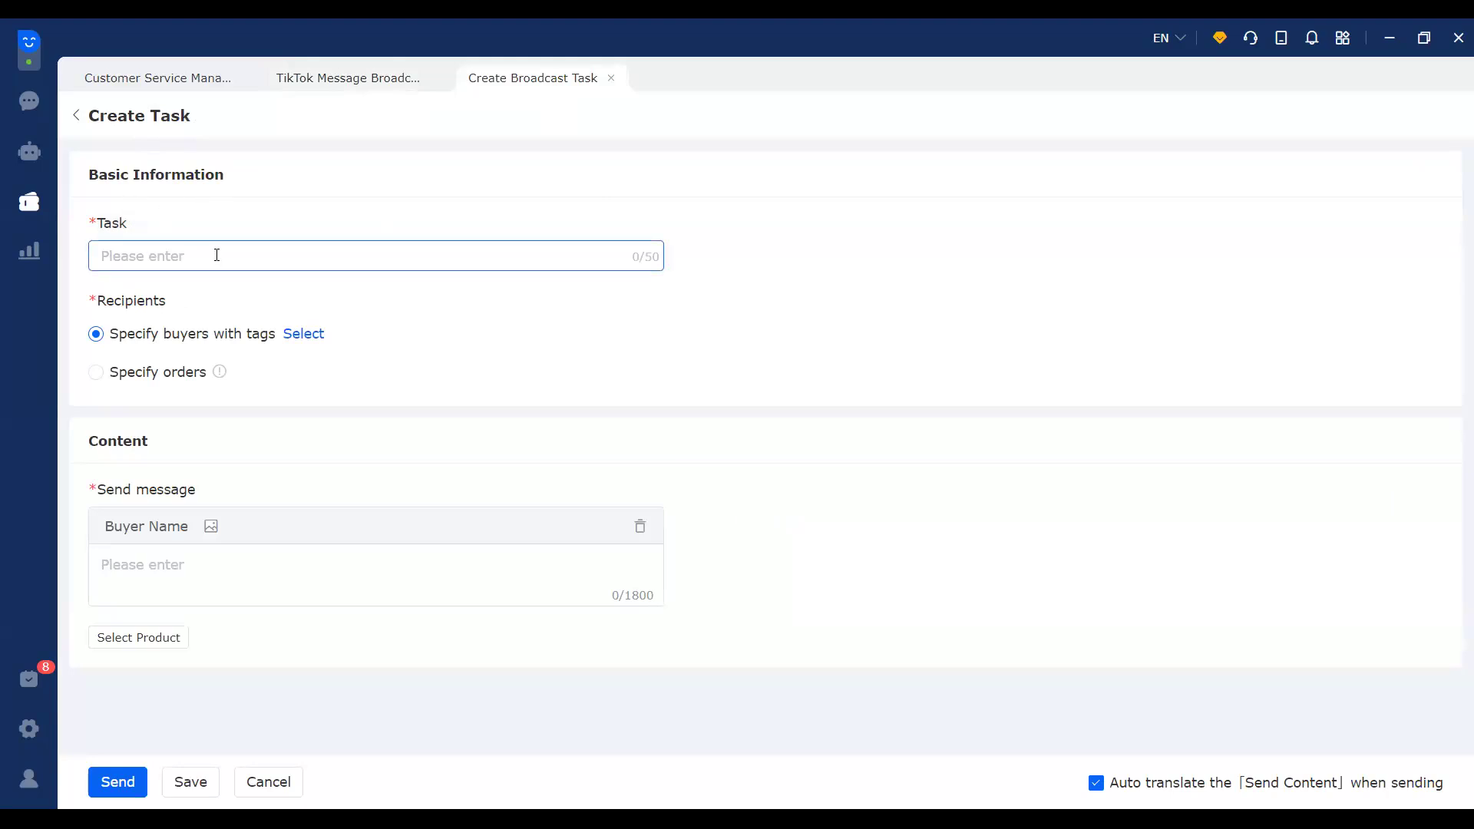
text(bigs)
key(BackSpace)
text(sale)
key(Home)
text(8.8)
click(113, 382)
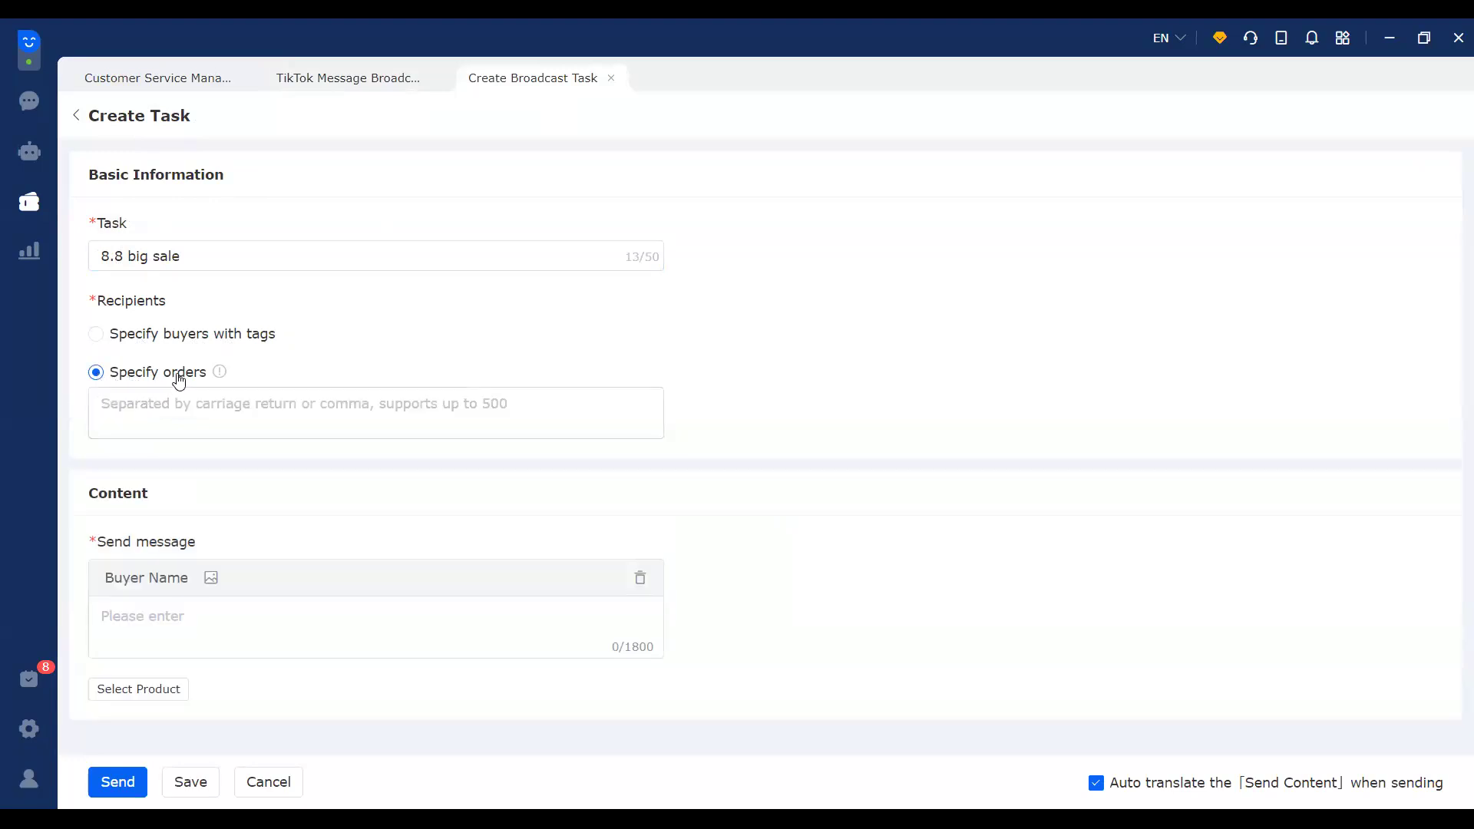
click(98, 335)
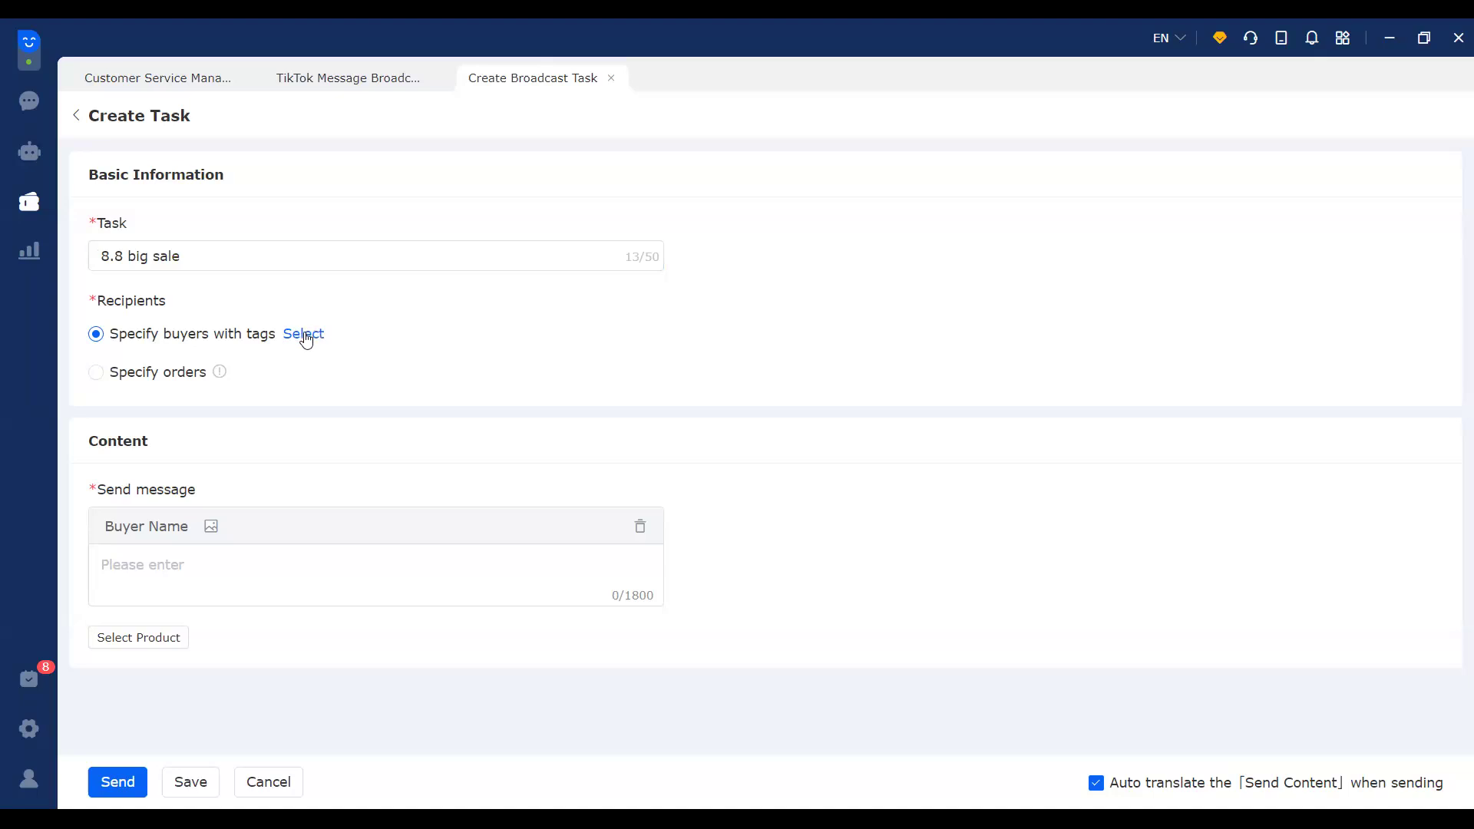
Step: Tick the one Tik Tok113_PH buyer in the buyer picker, checking the store and tag filters
click(305, 335)
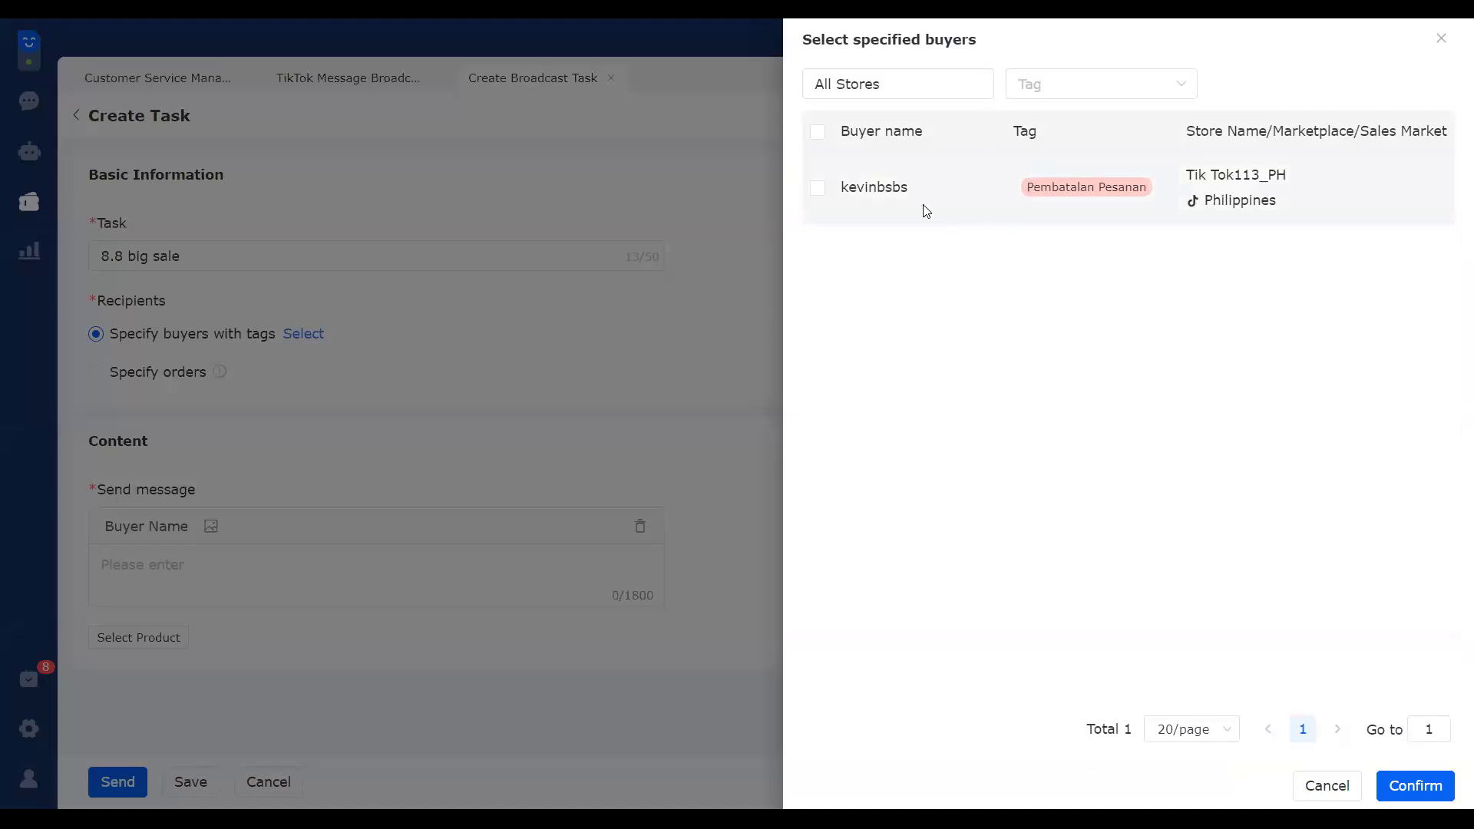
click(897, 184)
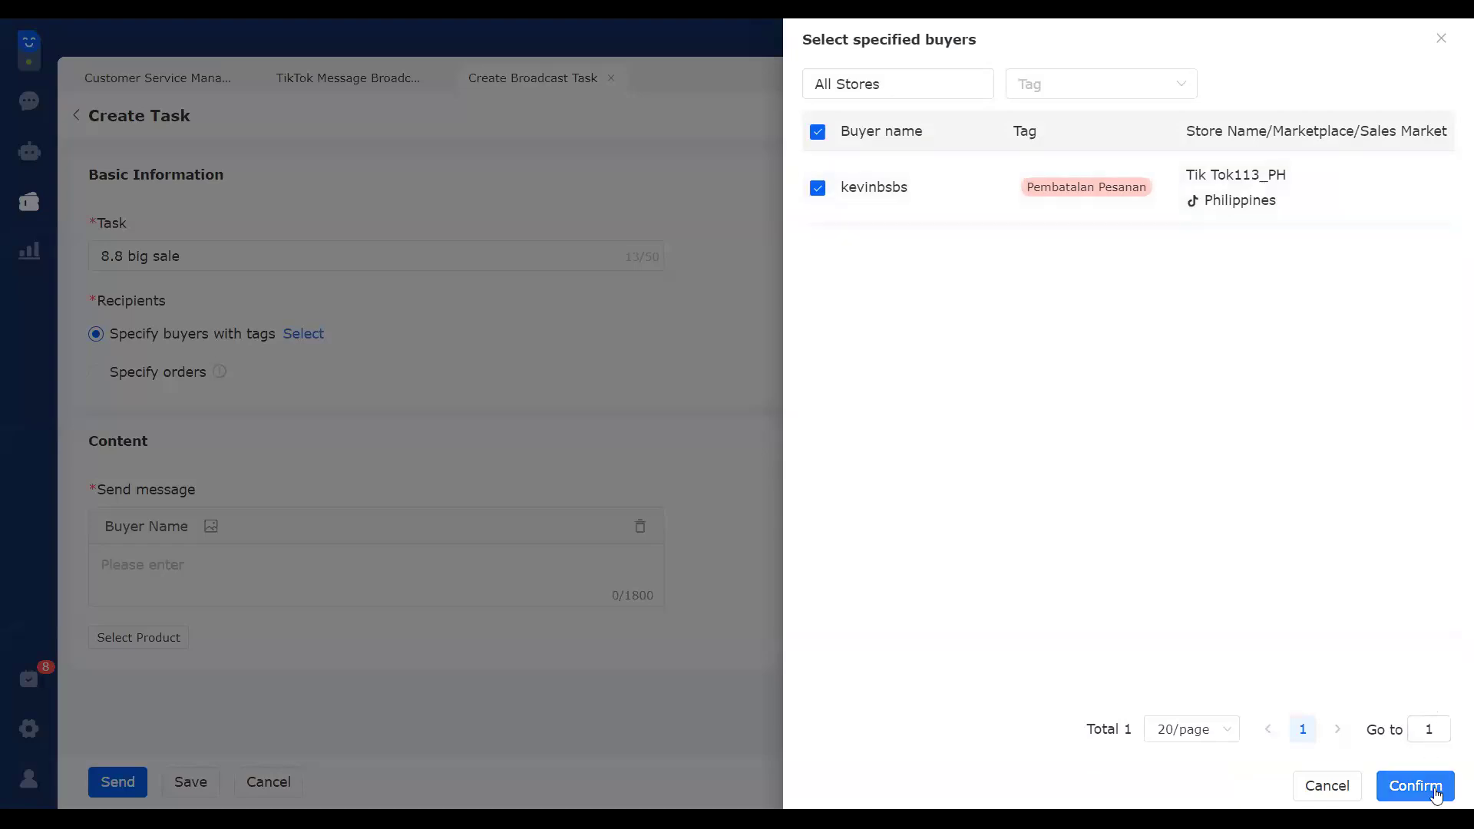
click(960, 91)
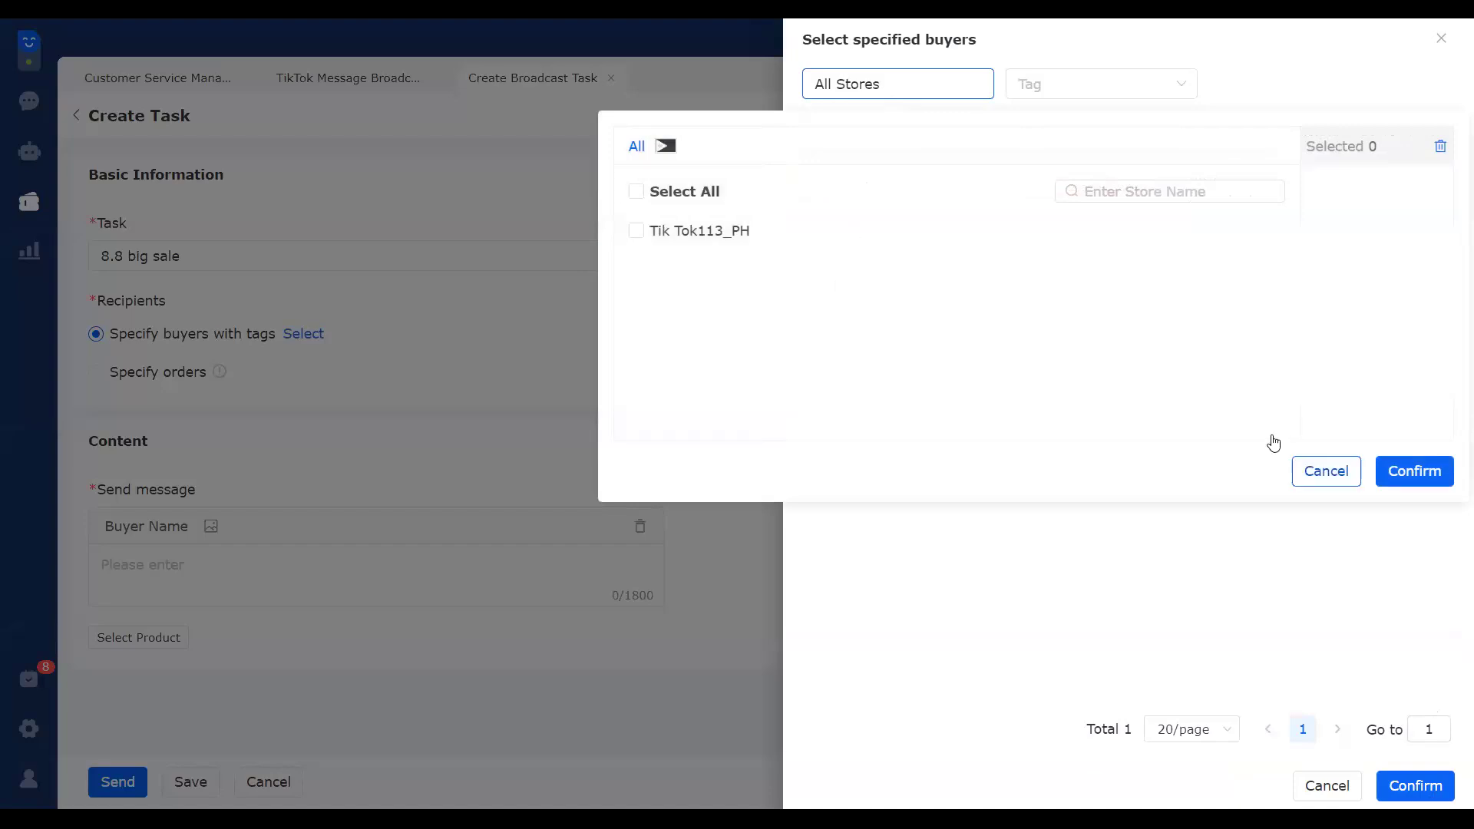
click(1174, 90)
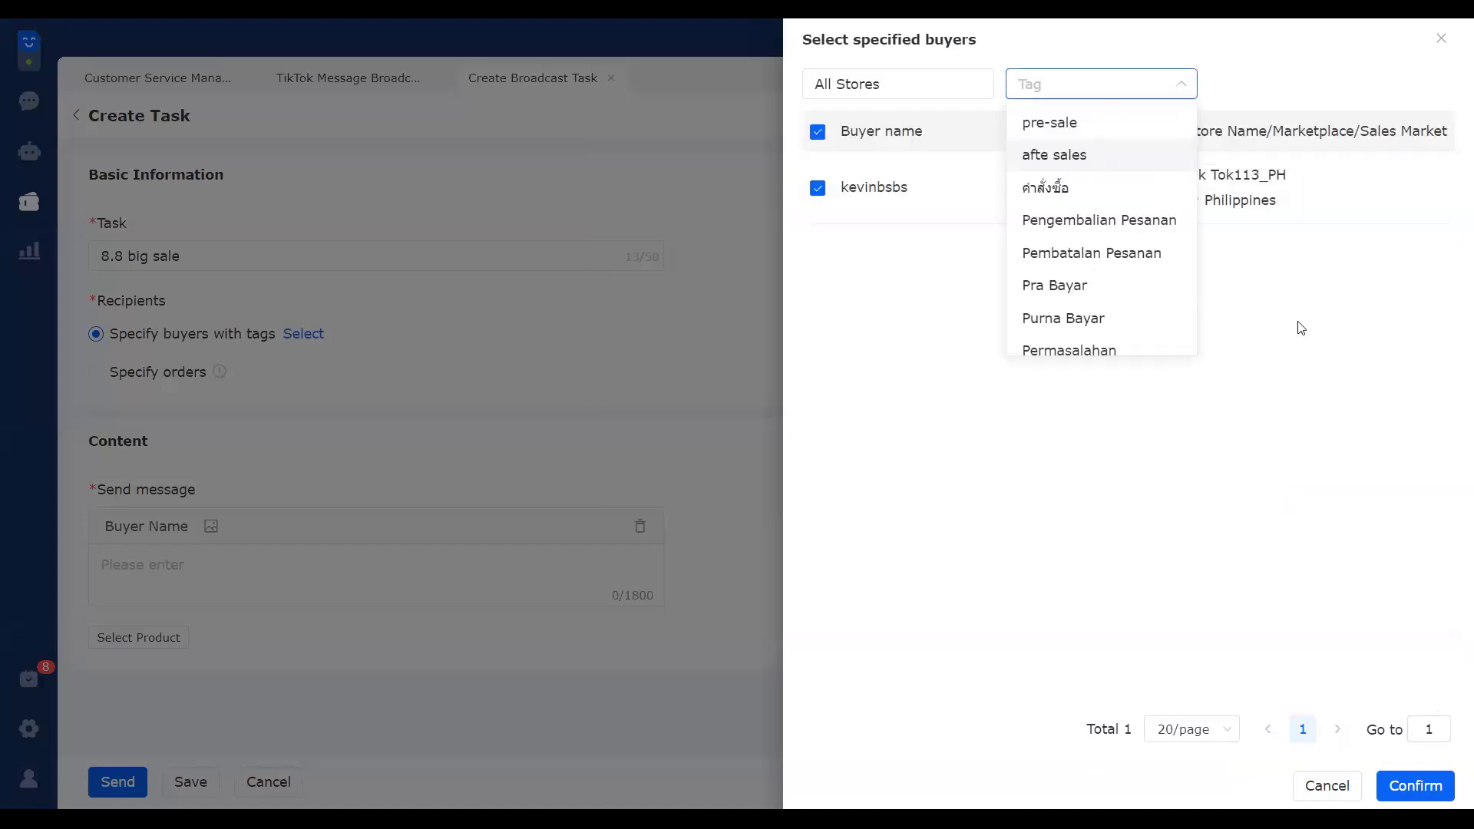
click(1359, 700)
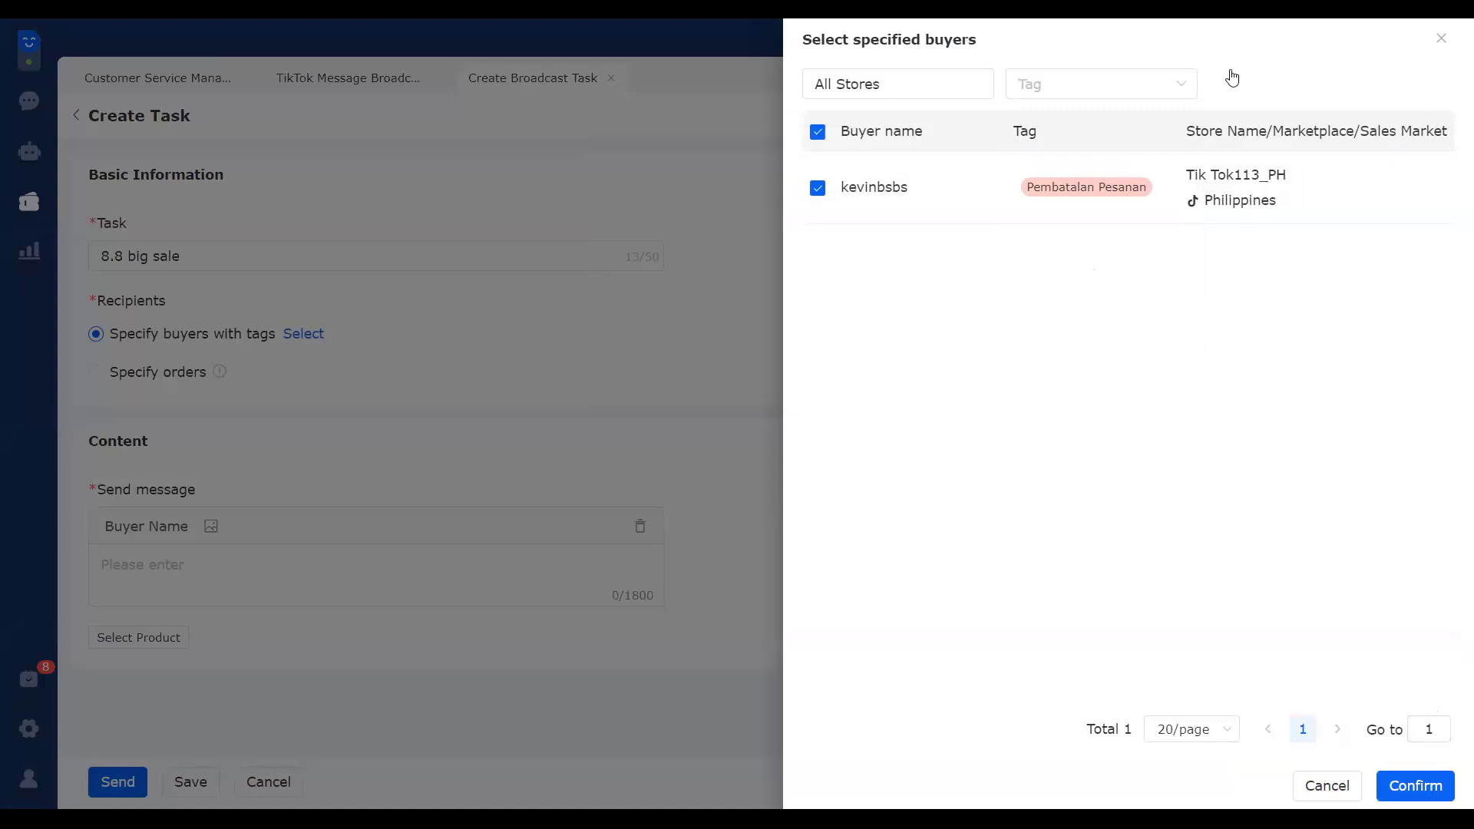
Step: After briefly trying Specify orders, confirm the single tagged buyer, so Recipients shows 1 person selected
click(567, 312)
click(121, 375)
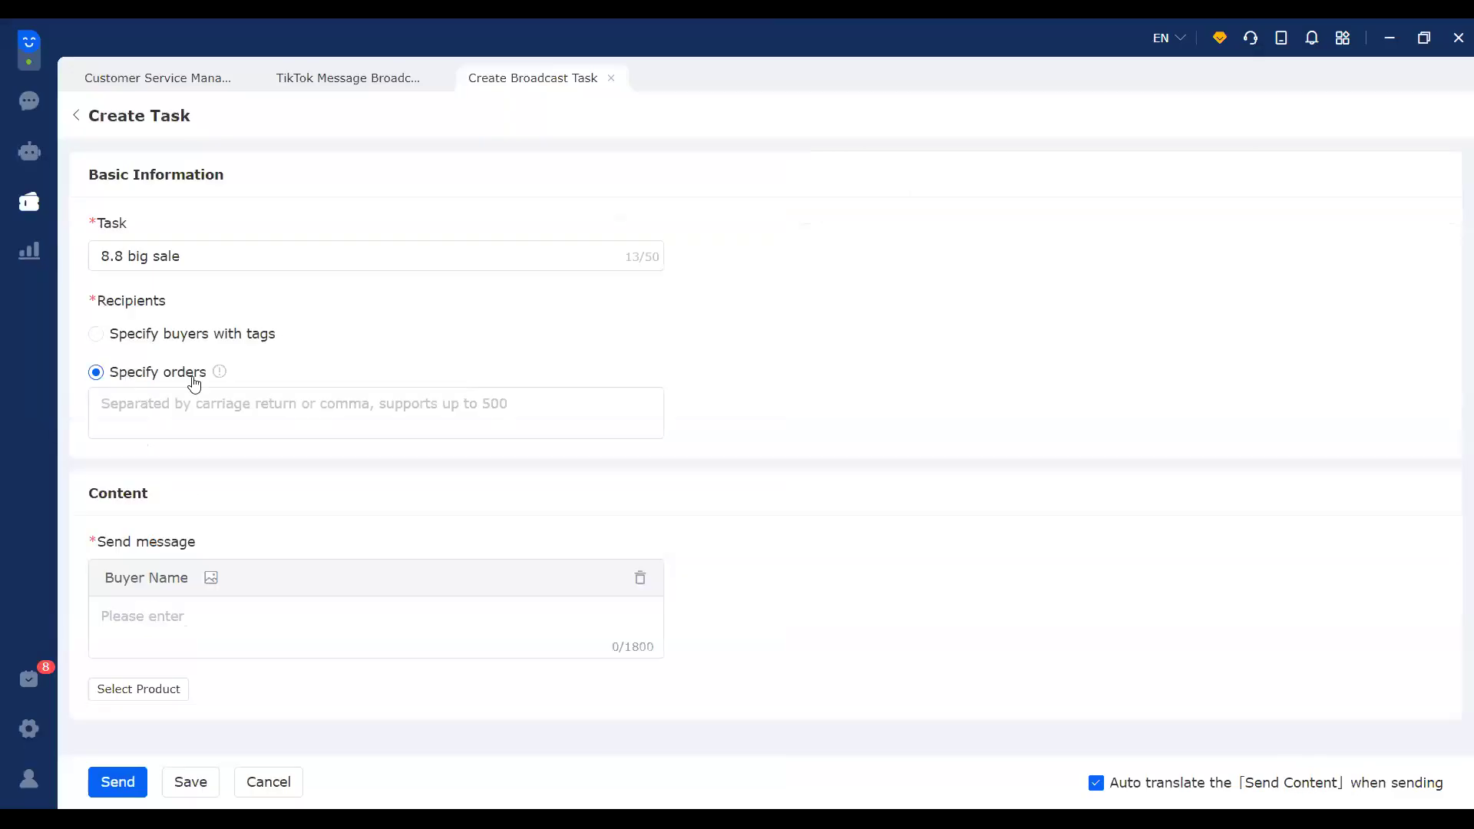
mouse_move(220, 378)
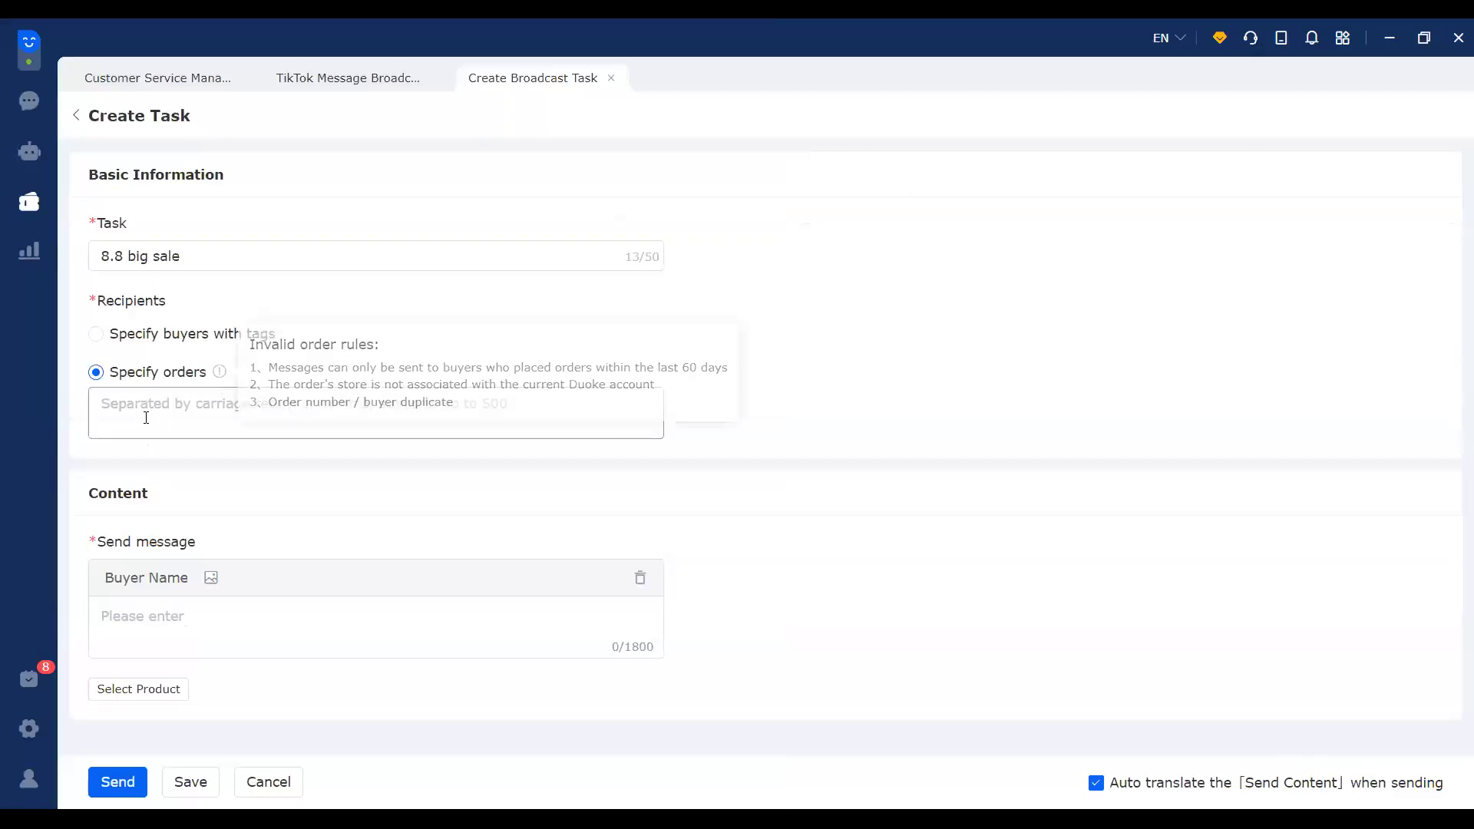
click(172, 401)
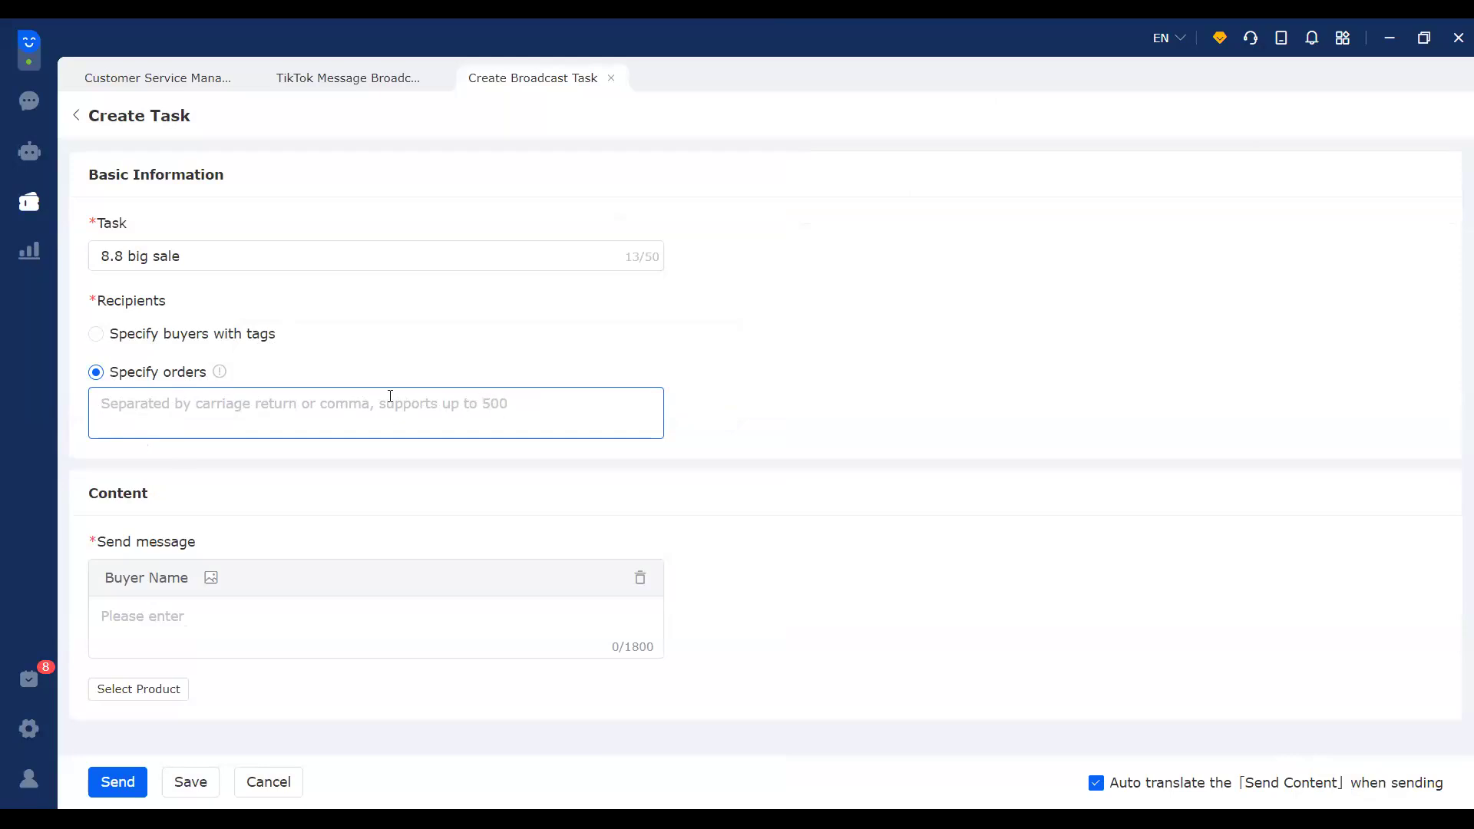
click(124, 339)
click(318, 335)
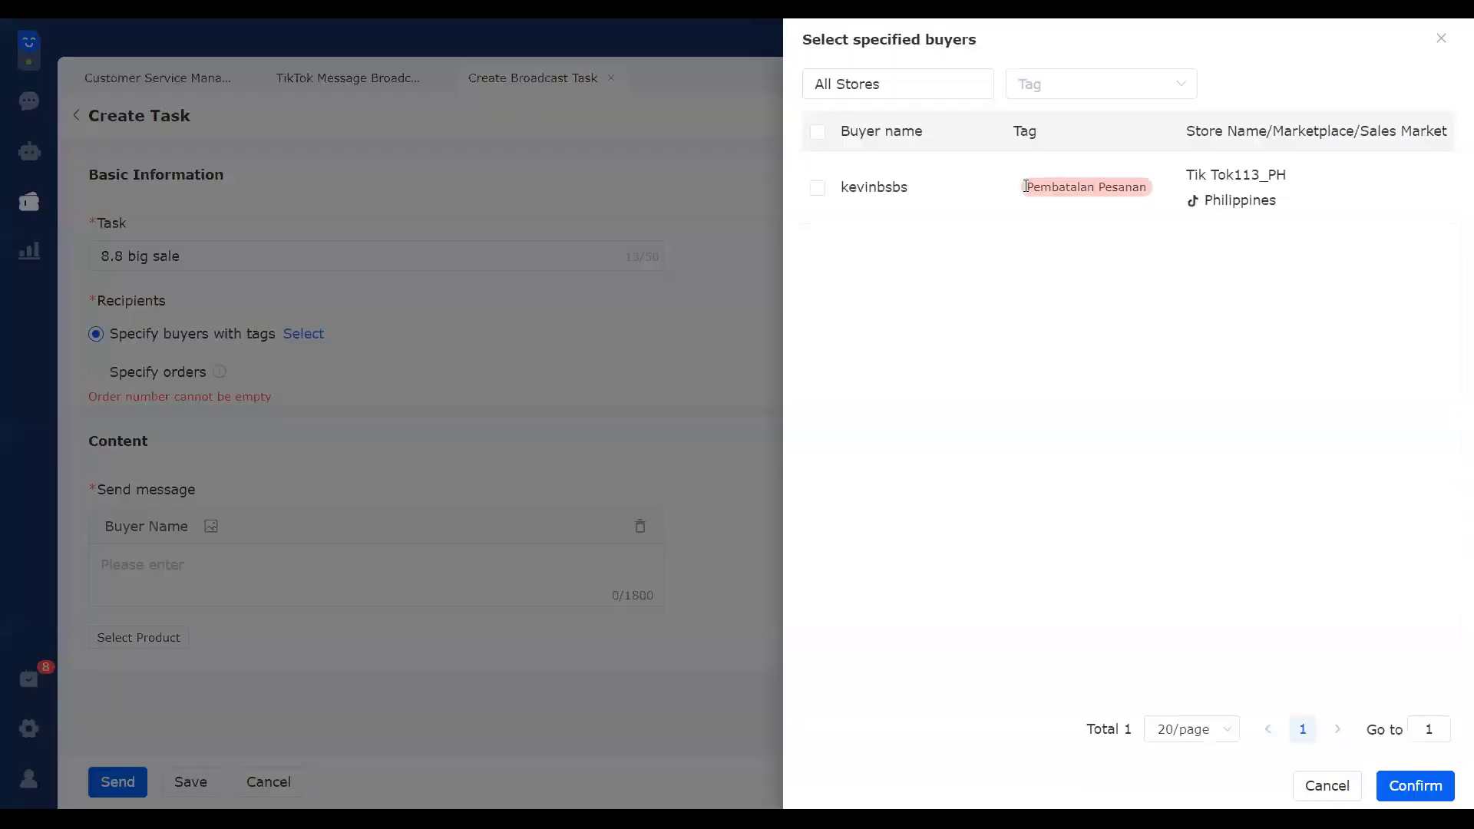
click(817, 188)
click(1421, 783)
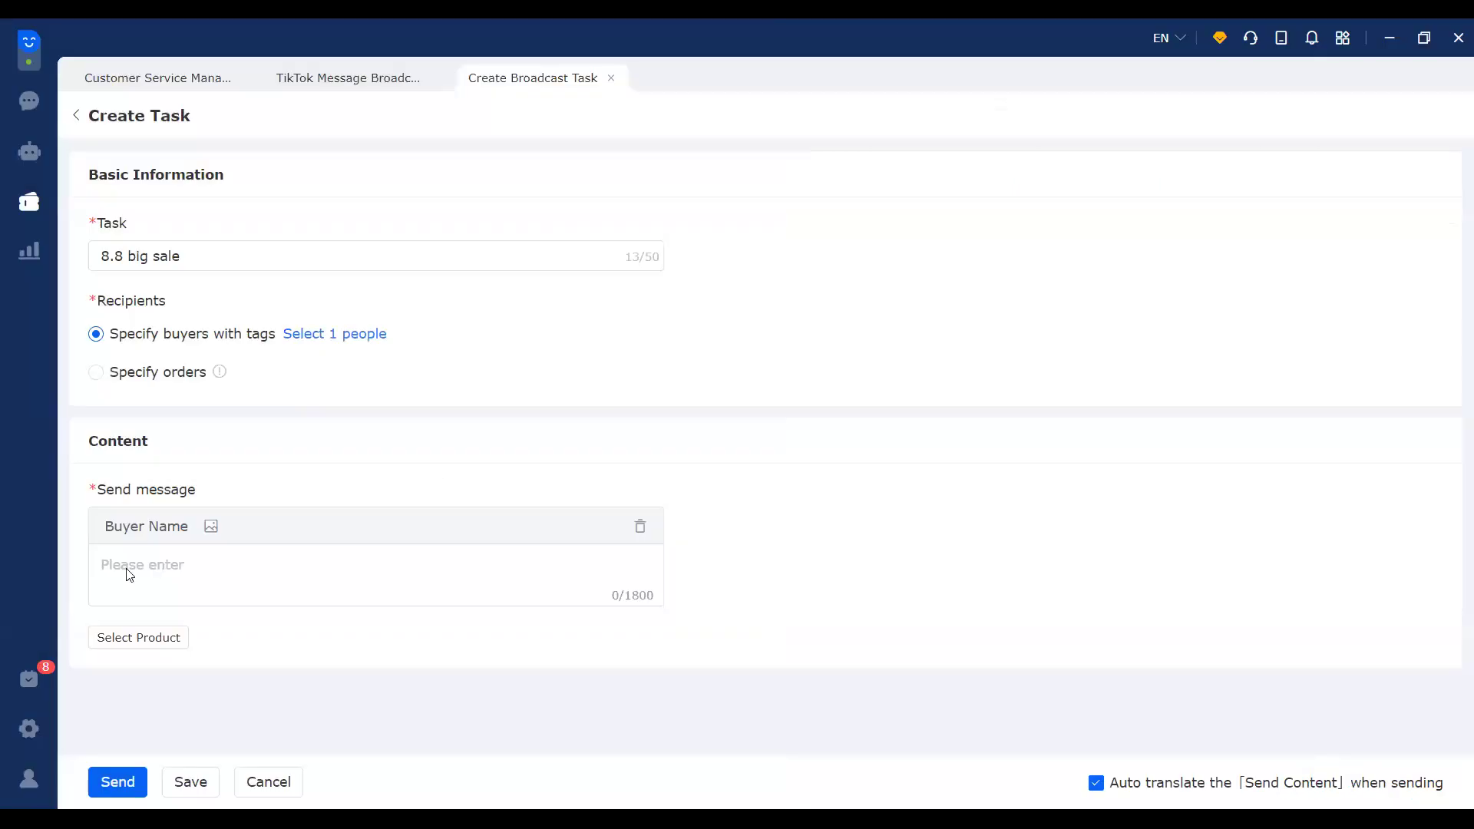
Step: Write the message 'hello, [Buyer Name] !the 8.8 big sale is coming,we will have a big sale'
click(129, 574)
click(167, 528)
key(Home)
text(hello)
text(,)
key(End)
text(!the 8.8 big sale is coming,)
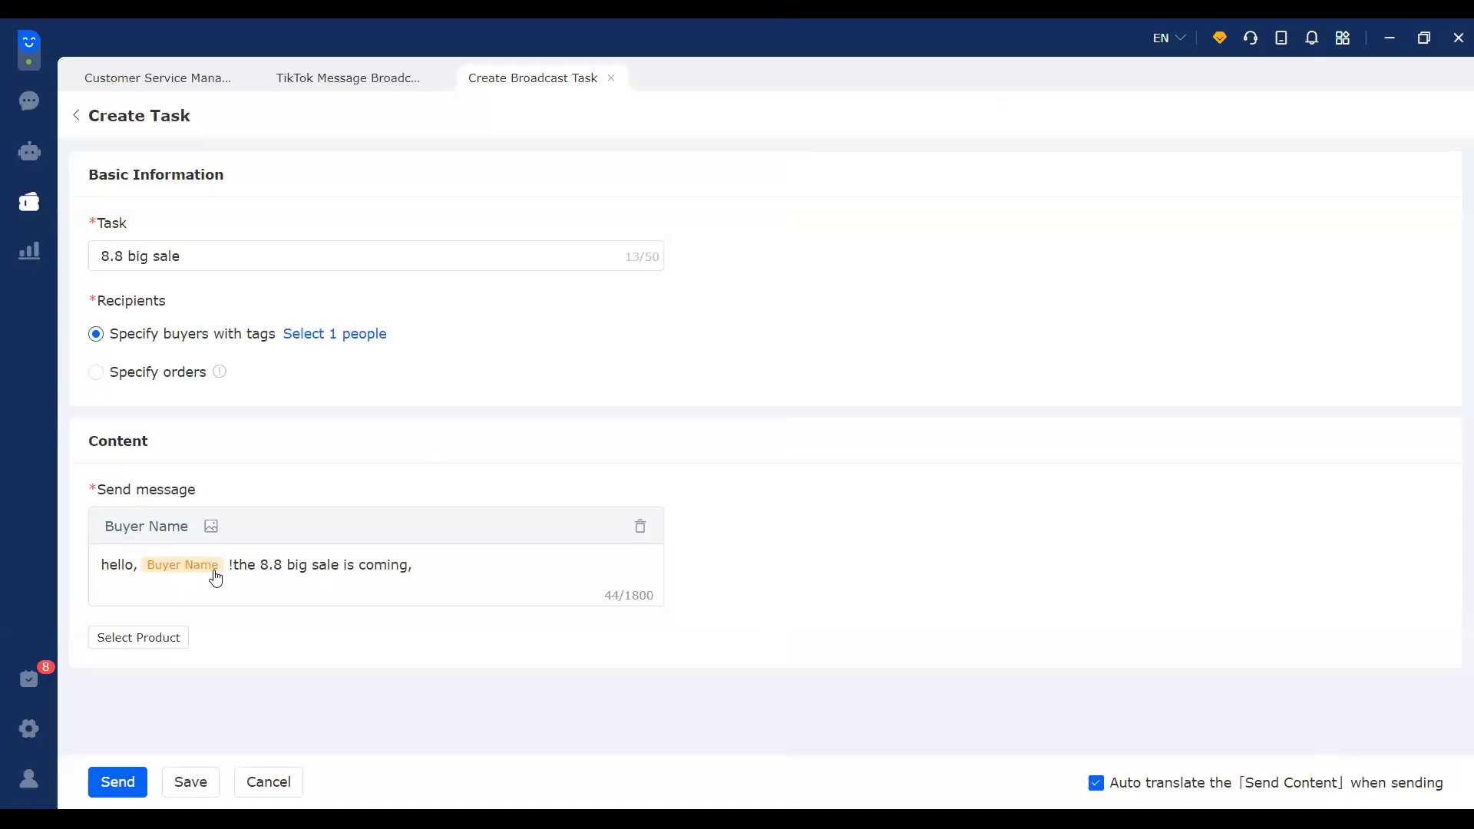
text(we will have a big sale)
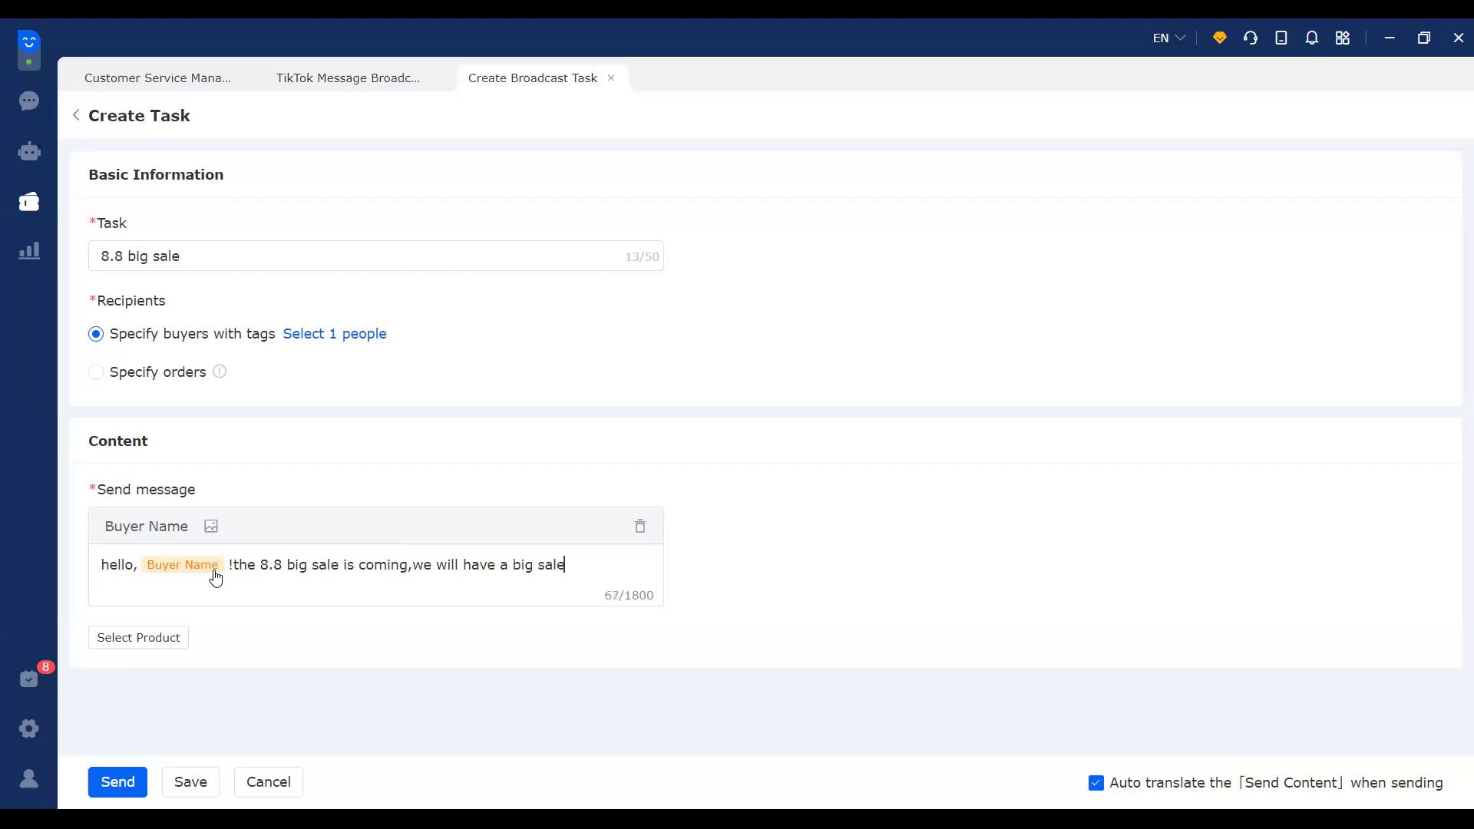
text( ...)
Step: Attach the Facebook image from the Desktop beneath the broadcast message
click(210, 527)
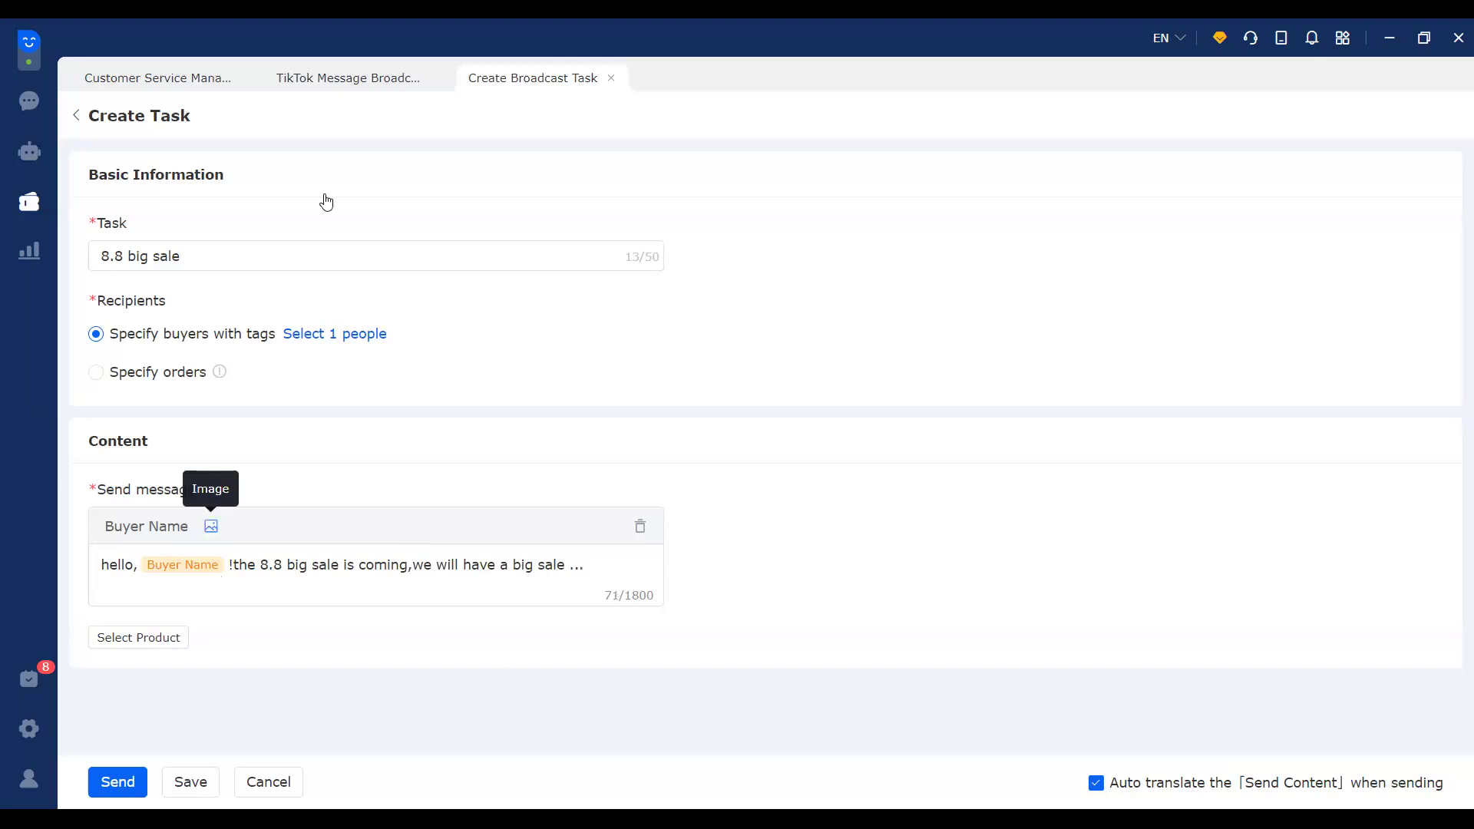
click(440, 175)
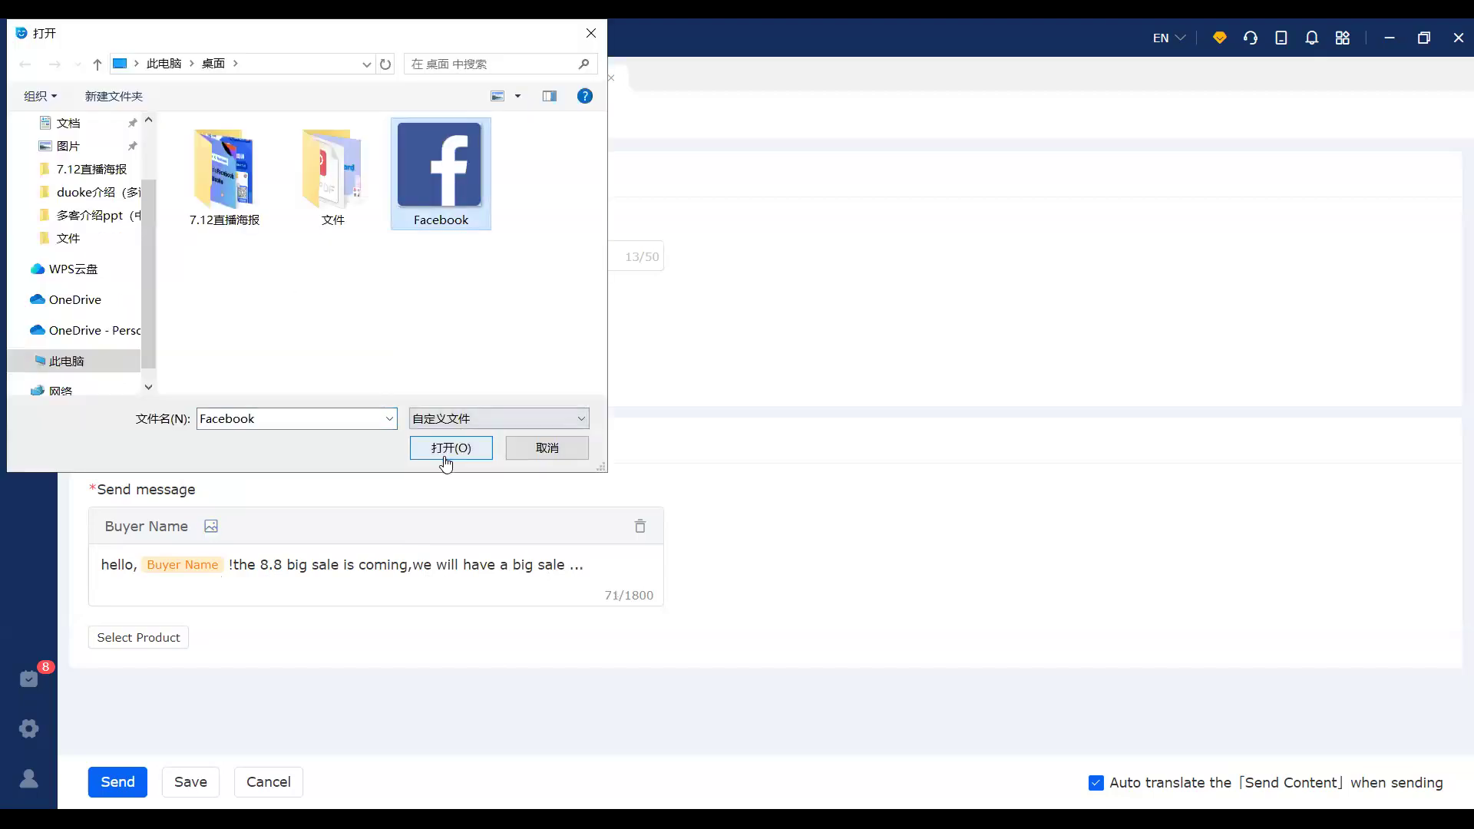
click(445, 463)
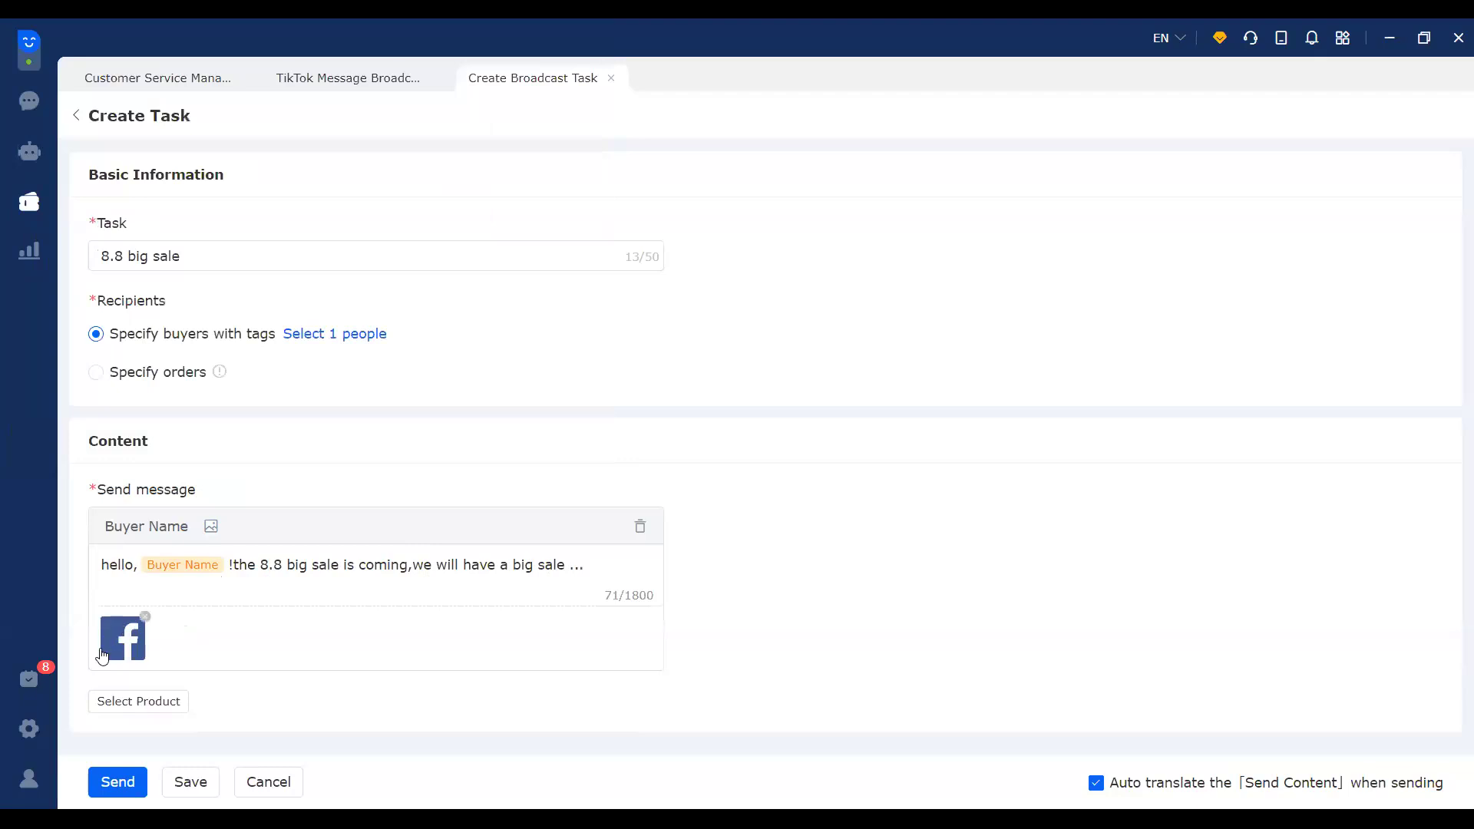
click(164, 710)
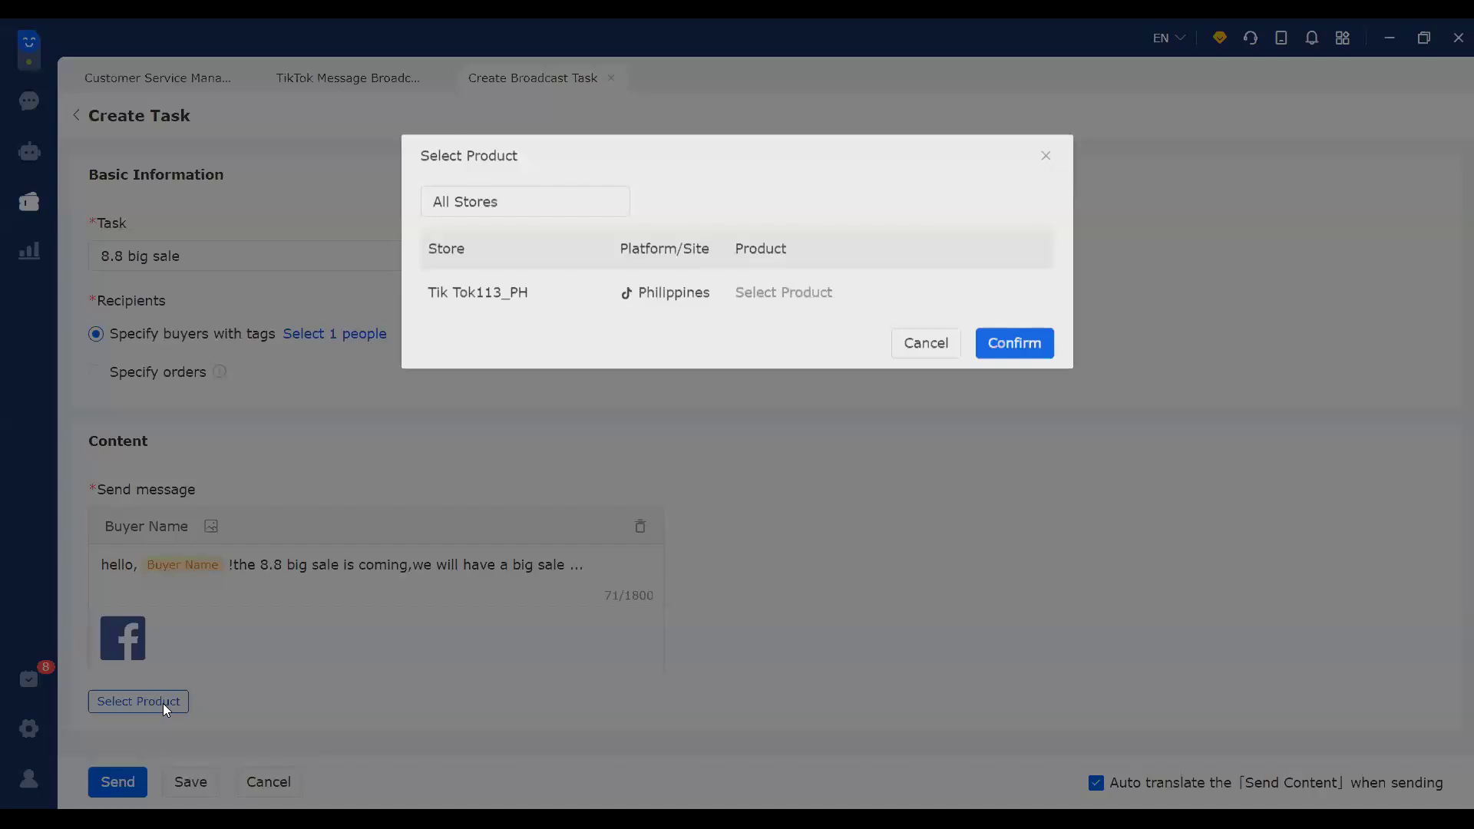
click(794, 302)
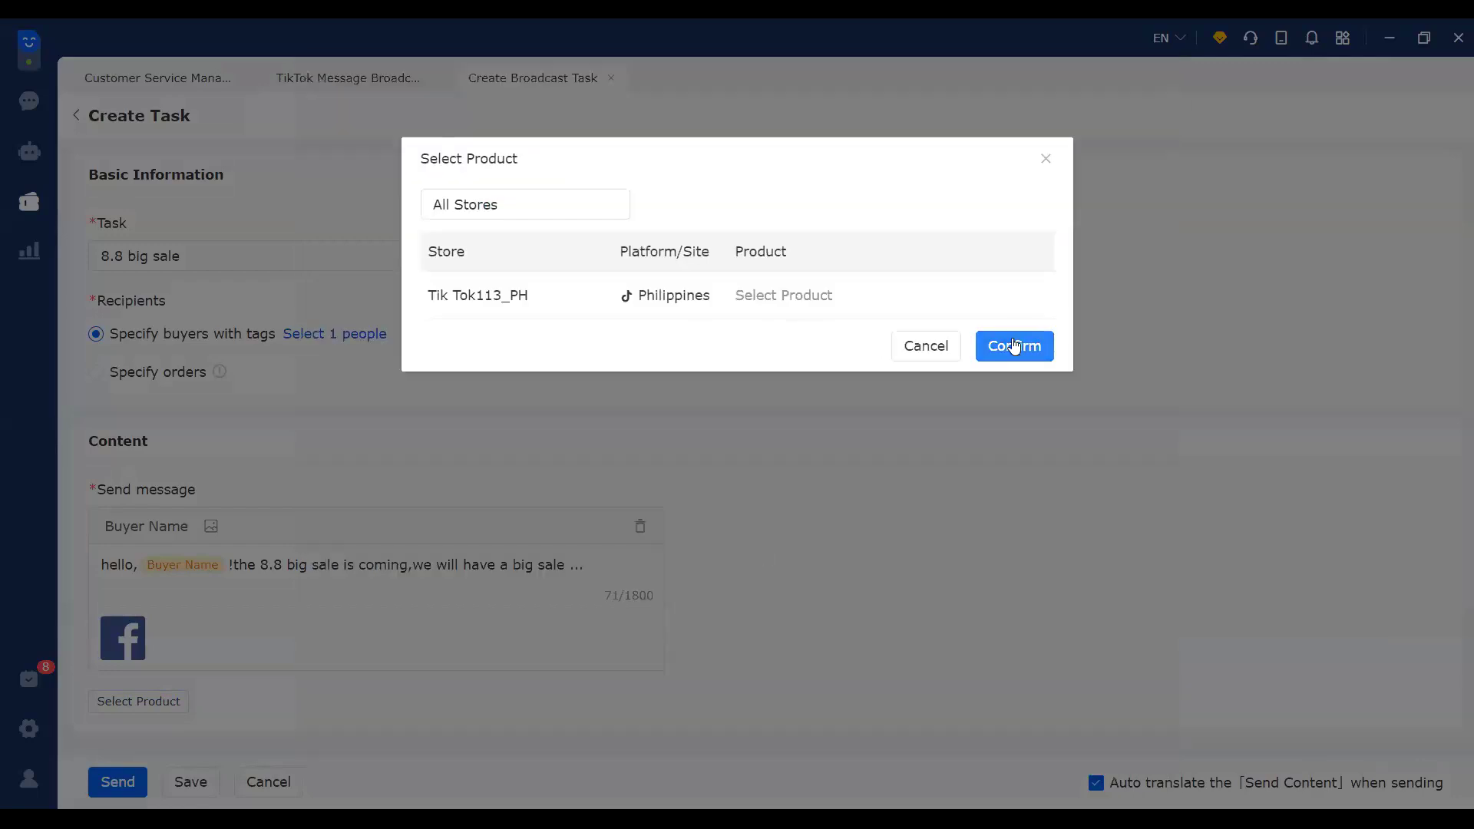
click(1014, 345)
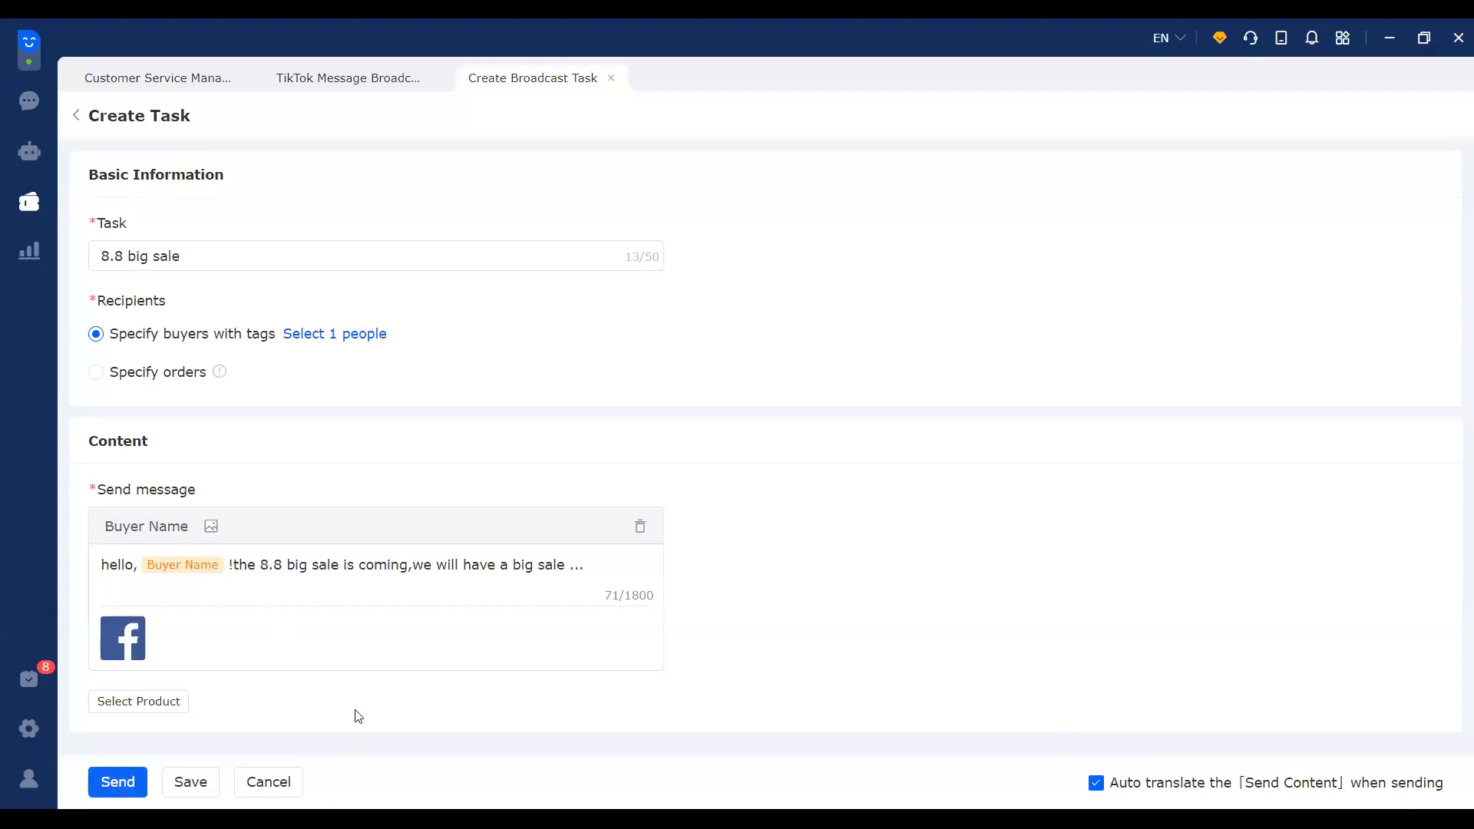
Step: Save '8.8 big sale' as a Draft with 1 planned send, then show the marketing tools list
click(178, 788)
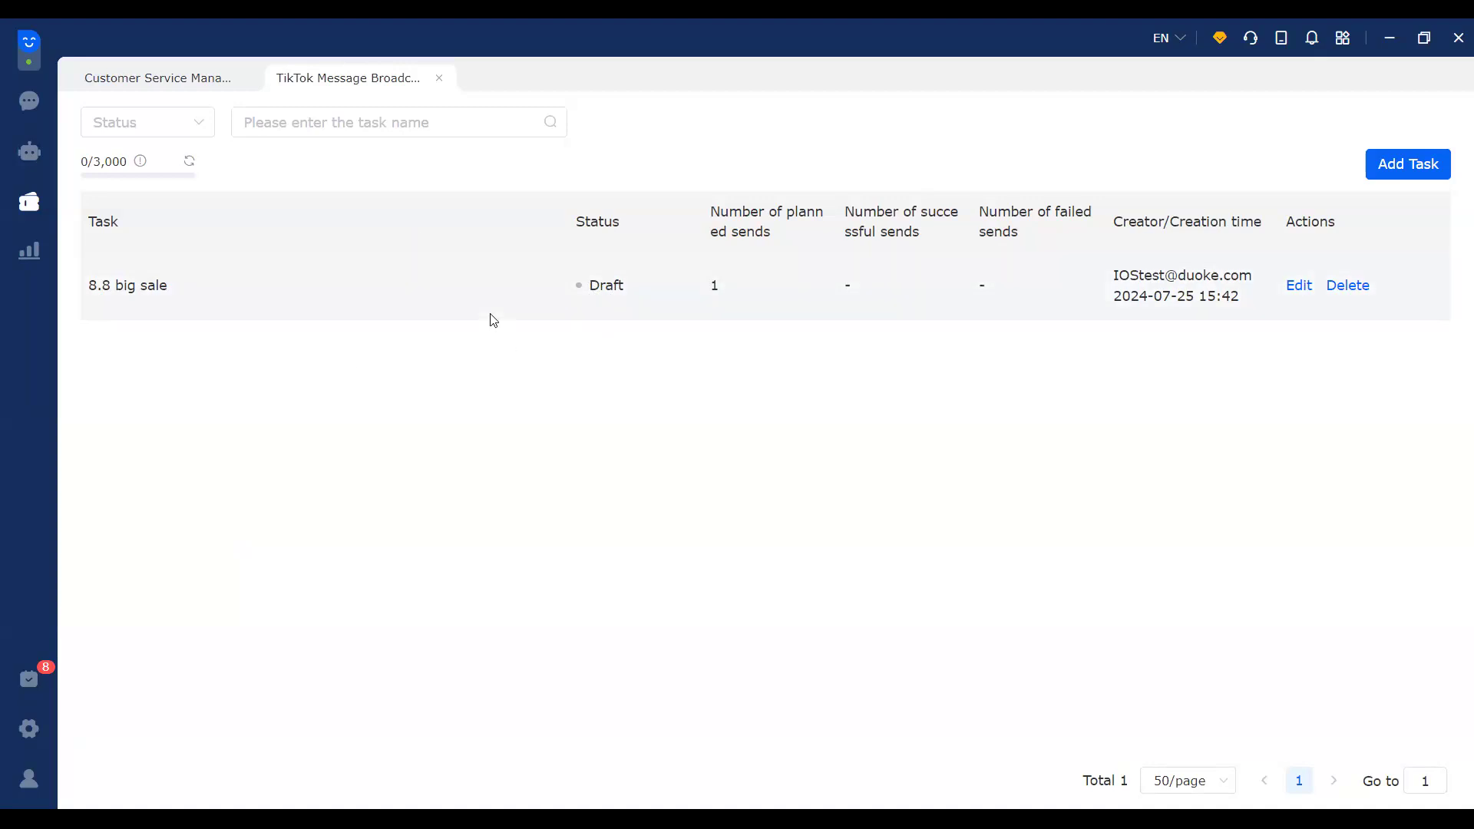
click(24, 206)
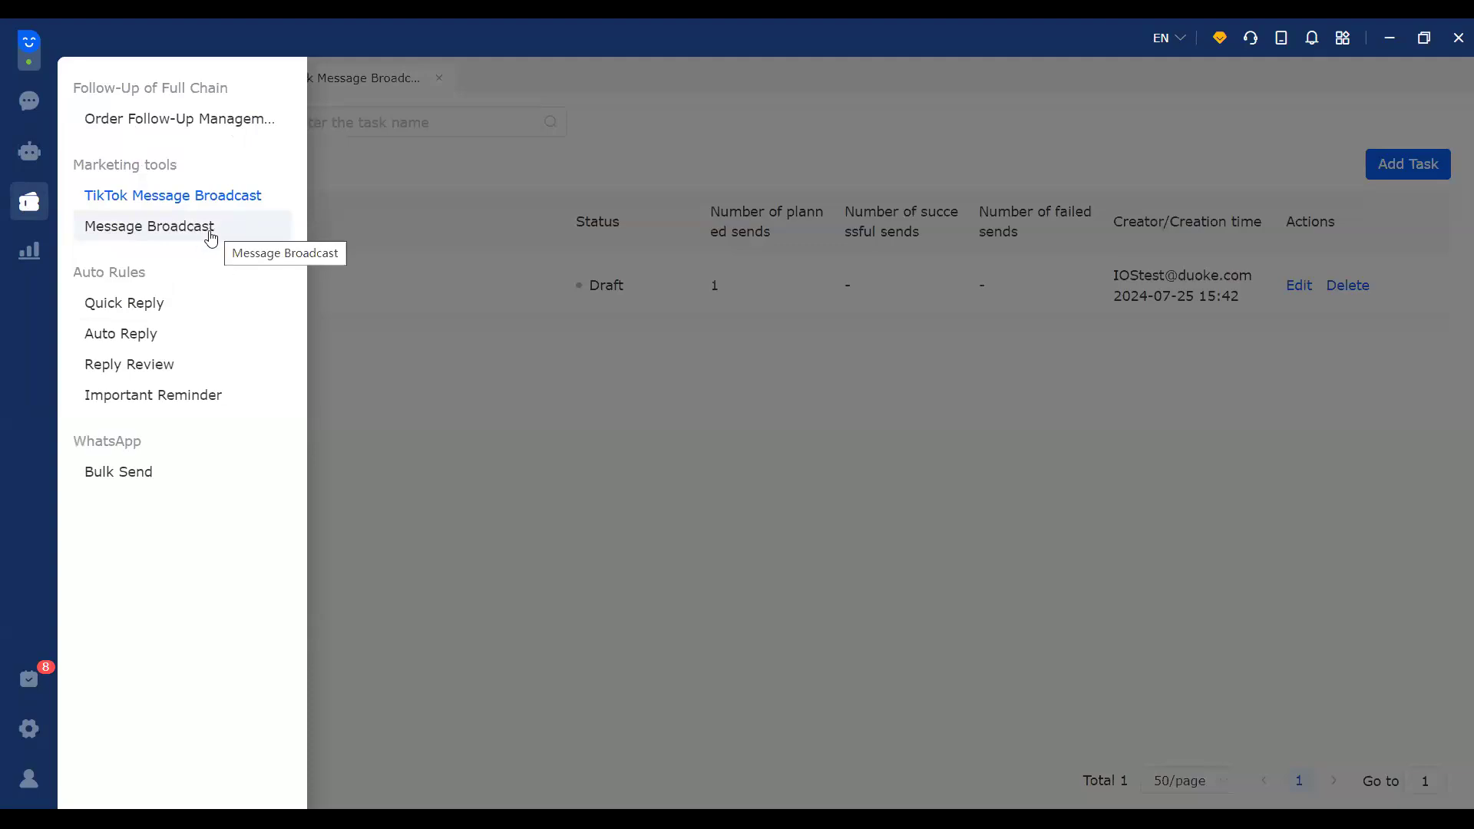
Step: Open the general Message Broadcast page in its own tab, with 3/3 sends remaining today
click(213, 235)
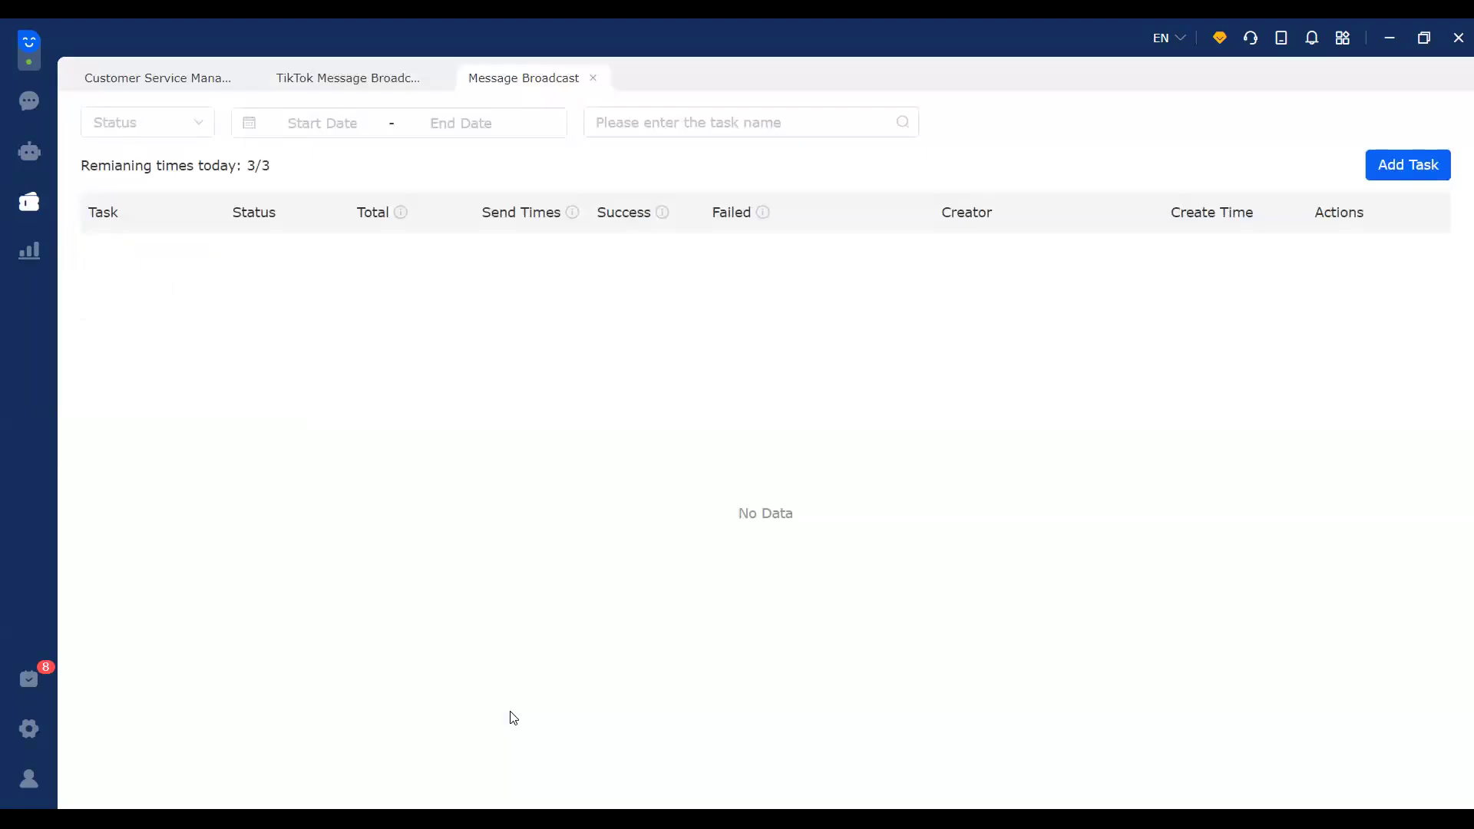
Step: Add a new Message Broadcast task named '8.8 shopee sale'
click(1419, 169)
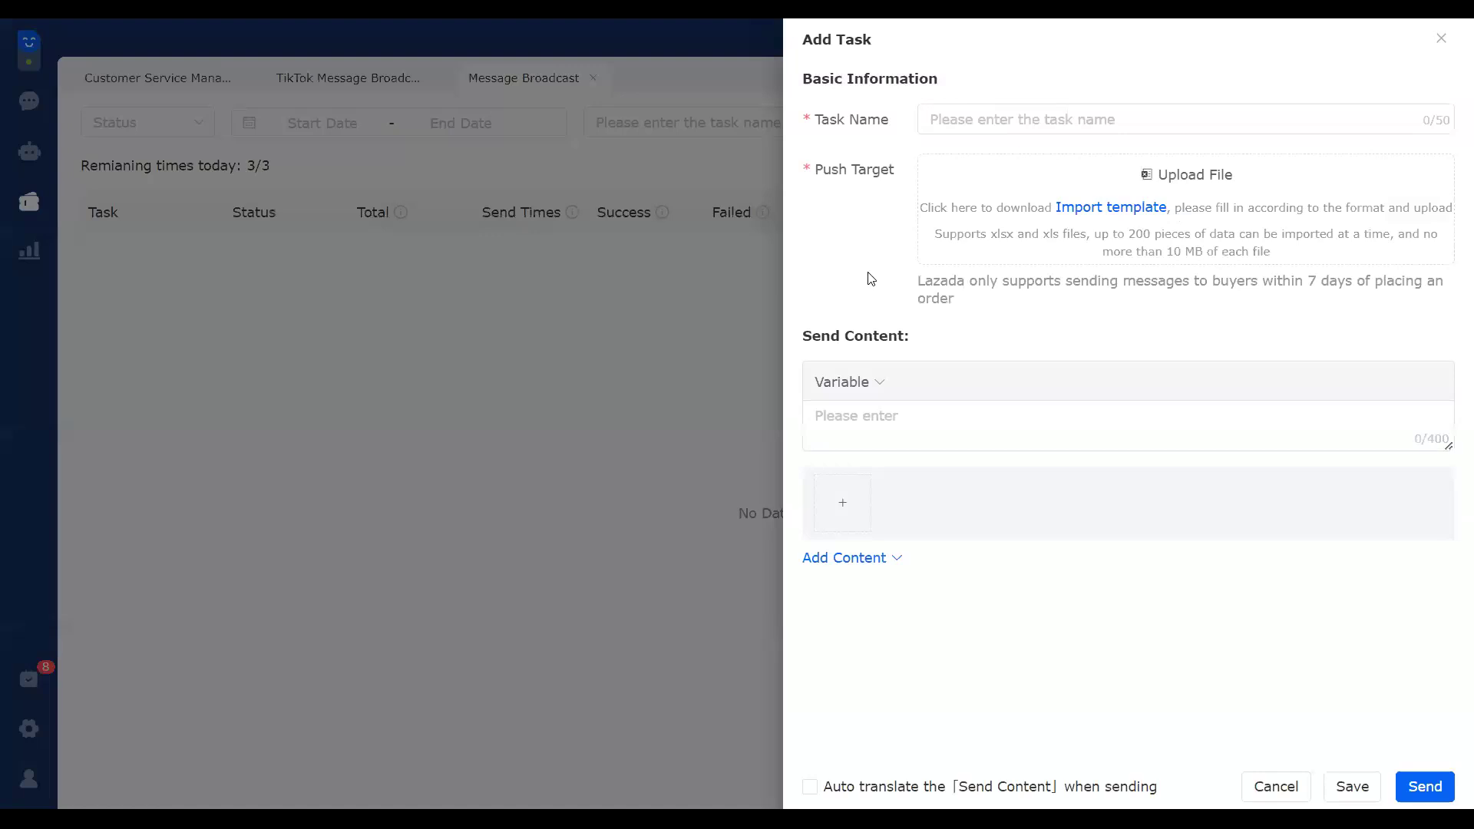
click(1013, 115)
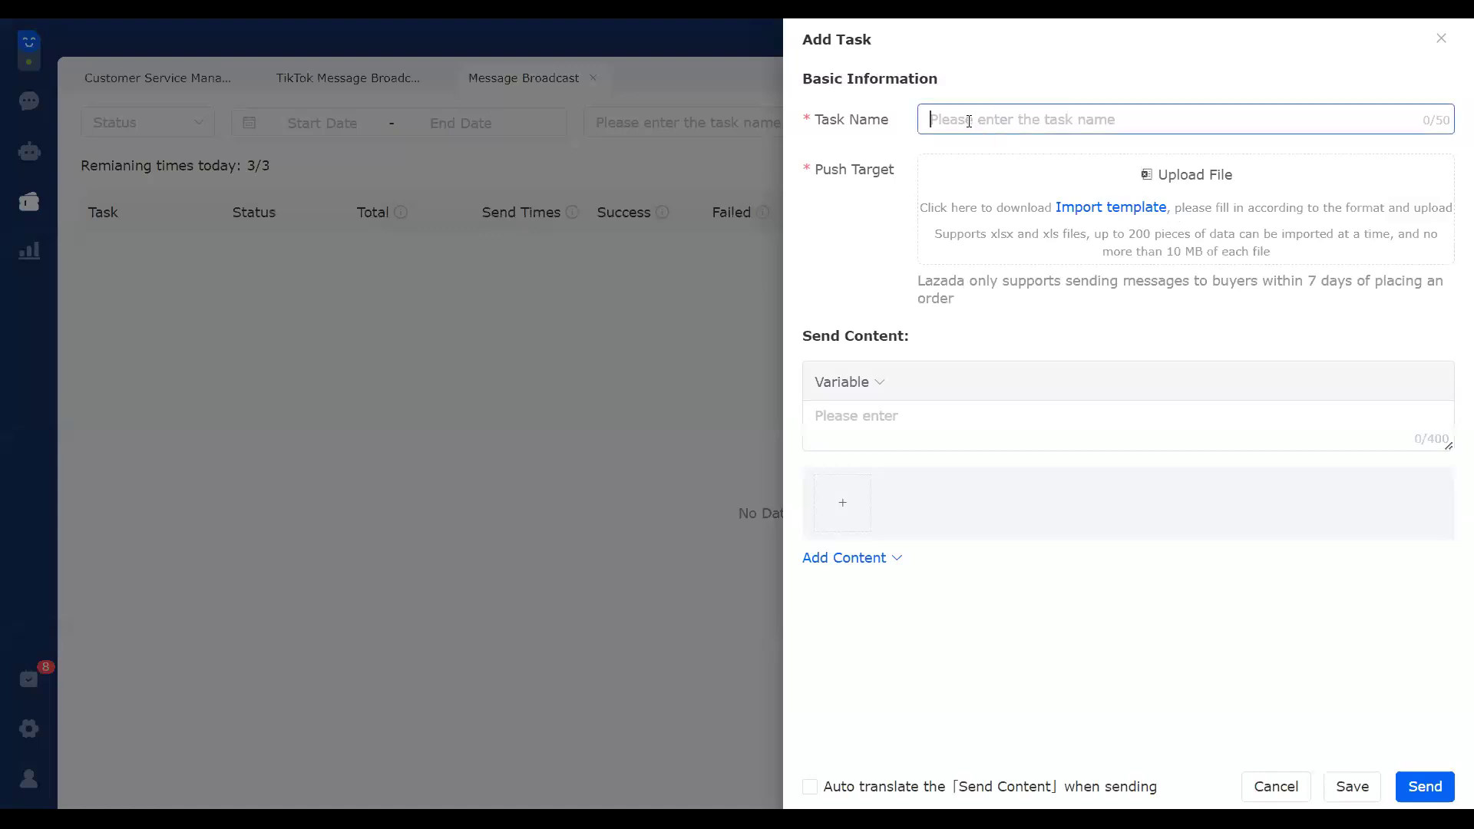
text(8.8 shopee s)
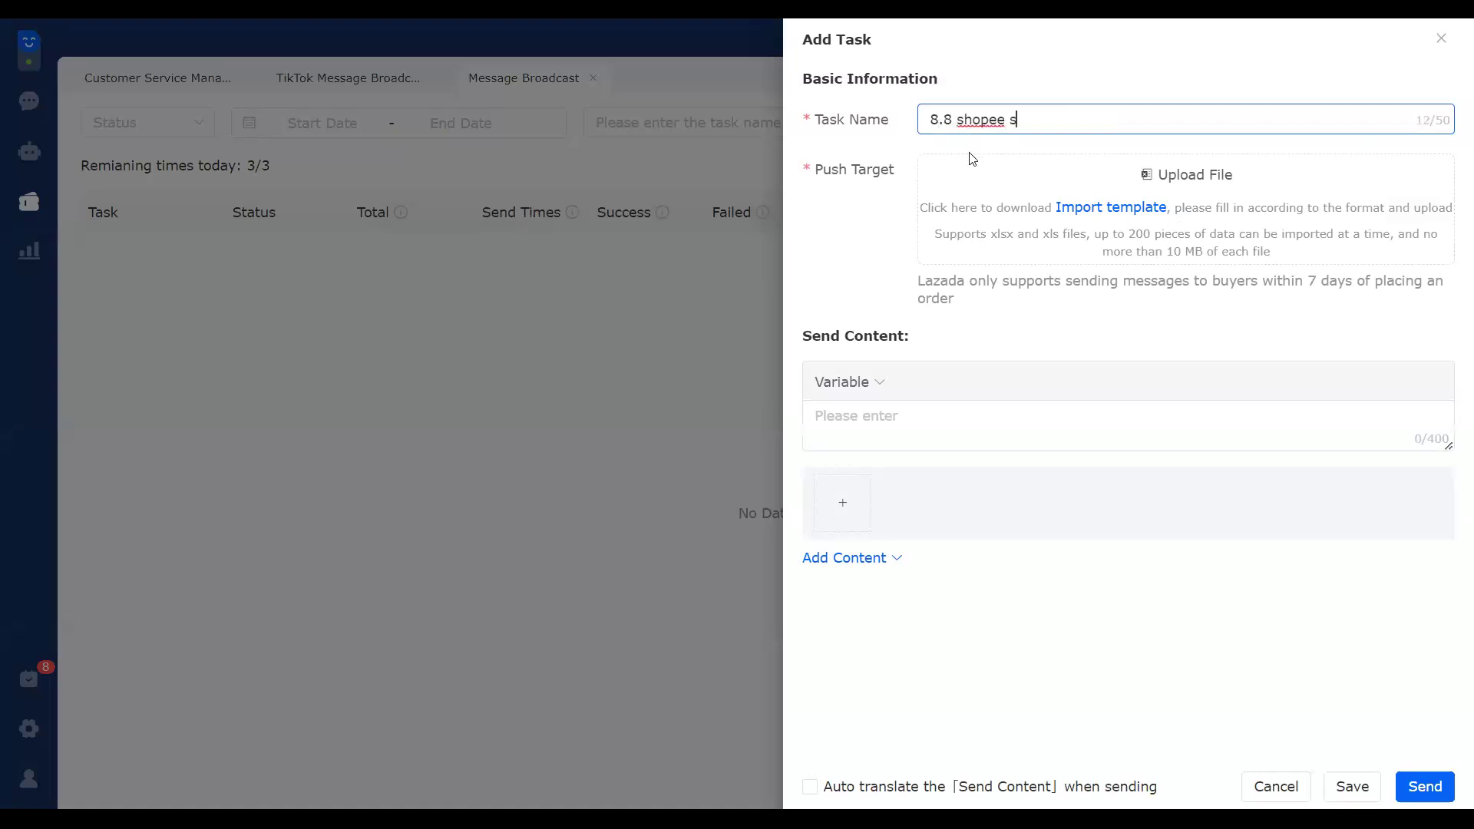
text(ale)
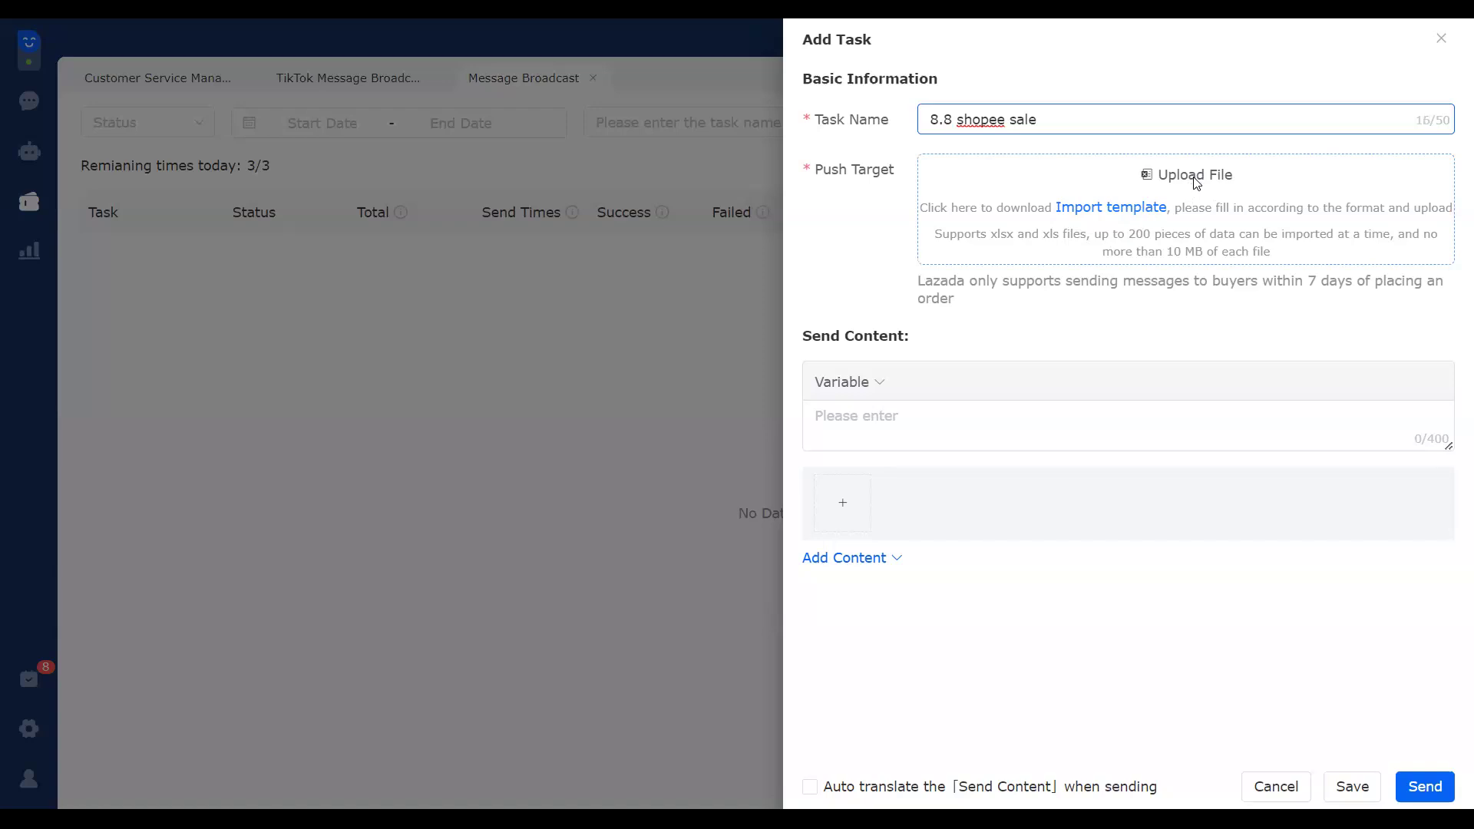
Step: Save the push-target import template to the desktop and open it in WPS Office
click(1132, 213)
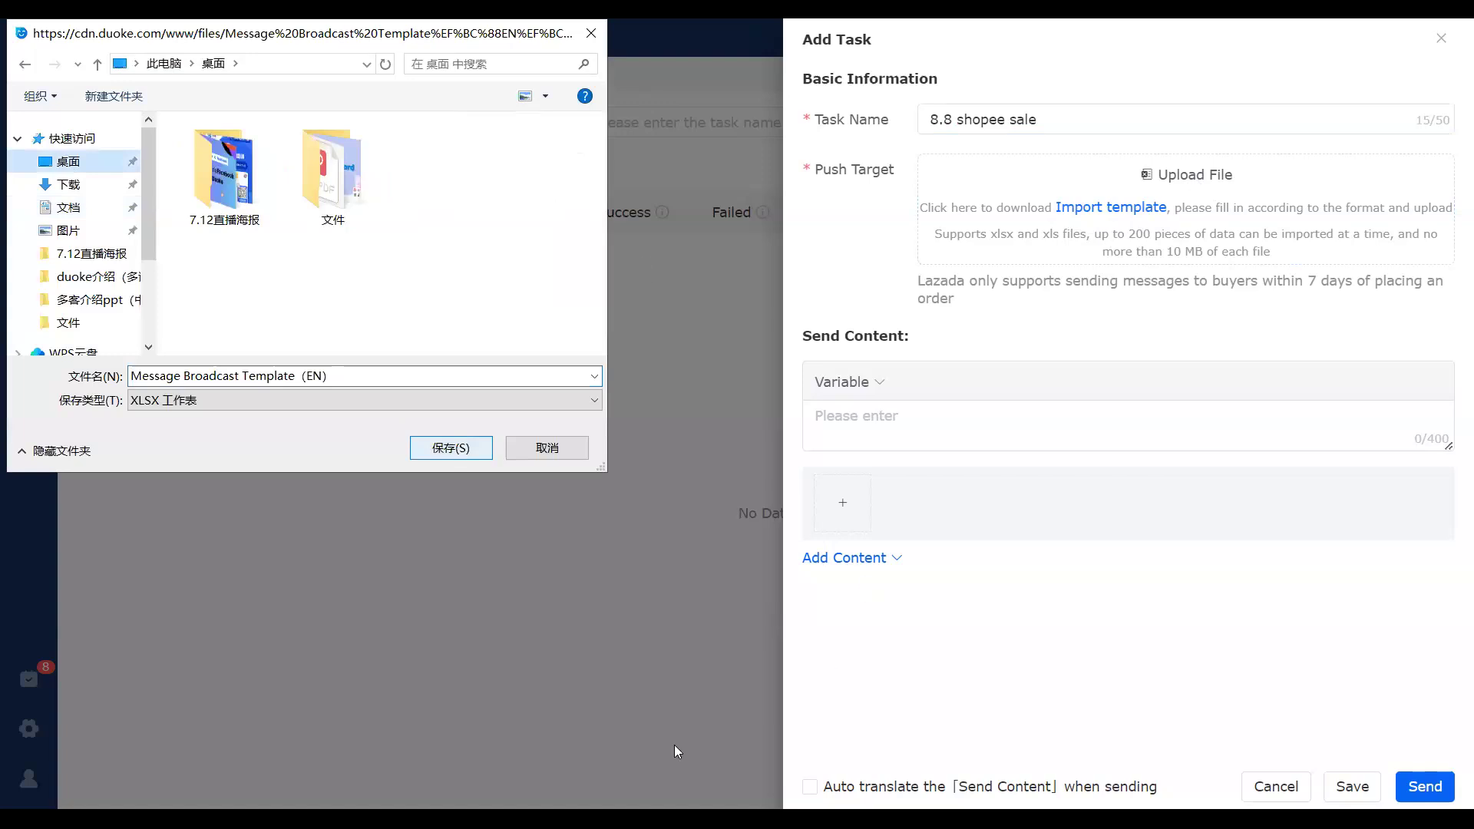
click(460, 449)
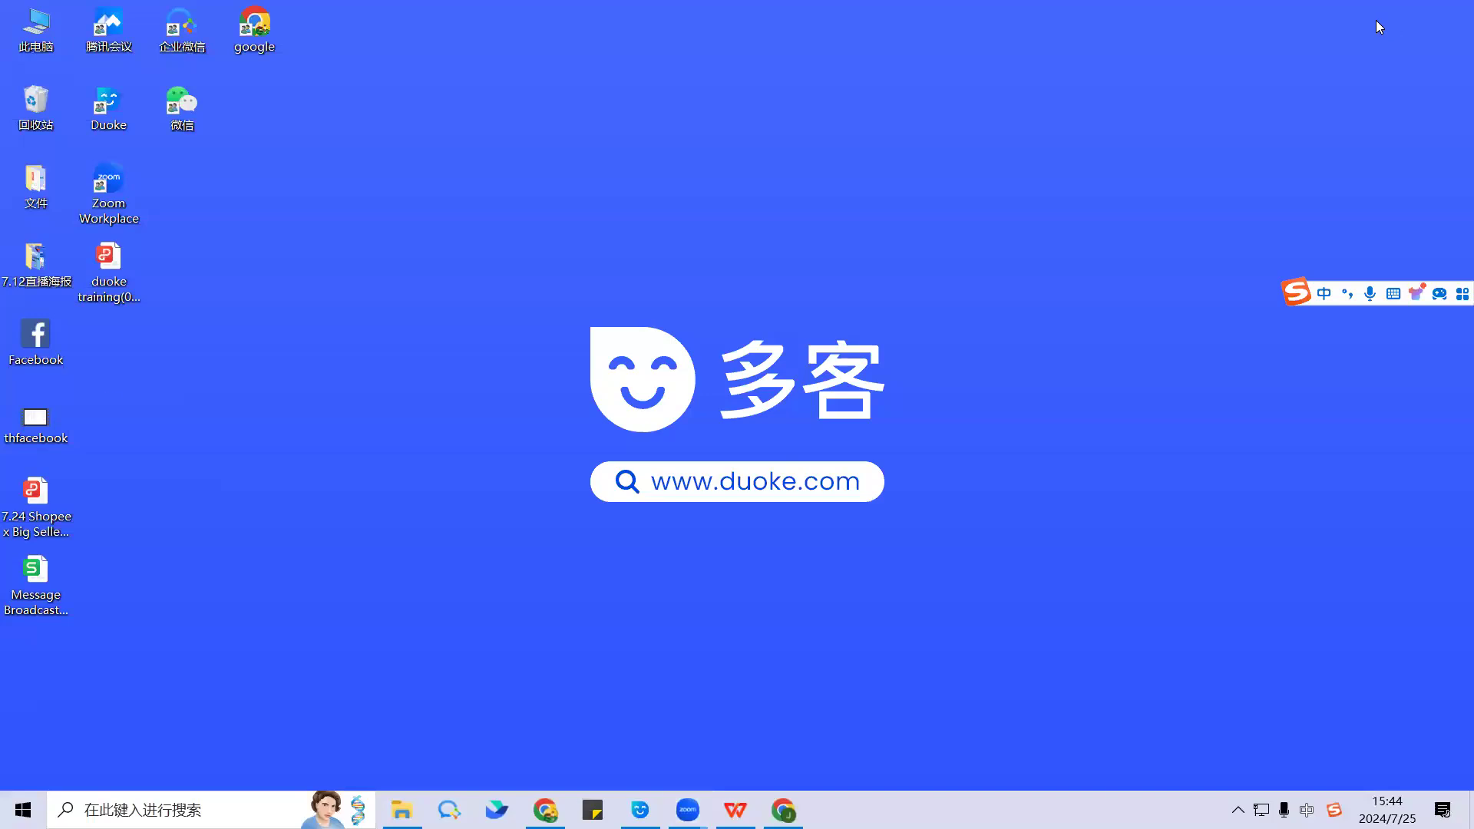
click(39, 572)
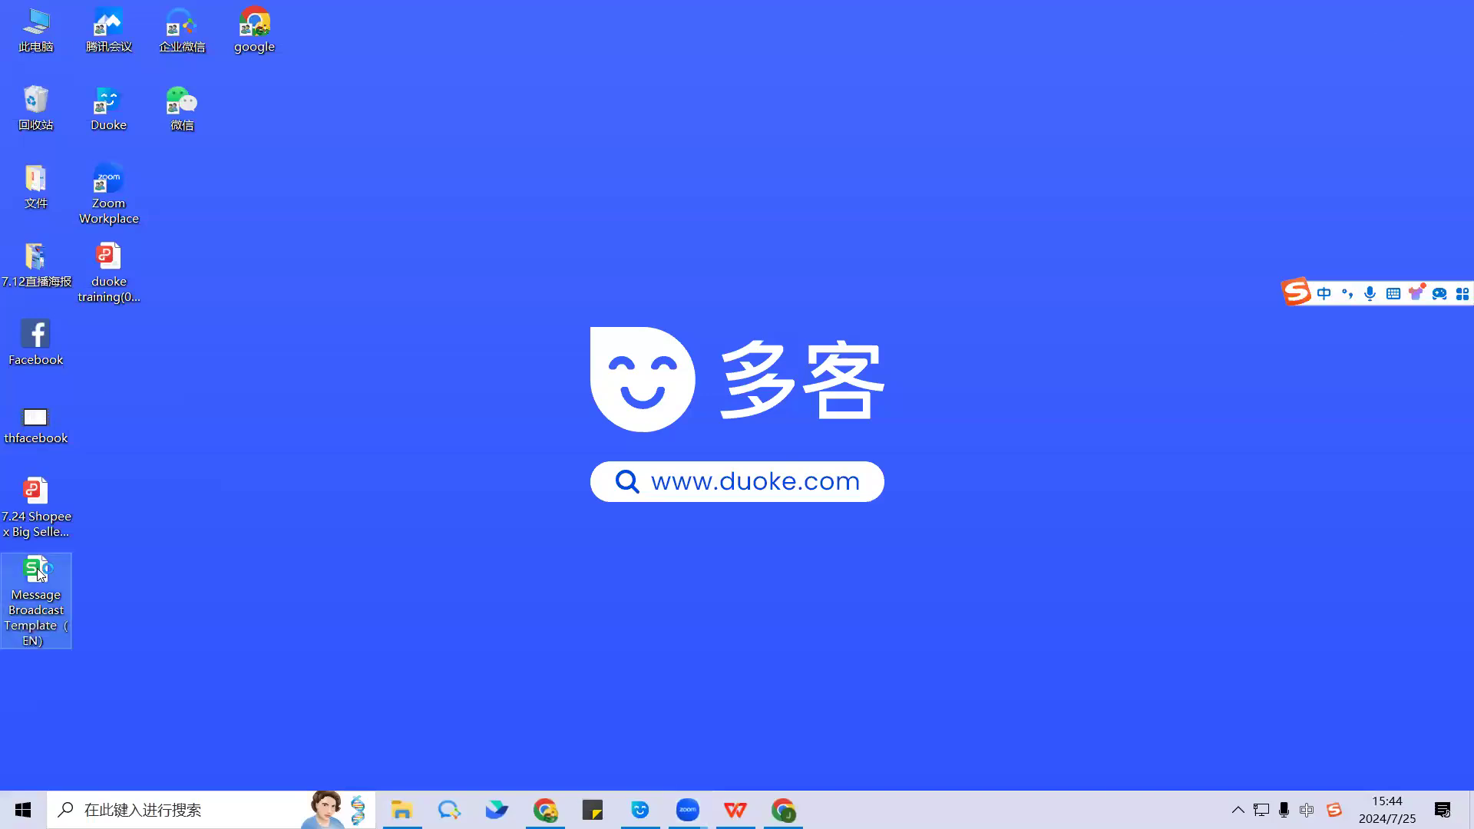
double_click(38, 574)
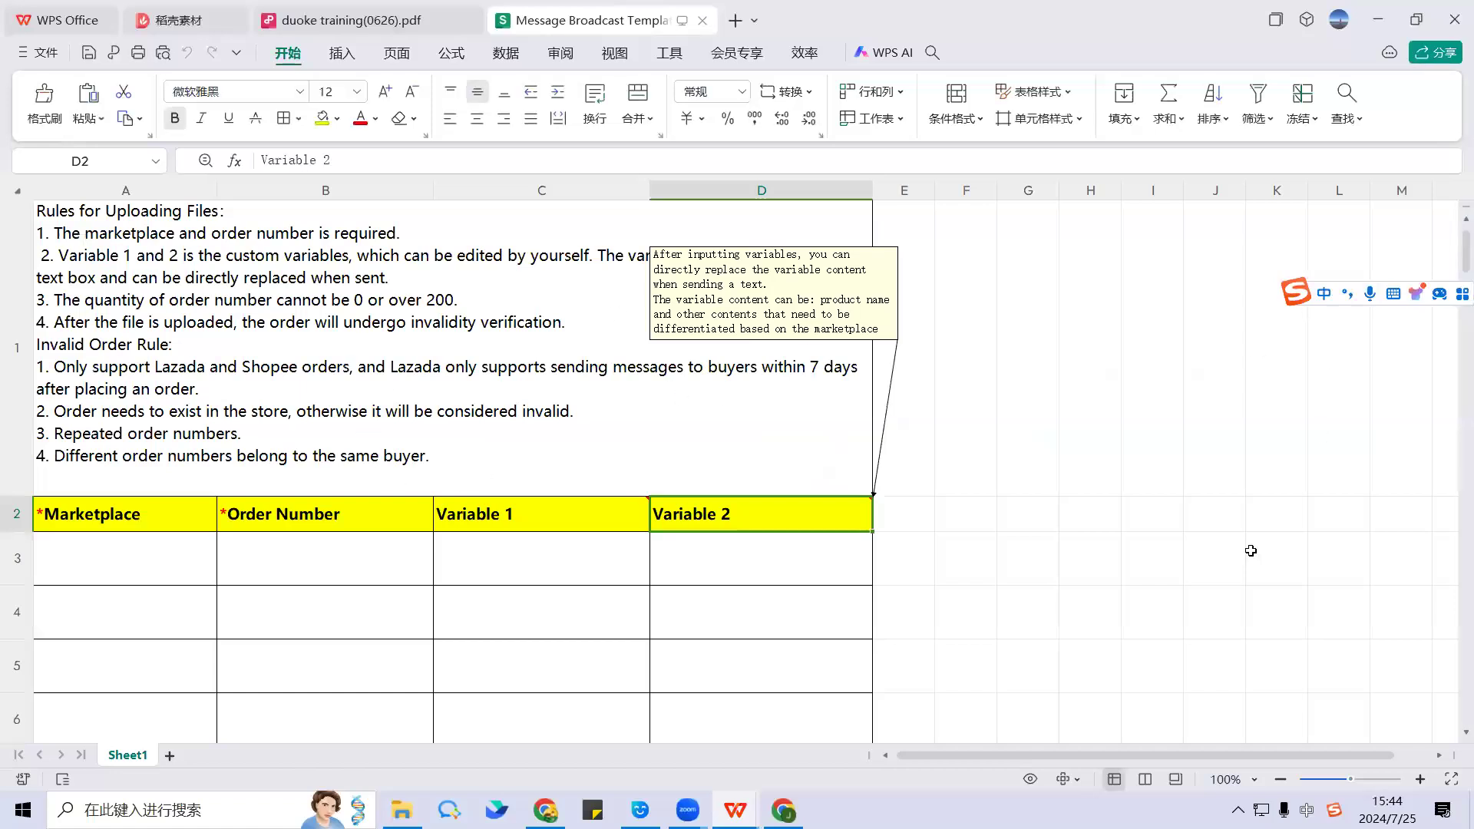
Step: Review the upload rules and the Marketplace and Order Number cells in rows 2 to 6
scroll(1453, 254, down, 3)
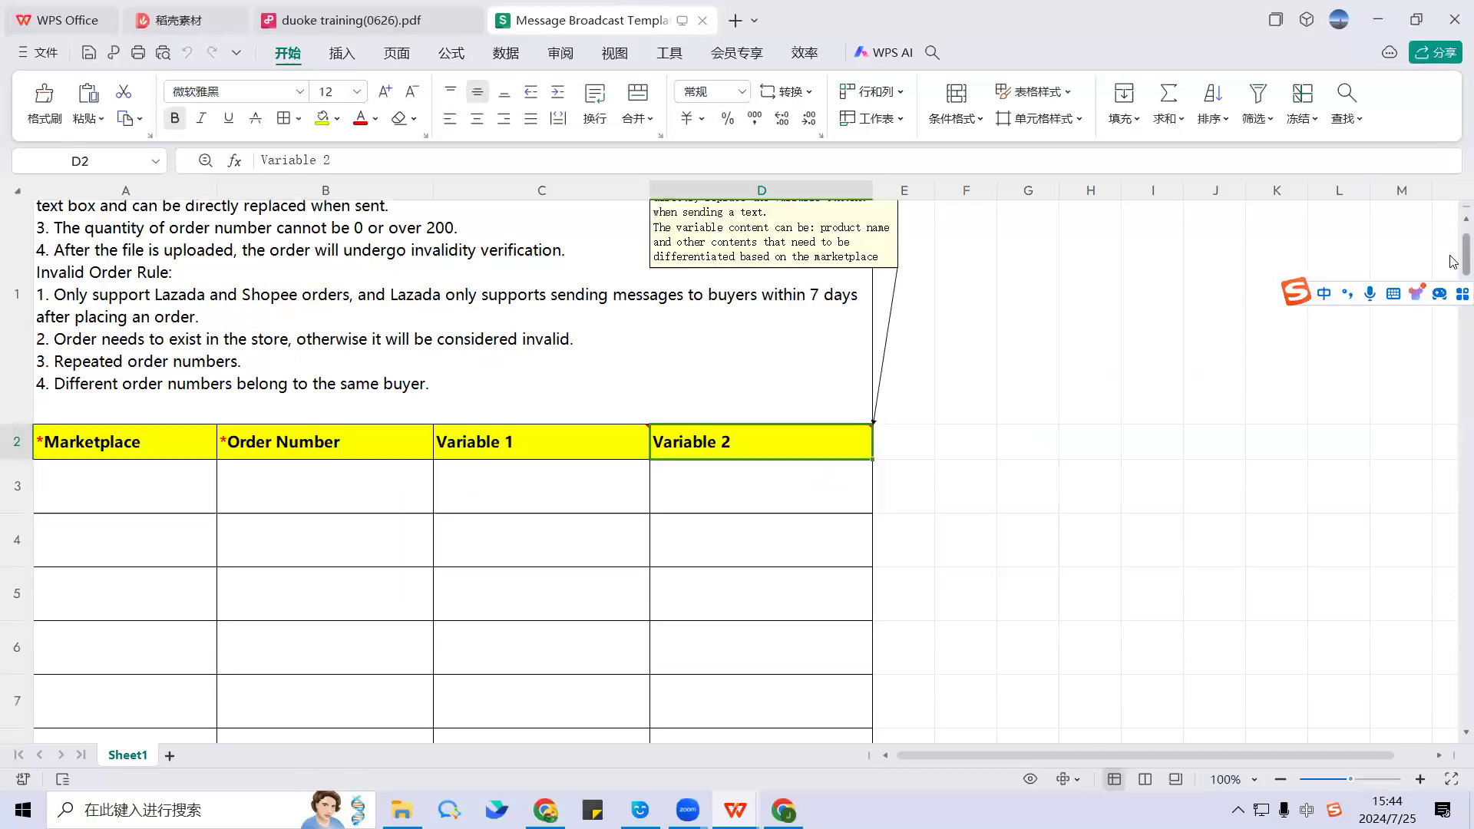
scroll(1453, 250, up, 3)
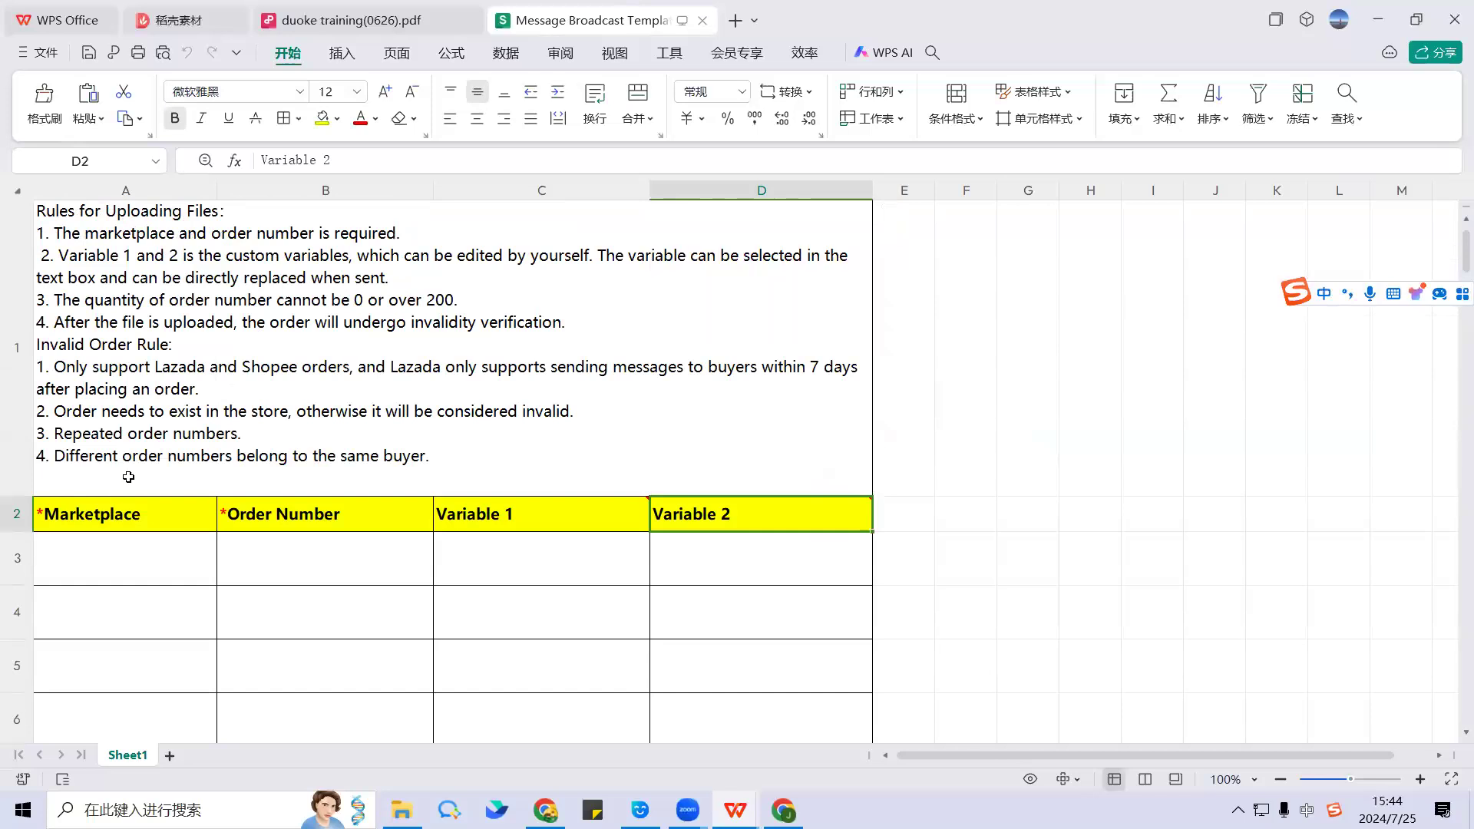
scroll(168, 486, down, 1)
drag(92, 474, 149, 464)
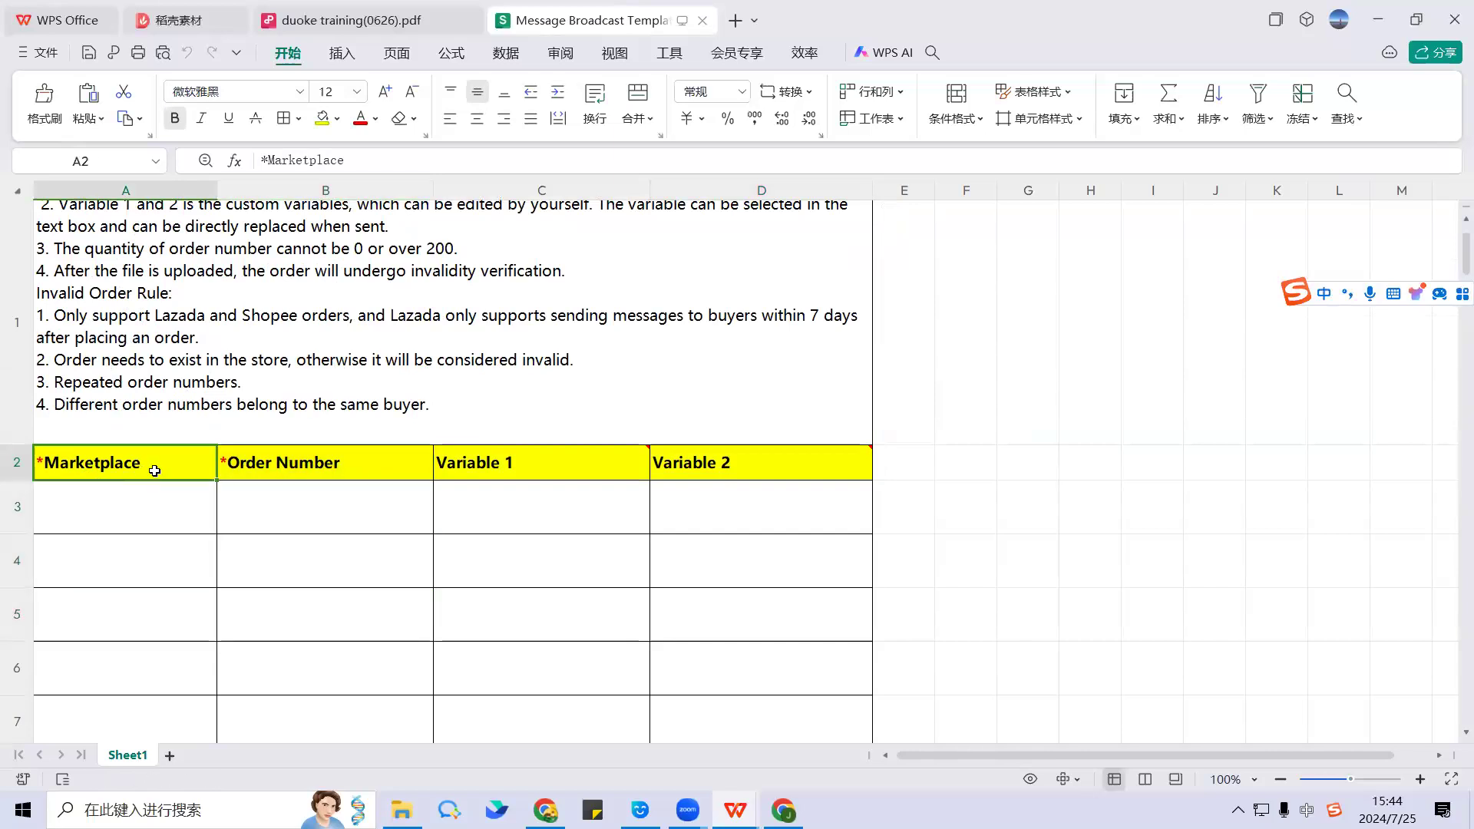
click(162, 531)
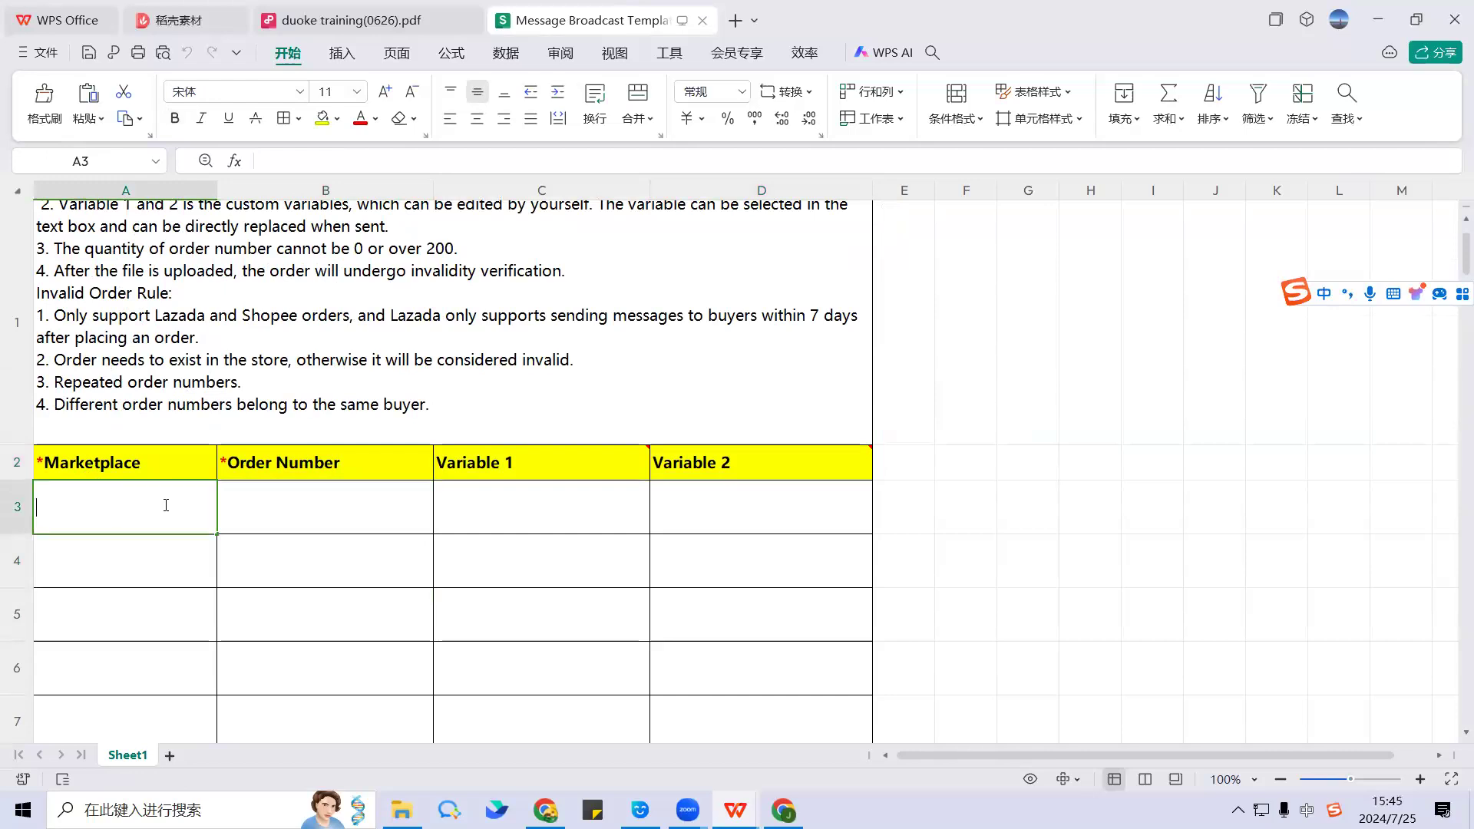
click(298, 466)
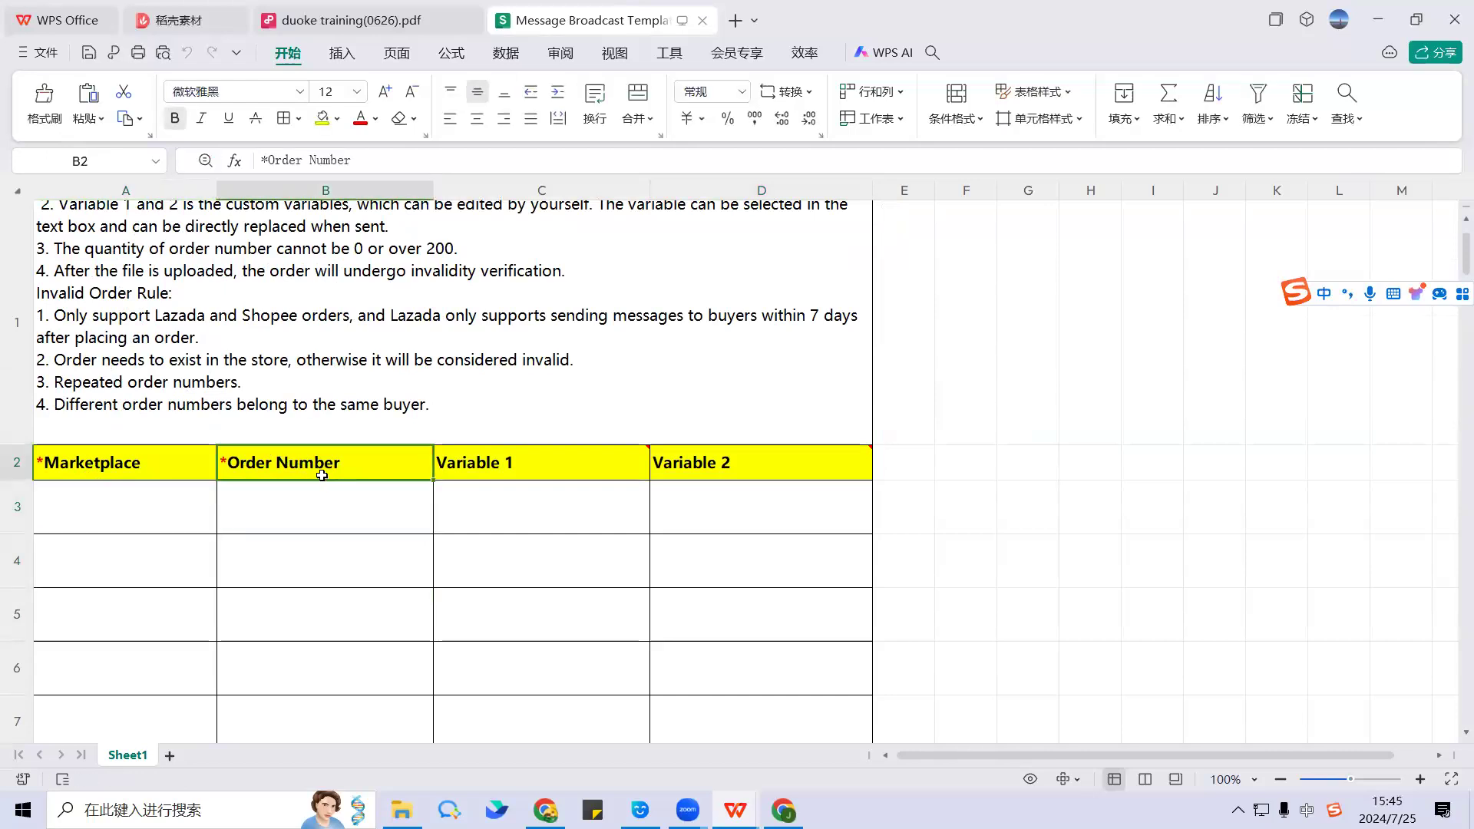
click(313, 516)
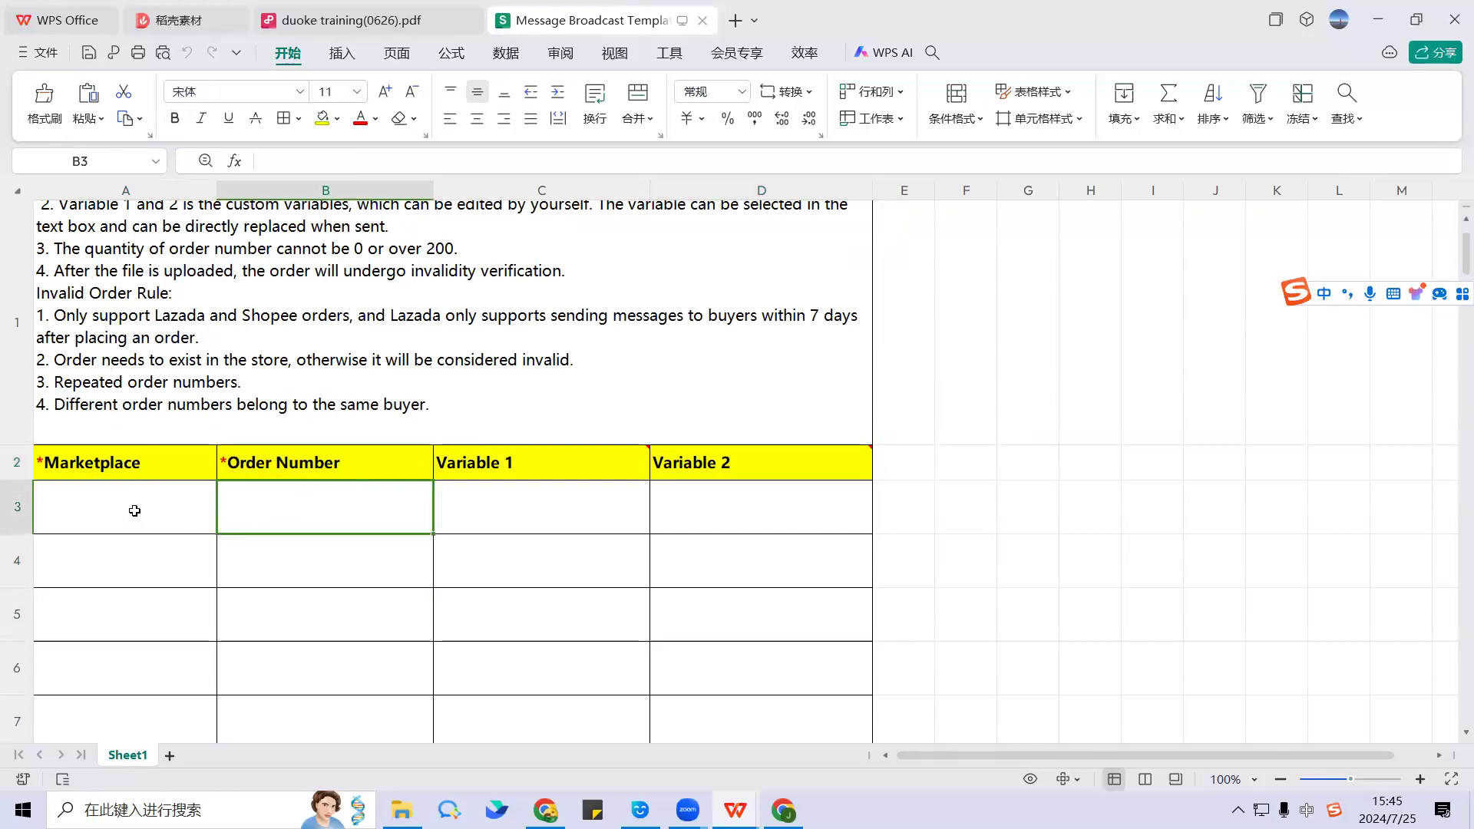
drag(134, 510, 246, 512)
drag(200, 564, 319, 565)
drag(184, 618, 297, 620)
drag(190, 664, 287, 667)
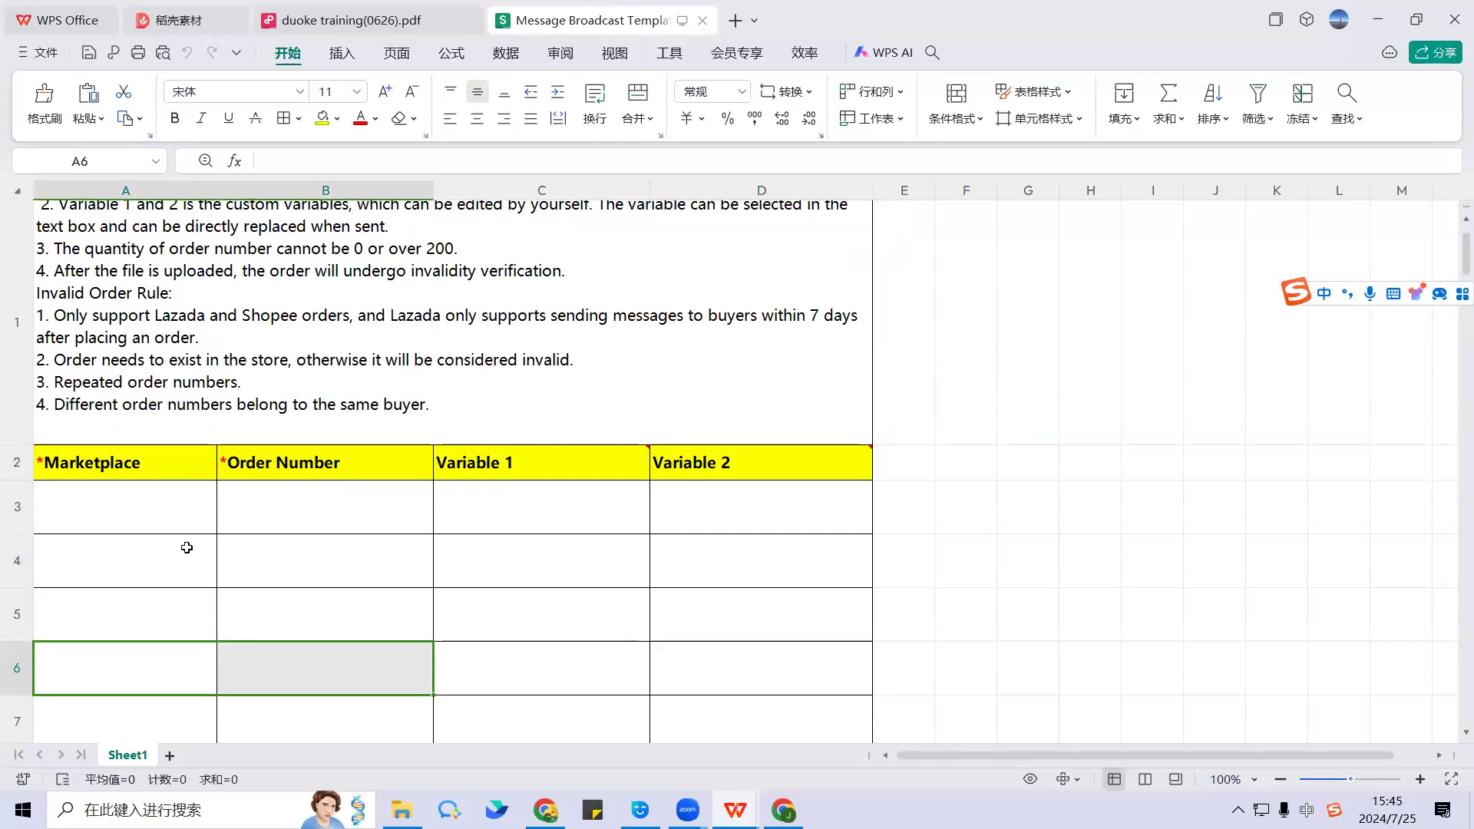
Step: Check the Variable 1 and Variable 2 notes and cells, then minimize the spreadsheet
mouse_move(576, 471)
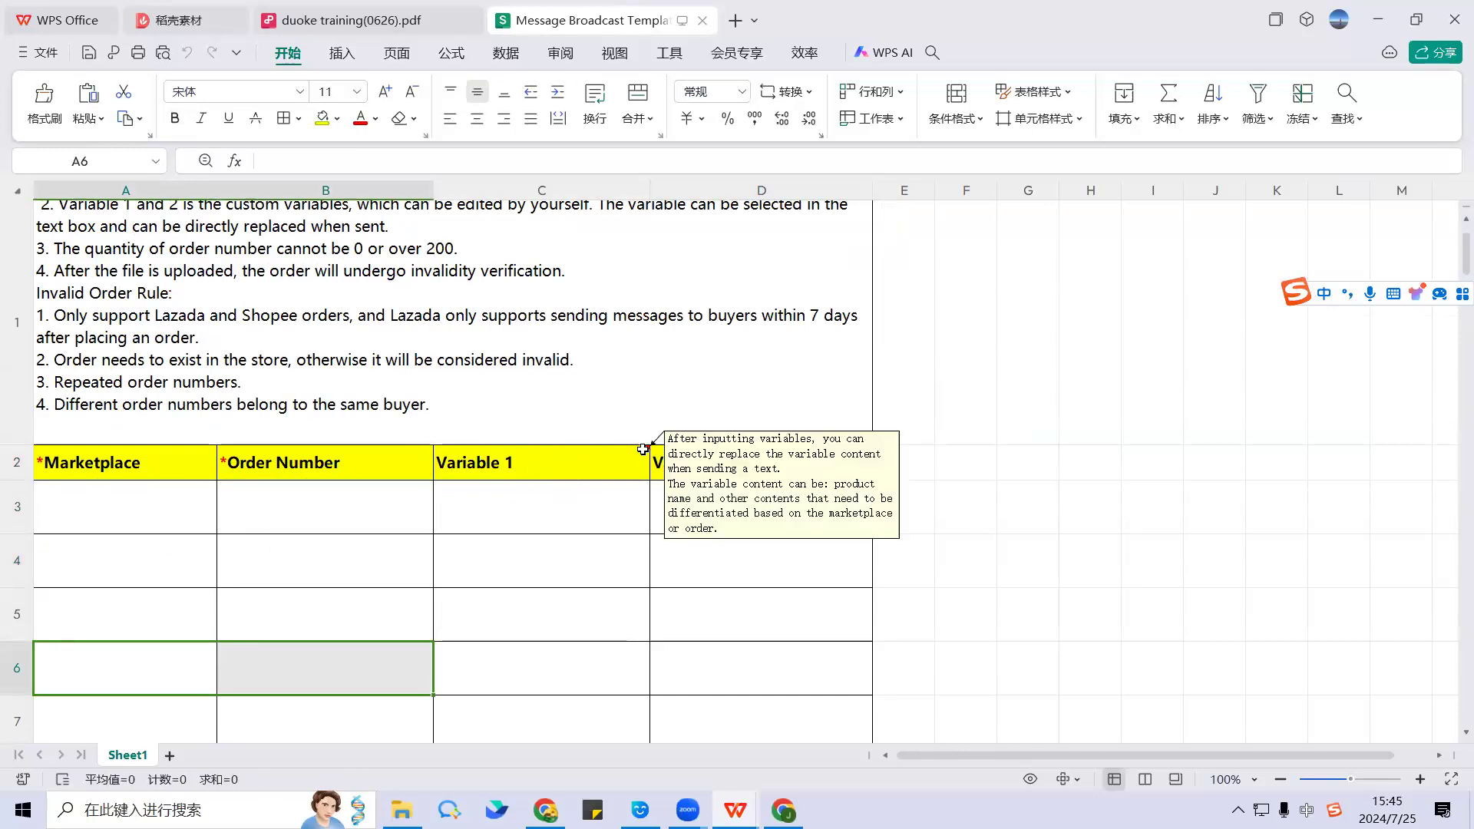
mouse_move(726, 464)
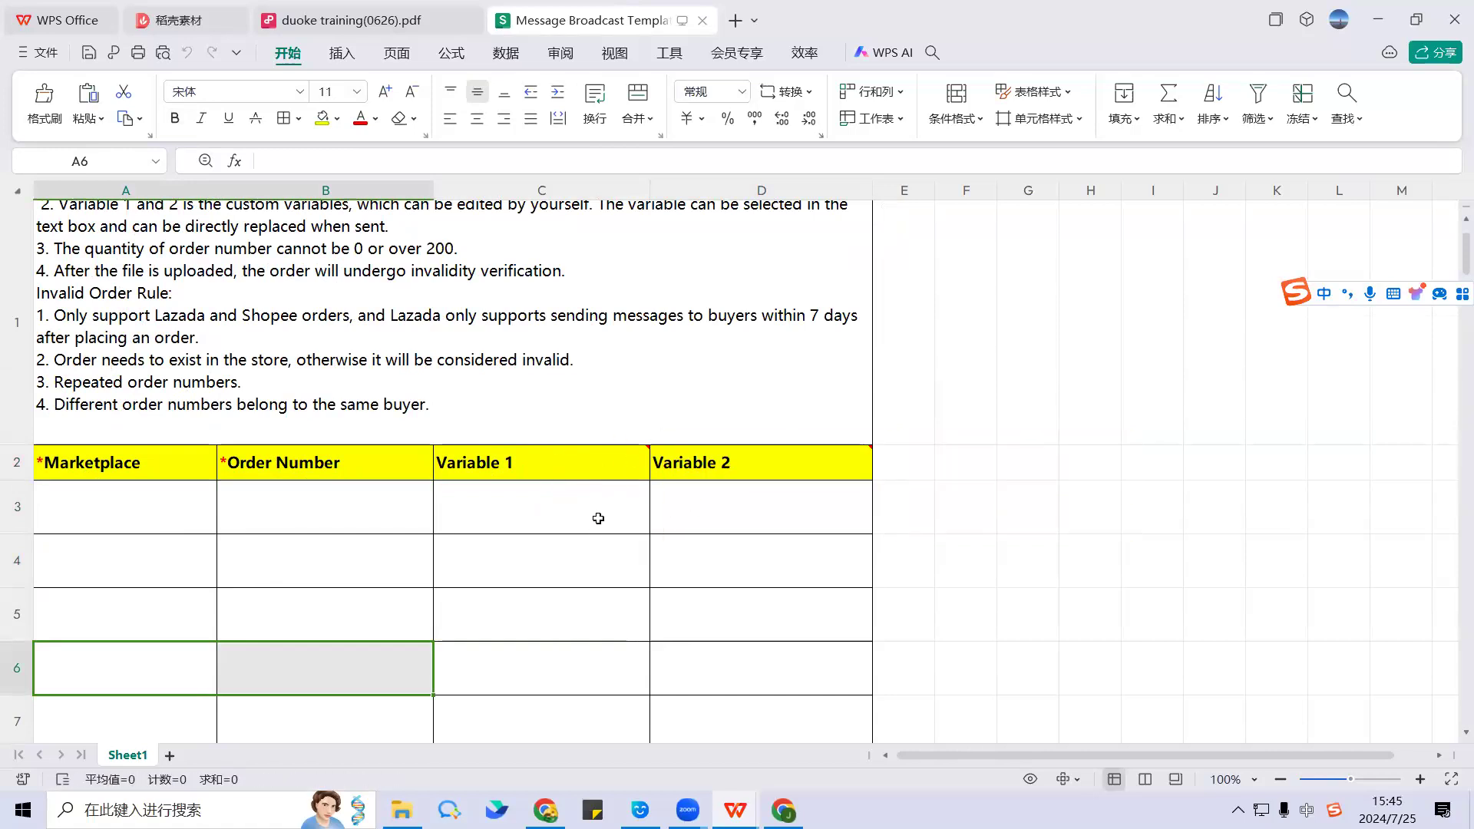
drag(595, 517, 757, 504)
drag(602, 585, 740, 575)
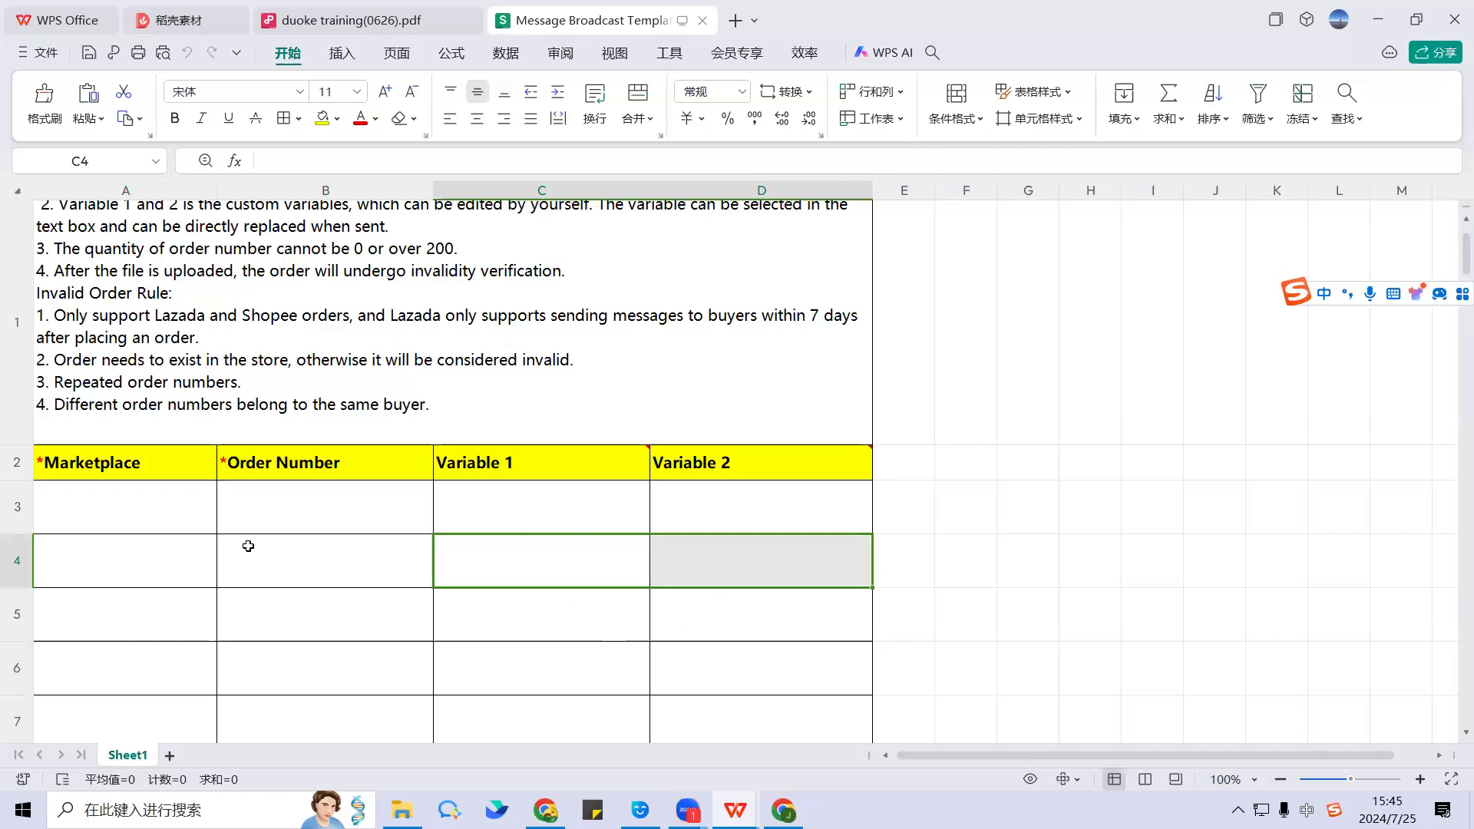
drag(93, 463, 317, 648)
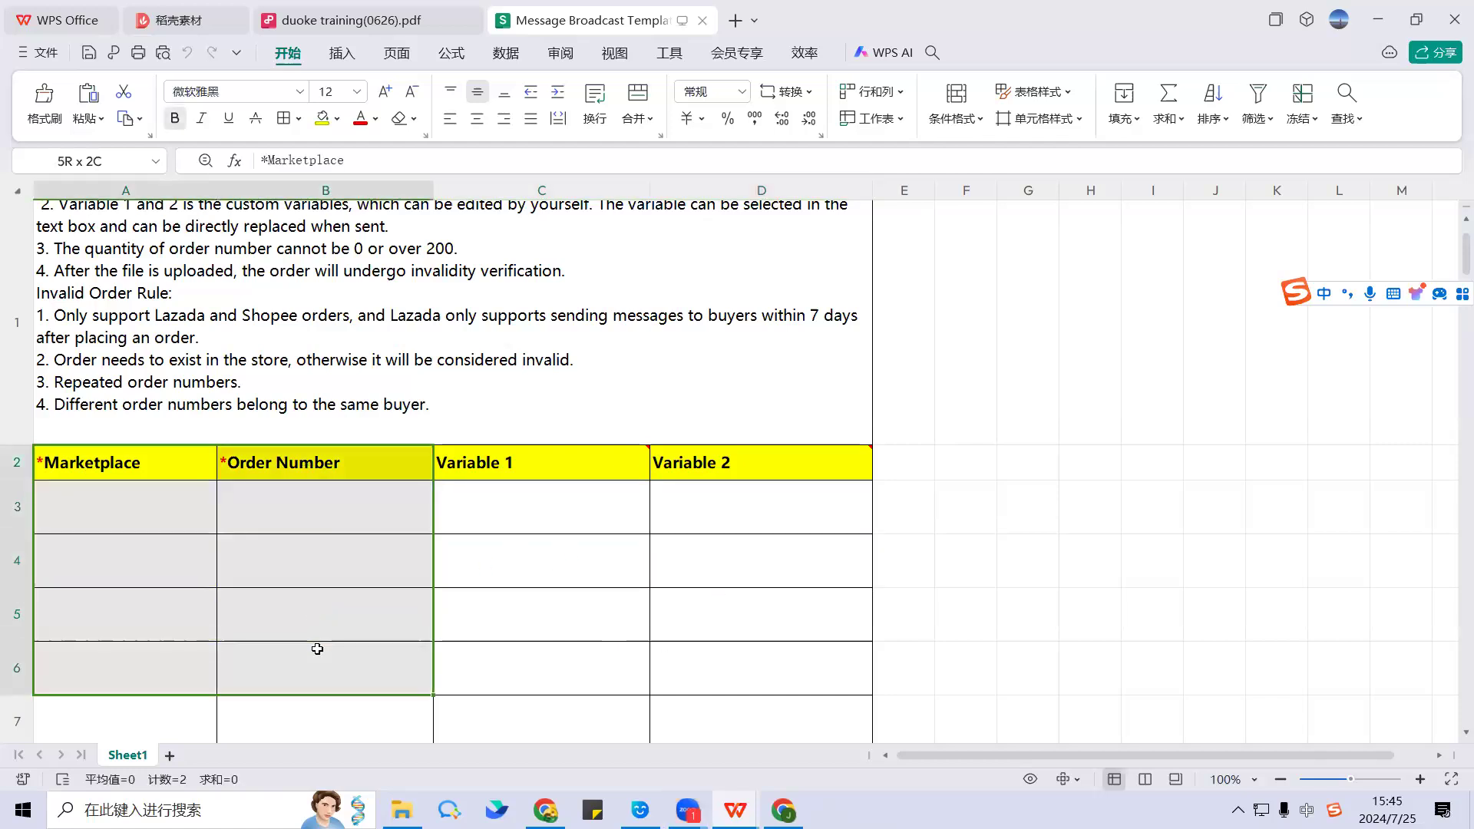
drag(170, 512, 303, 505)
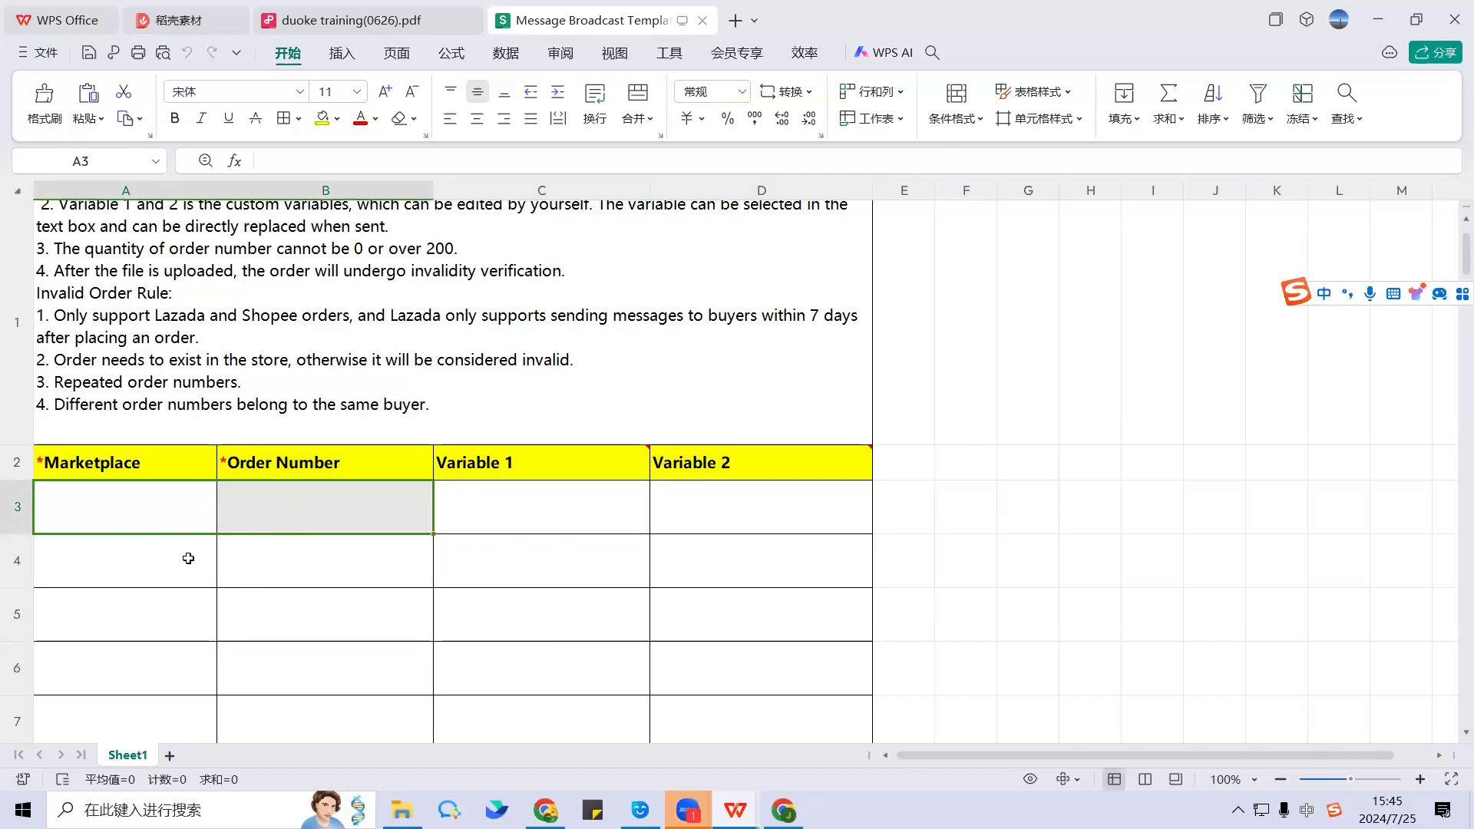
drag(188, 511, 222, 582)
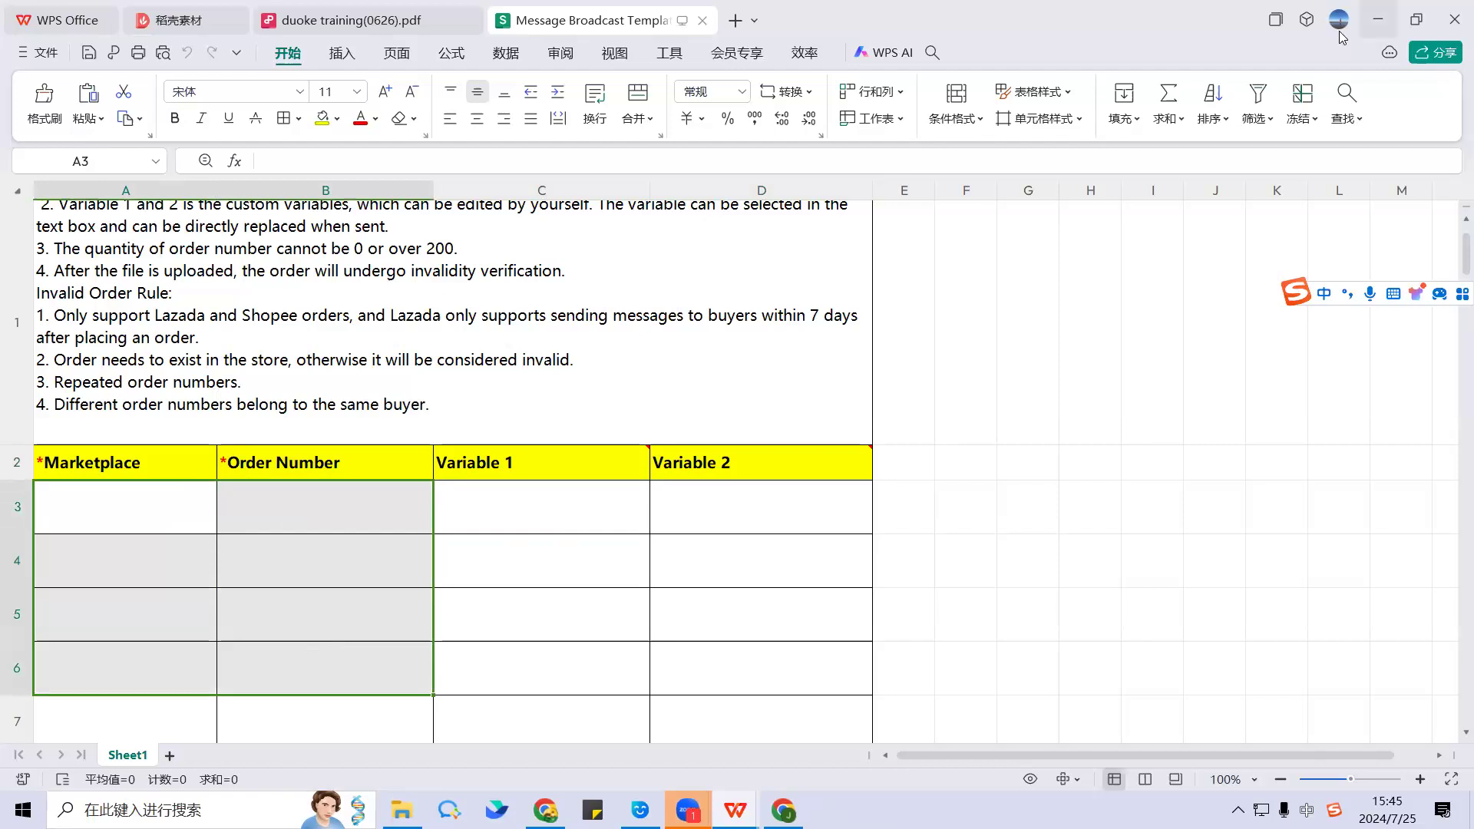
click(1377, 20)
Step: Start a new Duoke task, choose Message Broadcast Template (EN) for upload, and return to WPS
mouse_move(640, 806)
click(645, 780)
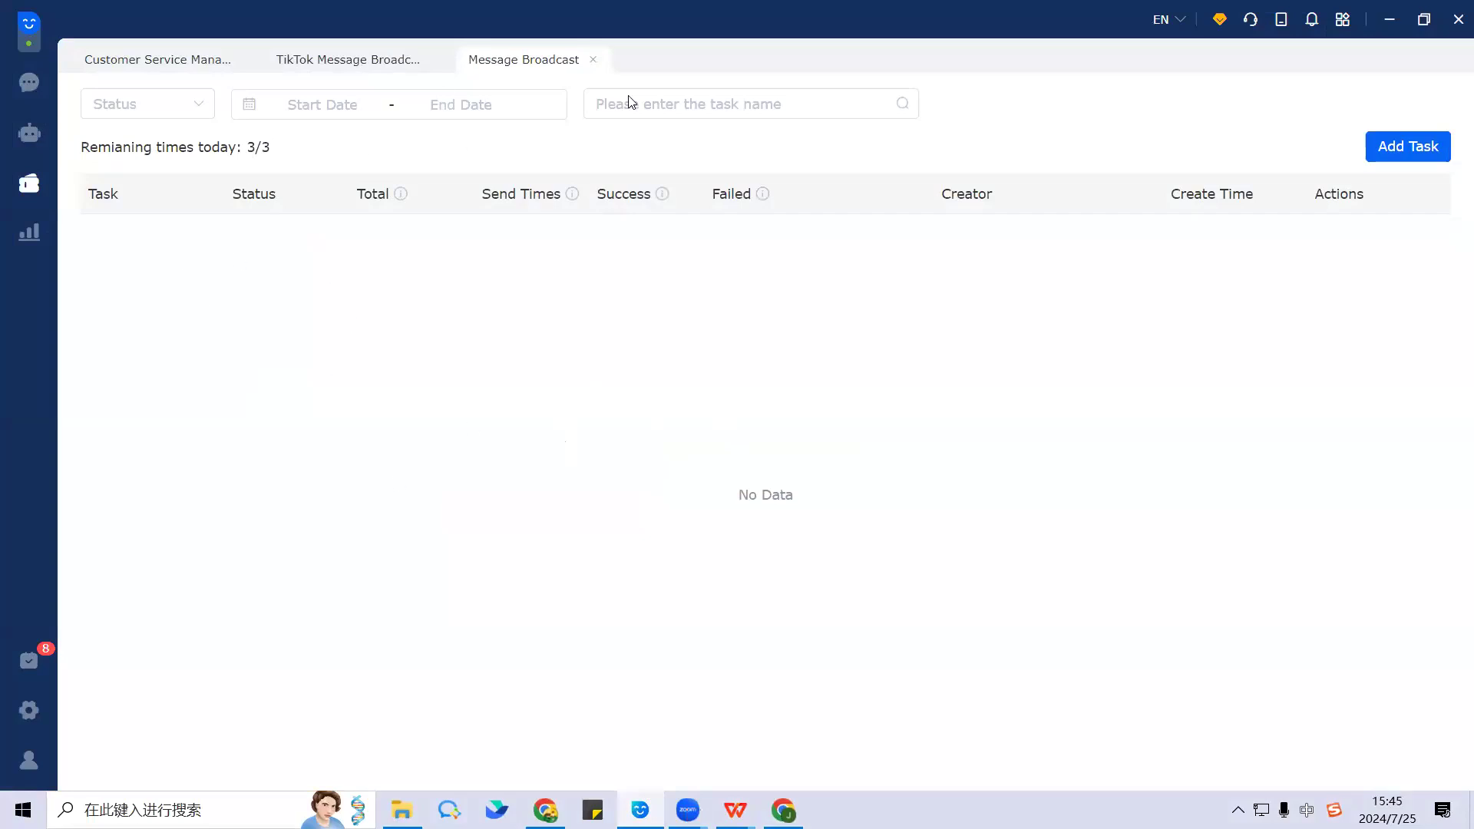
click(1379, 156)
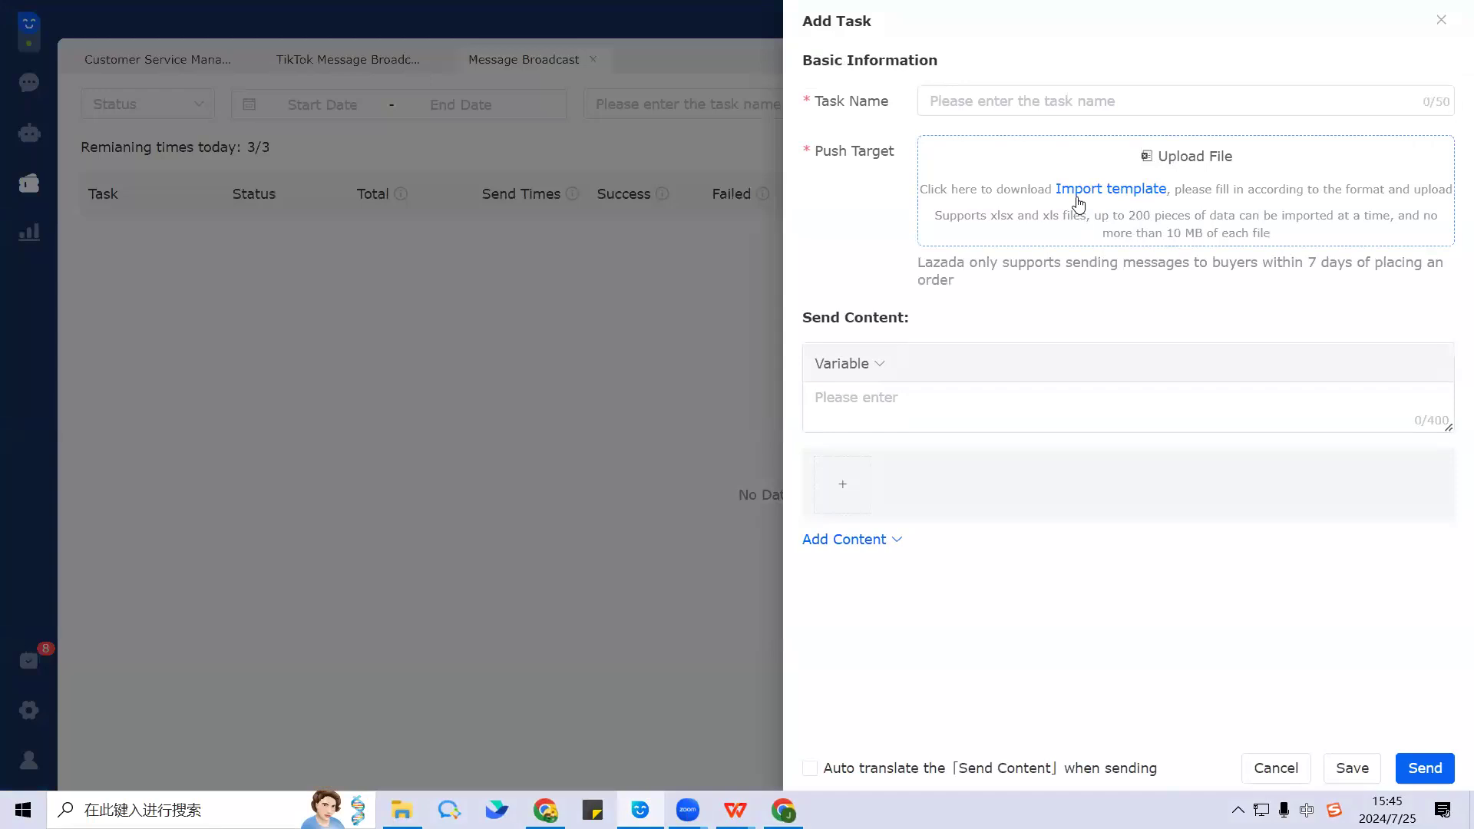
click(1195, 165)
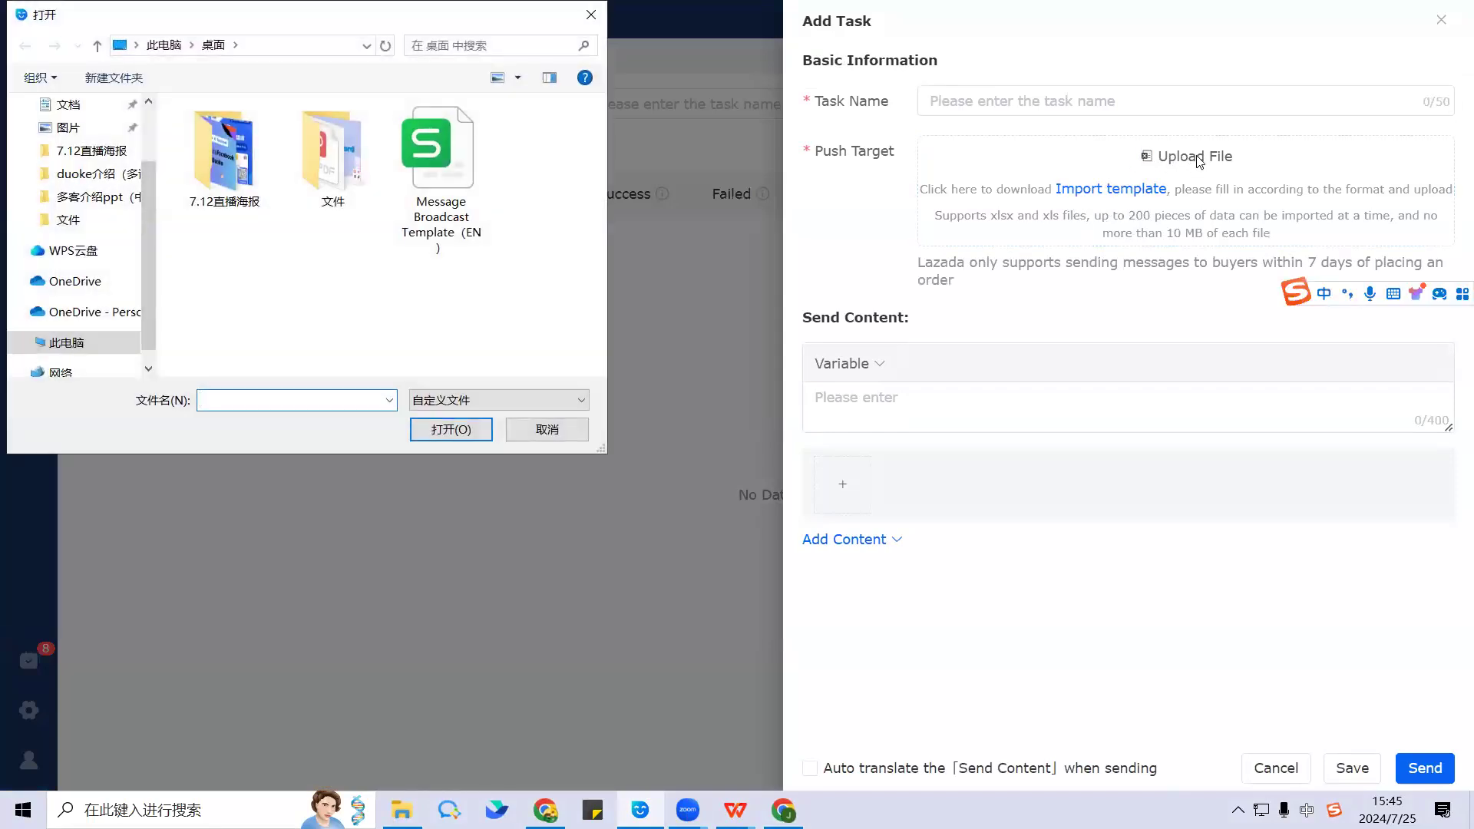
click(459, 167)
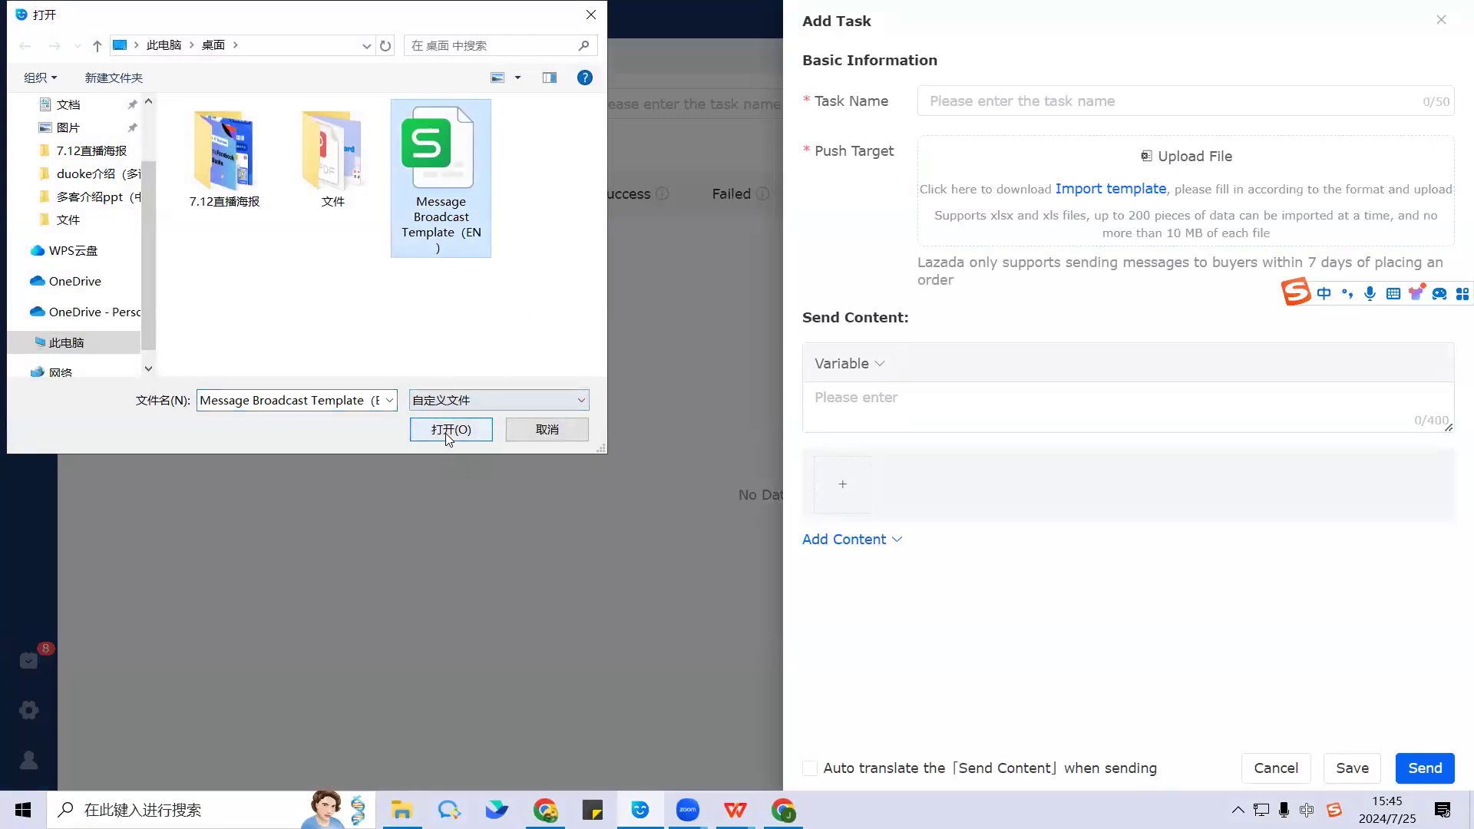
click(448, 430)
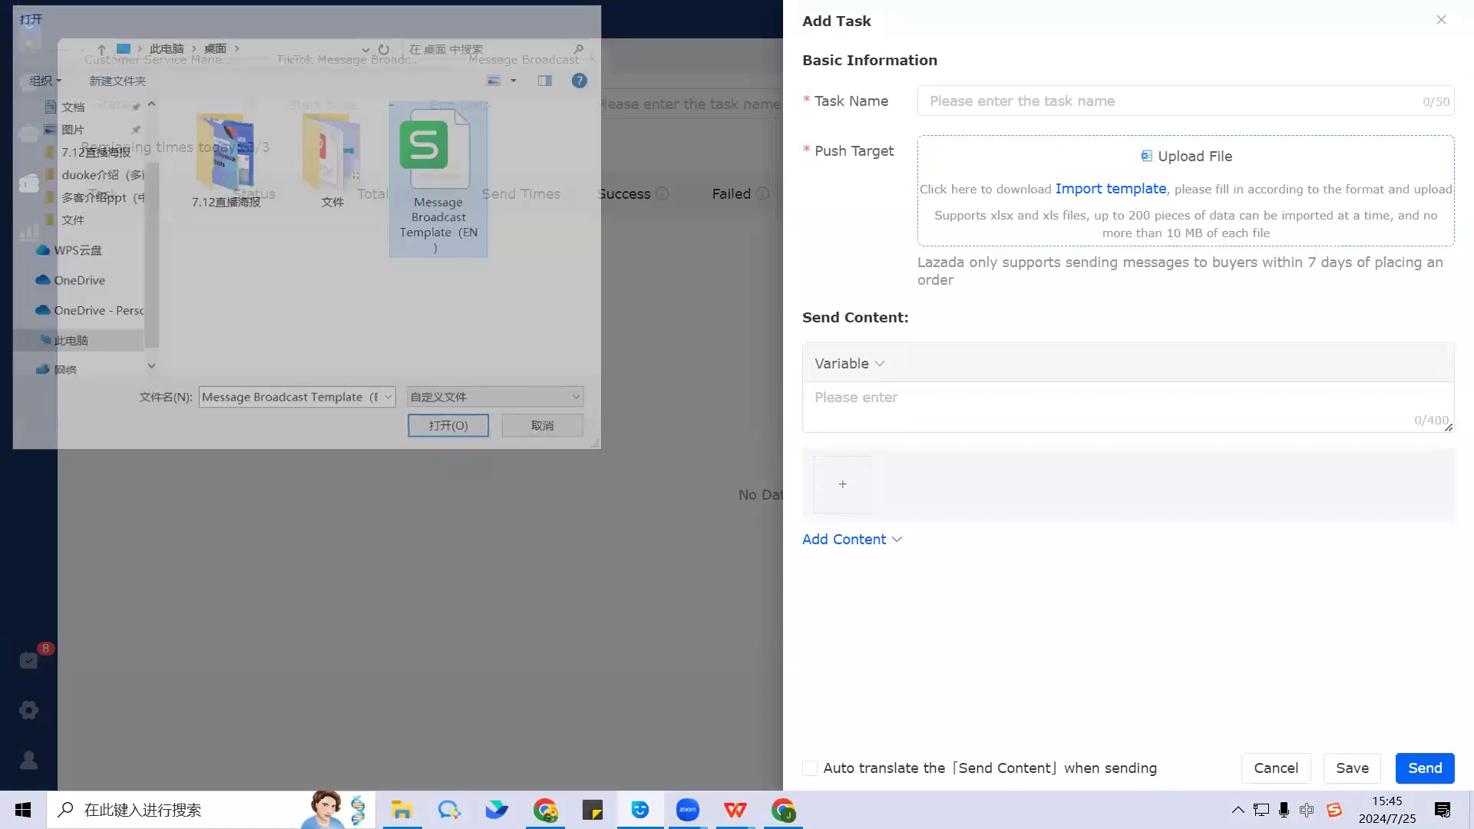
click(736, 810)
click(838, 726)
Step: Enter thailand in A3 and 123456789 in B3, then save and close the template
click(130, 508)
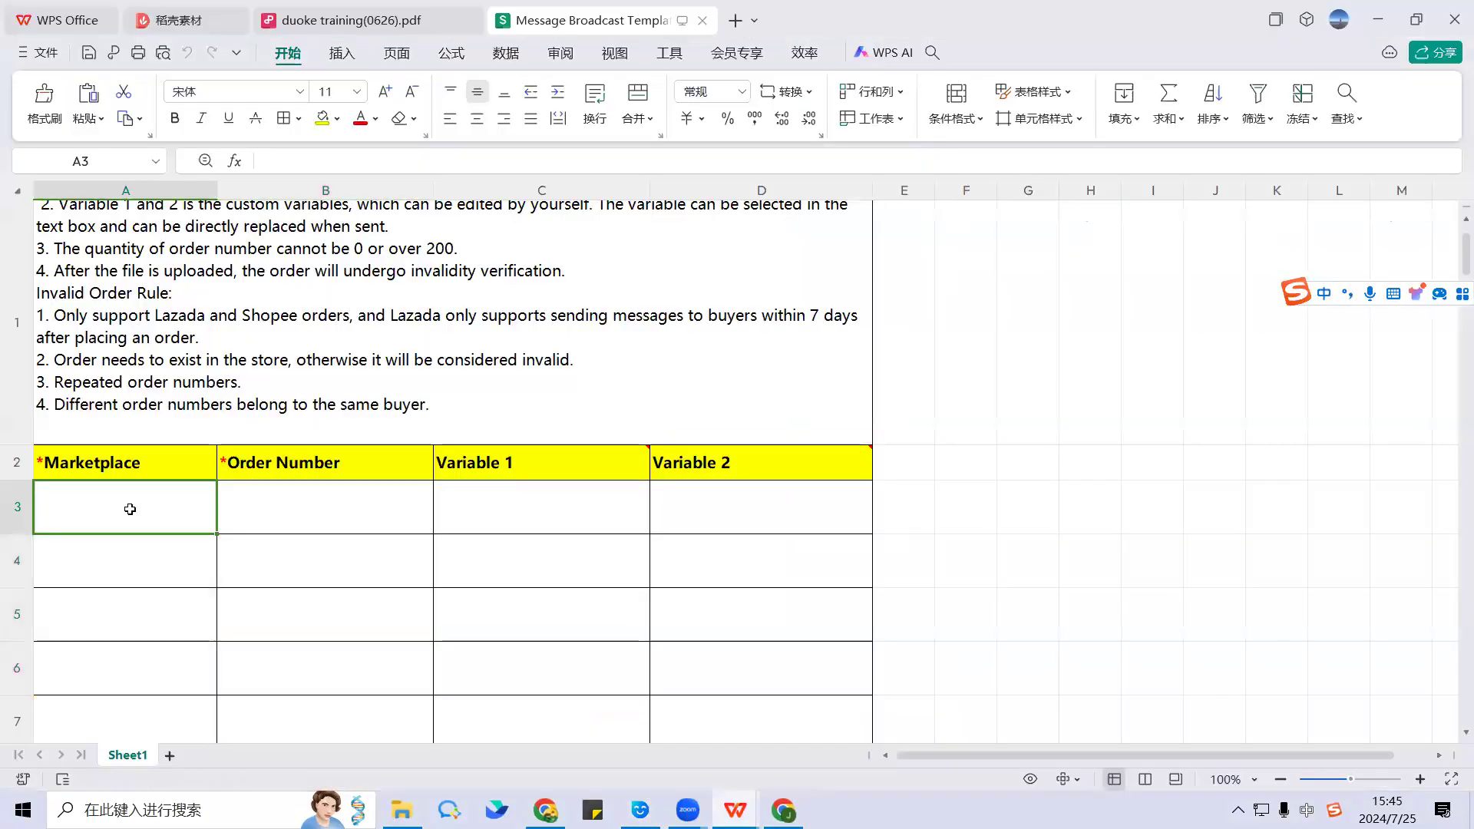
text(thailand)
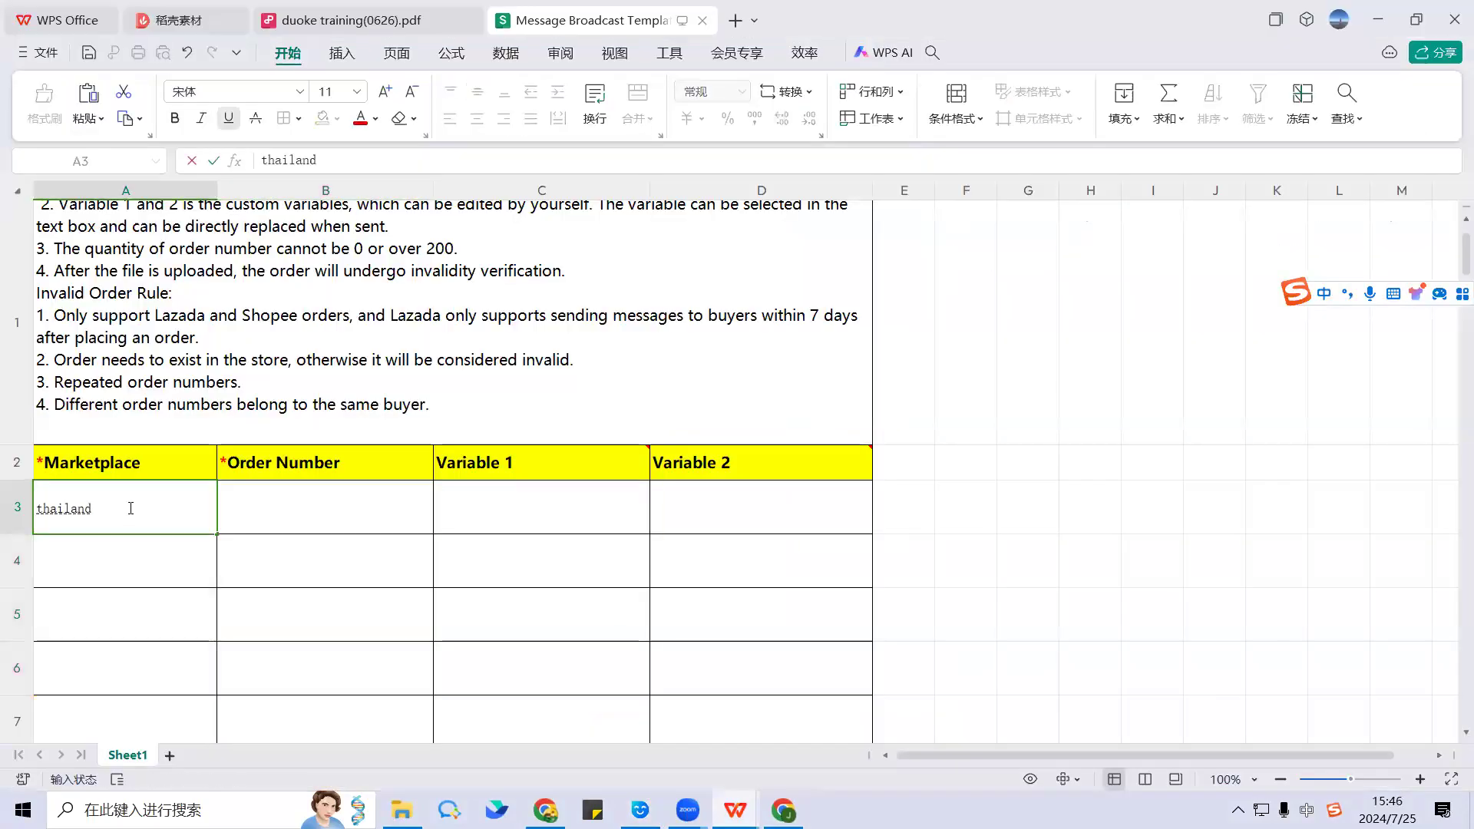
click(281, 514)
text(1)
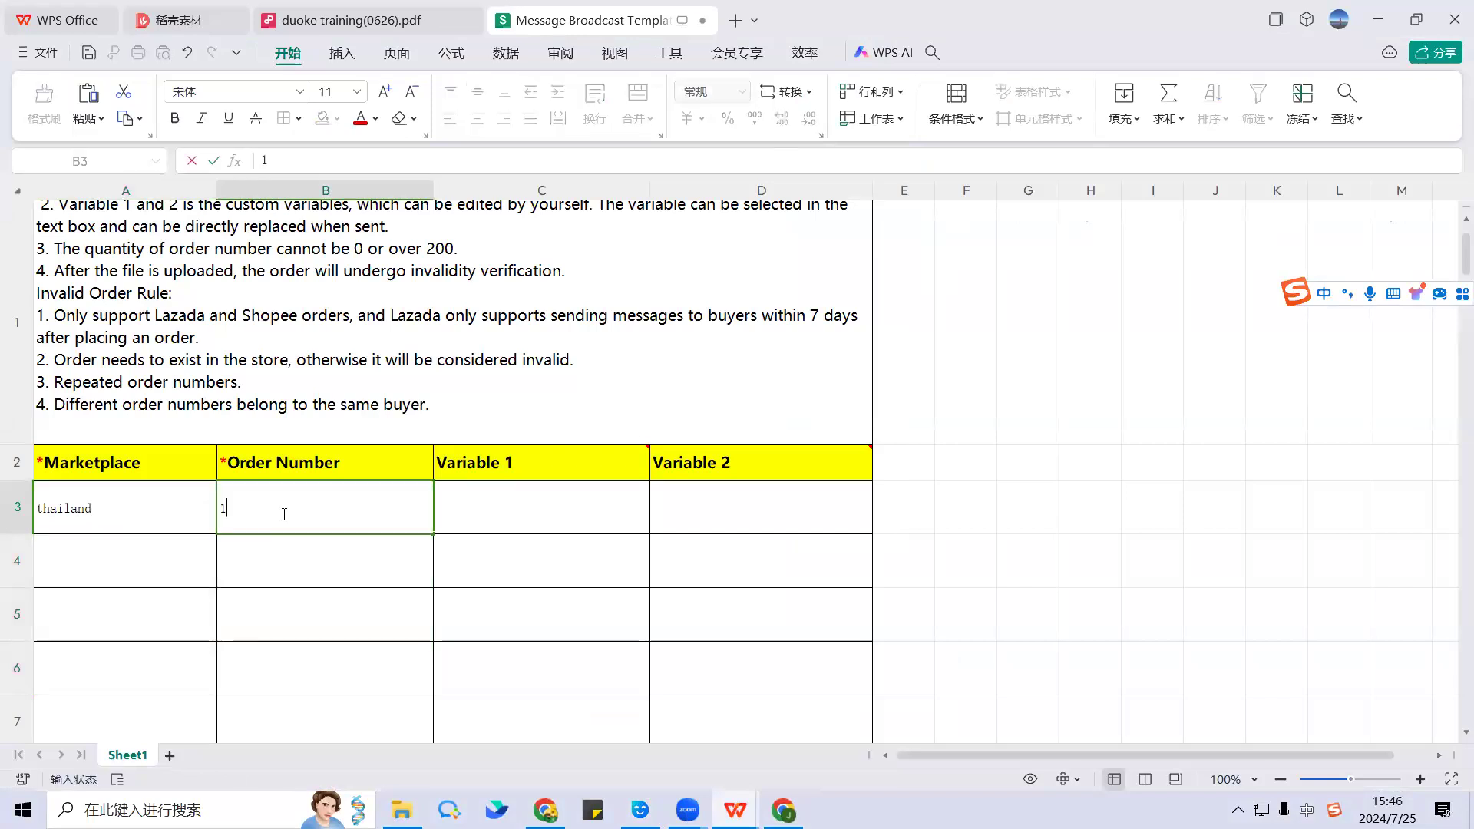
text(23456789)
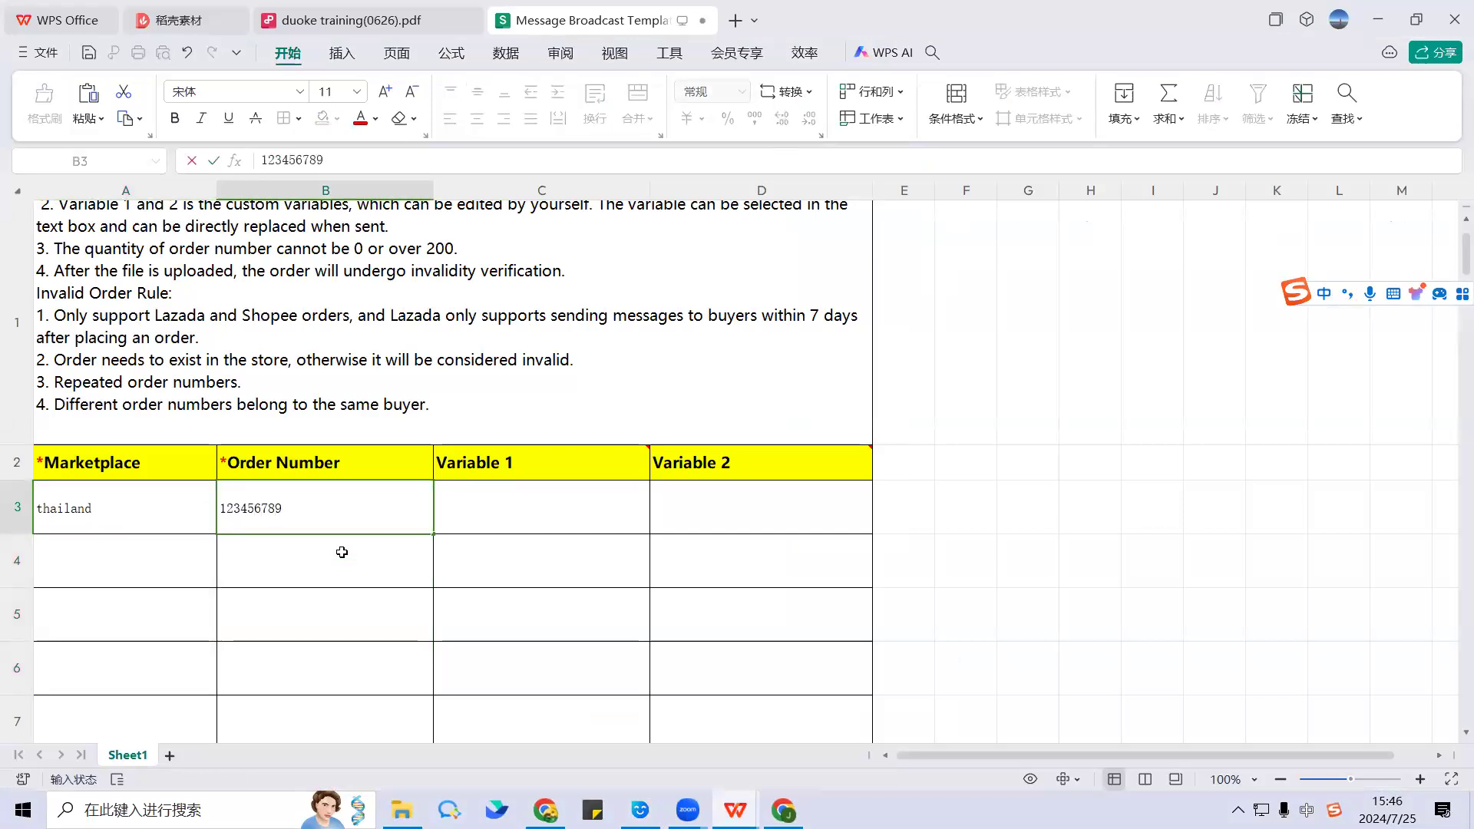
click(89, 53)
click(1453, 15)
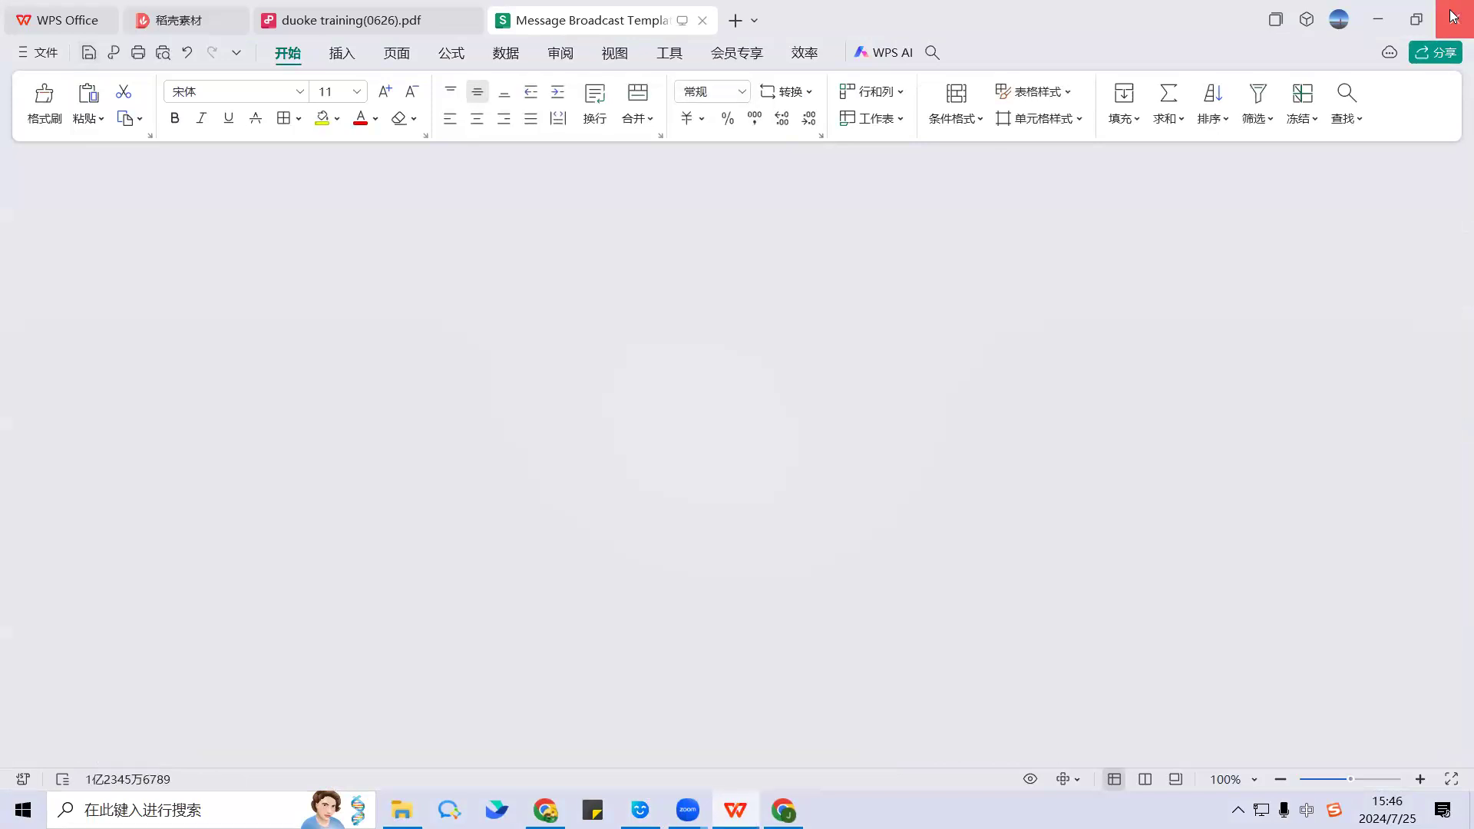
Step: Upload Message Broadcast Template (EN).xlsx as the task's push target file
click(1188, 161)
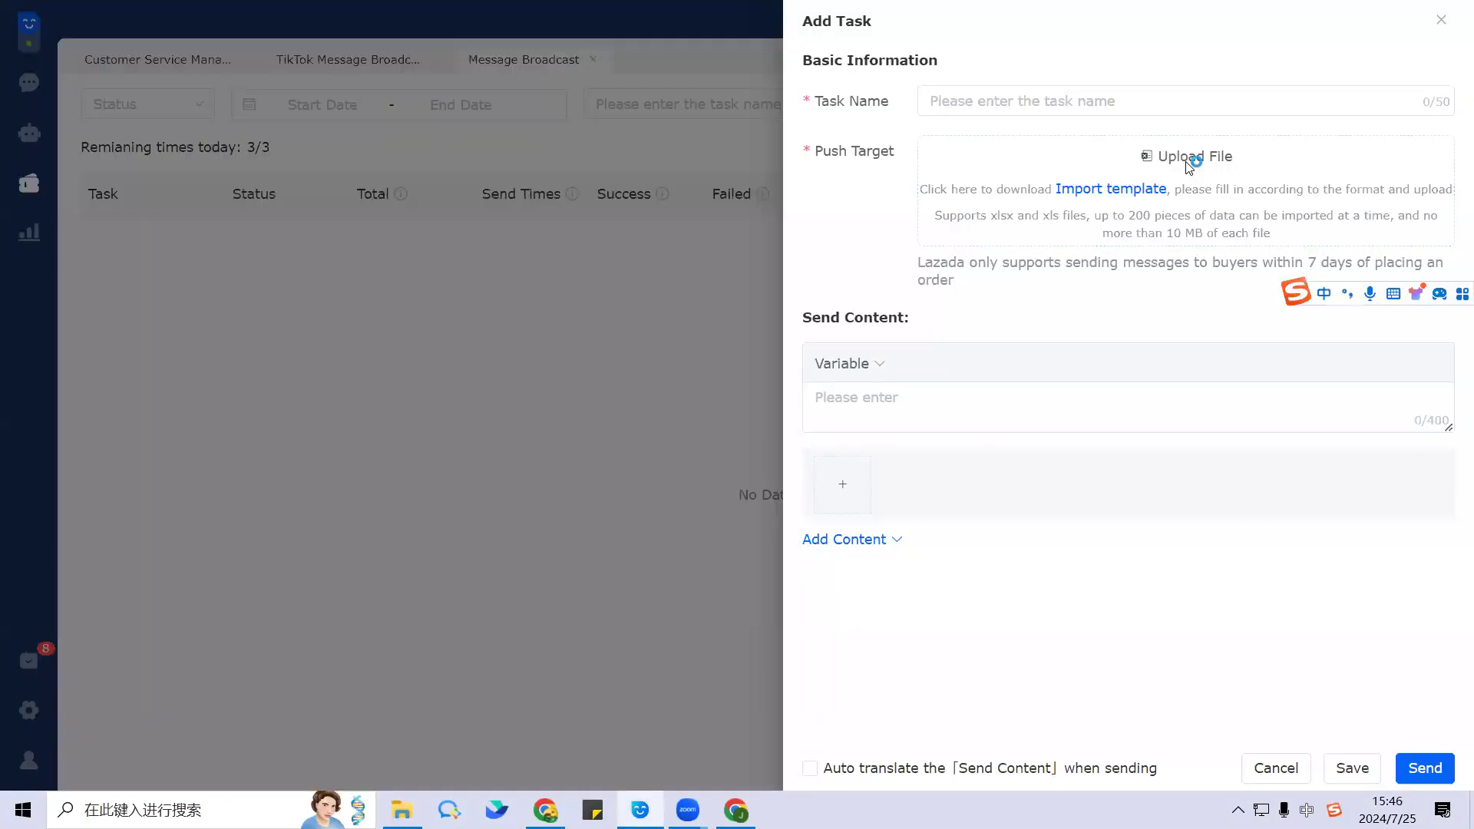
click(440, 184)
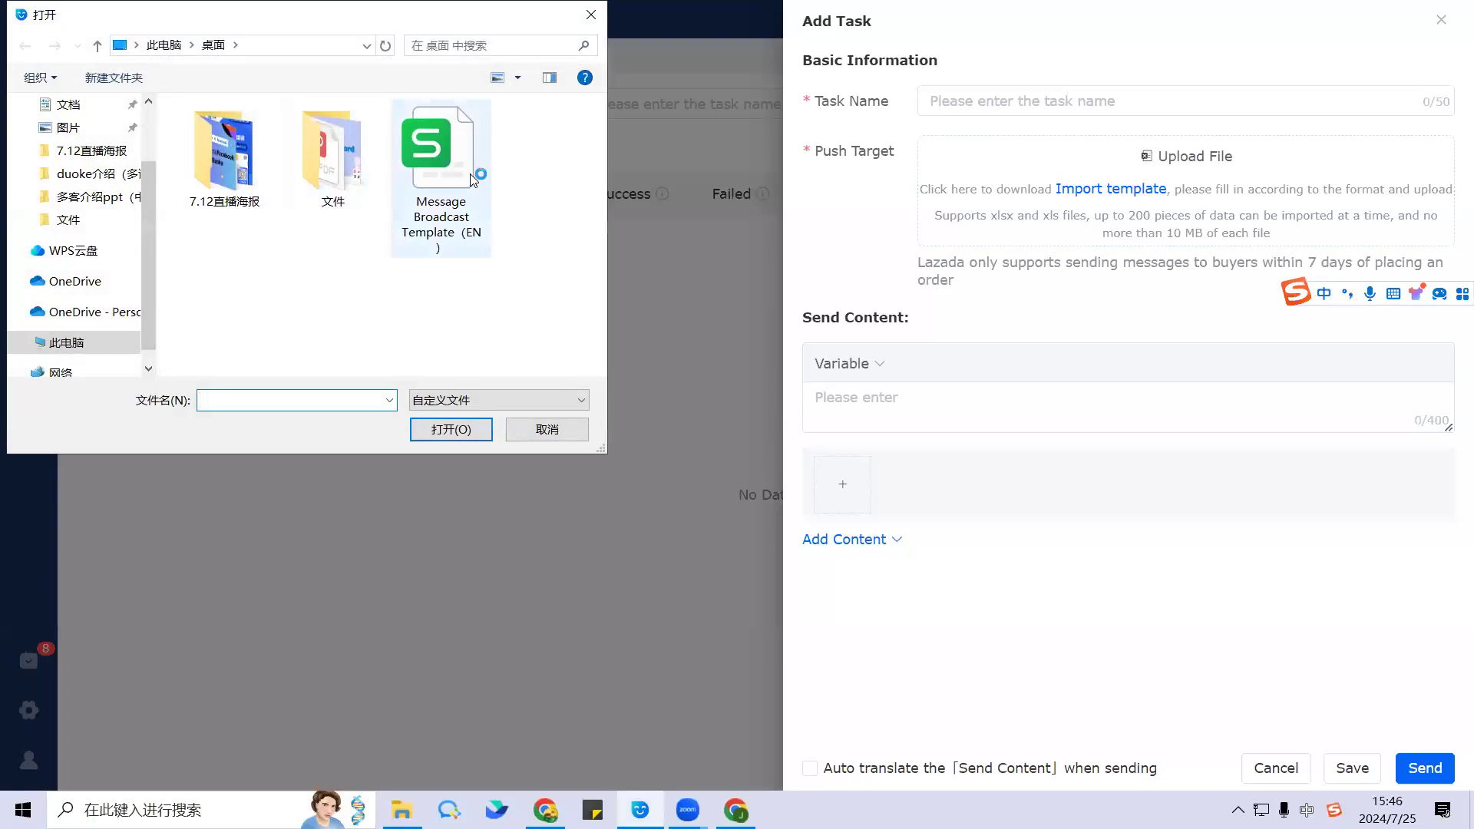
click(445, 429)
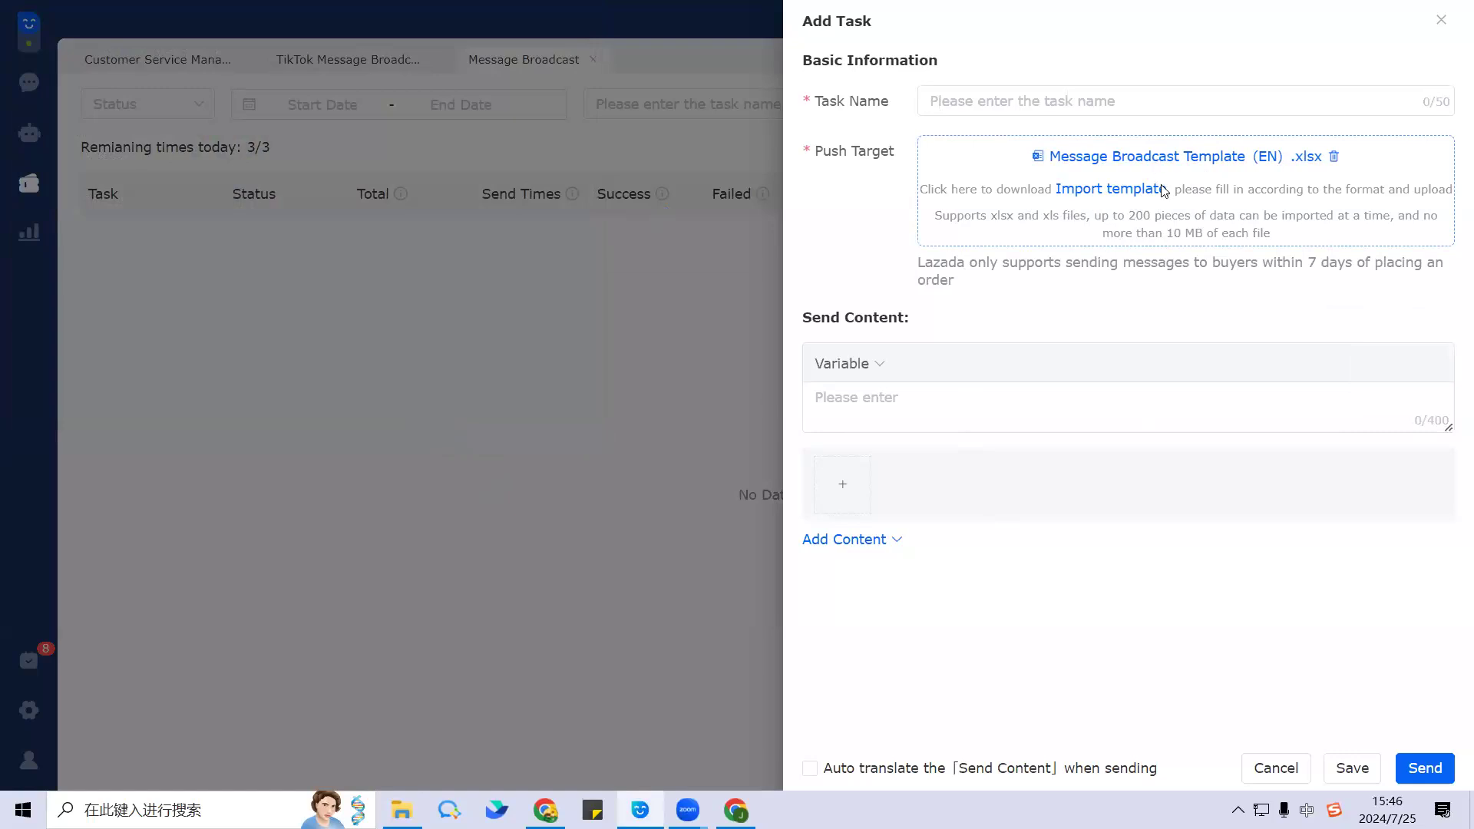
Step: Write the message as the Buyer Name variable followed by 'big sale'
click(854, 397)
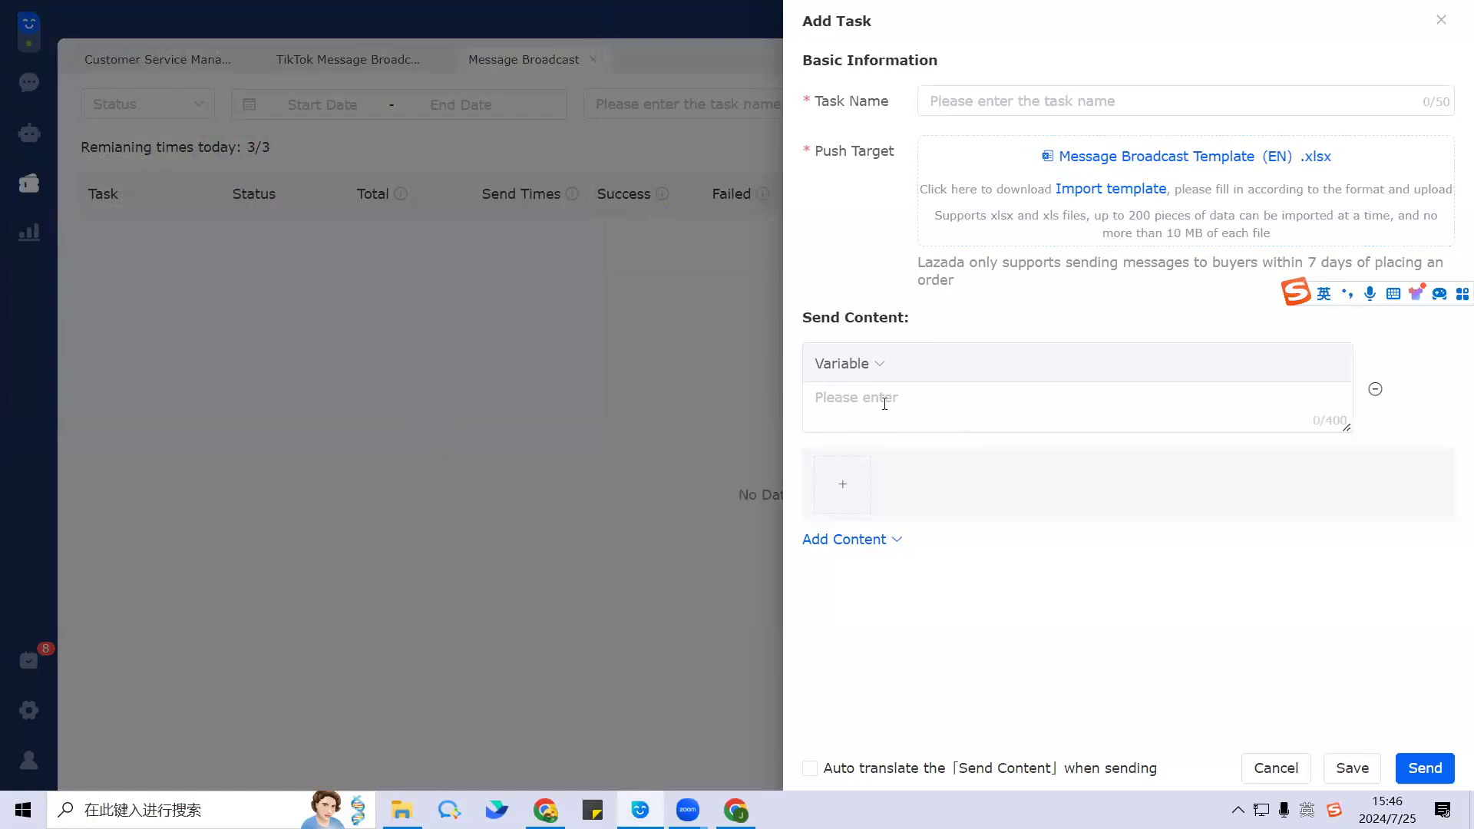
click(864, 365)
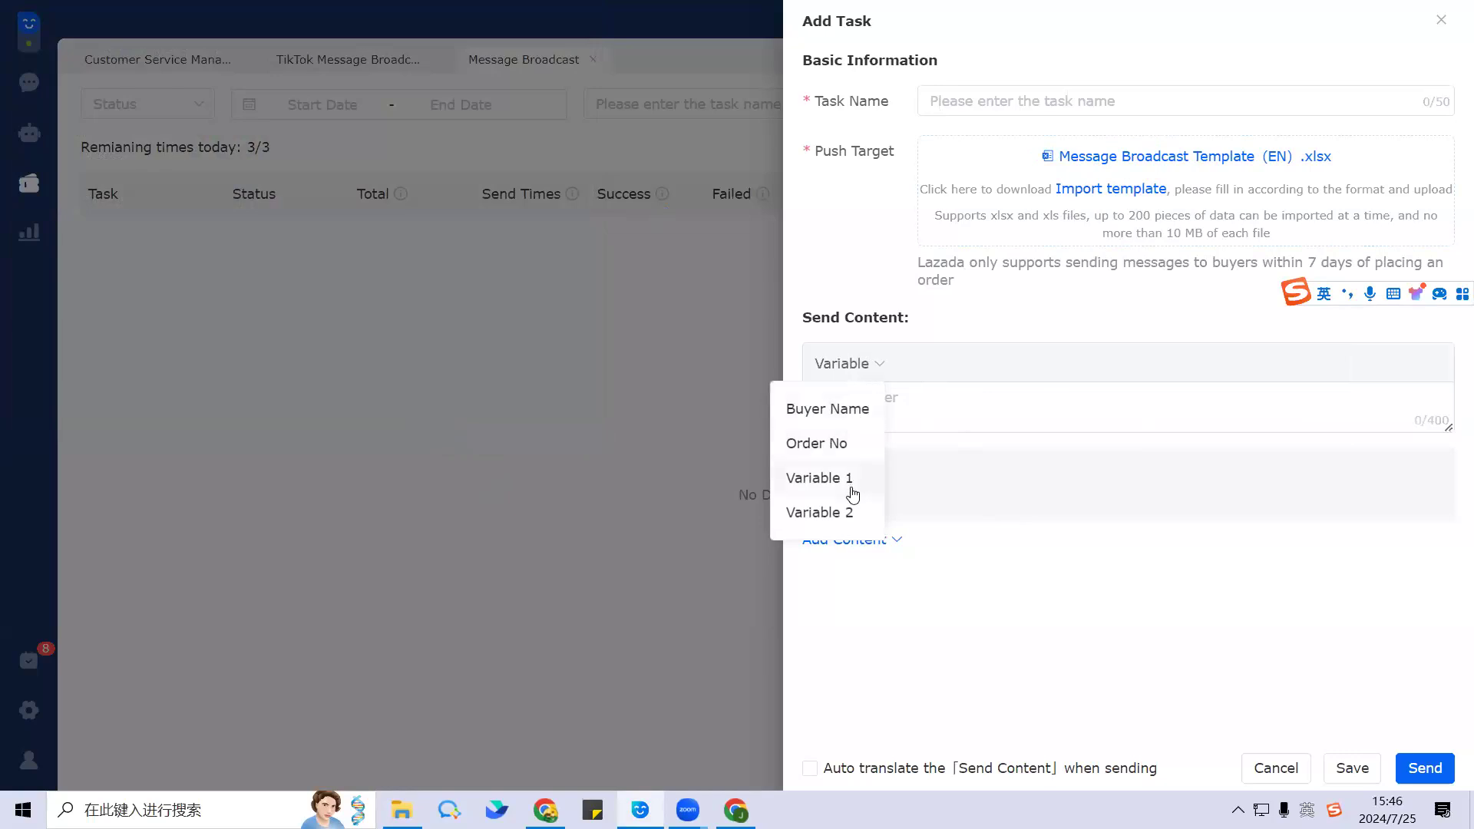
click(824, 410)
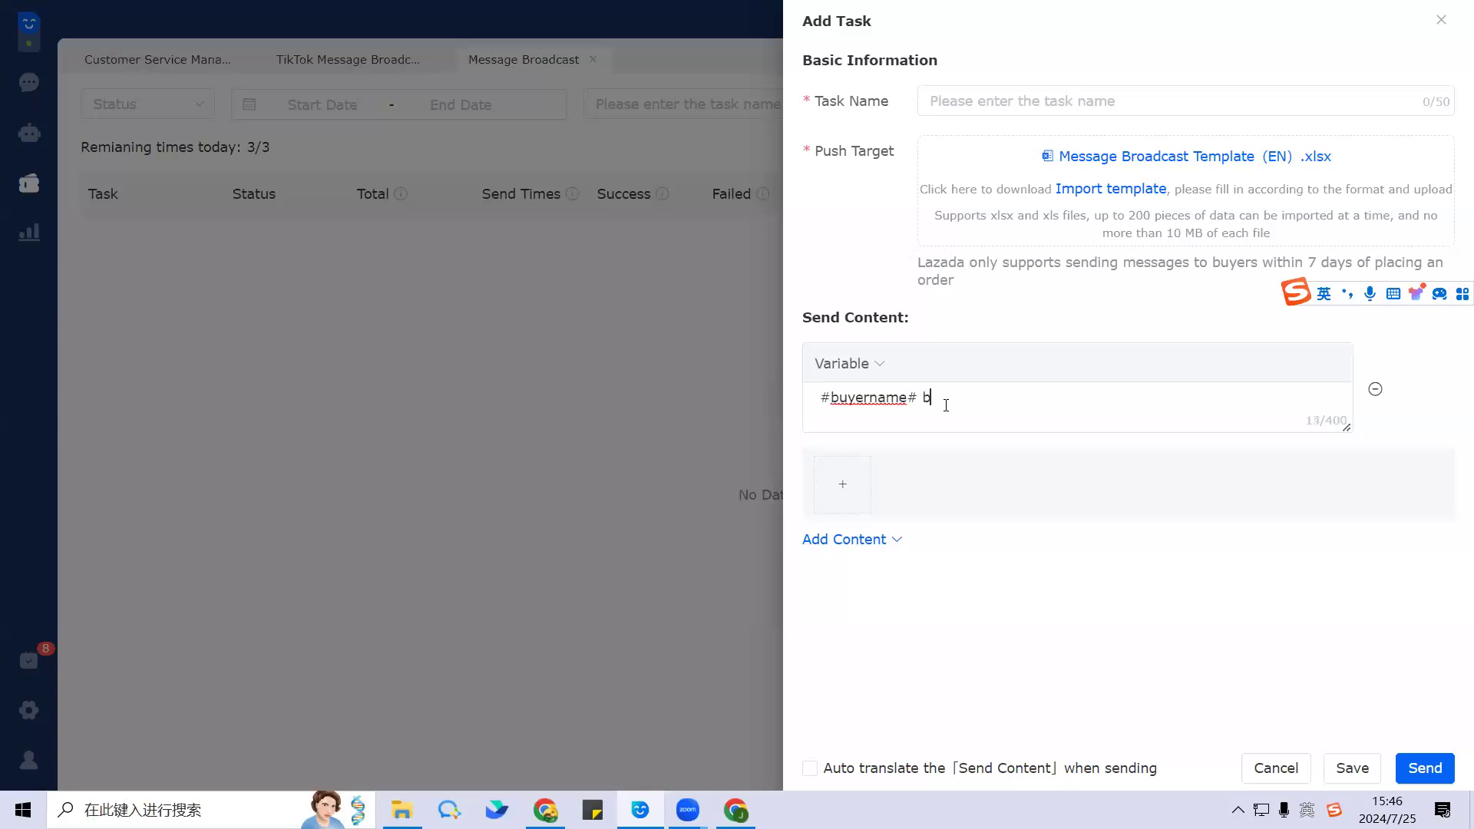
text(big sale)
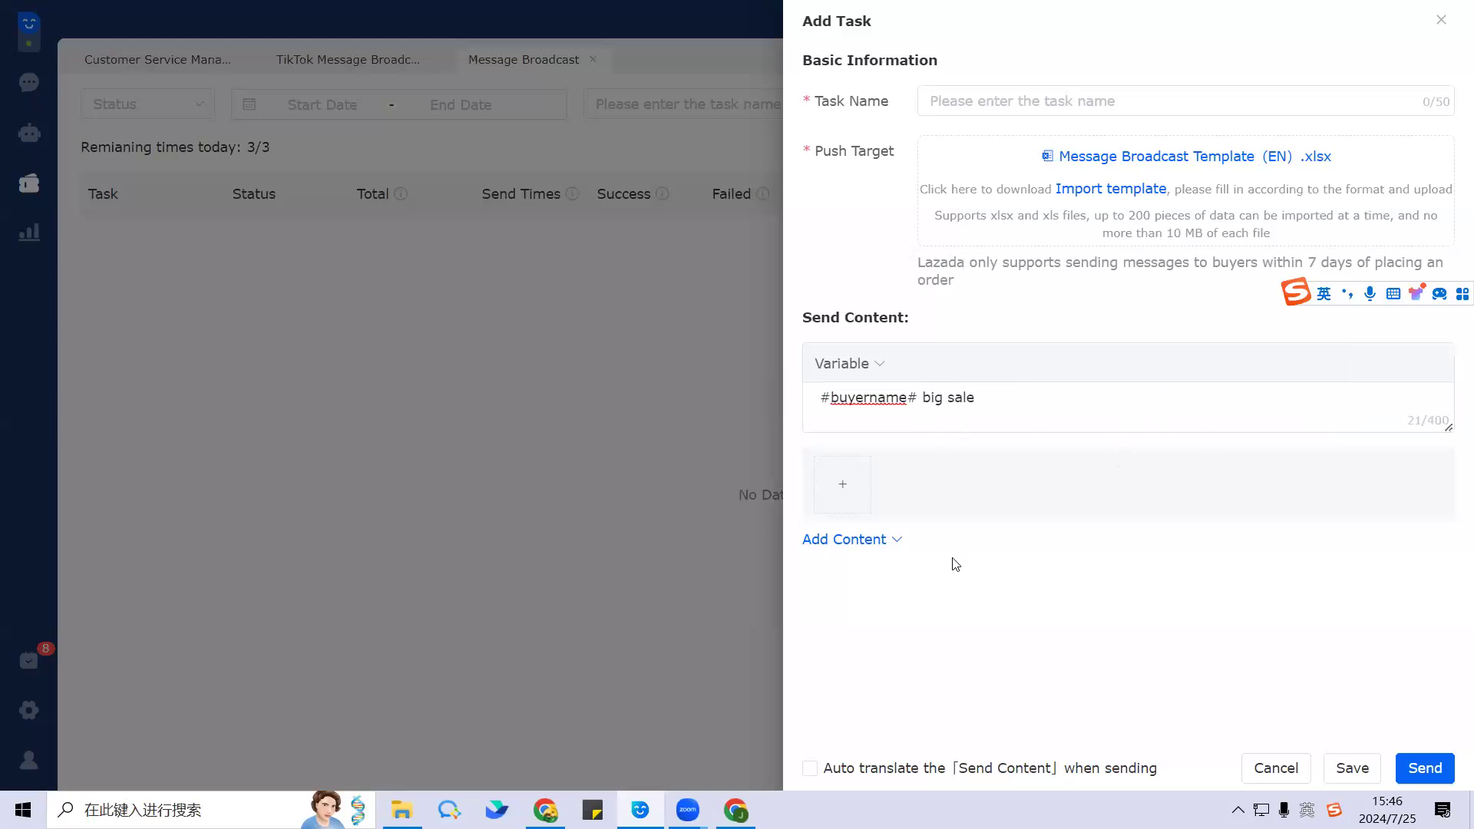
Step: Attach the Facebook image to the message
click(848, 489)
click(459, 150)
key(Return)
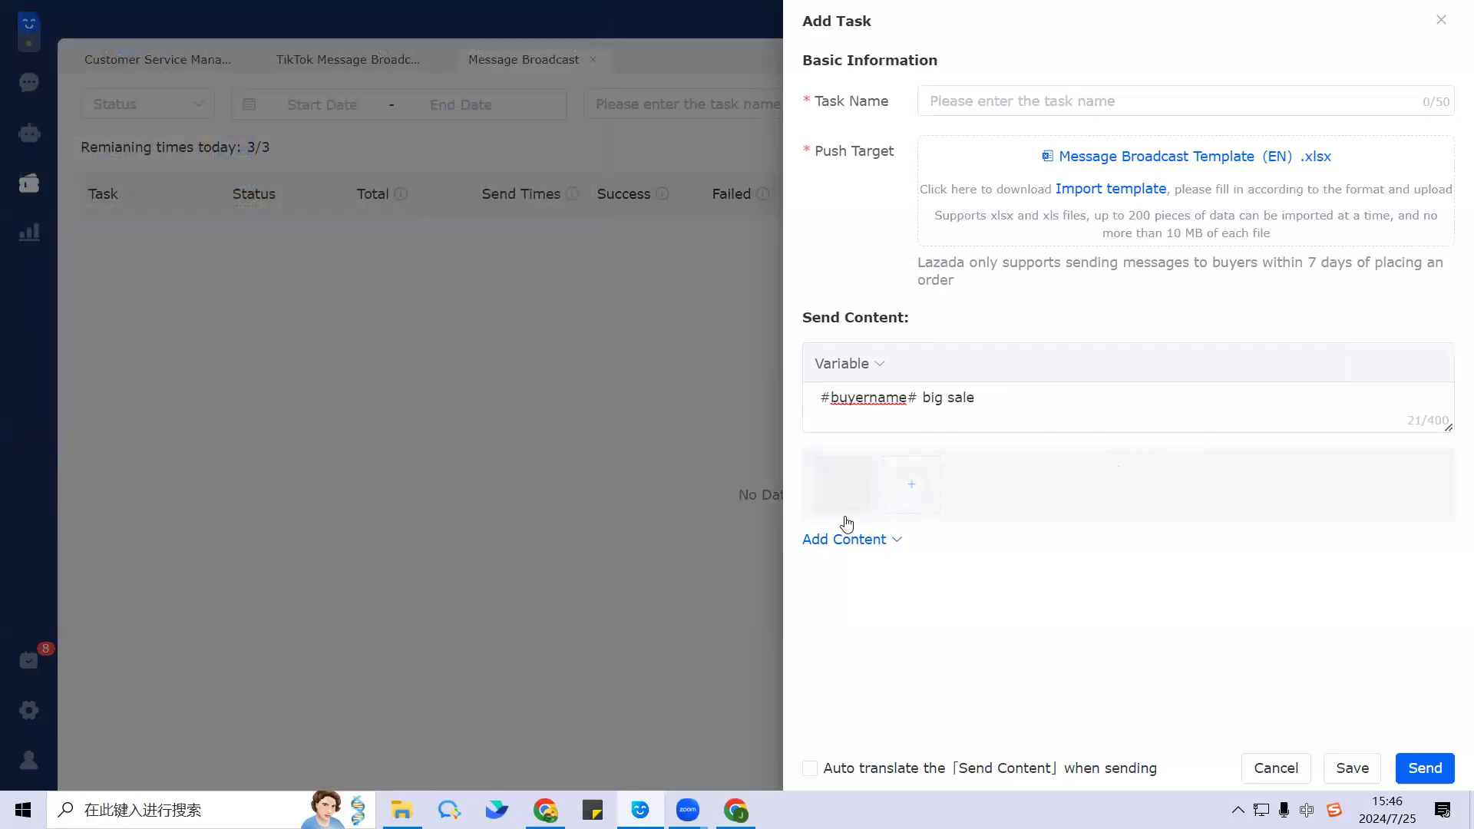
Step: Add a second text block, a product block and a voucher block to the content
click(895, 547)
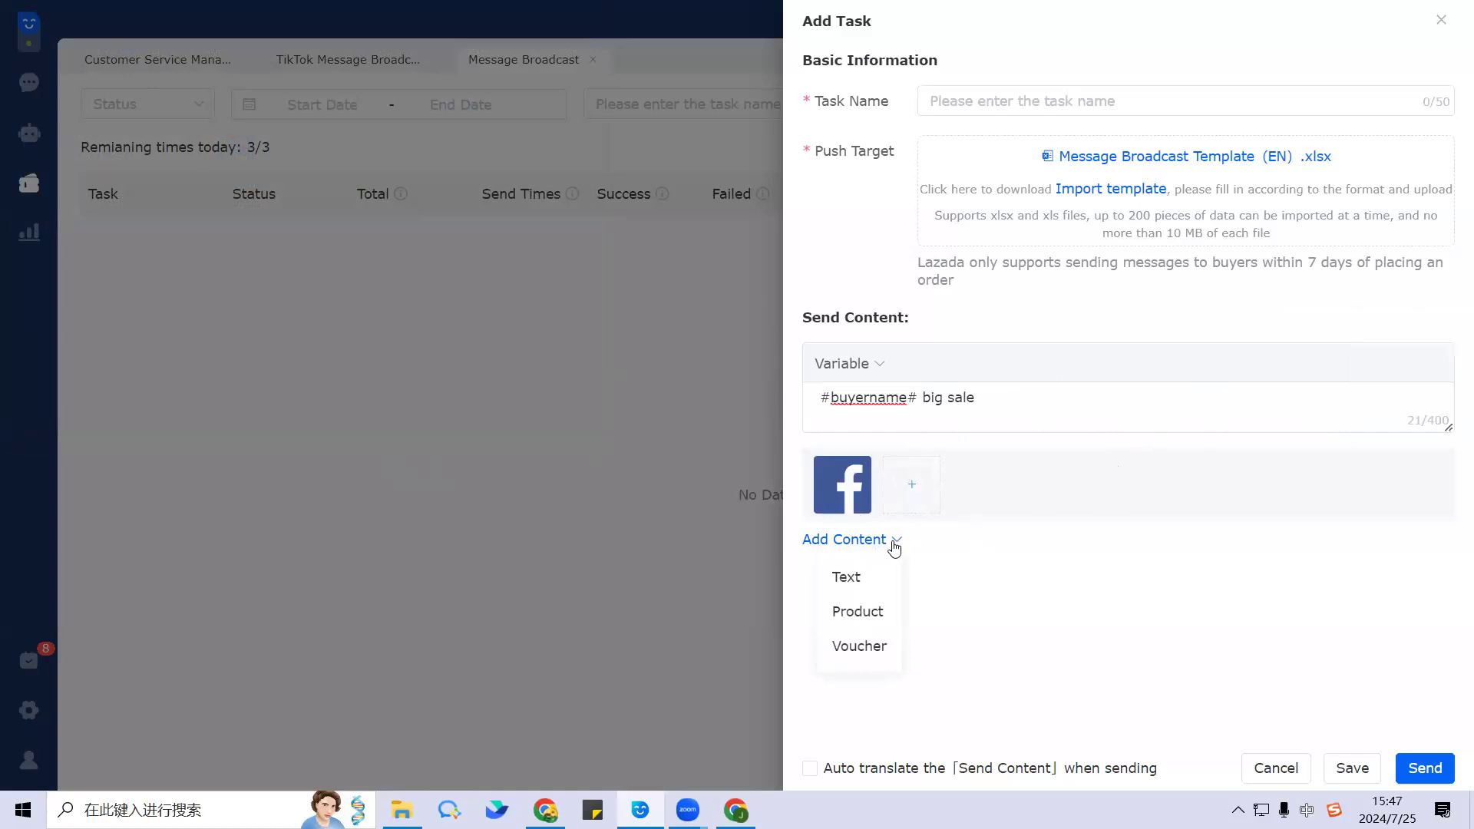
click(870, 579)
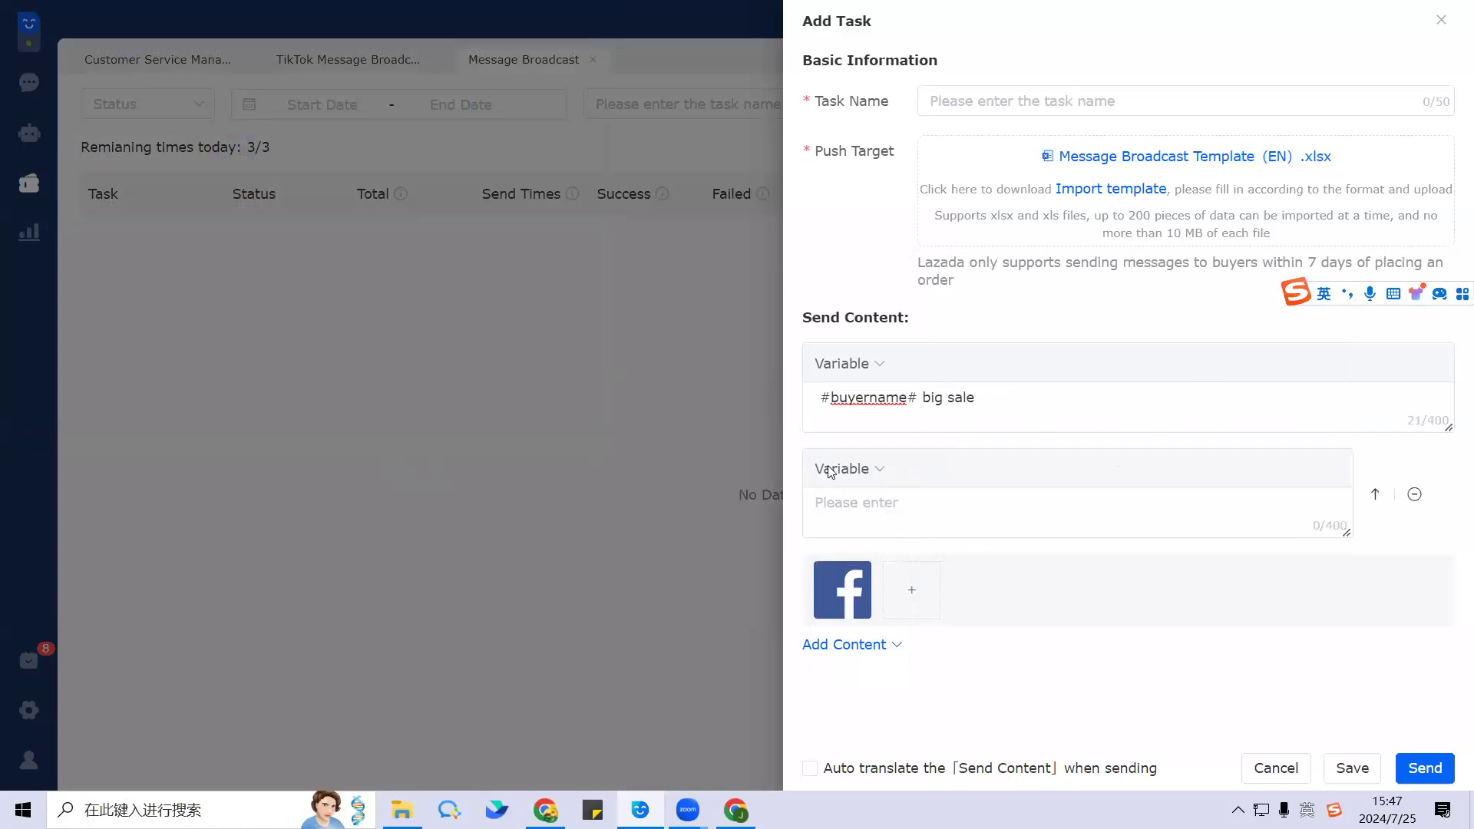
mouse_move(874, 648)
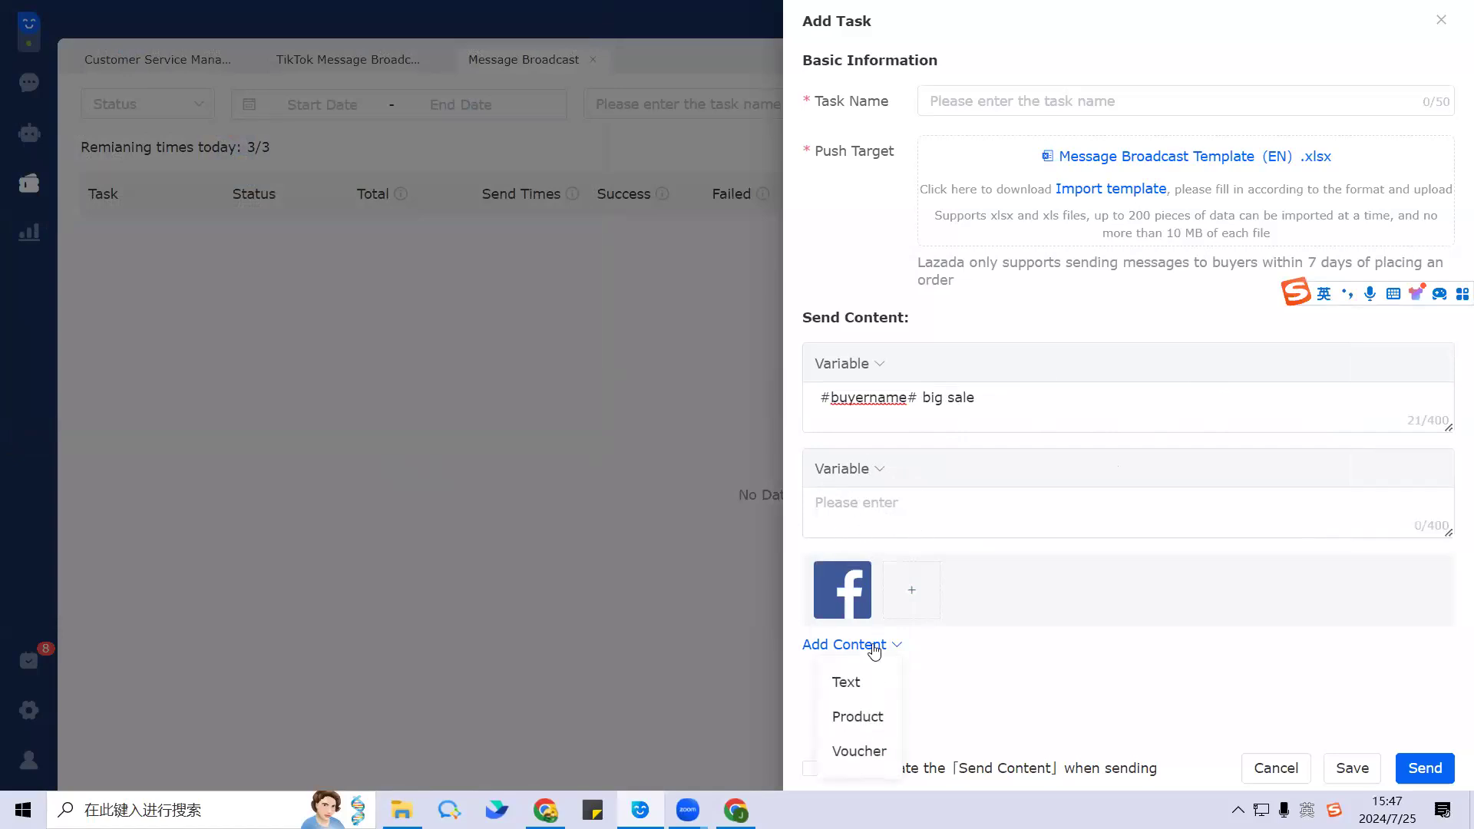
click(873, 720)
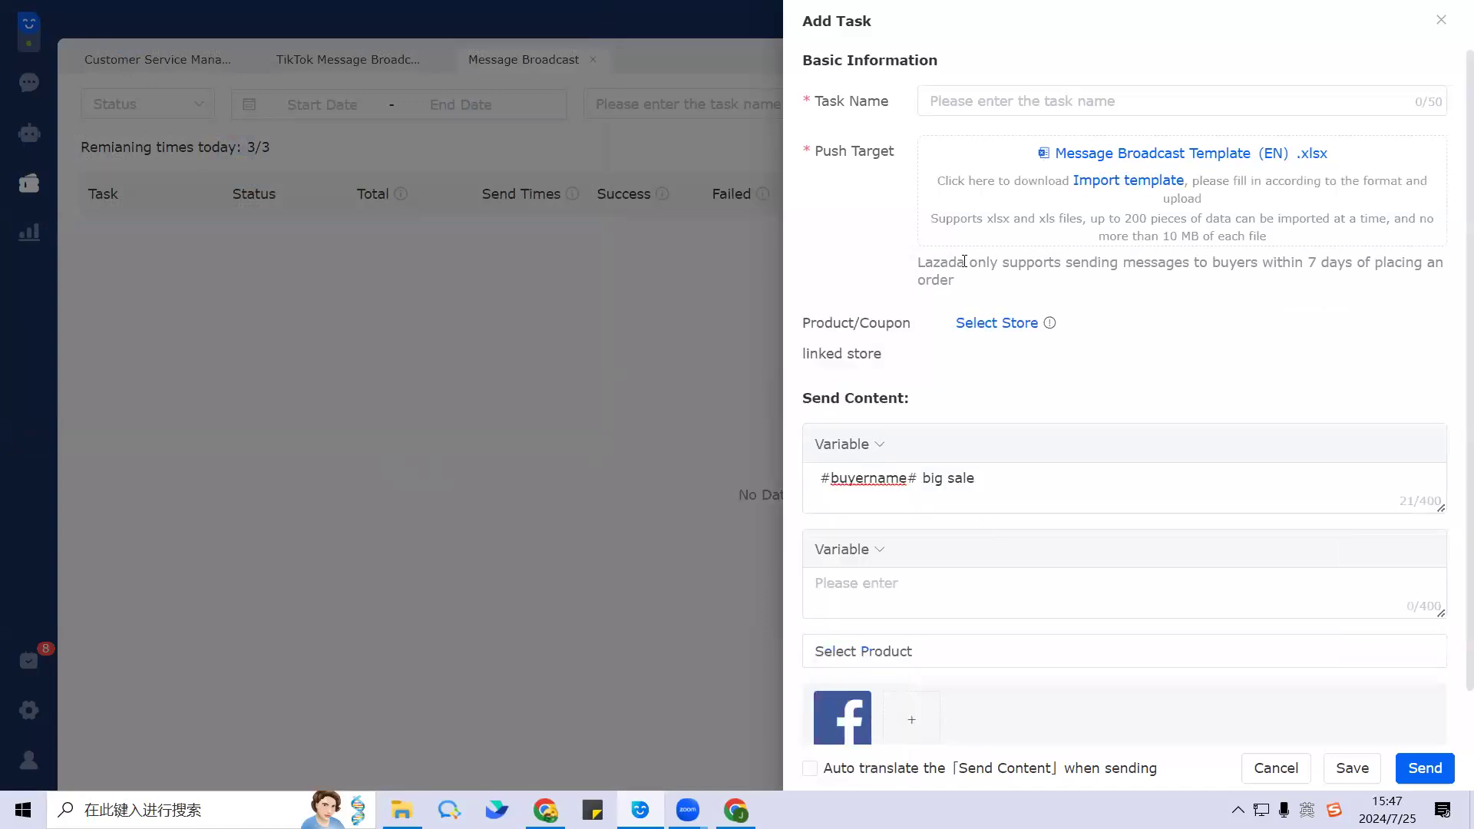
scroll(990, 395, down, 1)
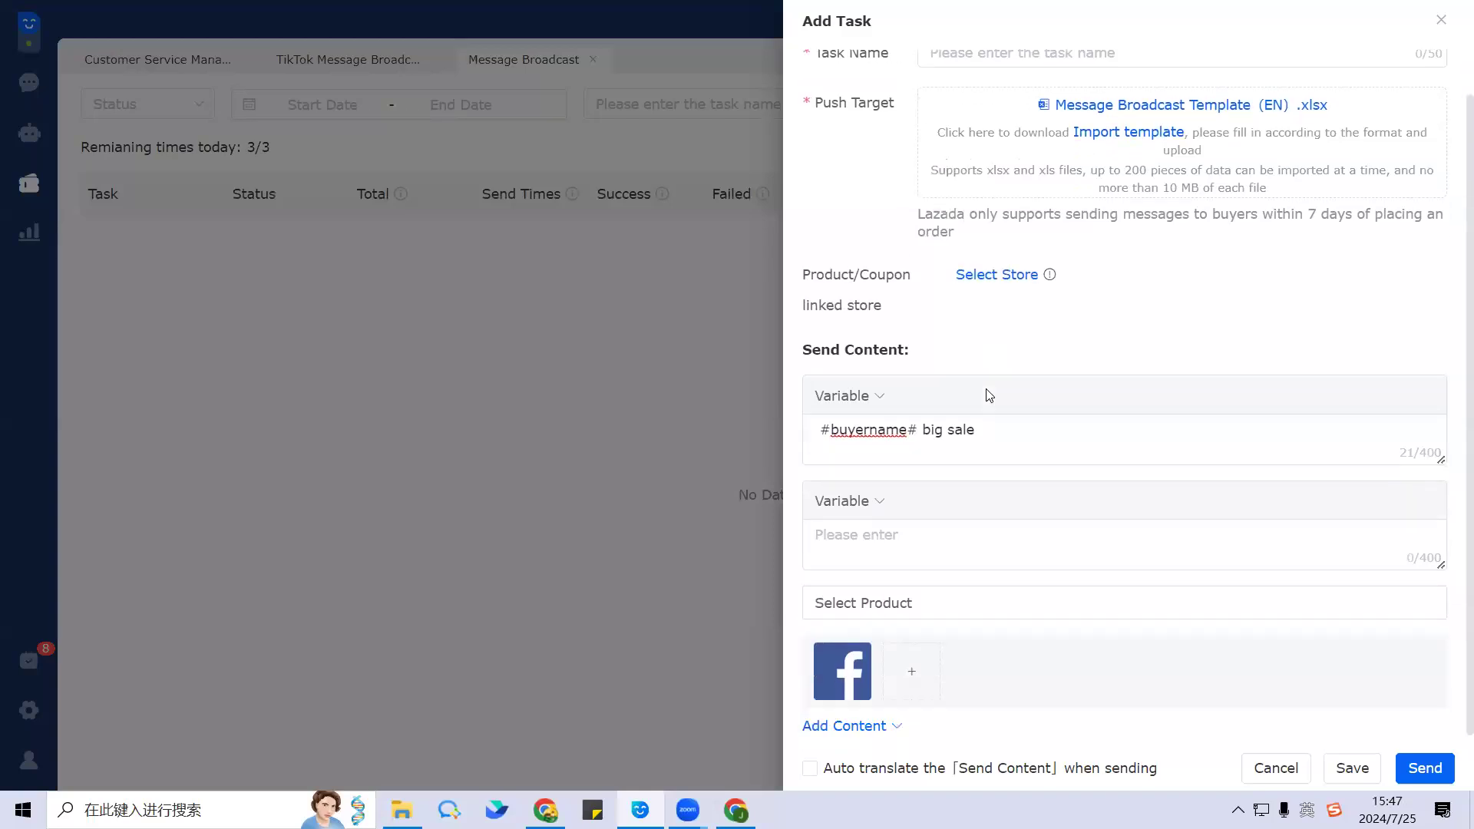
click(881, 720)
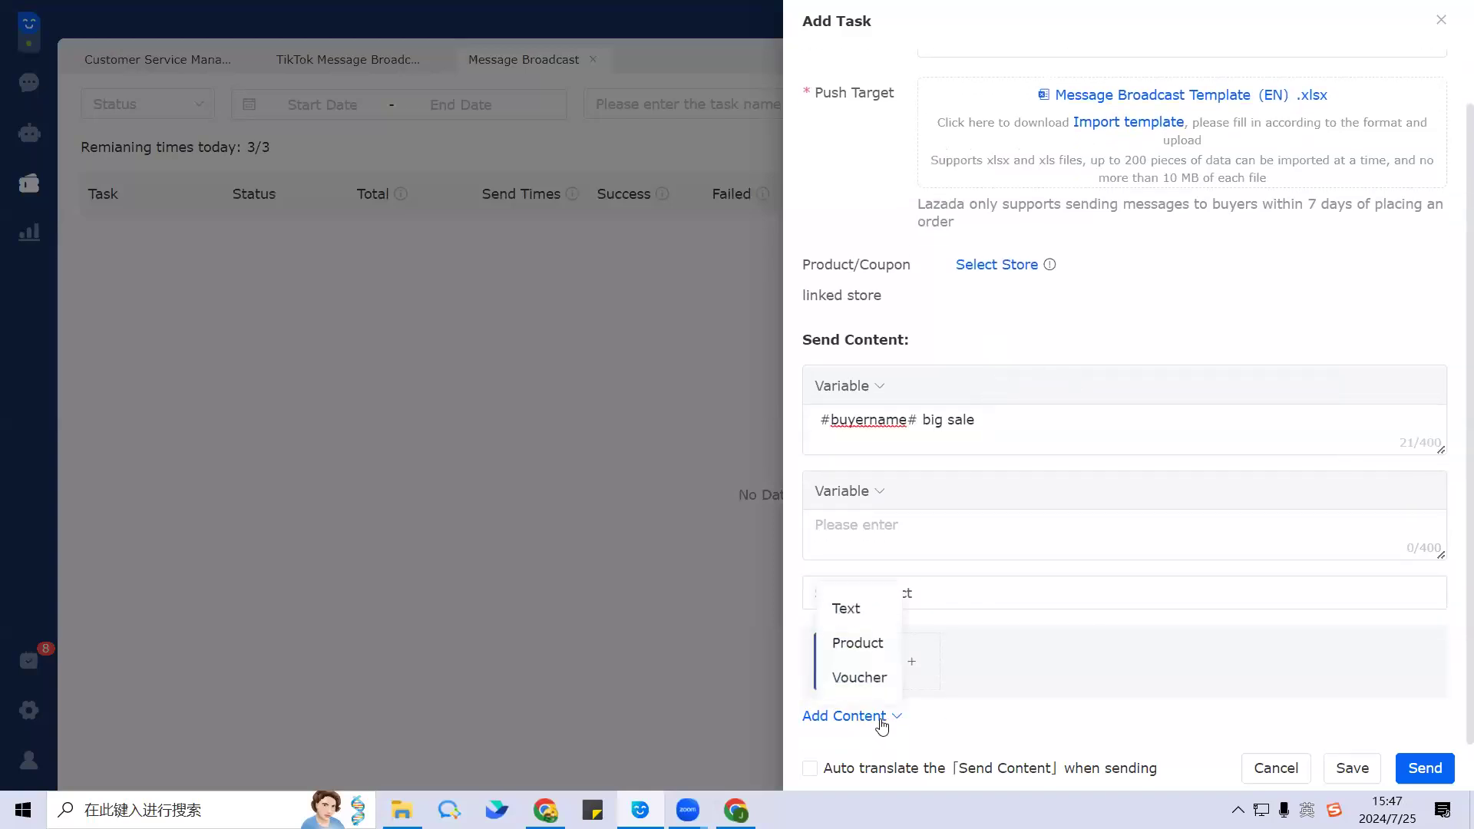
click(883, 678)
scroll(1073, 518, down, 1)
scroll(935, 475, up, 1)
scroll(935, 476, down, 2)
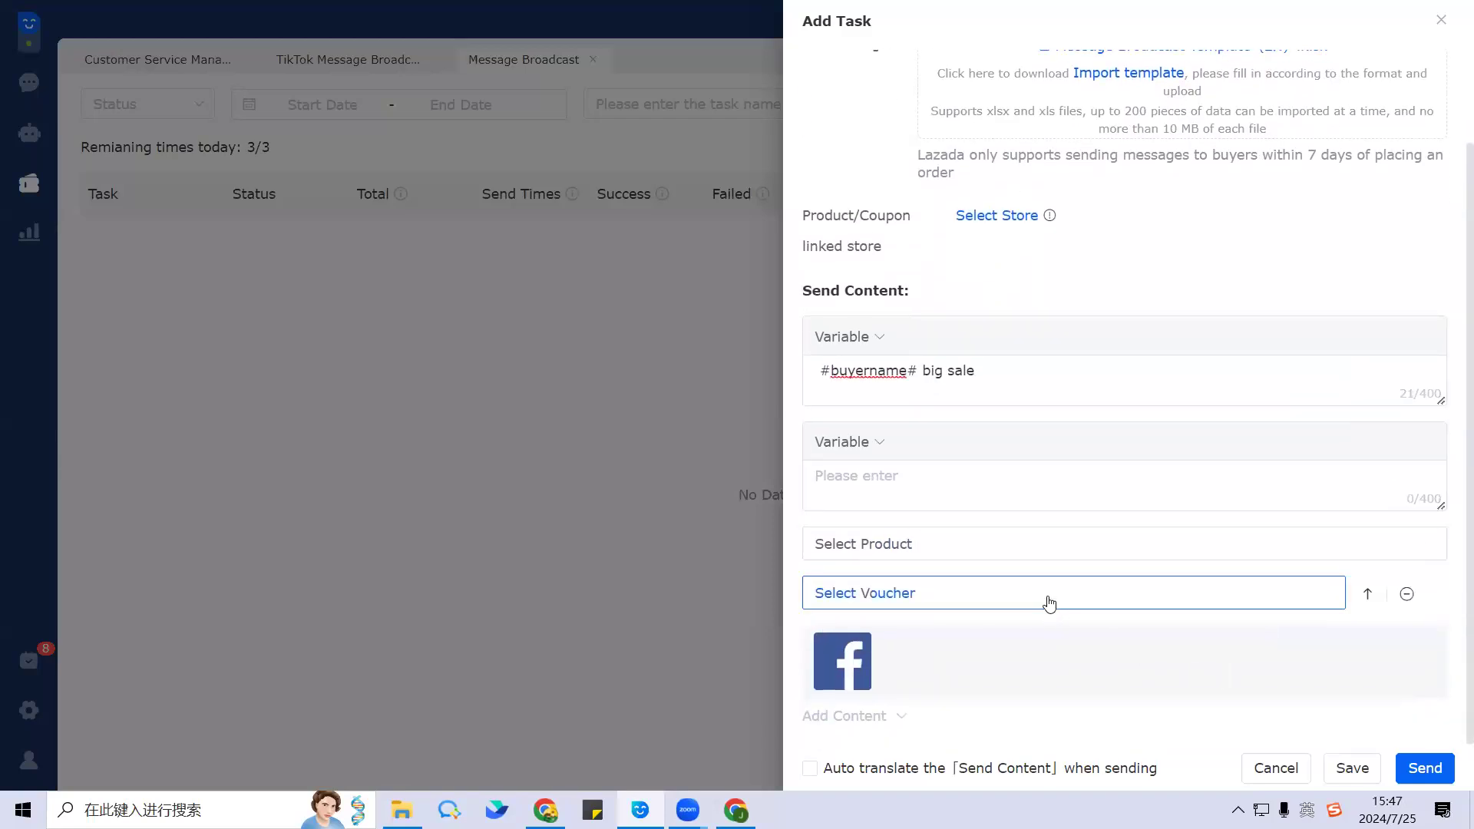
Step: Open and close the voucher and product pickers without selecting anything
click(1048, 597)
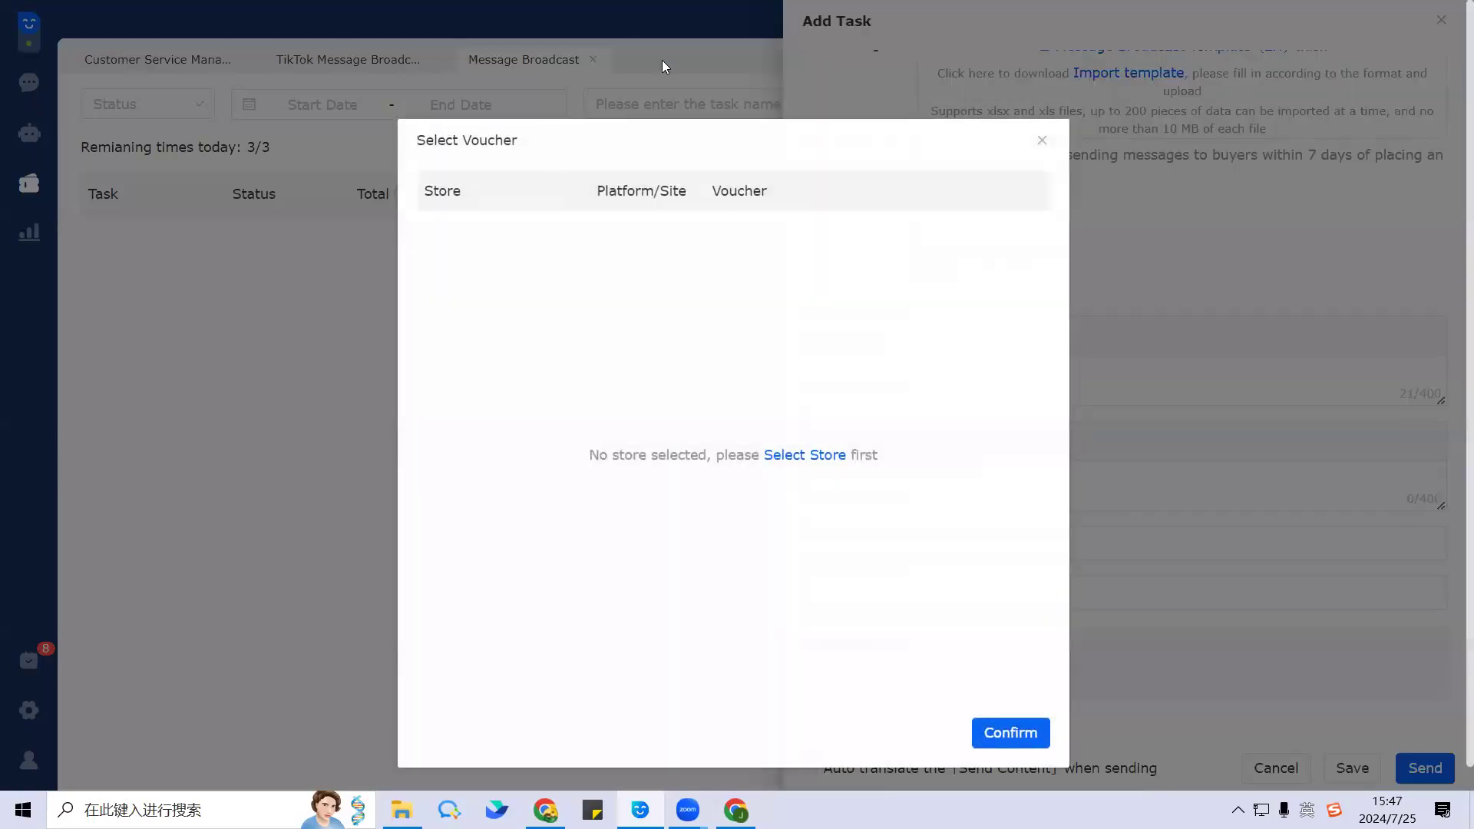
click(1044, 141)
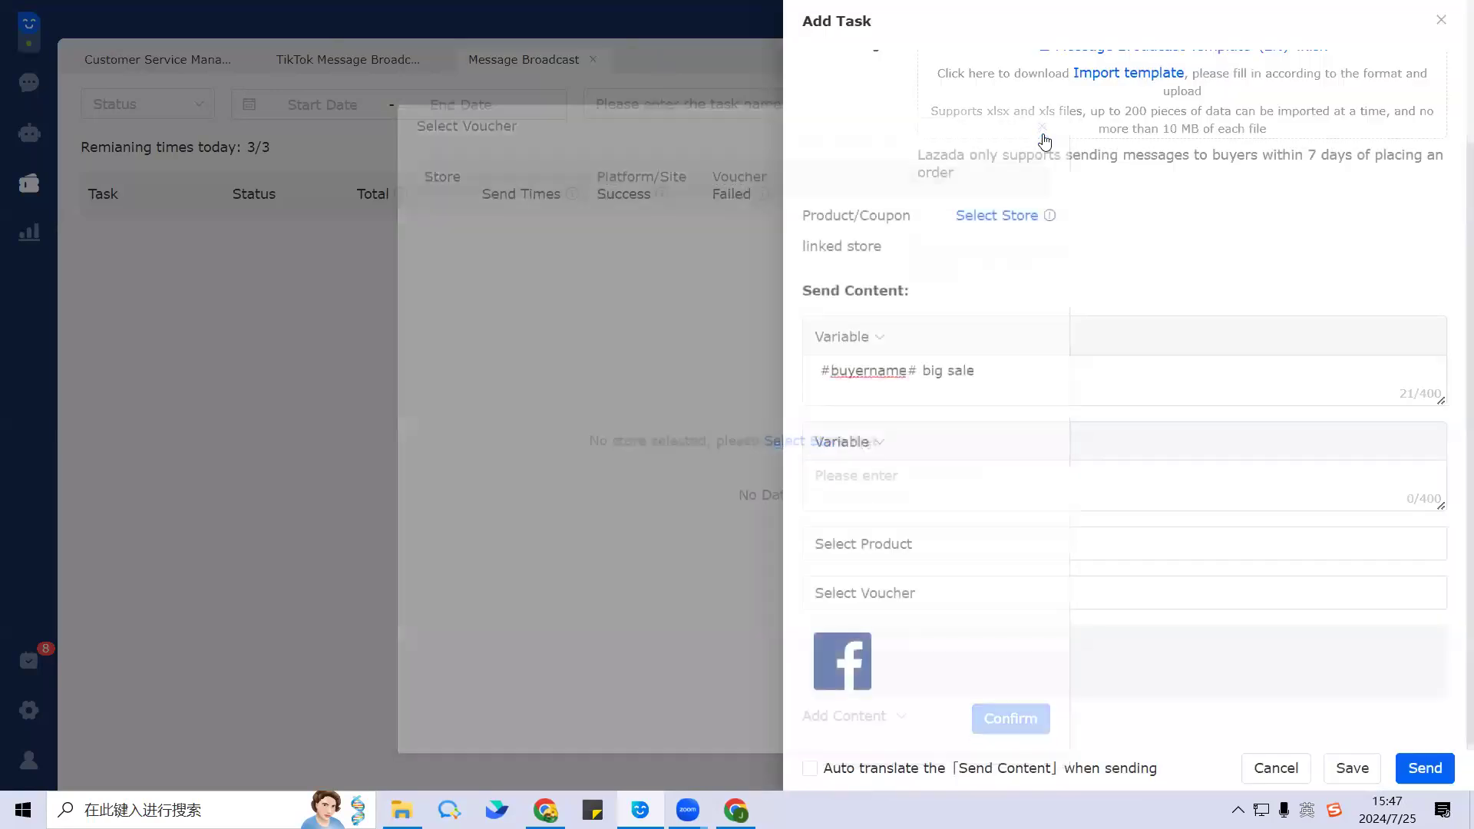
click(932, 546)
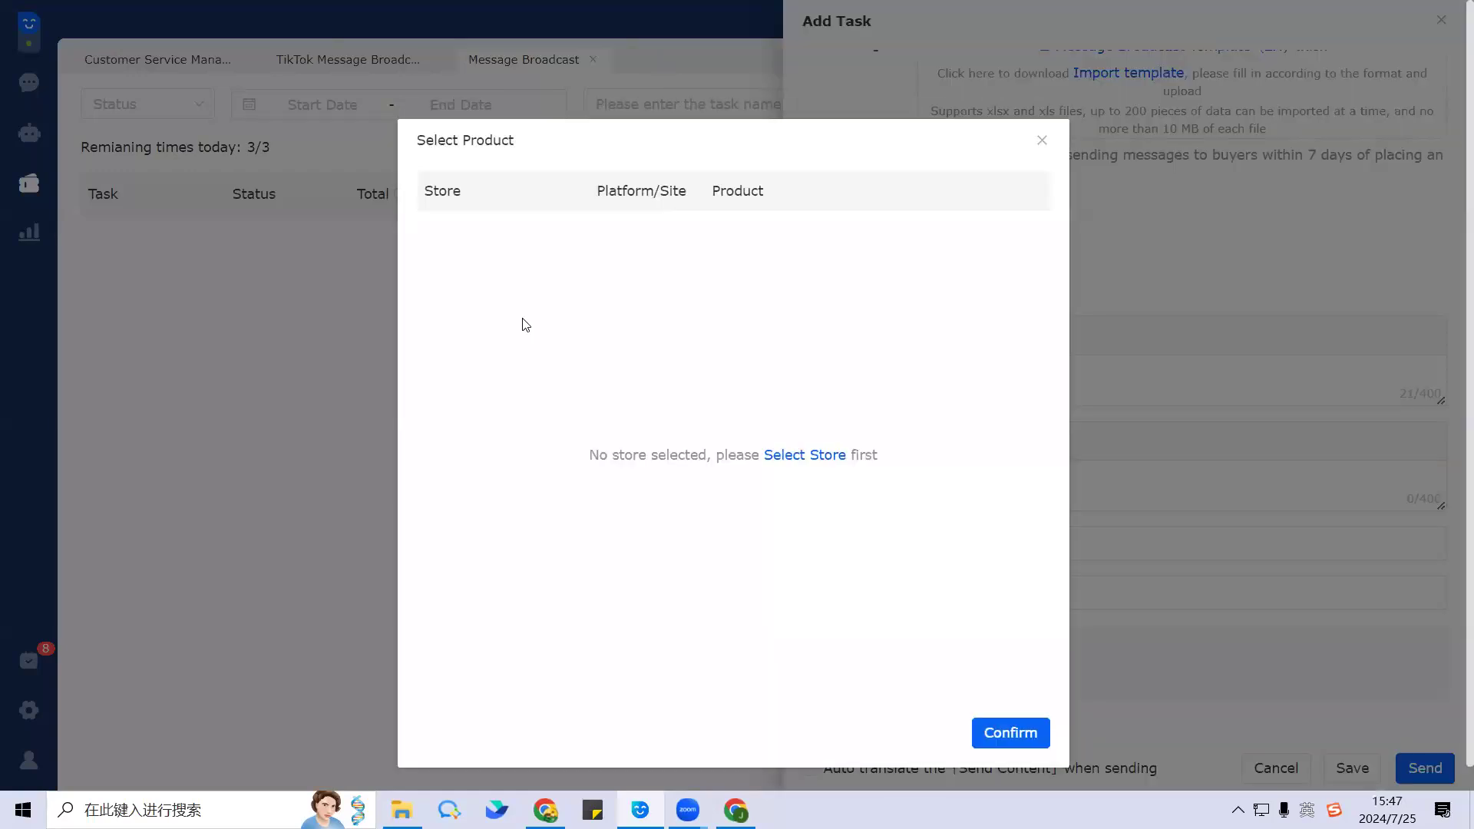
click(1044, 143)
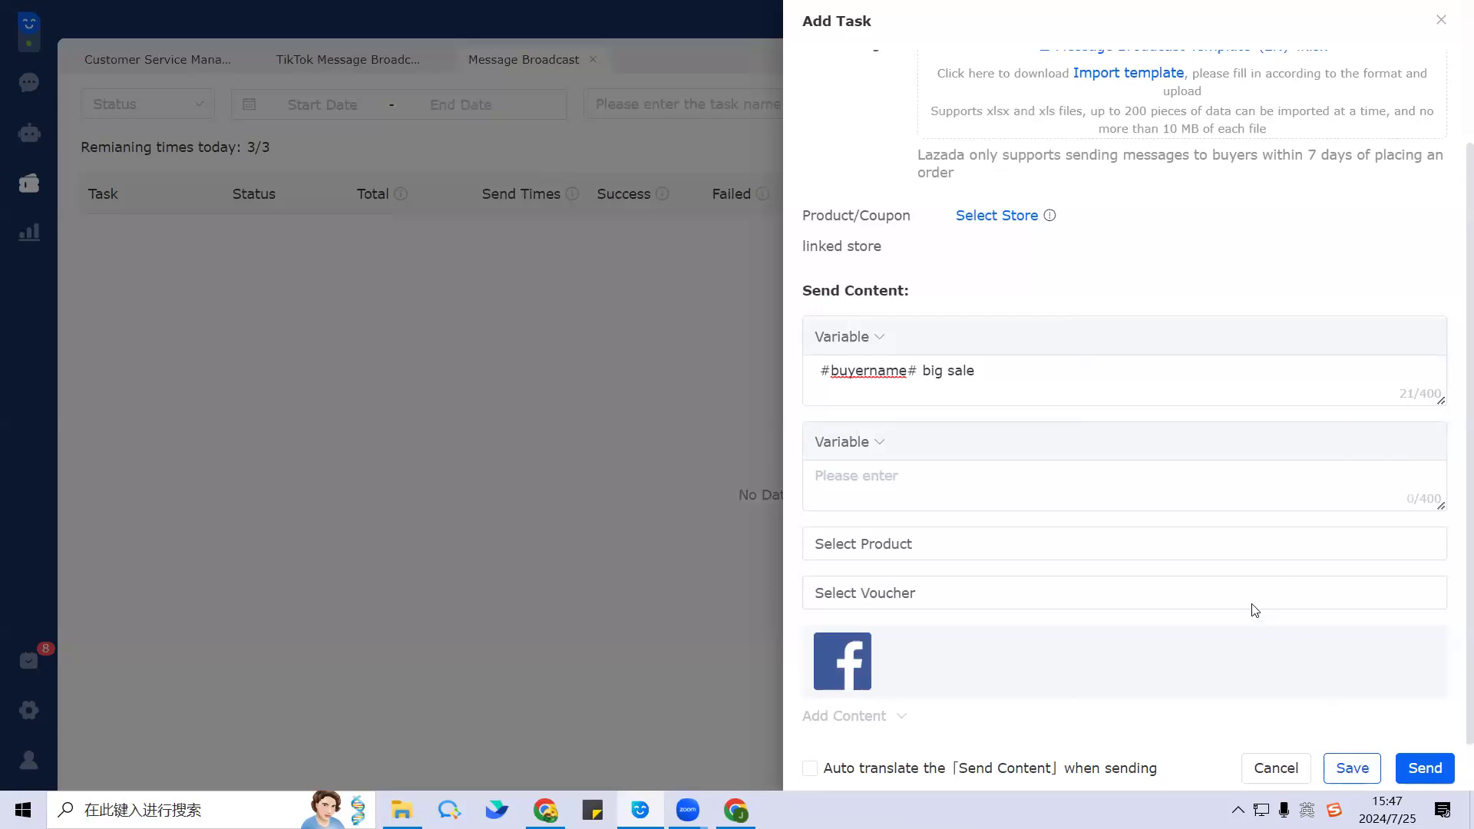
scroll(1247, 537, up, 2)
Step: Name the task '8.8 big sale shopee' and save it
click(1001, 94)
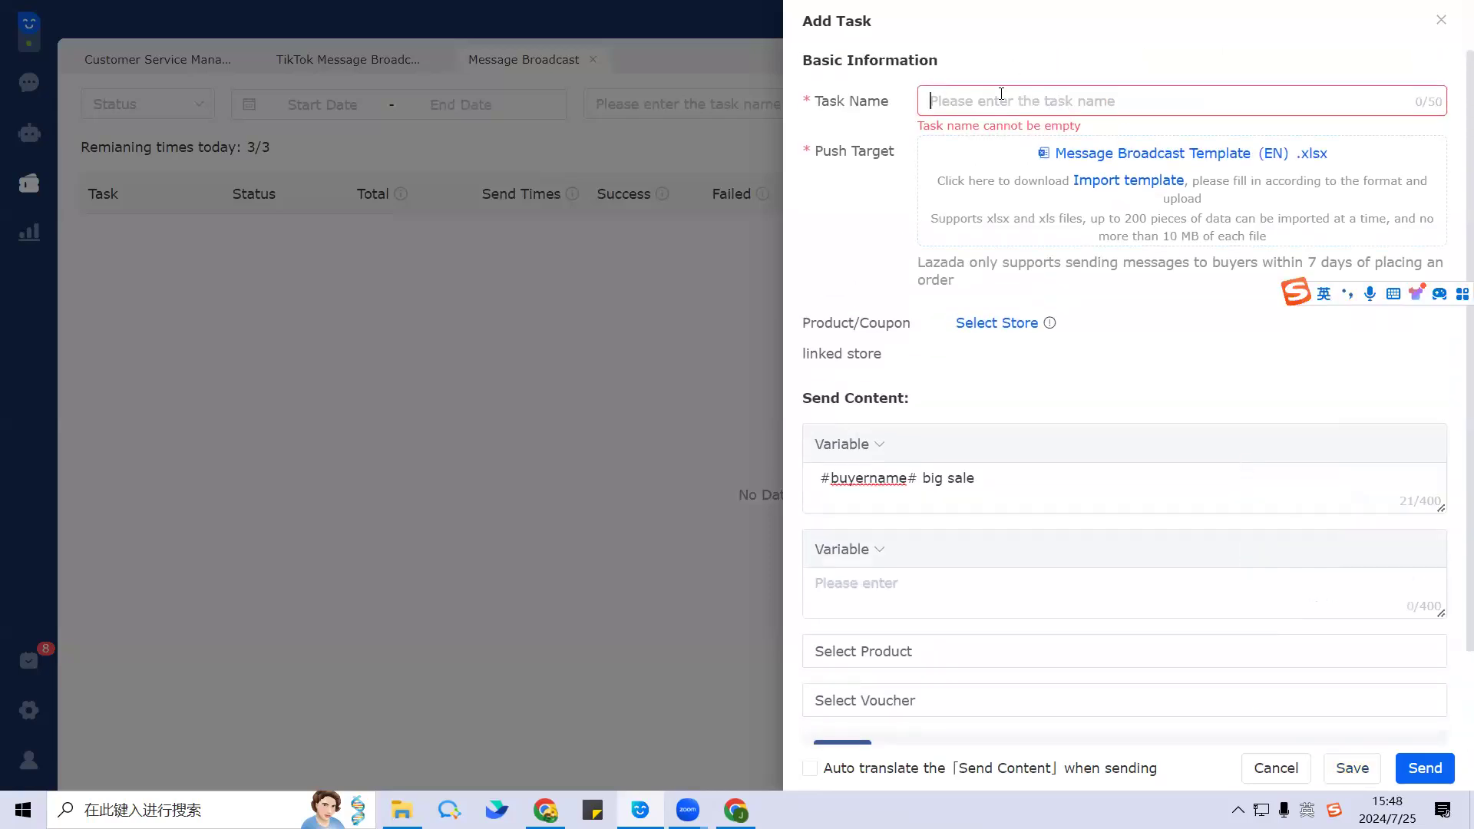
text(8.8 big )
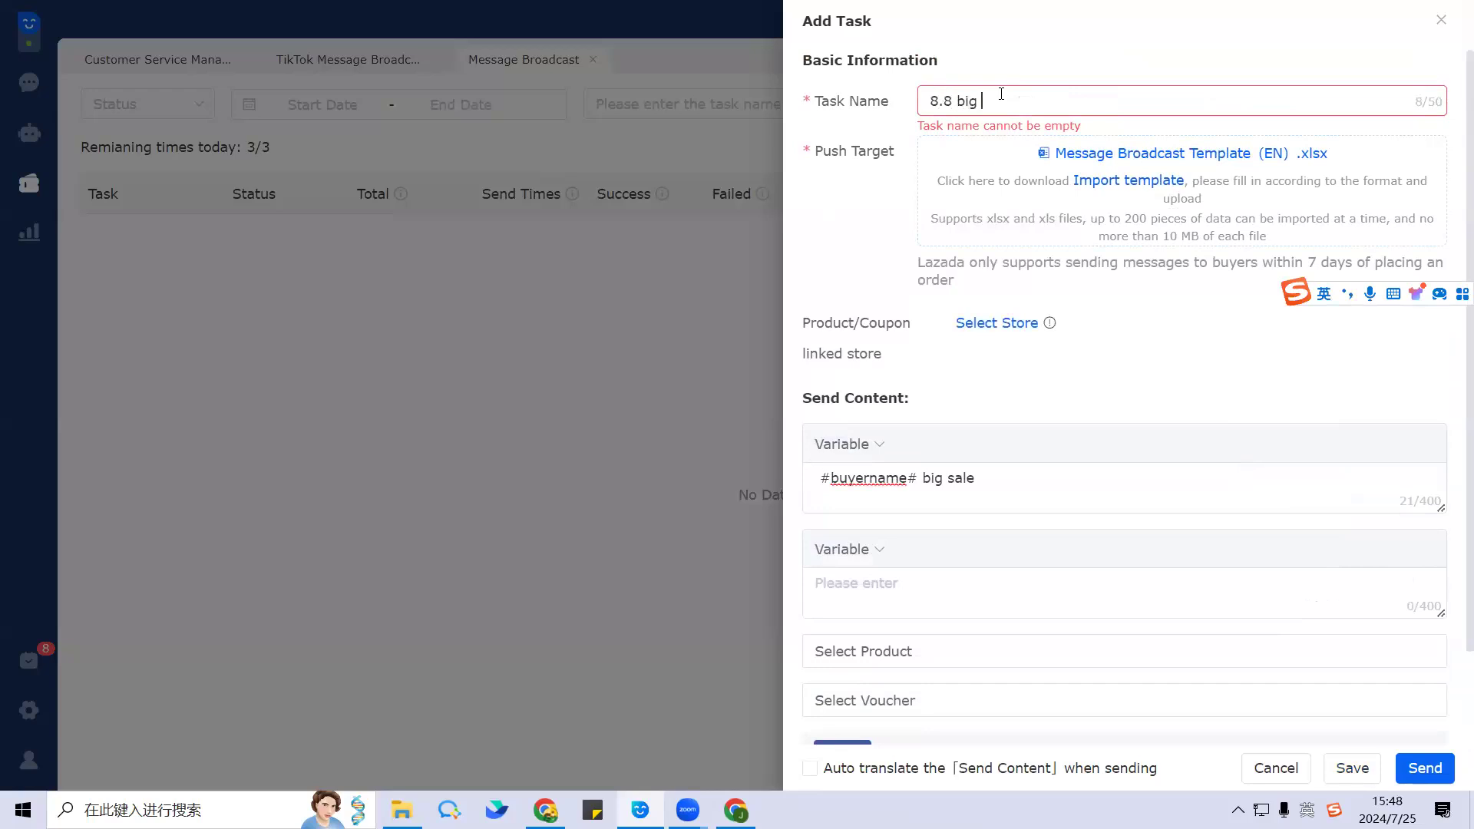
text(sale  shopee)
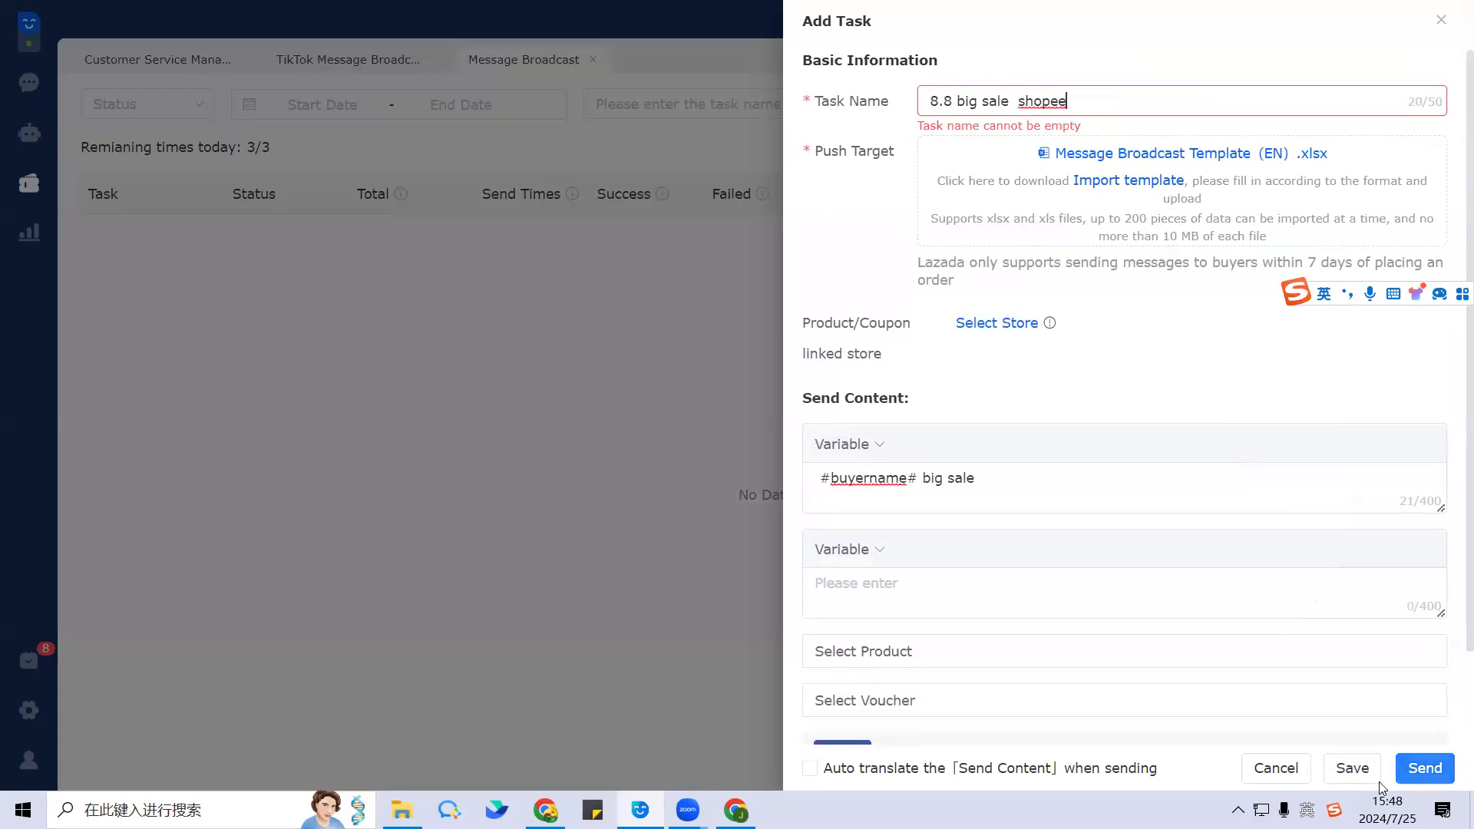
click(1357, 770)
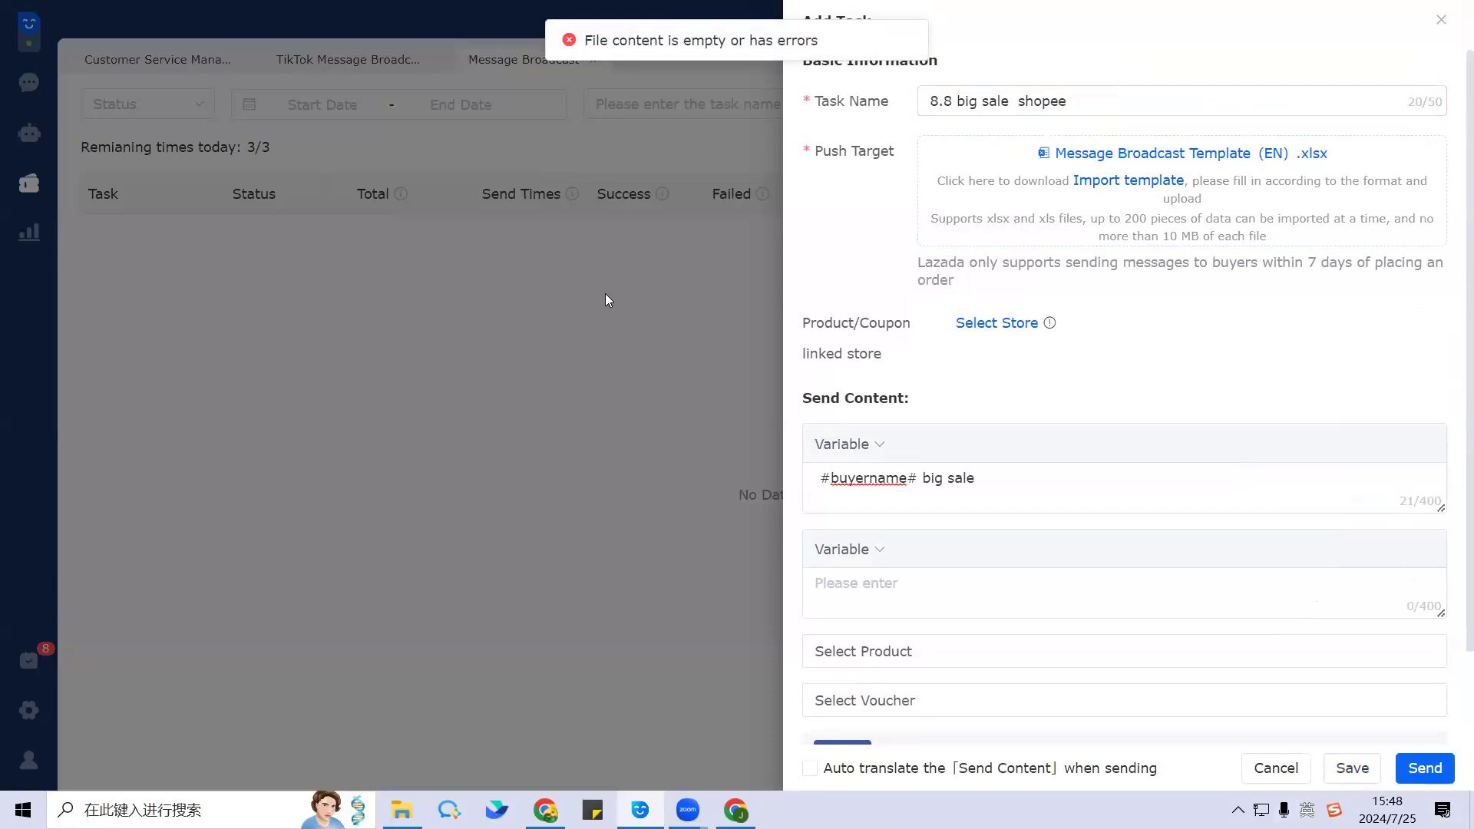
Step: Look over the form and close the Add Task drawer
scroll(1051, 427, down, 2)
scroll(1013, 471, up, 2)
scroll(1085, 596, down, 2)
scroll(1043, 549, up, 2)
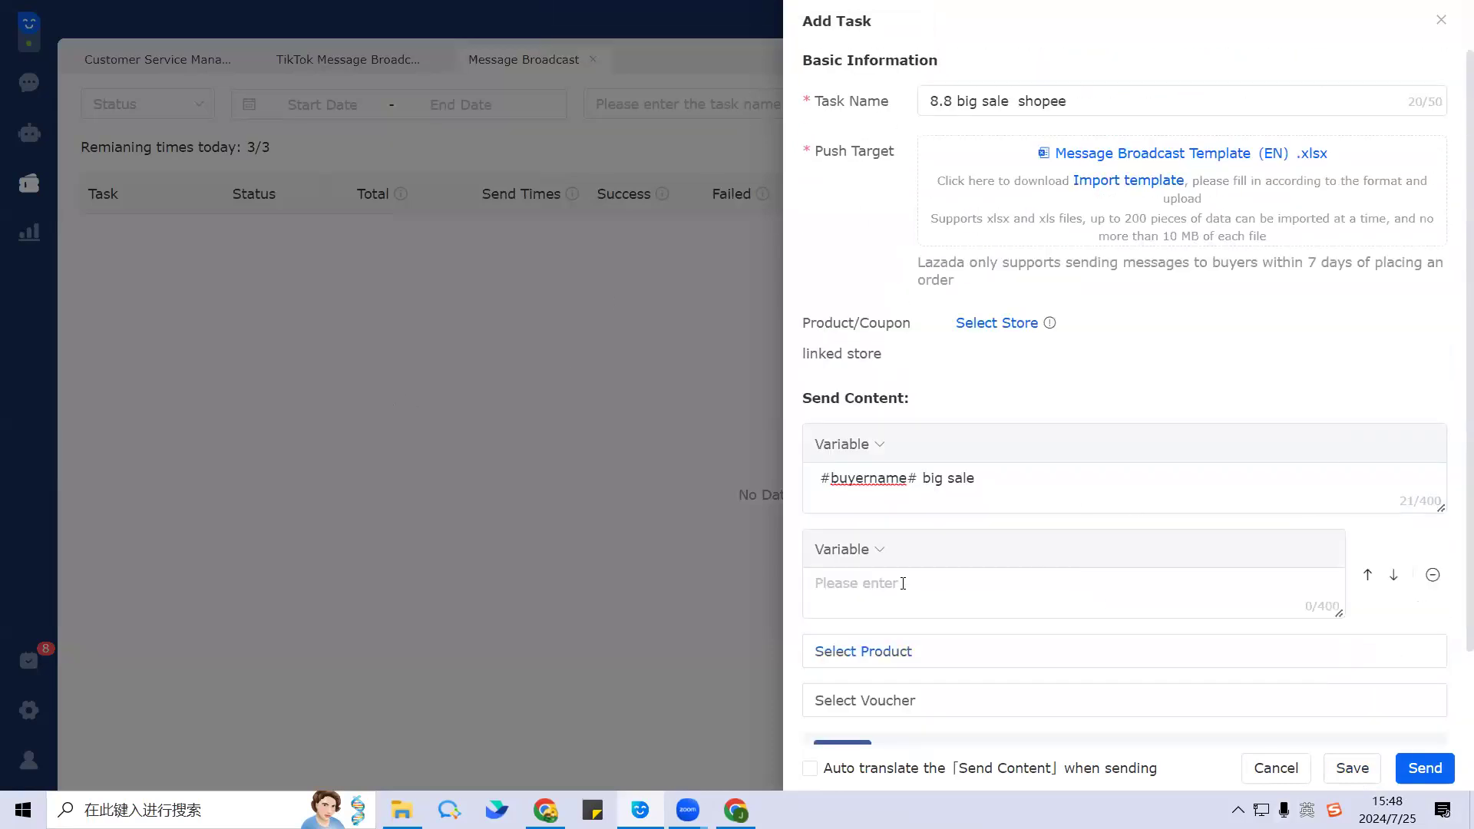
scroll(954, 566, down, 2)
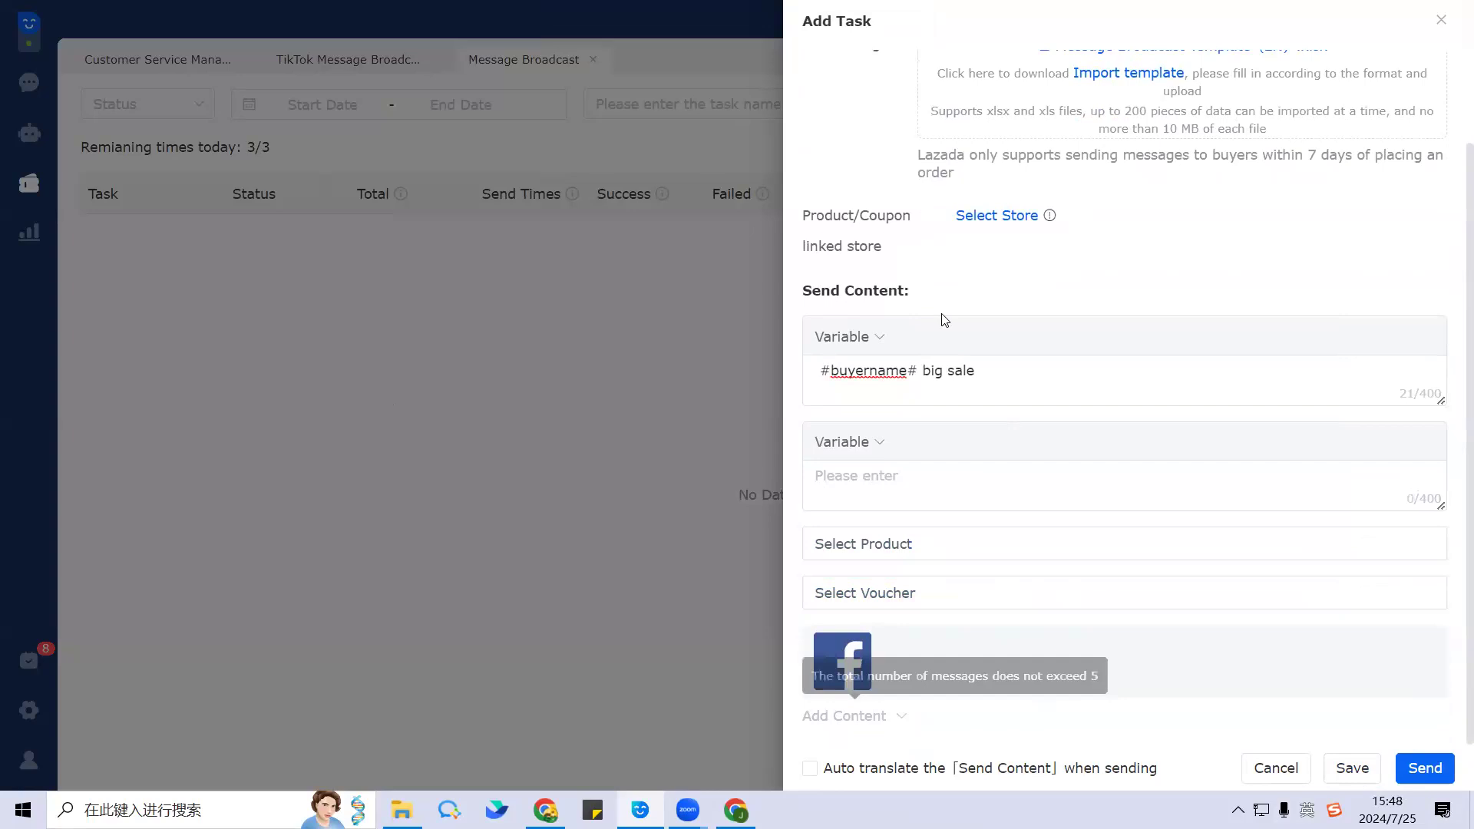
scroll(1112, 474, up, 3)
scroll(1149, 550, down, 3)
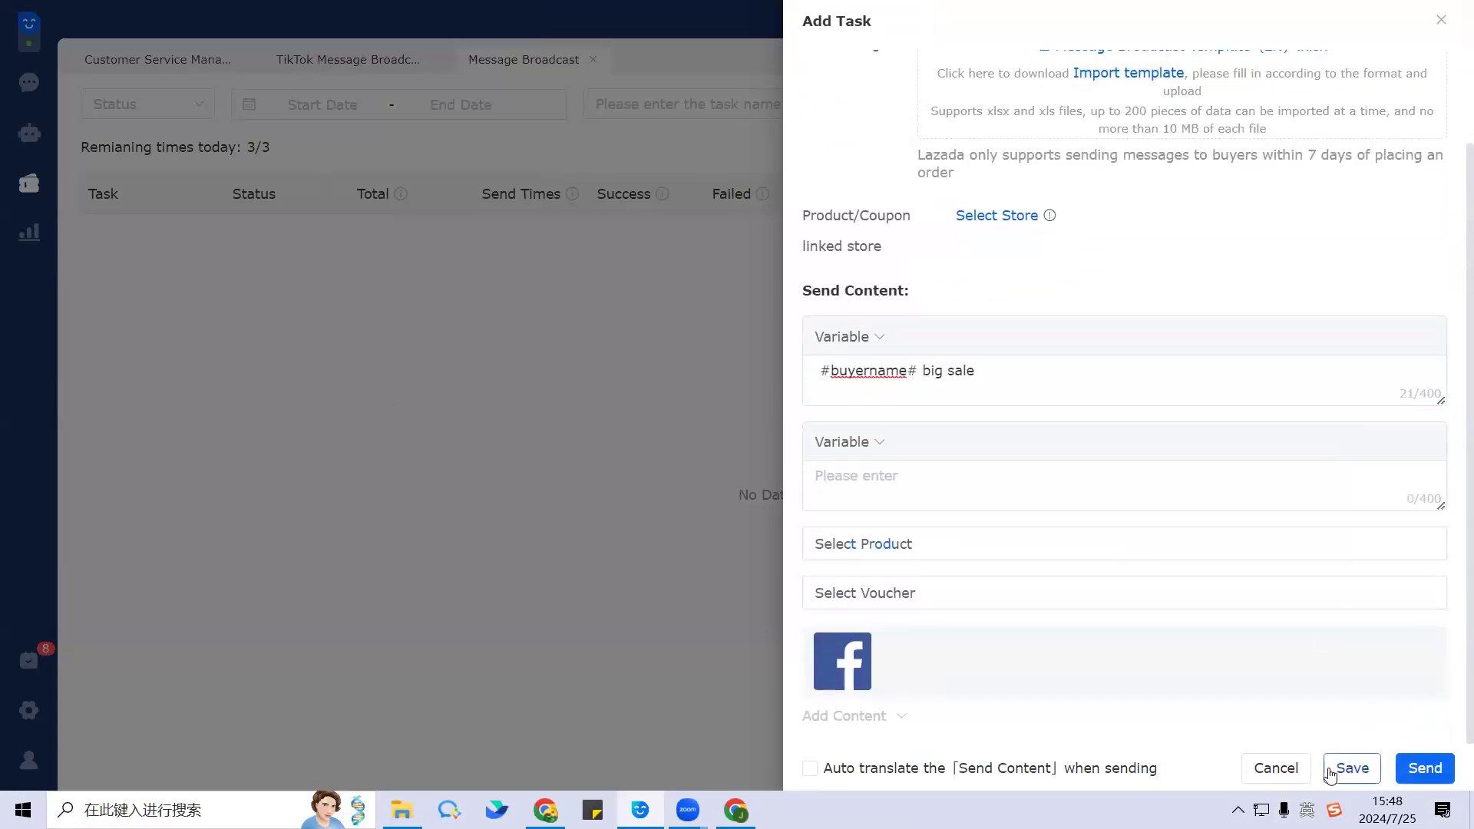
click(1441, 21)
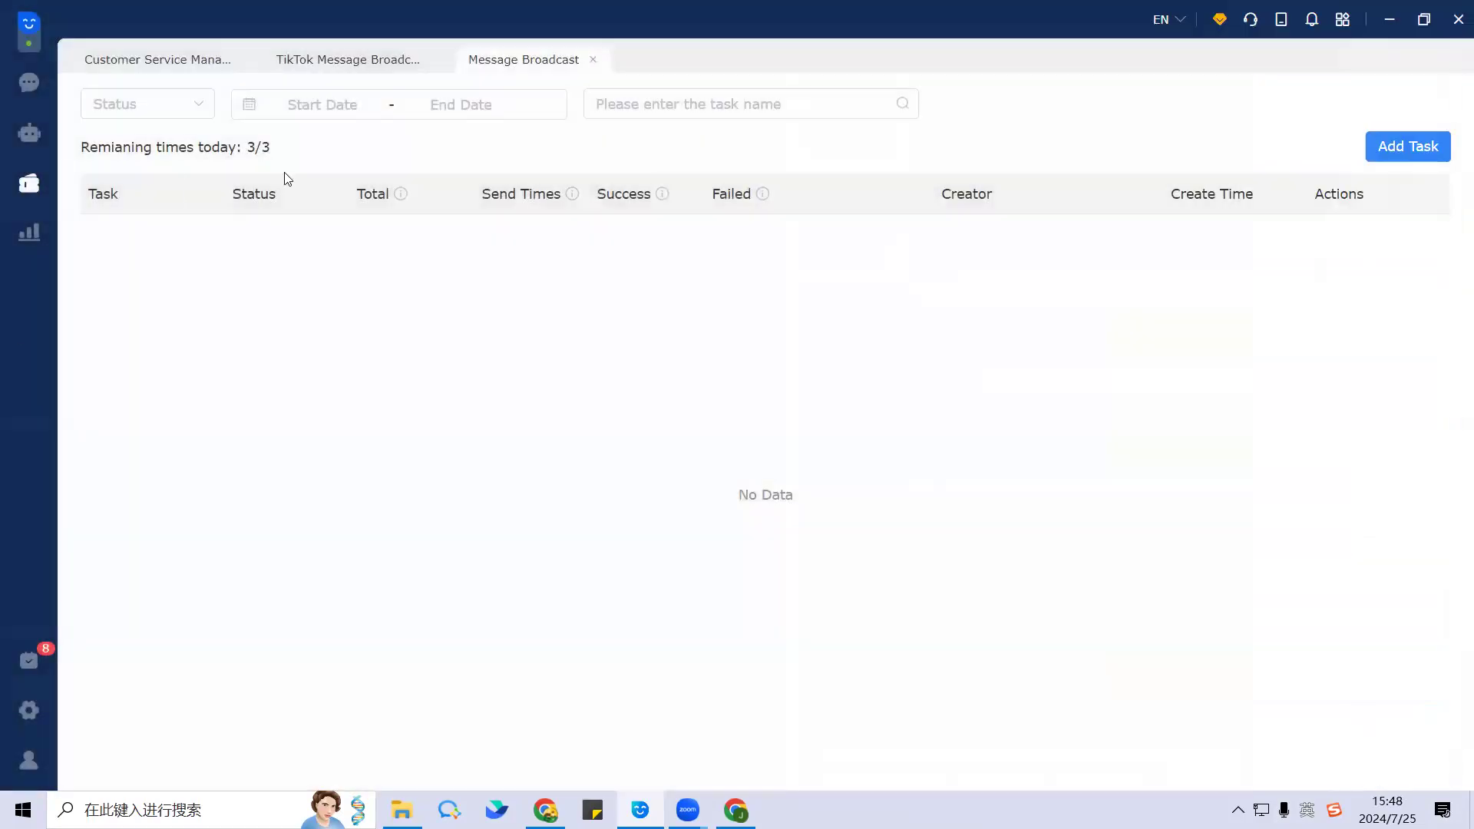
Step: Go to Marketing > Auto Rules > Quick Reply
click(29, 182)
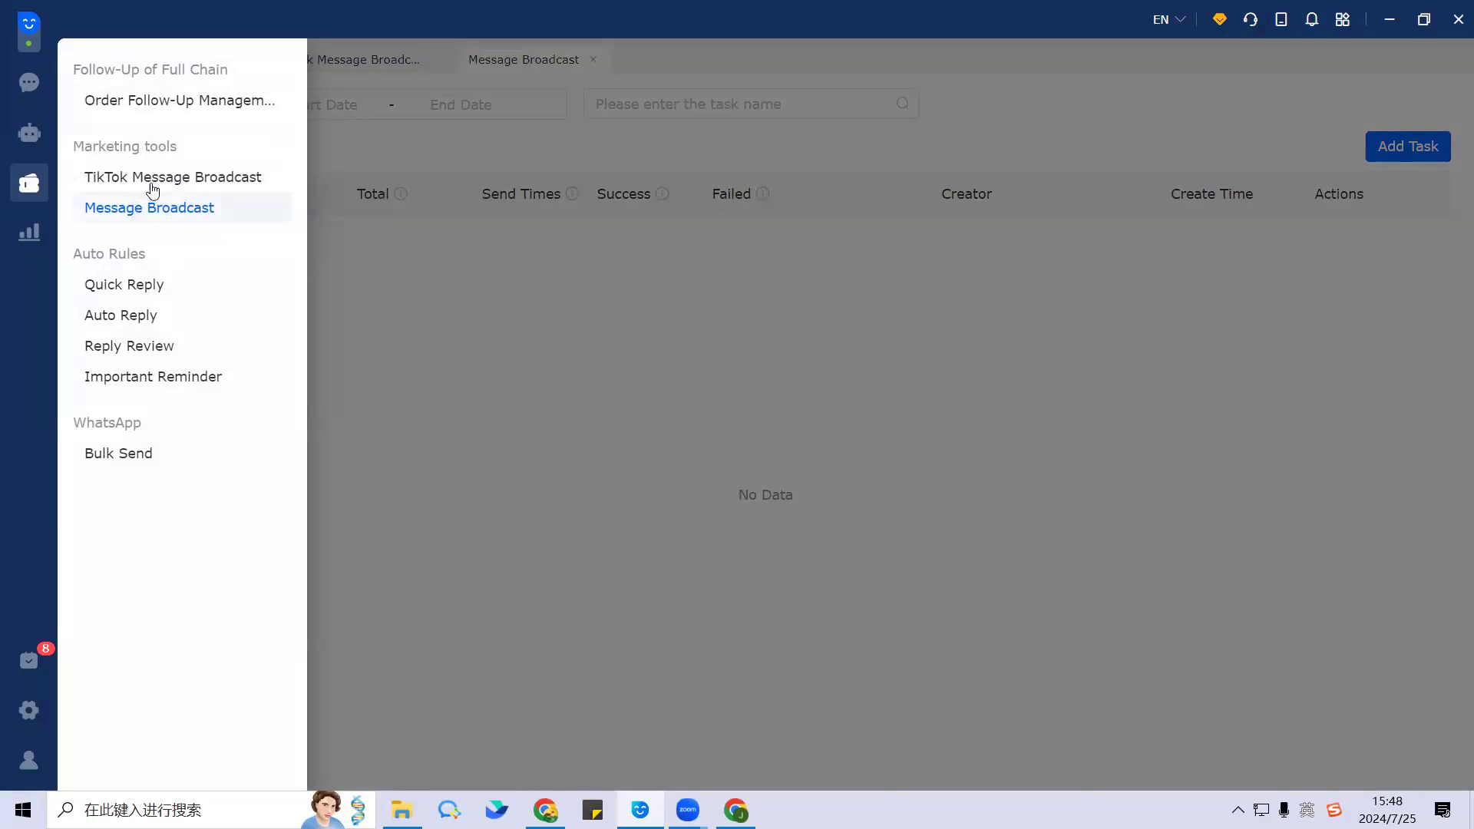
click(173, 287)
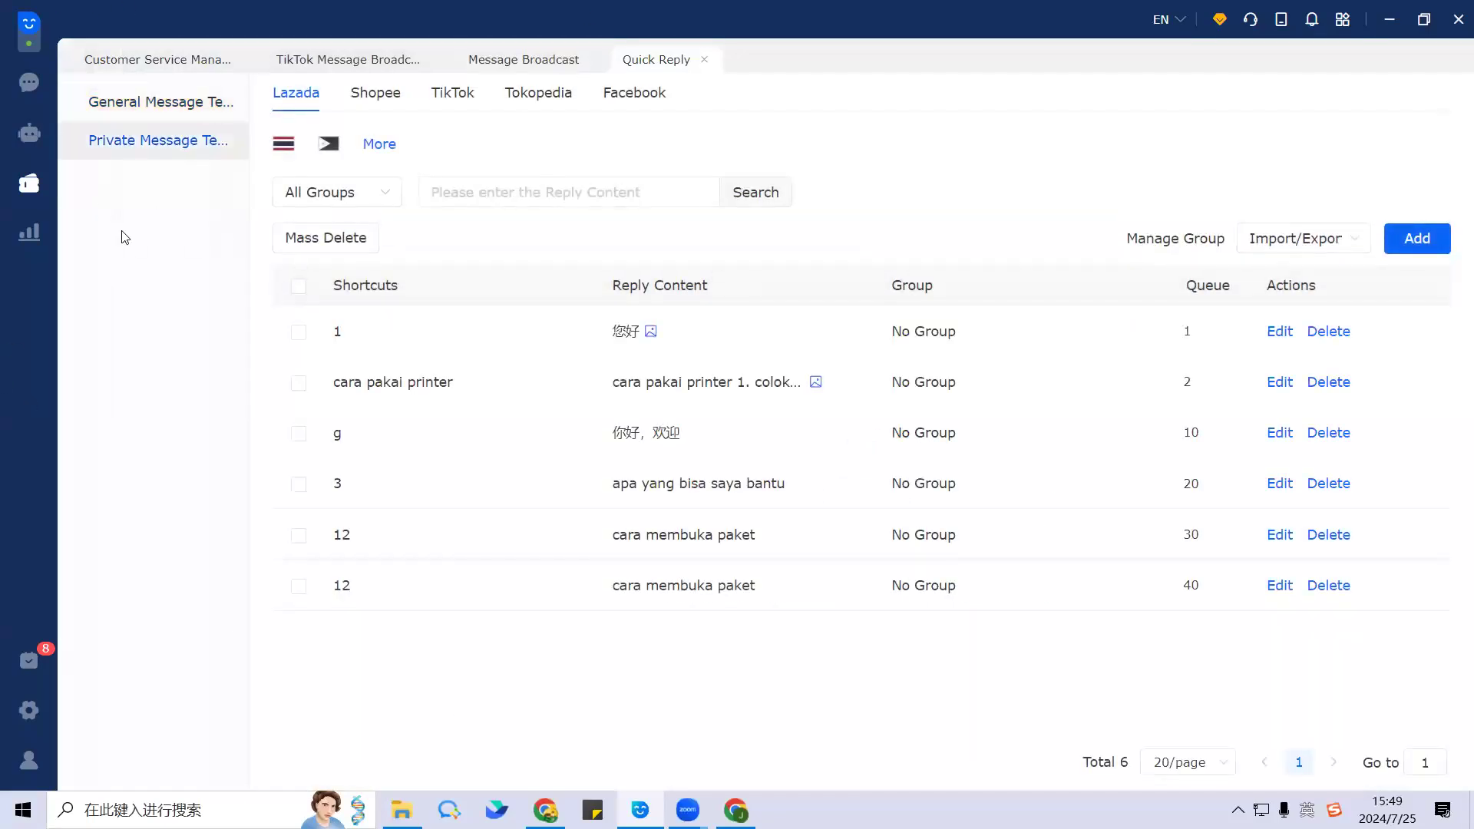
Step: Compare general and private templates, then view the Philippines, Malaysia and Thailand site templates
click(136, 102)
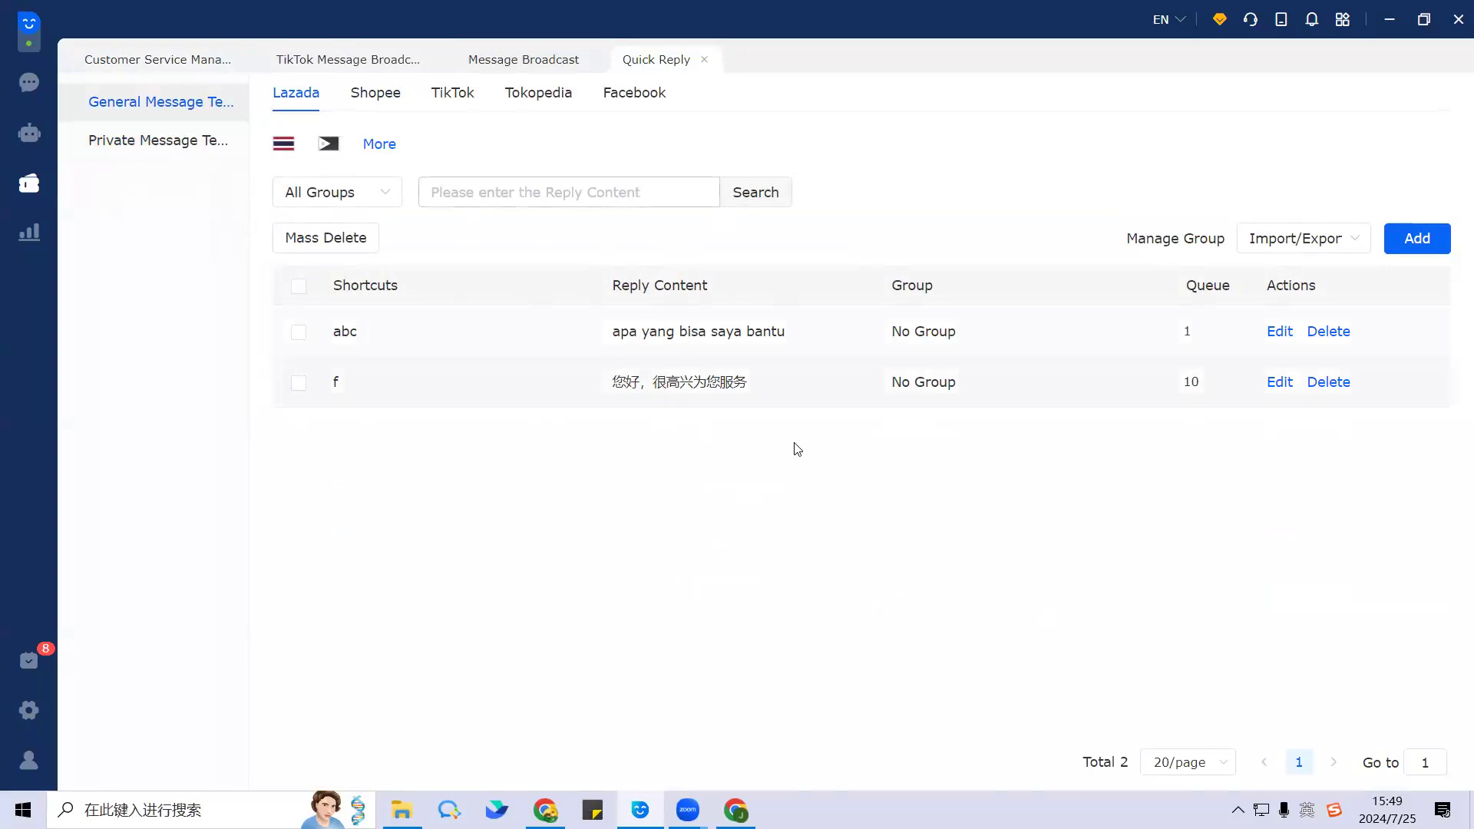
click(153, 148)
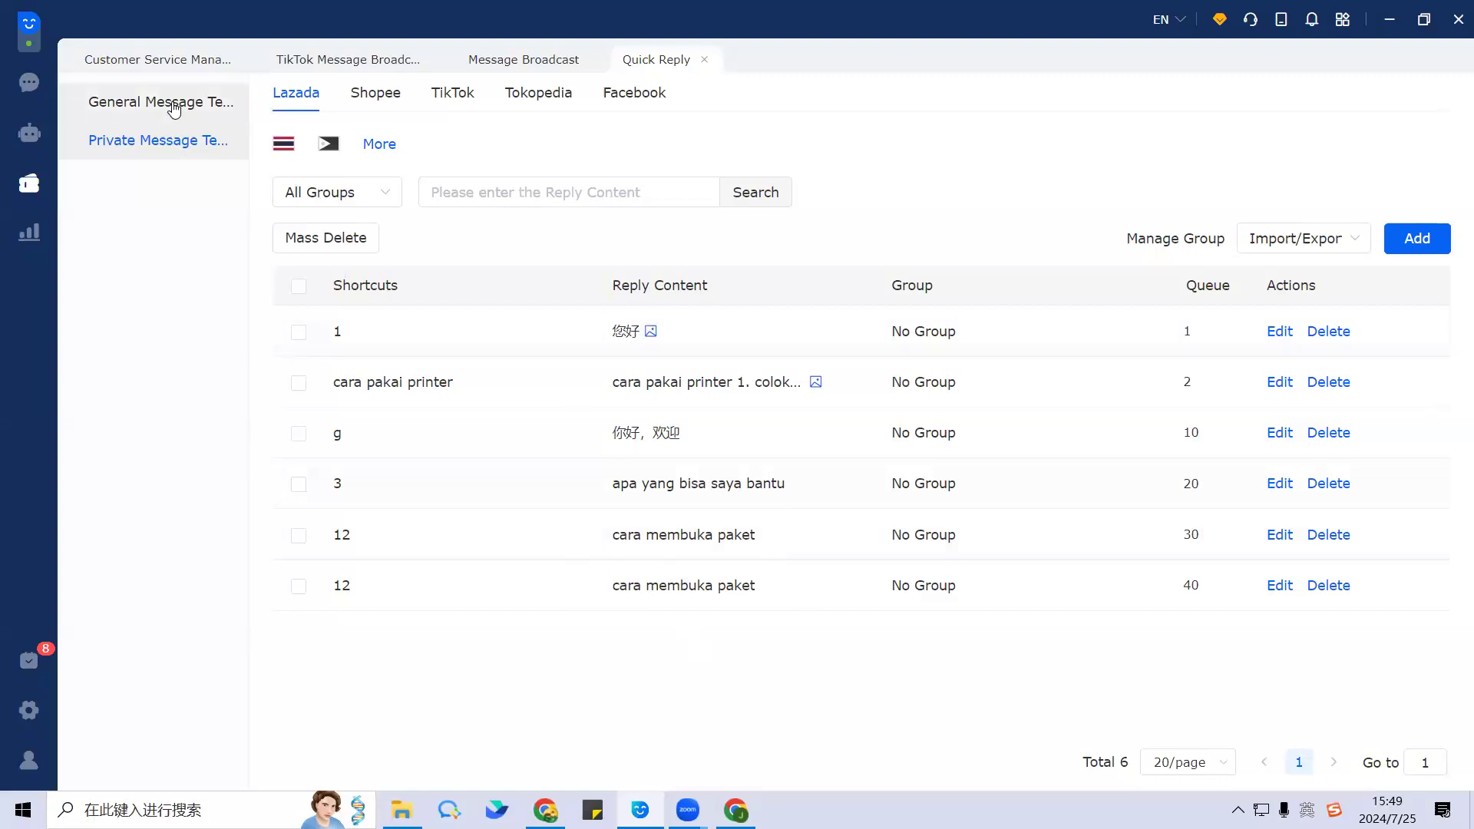
click(74, 111)
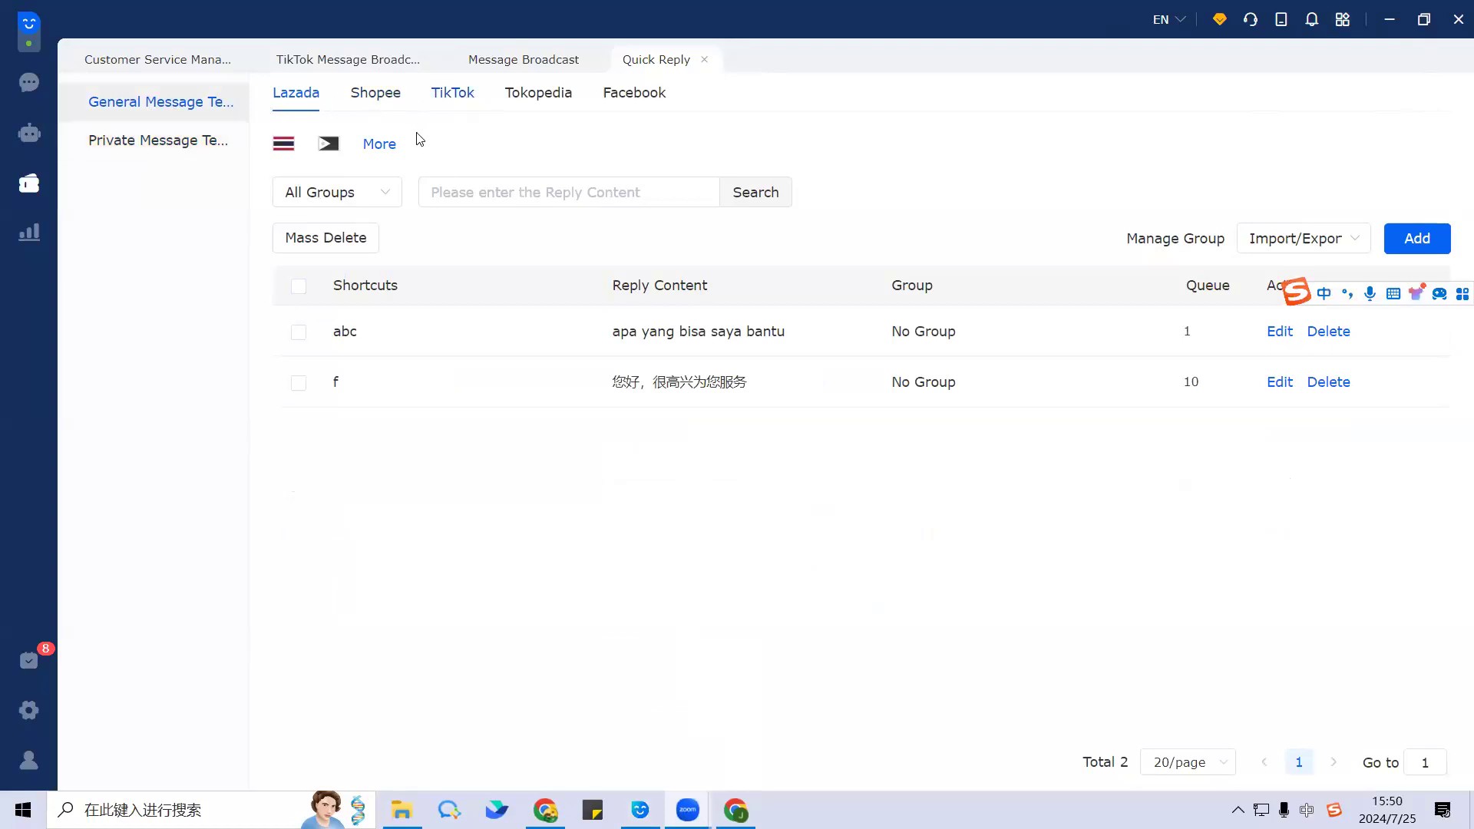
click(378, 145)
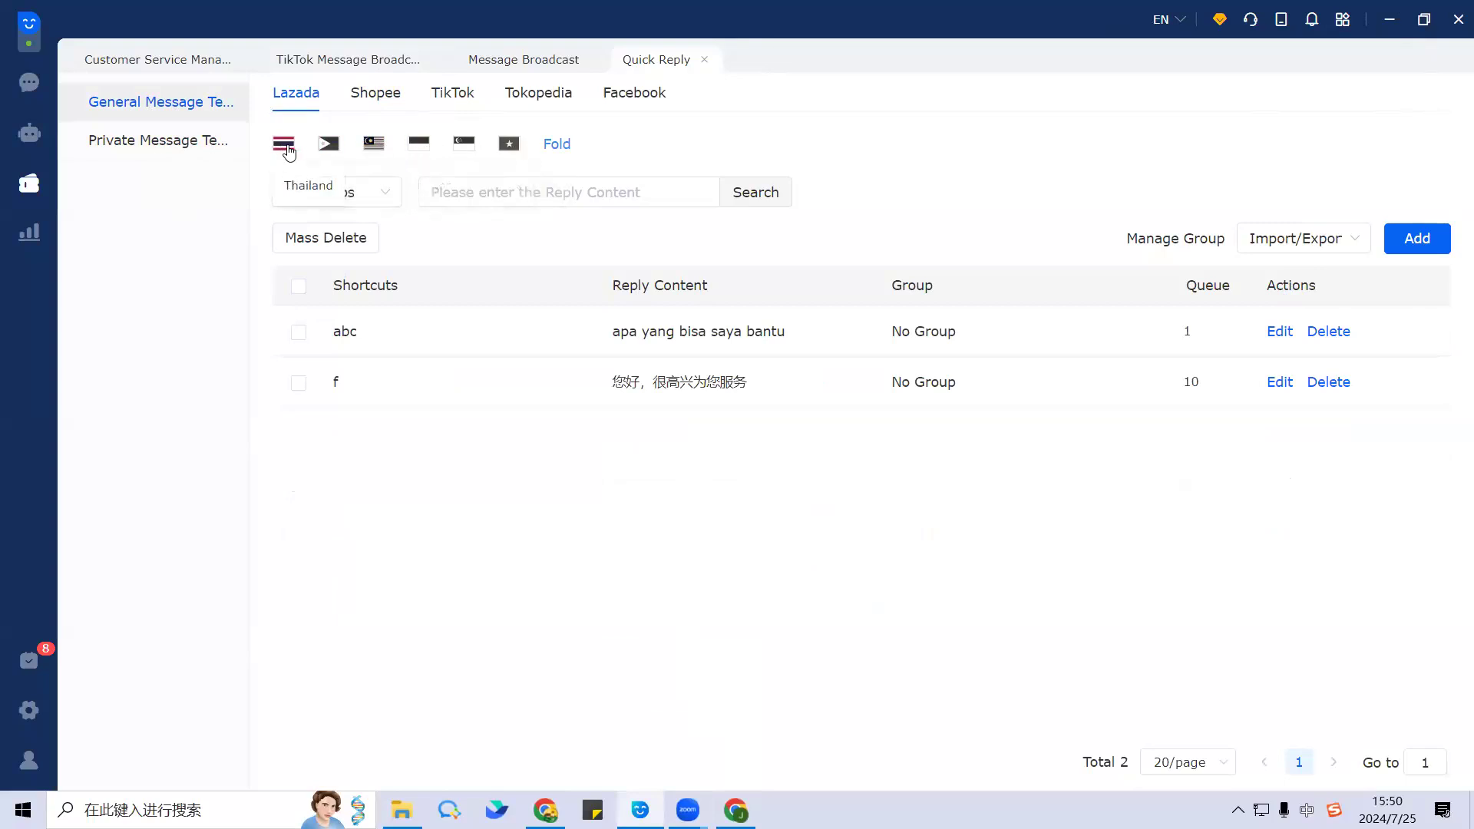
click(330, 146)
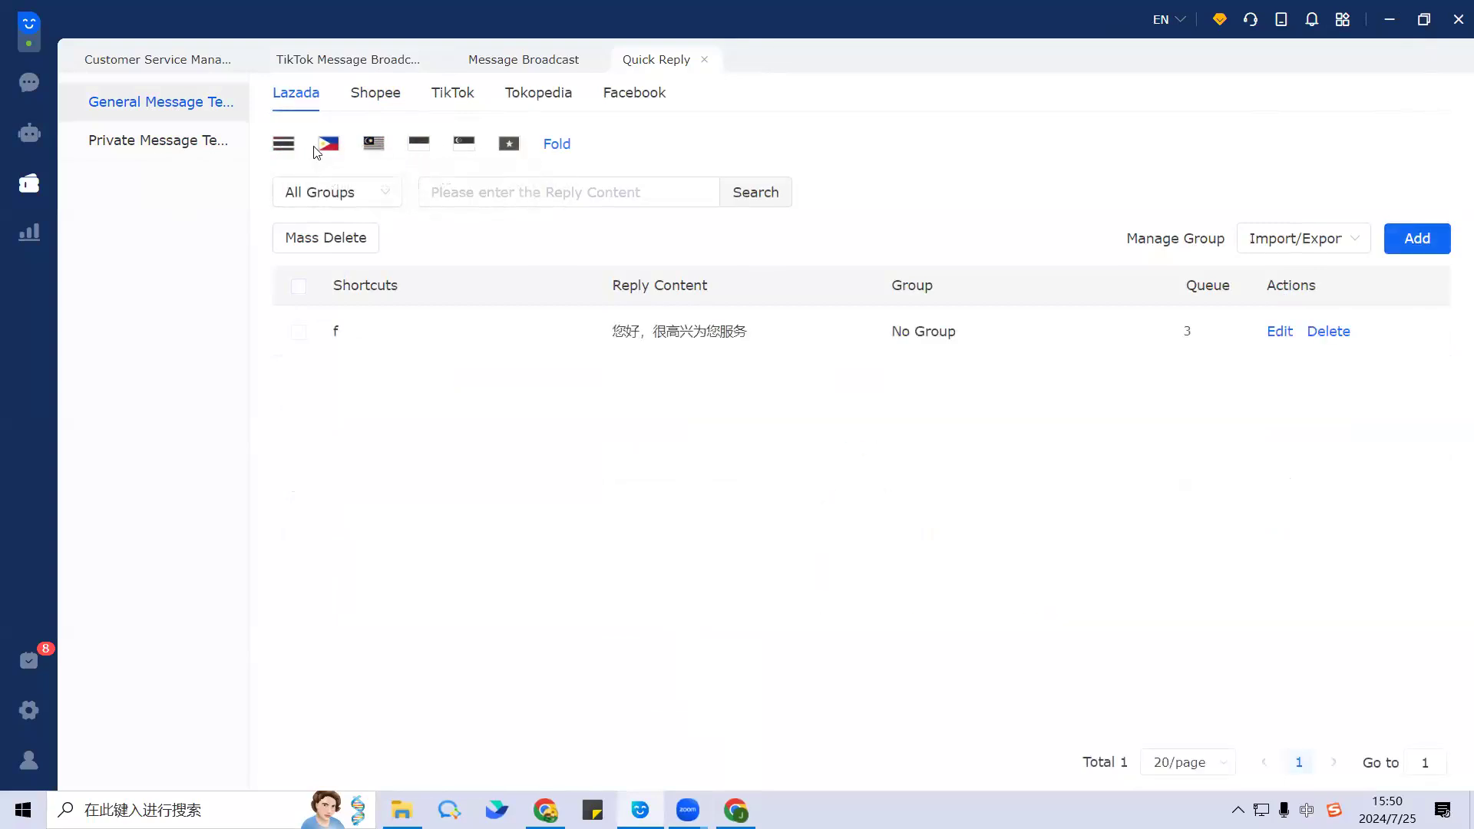
click(374, 146)
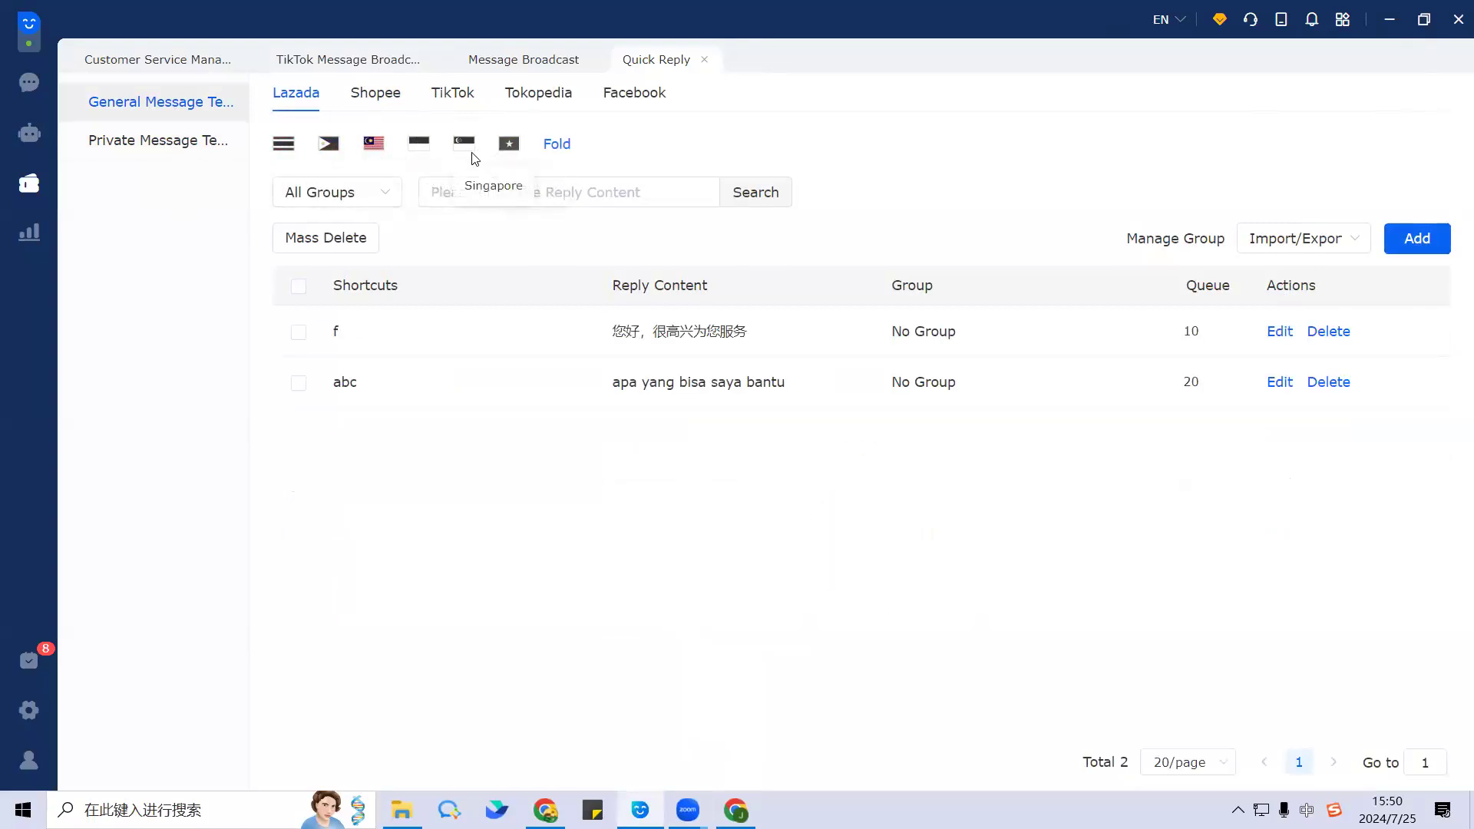
click(286, 147)
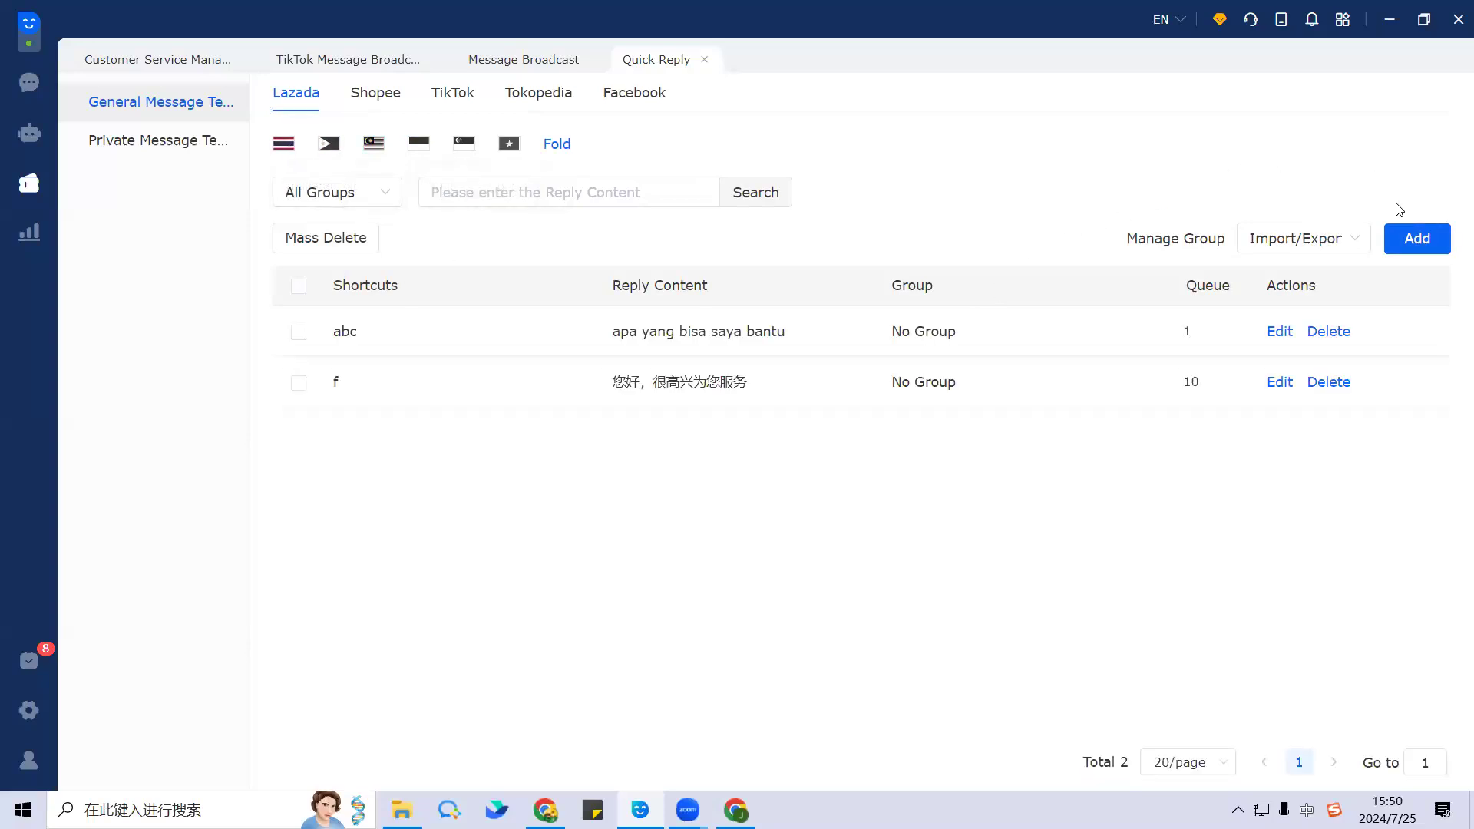
Step: Add a quick reply 'hello,welcome to my store!' with shortcut hi
click(1417, 239)
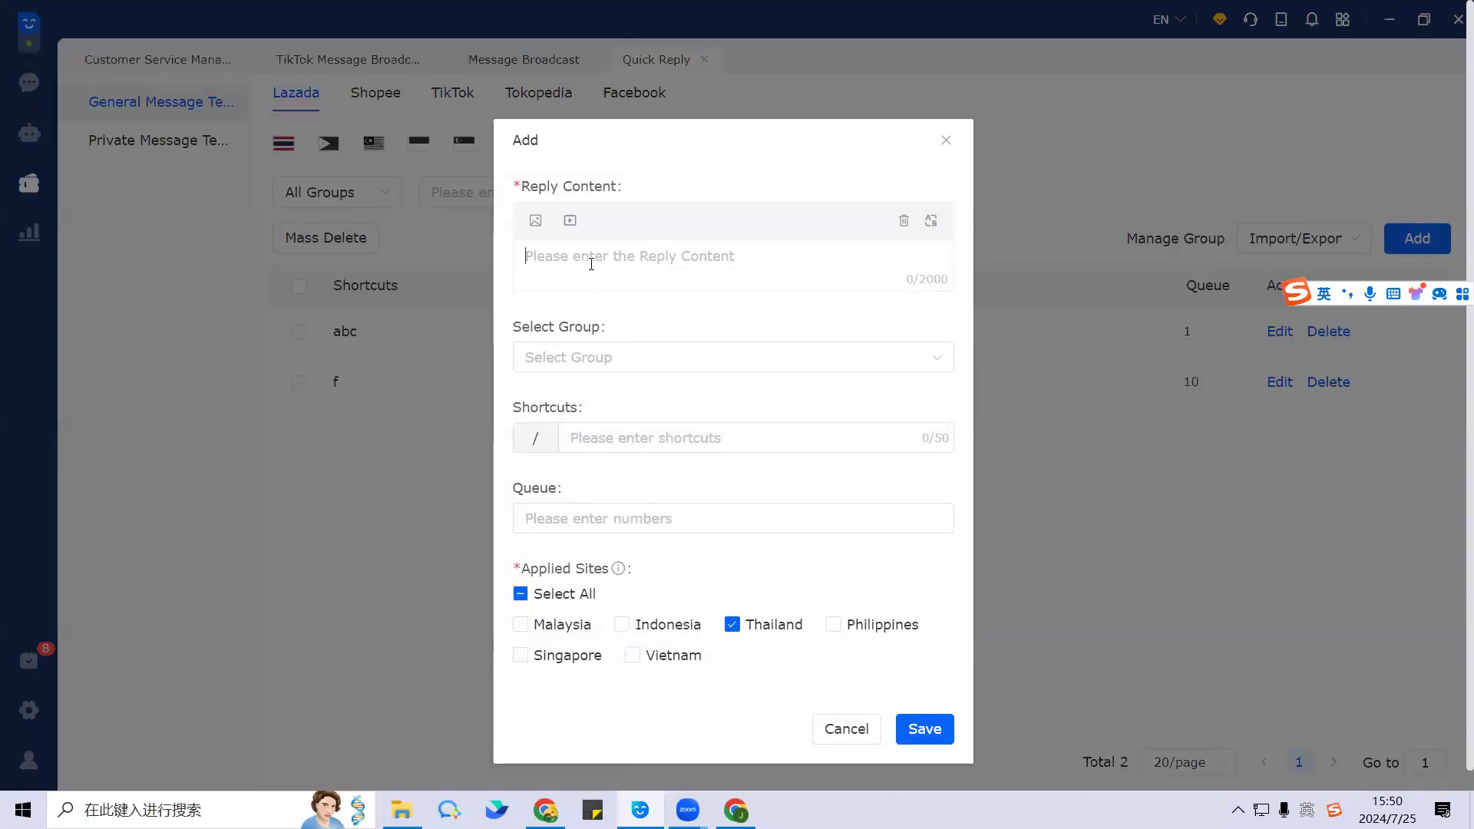
text(hello,we)
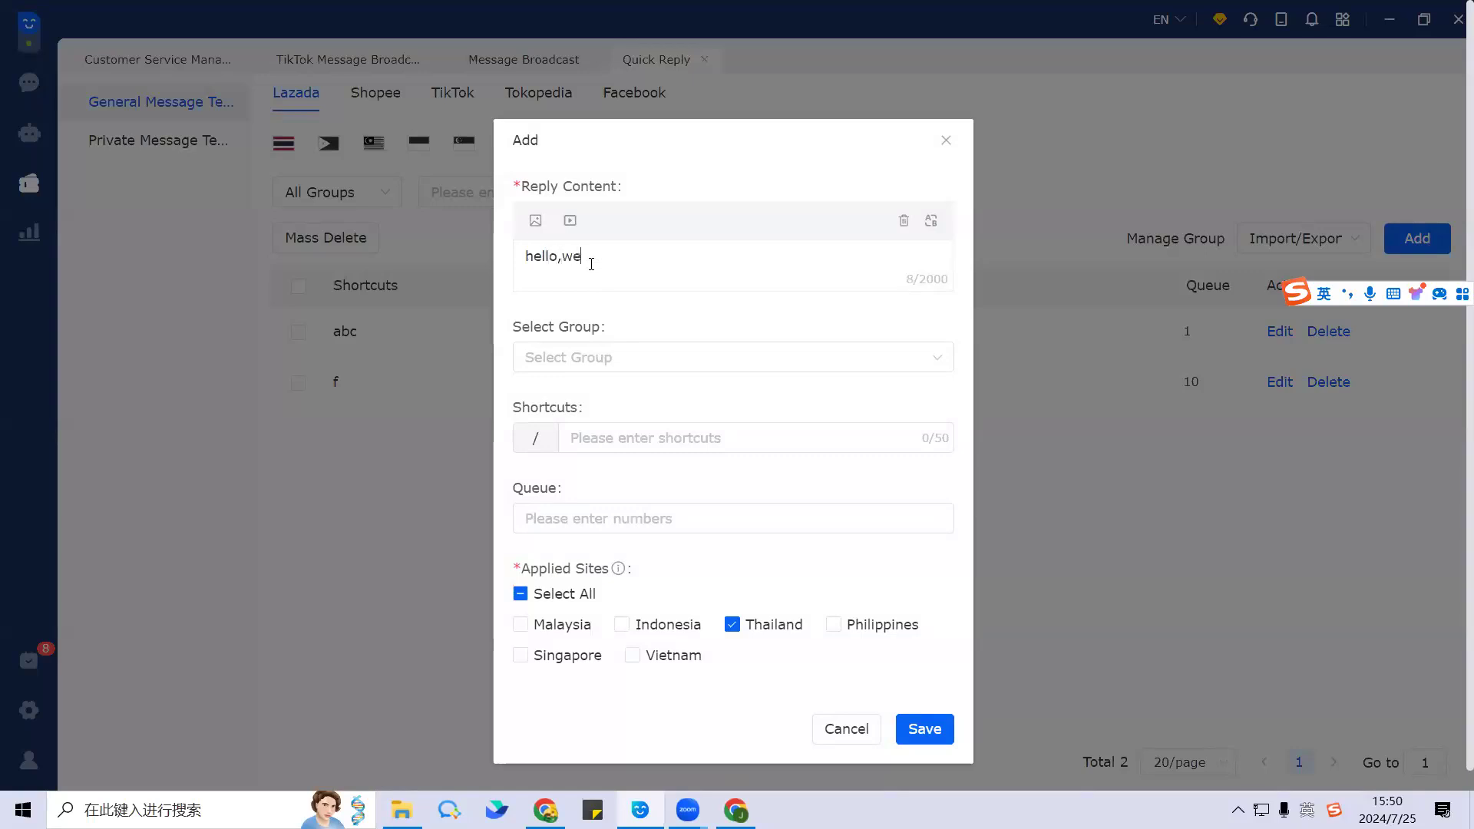
text(lcome to my store!)
click(614, 438)
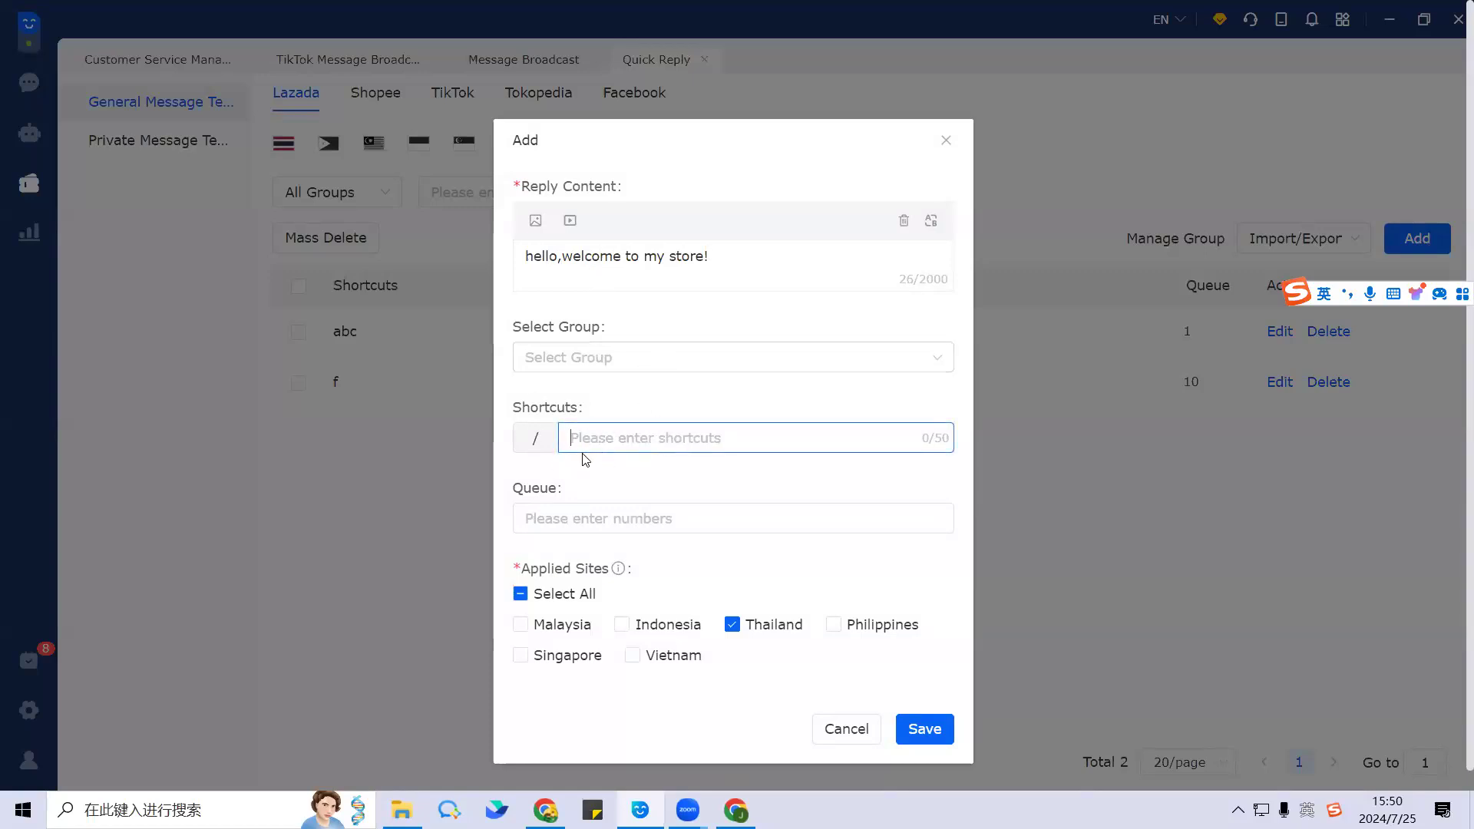
text(hello)
key(BackSpace)
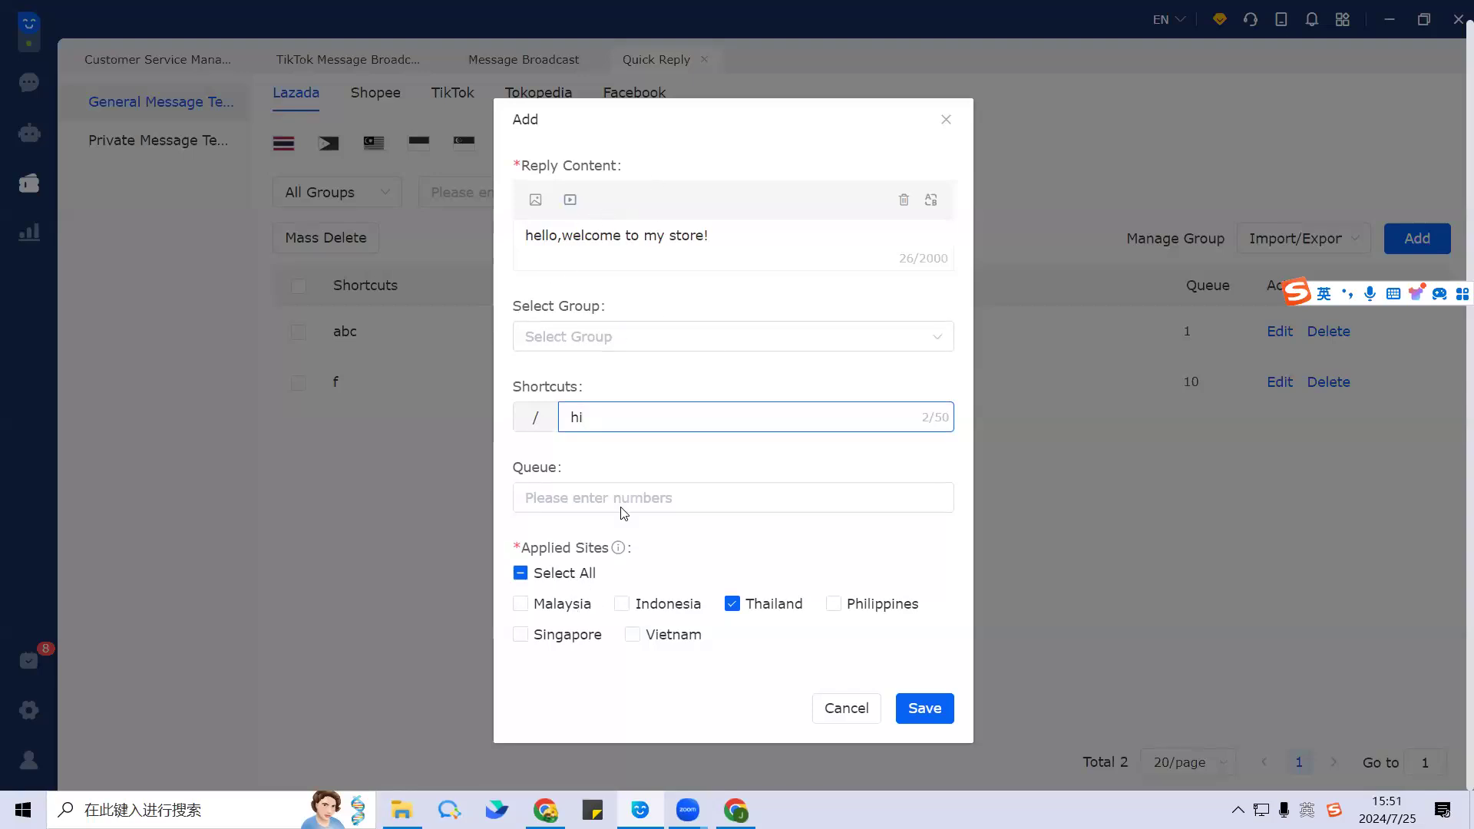
Step: Limit the applied sites to Malaysia and Indonesia and save the reply
click(527, 582)
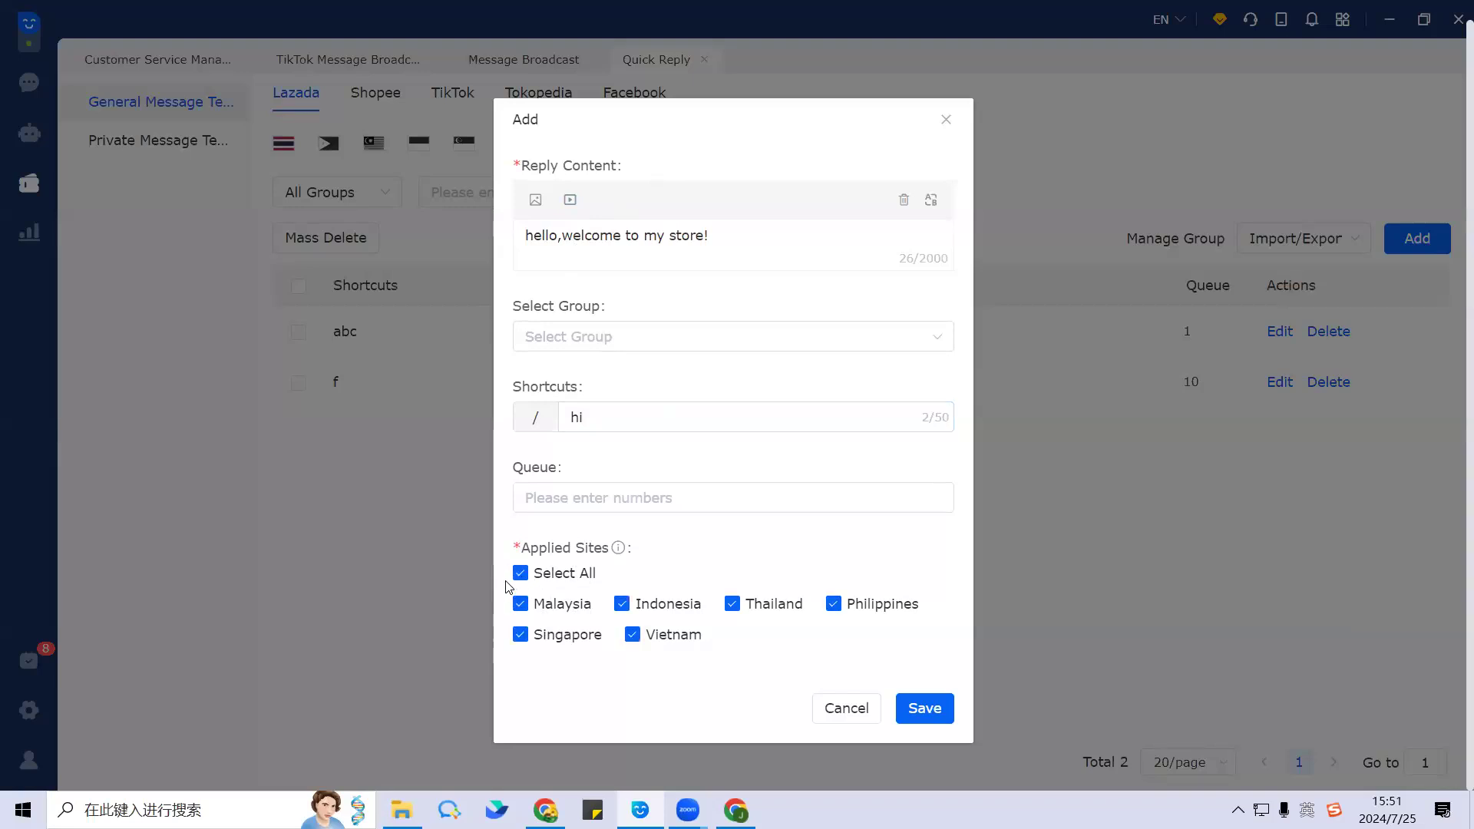
click(520, 573)
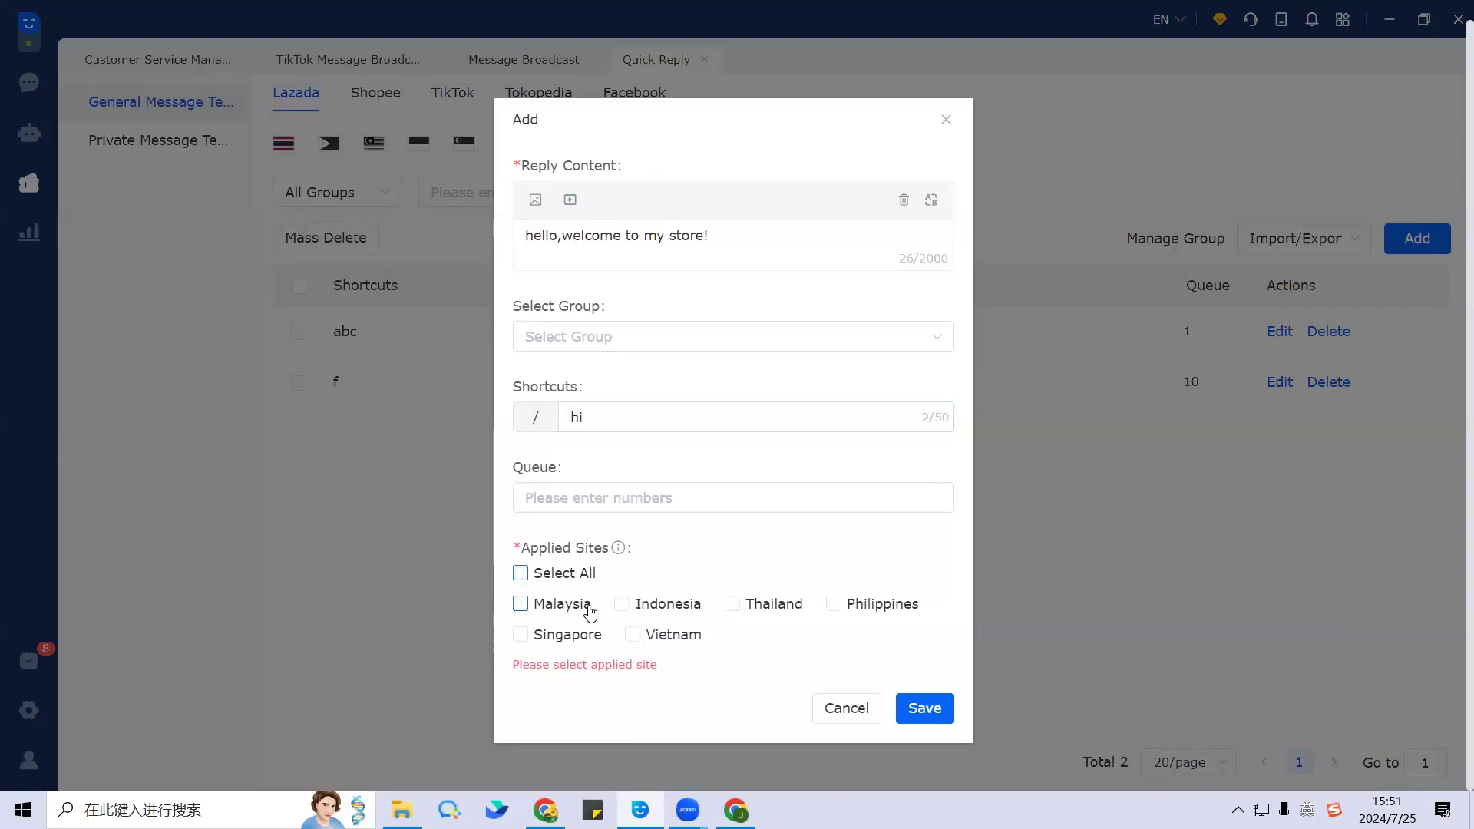
click(622, 604)
click(520, 607)
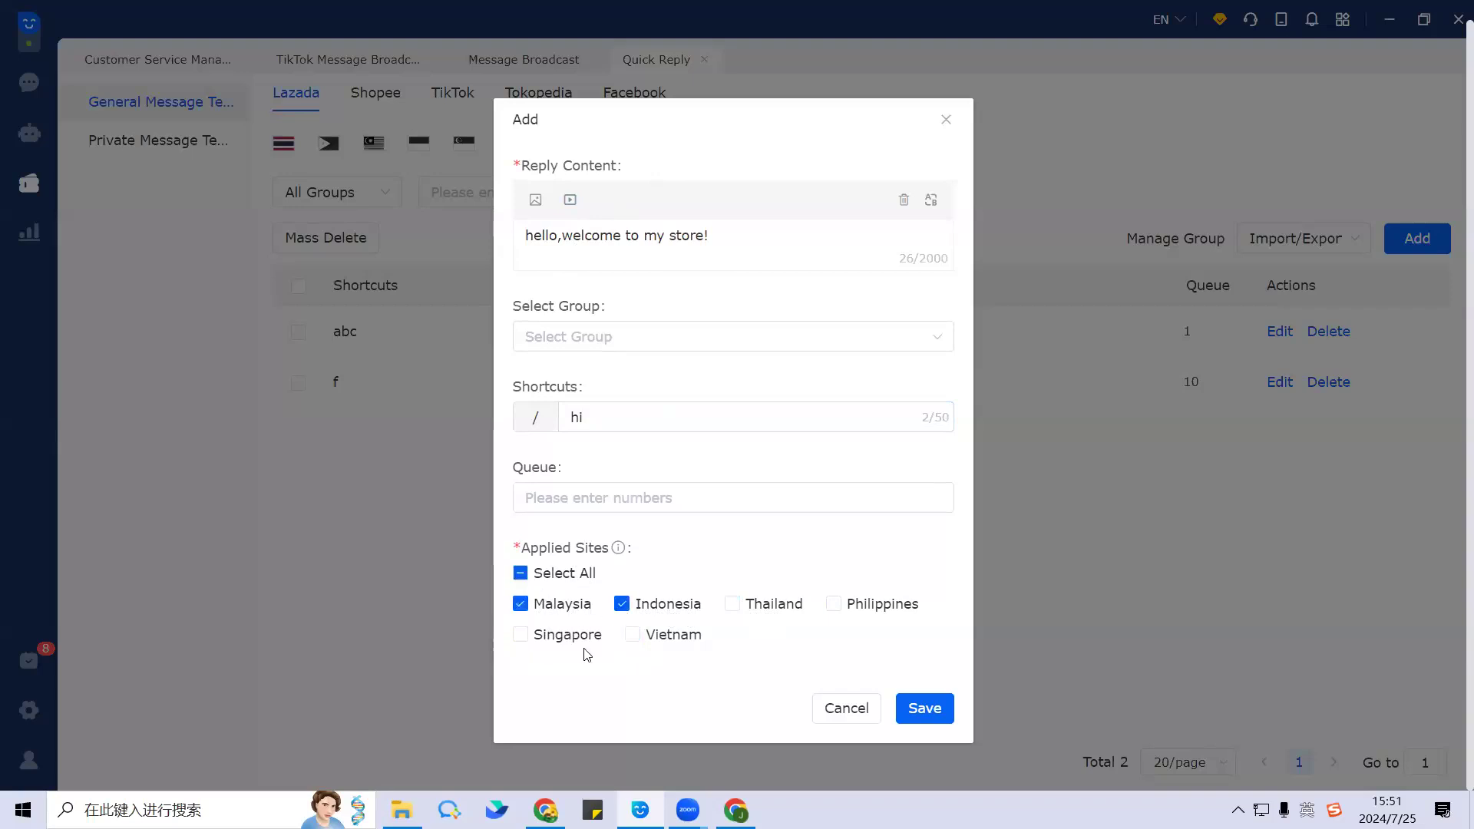
click(915, 710)
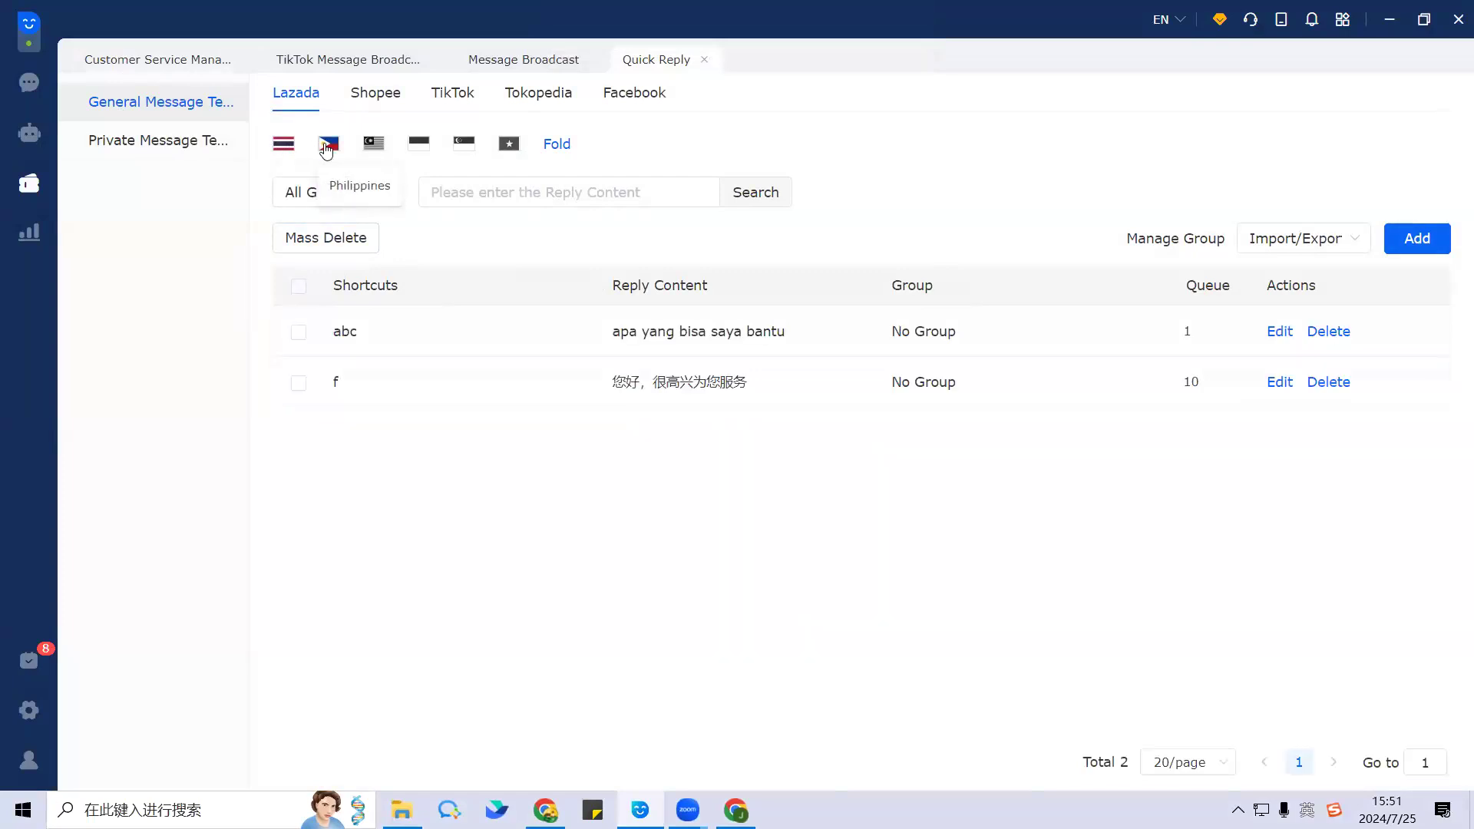
Step: Show the Malaysia site's general templates and point out the hi template row
click(374, 144)
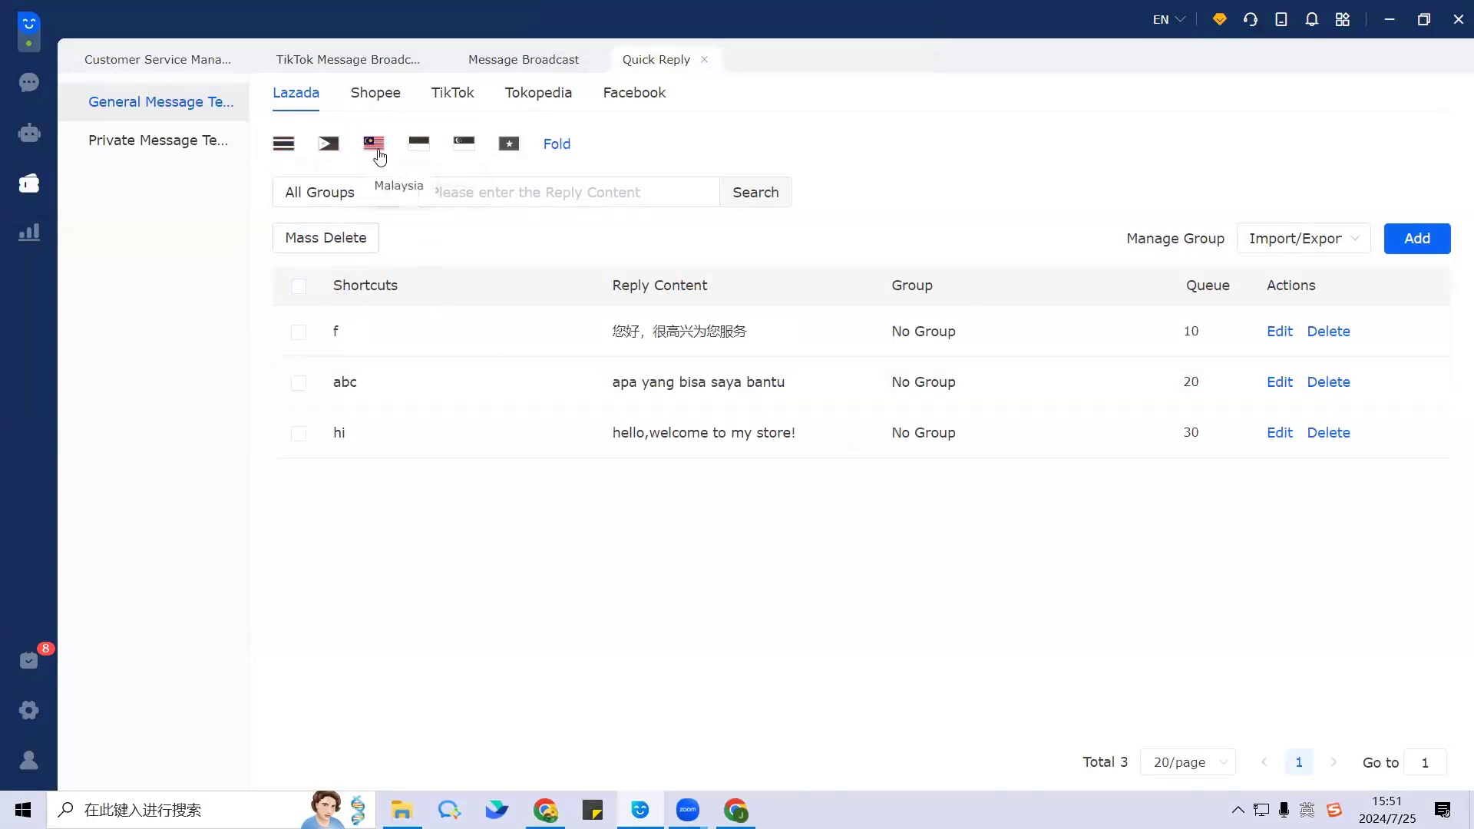
drag(332, 434, 1089, 435)
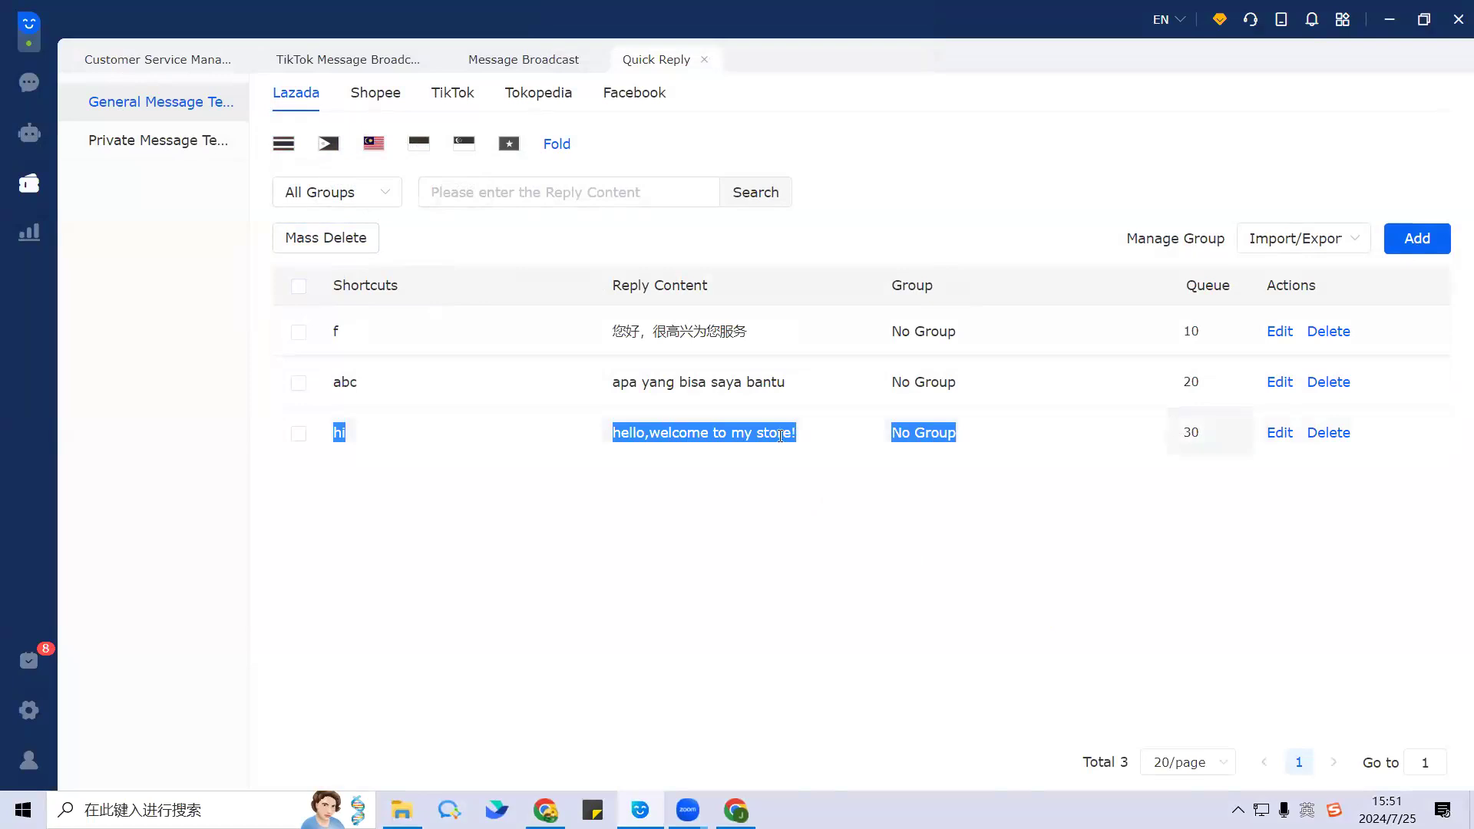
click(426, 453)
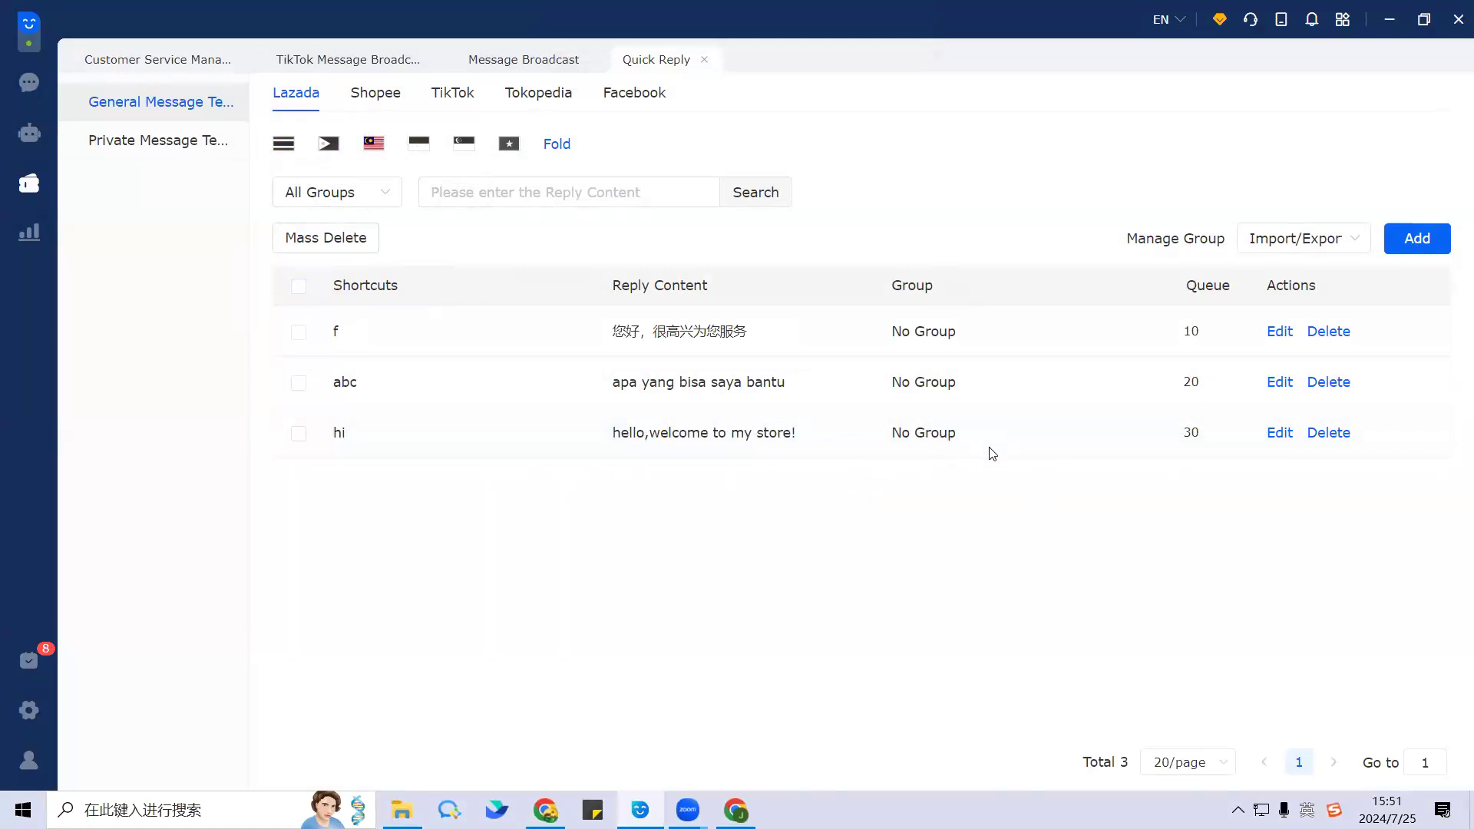
Step: Check the queue values of templates f, abc and hi (10, 20, 30)
click(1208, 330)
click(1207, 382)
click(1207, 432)
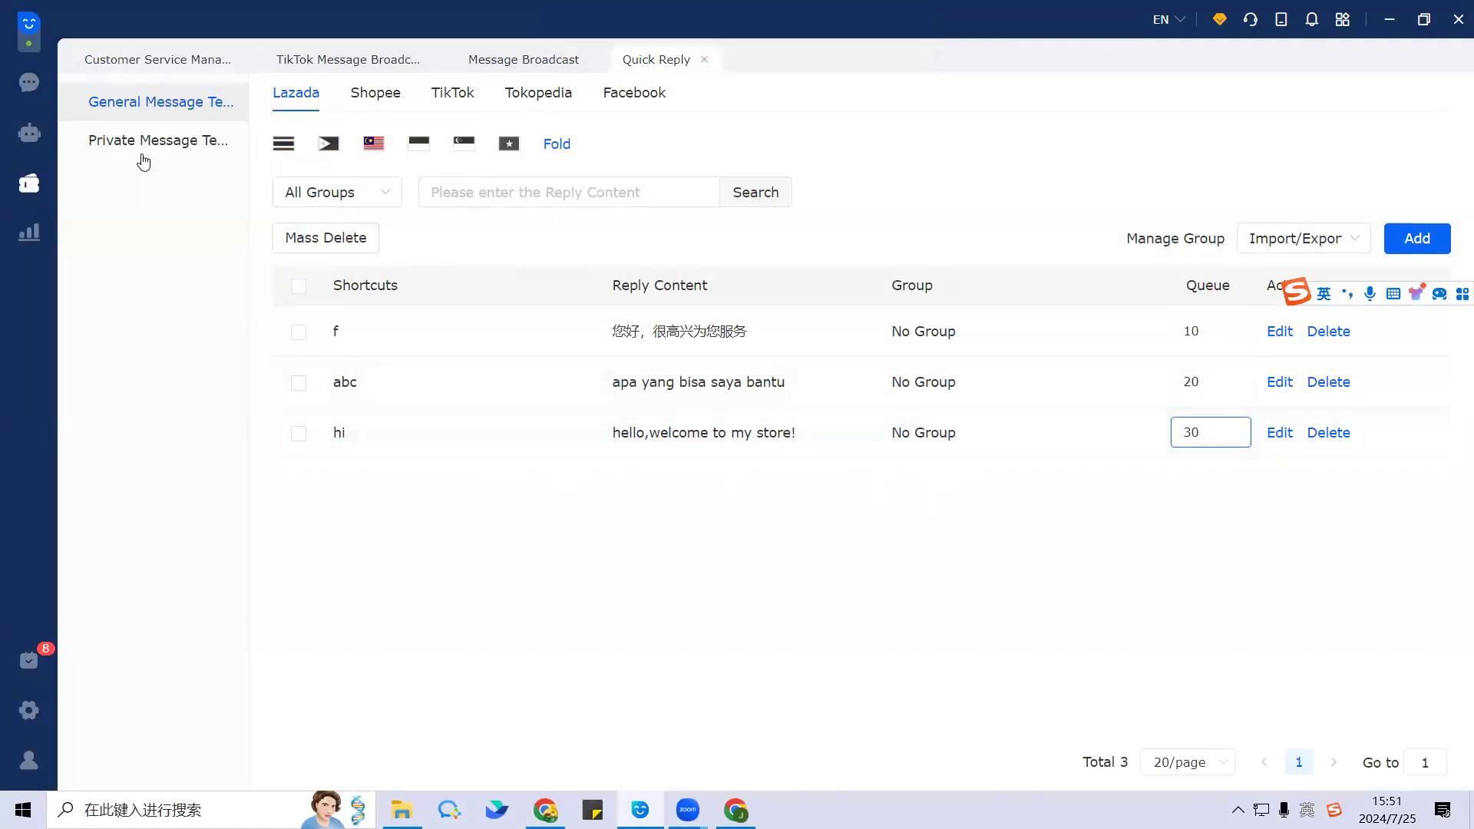
click(29, 183)
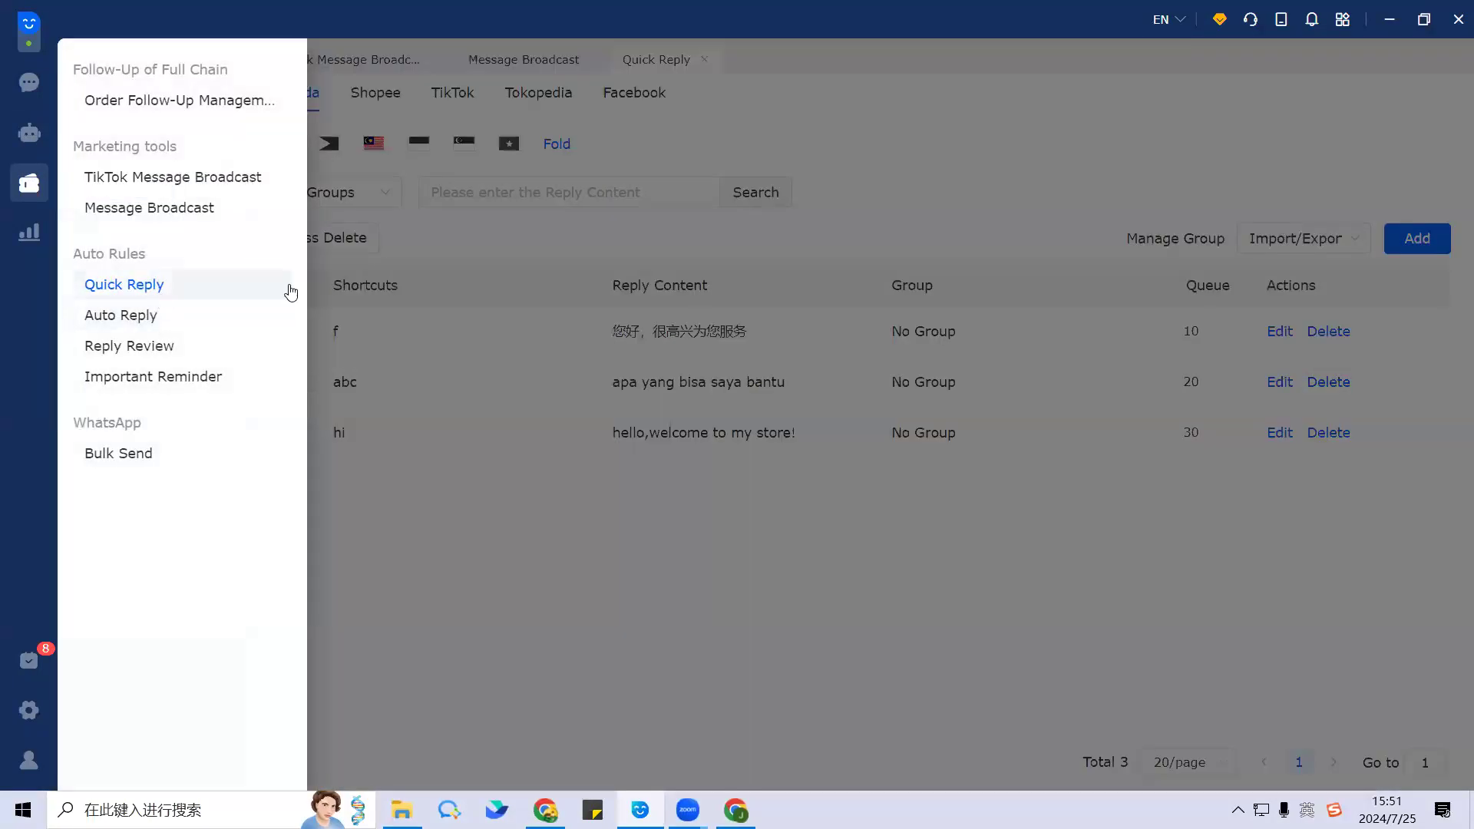
click(1201, 424)
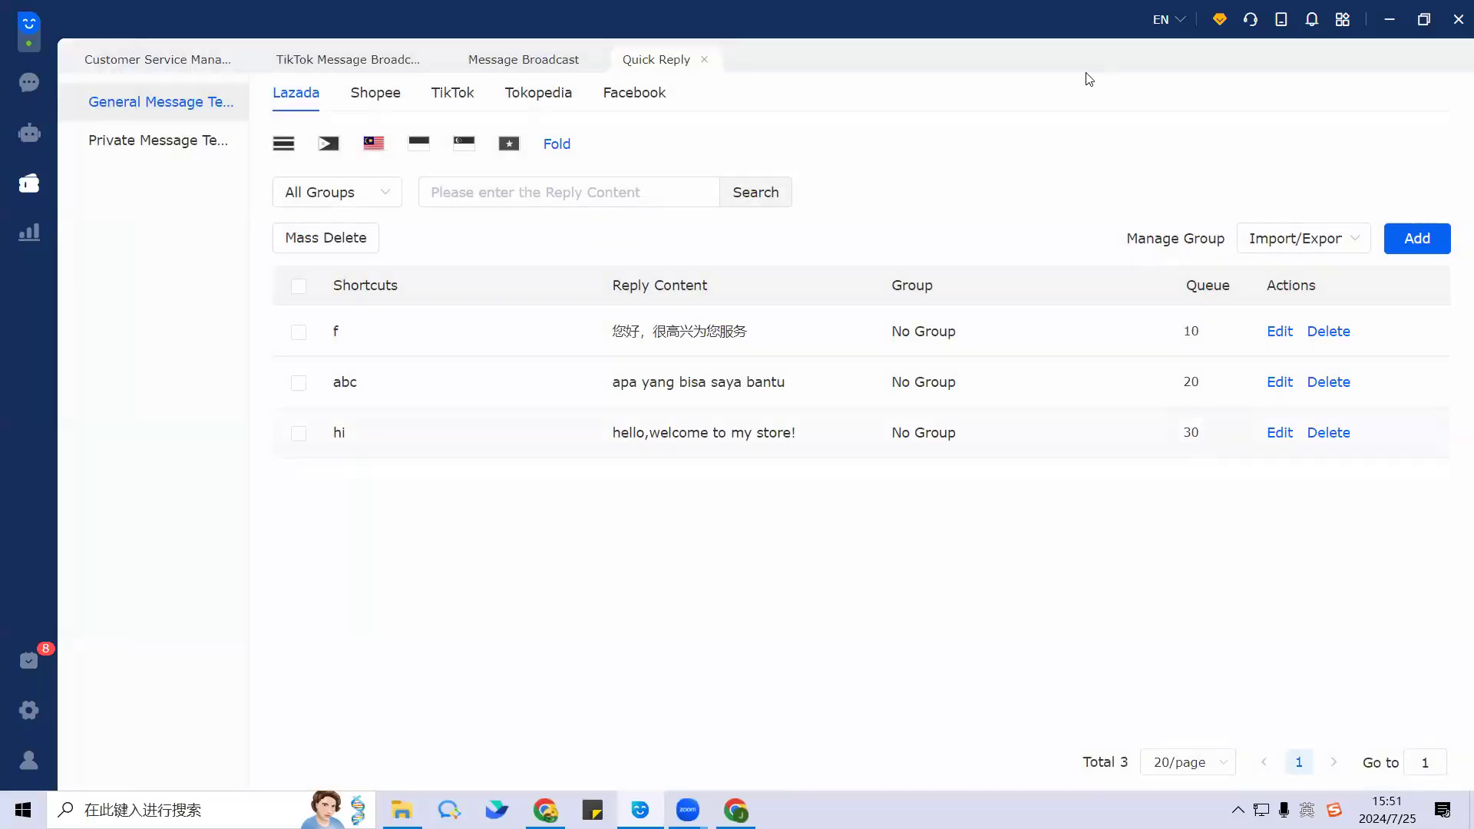
click(1190, 439)
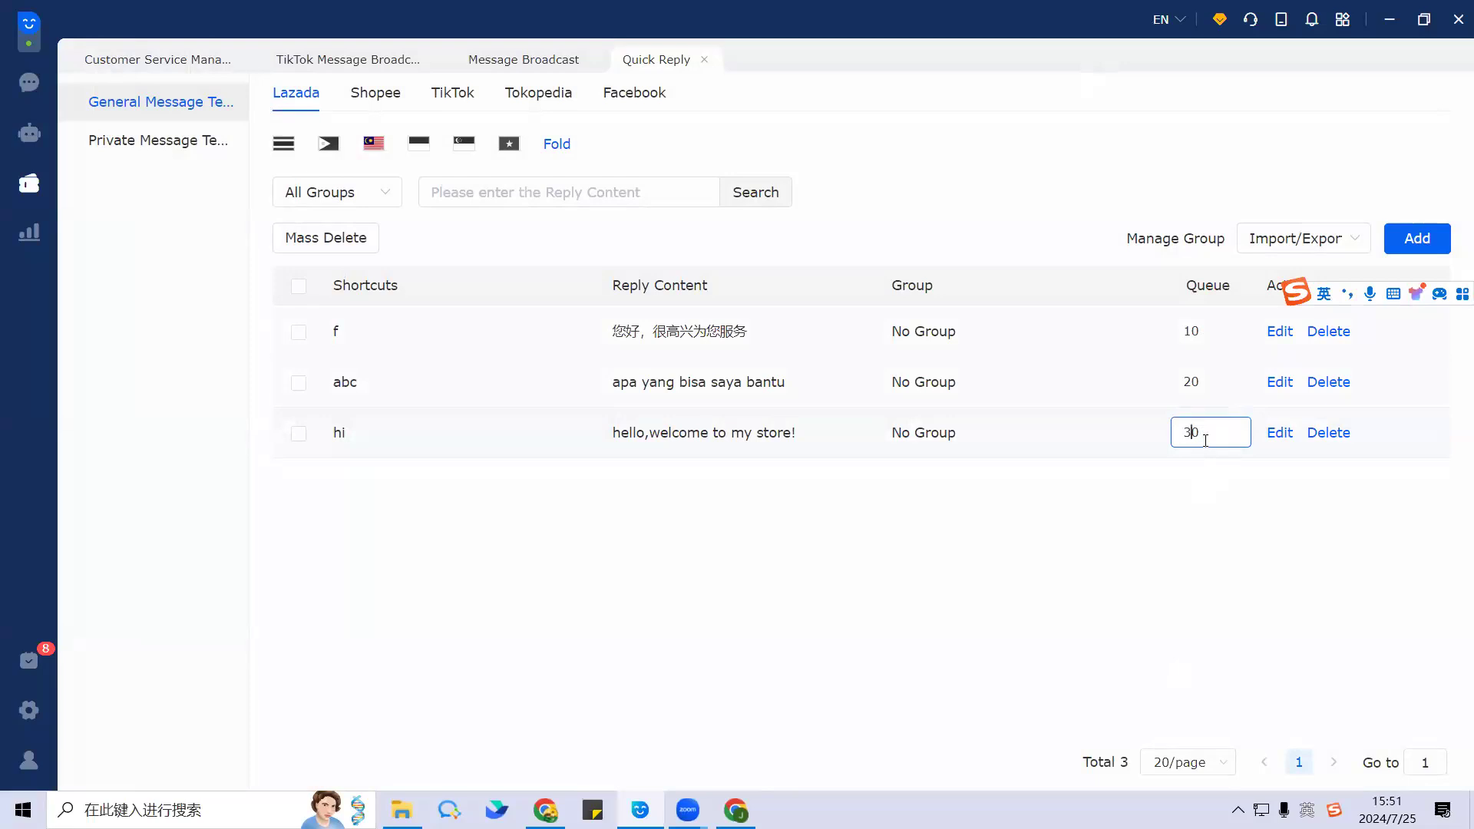
Step: Try changing template f's queue from 10 to 1, then discard the change
click(1226, 516)
click(1207, 420)
click(1205, 337)
click(1211, 374)
double_click(1191, 382)
click(1205, 330)
drag(1213, 329, 1184, 332)
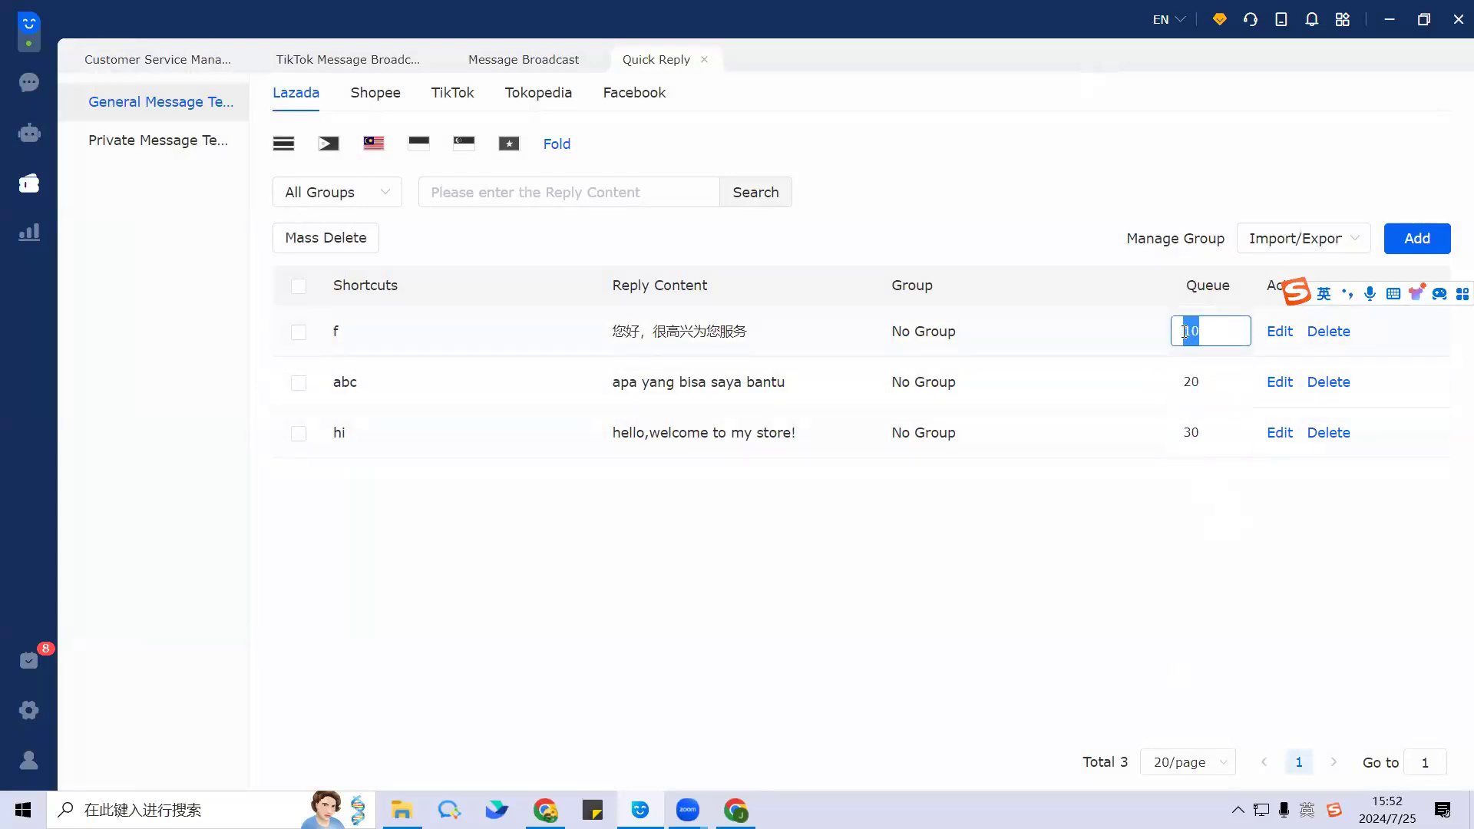
text(1)
click(1230, 521)
click(911, 140)
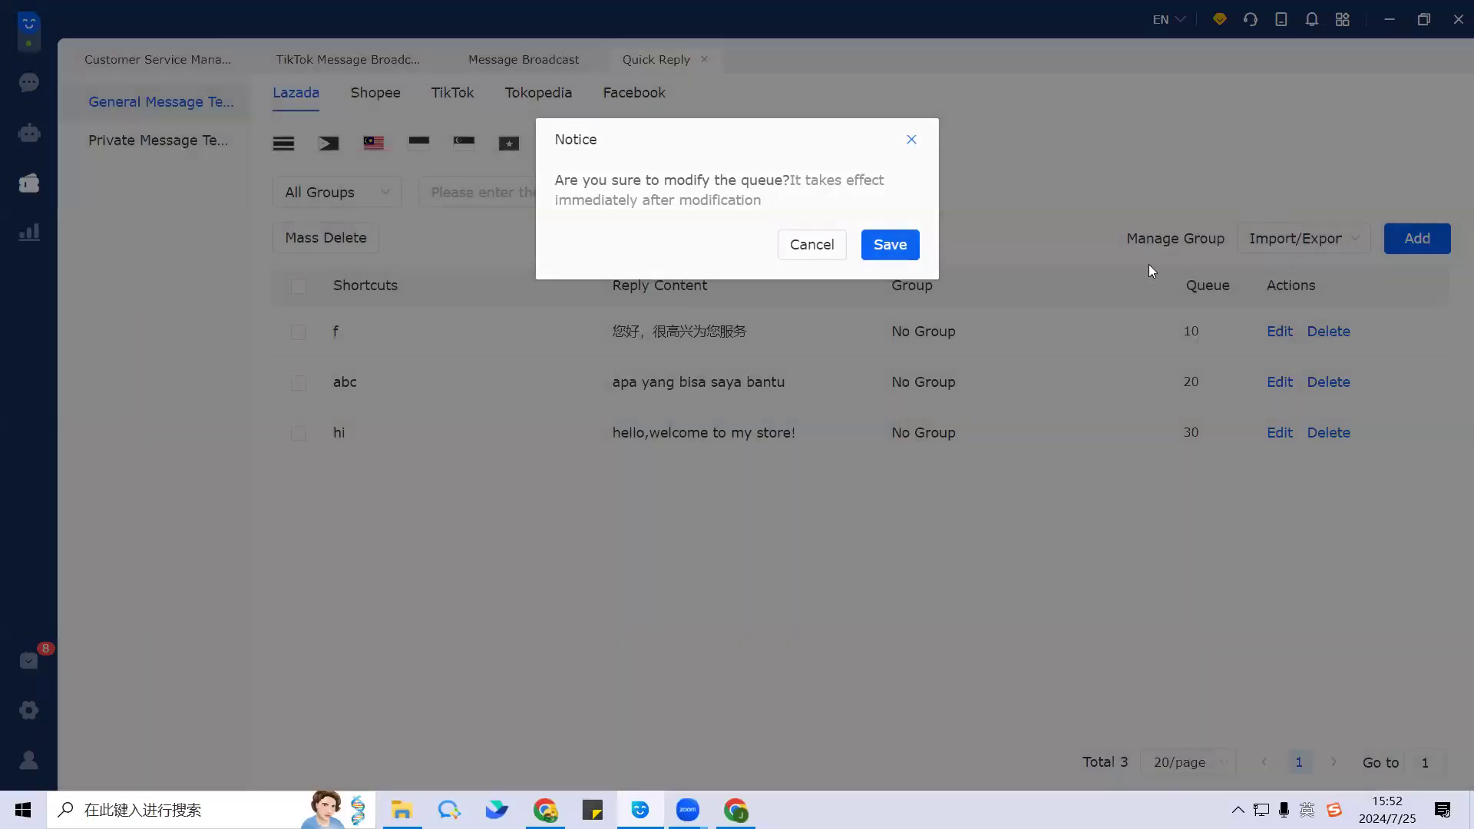
Step: Leave the queues as they are, view the Private Message templates, then return to the chat inbox
click(1198, 330)
drag(1201, 330, 1192, 329)
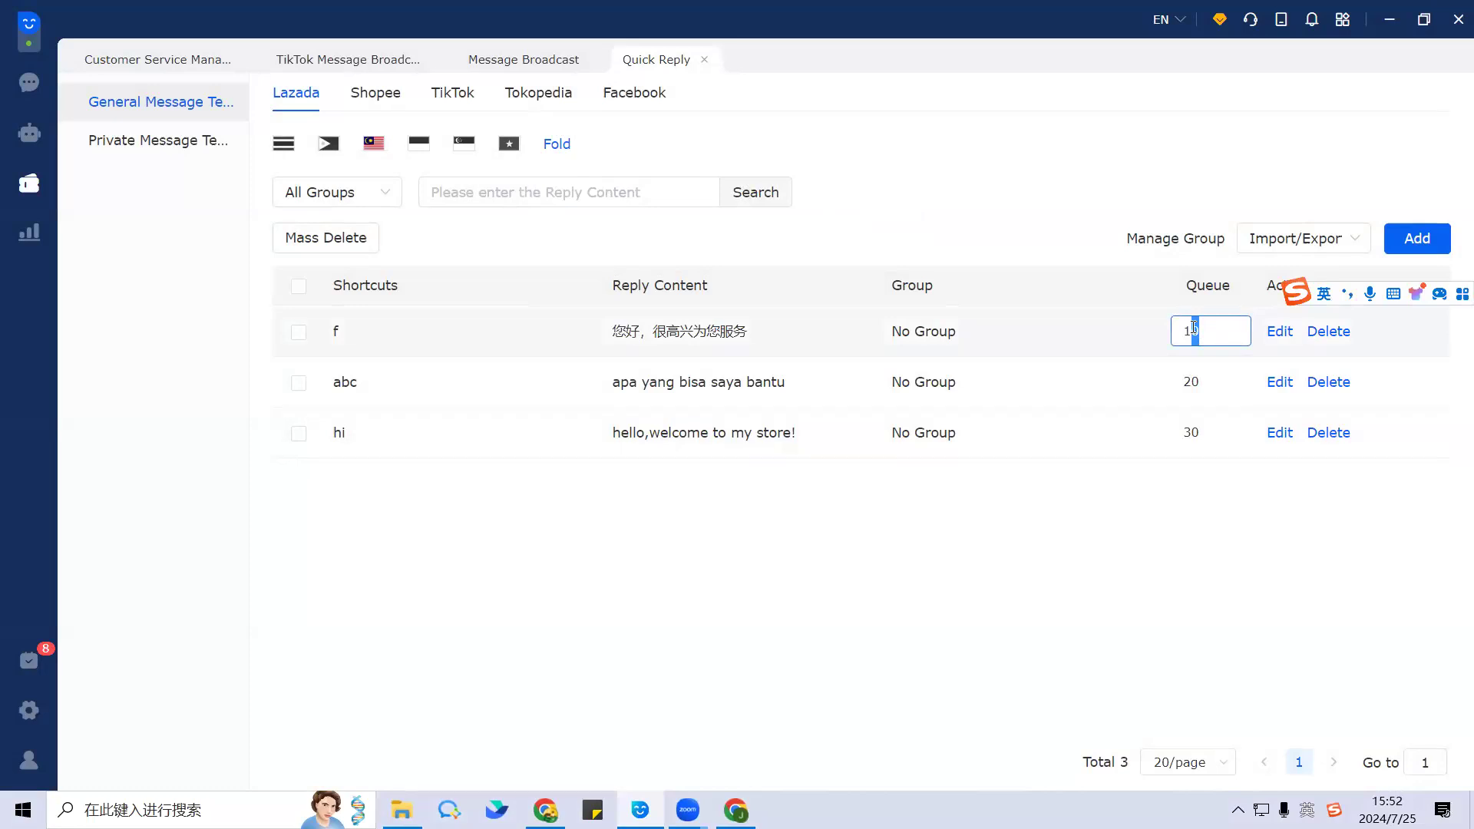
click(1206, 382)
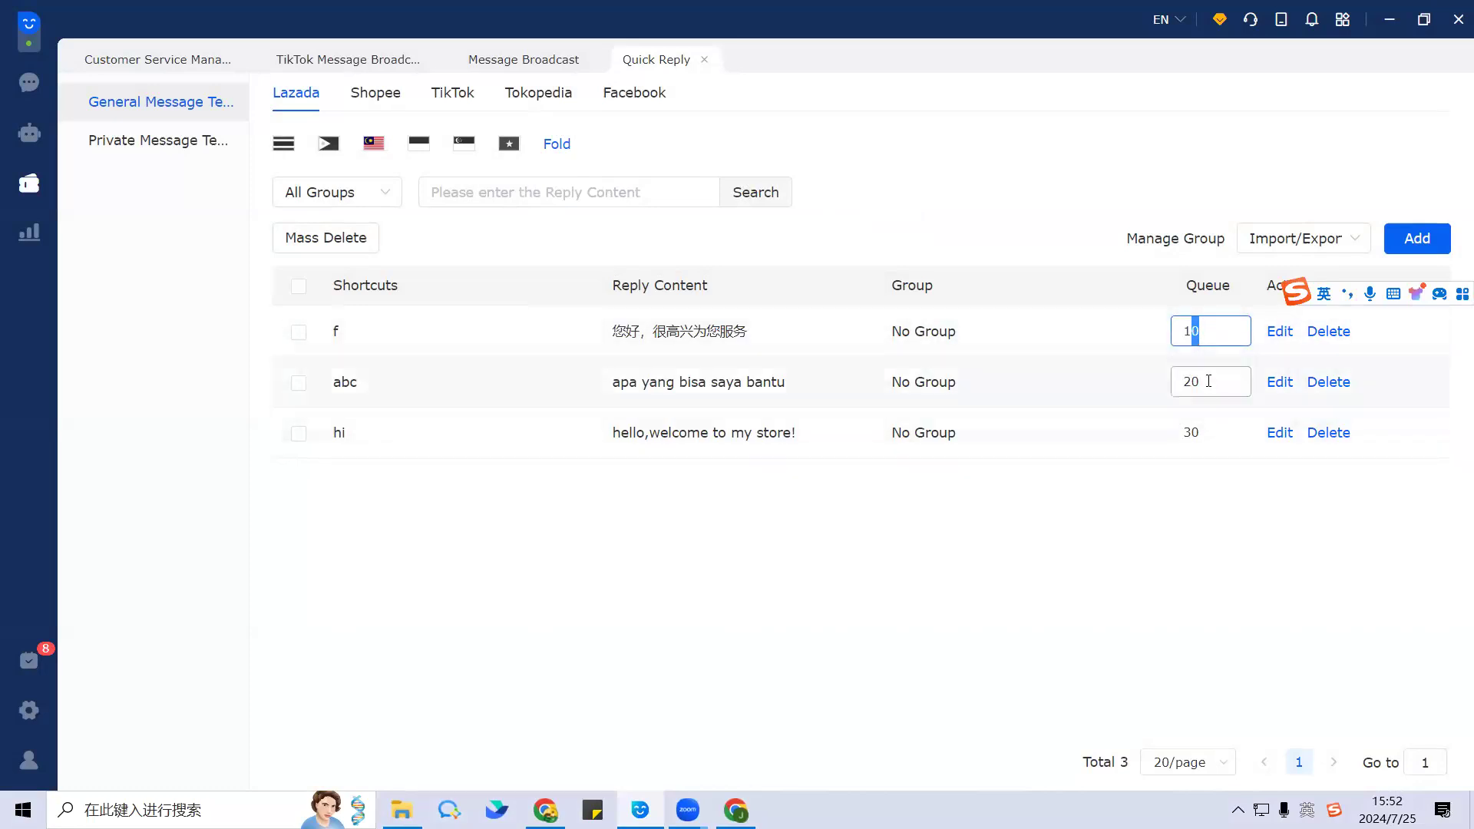
click(1031, 569)
click(1200, 331)
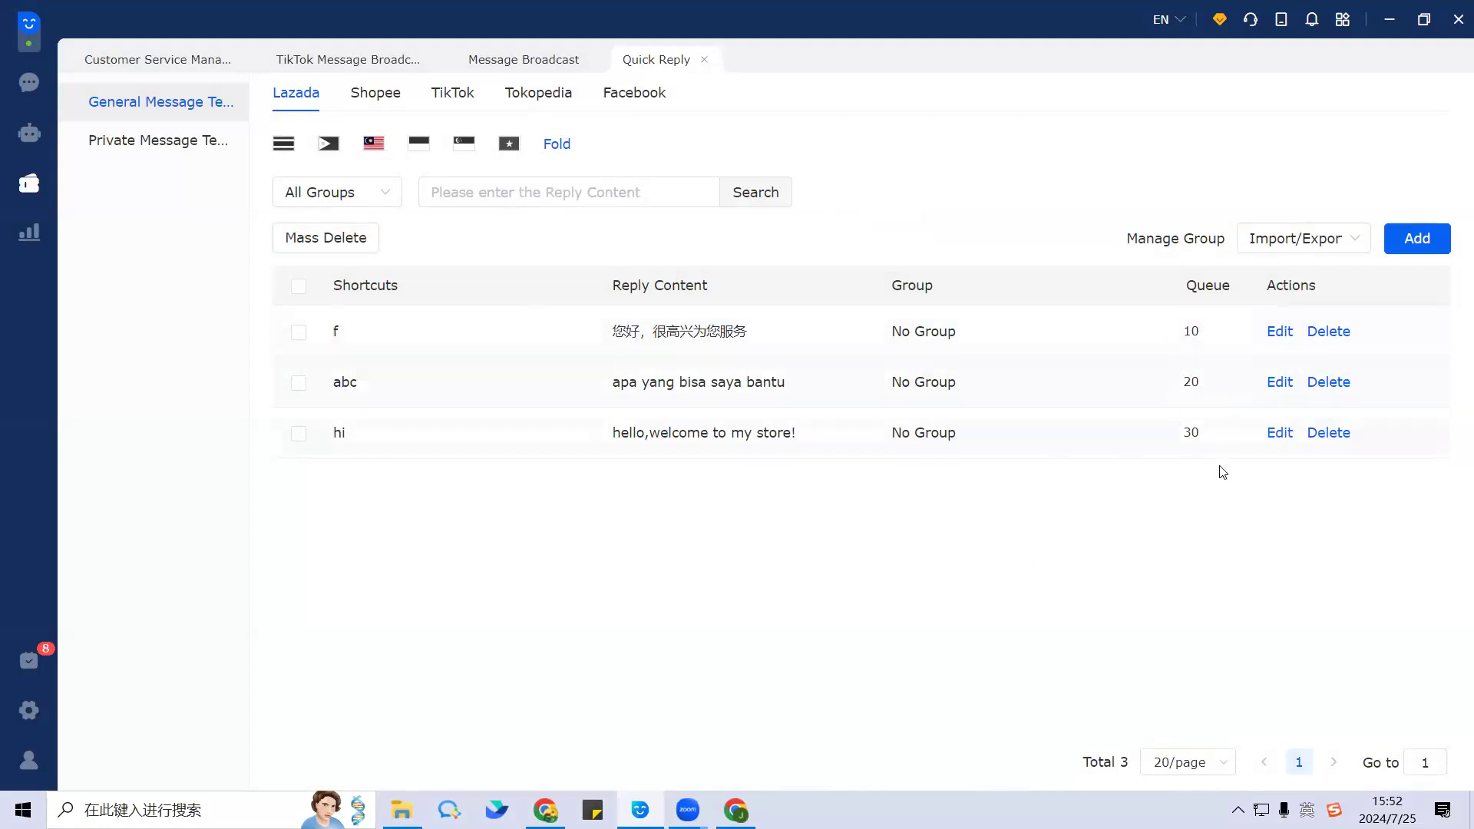
click(171, 143)
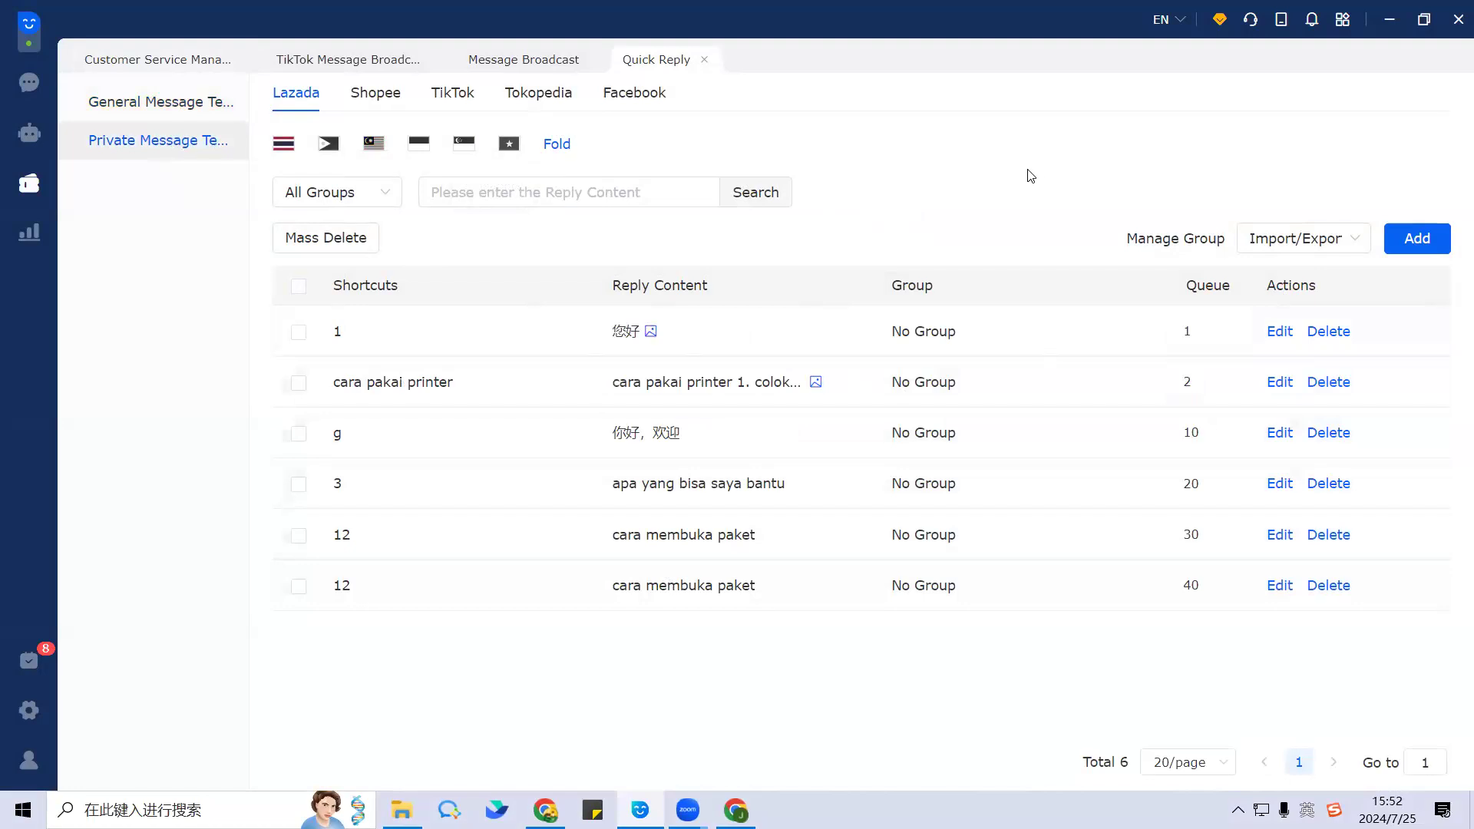
click(23, 81)
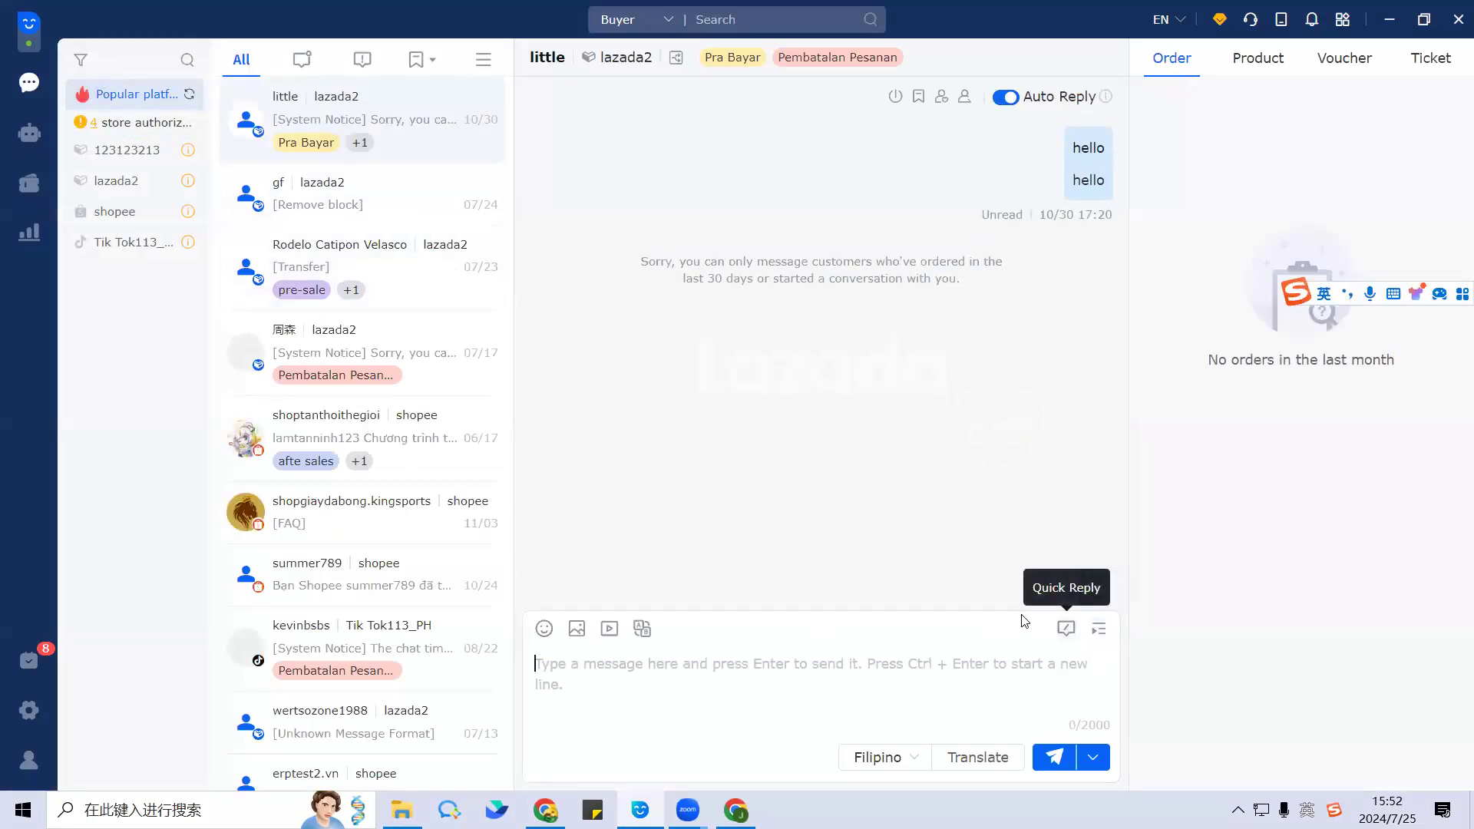
Step: Show the quick-reply templates panel beside the open conversation
click(1065, 636)
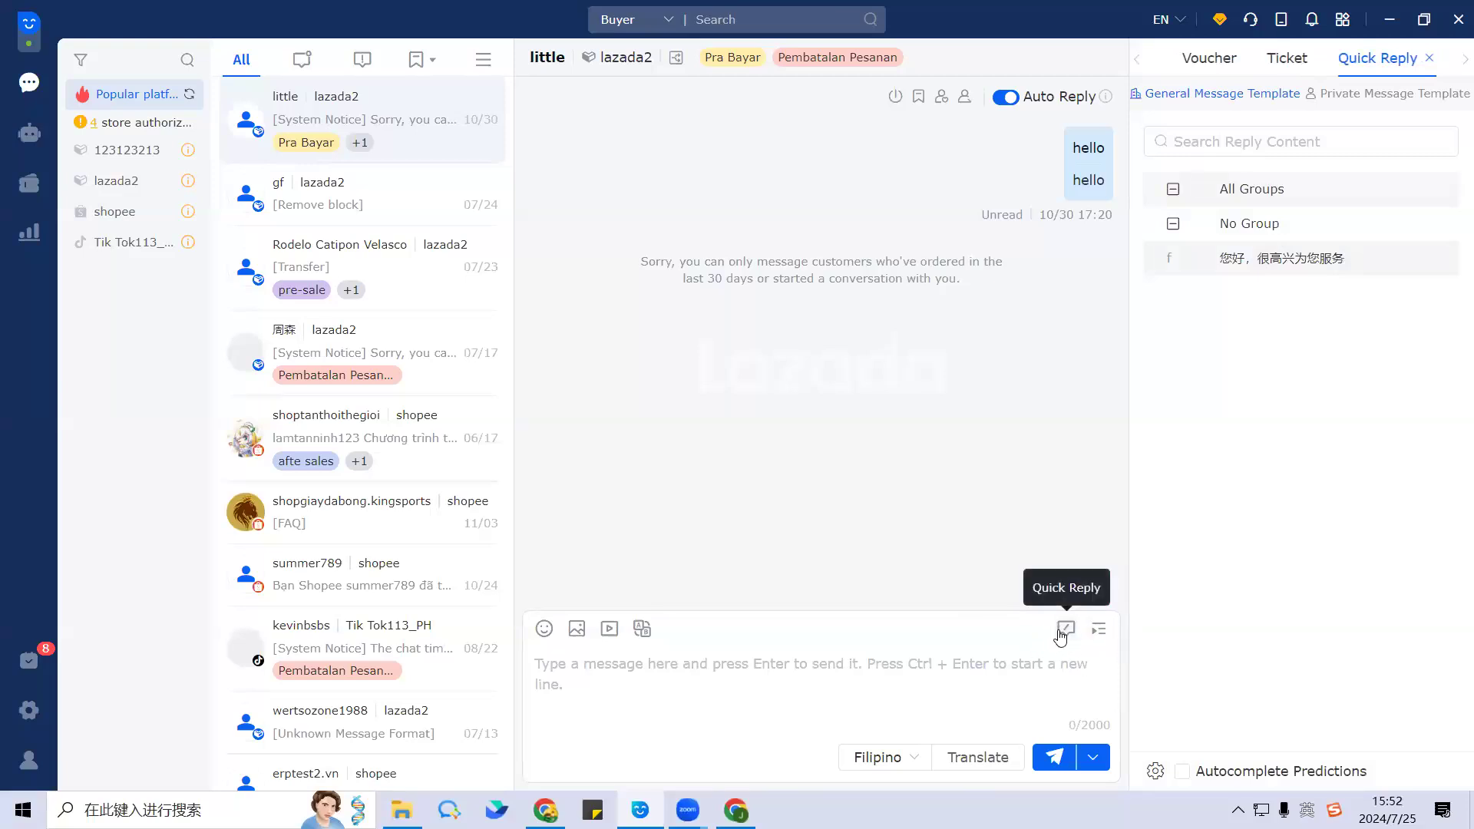
click(1061, 635)
click(1061, 635)
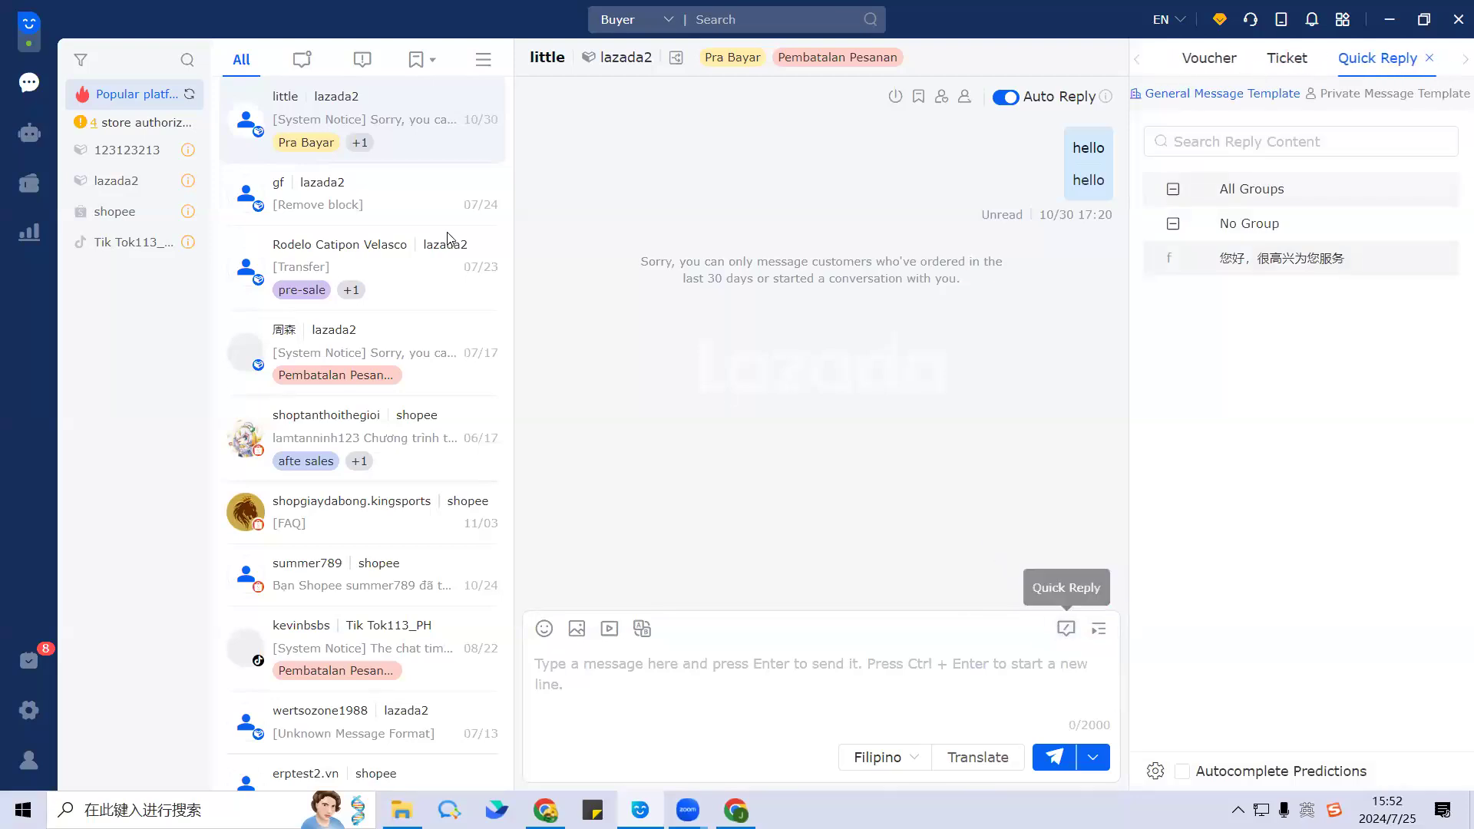
Step: Return to the Quick Reply management page through Marketing Tools
click(29, 183)
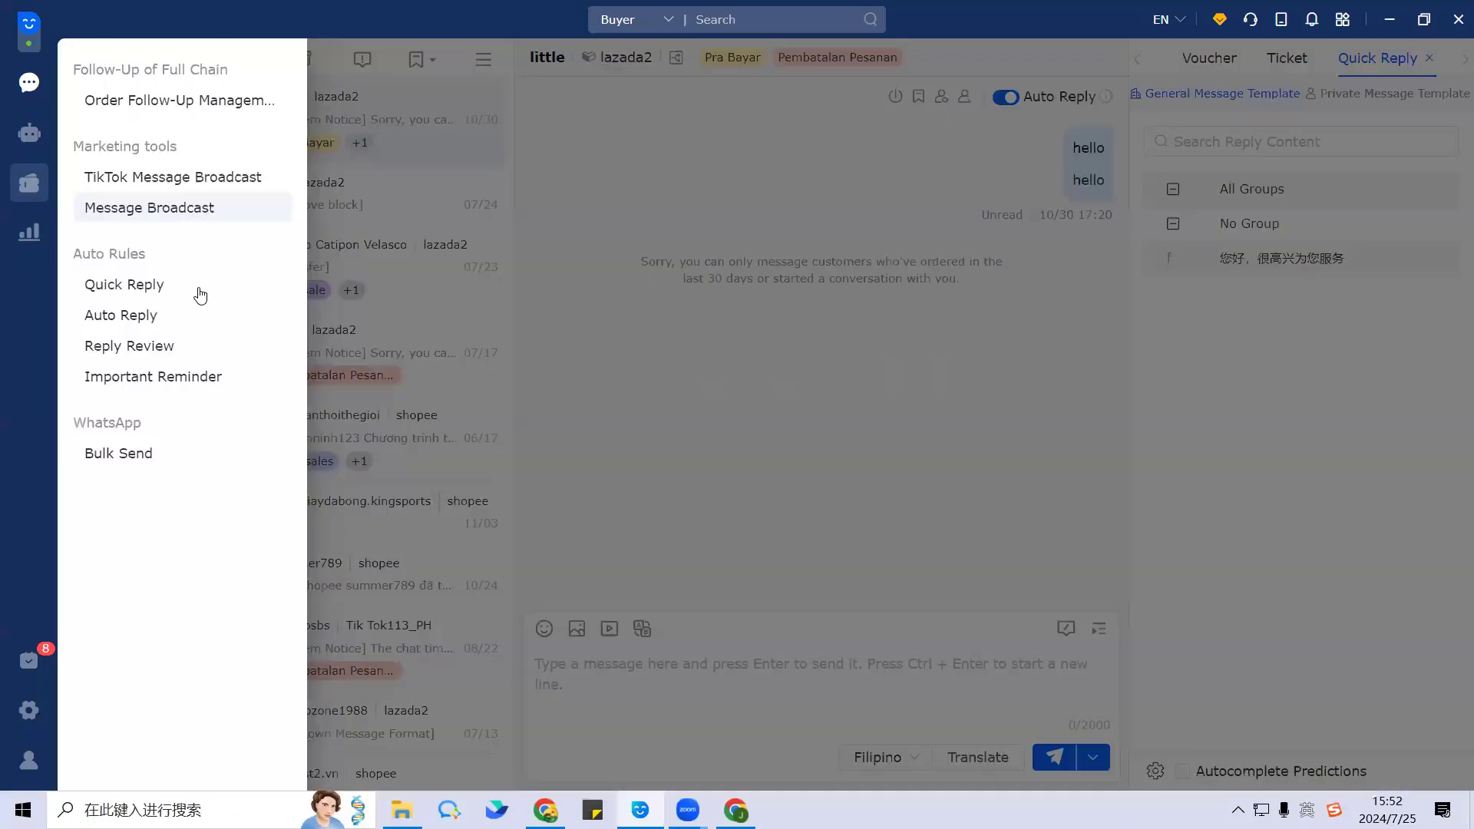
click(203, 285)
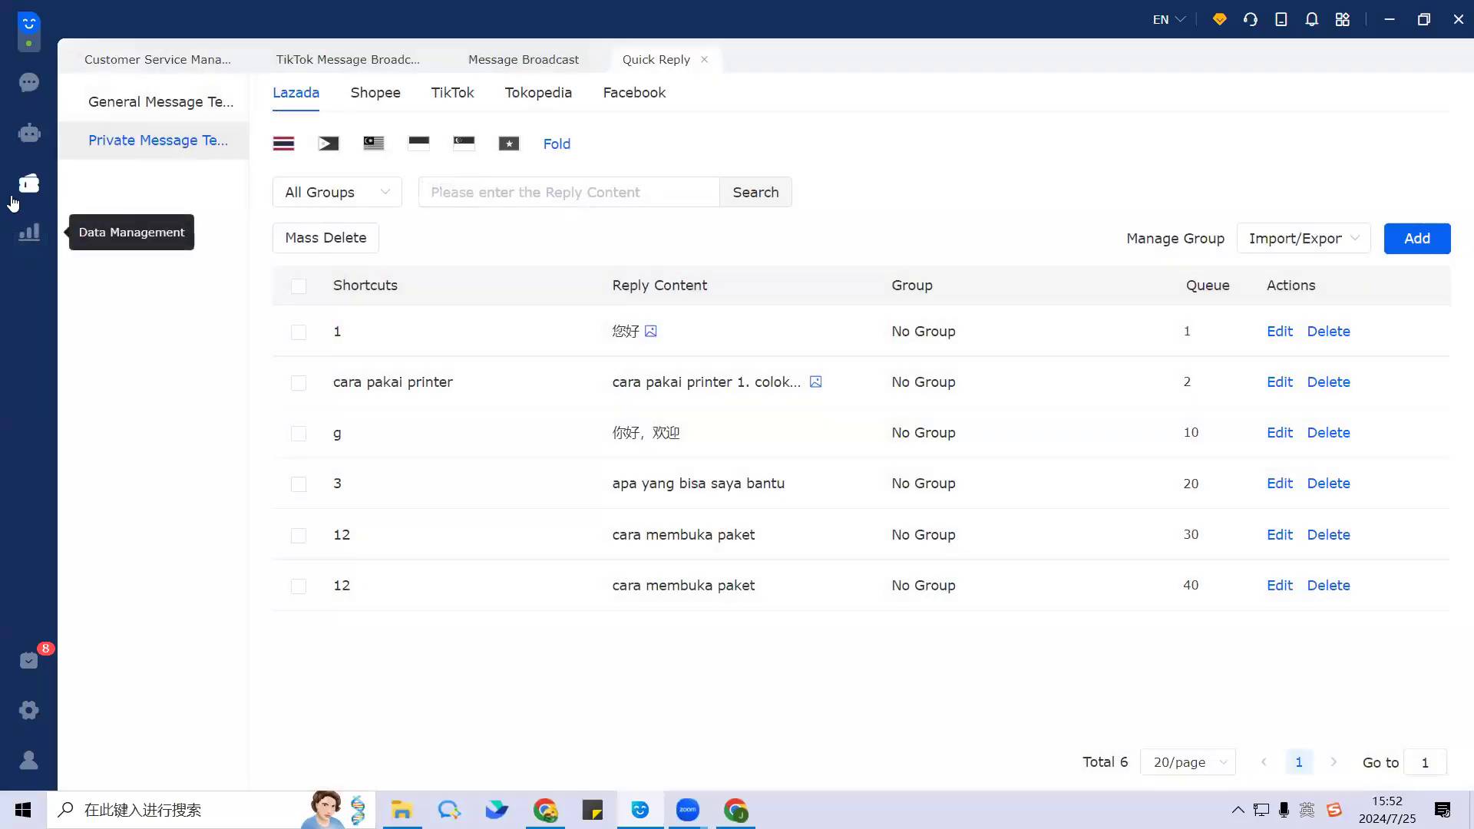
click(27, 184)
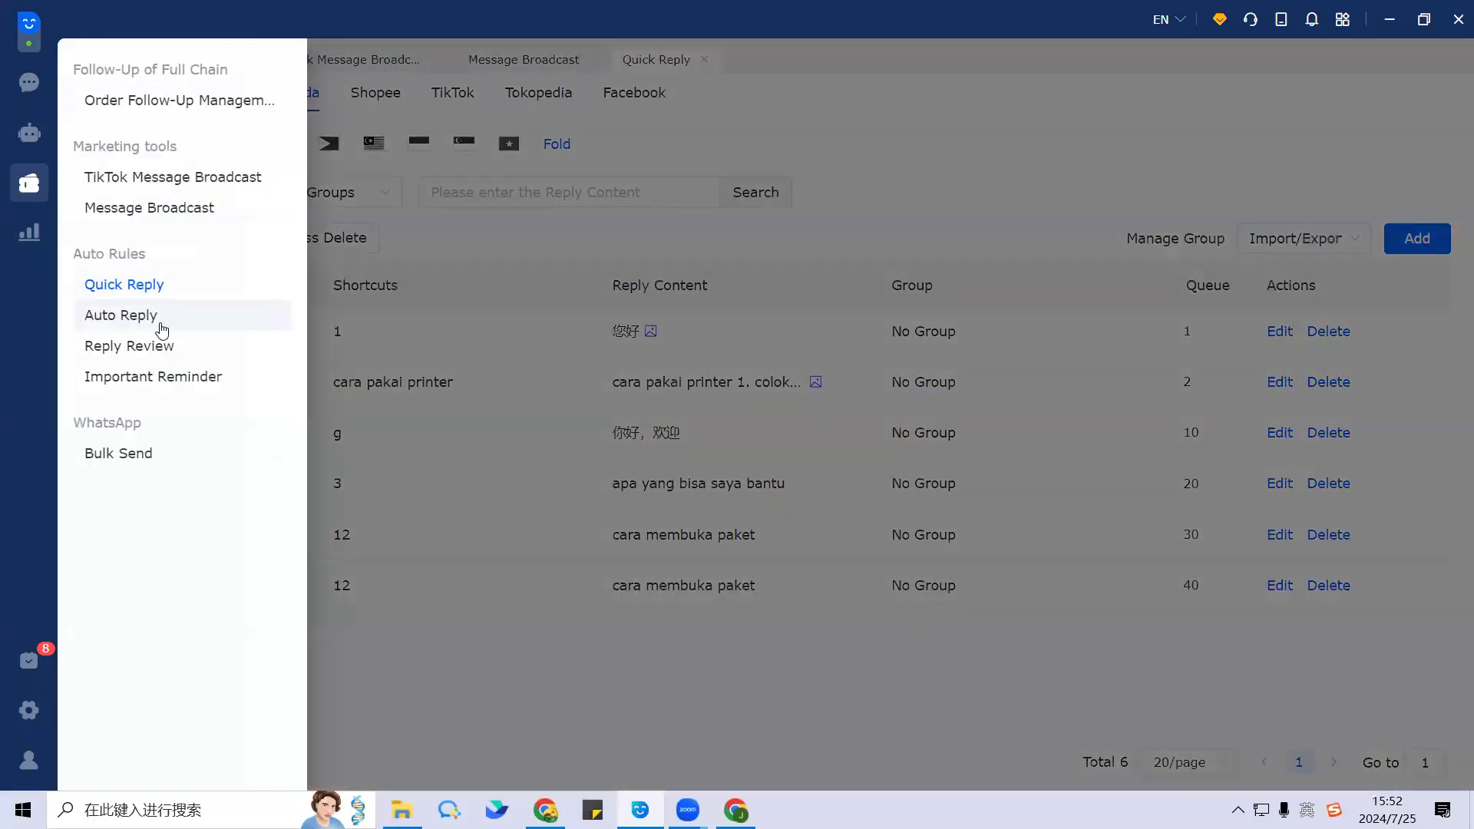
Step: Choose Auto Reply under Auto Rules to list the Lazada stores' auto-reply rules
click(210, 332)
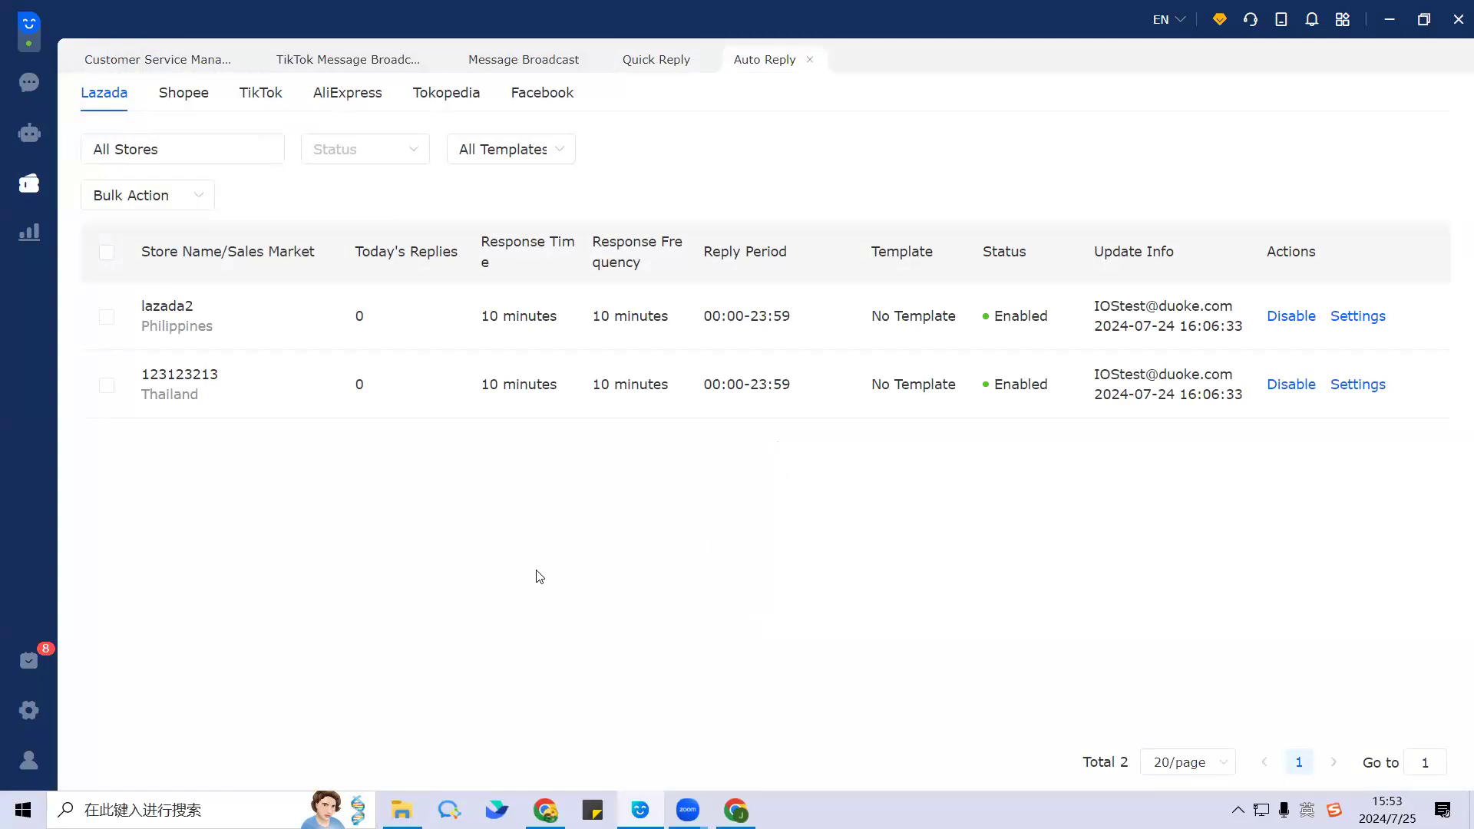
Step: Open the Set Auto Reply dialog for store lazada2
click(1356, 318)
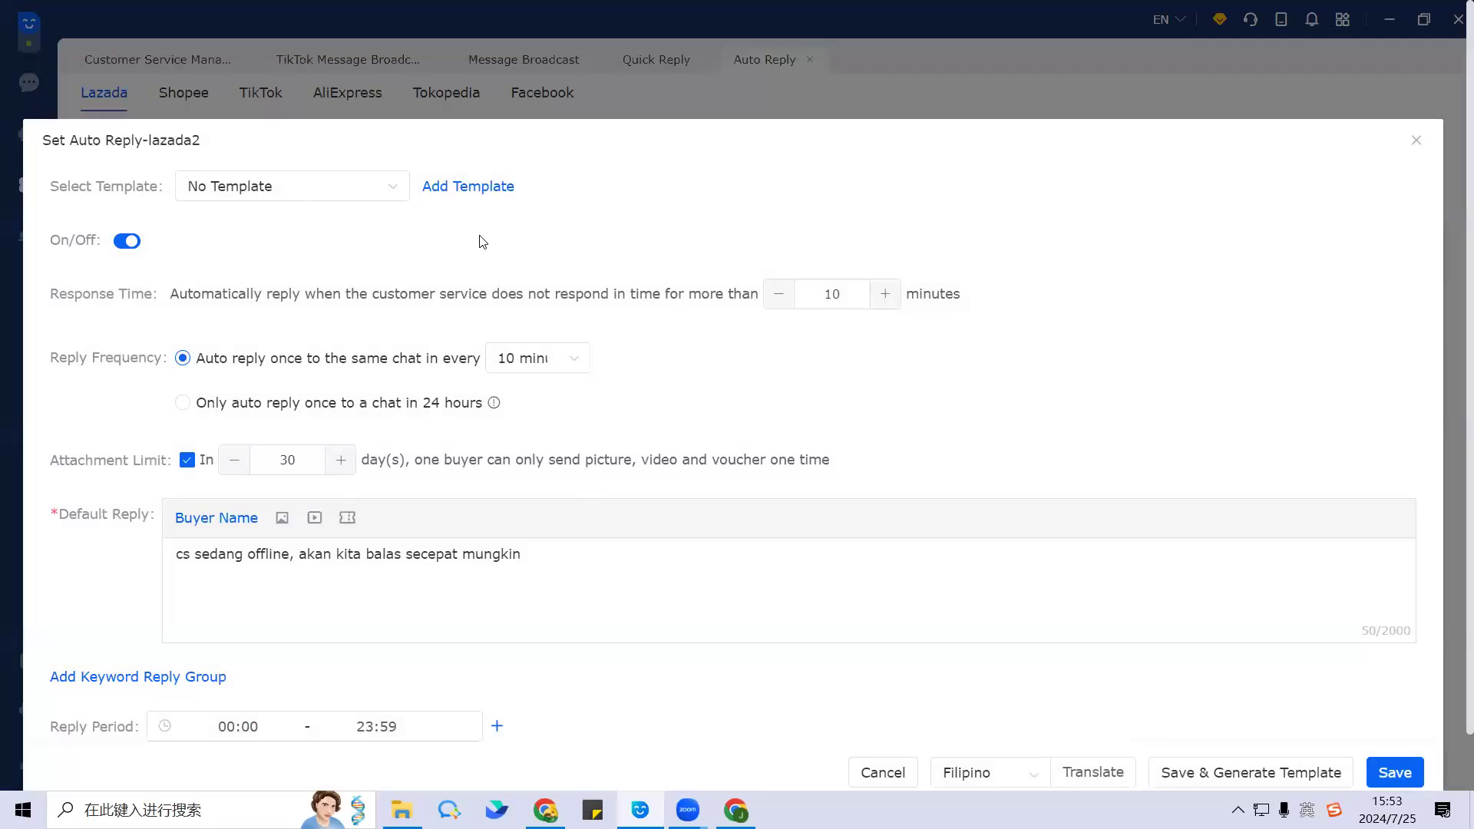
scroll(431, 228, down, 1)
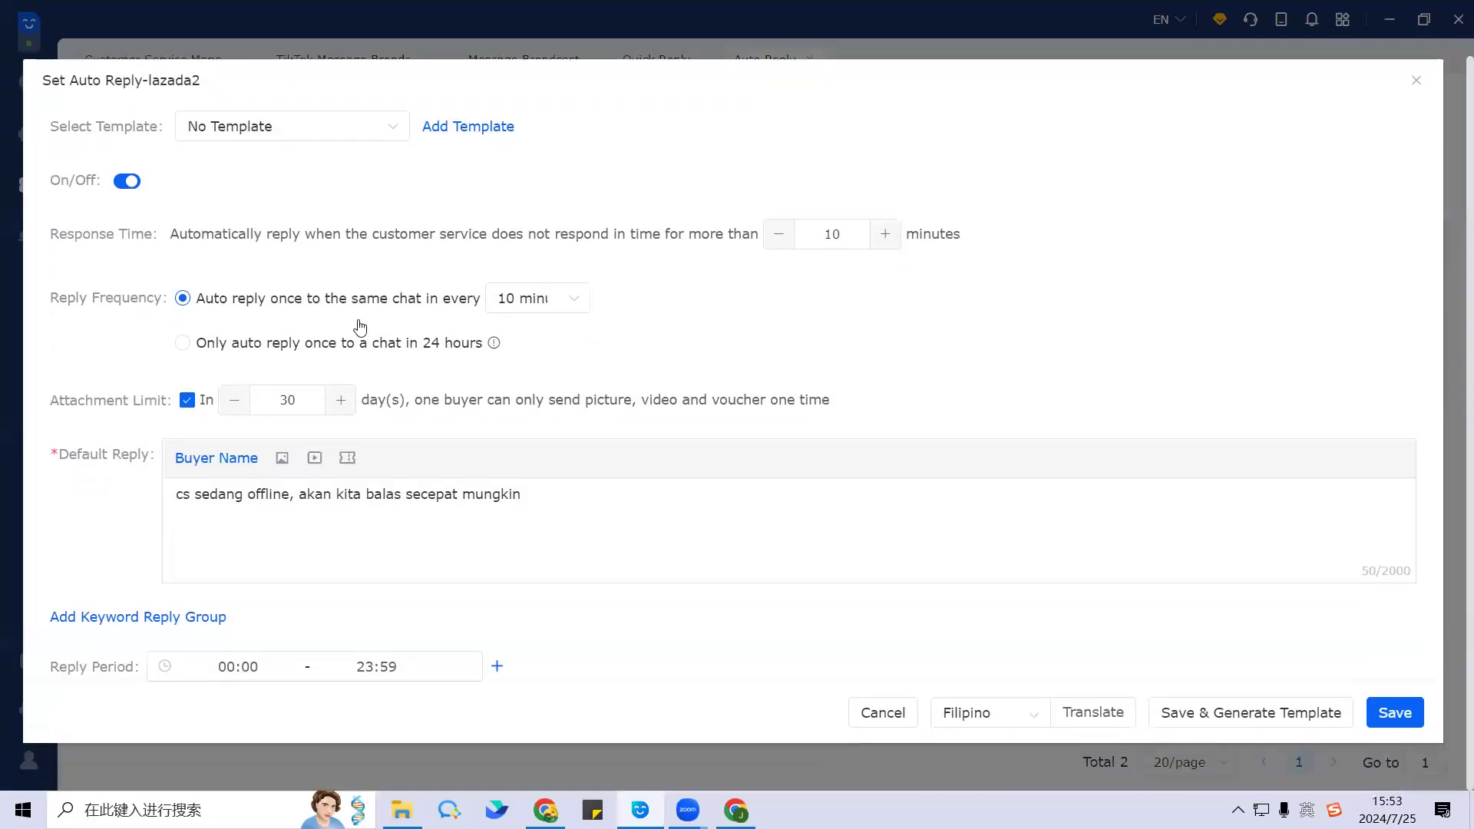
drag(52, 228, 1023, 231)
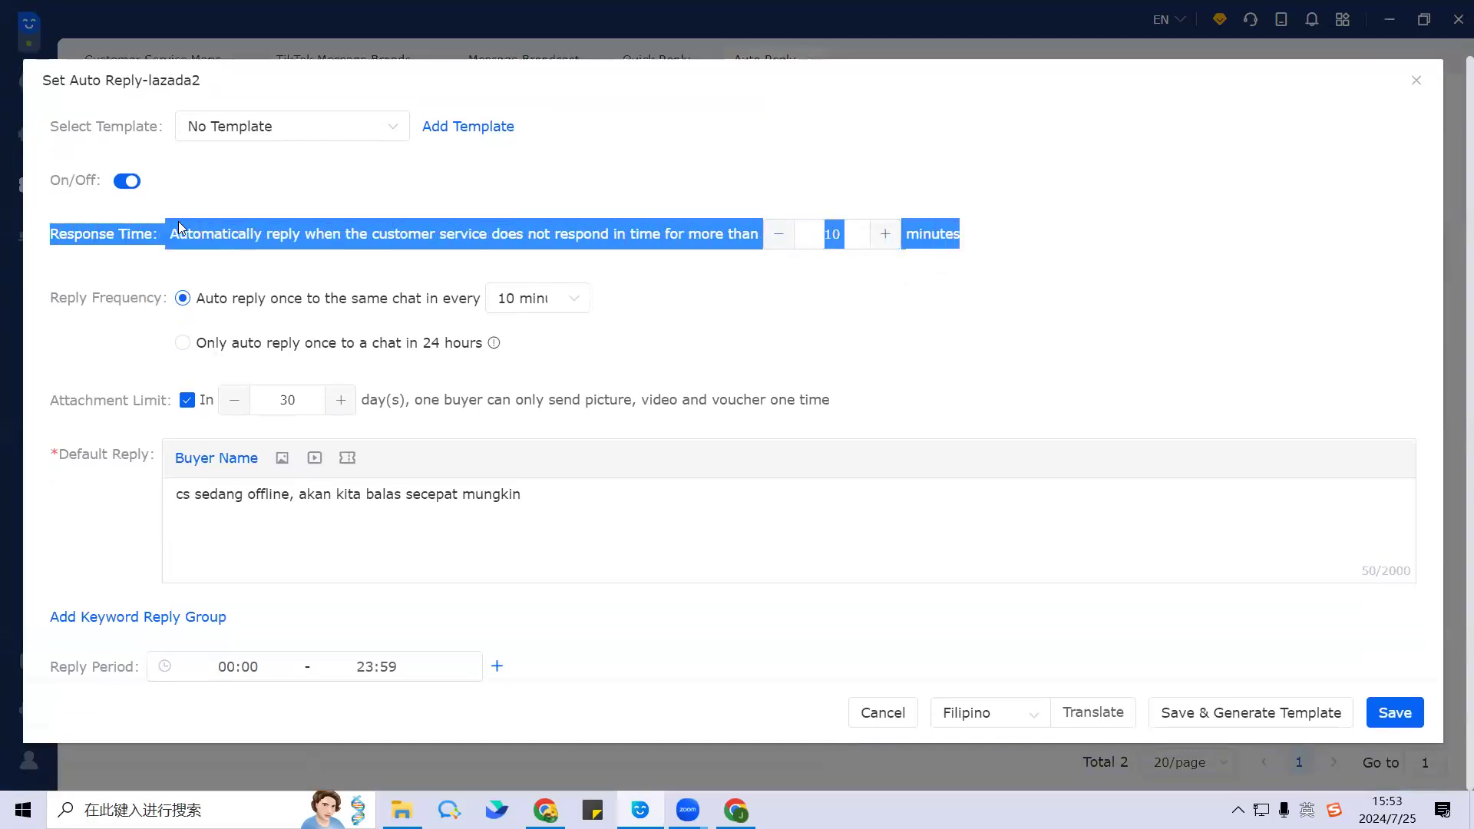
click(78, 268)
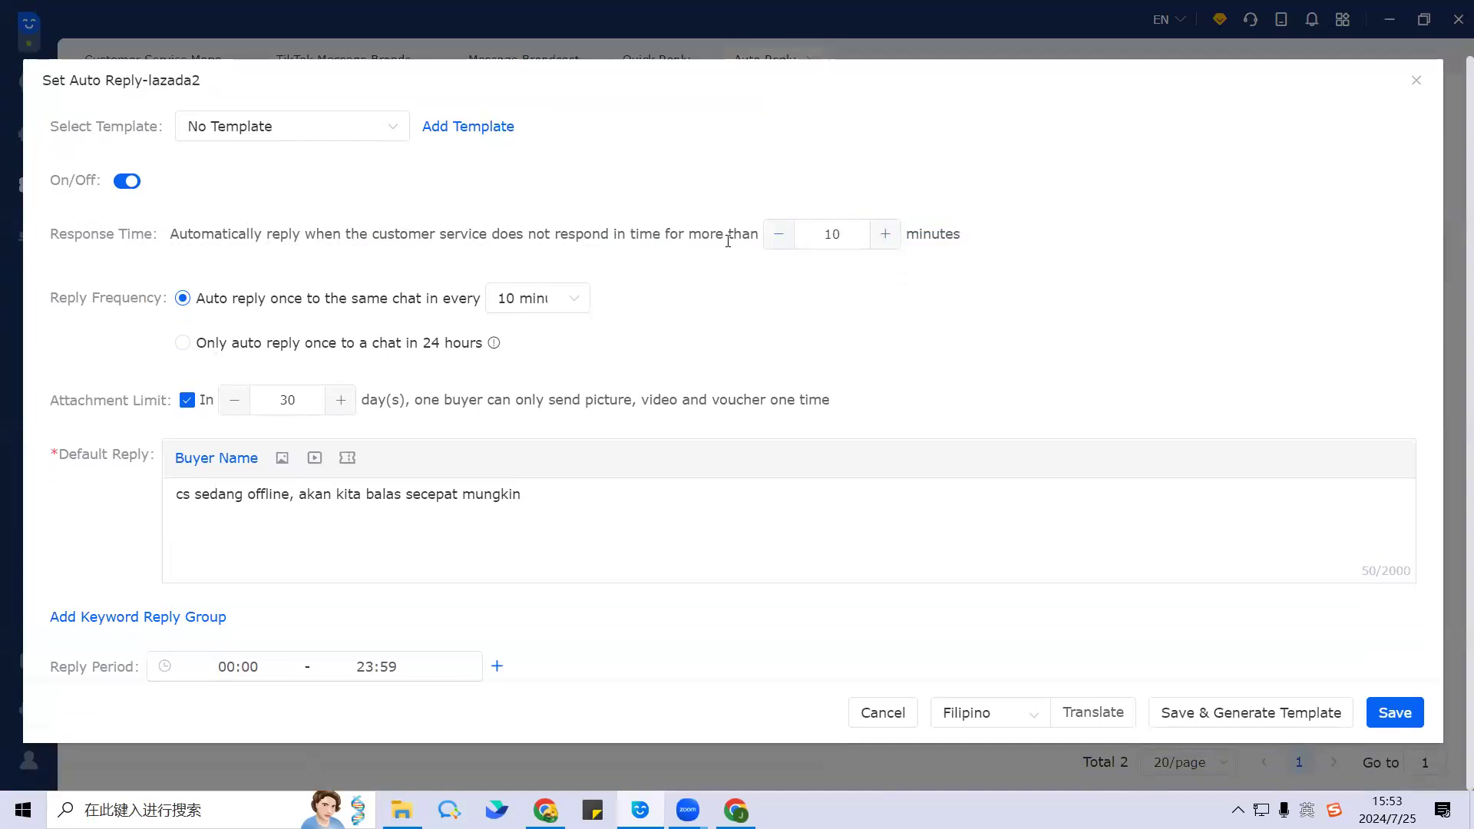
Step: Inspect the 10-minute Response Time value without changing it, then point out Reply Frequency
double_click(832, 234)
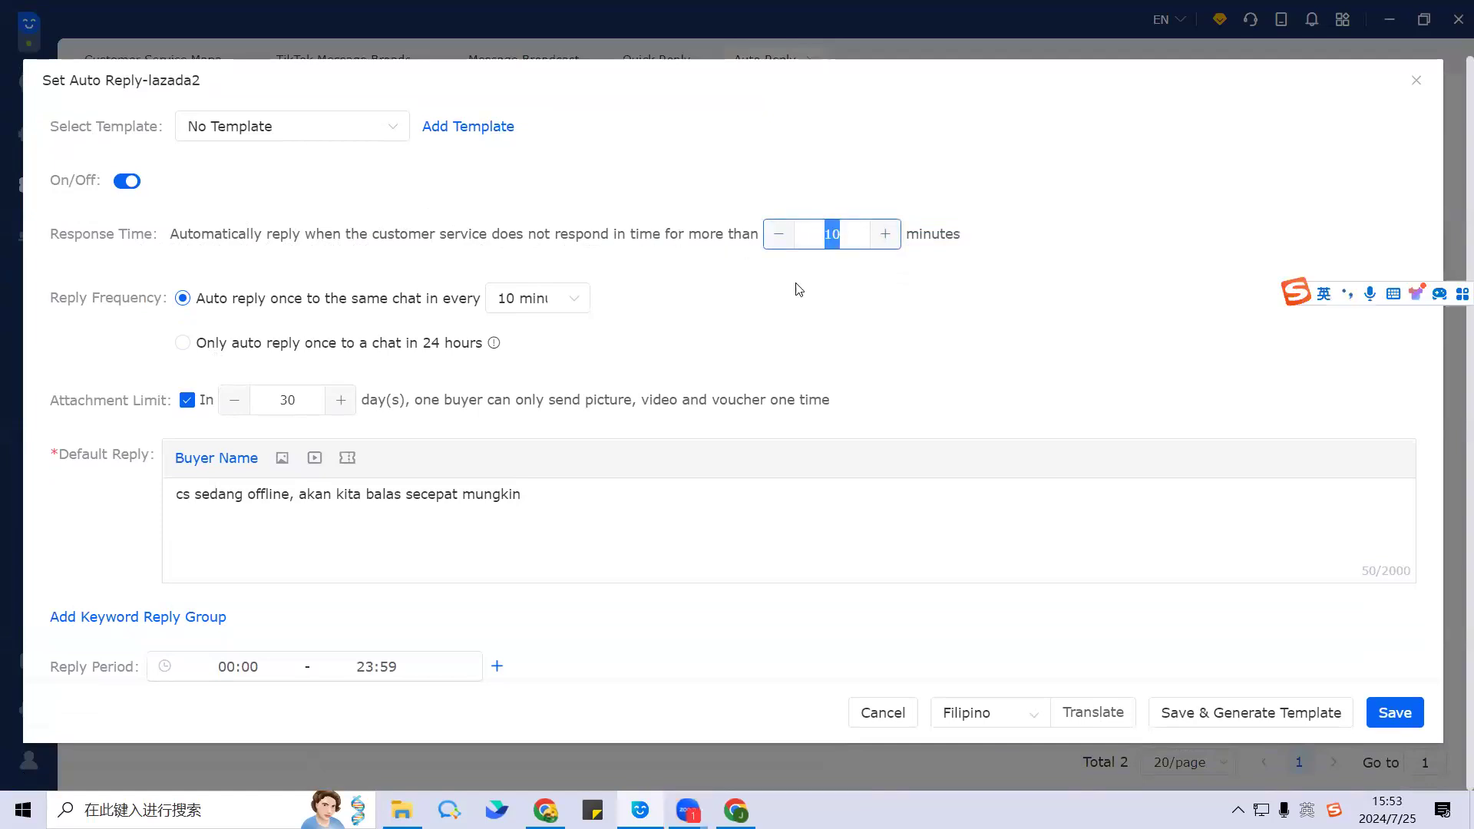
click(797, 281)
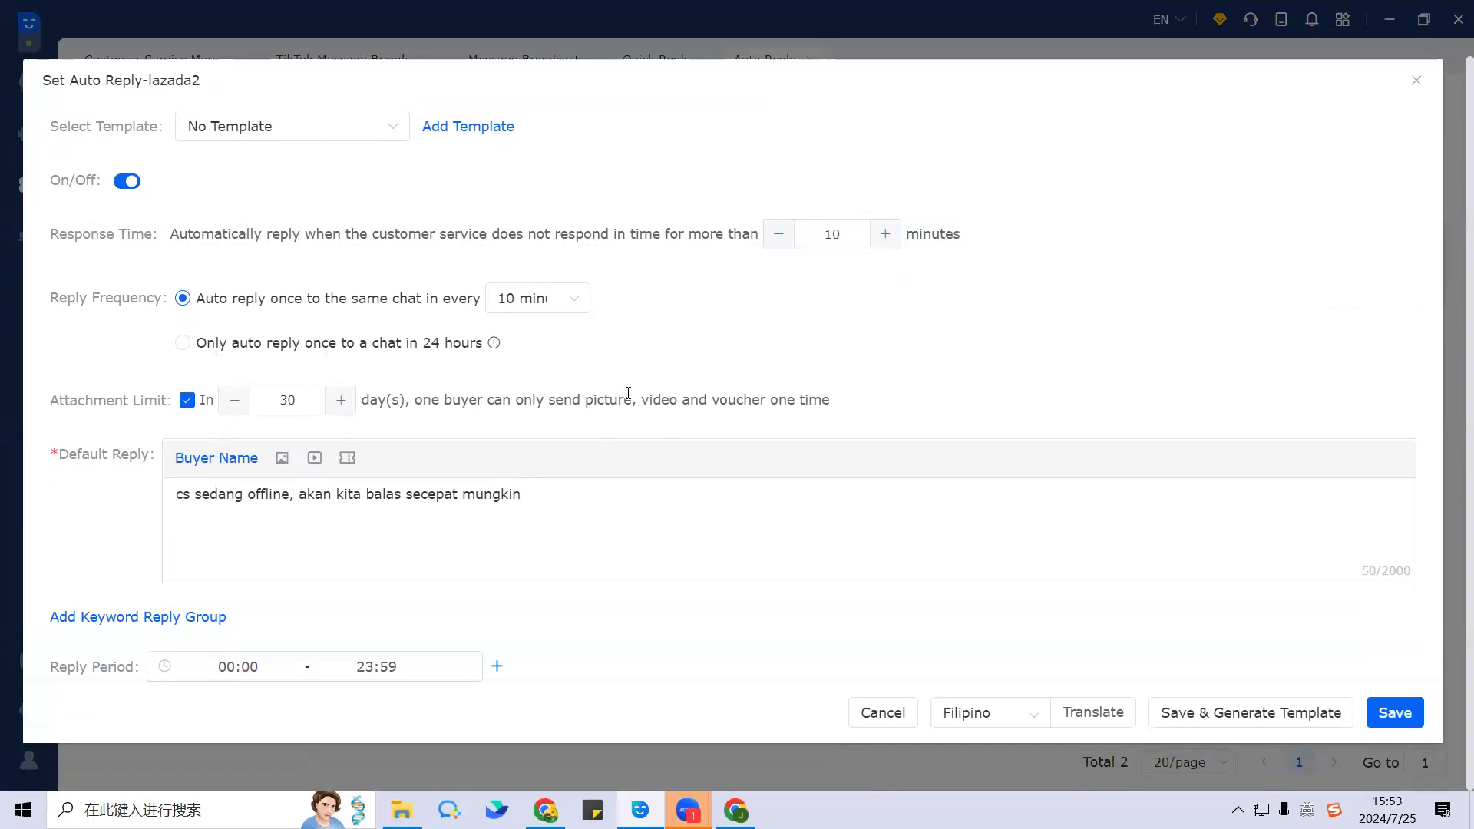
drag(820, 235, 855, 235)
click(855, 235)
double_click(855, 234)
click(847, 233)
mouse_move(849, 235)
mouse_down()
mouse_move(818, 234)
mouse_move(850, 235)
mouse_up()
click(846, 277)
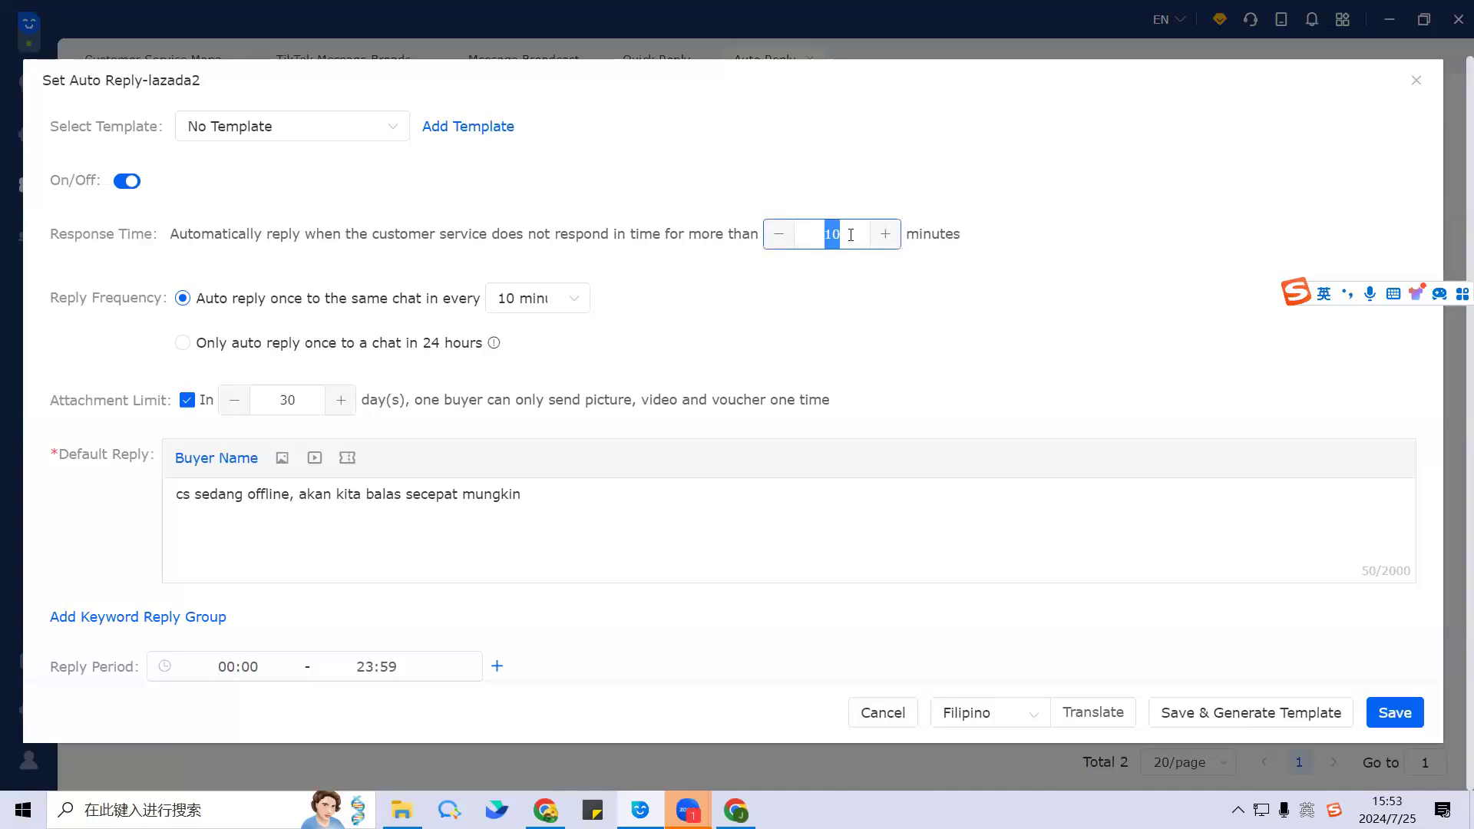
click(829, 273)
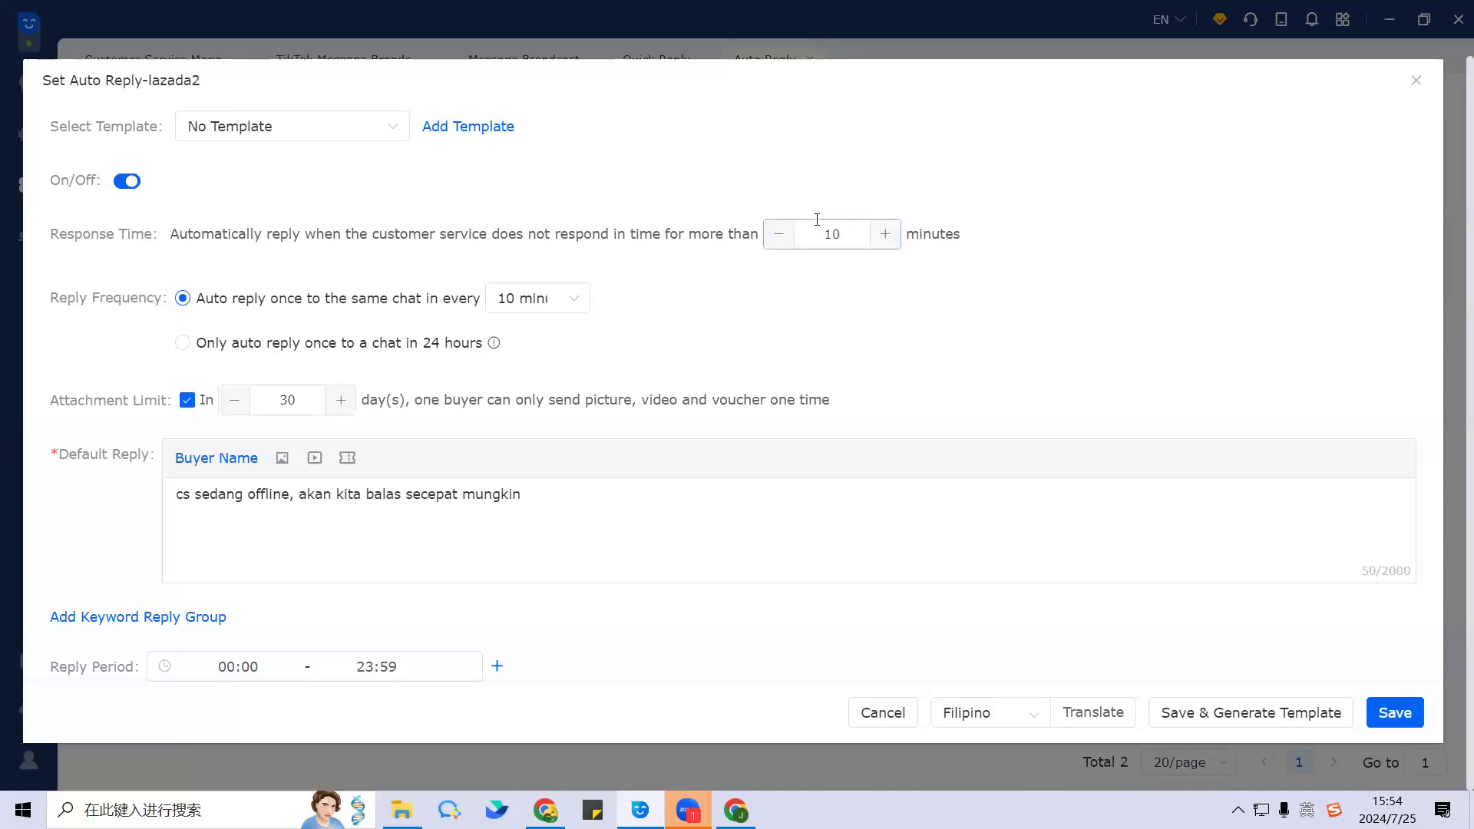
double_click(817, 233)
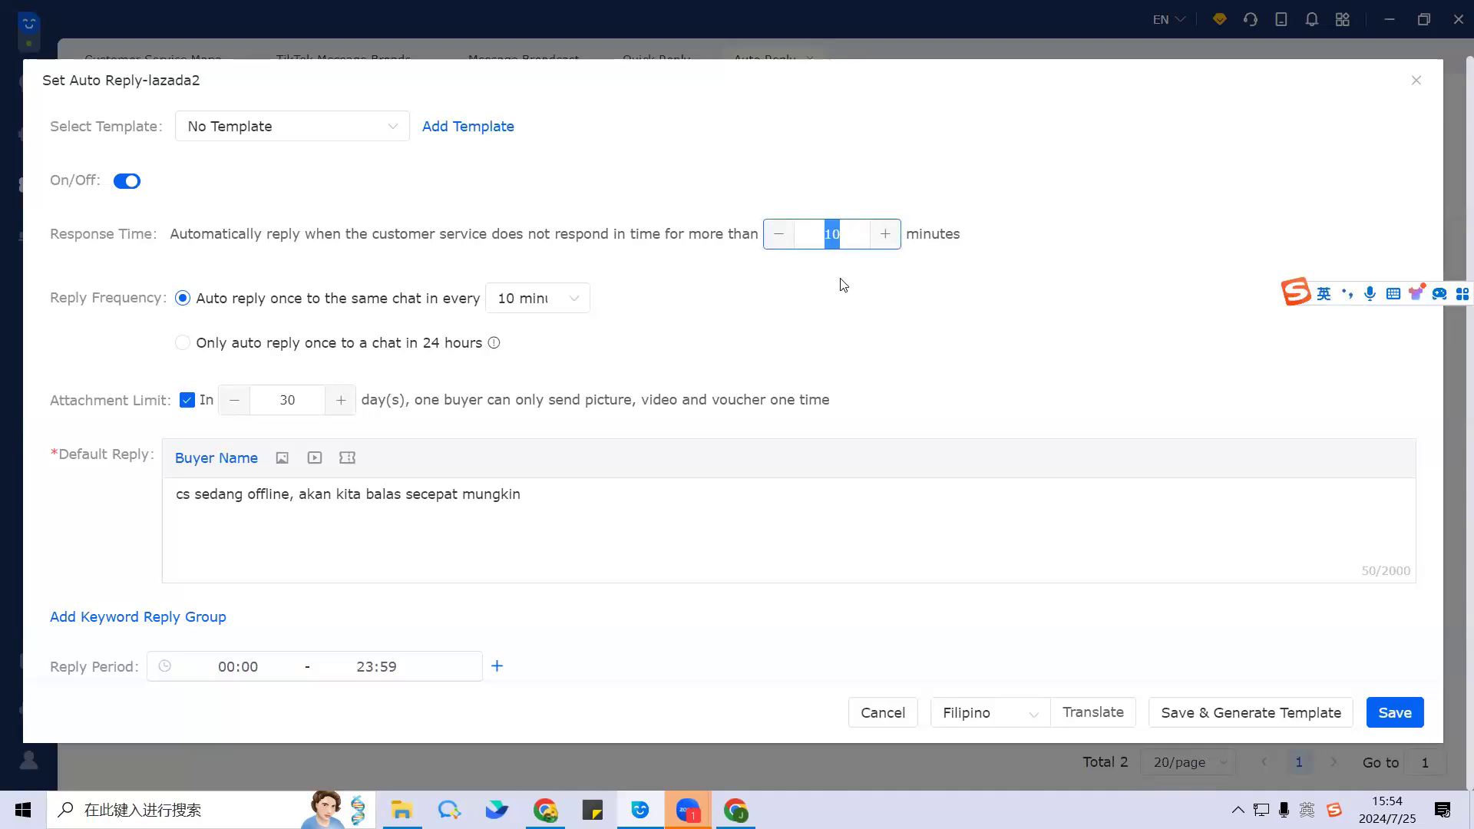
click(822, 235)
double_click(831, 235)
drag(88, 300, 154, 301)
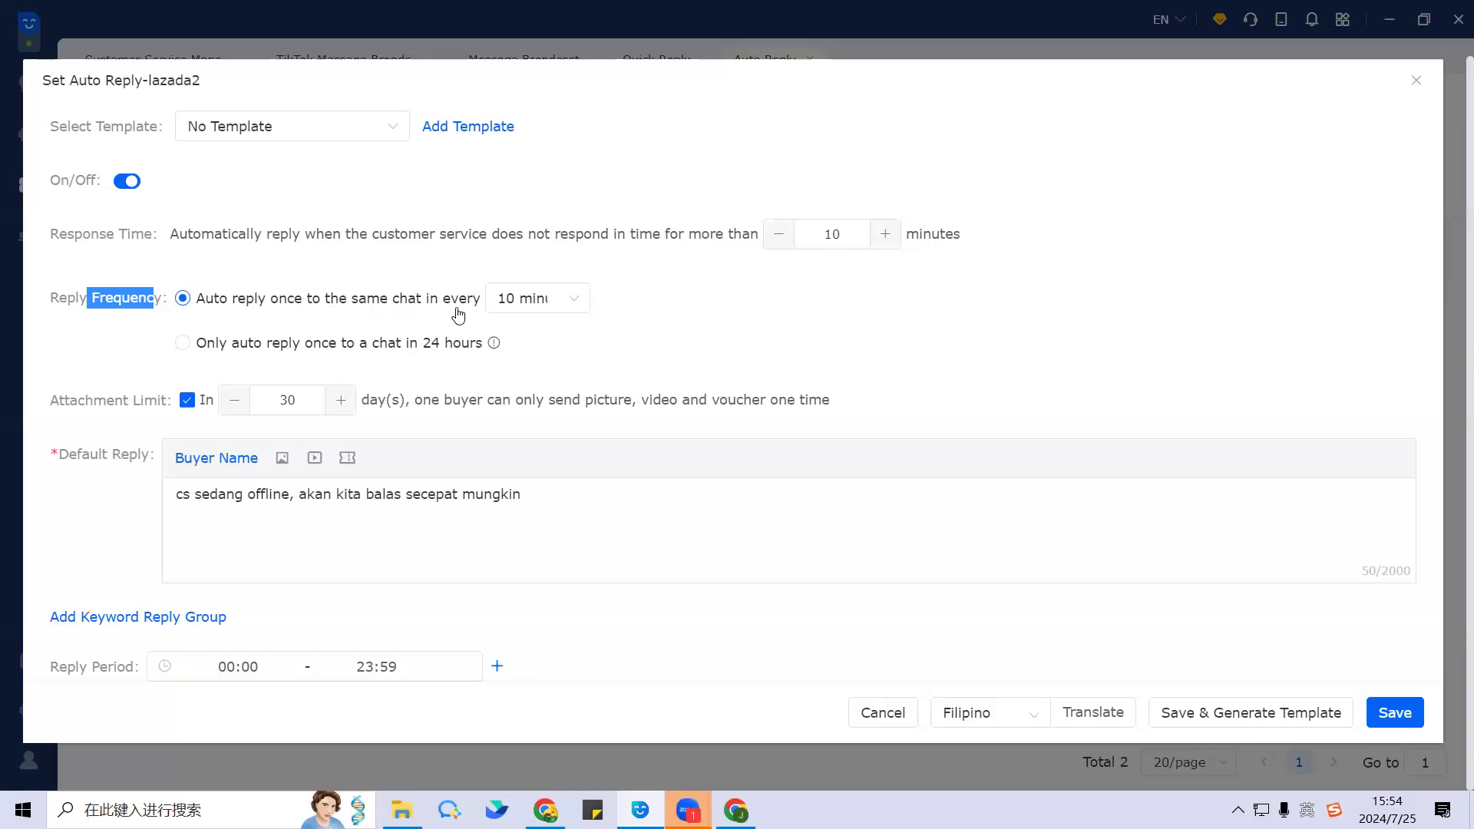
Step: Set lazada2's Reply Frequency to 12 hours
click(577, 305)
scroll(521, 453, down, 2)
scroll(537, 445, up, 2)
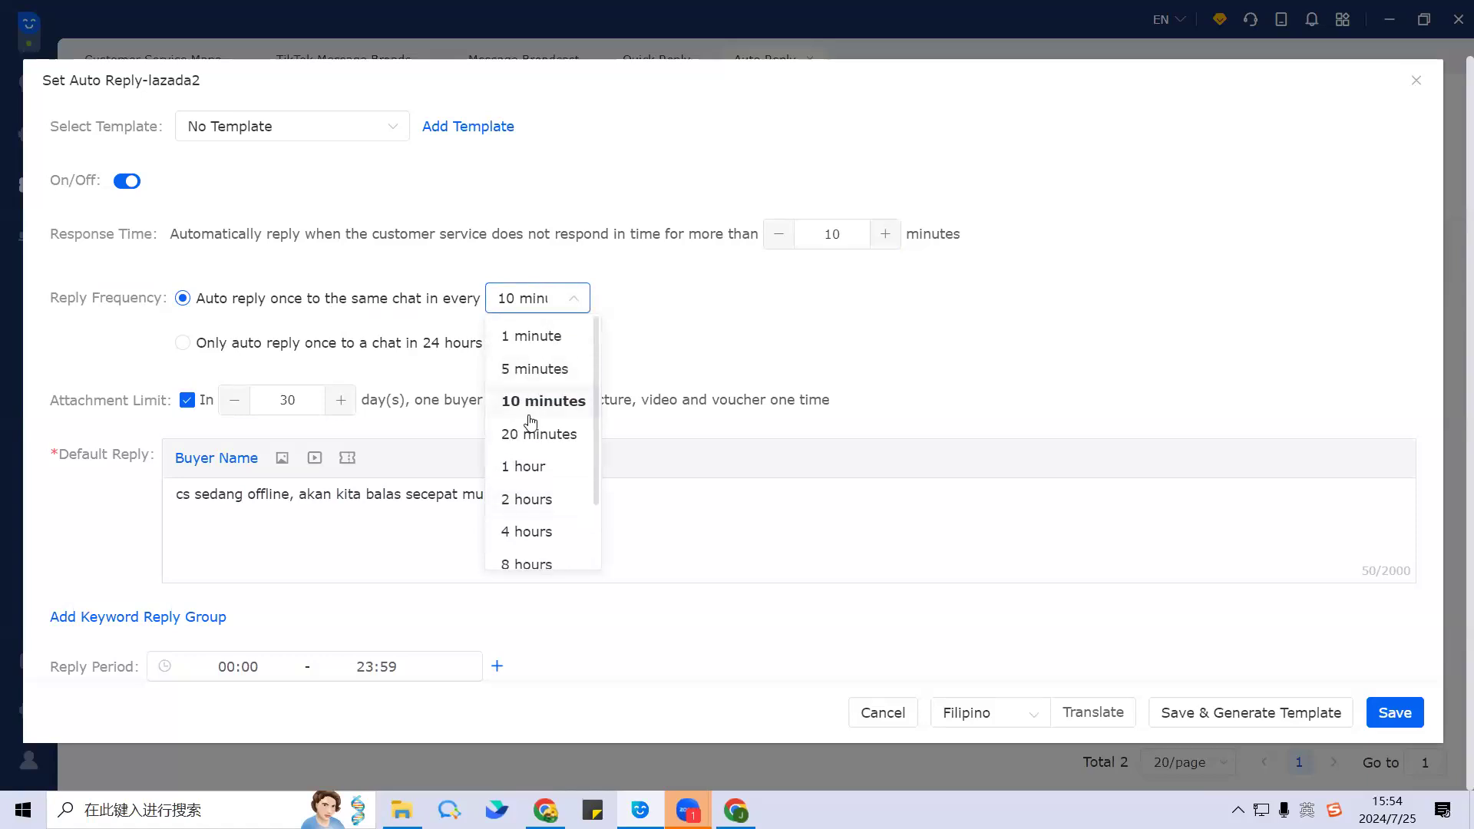
scroll(552, 402, down, 2)
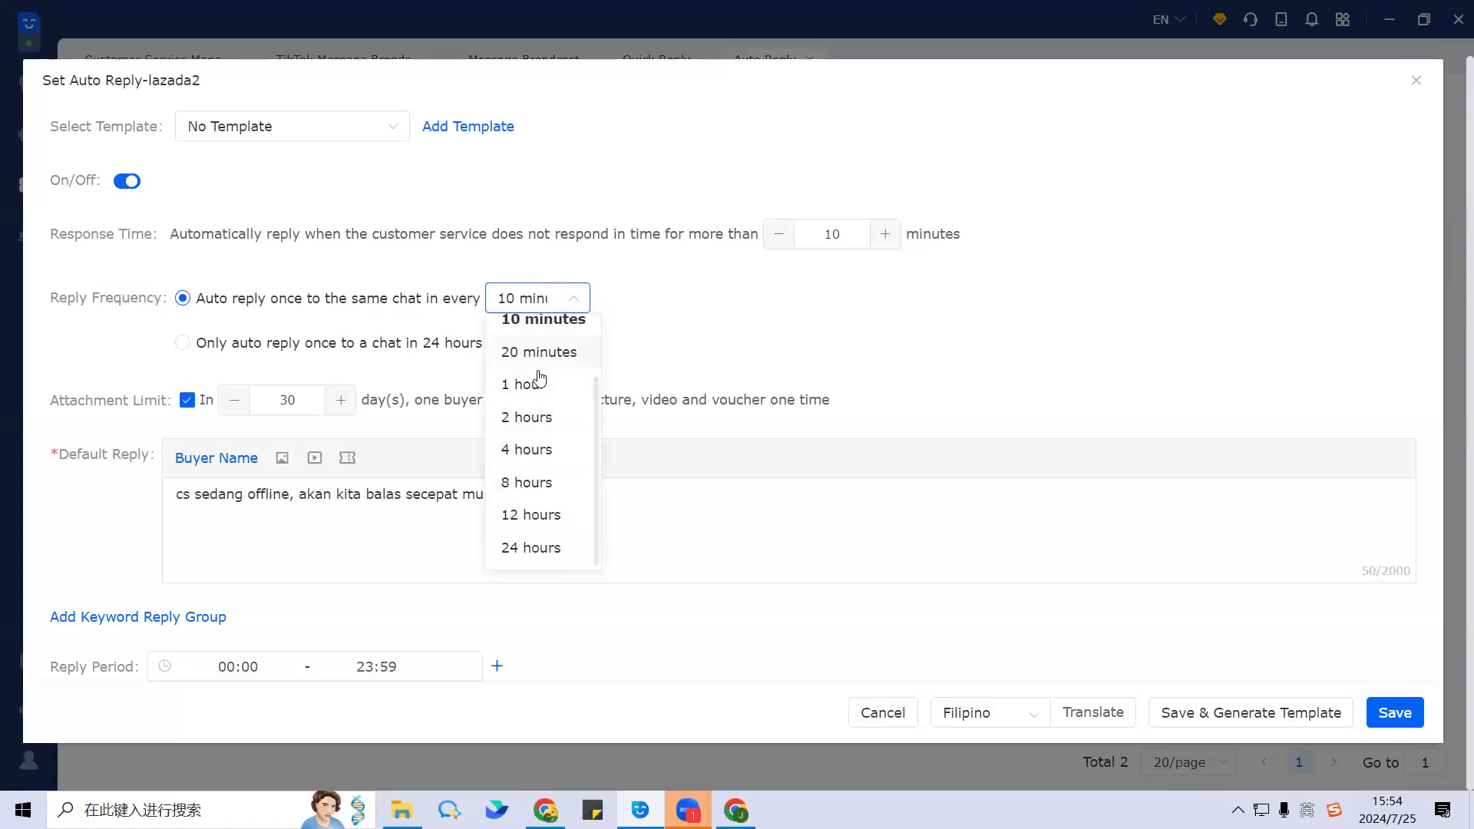
click(541, 514)
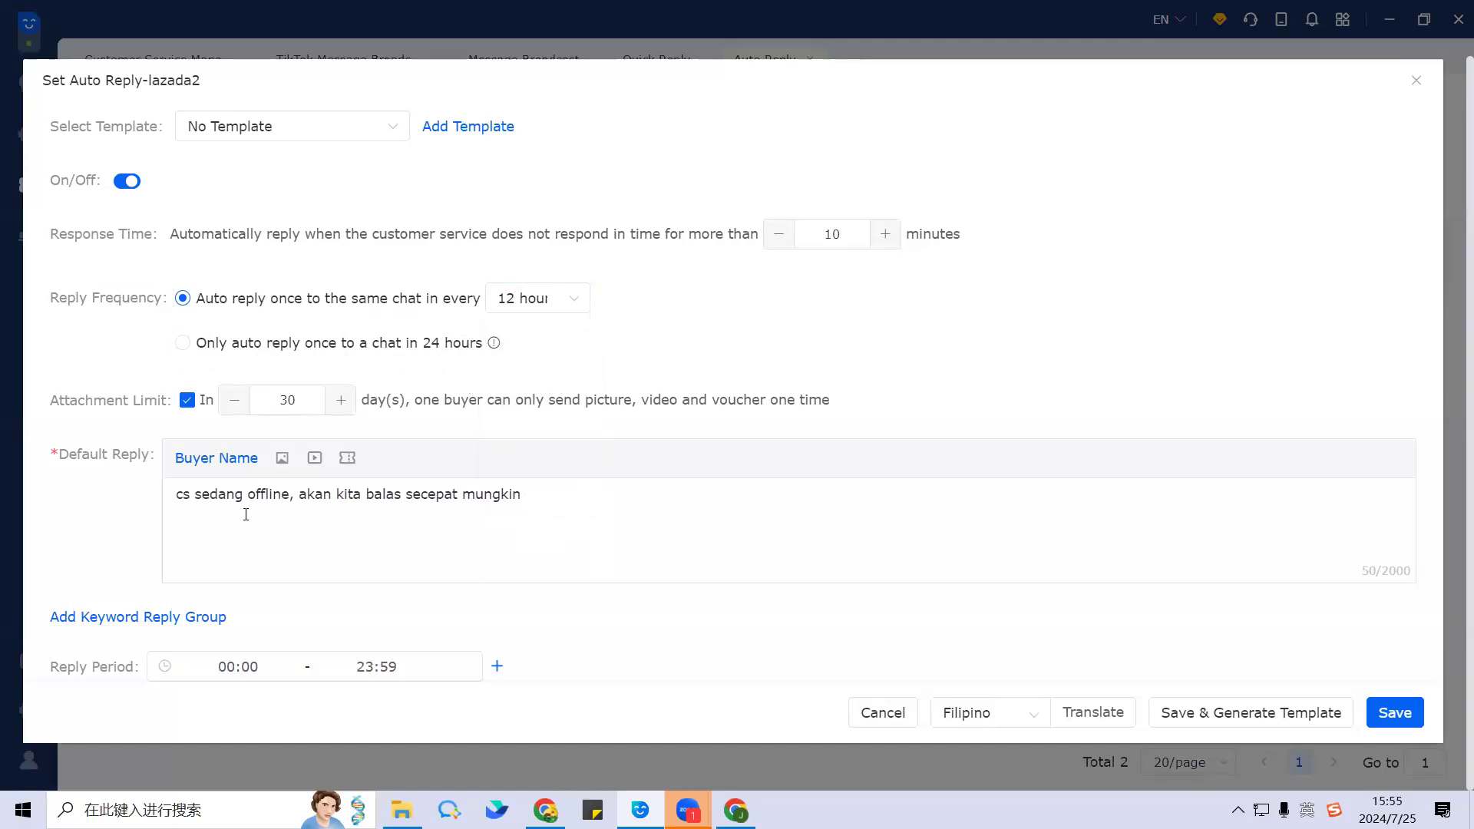
Step: Delete the old lazada2 Default Reply text and place the caret in the empty box
click(178, 504)
drag(177, 503, 613, 499)
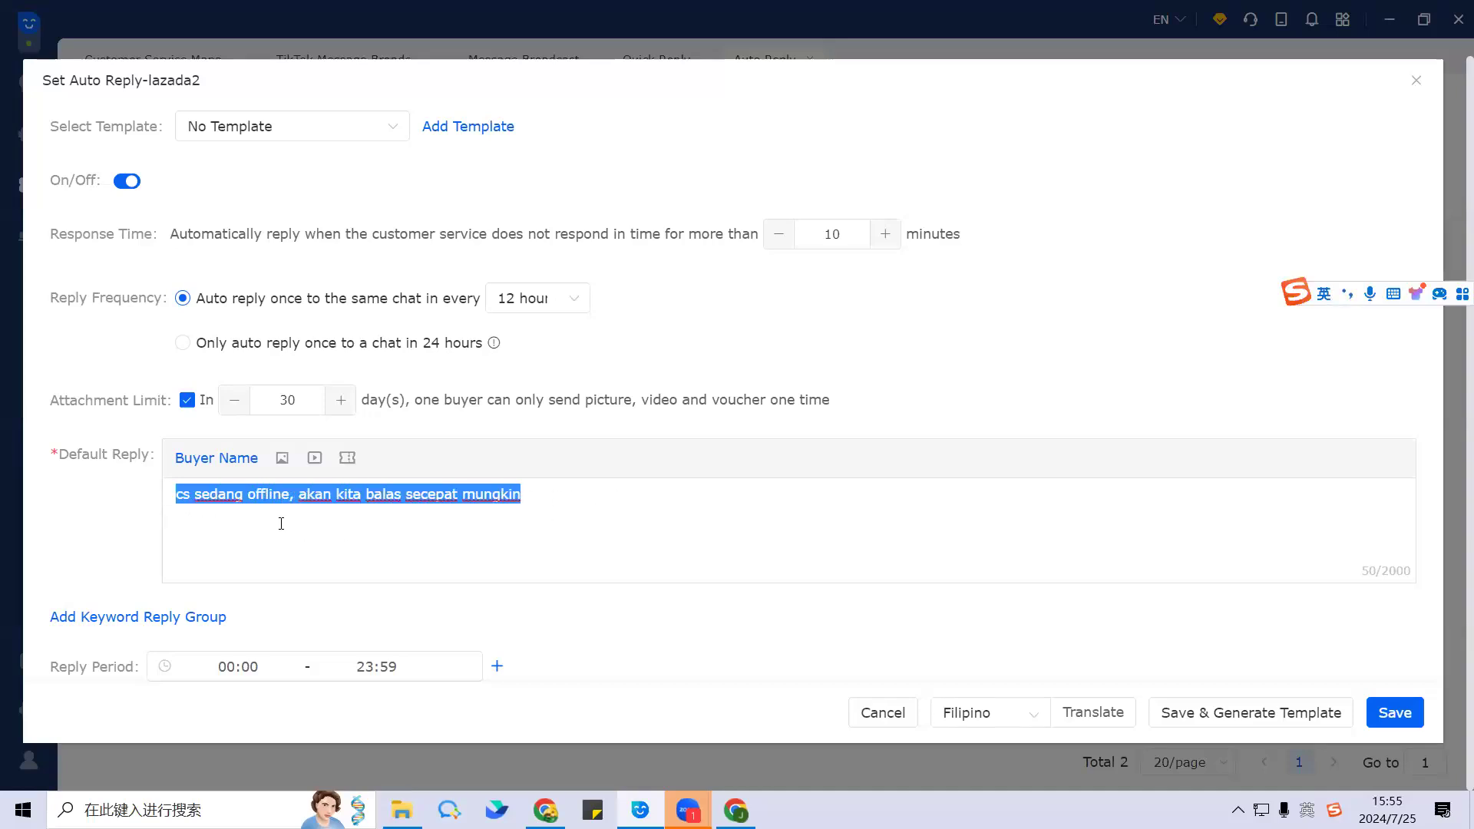
key(BackSpace)
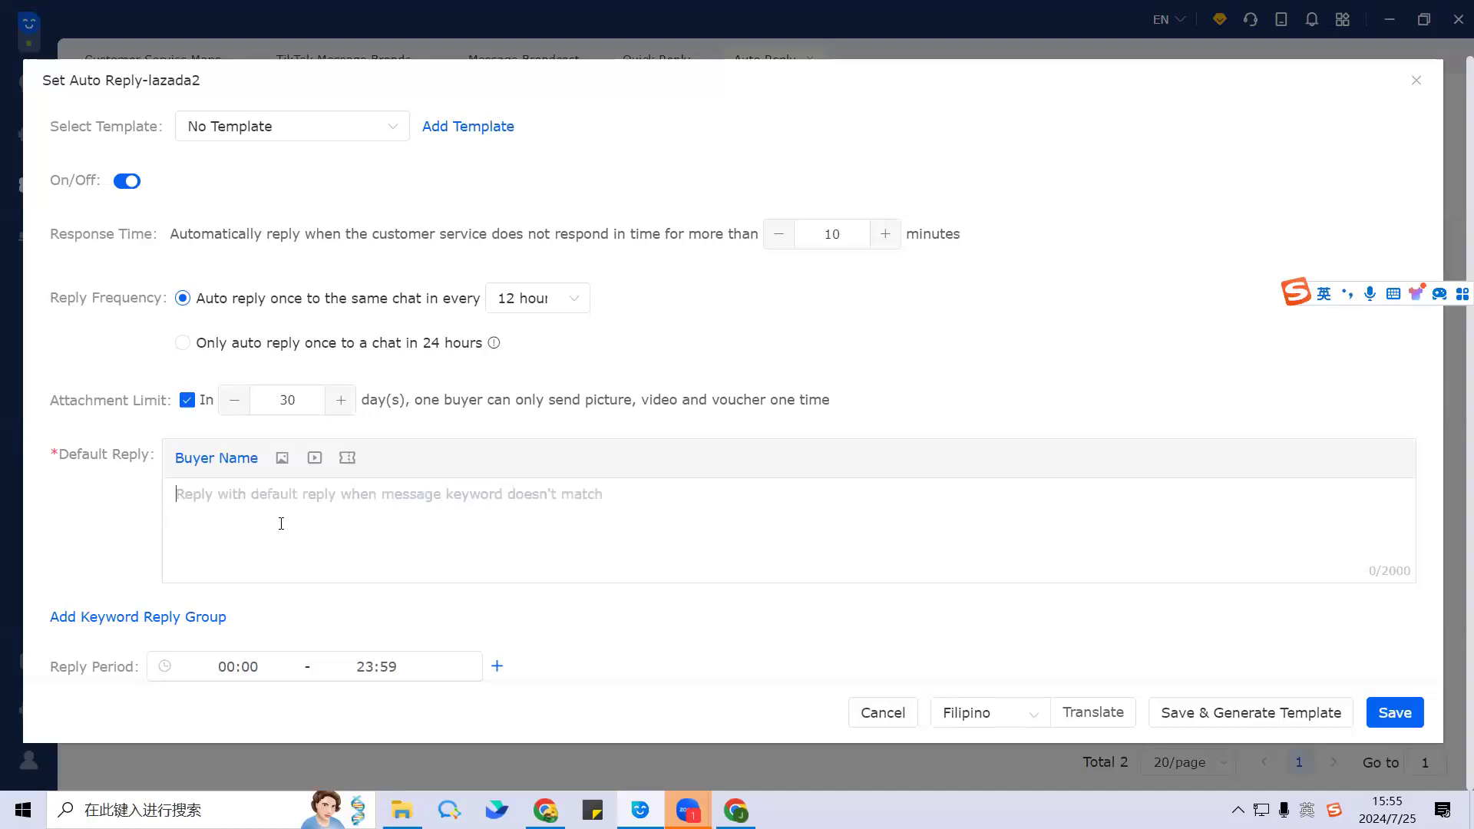
click(240, 468)
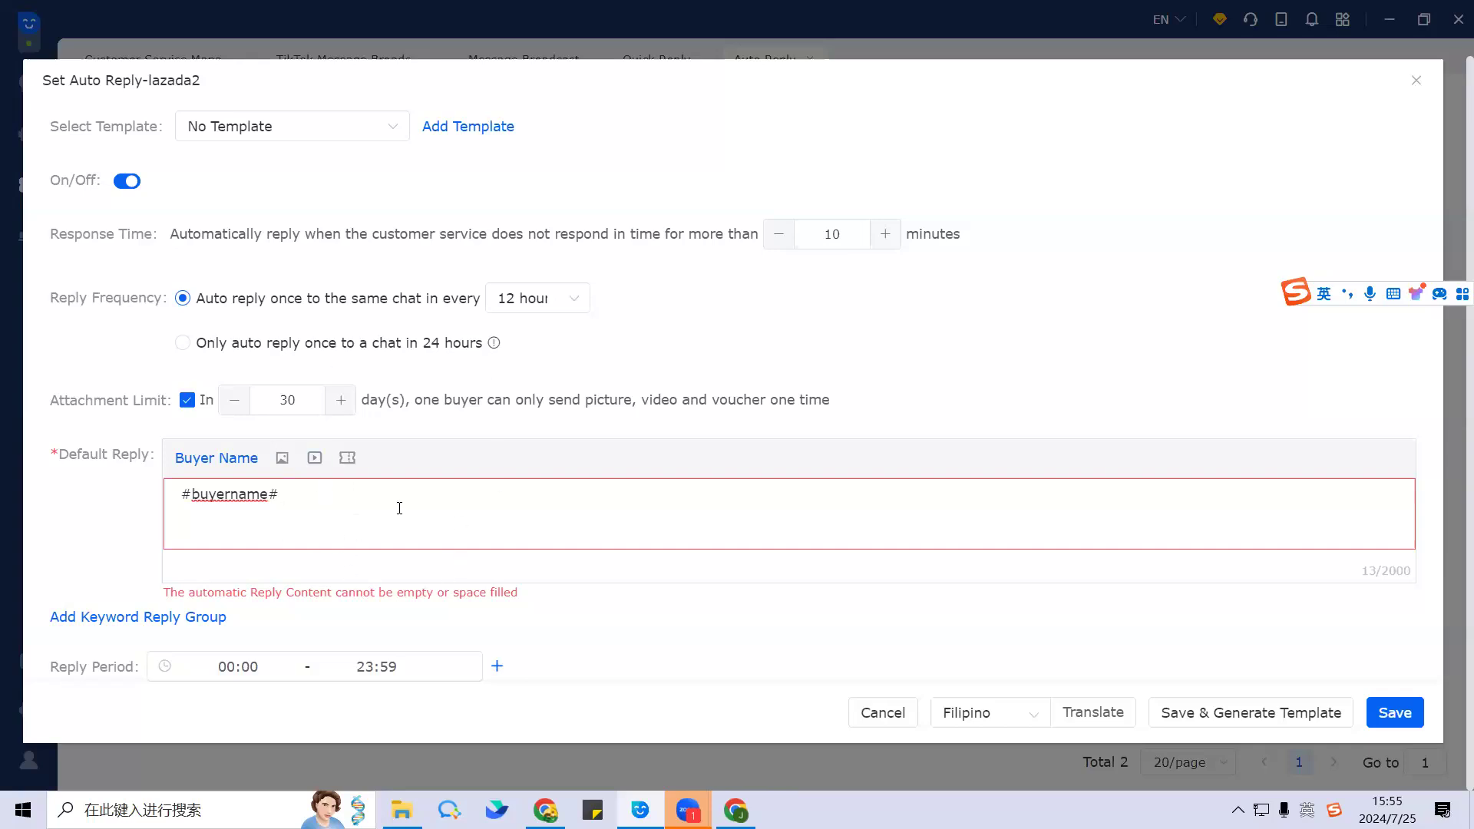
scroll(387, 518, up, 1)
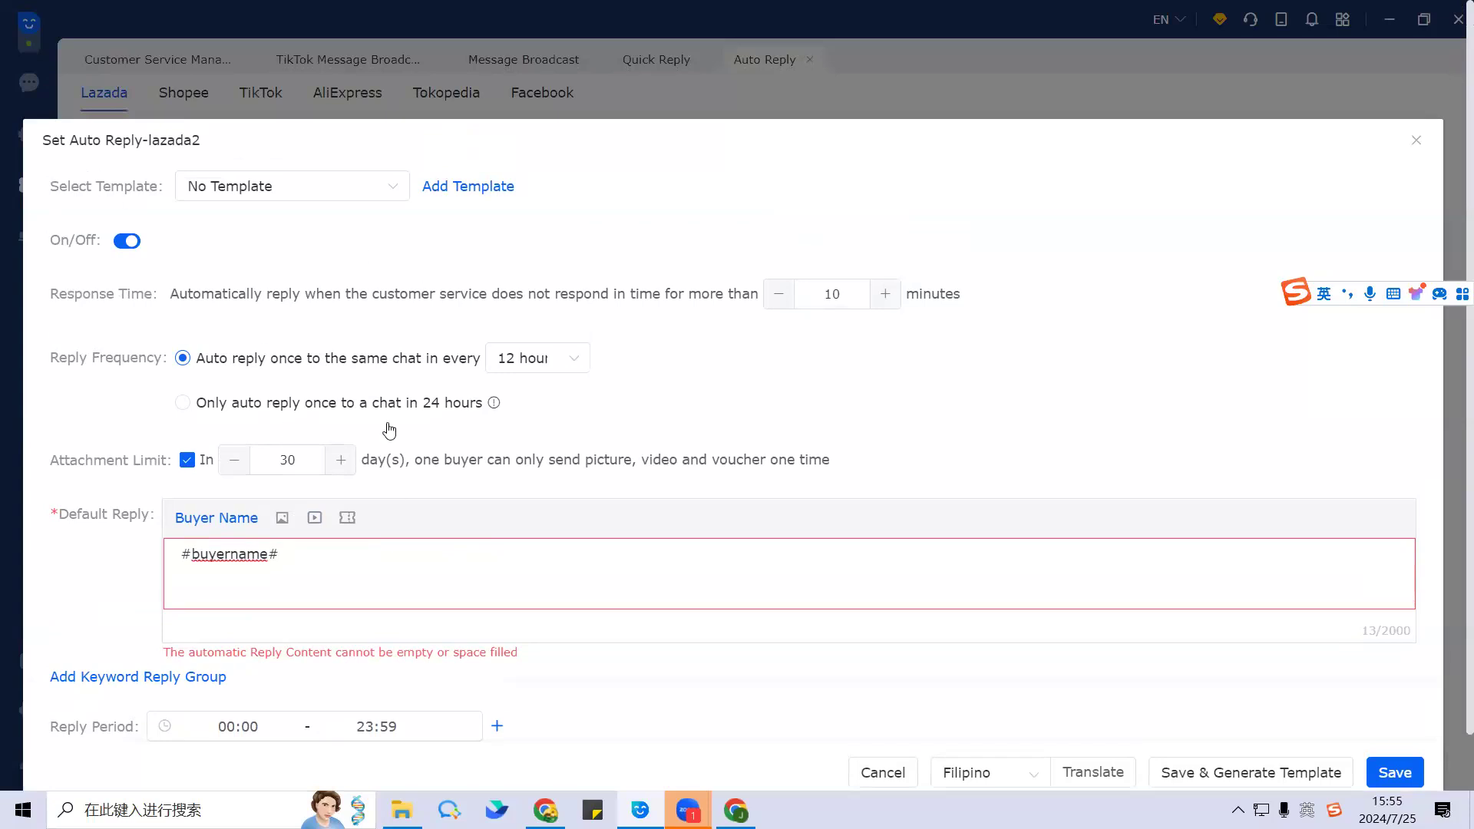
scroll(946, 392, down, 1)
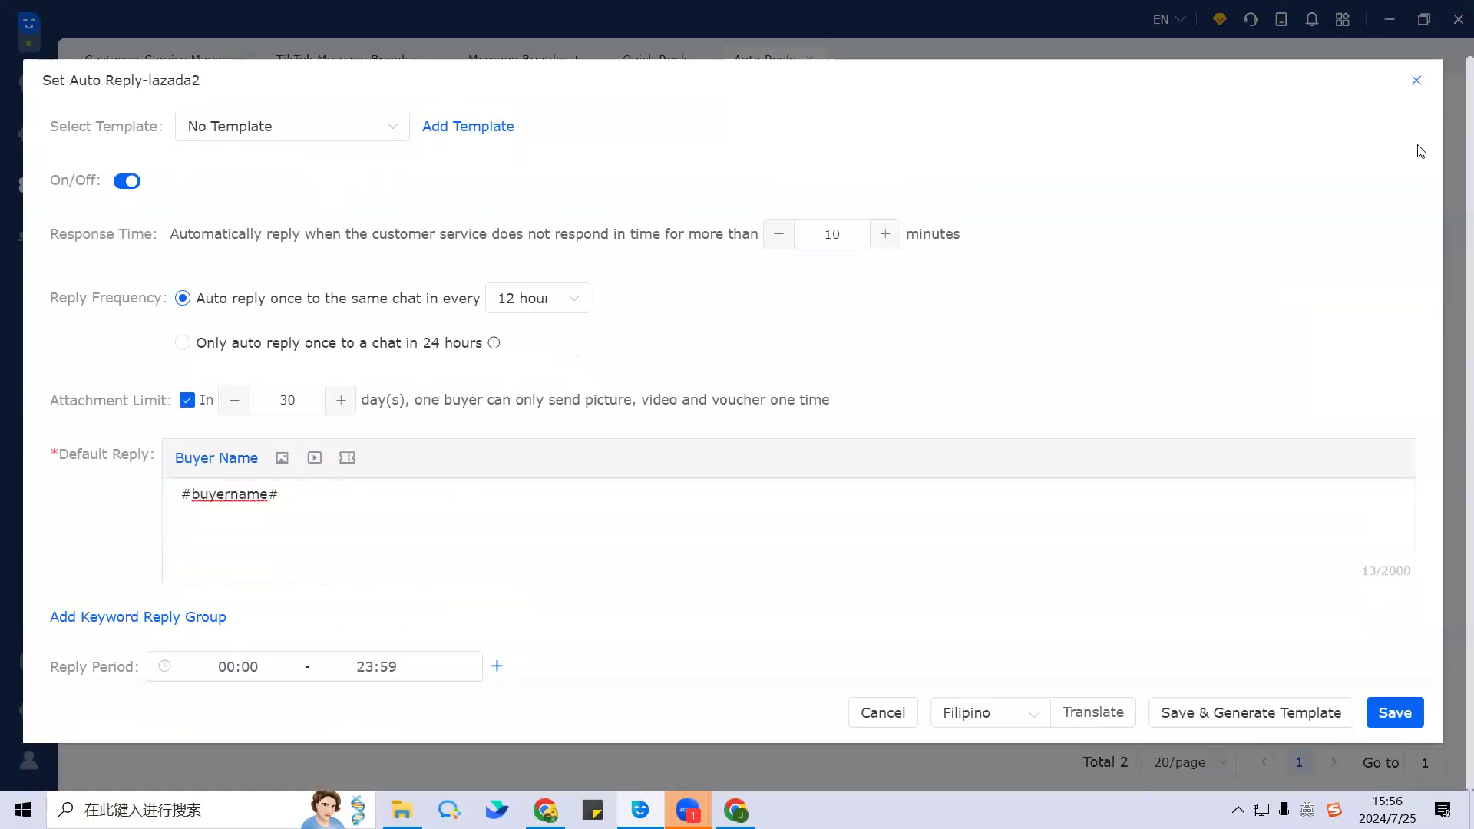
Step: Close and reopen lazada2's auto-reply settings to review them, then return to the store list
click(1419, 81)
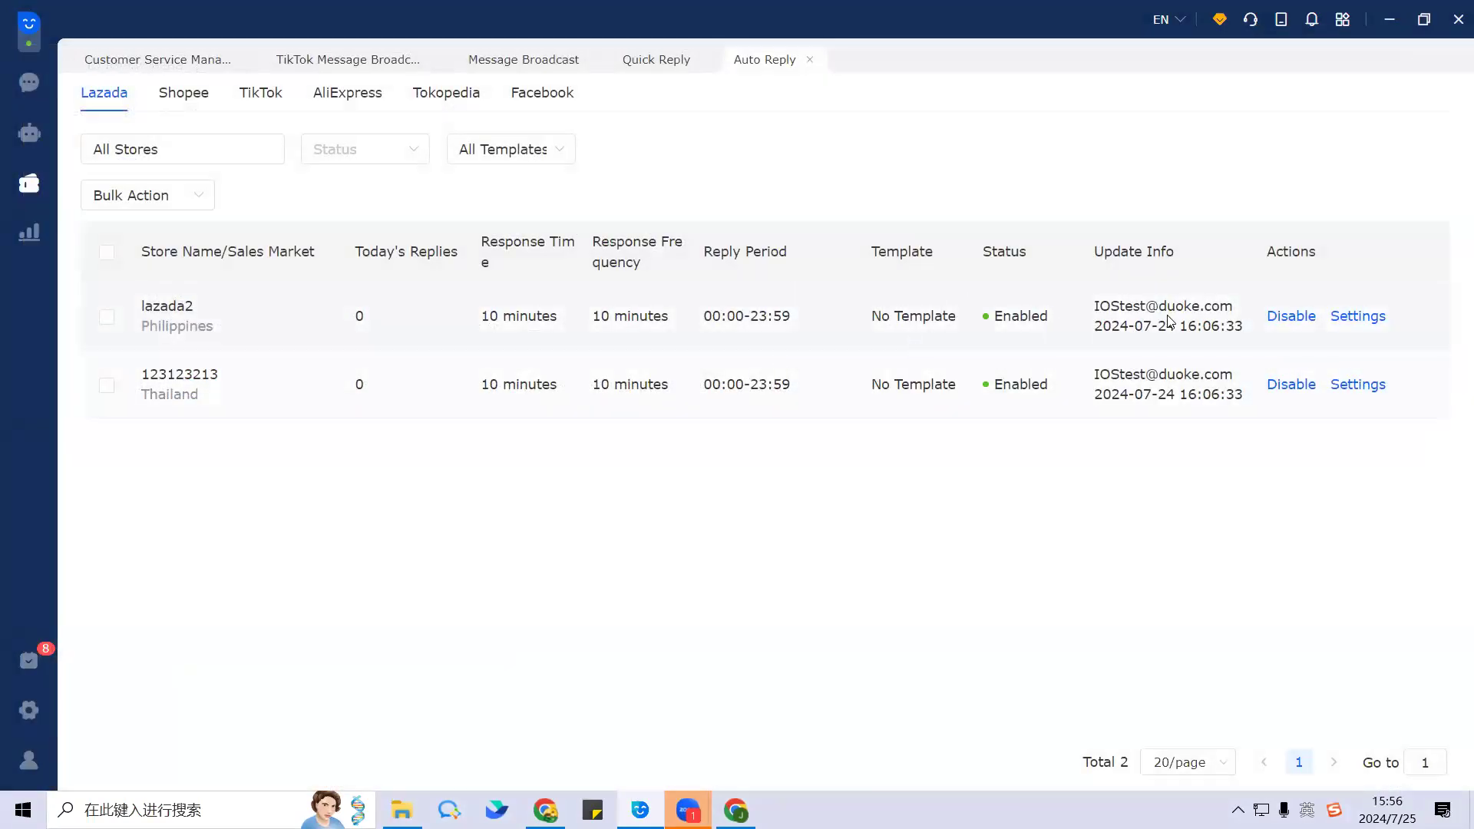
click(1356, 317)
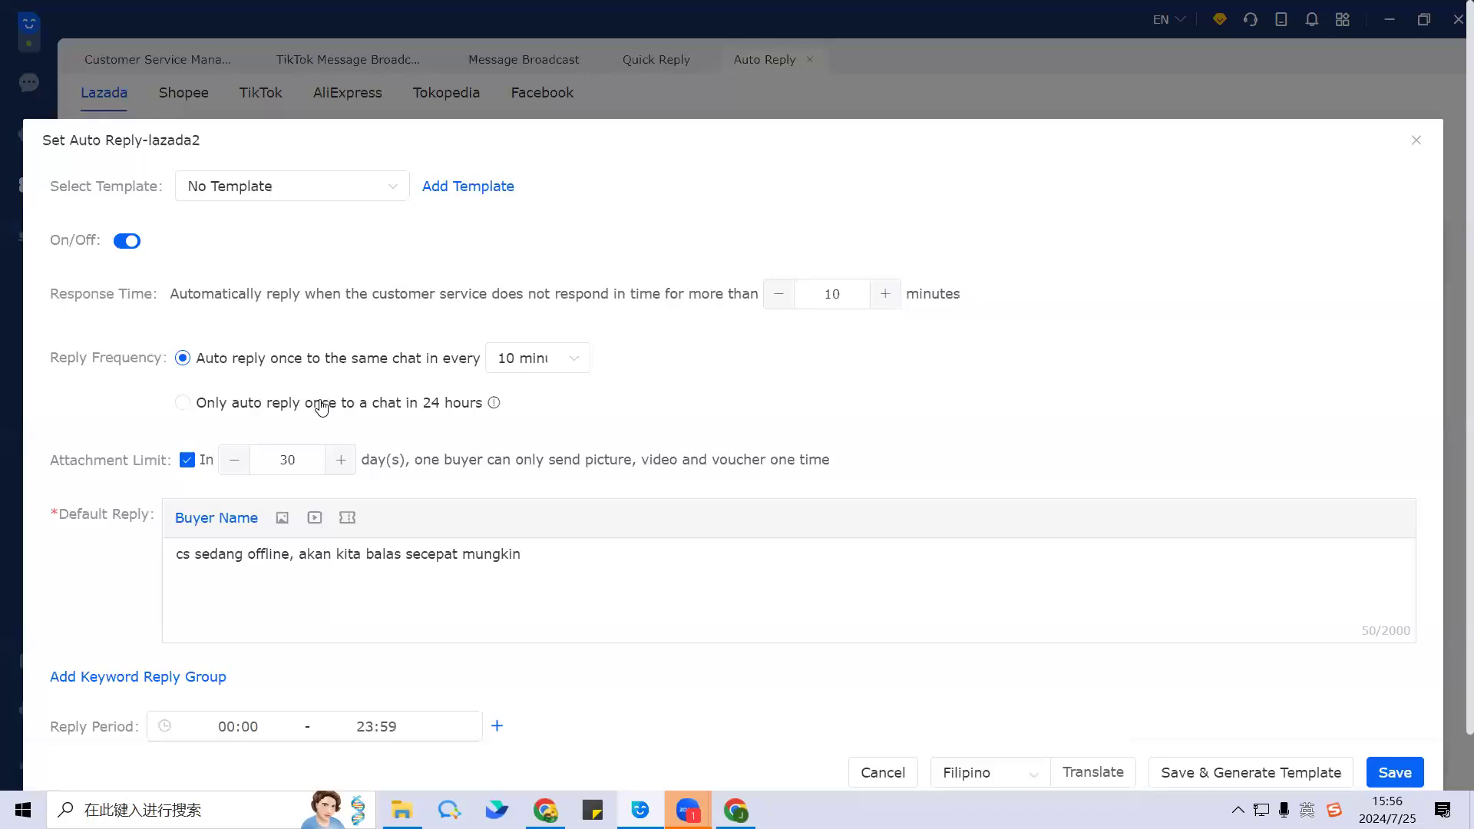
drag(50, 241, 165, 248)
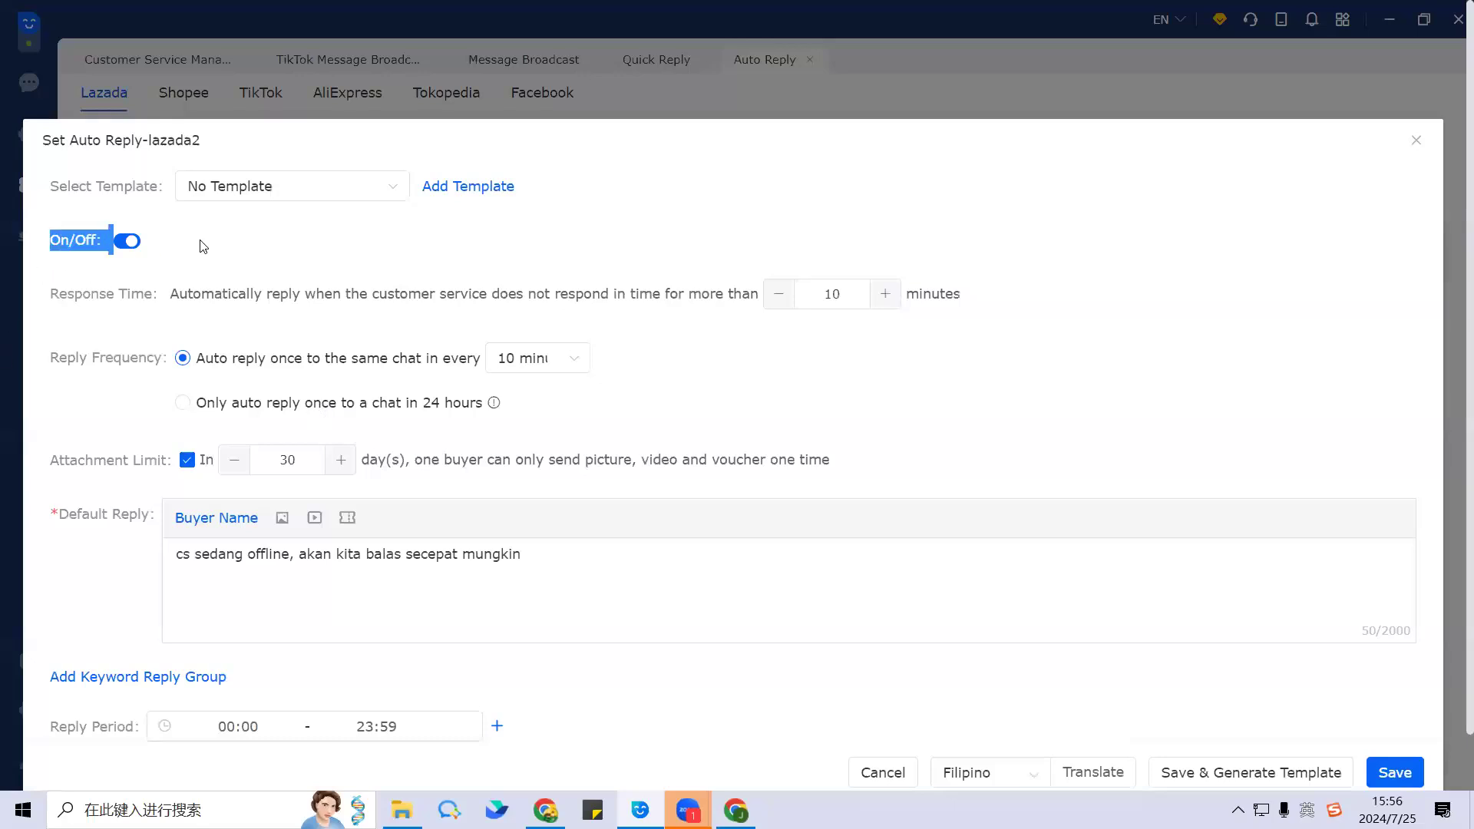
click(184, 246)
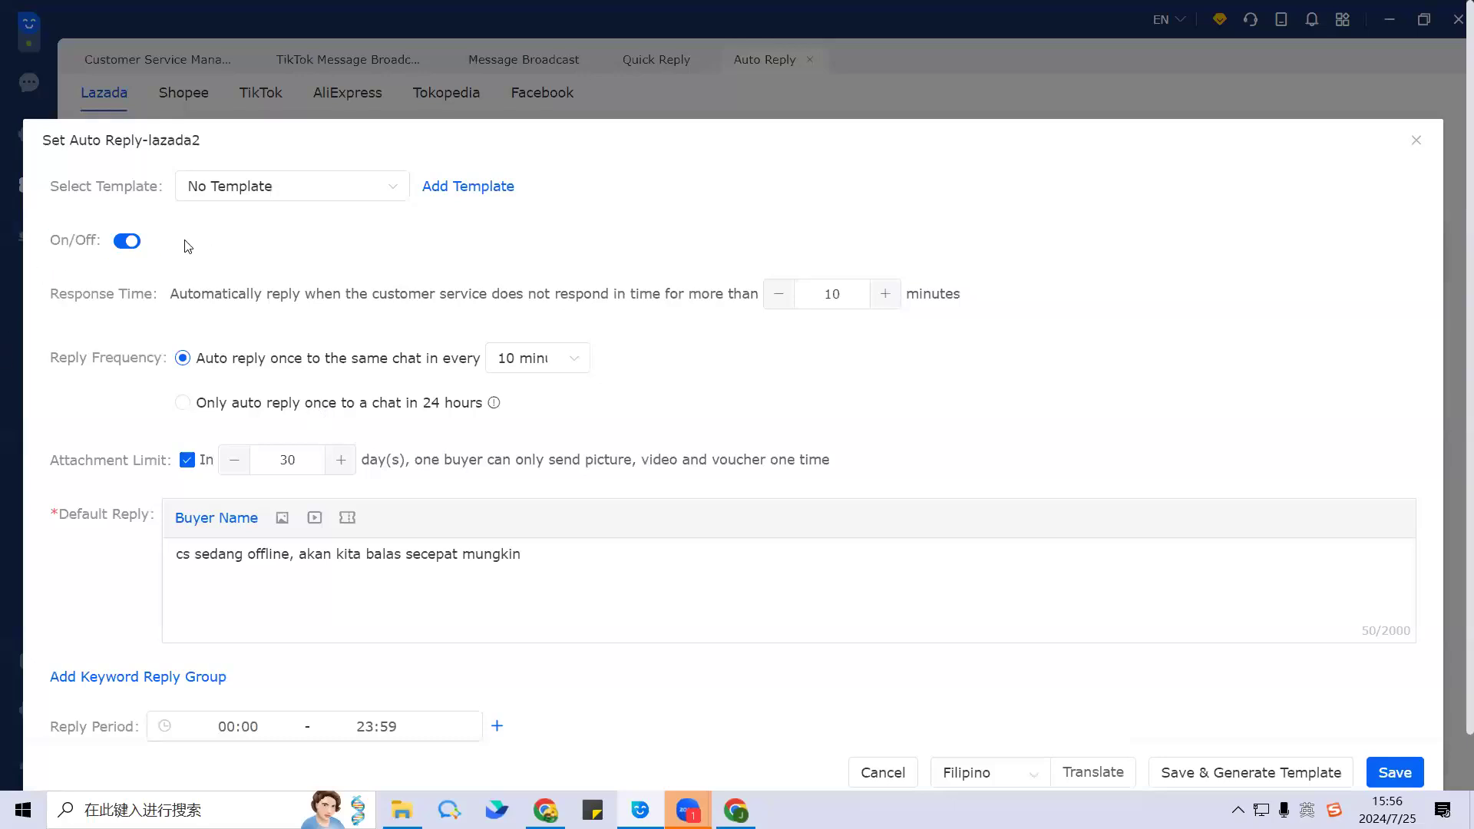
drag(47, 242, 196, 247)
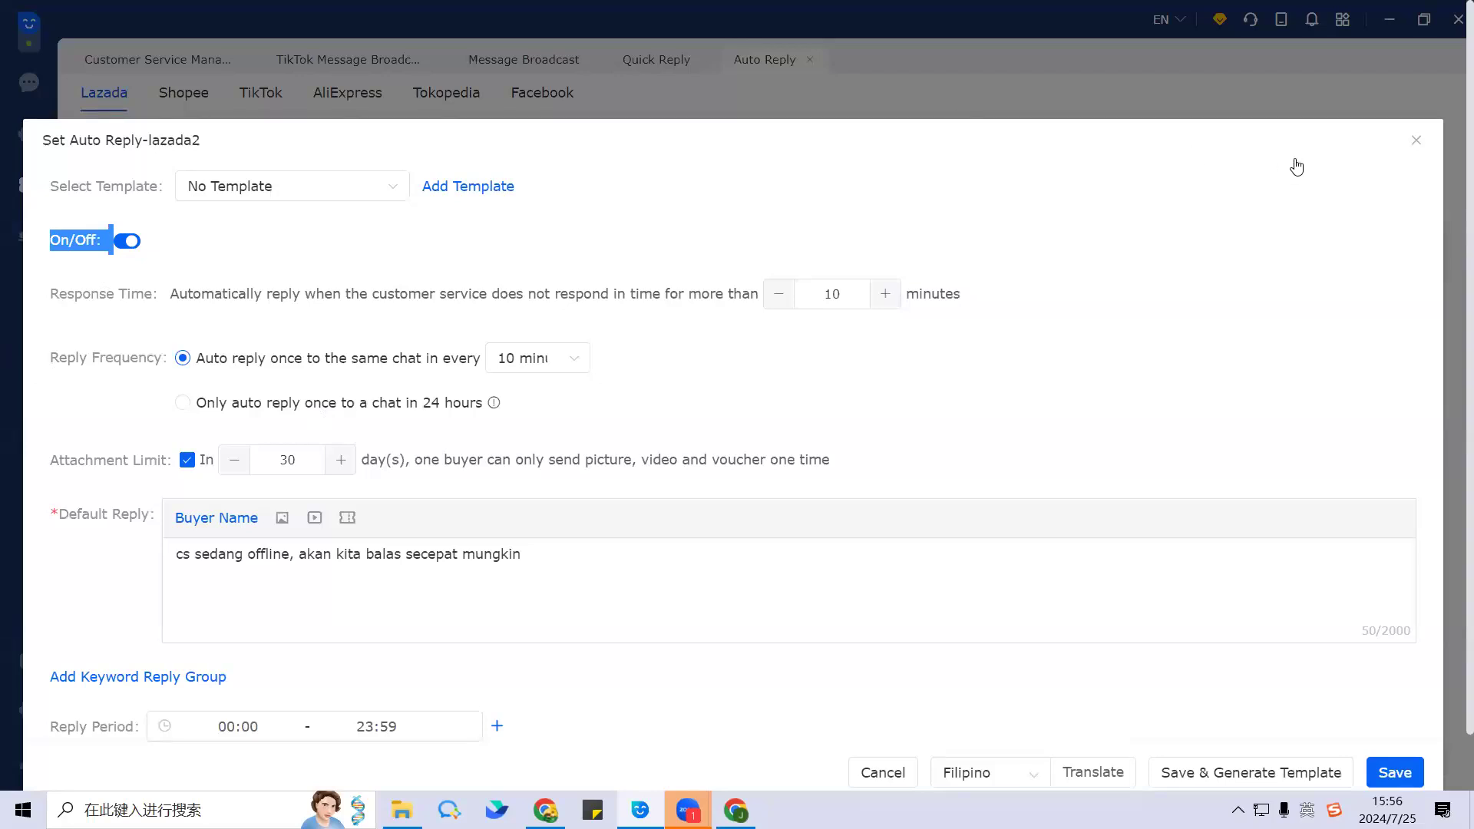
click(1416, 140)
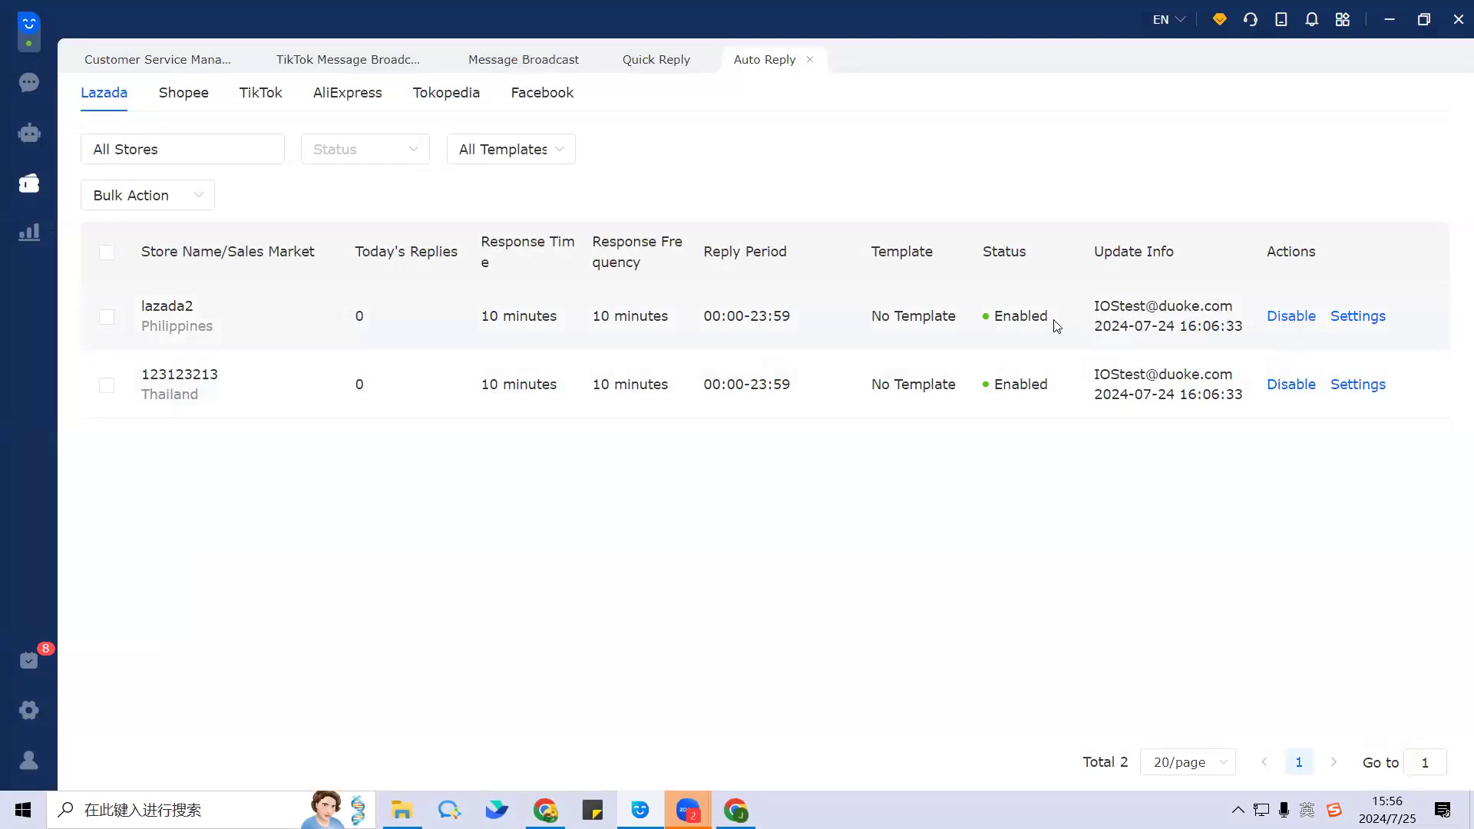
drag(994, 316, 1058, 321)
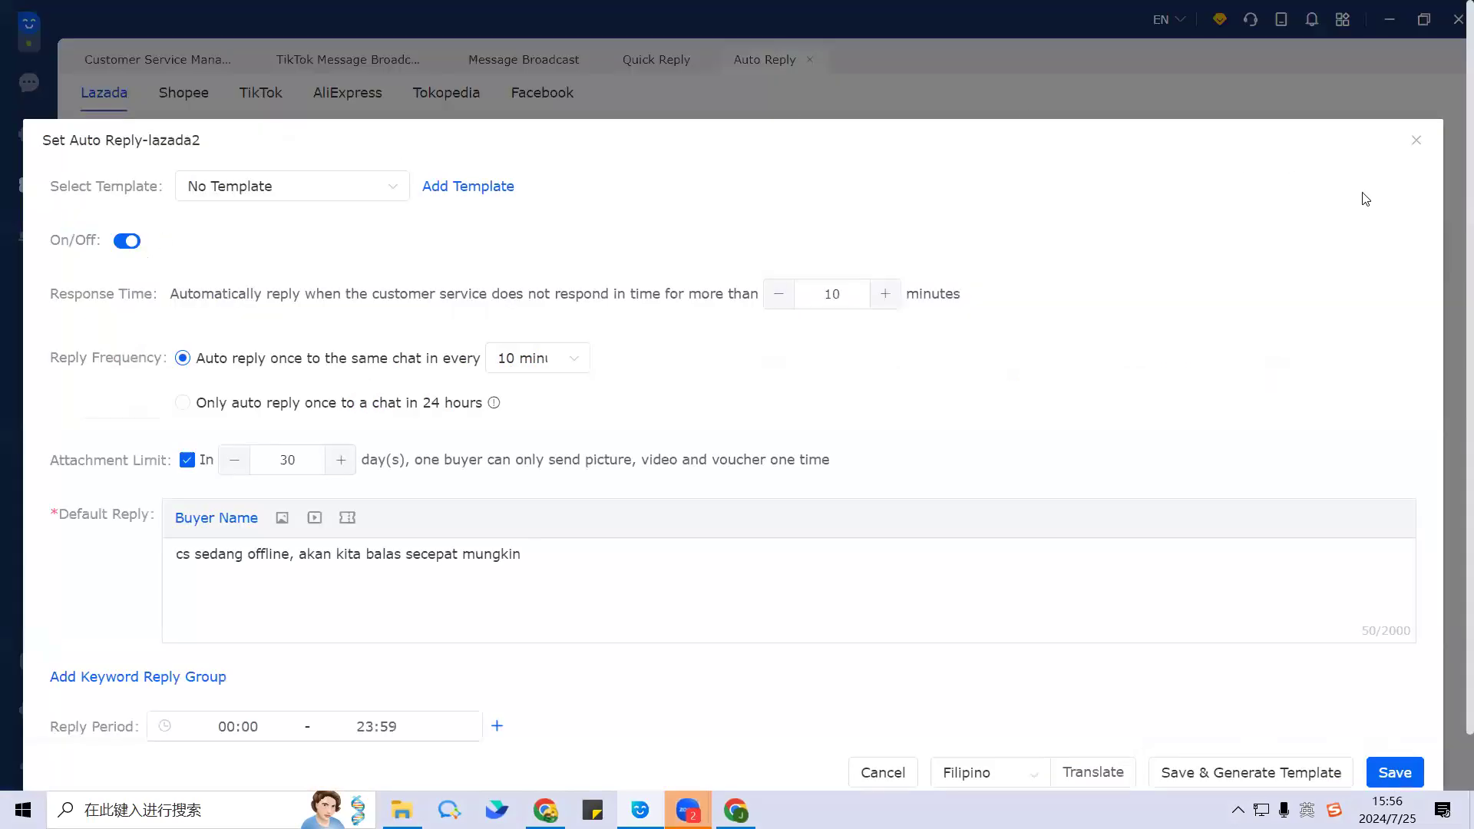
key(Escape)
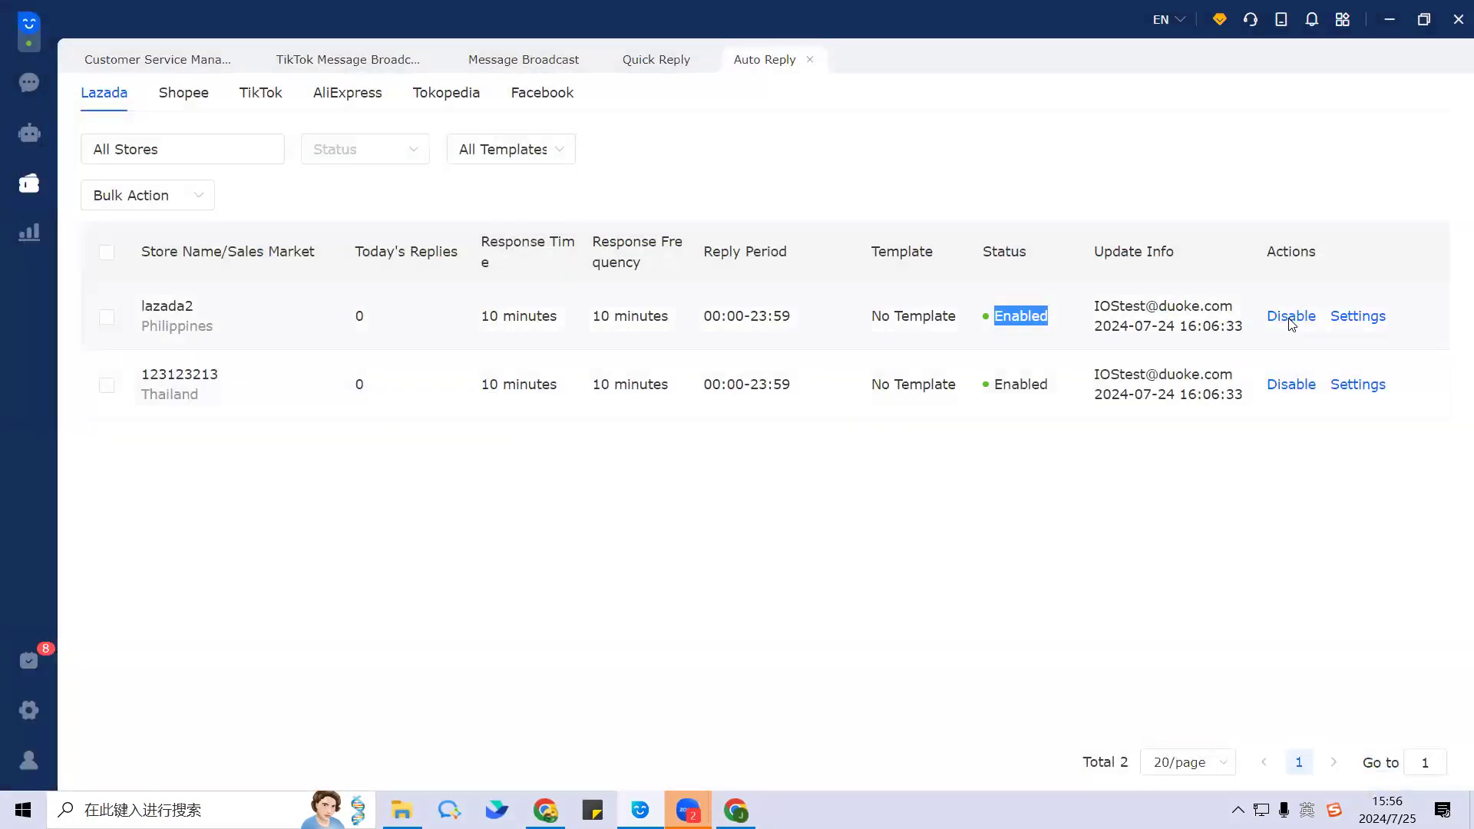
Step: Disable lazada2's auto reply and then enable it again
click(1290, 317)
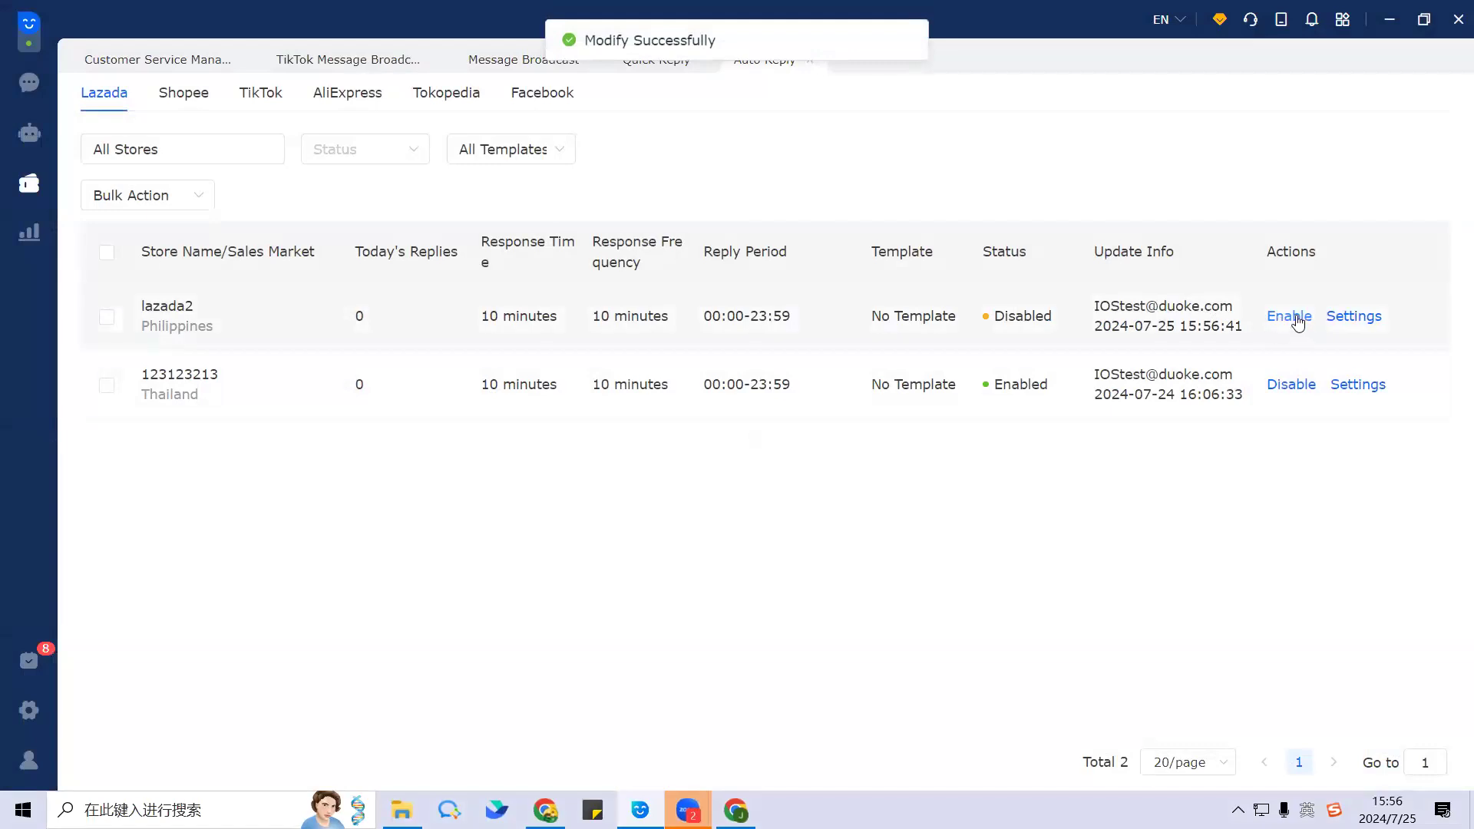
click(1290, 317)
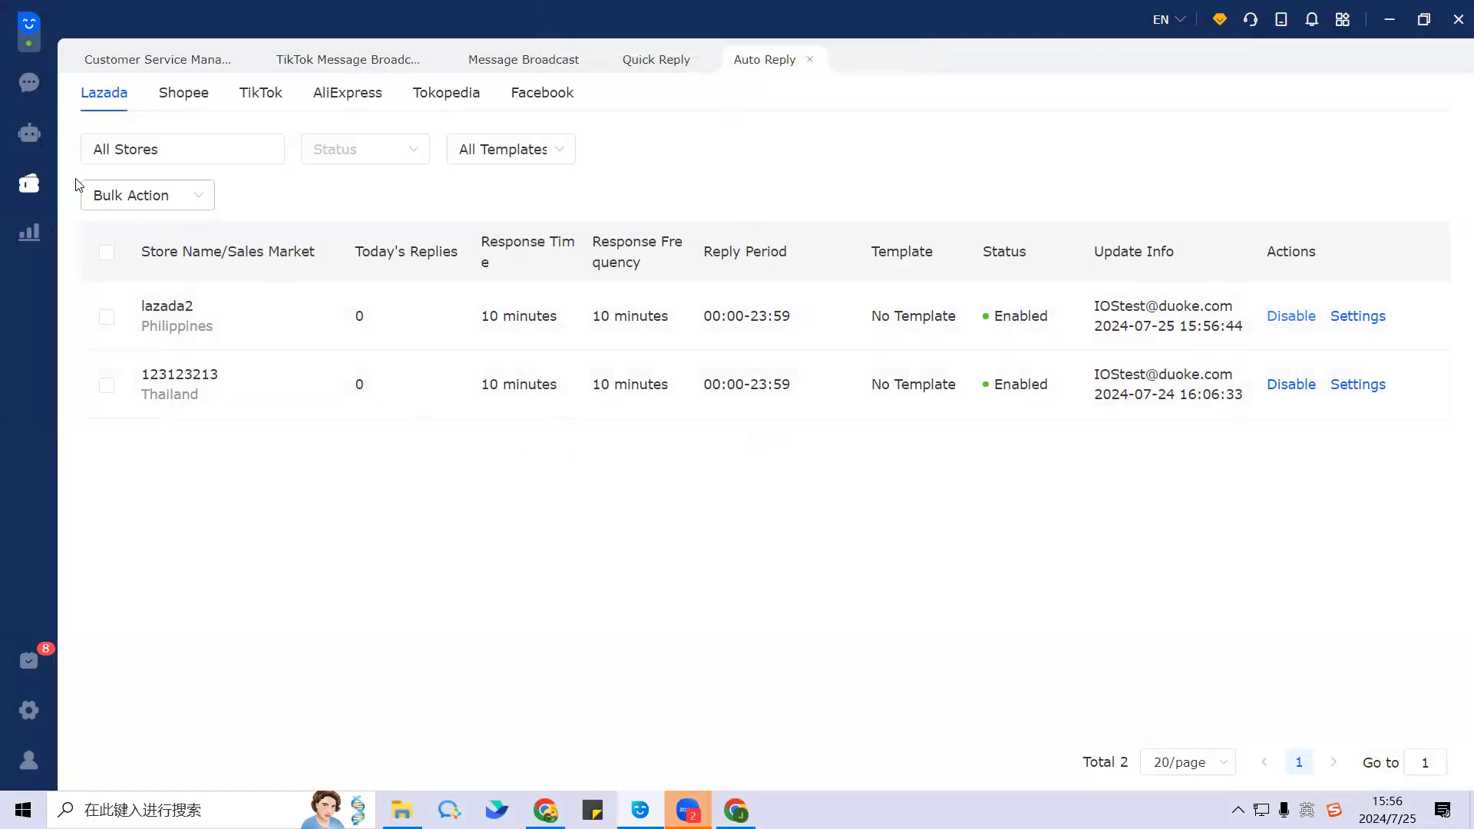
click(29, 184)
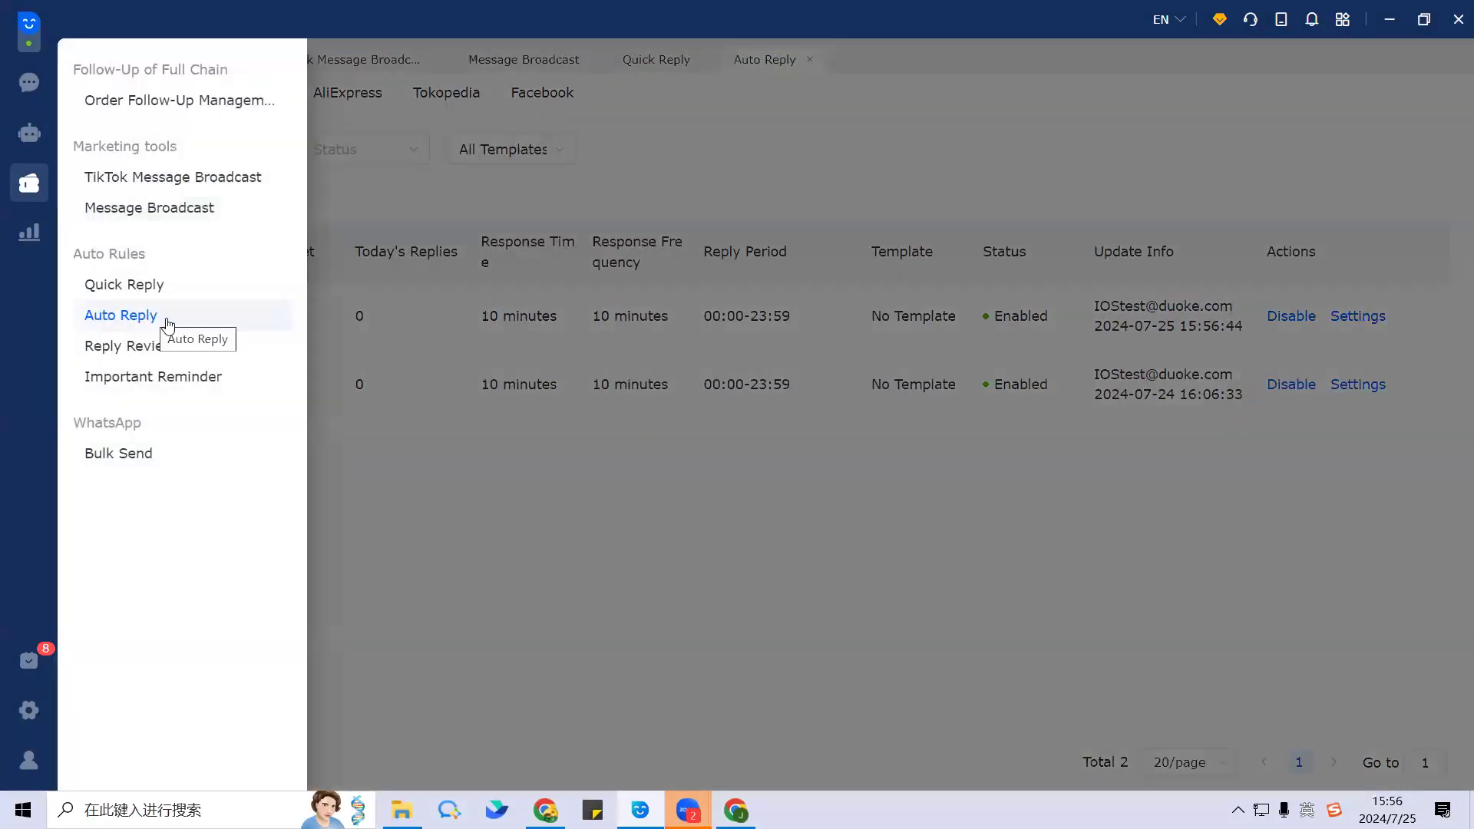
click(445, 553)
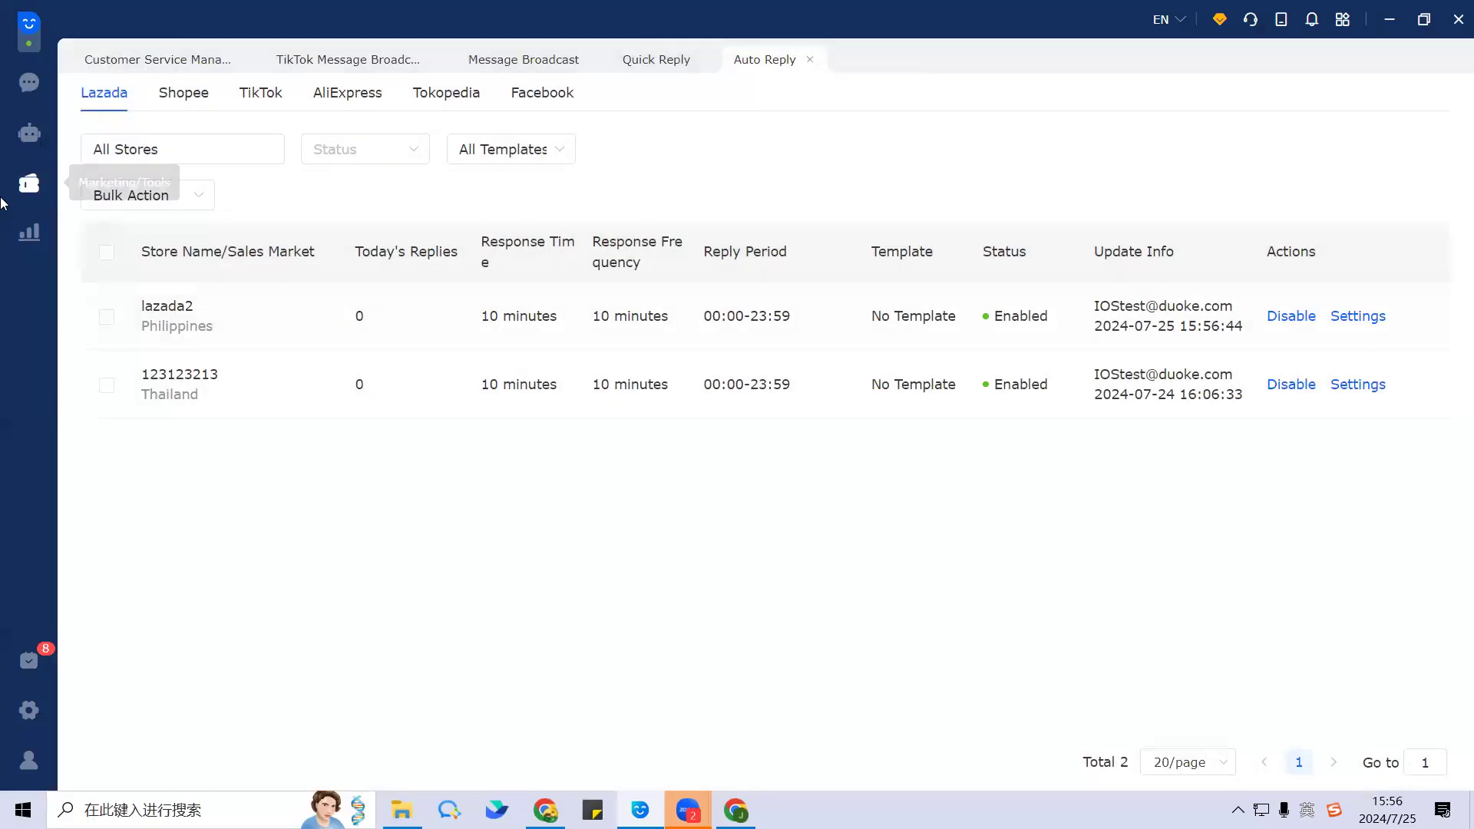
Step: Open Order Follow-Up Management from the Marketing Tools panel
click(23, 190)
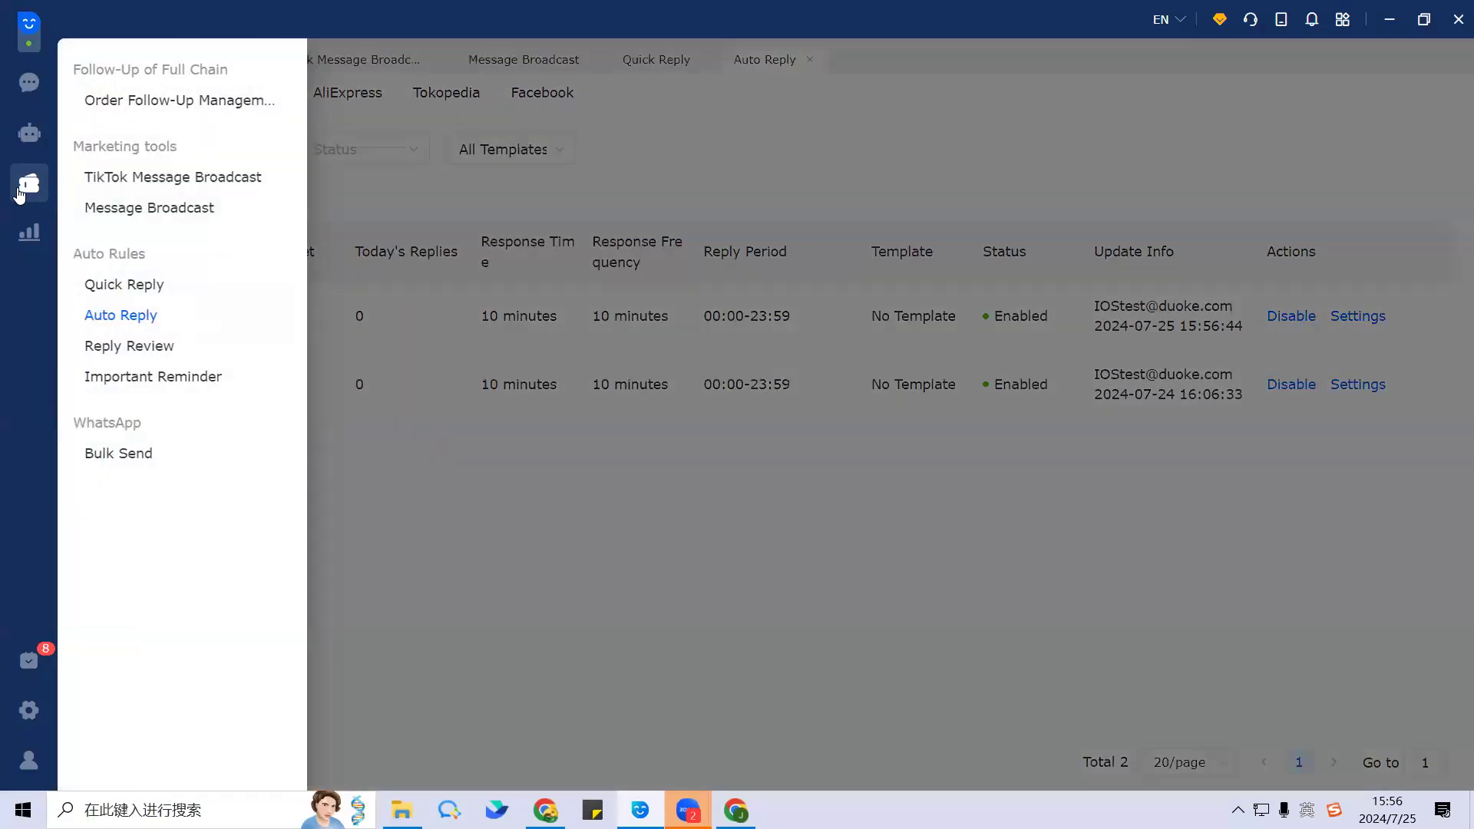
click(221, 102)
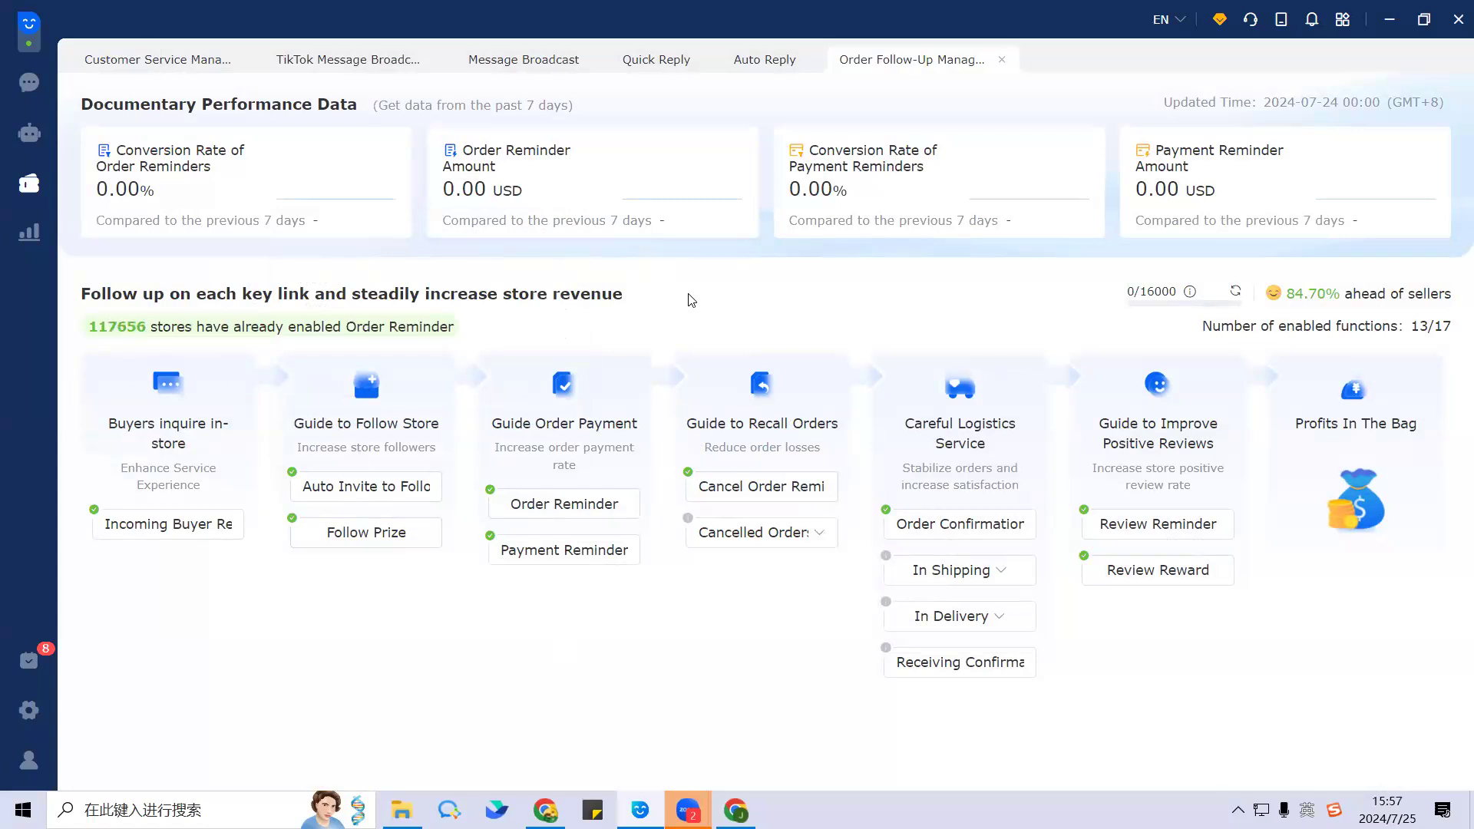
Step: Open the Order Reminder follow-up settings under Guide Order Payment, listing its two tasks
click(530, 516)
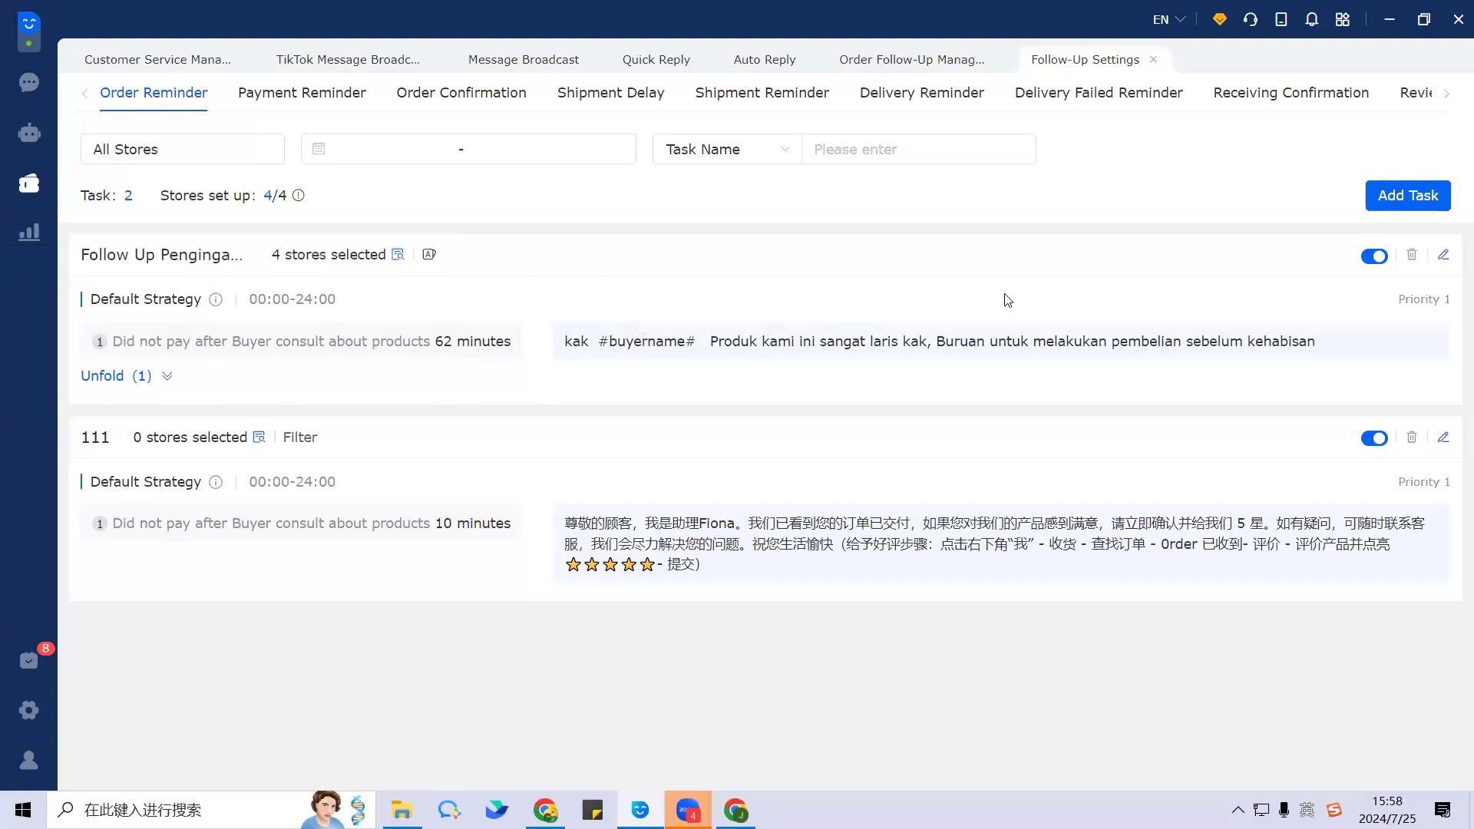
Step: Rename the Follow Up Pengingat Pembelian task to 'order remind shopee'
click(1443, 257)
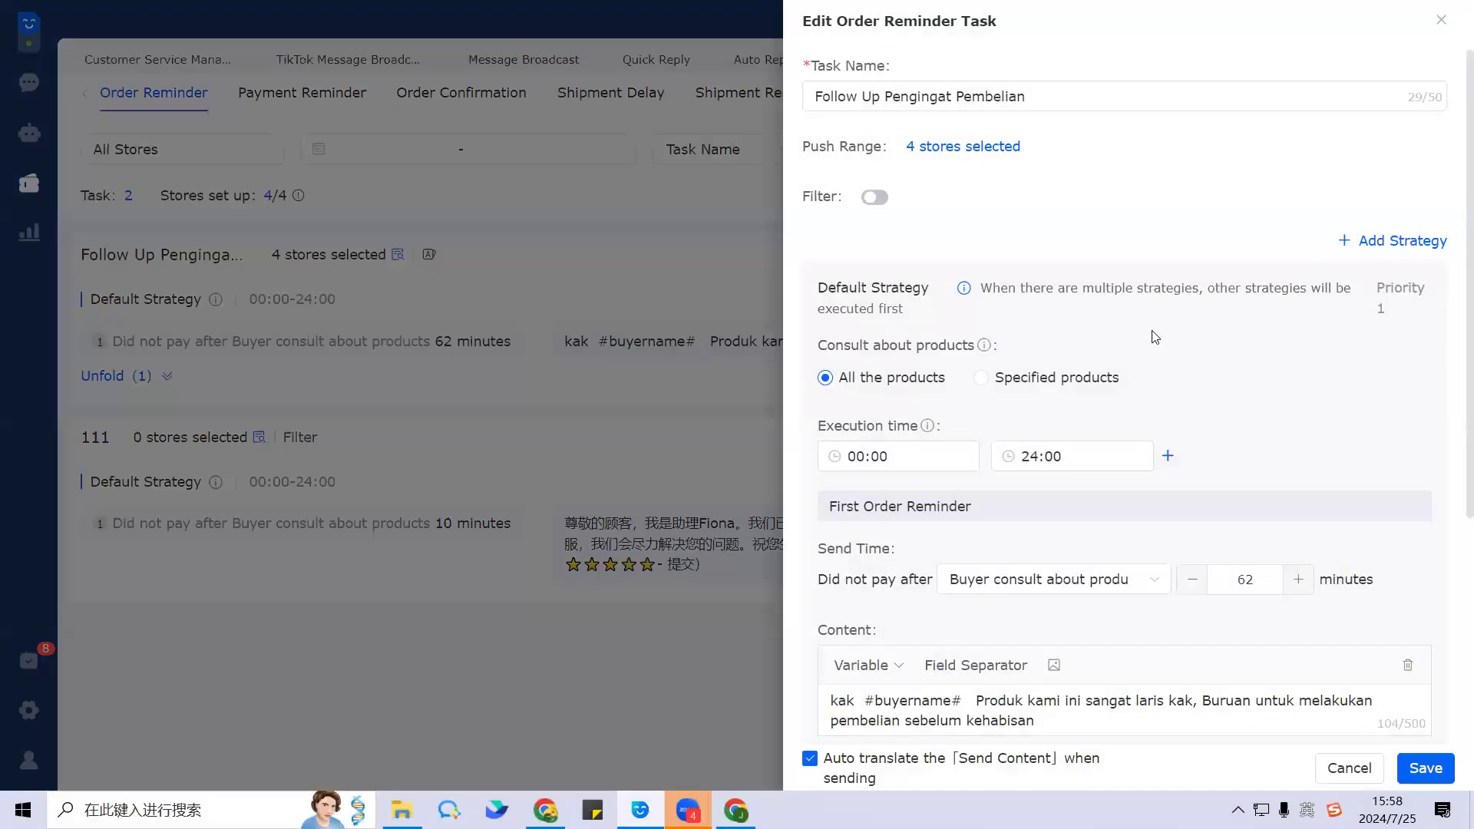
click(1036, 96)
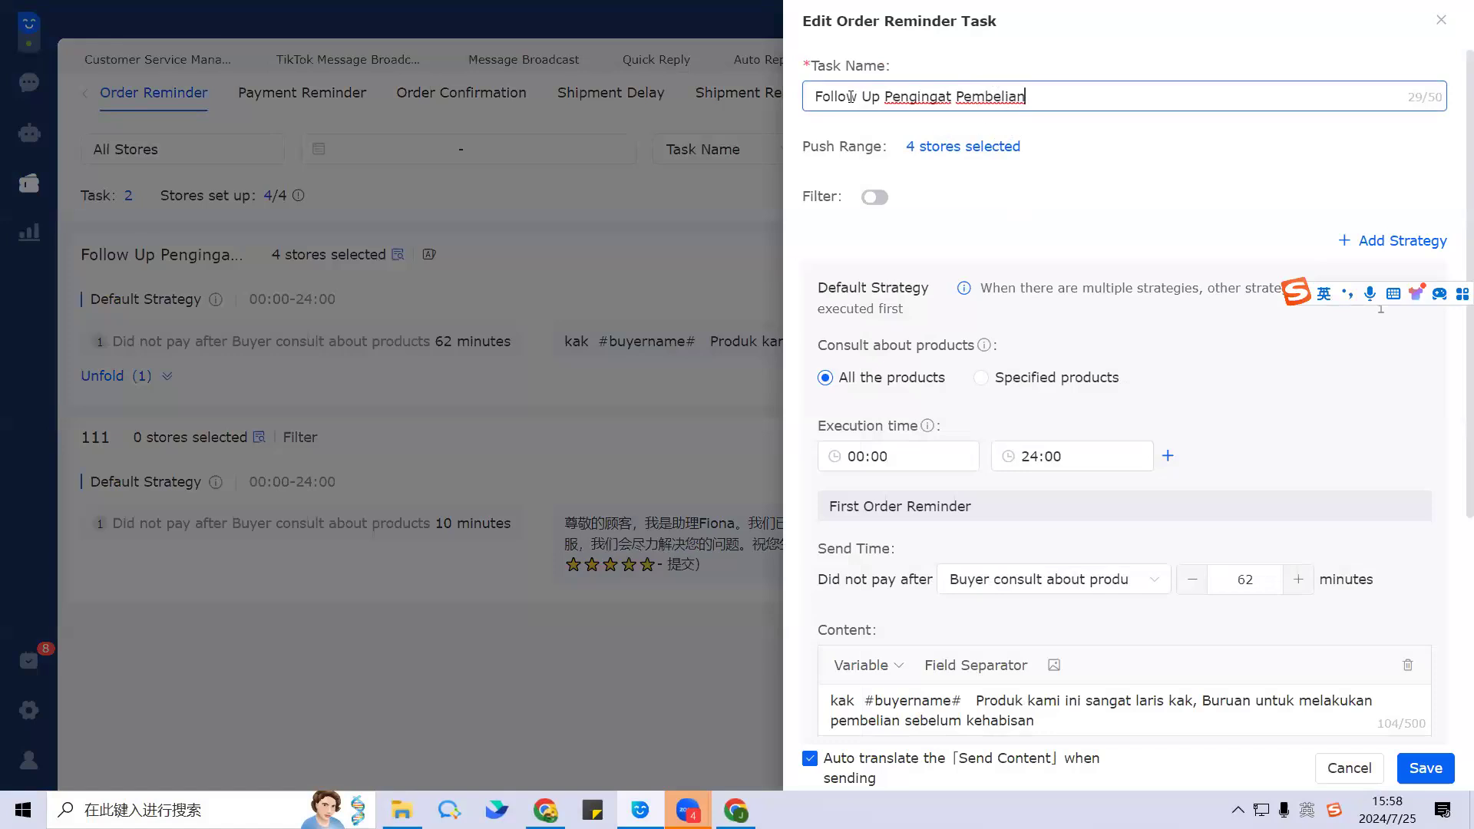
drag(814, 96, 1073, 101)
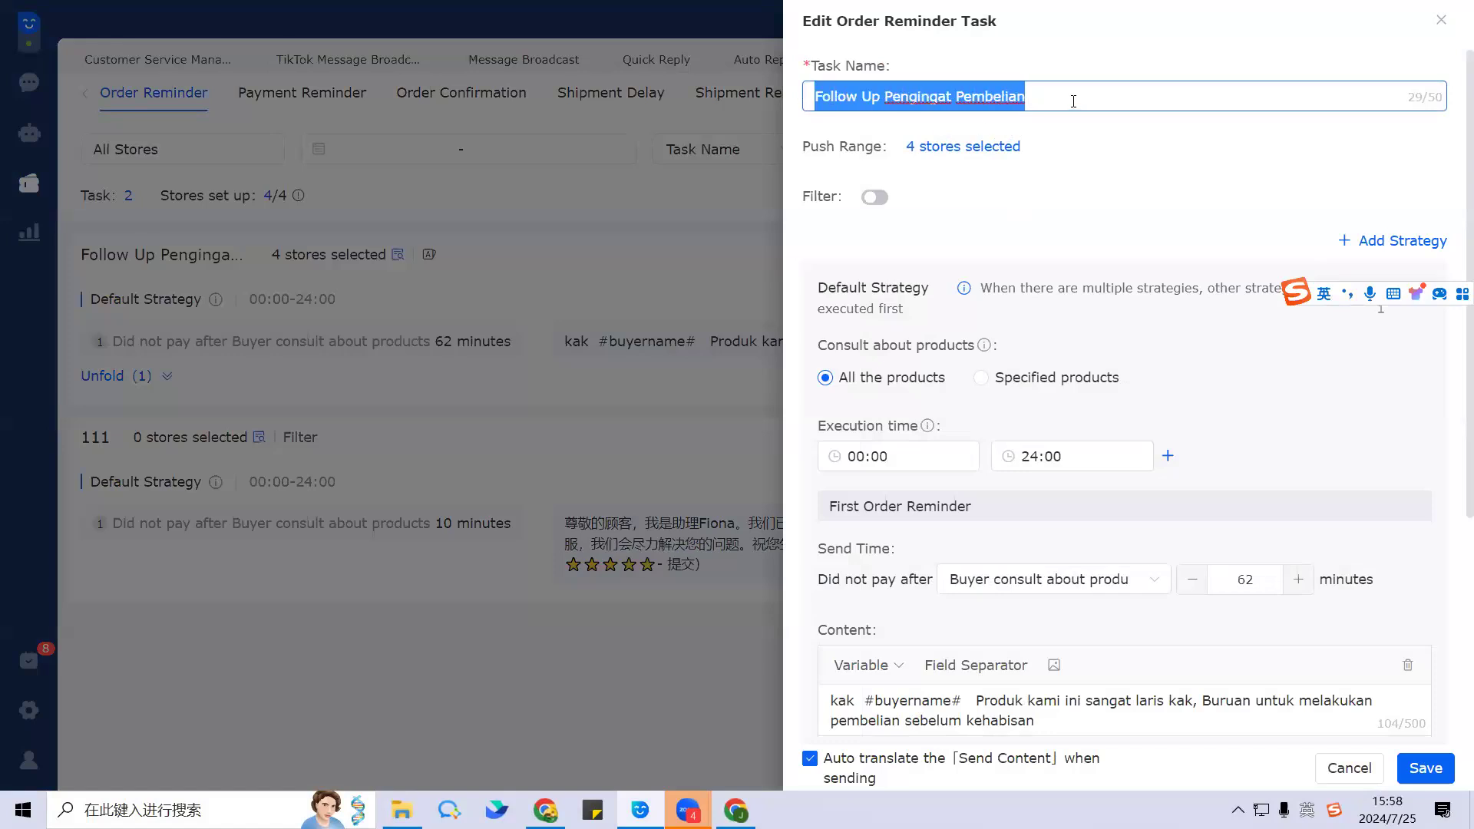
key(BackSpace)
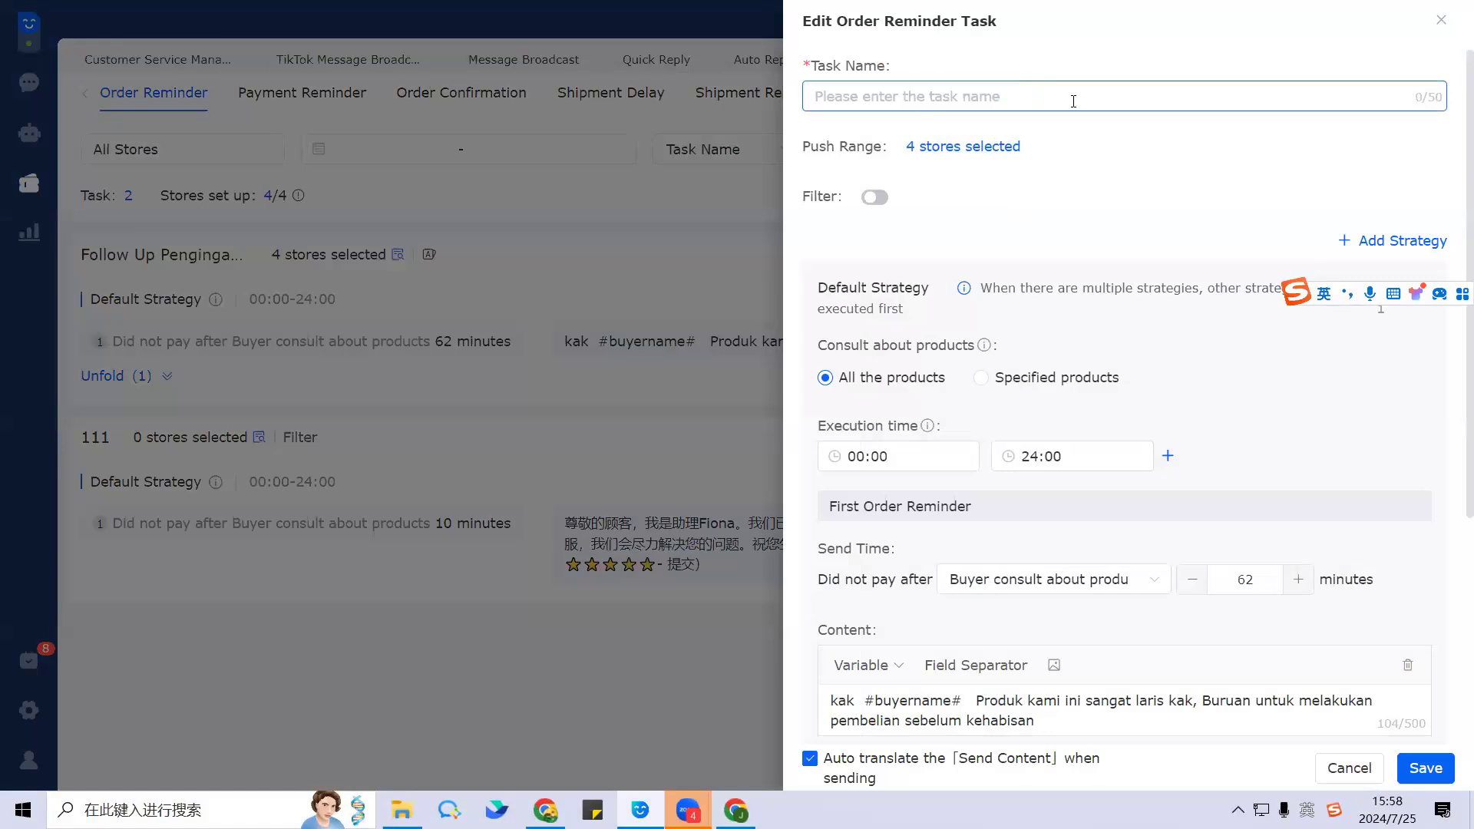
text(f)
key(BackSpace)
text(o)
key(BackSpace)
text(oder)
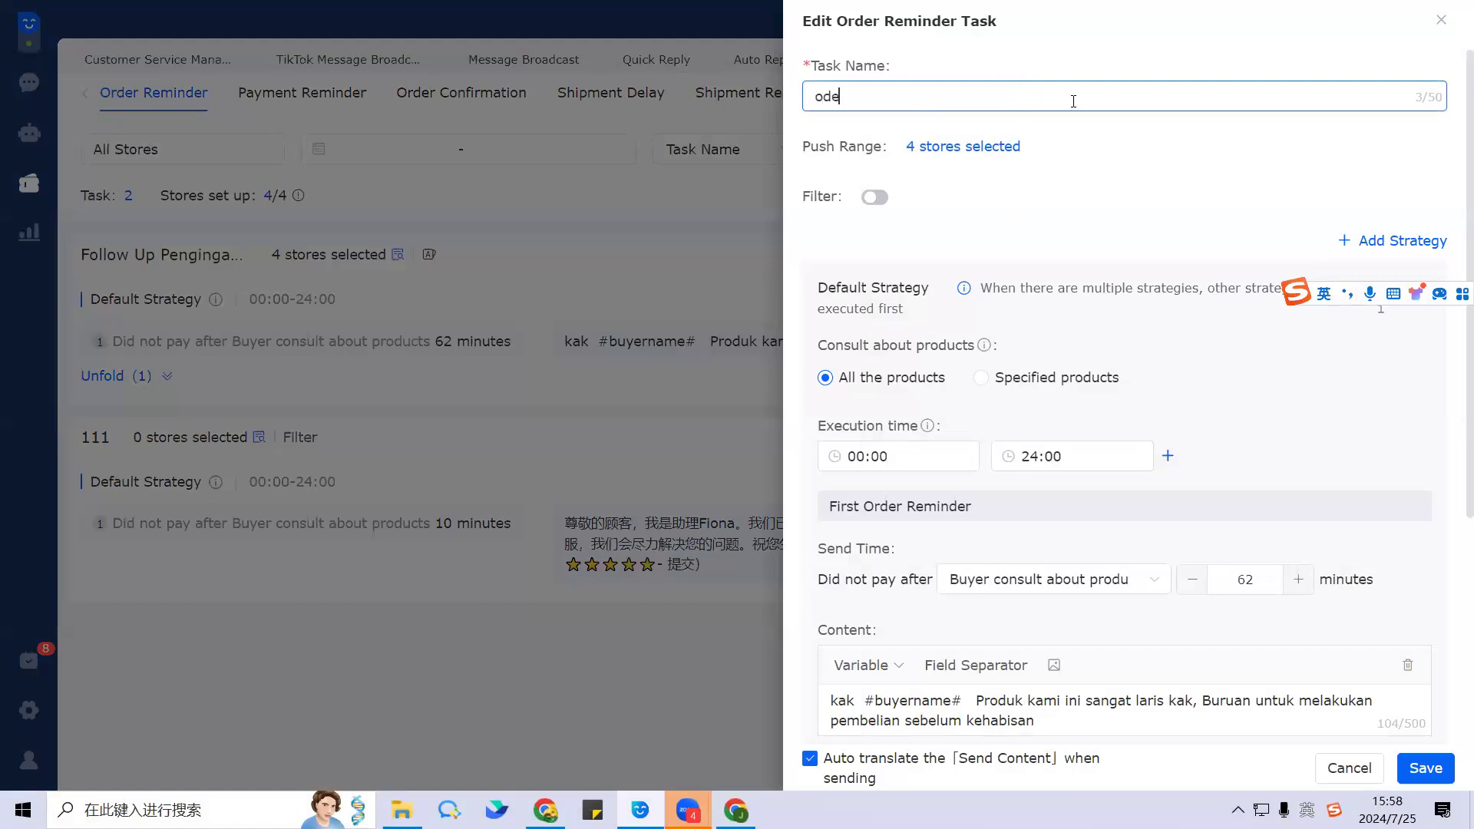
key(BackSpace)
key(BackSpace)
key(BackSpace)
text(rder remind )
text(shopee)
Step: Check the task's four selected stores in the push range without changing them
click(970, 147)
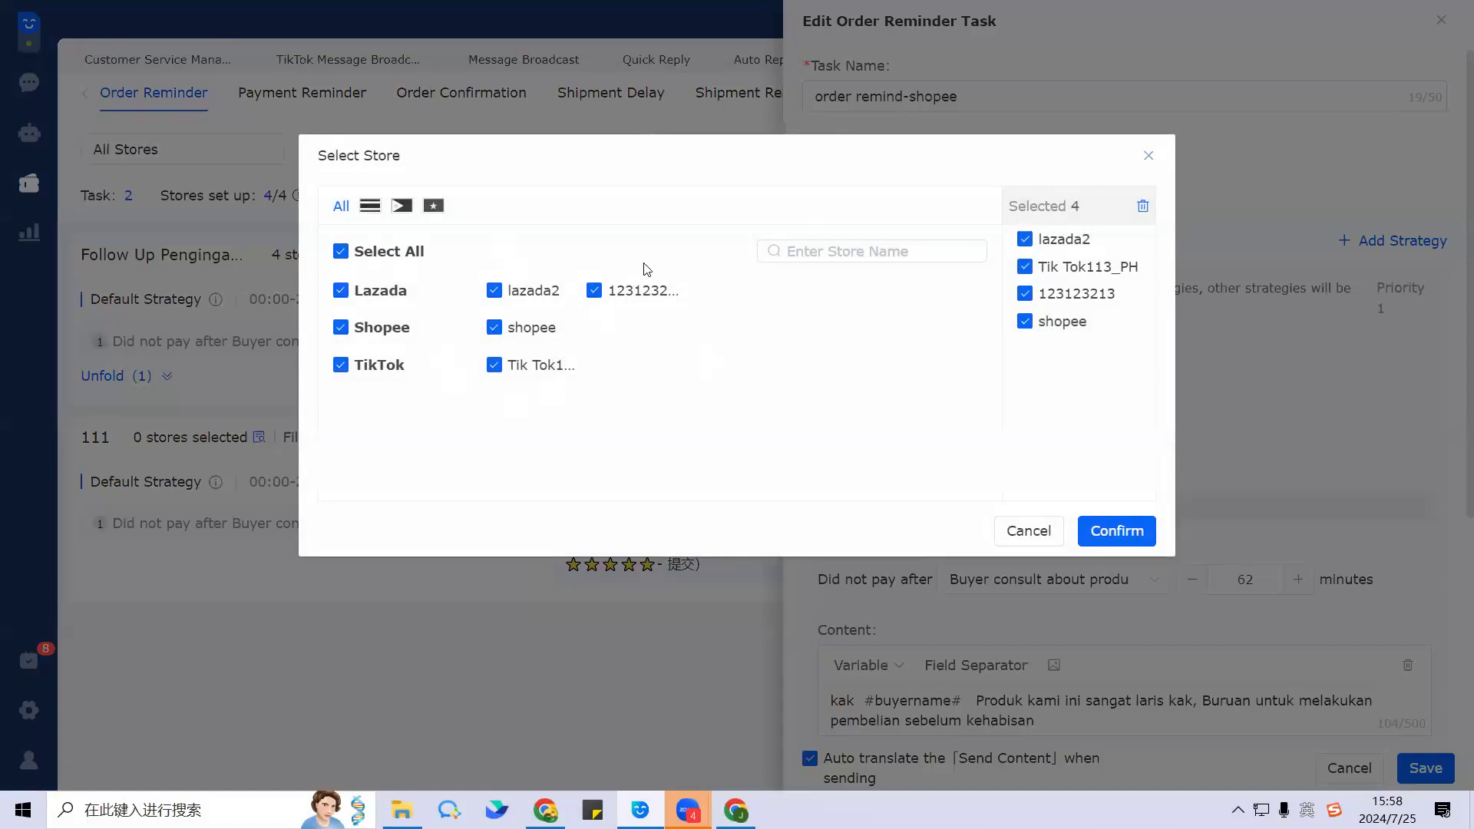
click(1146, 155)
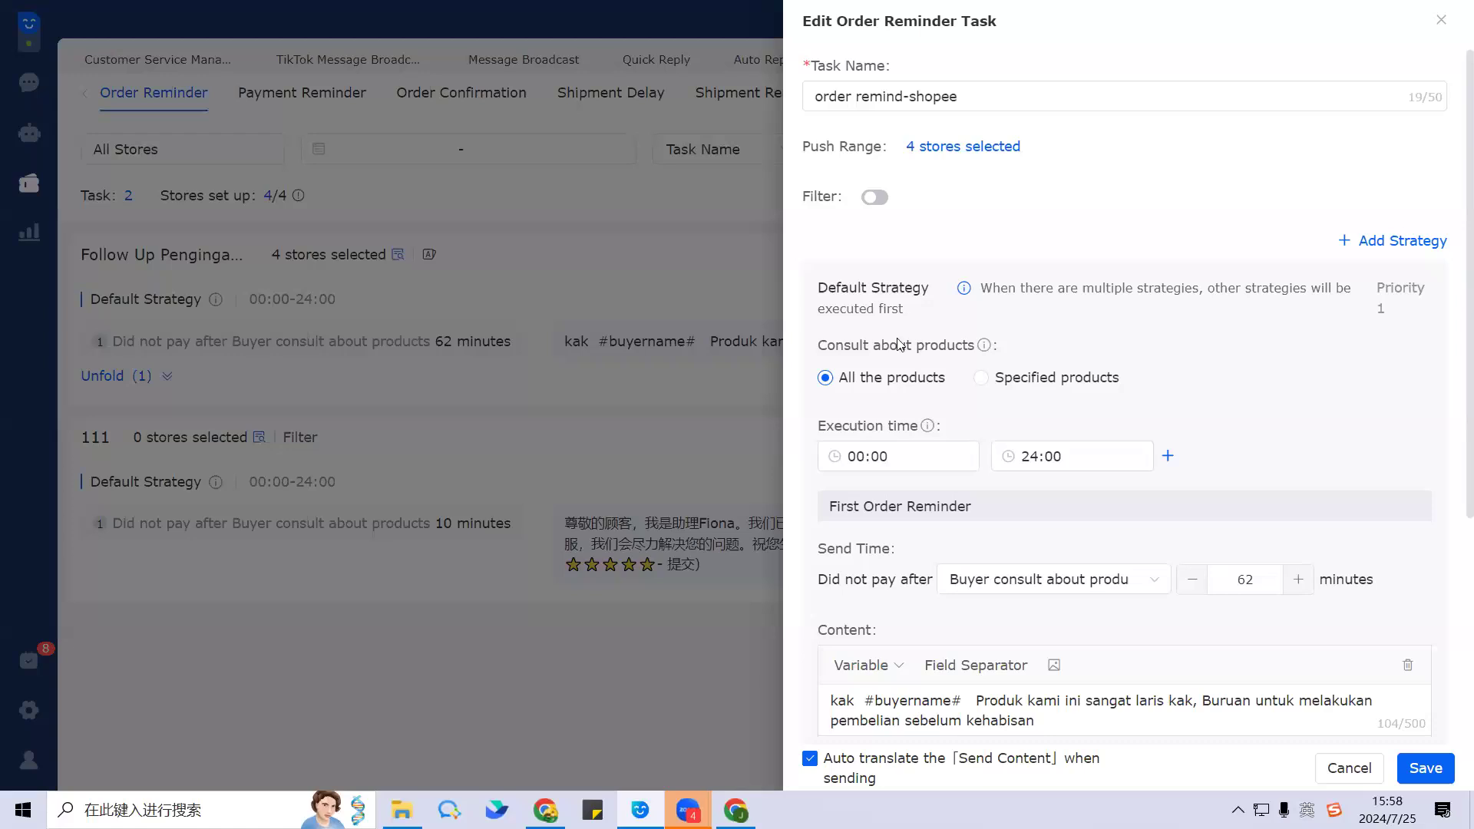
scroll(871, 287, down, 1)
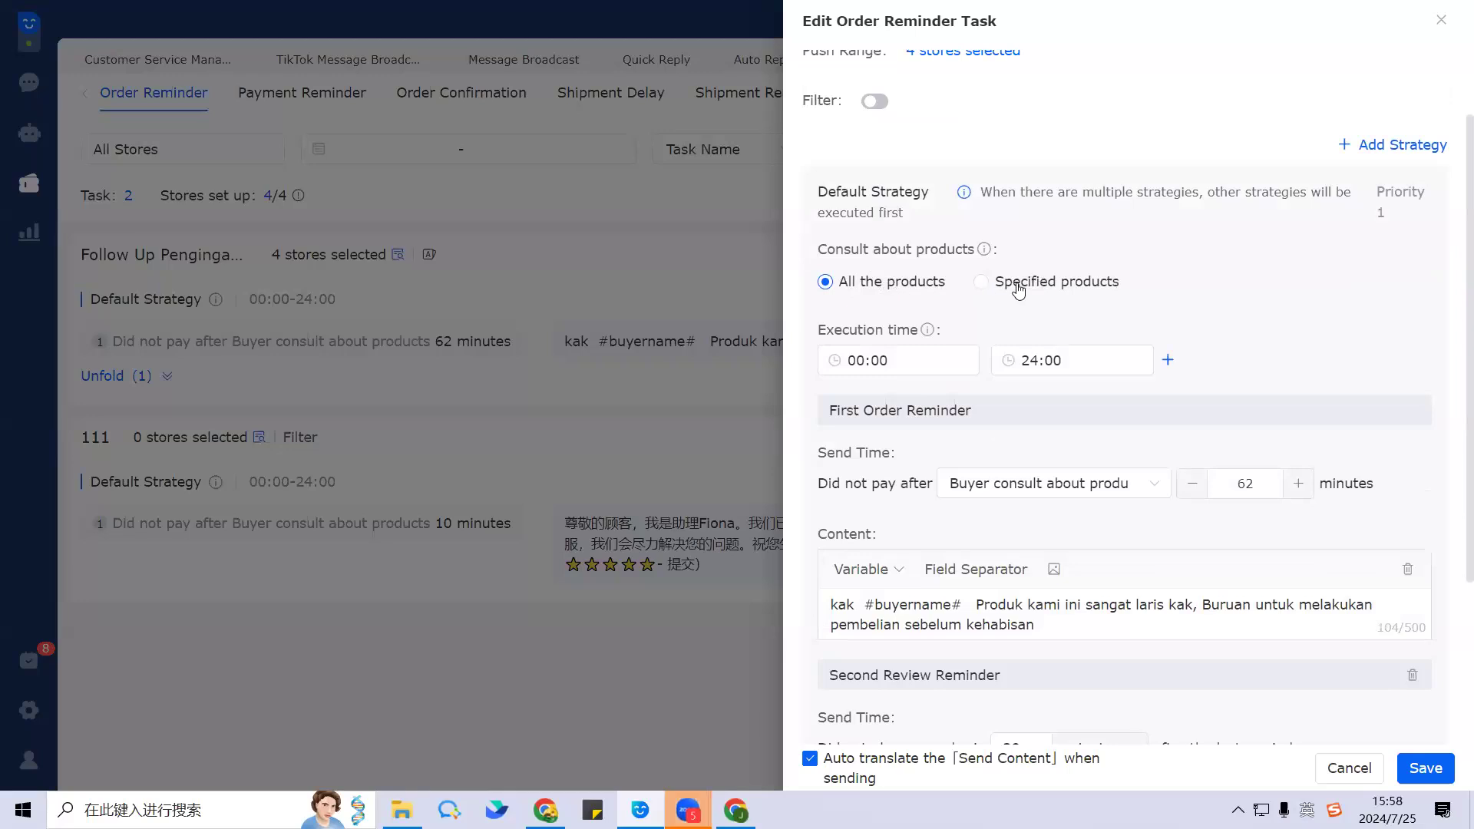
Step: Restrict the default strategy to two specified products: the fan and the รถหัดวิ่ง product
click(1084, 290)
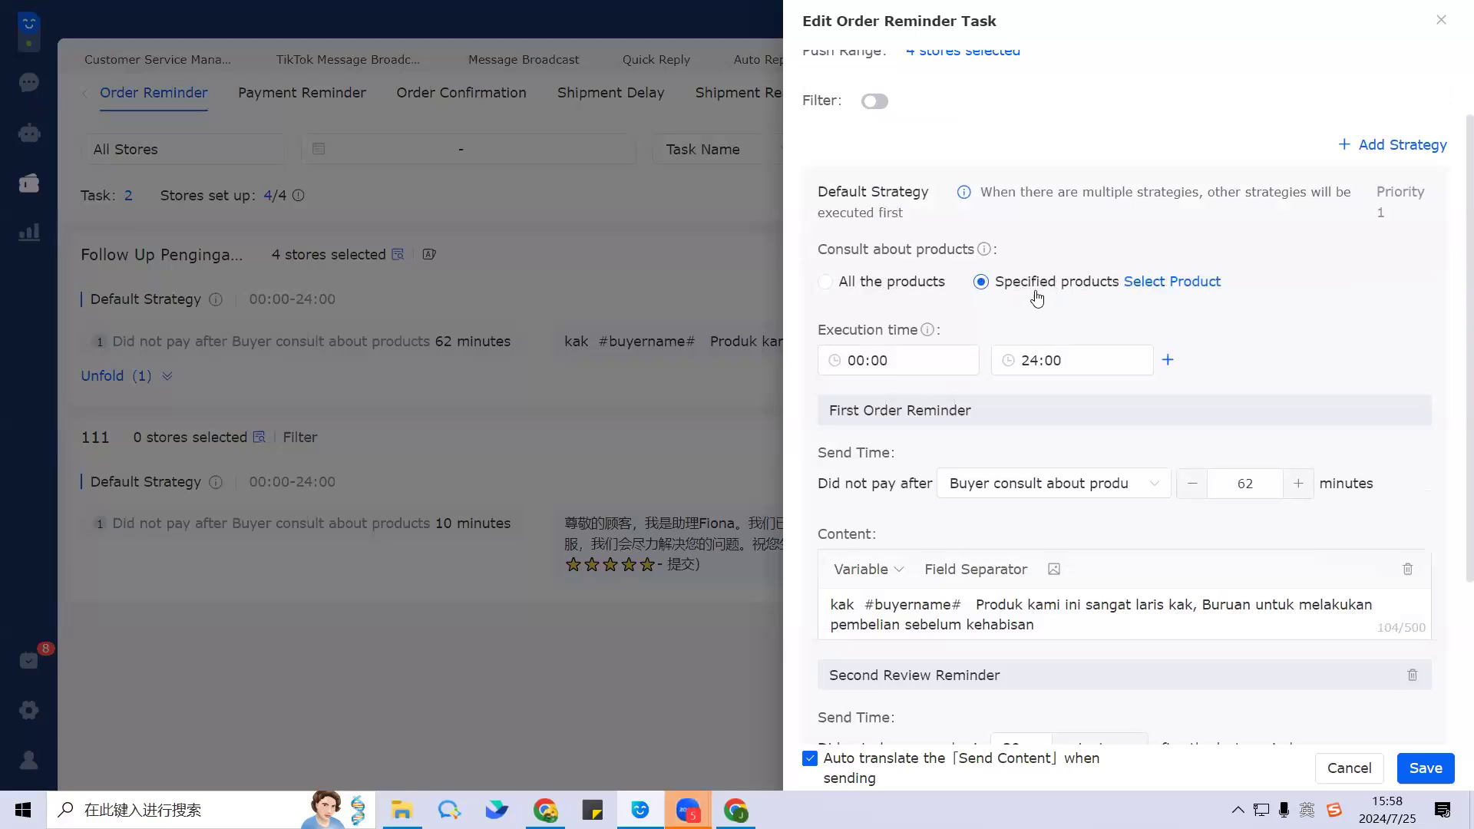
click(1188, 282)
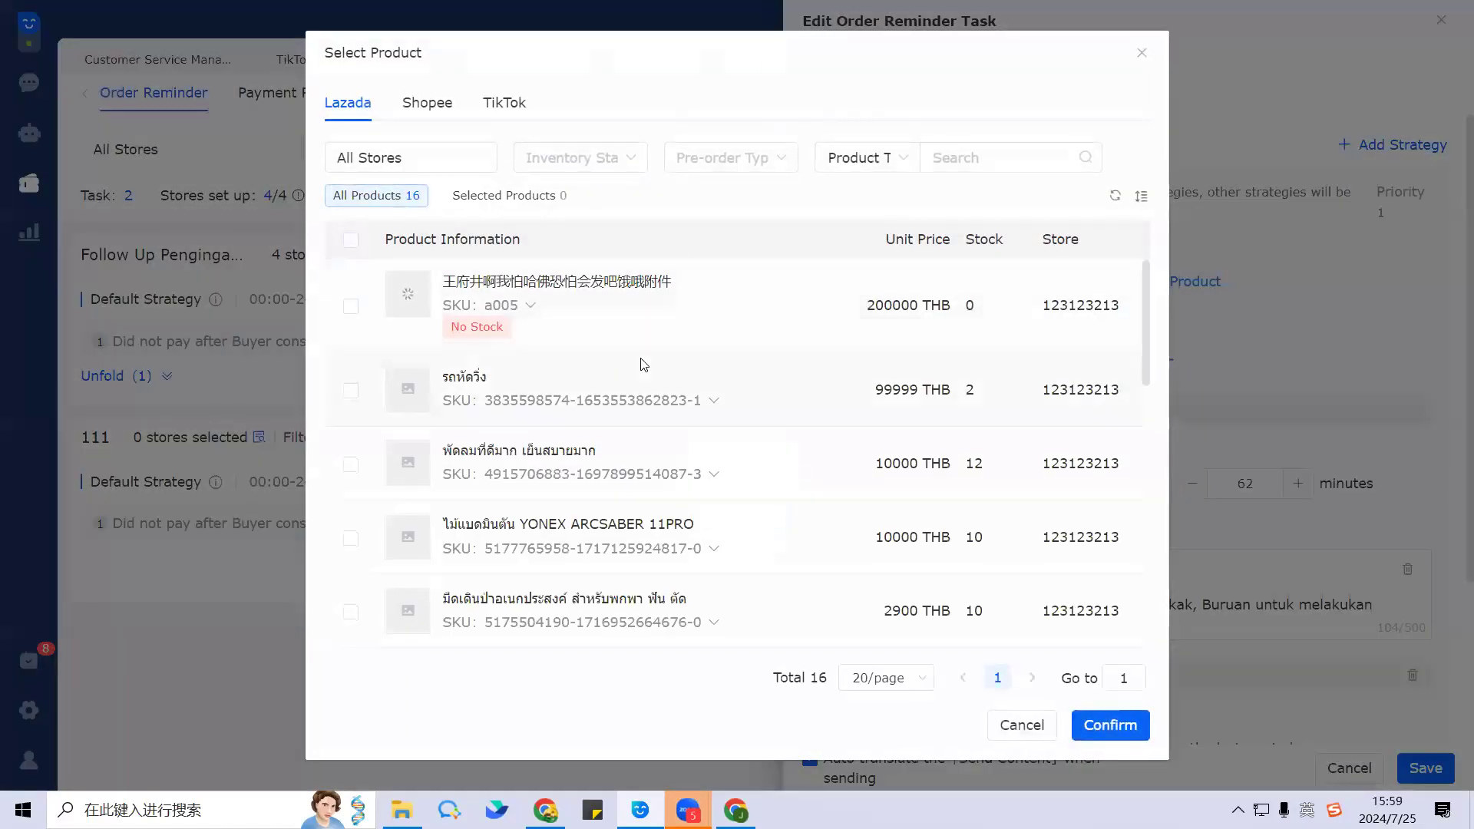
scroll(644, 364, down, 4)
scroll(548, 474, up, 1)
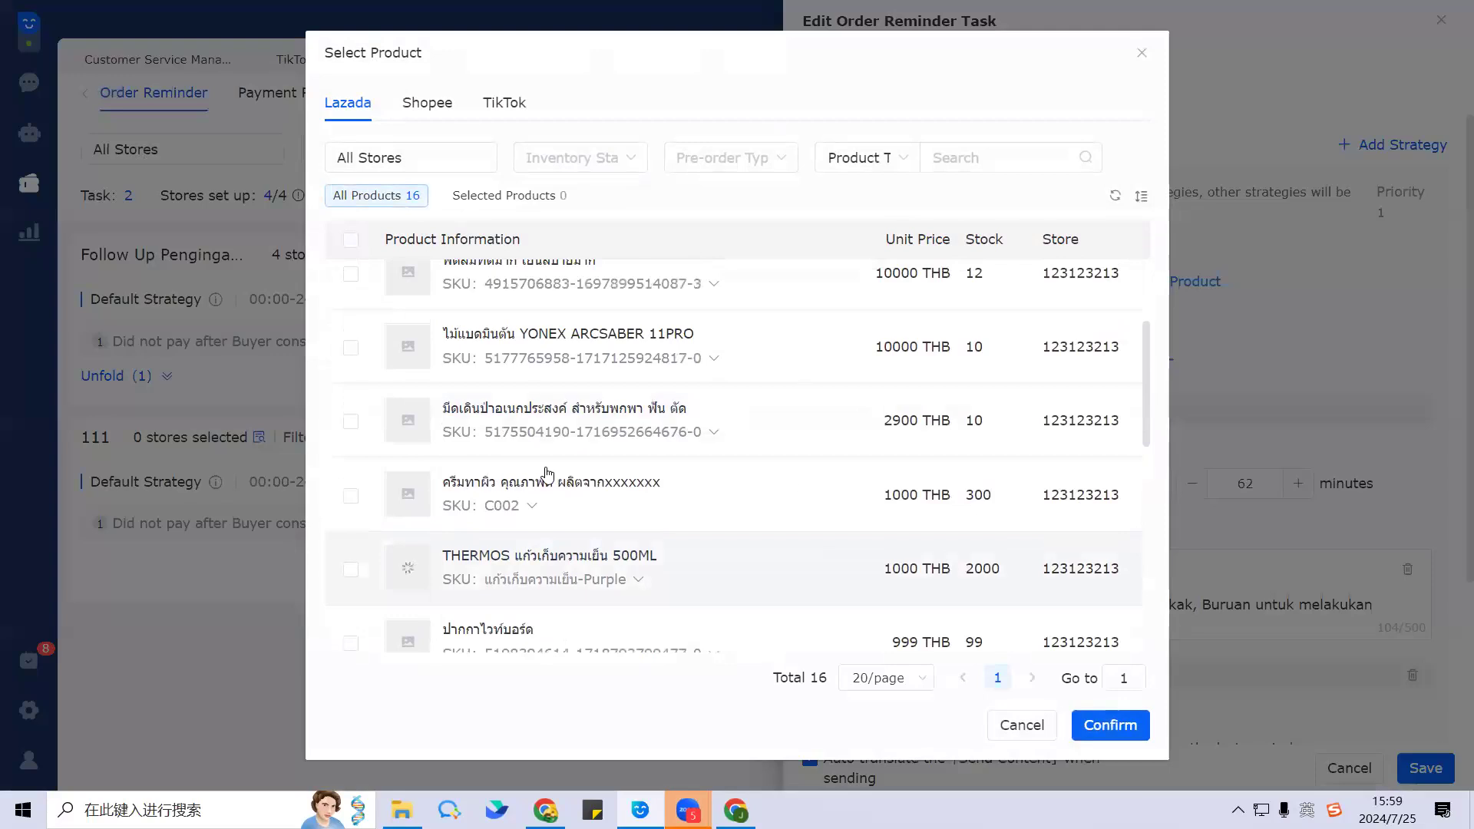
scroll(399, 399, up, 1)
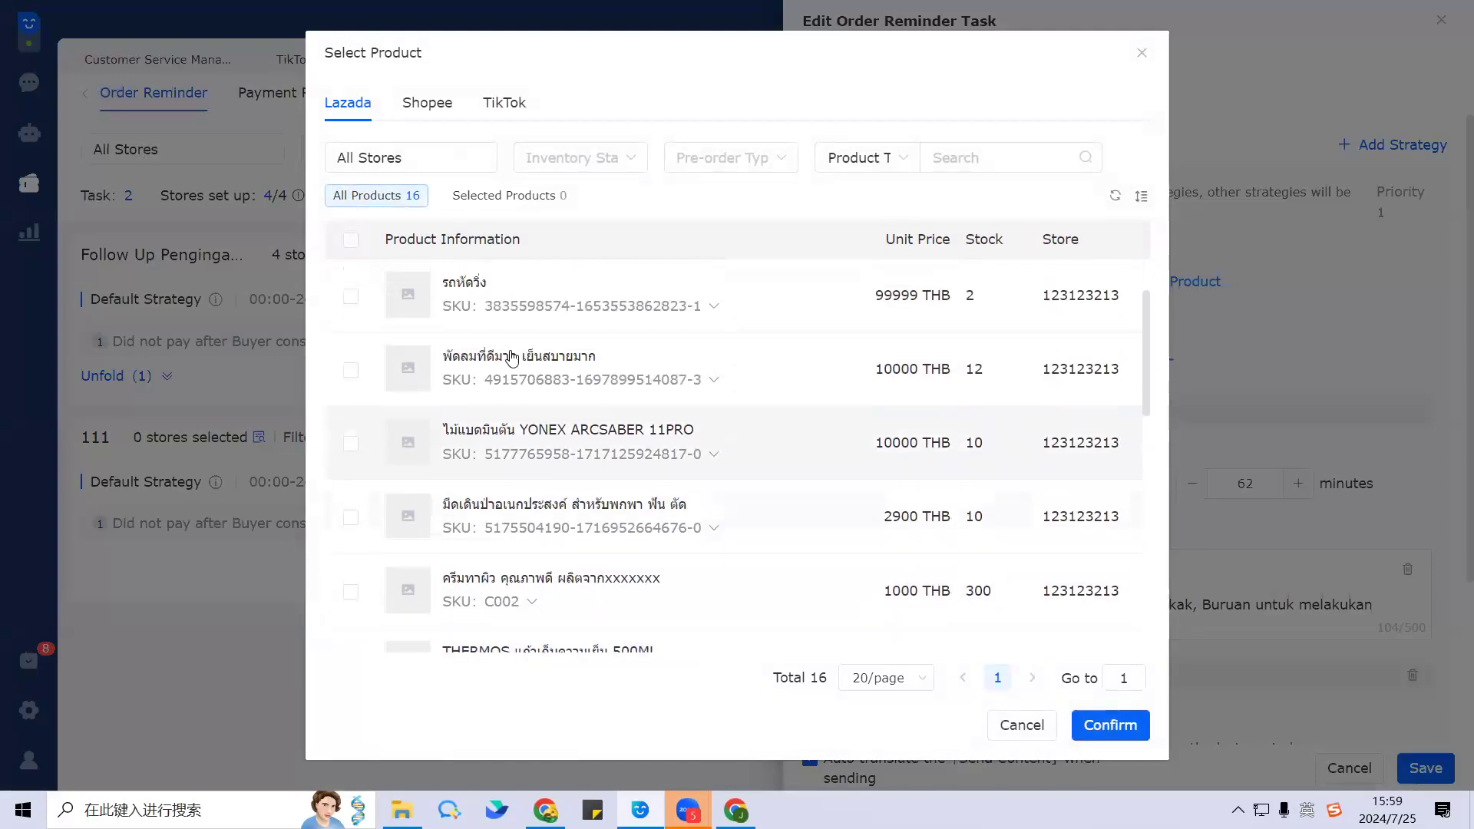
click(349, 371)
click(352, 300)
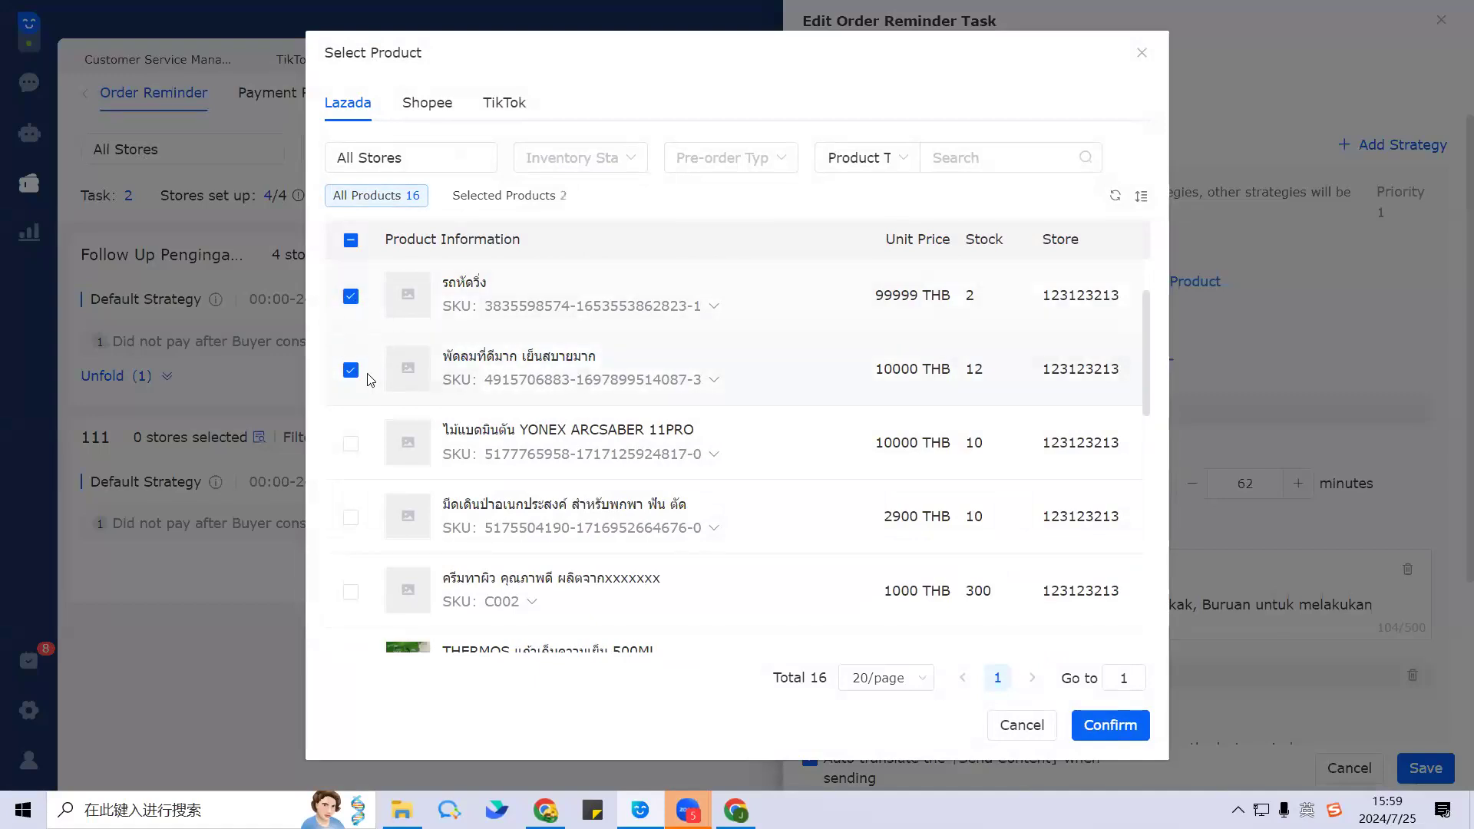
click(1132, 729)
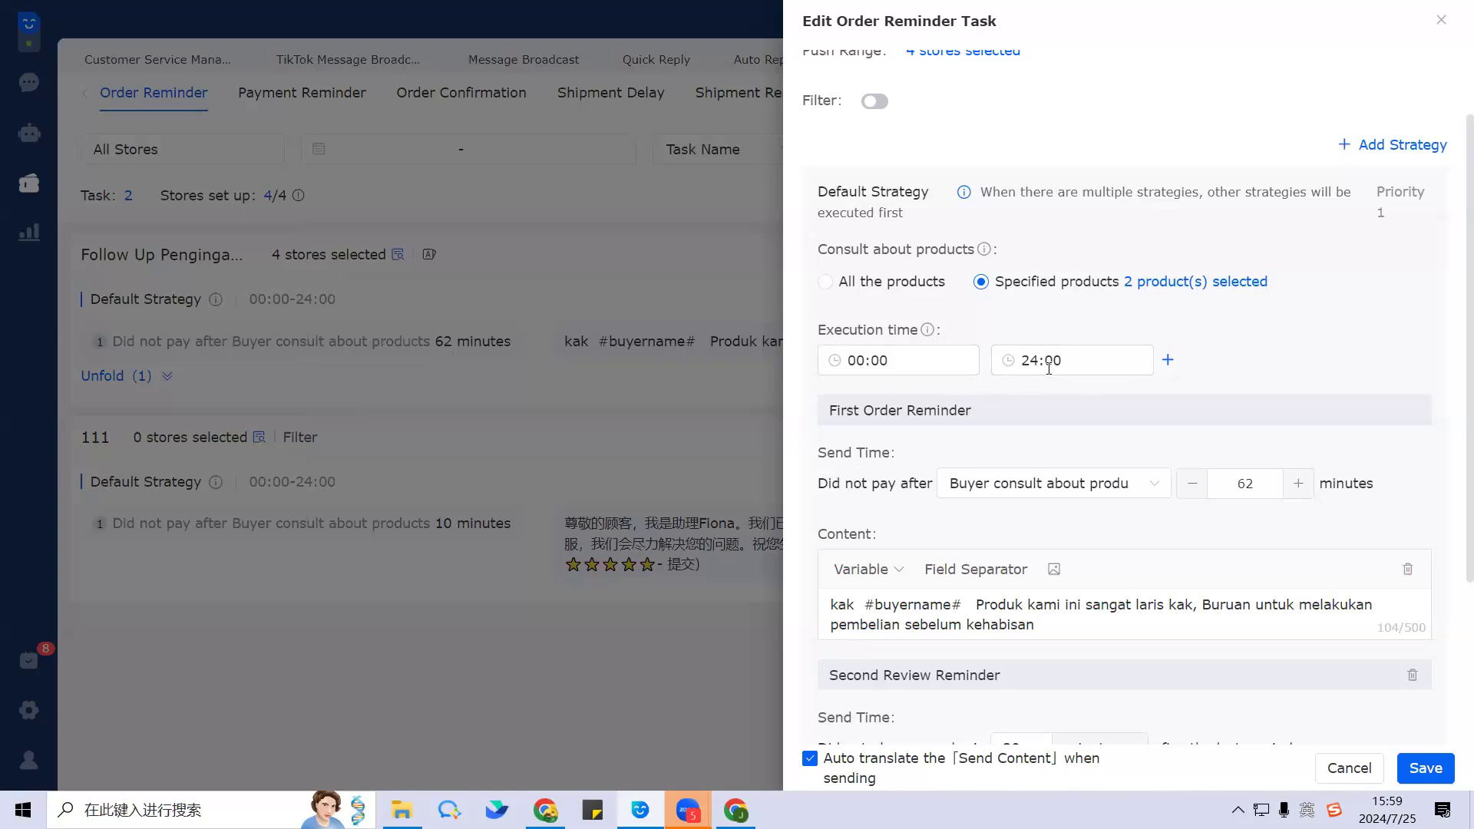
scroll(991, 410, down, 2)
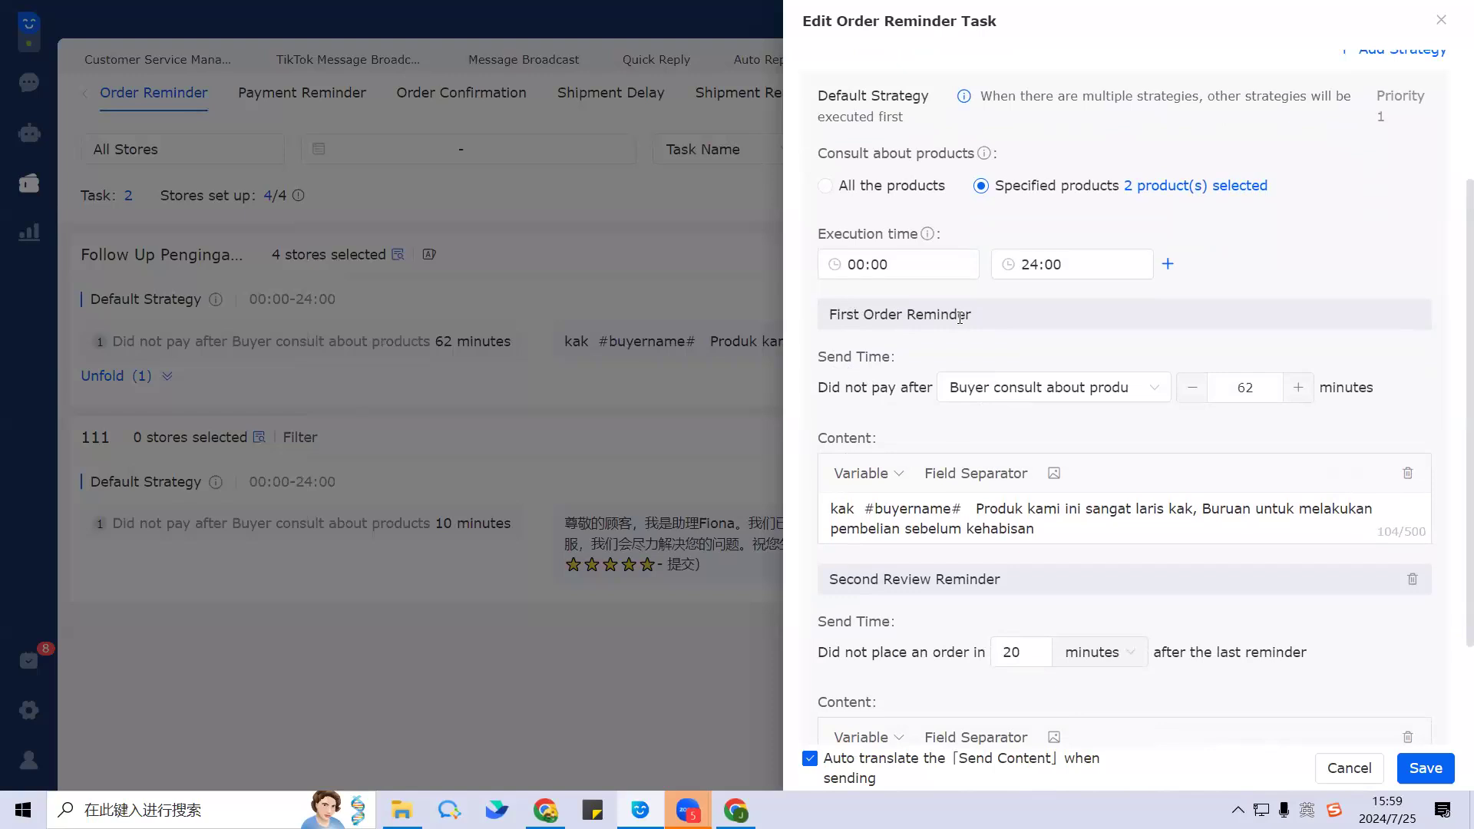
scroll(933, 354, down, 3)
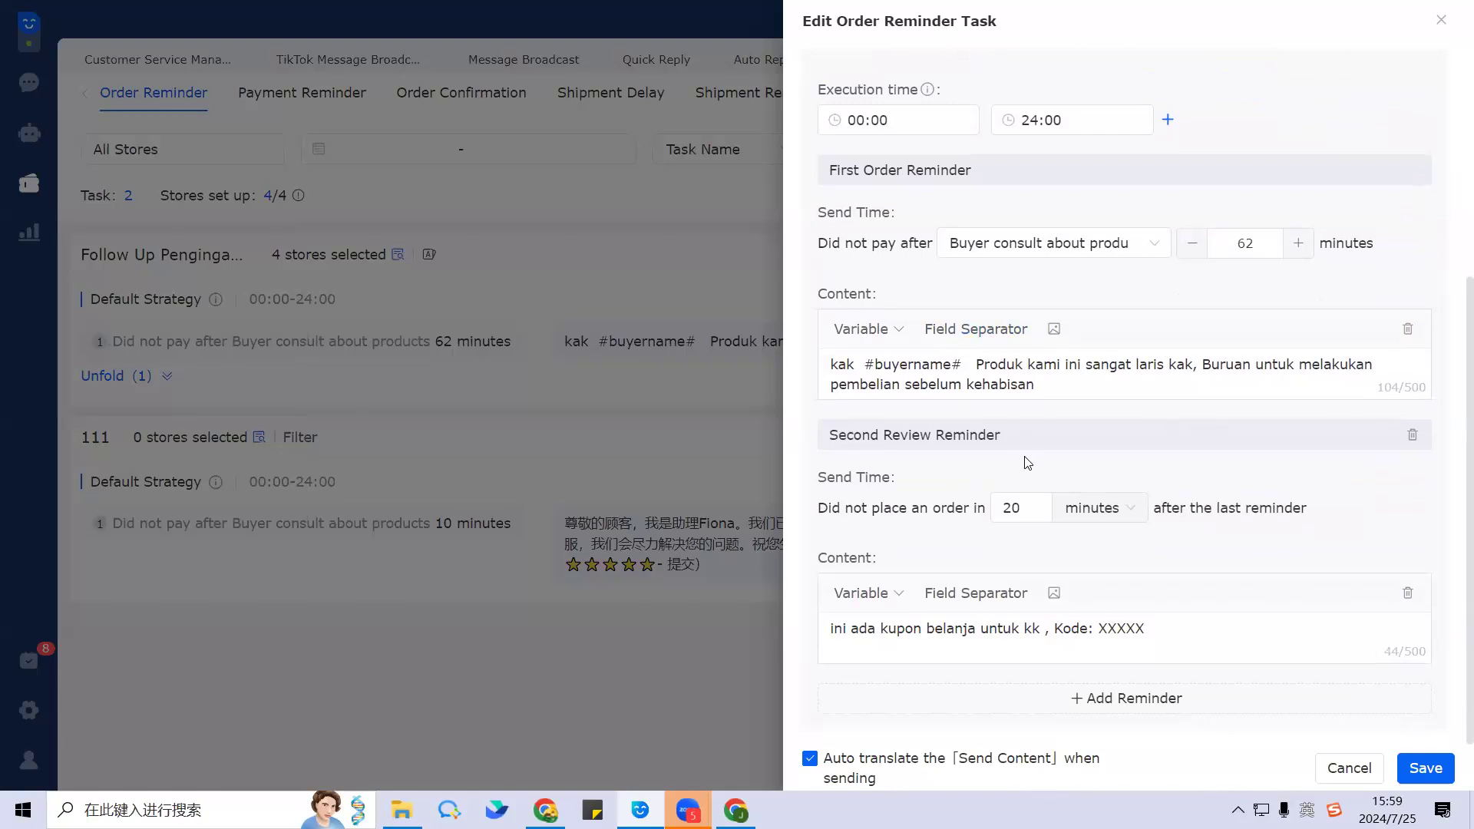
scroll(1153, 476, up, 2)
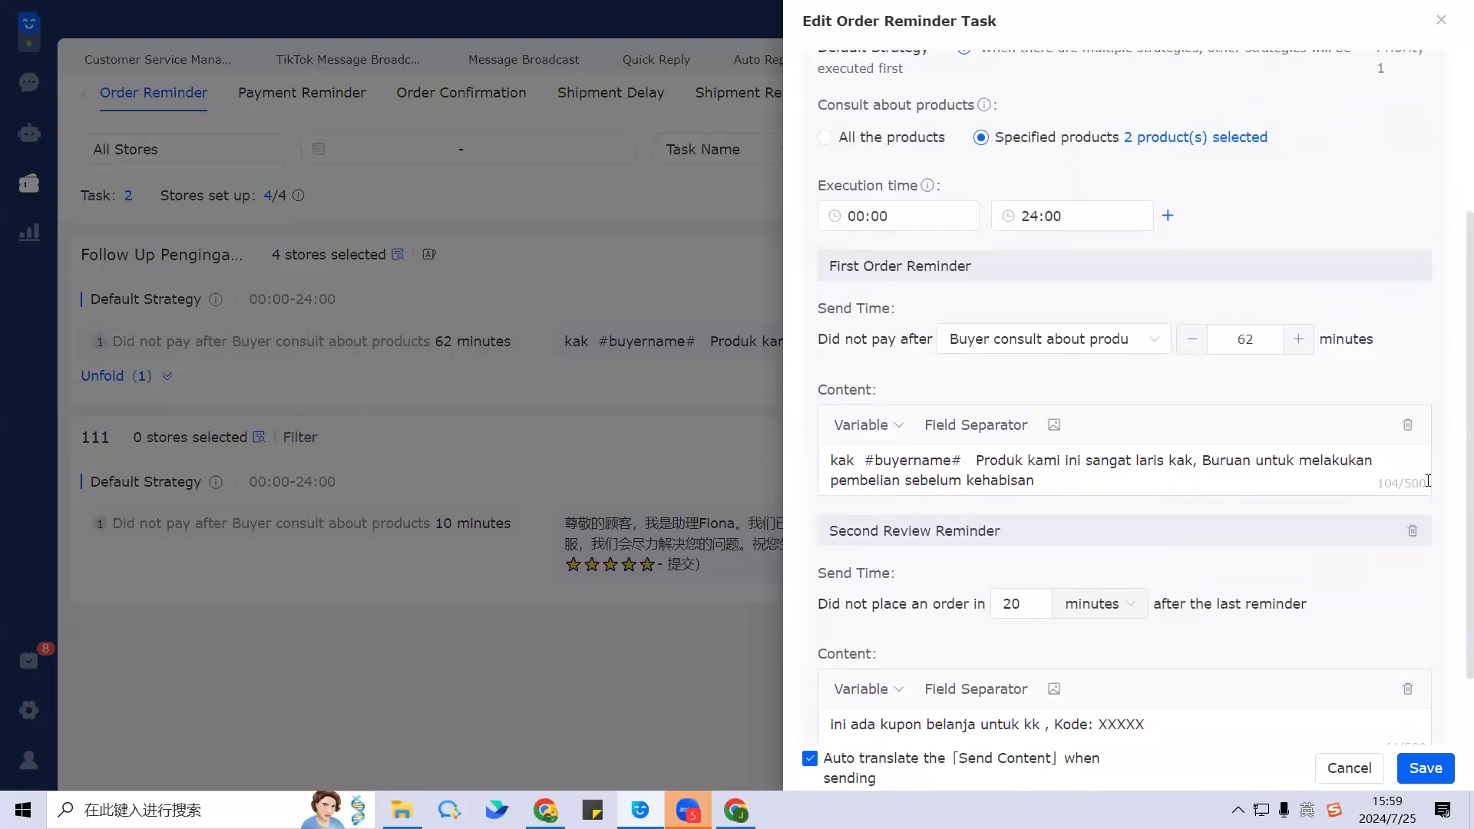
scroll(1339, 429, down, 2)
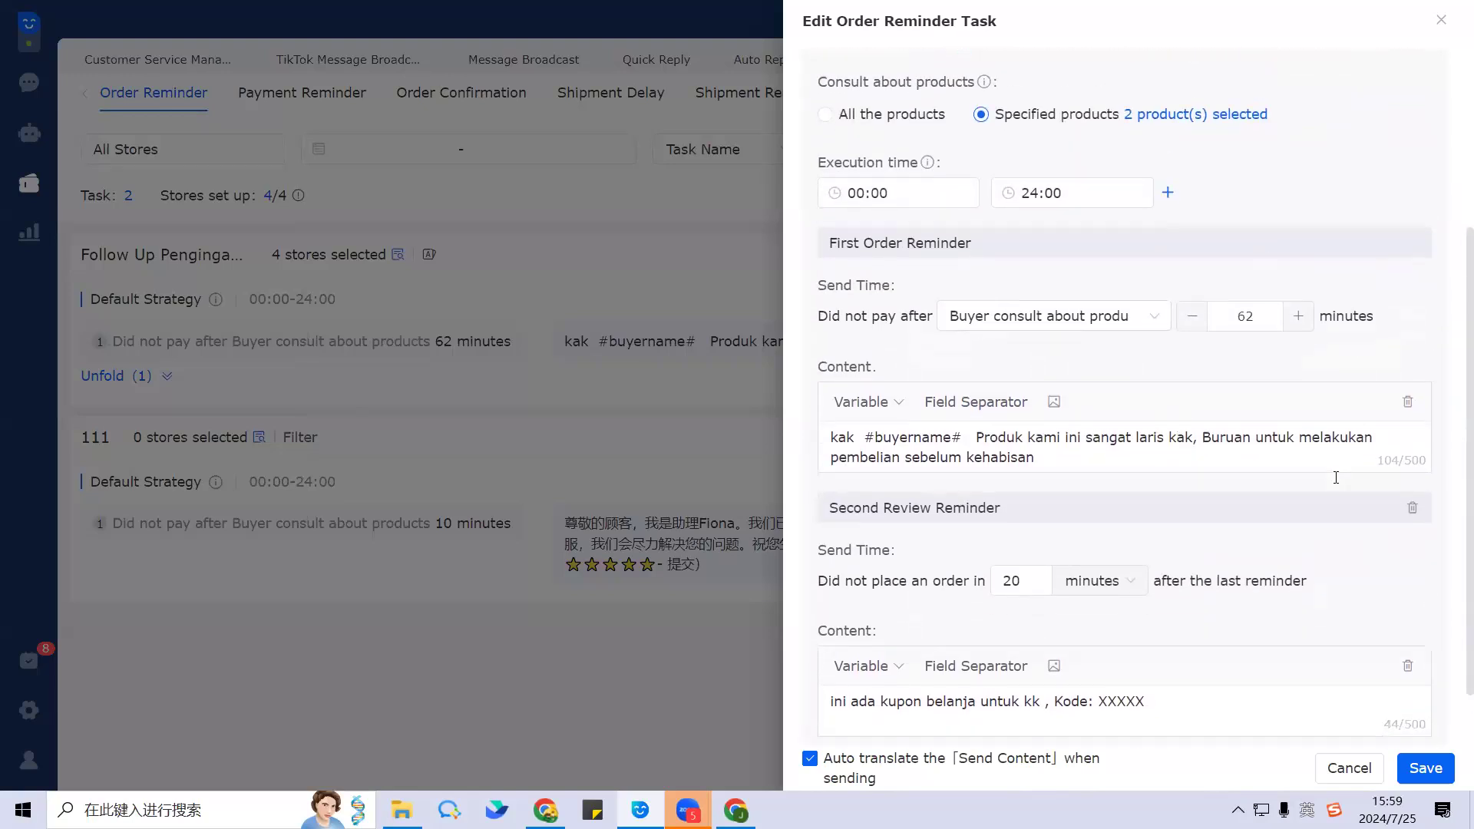
click(1149, 707)
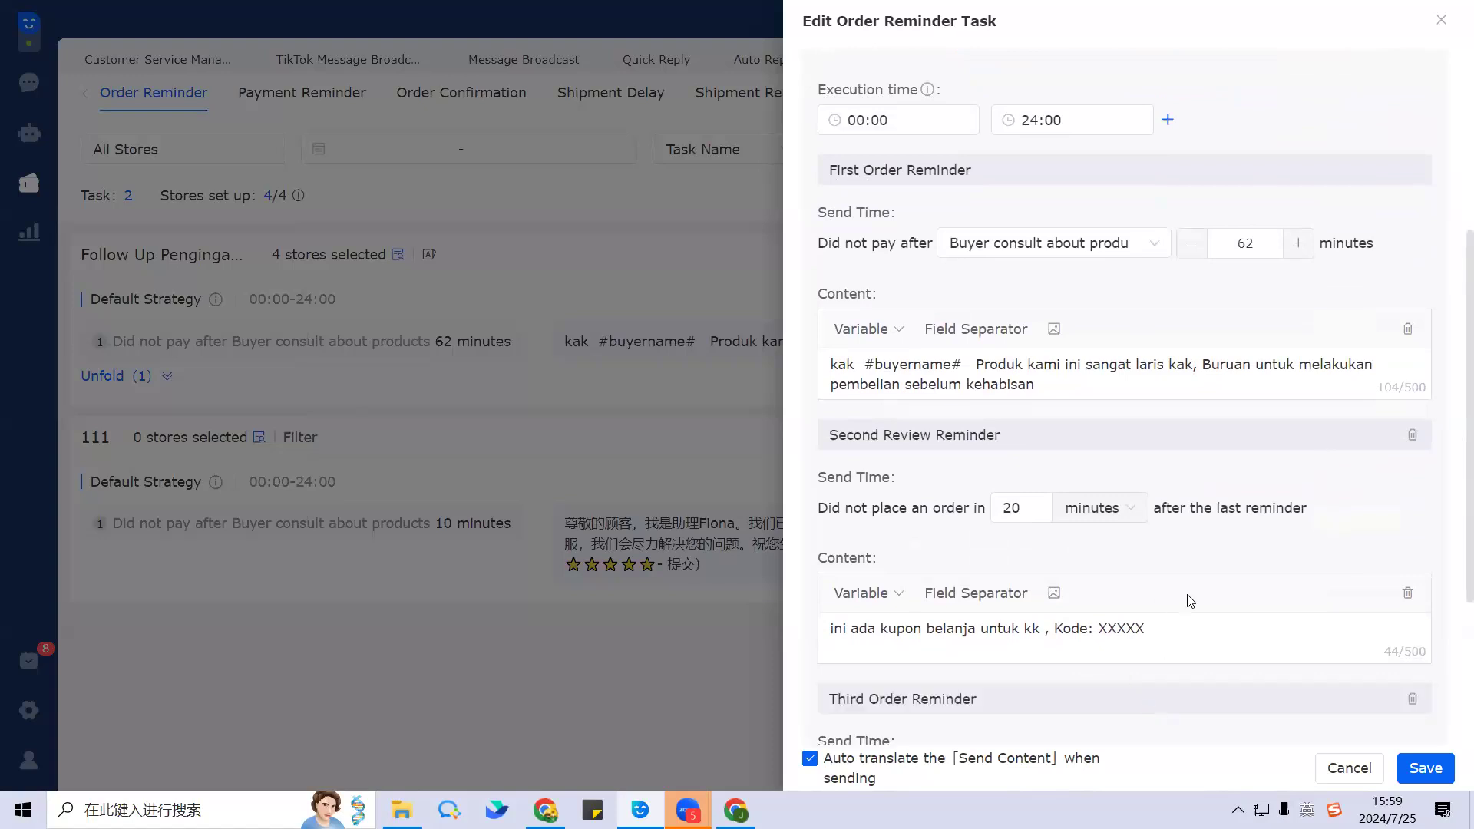
scroll(1197, 583, down, 4)
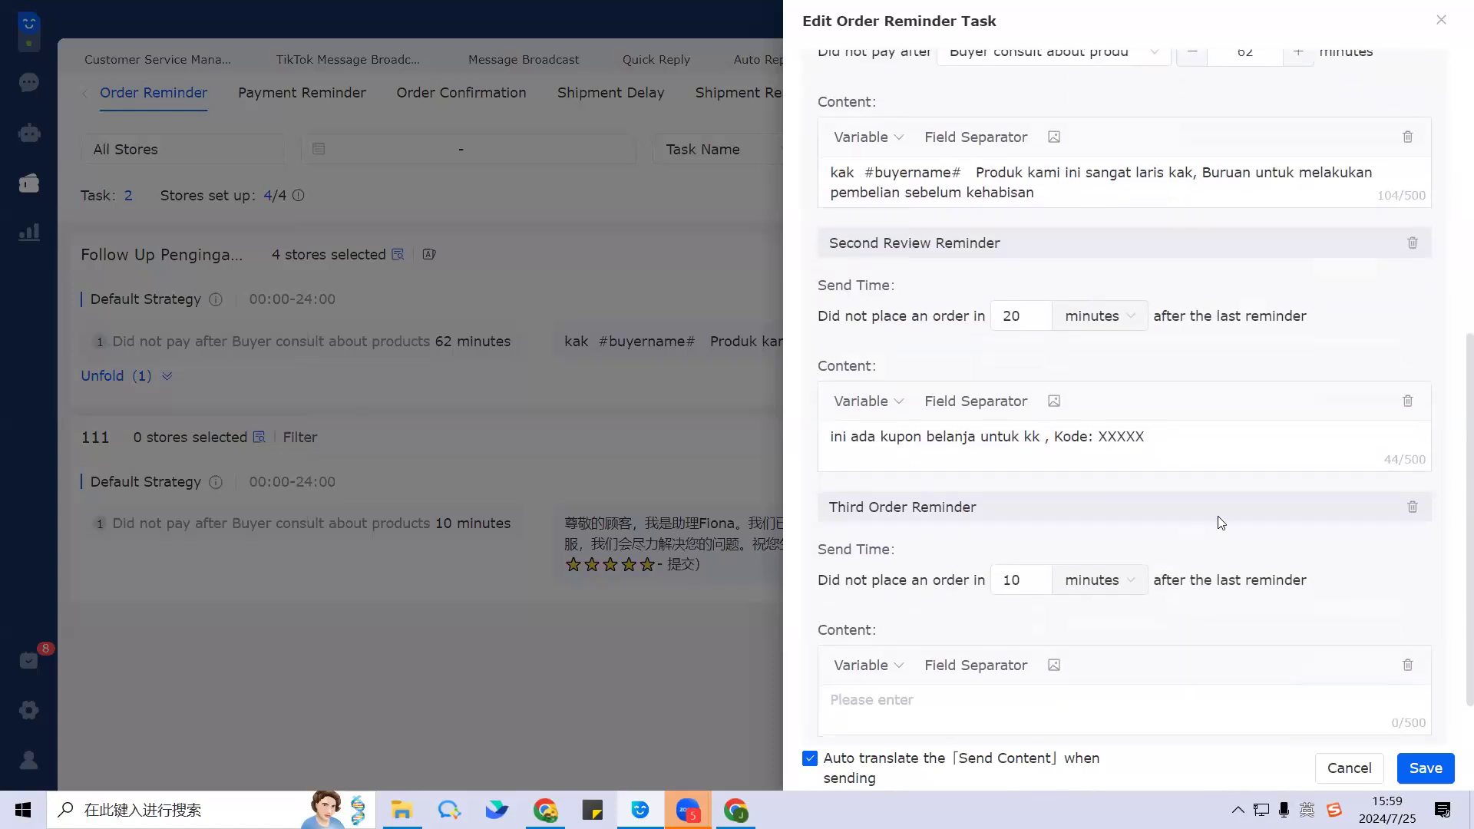
click(1413, 508)
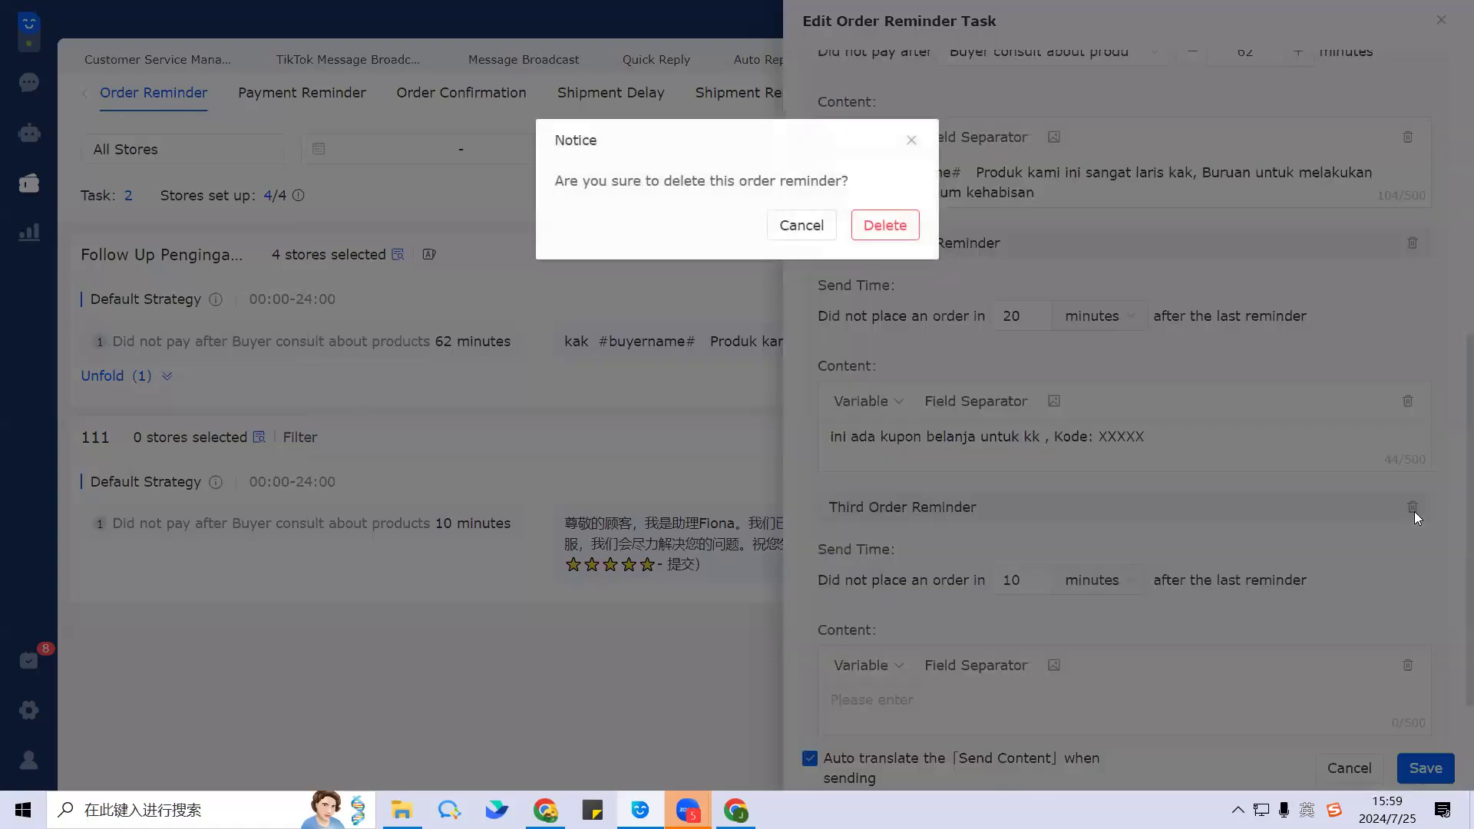
click(896, 224)
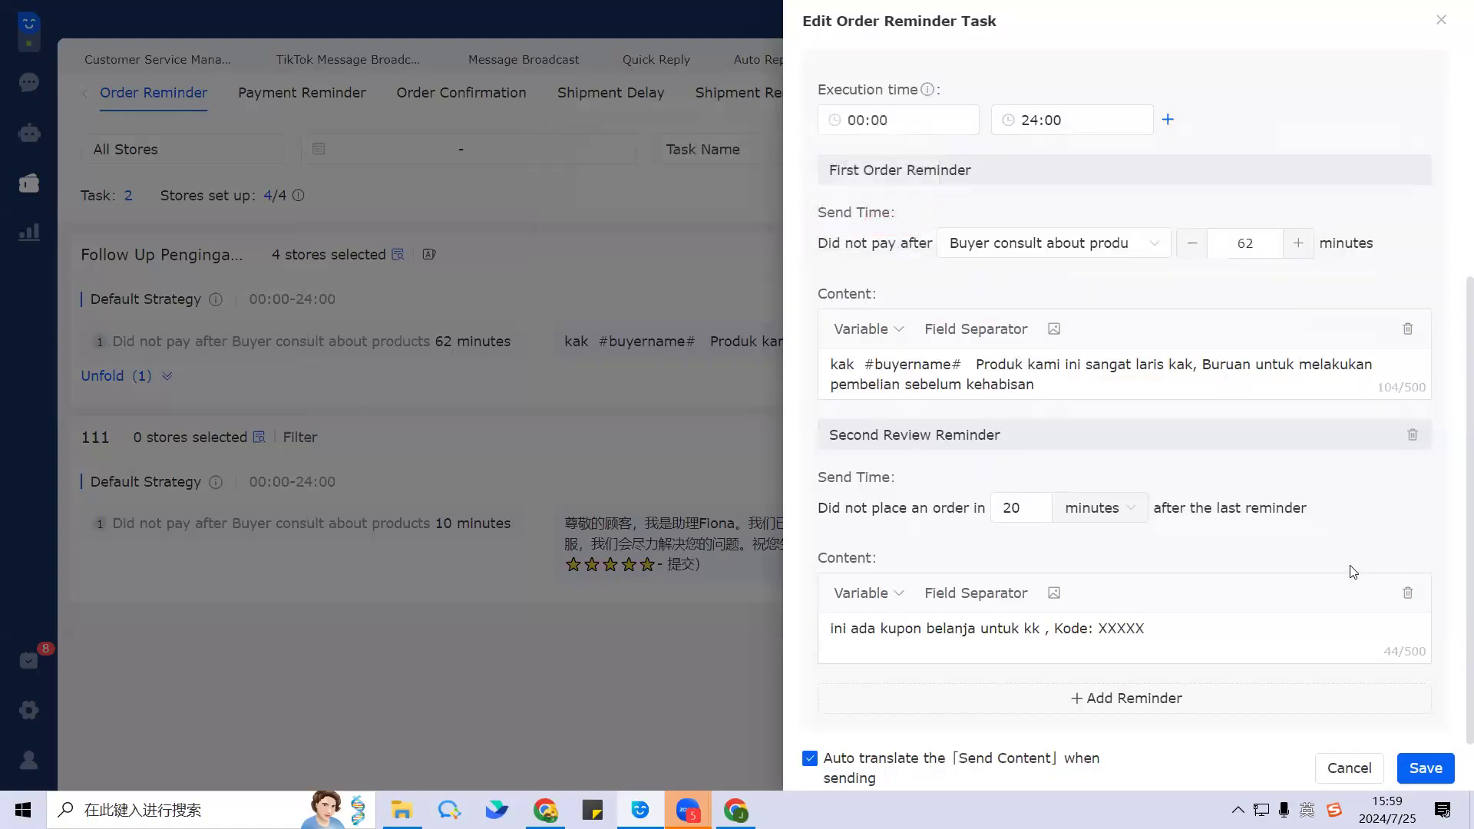
scroll(1350, 570, up, 3)
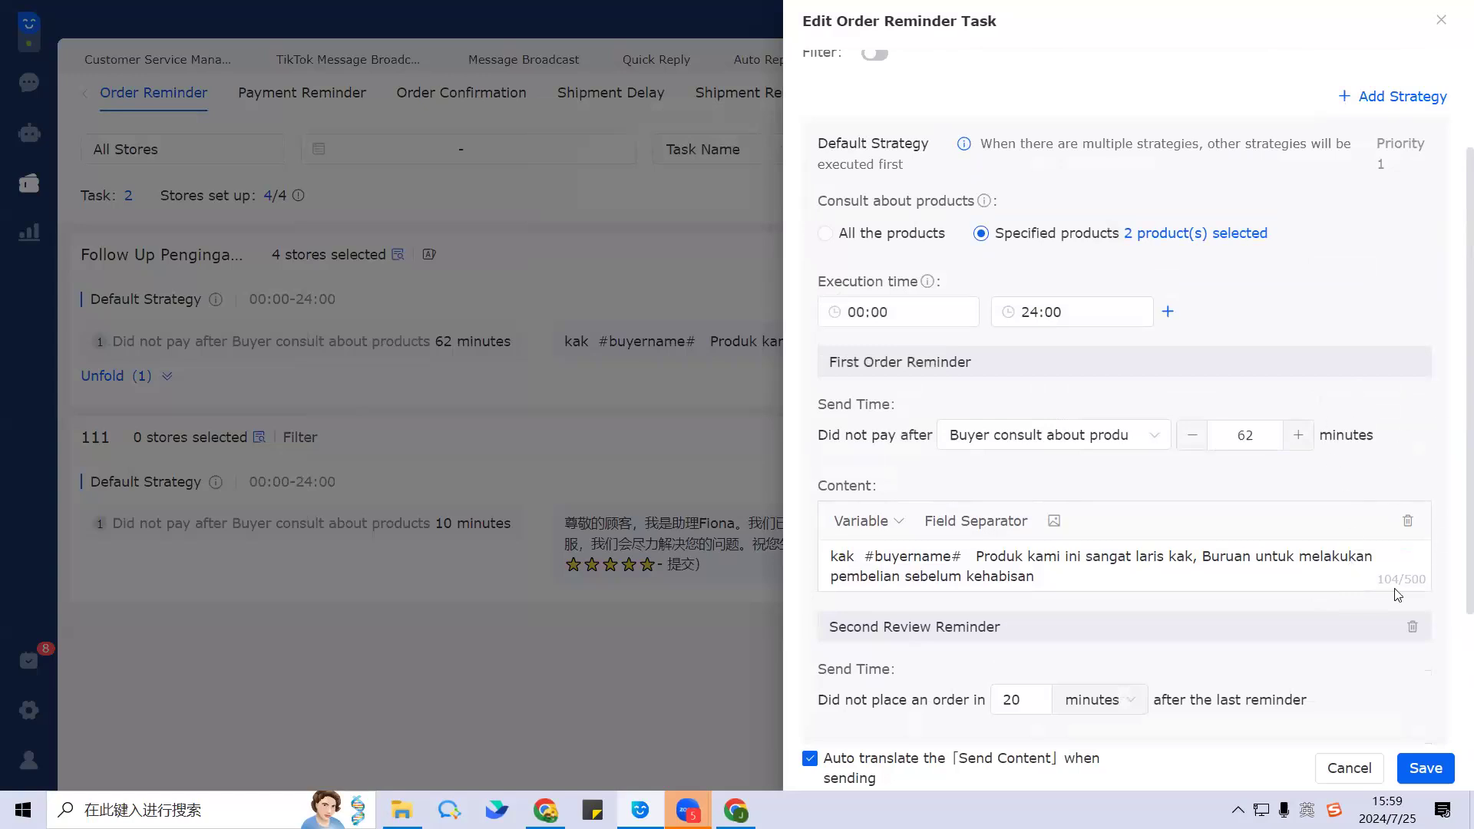
scroll(1368, 545, down, 1)
scroll(1368, 545, down, 2)
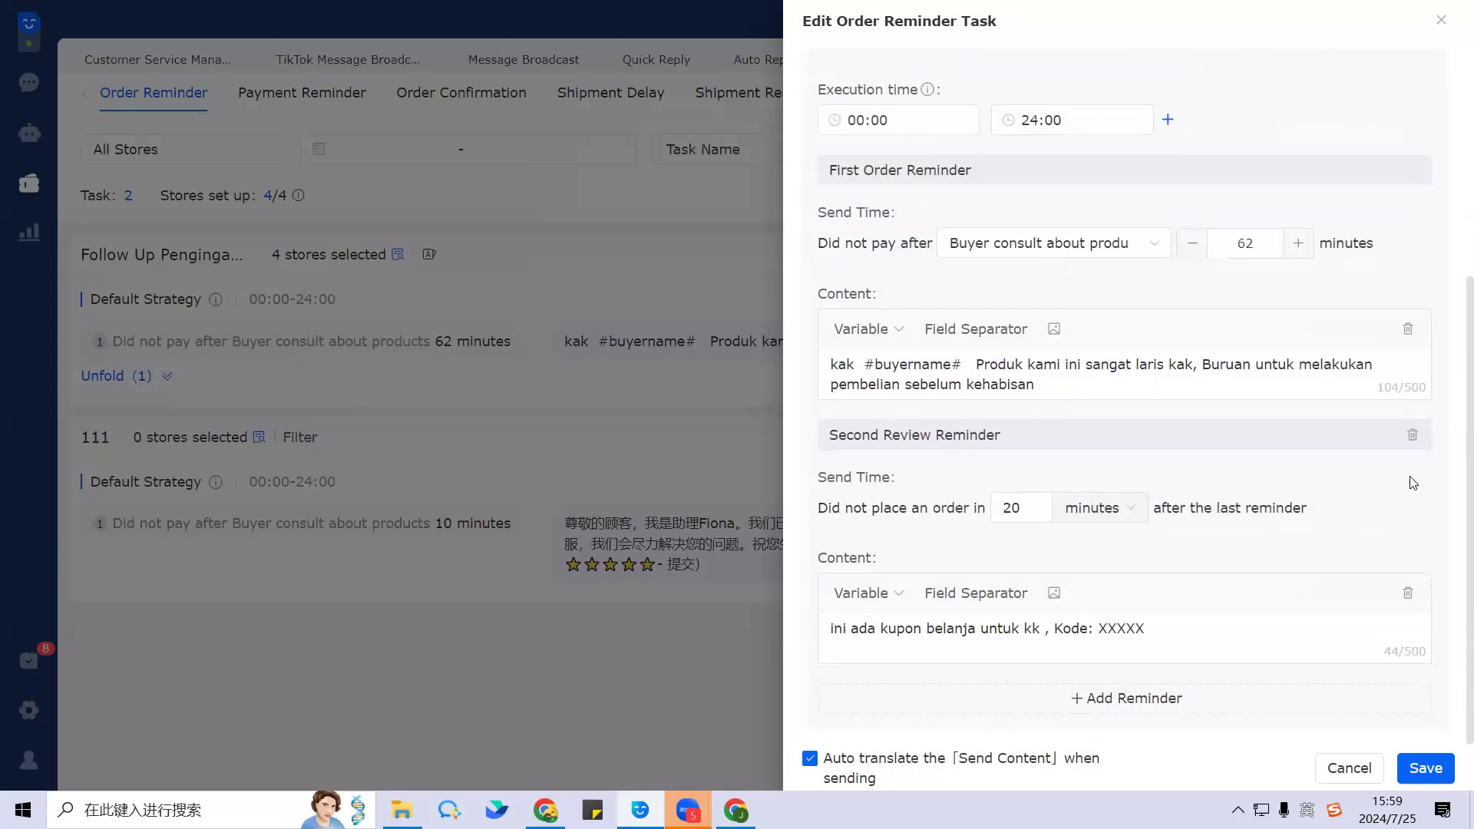
click(1410, 434)
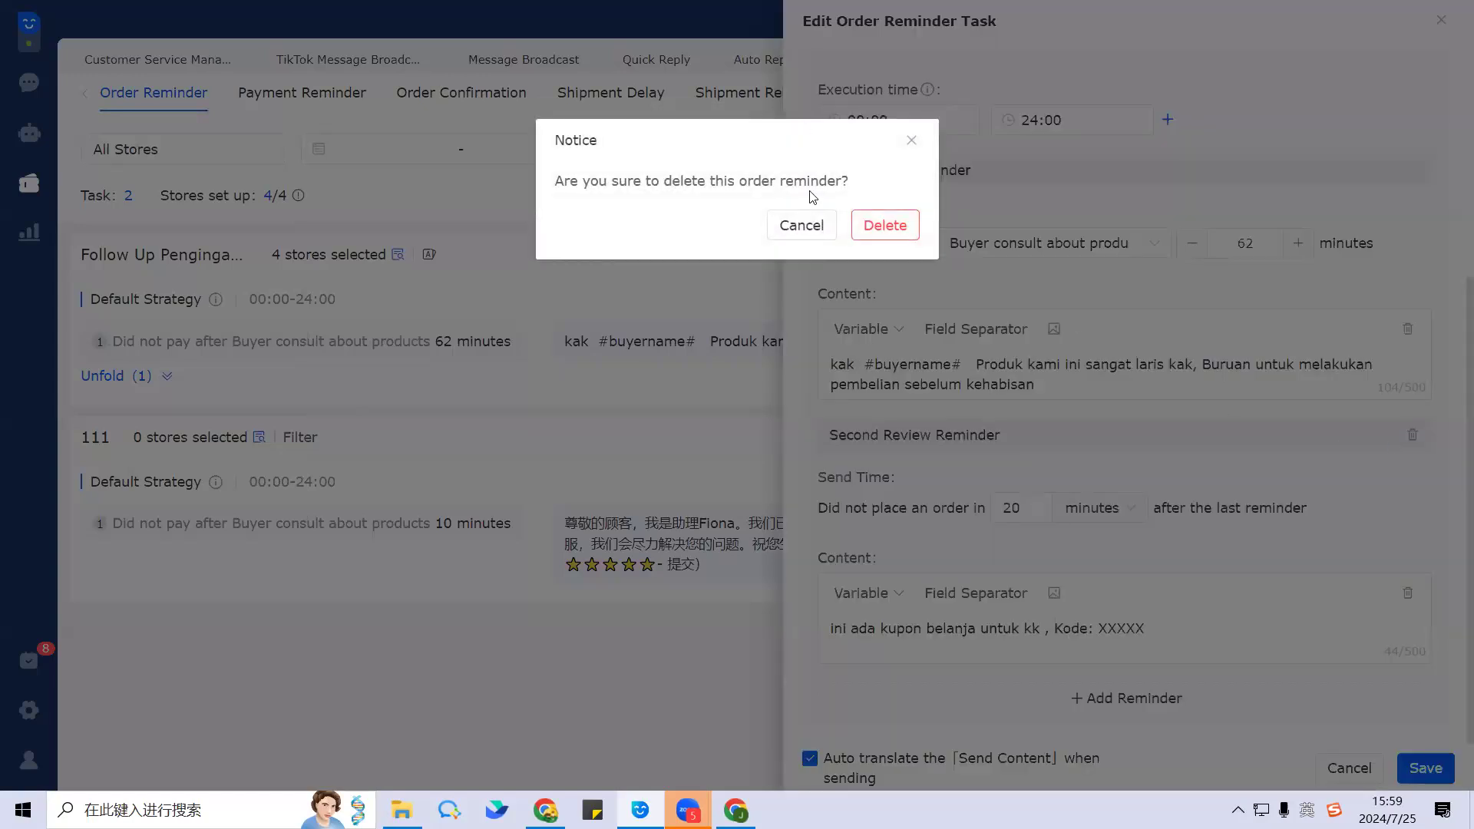
click(910, 140)
scroll(1047, 415, up, 3)
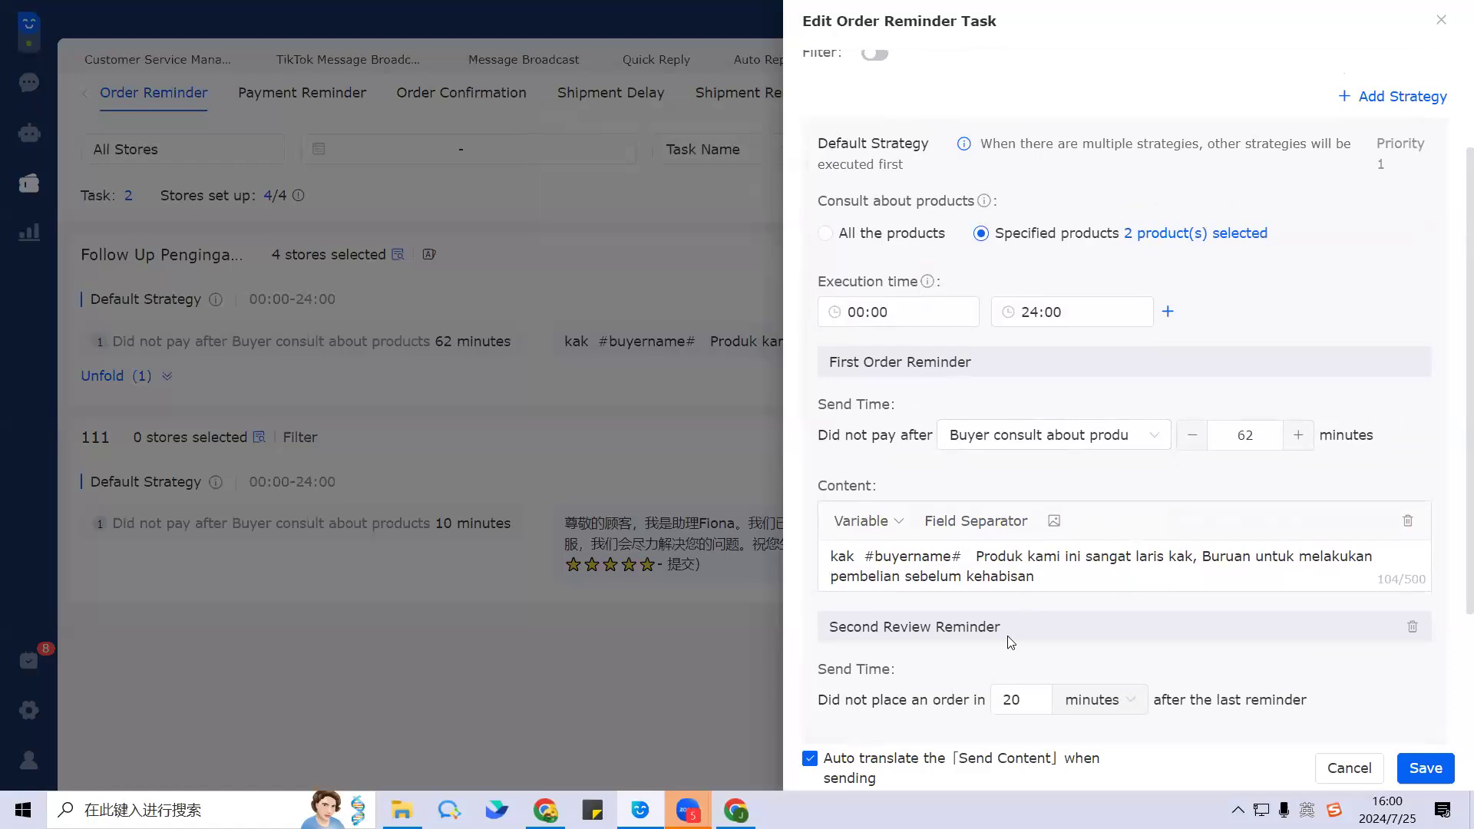
scroll(1001, 407, down, 2)
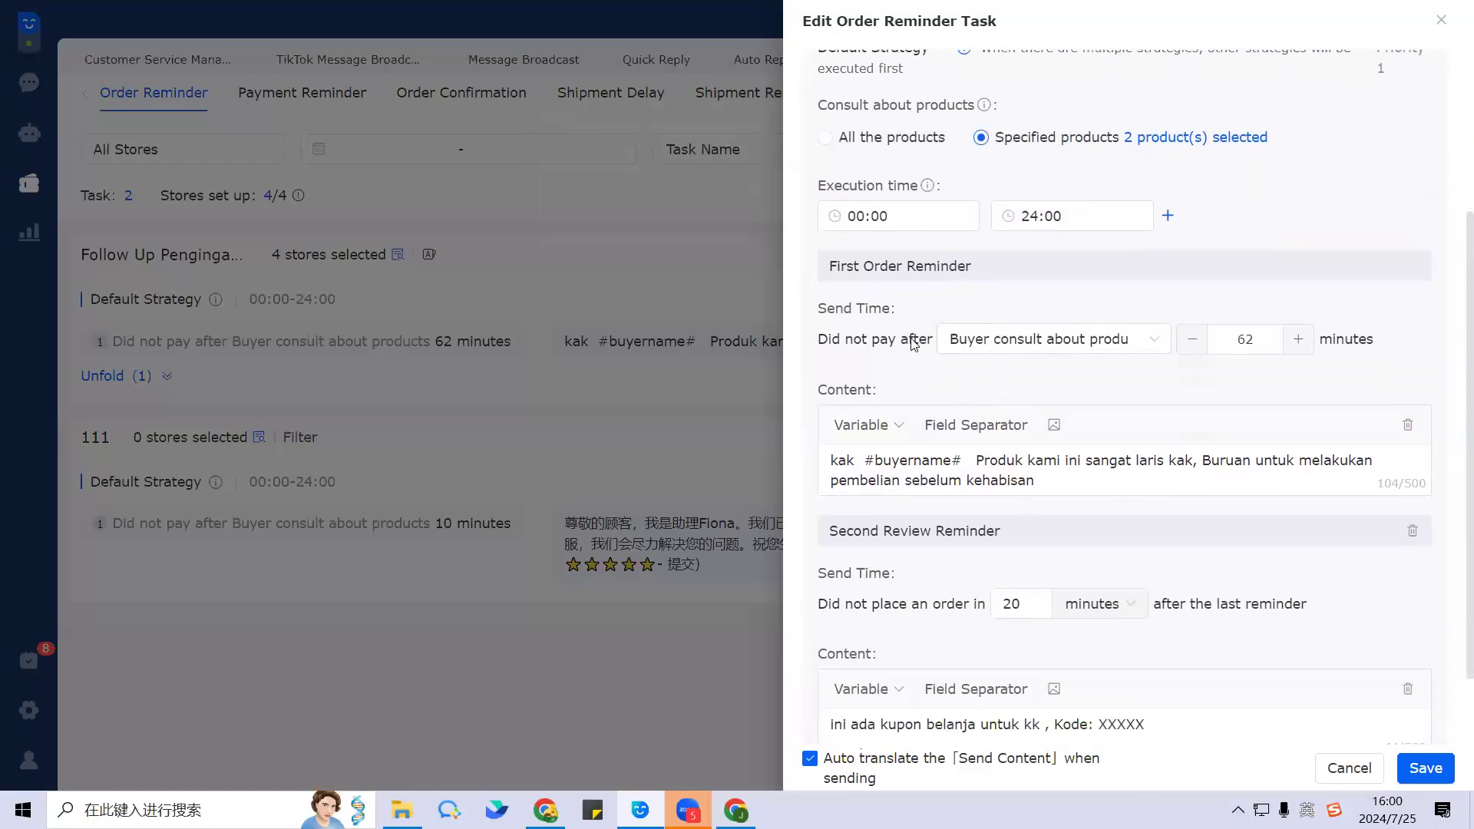
scroll(1424, 530, down, 2)
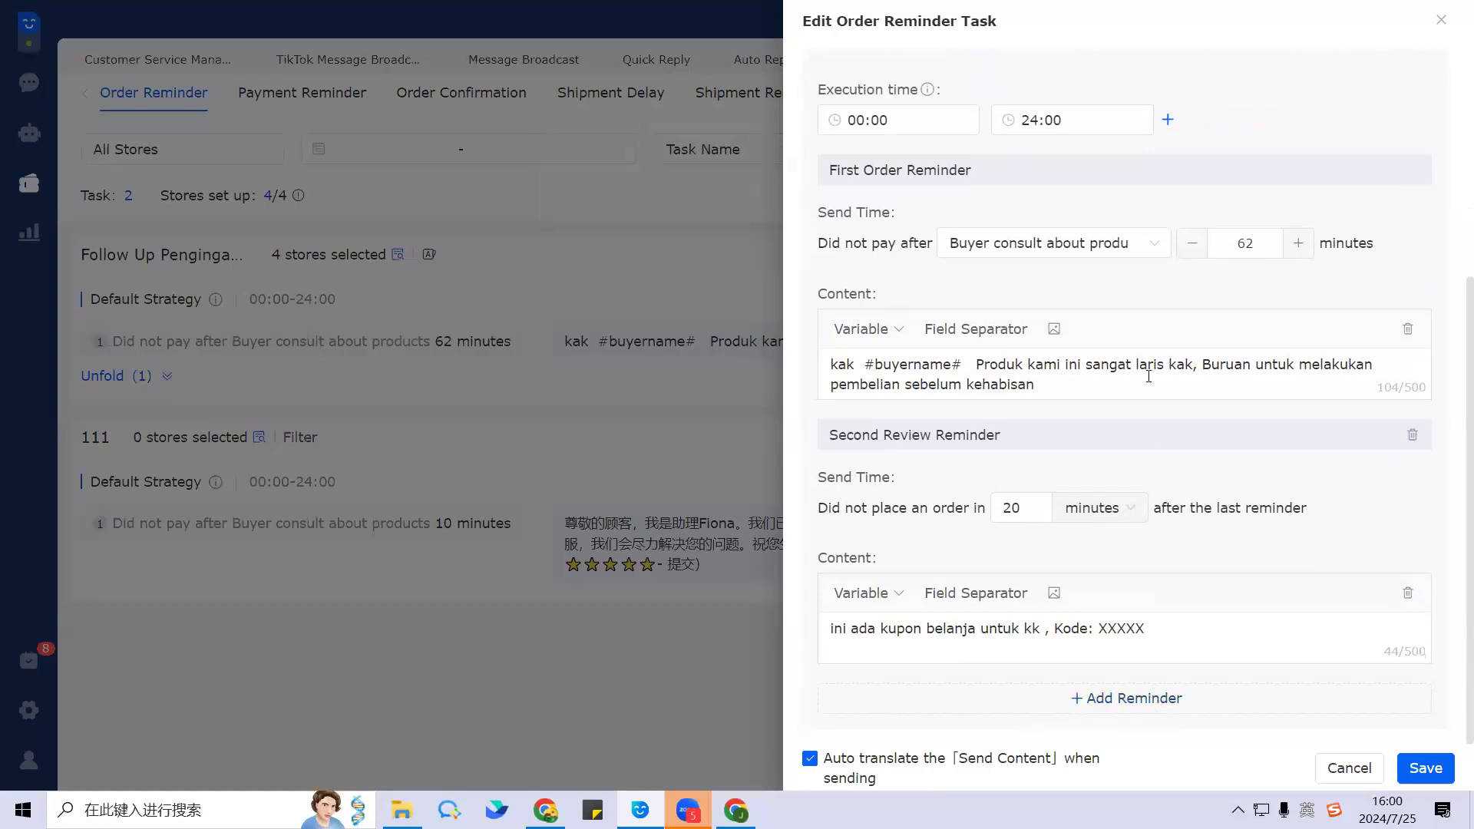
scroll(1120, 330, up, 2)
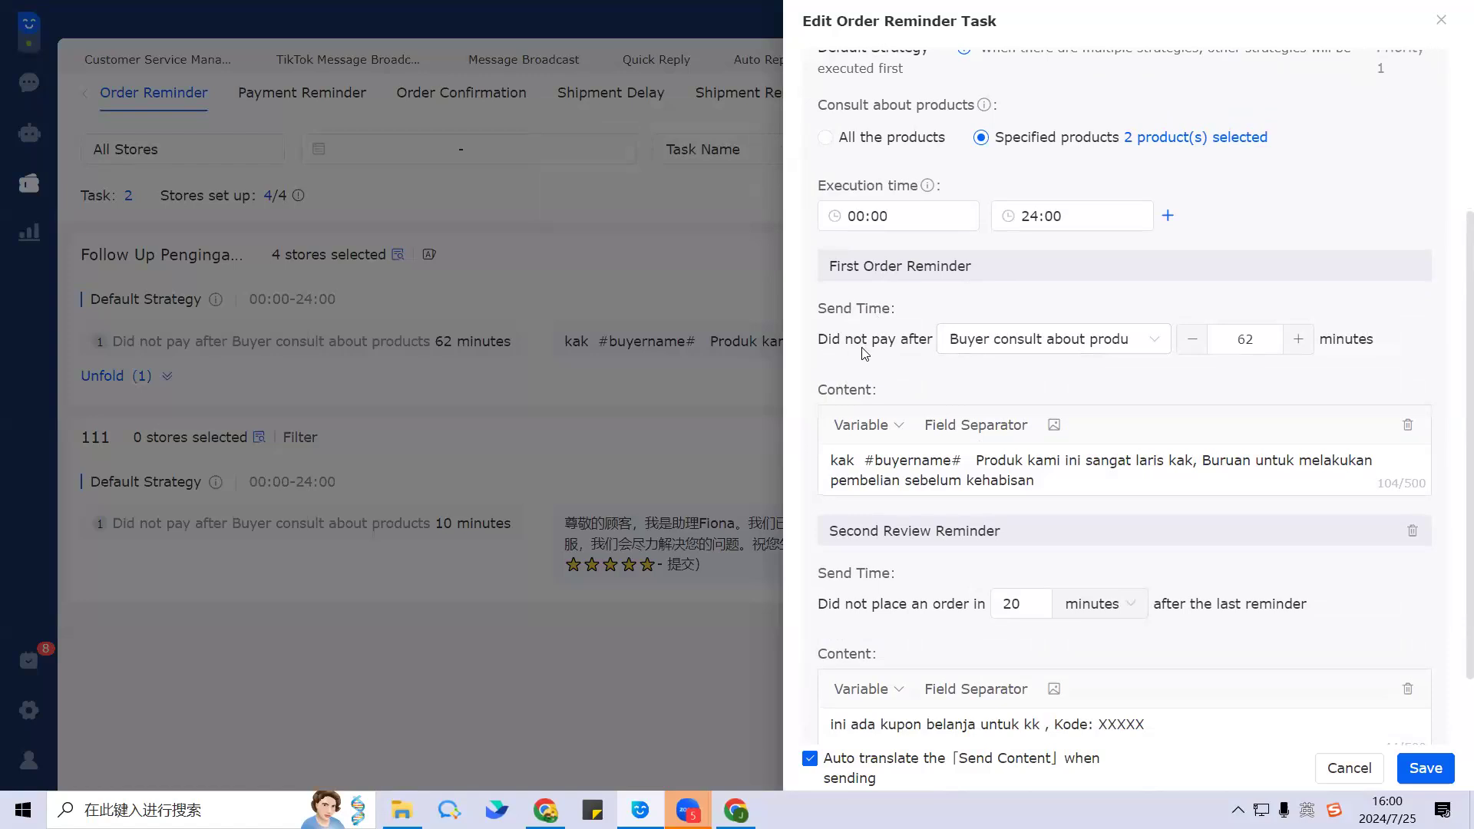
Step: Change the first reminder's delay from 62 to 30 minutes
click(1050, 340)
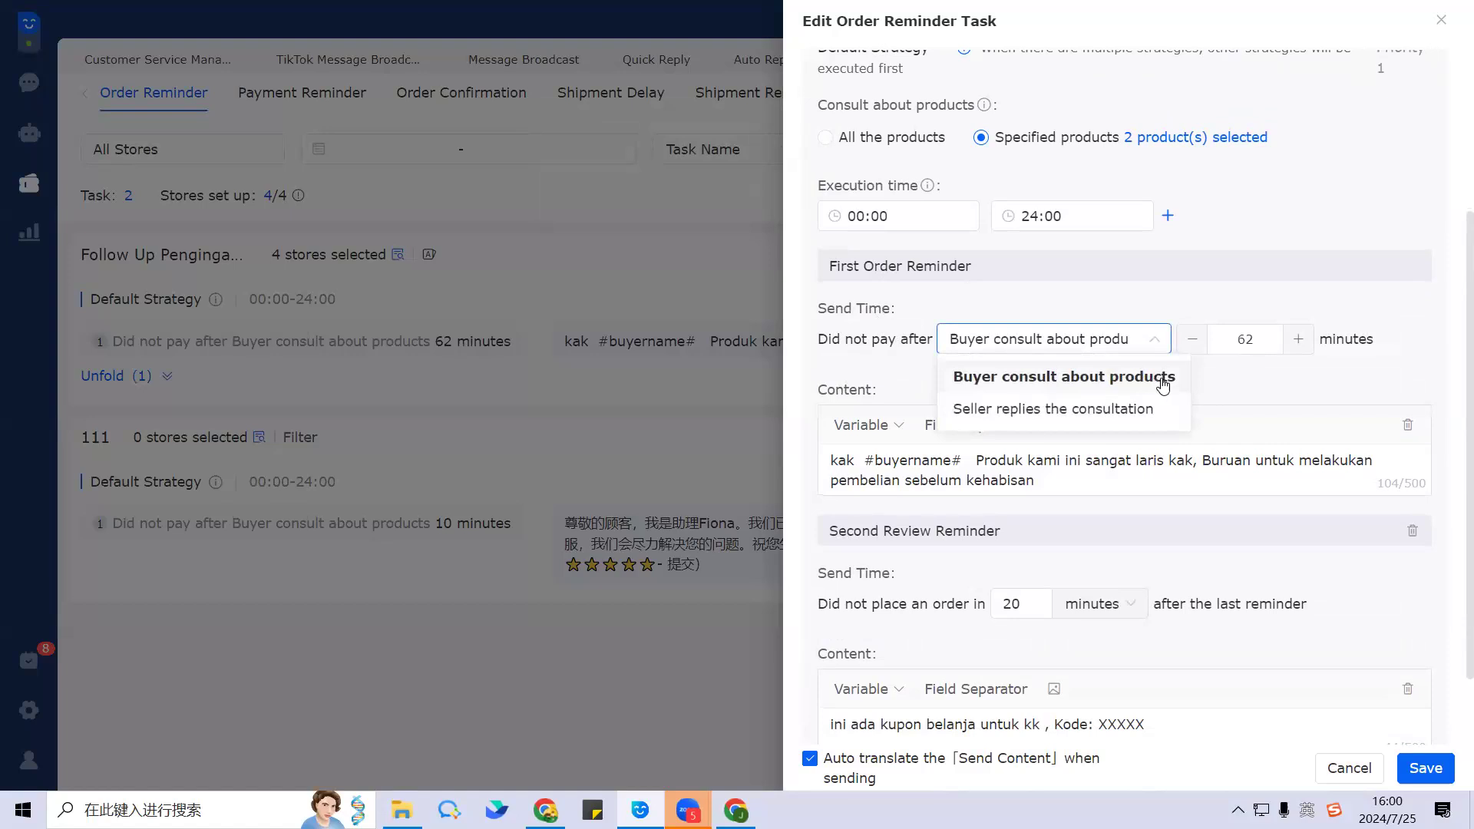
drag(1264, 342, 1237, 364)
text(30)
click(1248, 396)
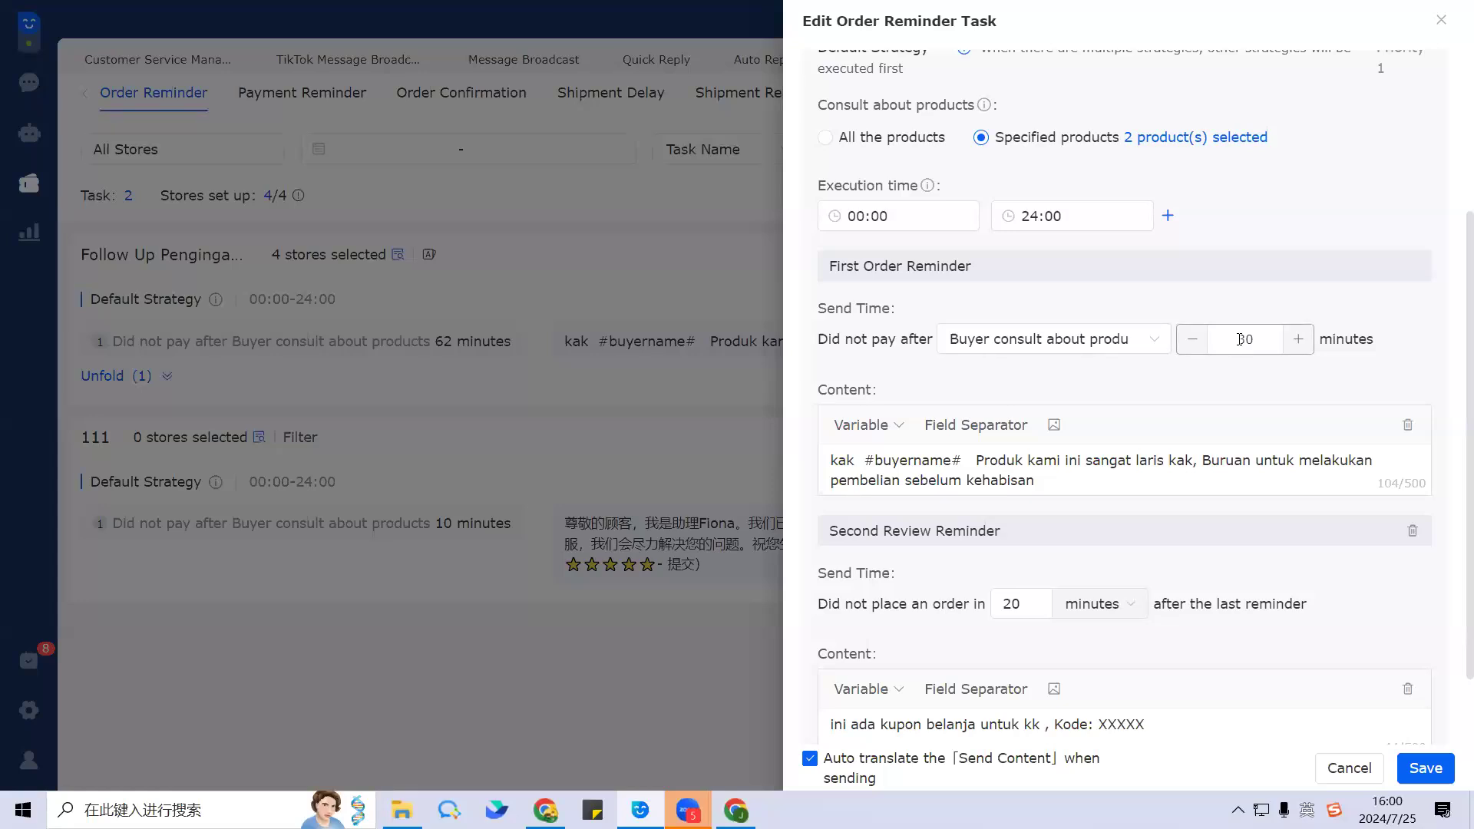
Step: Replace the first reminder message with 'the product is very useful,and now is on big sale,......' plus the Buyer Name variable
drag(1044, 482, 820, 471)
key(BackSpace)
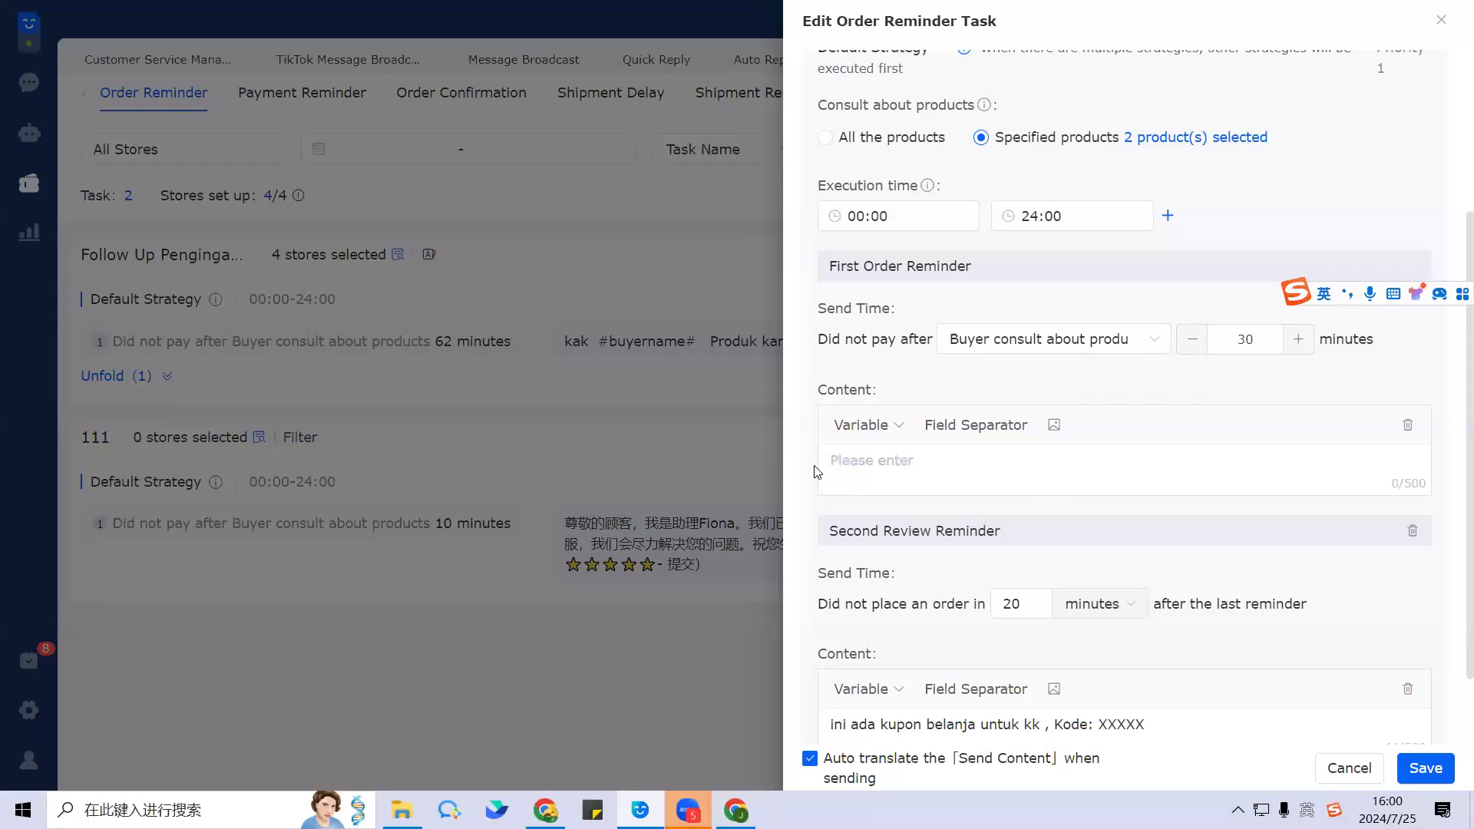
text(the product is very useful)
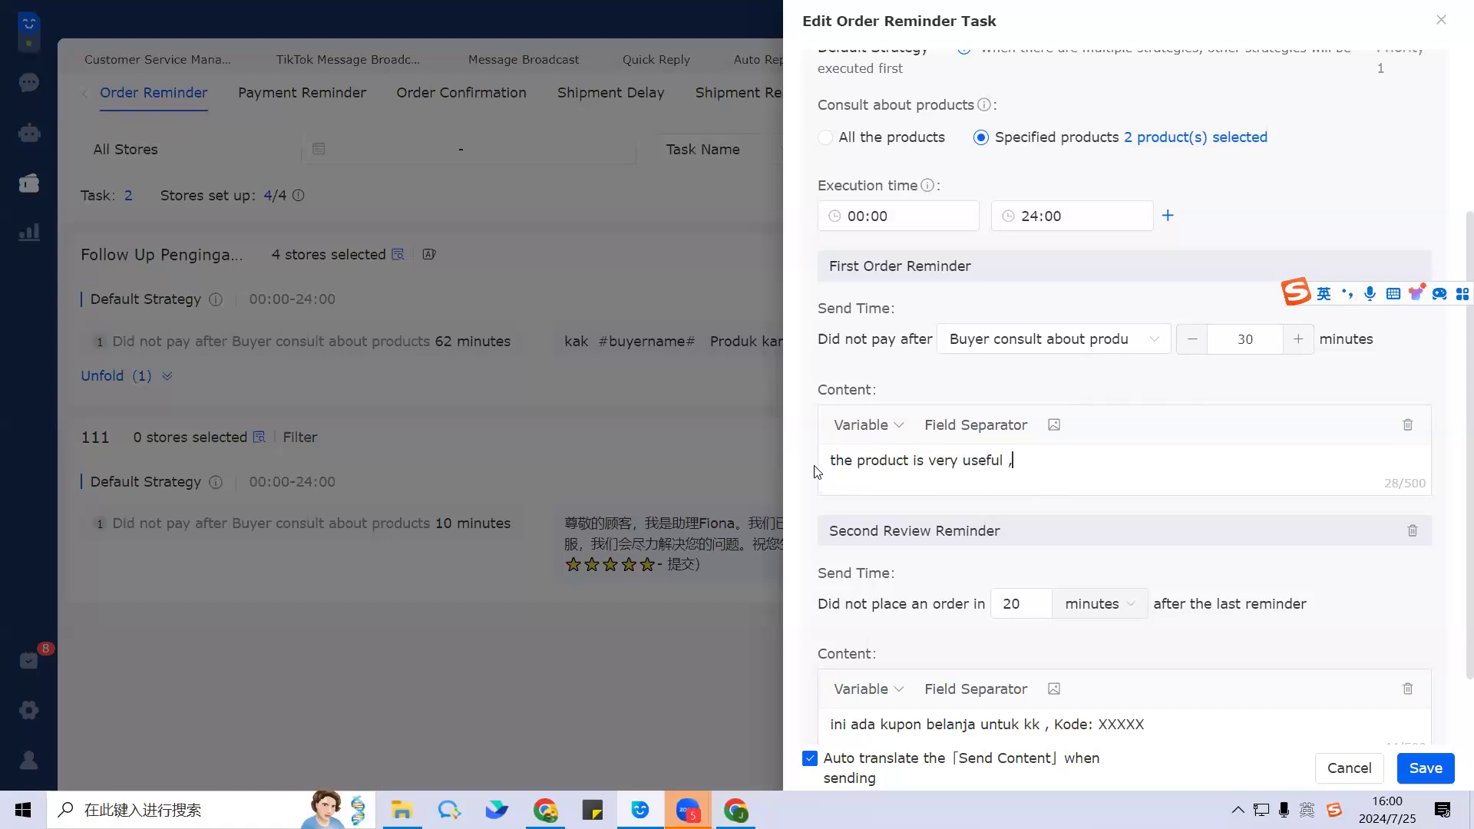
text(,and now is on big sale)
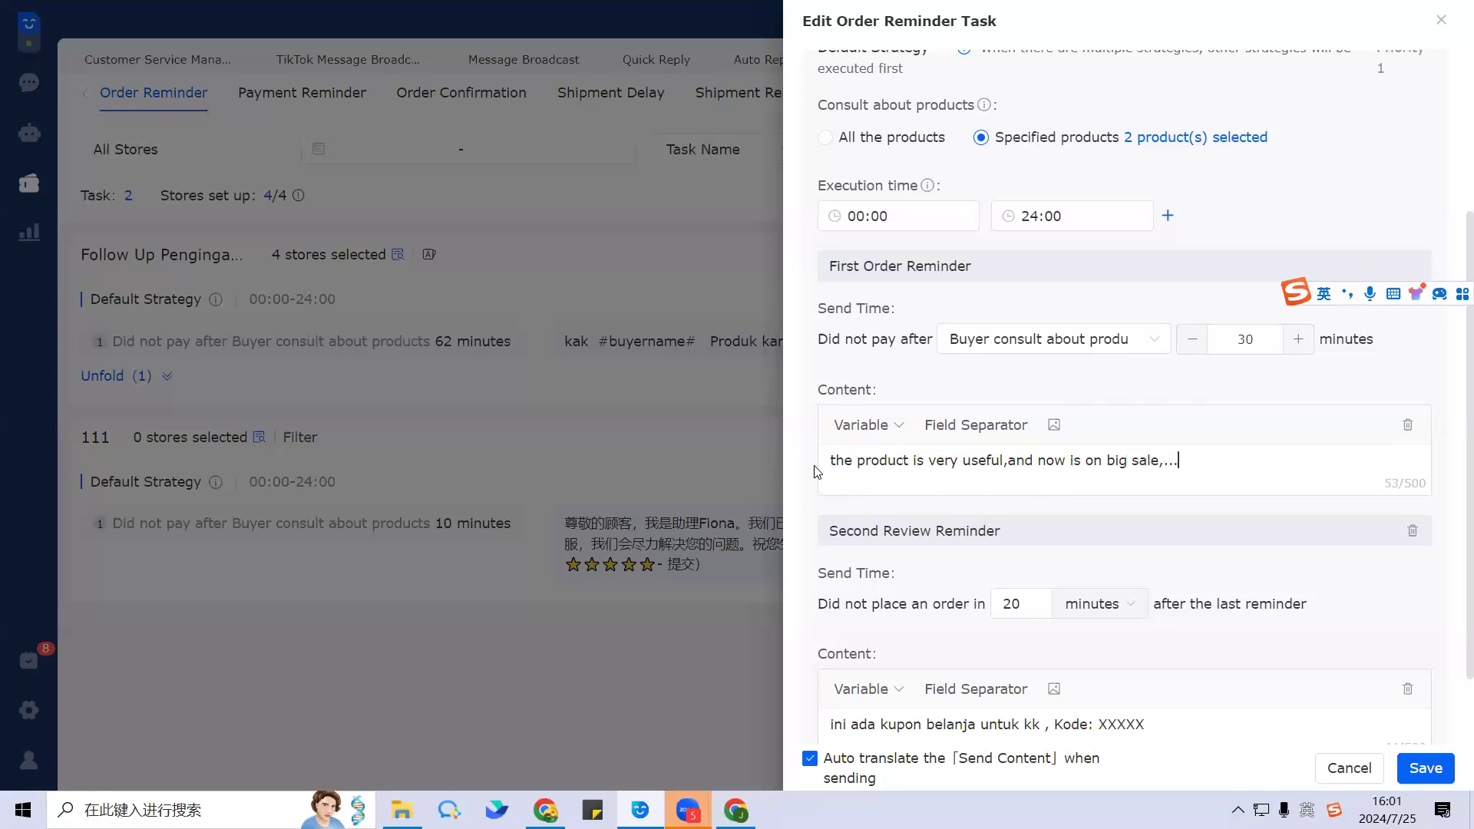
text(,......)
click(874, 421)
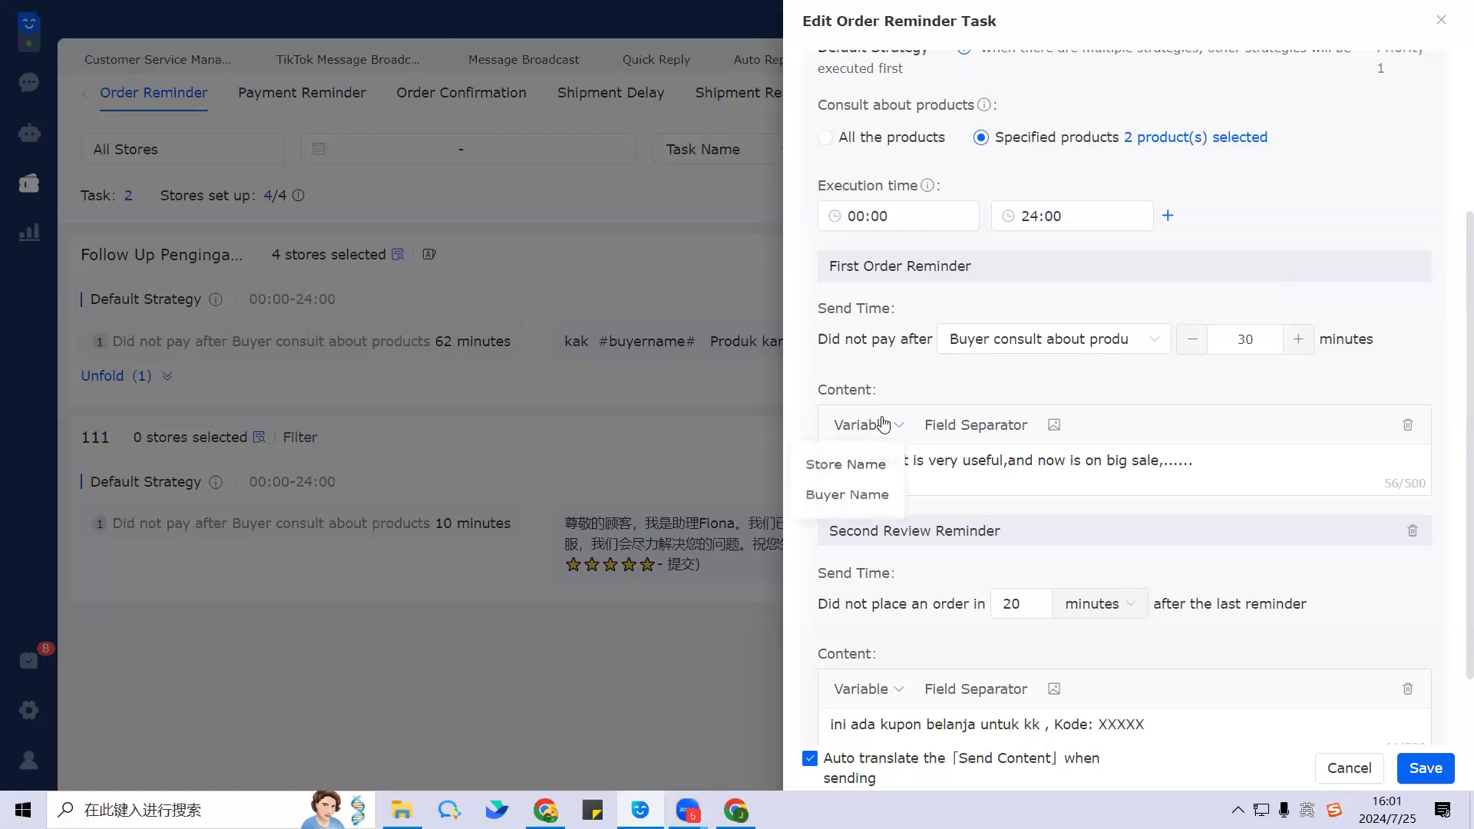
click(856, 500)
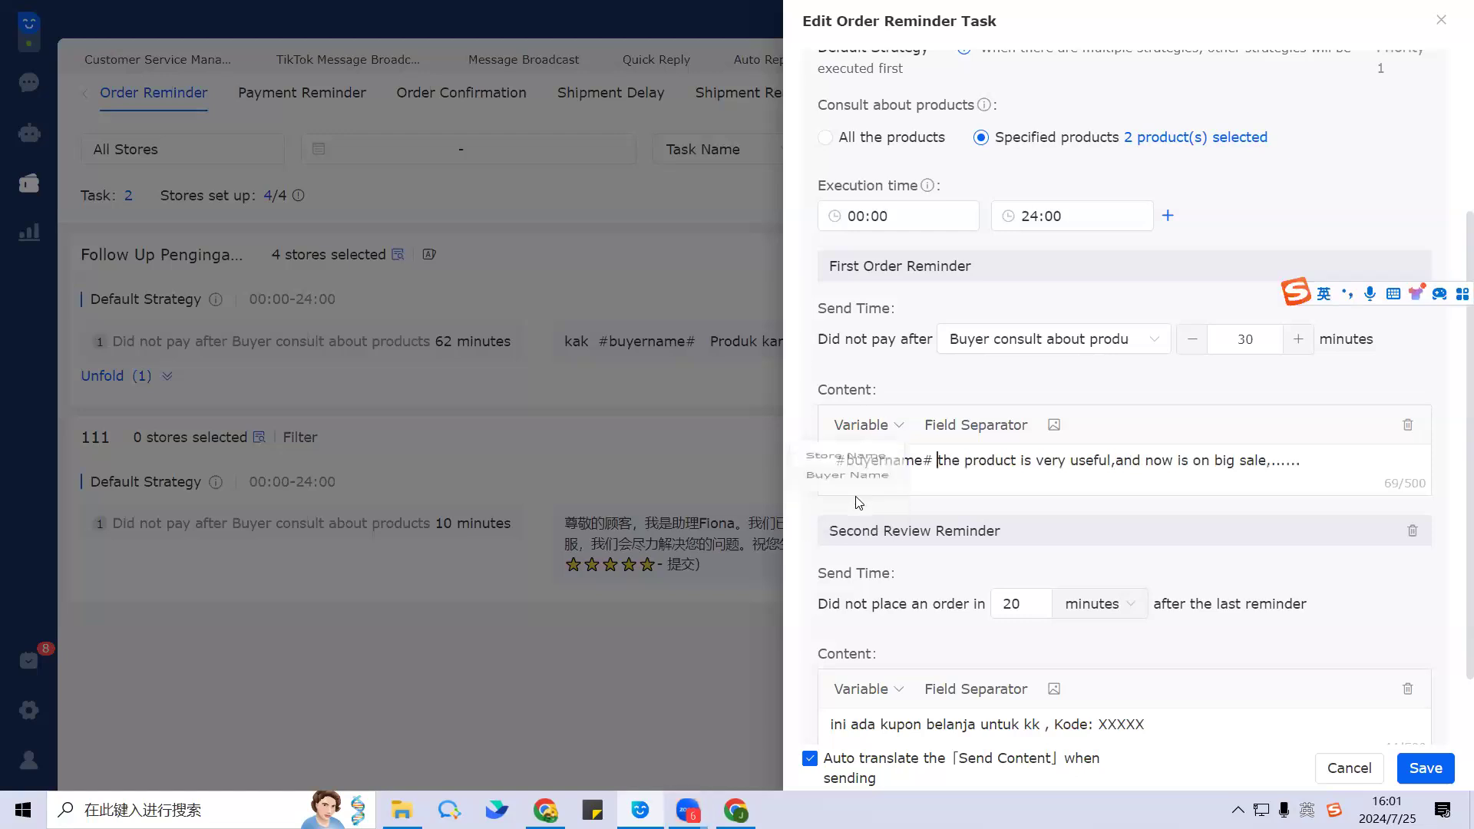
click(1054, 426)
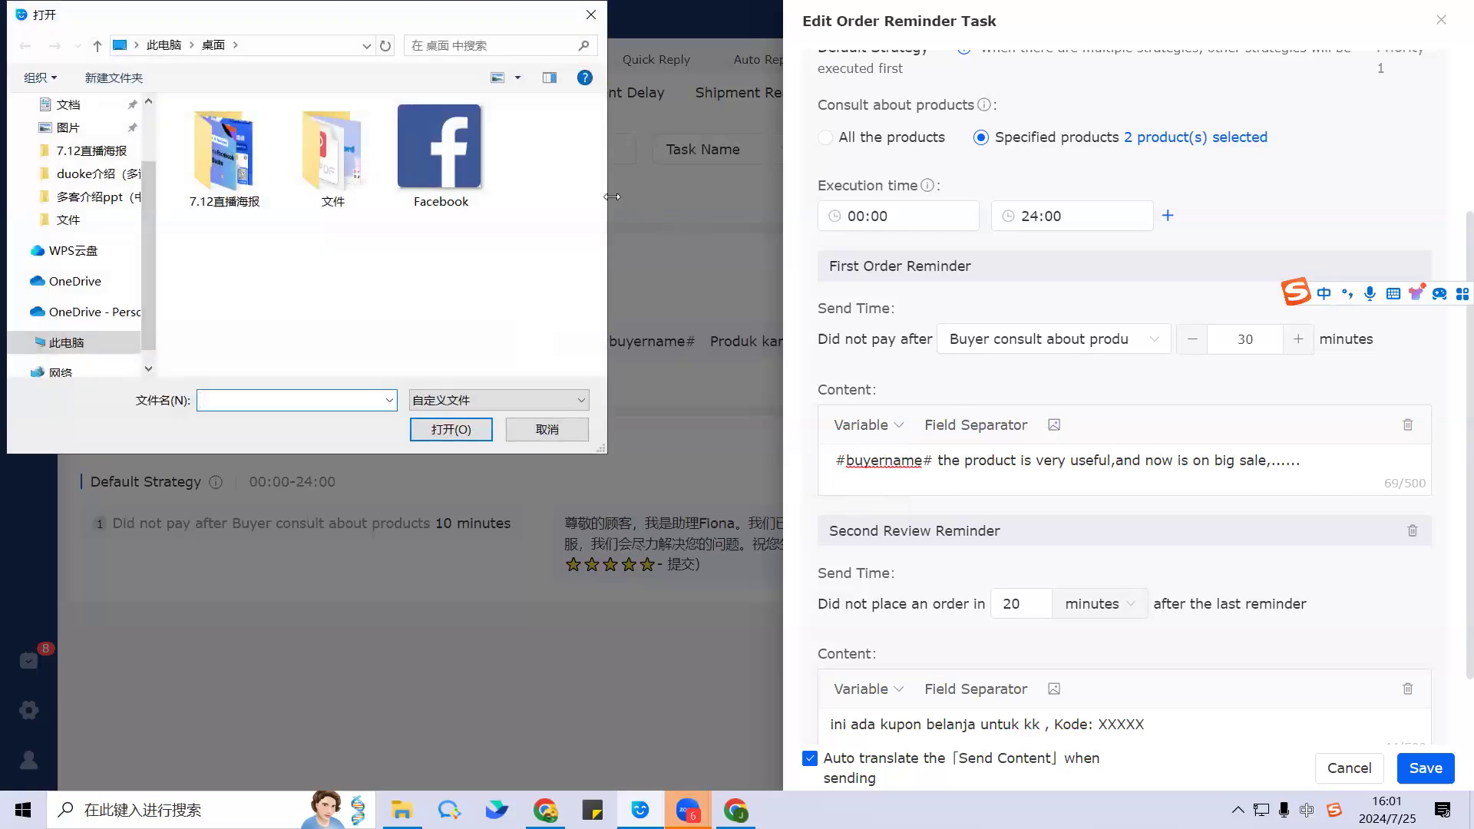
click(441, 153)
click(450, 429)
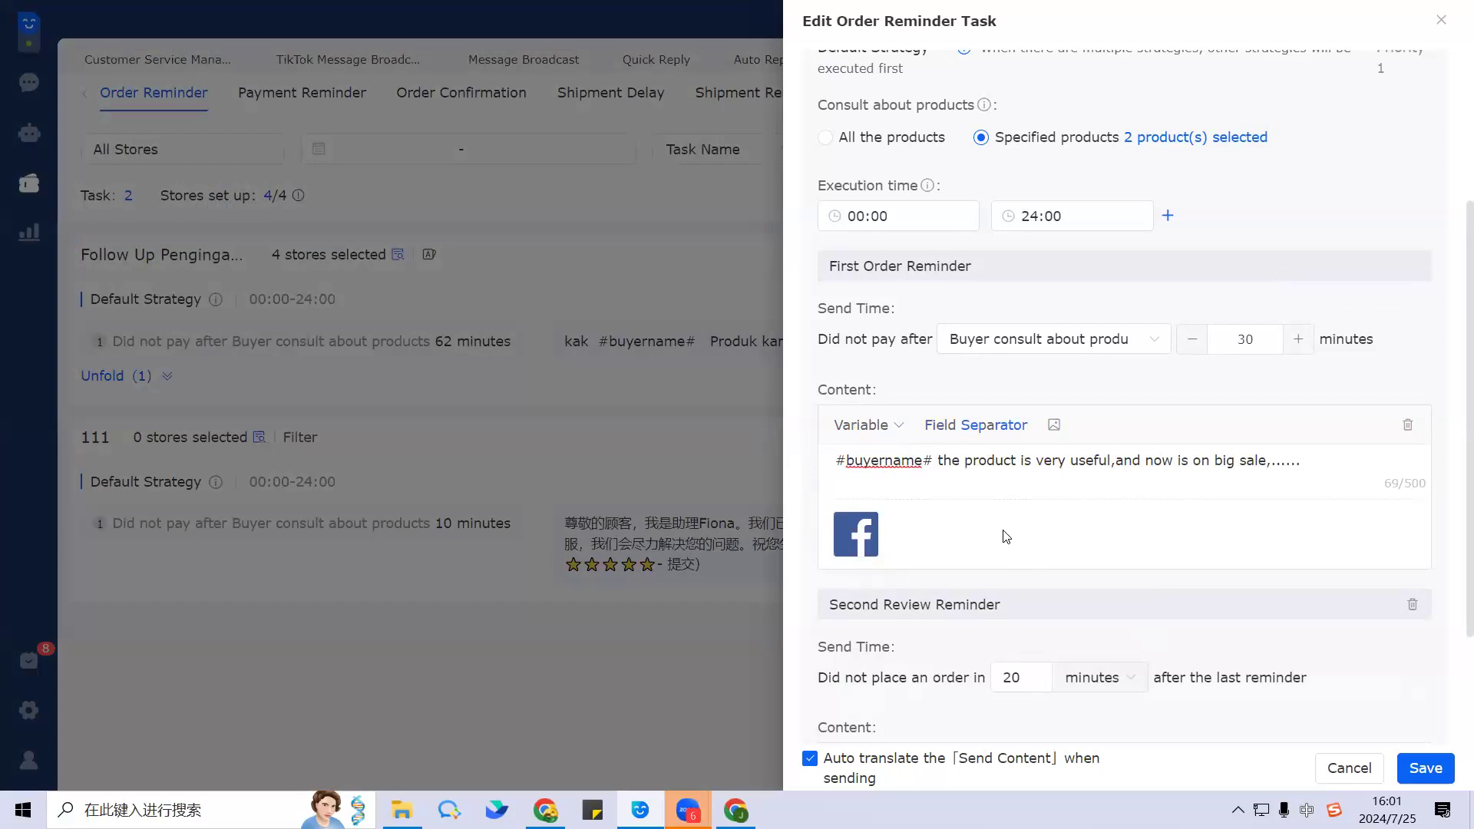
drag(822, 332, 1375, 343)
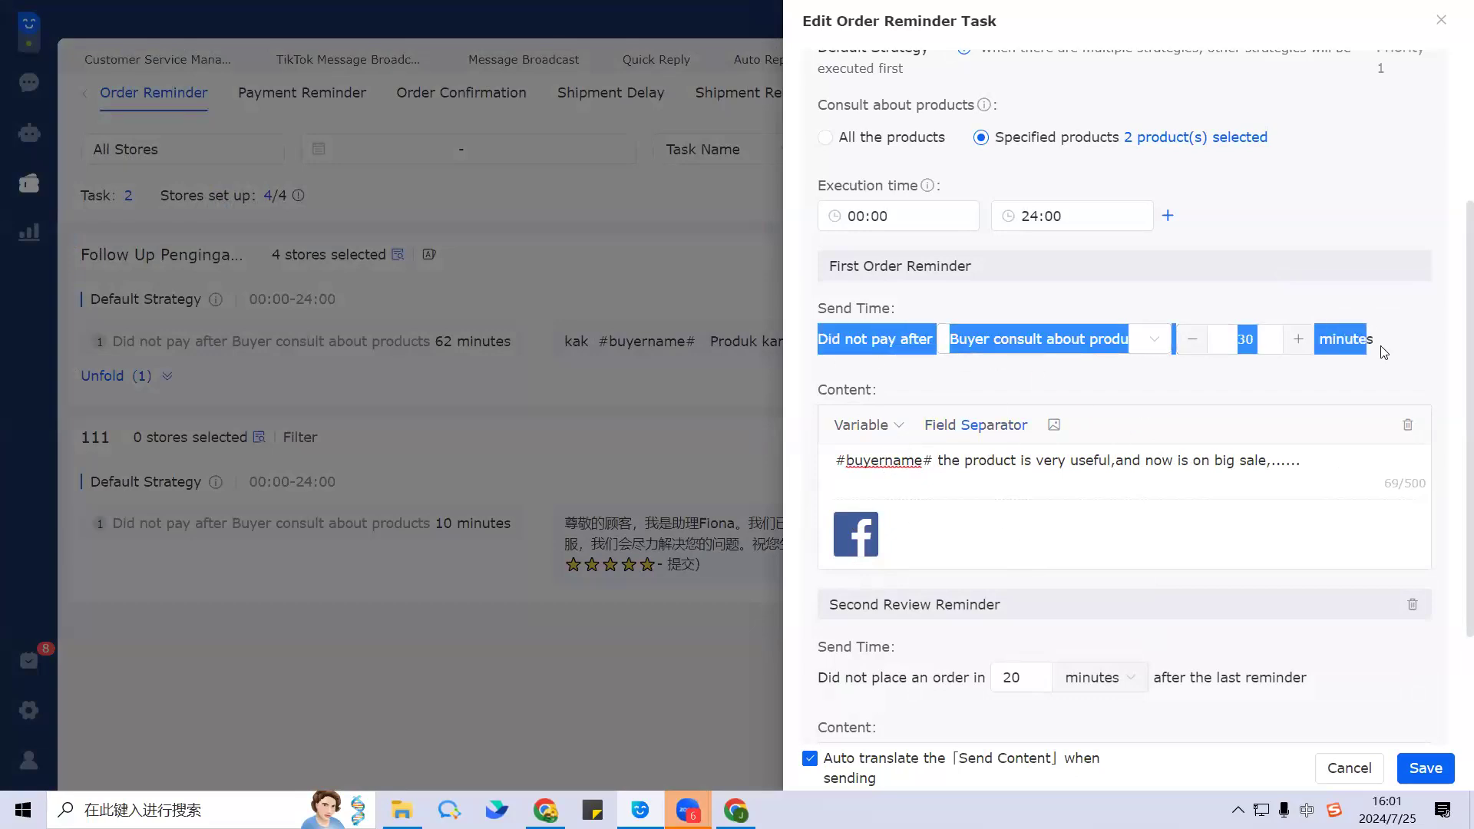
click(839, 378)
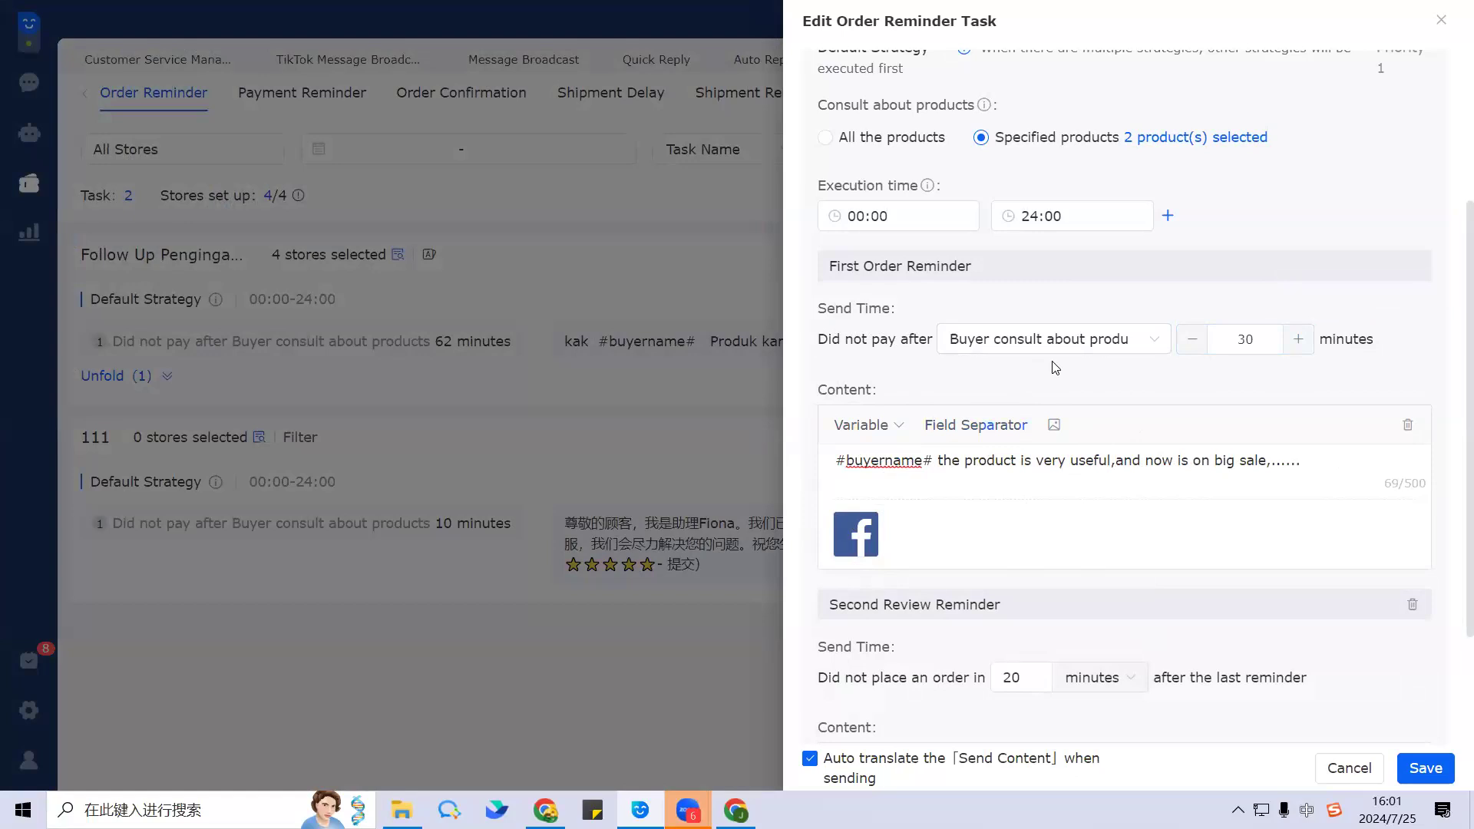
scroll(1055, 368, down, 1)
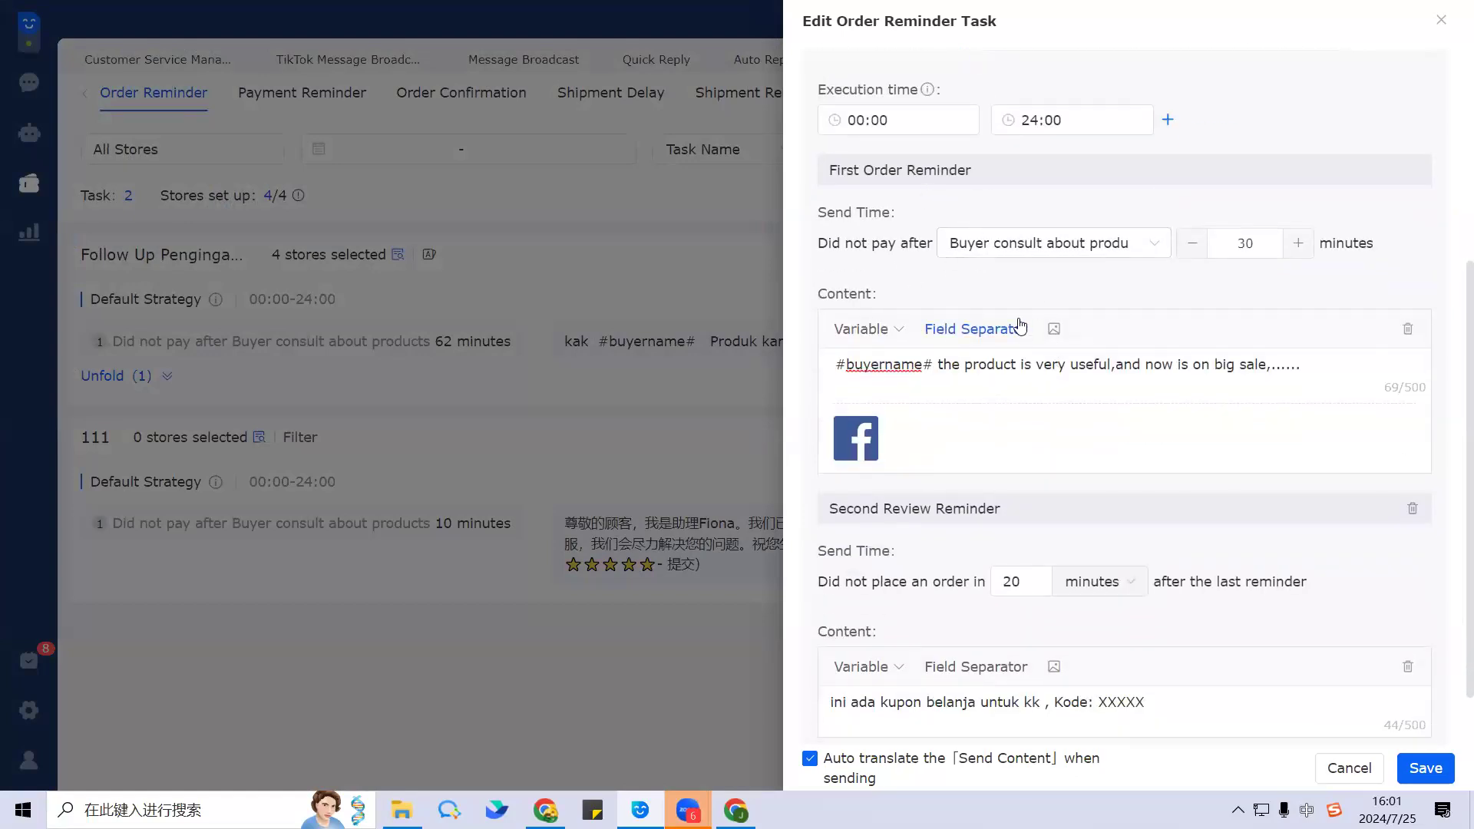
scroll(1006, 418, down, 1)
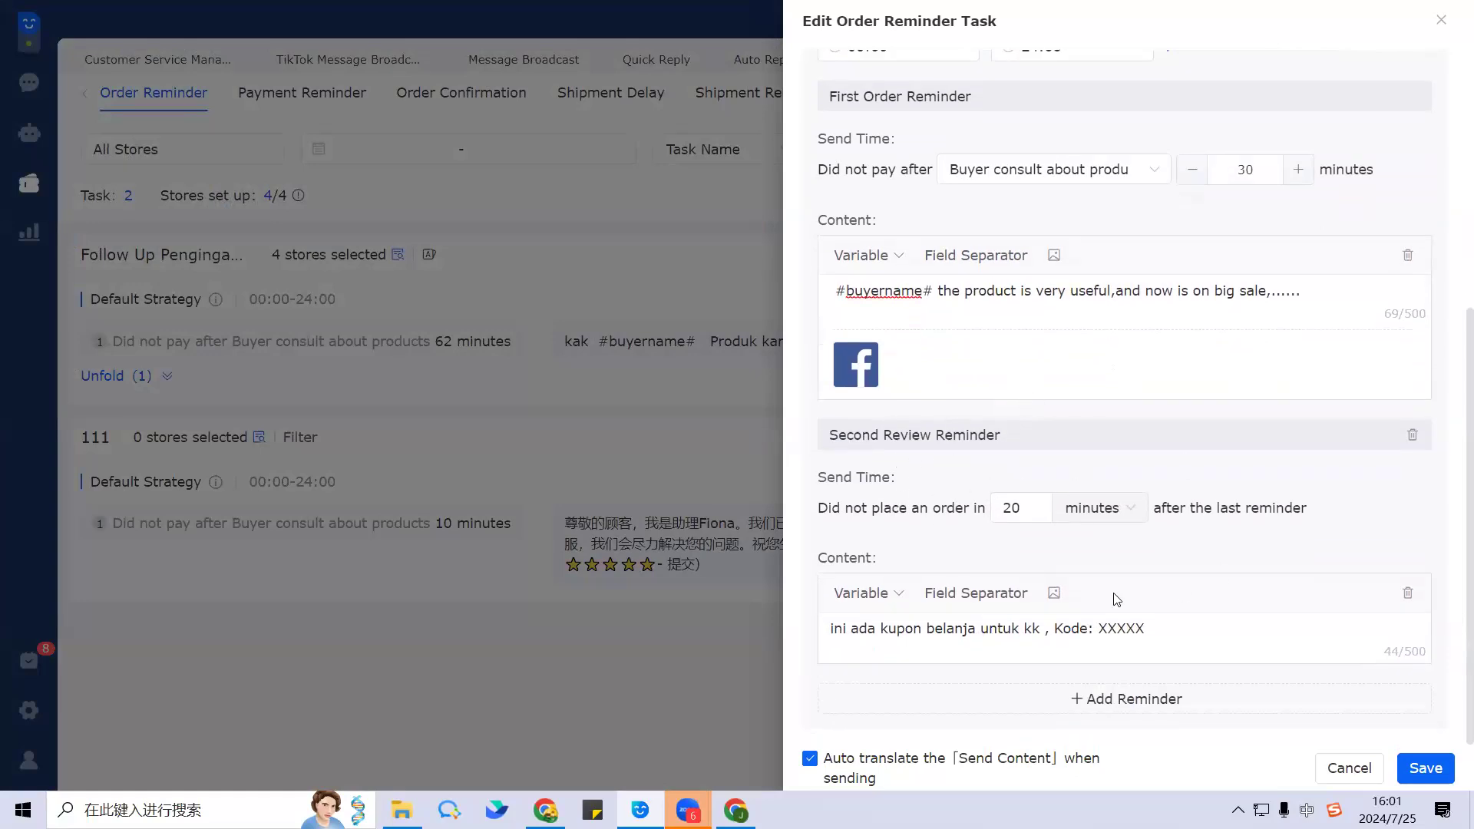
scroll(1297, 528, up, 4)
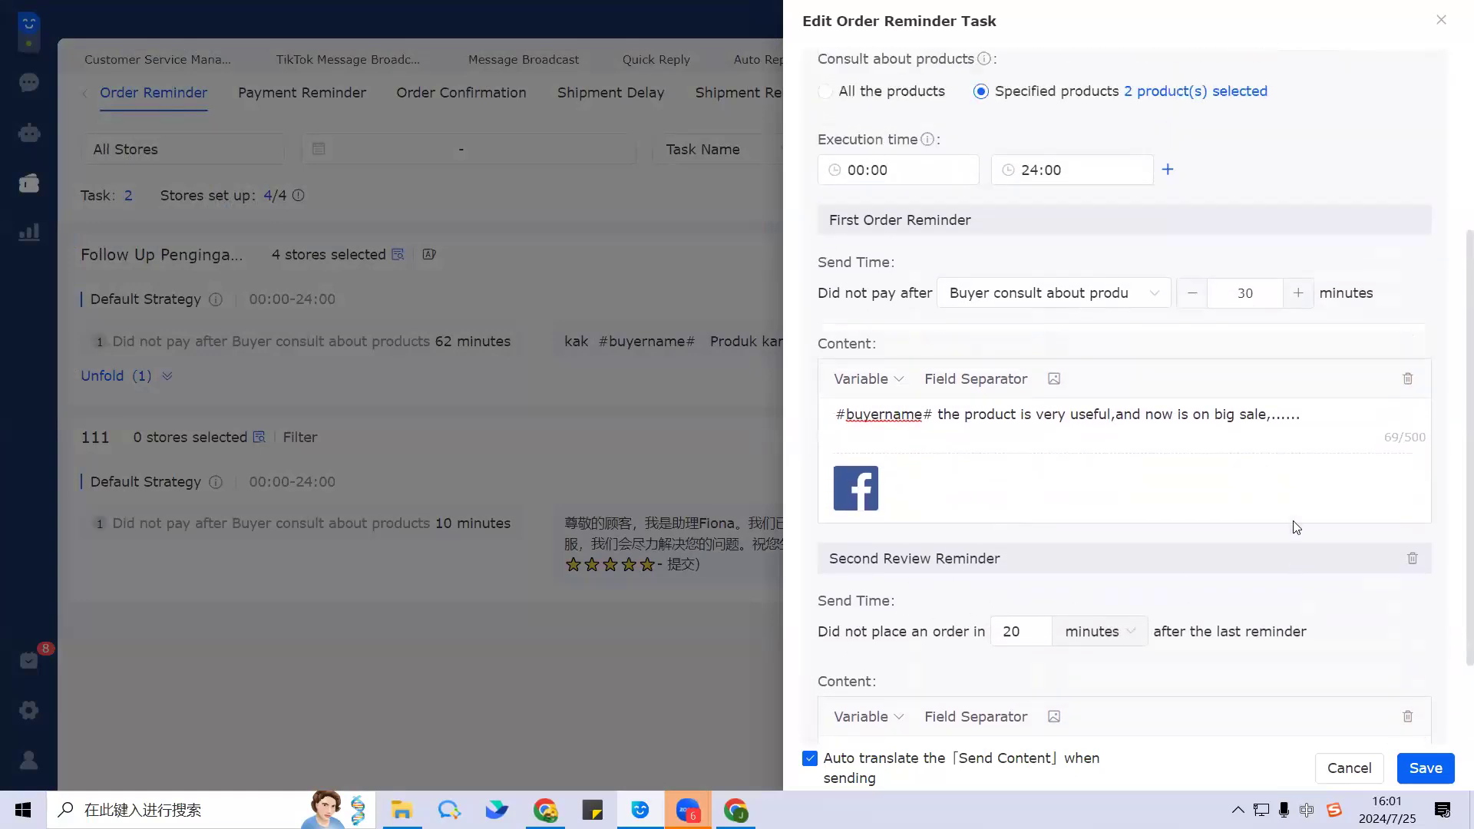
scroll(1121, 503, down, 3)
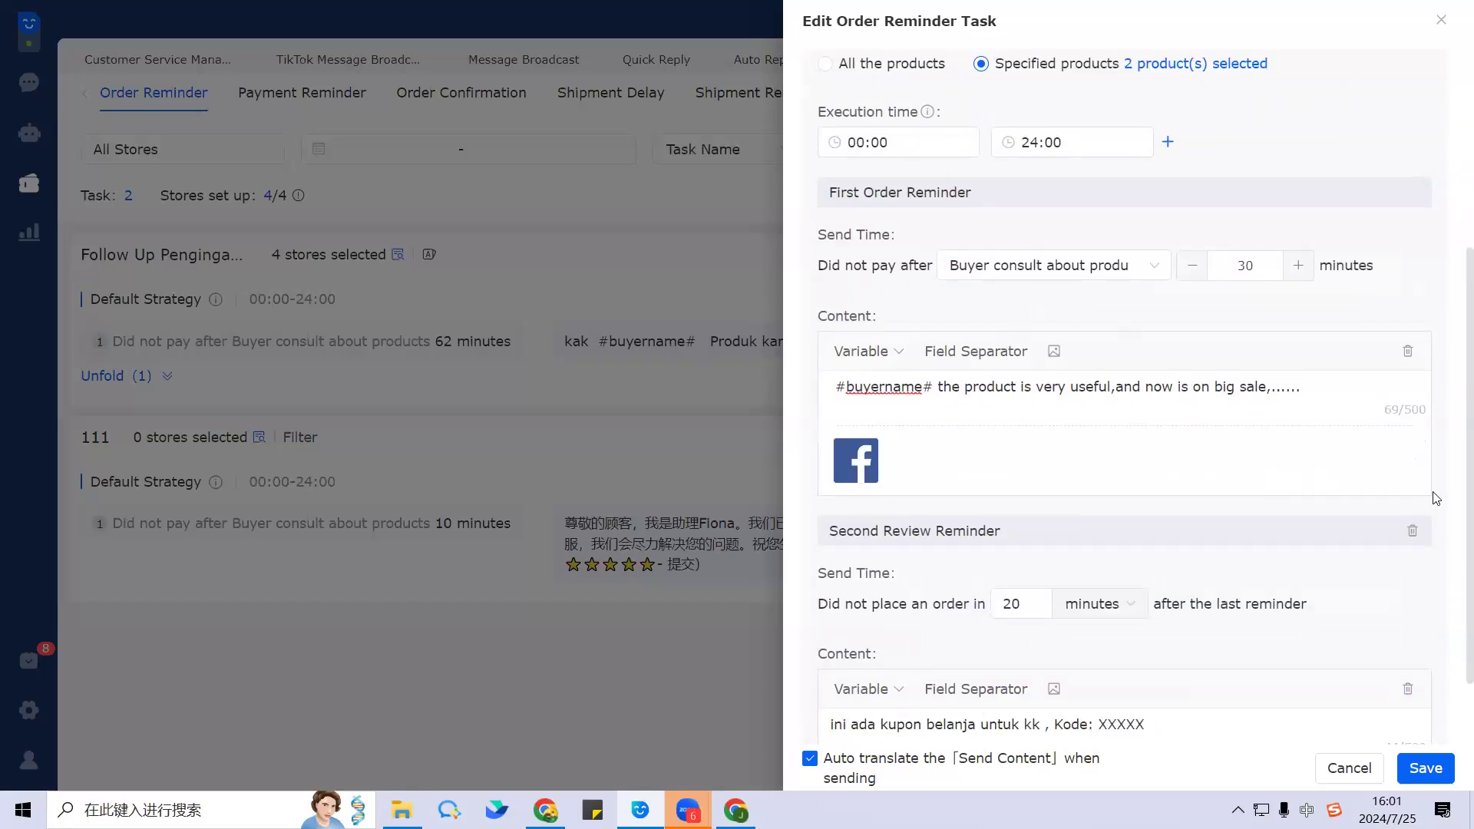
scroll(1301, 496, down, 1)
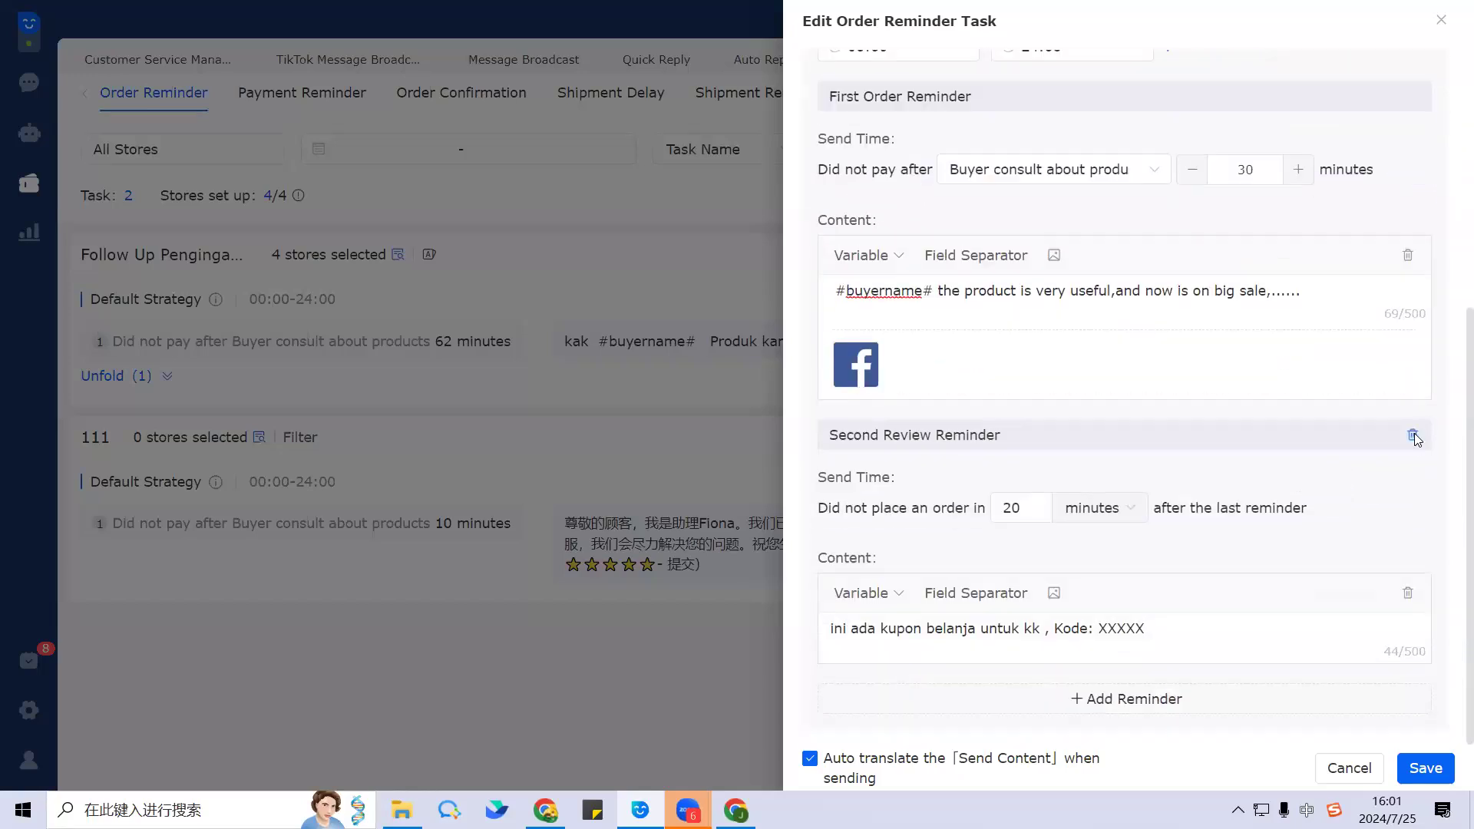
Step: Delete the Second Review Reminder and save the order remind-shopee task
click(1412, 436)
click(899, 227)
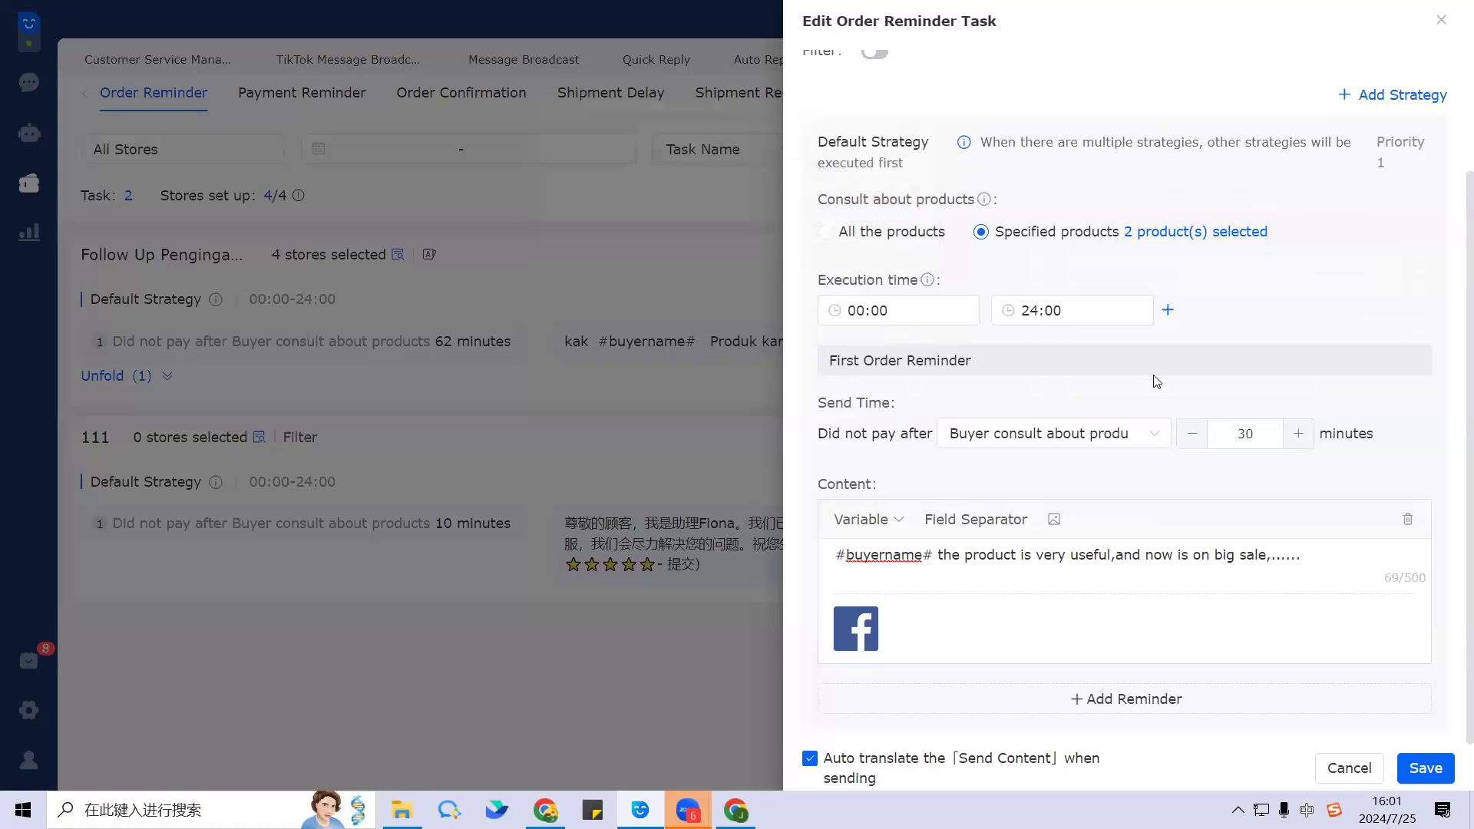
scroll(1157, 377, up, 2)
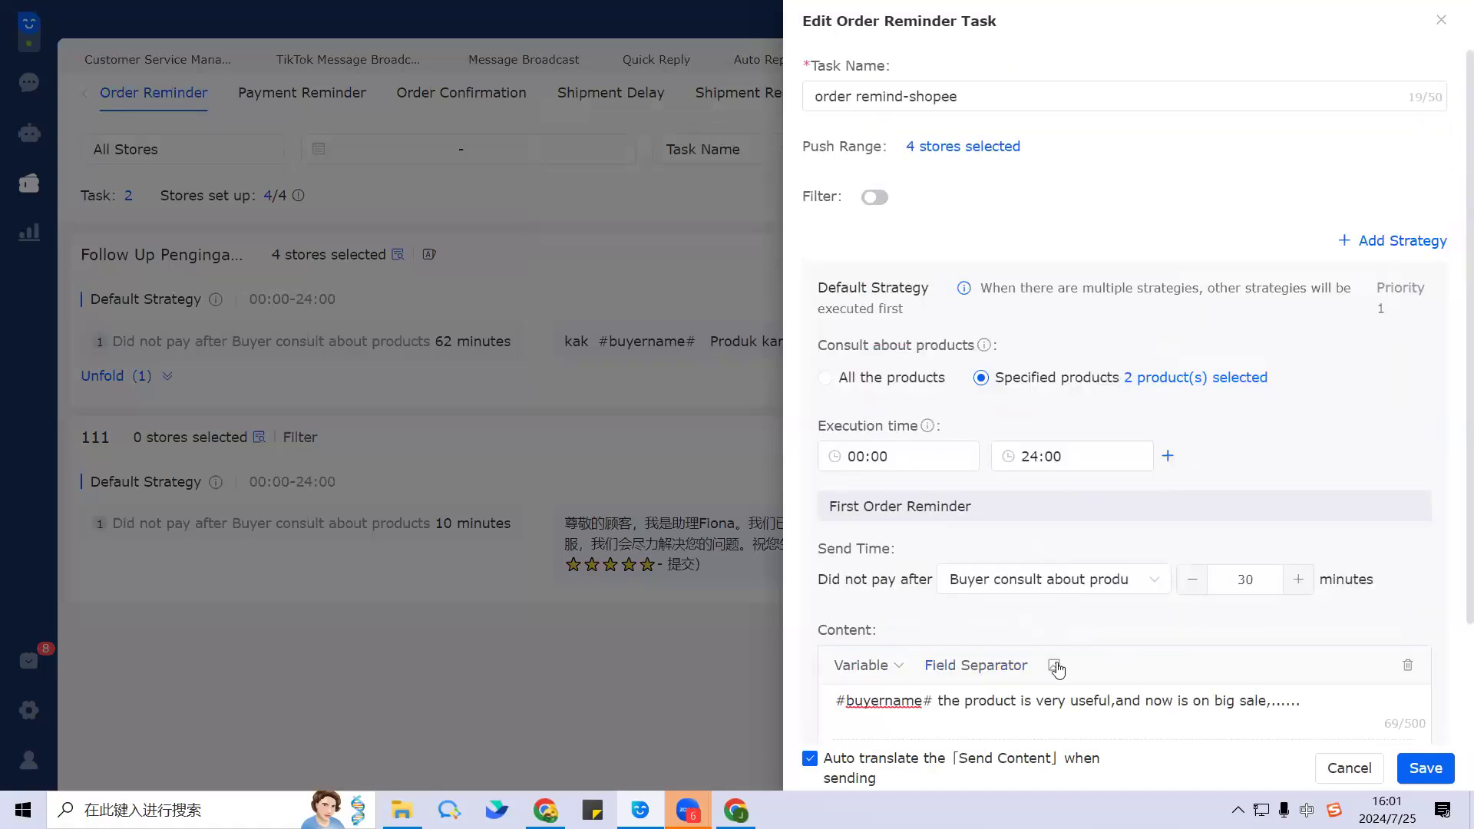
scroll(1075, 599, down, 1)
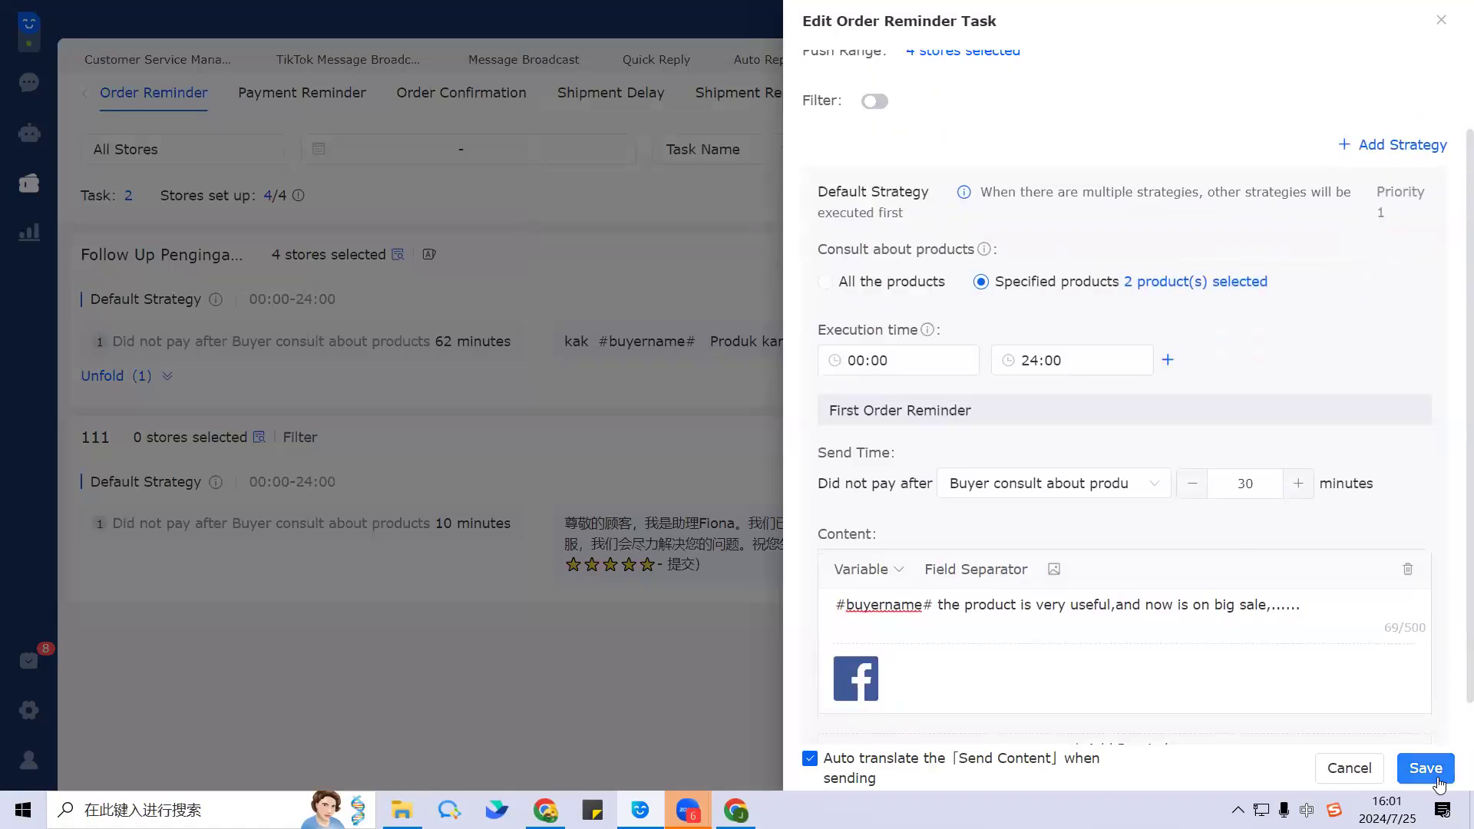
scroll(1077, 568, down, 1)
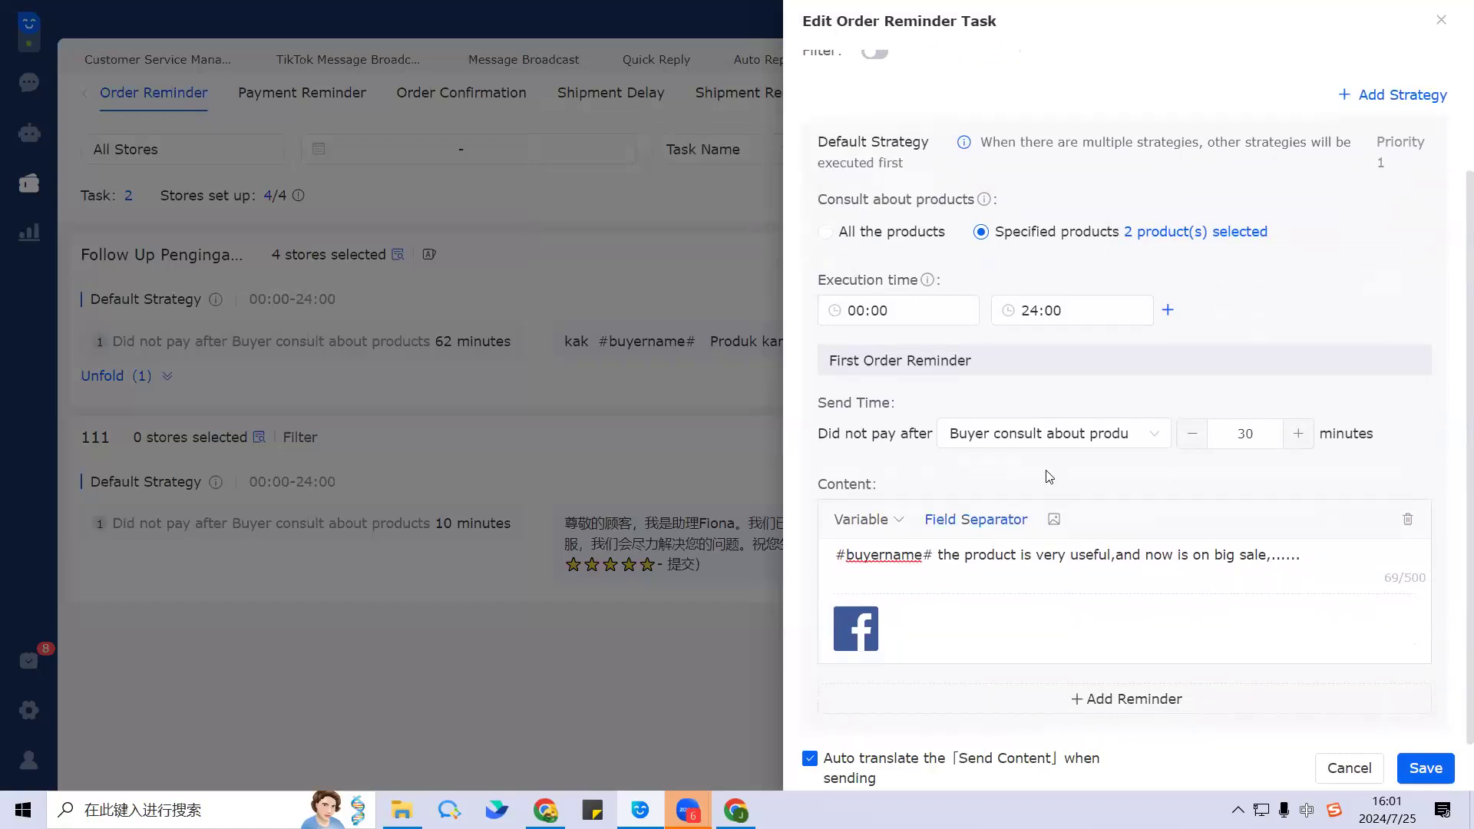
click(1436, 770)
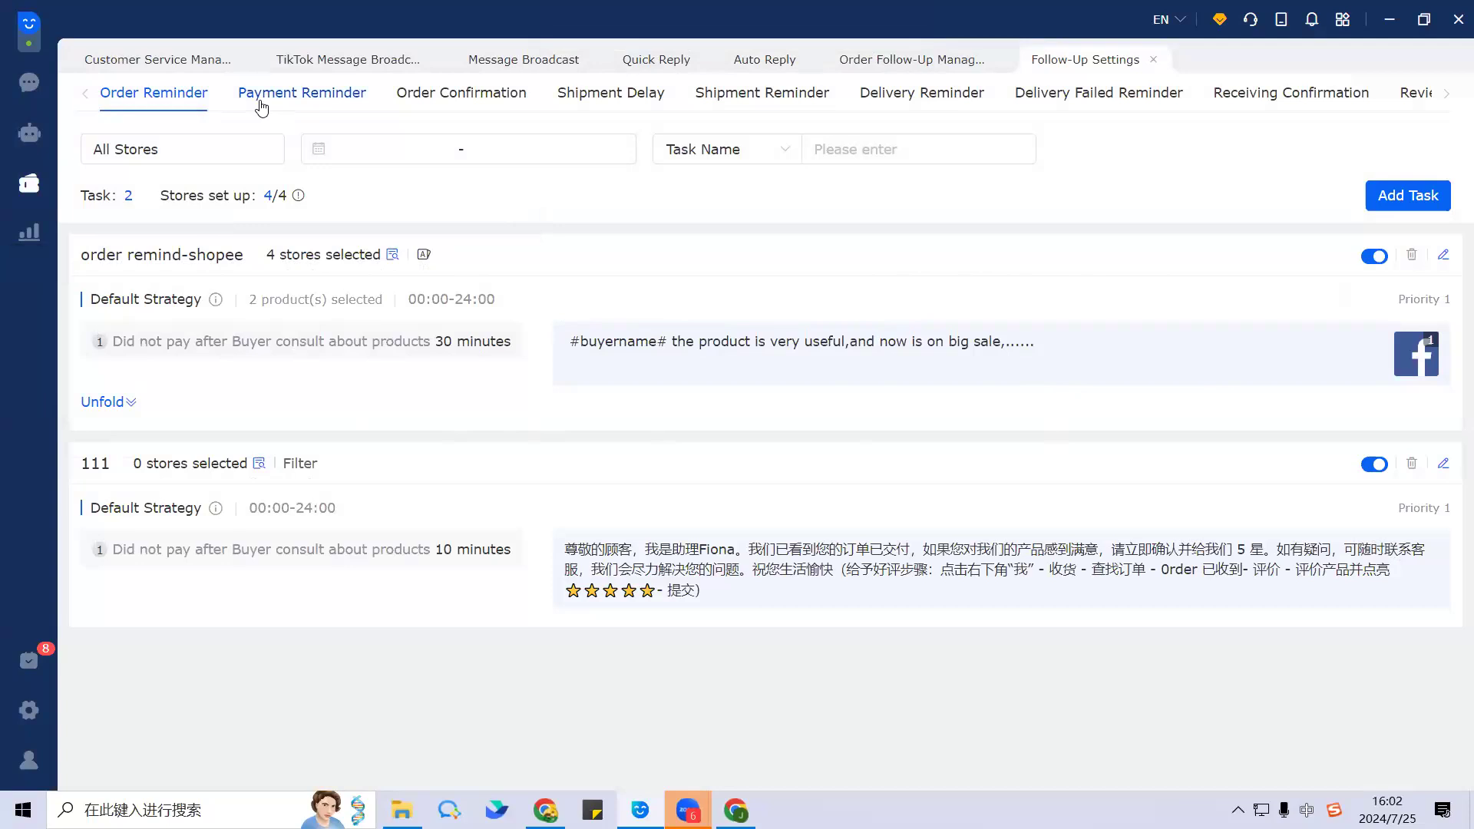
Step: Switch to Payment Reminder tasks and inspect the Pengingat Pembayaran task's settings without changes
click(296, 92)
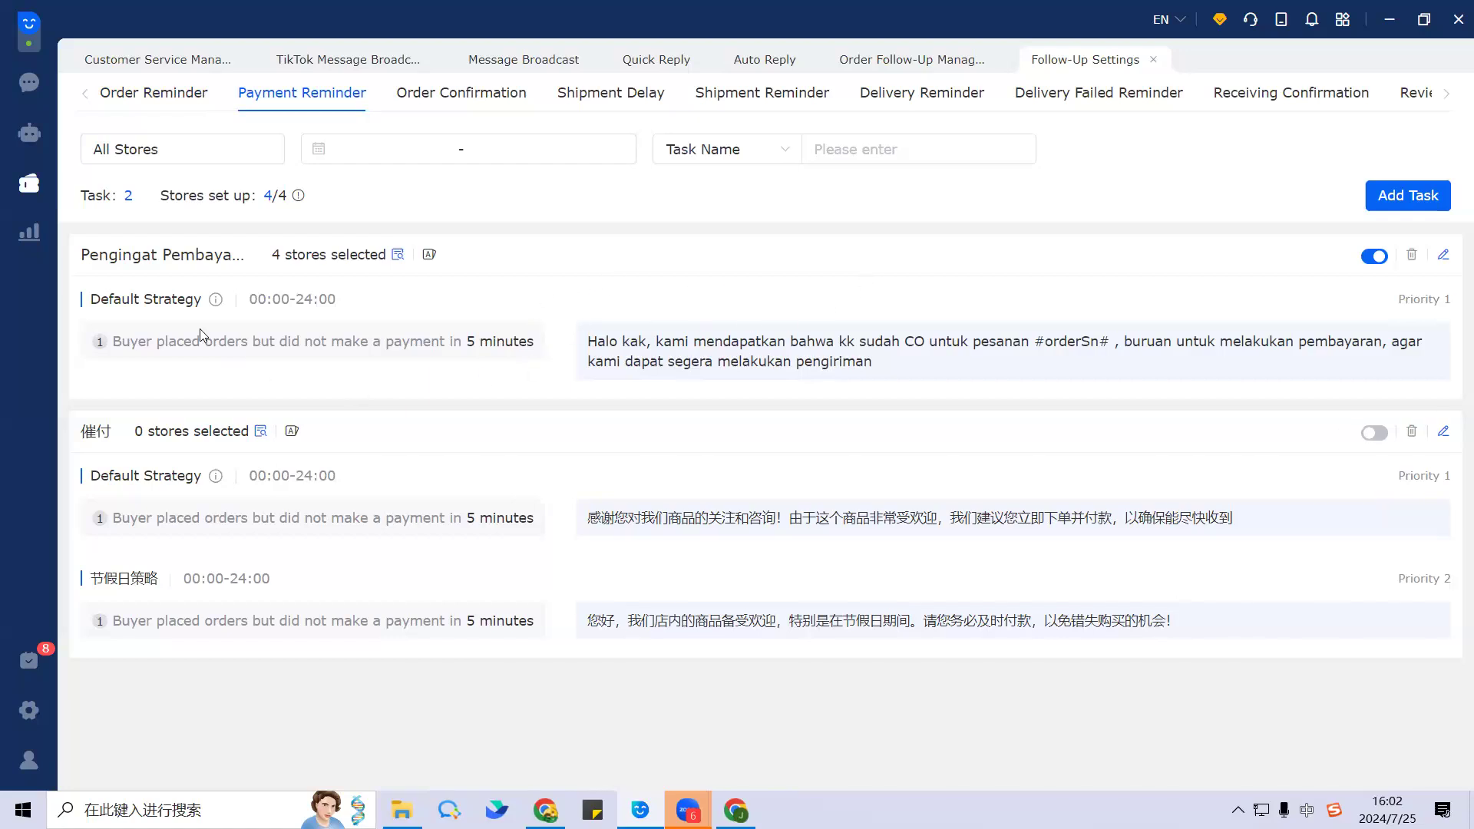
drag(90, 299, 201, 301)
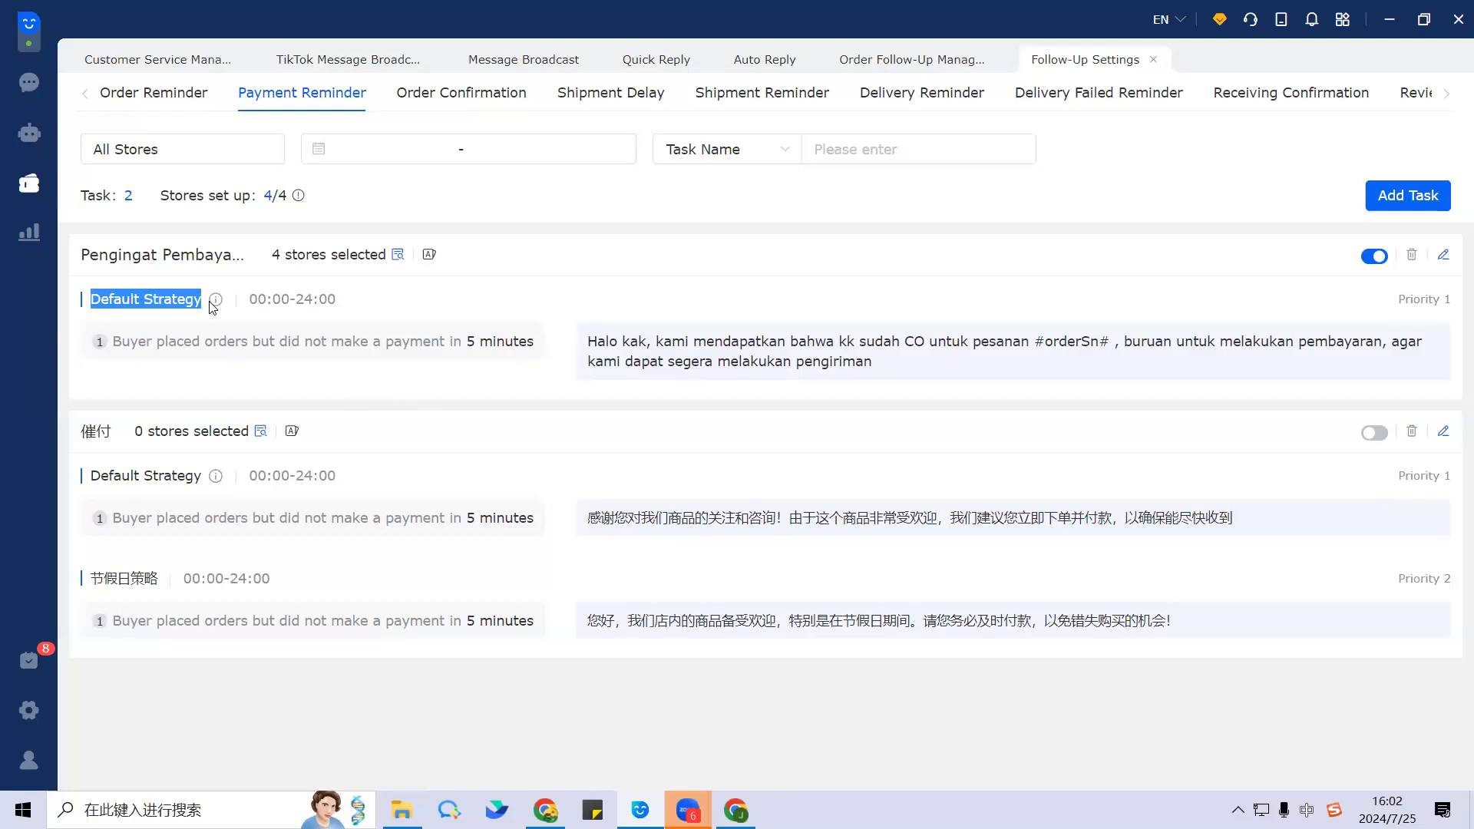
click(449, 306)
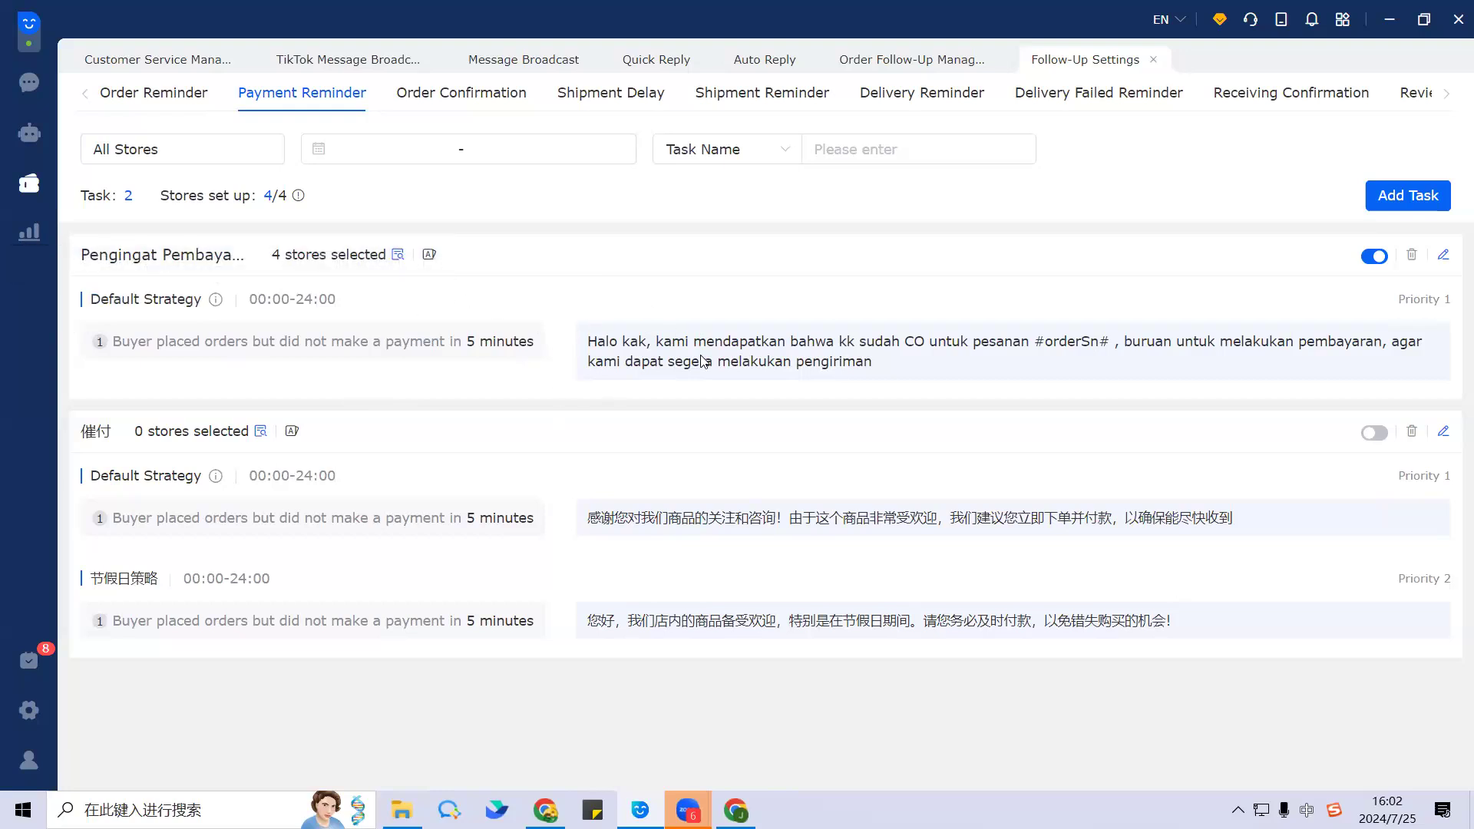
click(1444, 259)
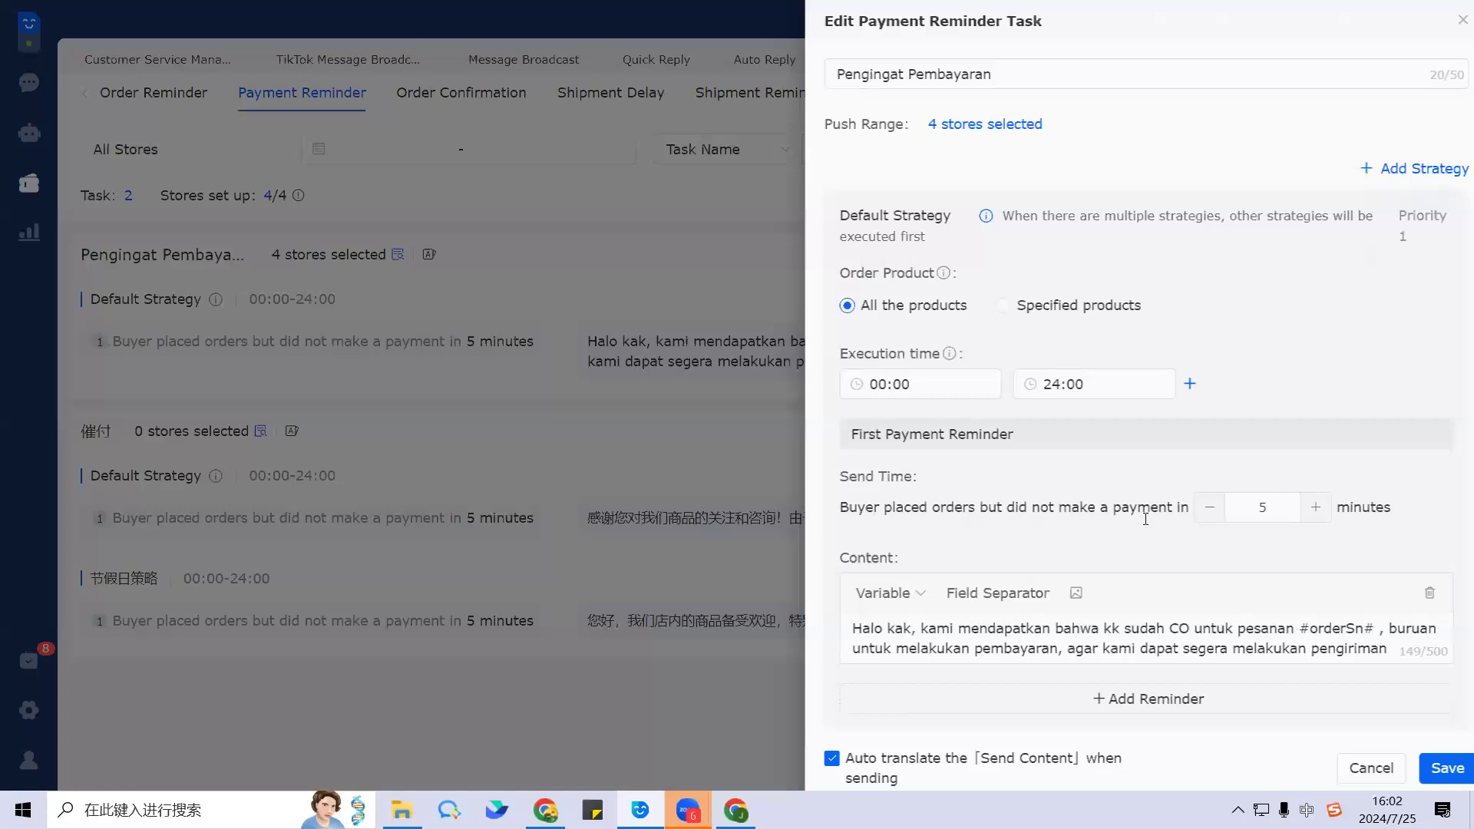
click(1461, 21)
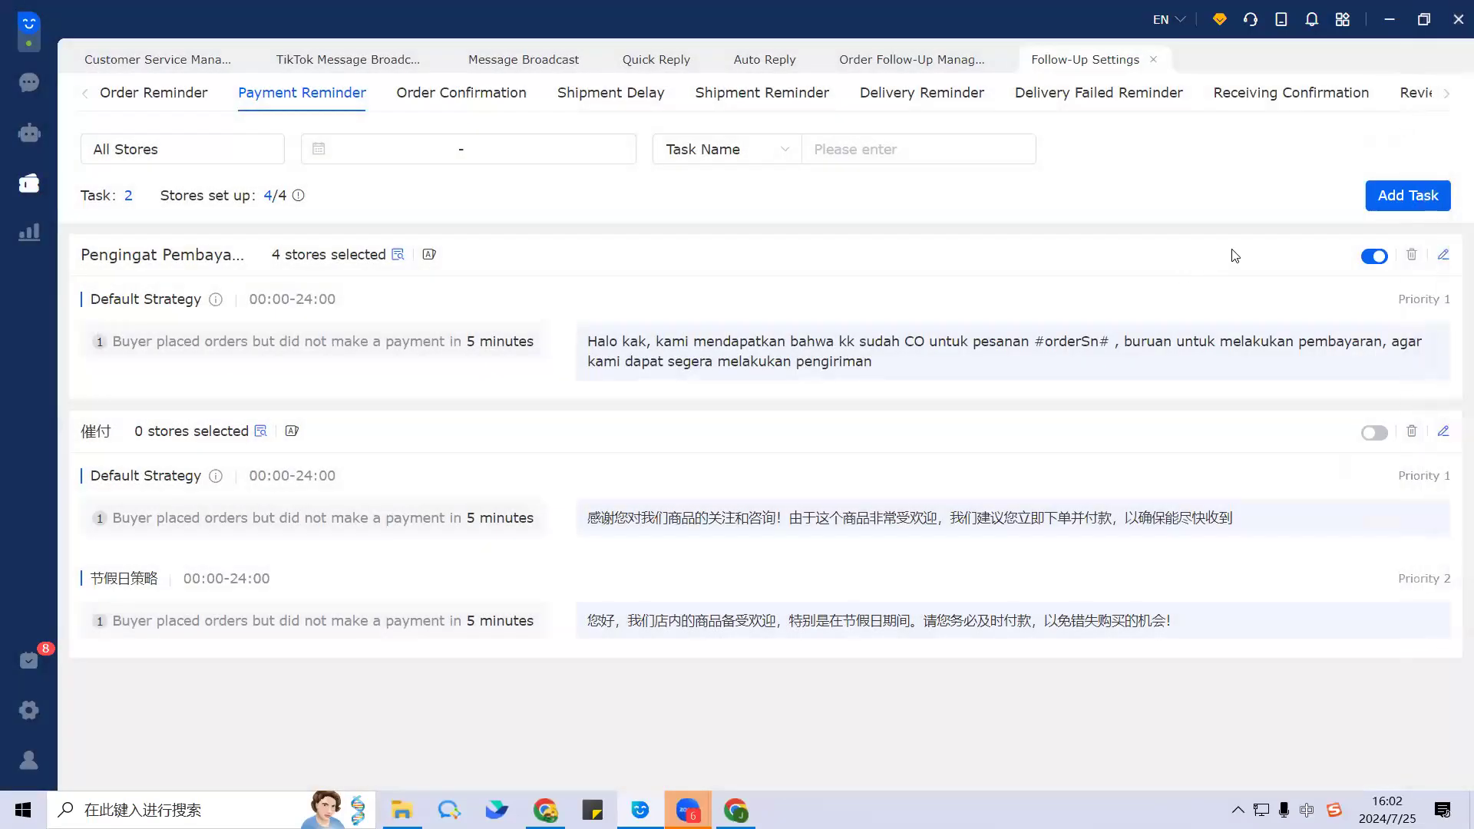
click(1411, 197)
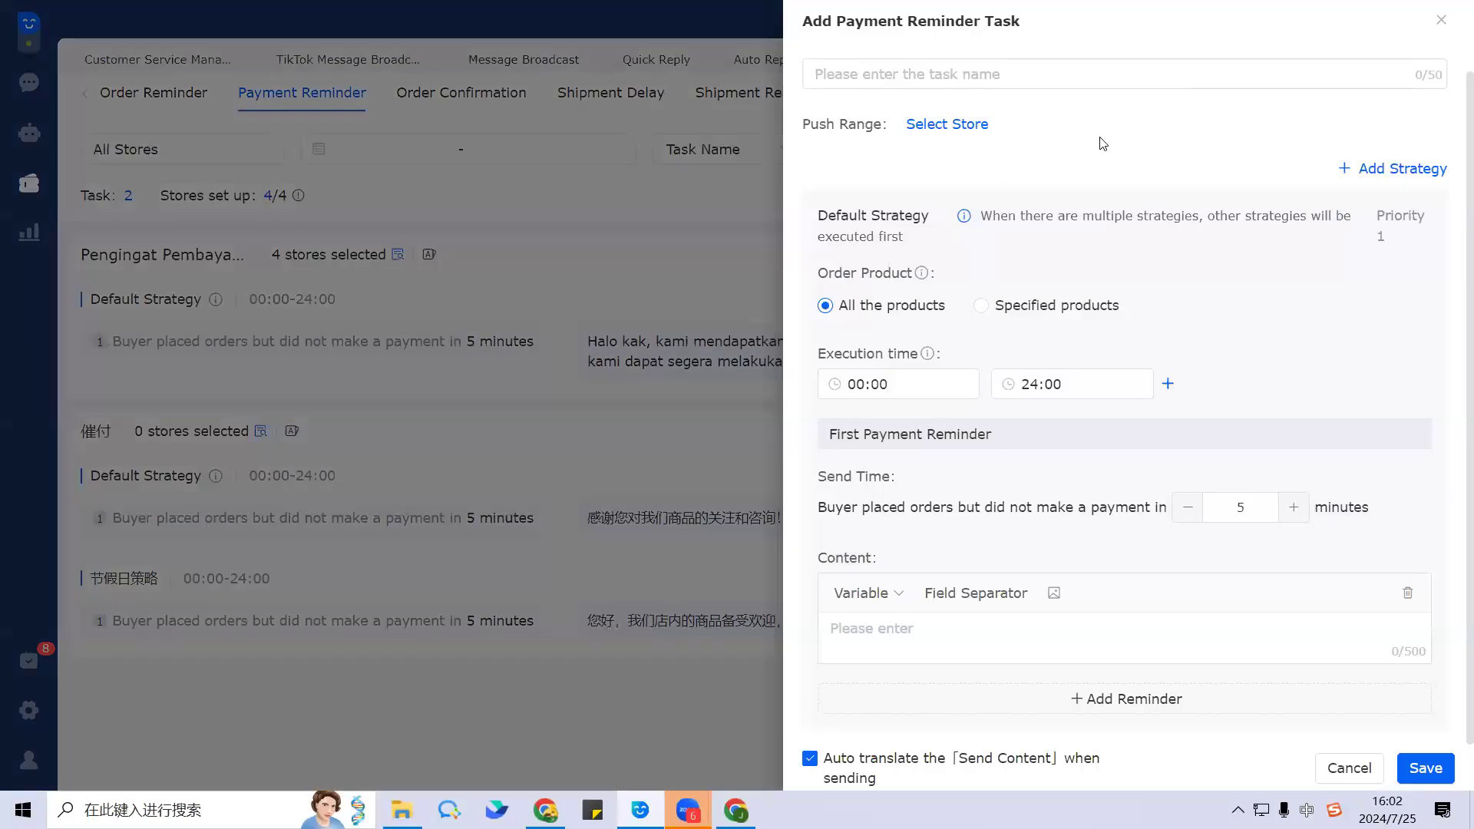
click(1033, 73)
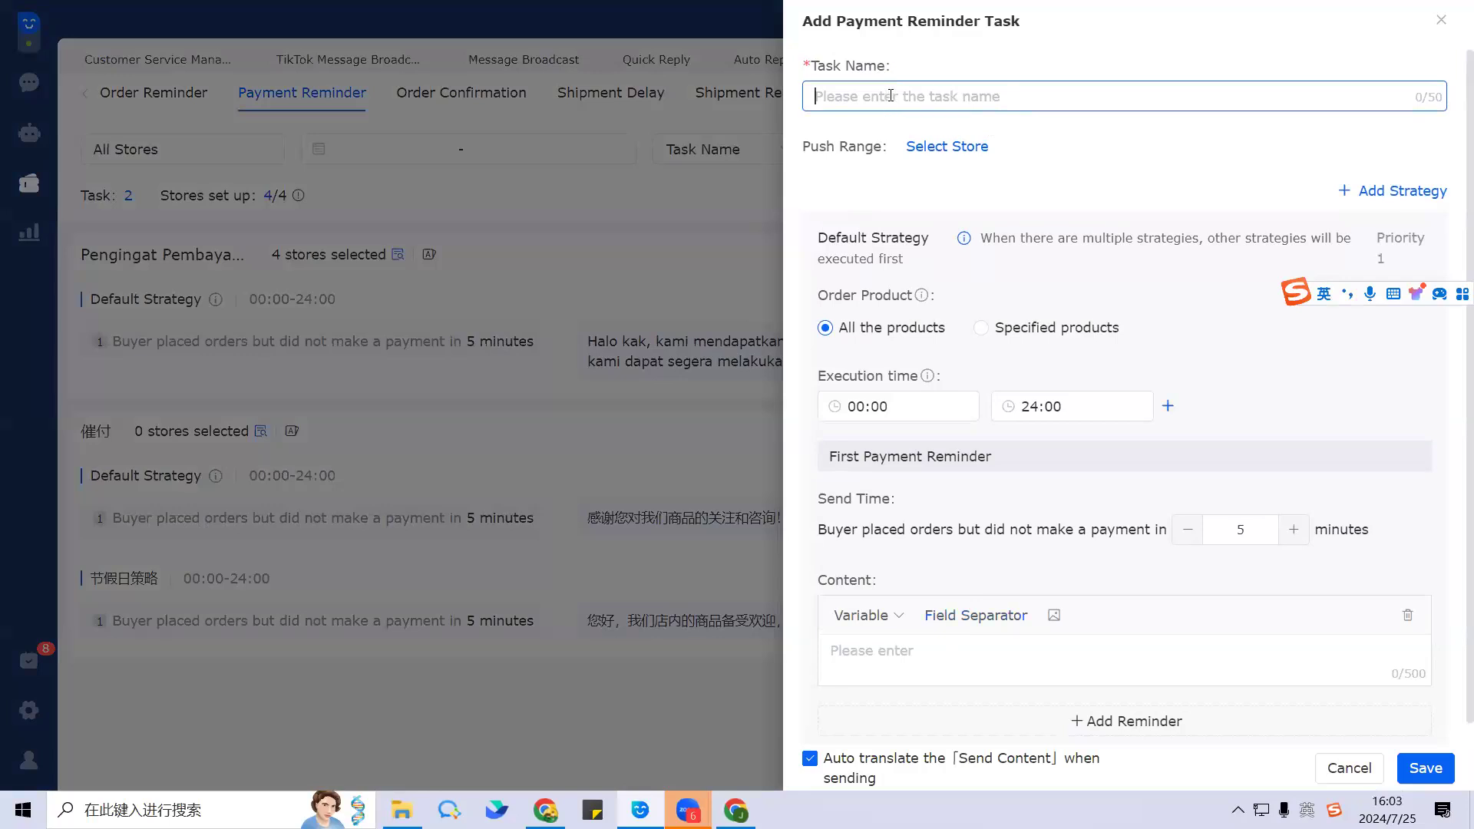
click(961, 149)
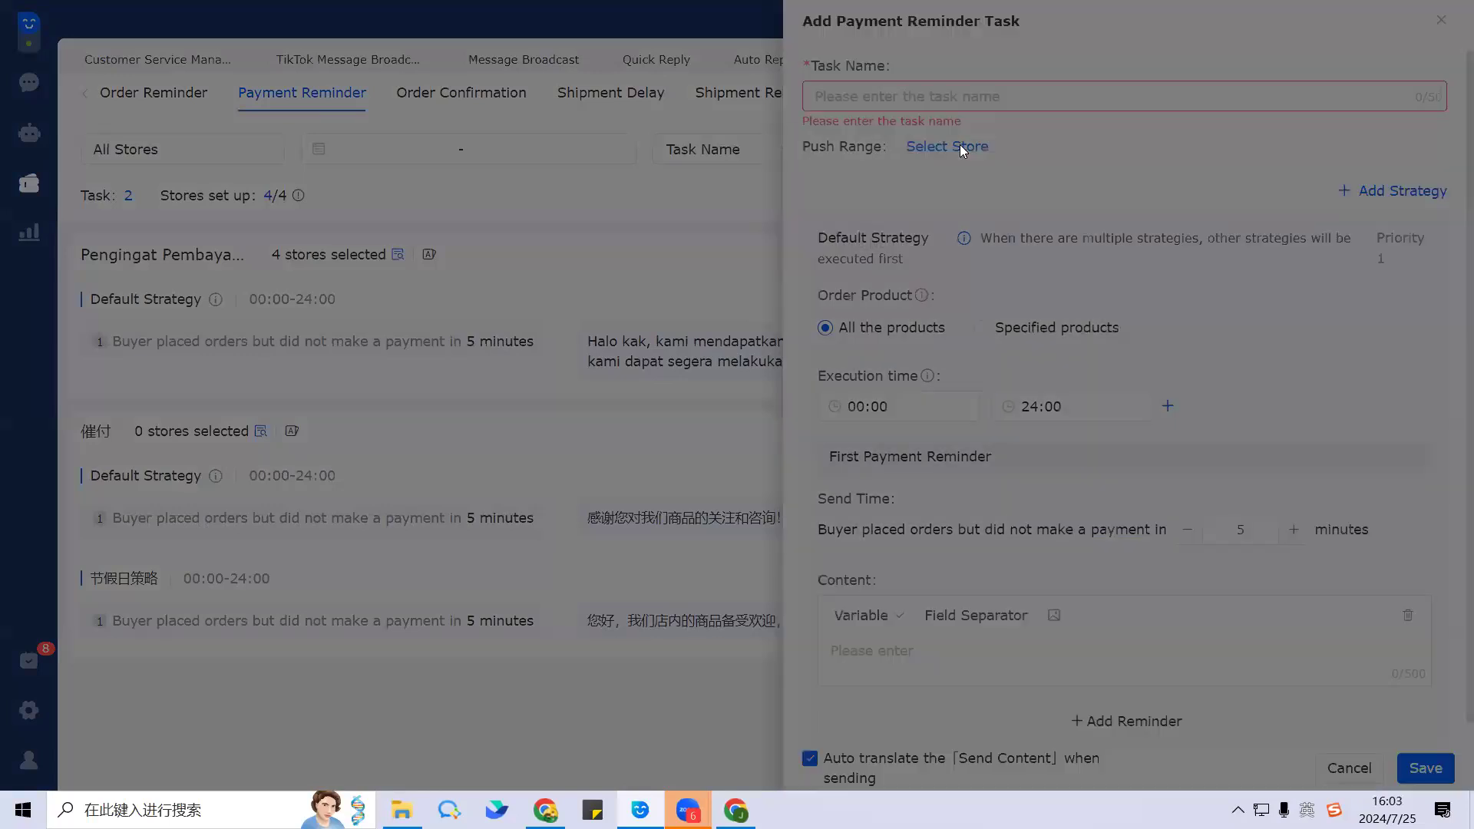
click(1152, 155)
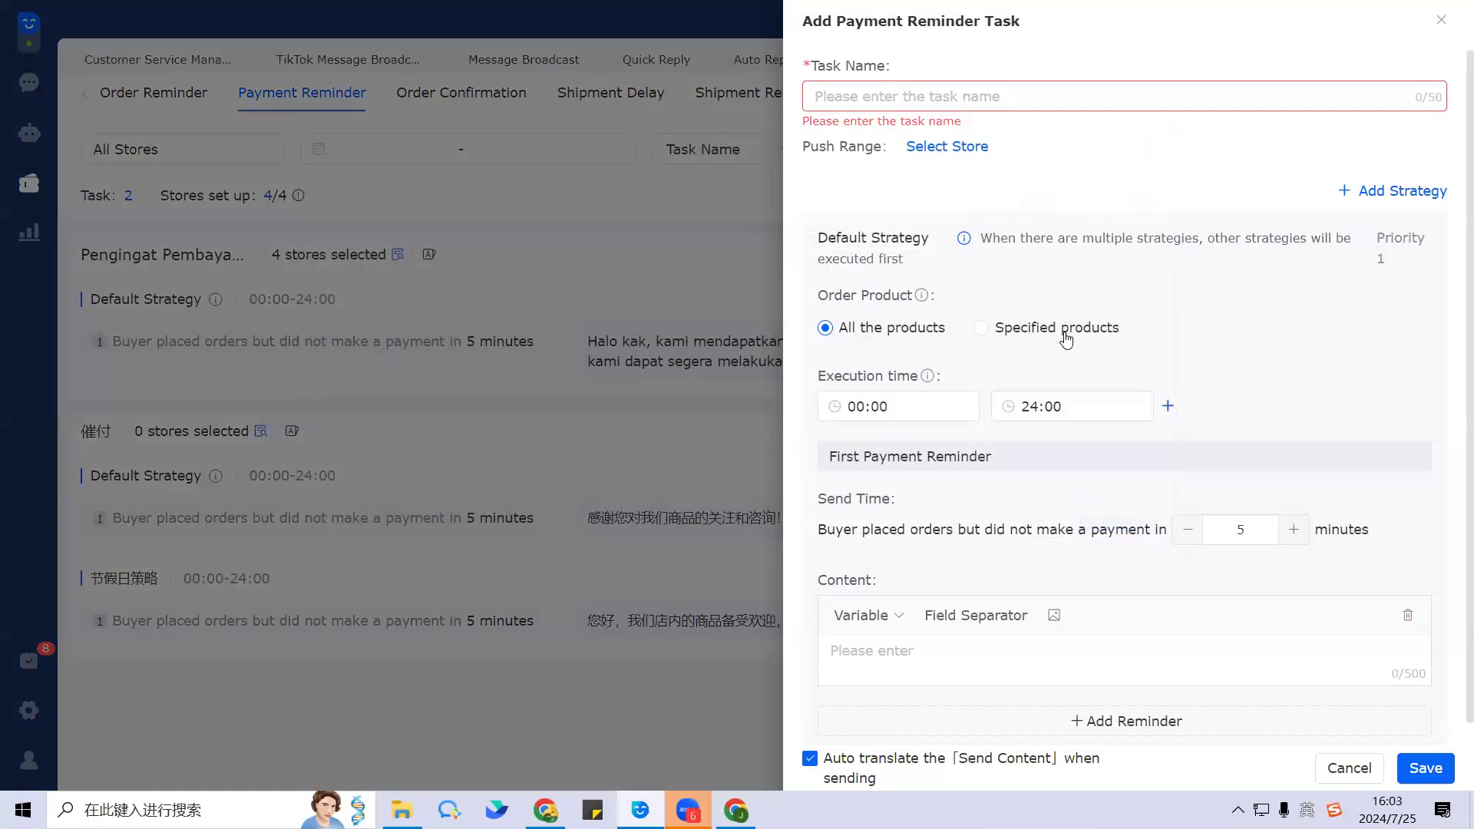
scroll(1065, 339, down, 1)
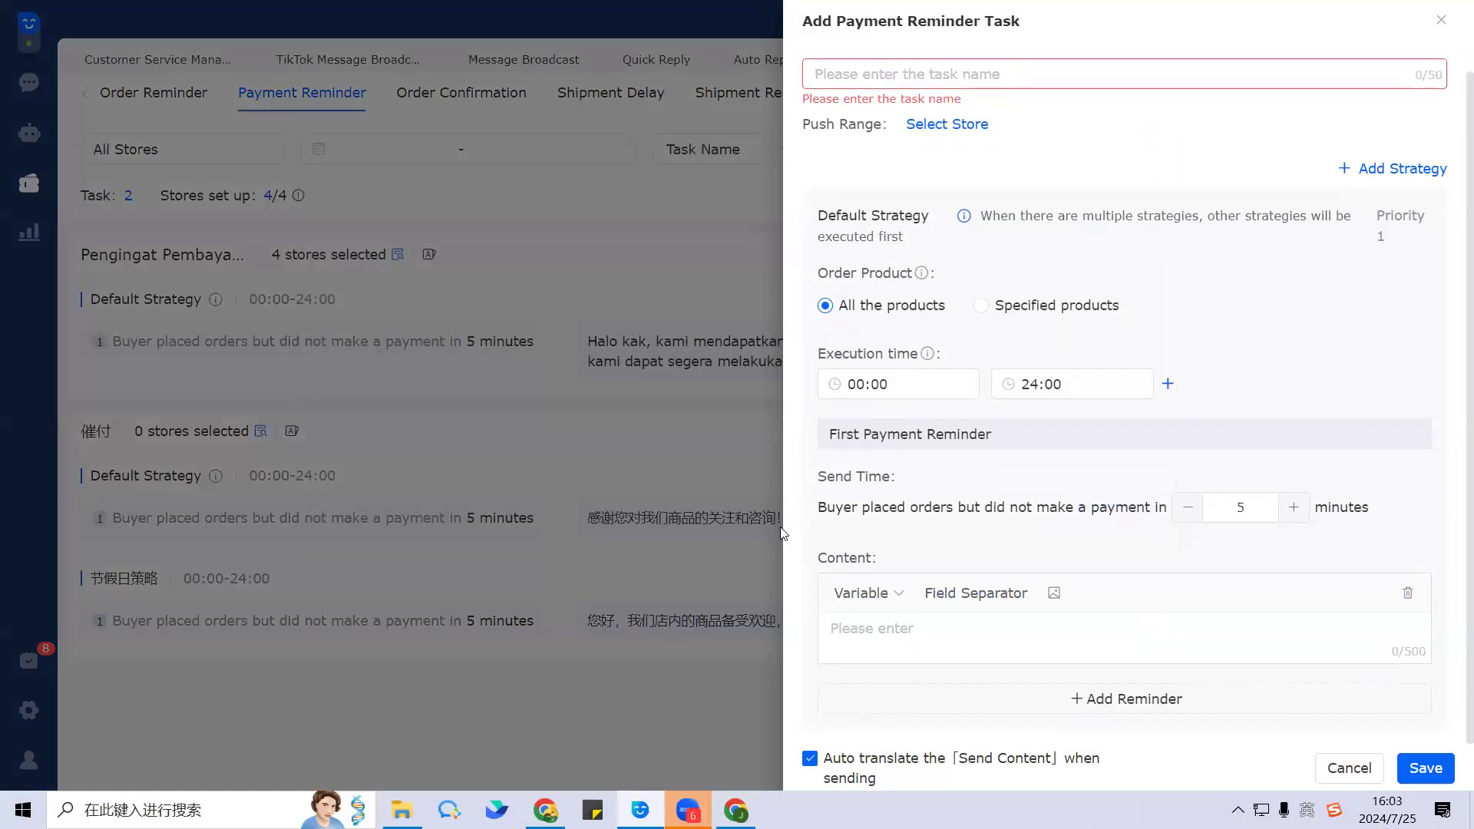
click(889, 626)
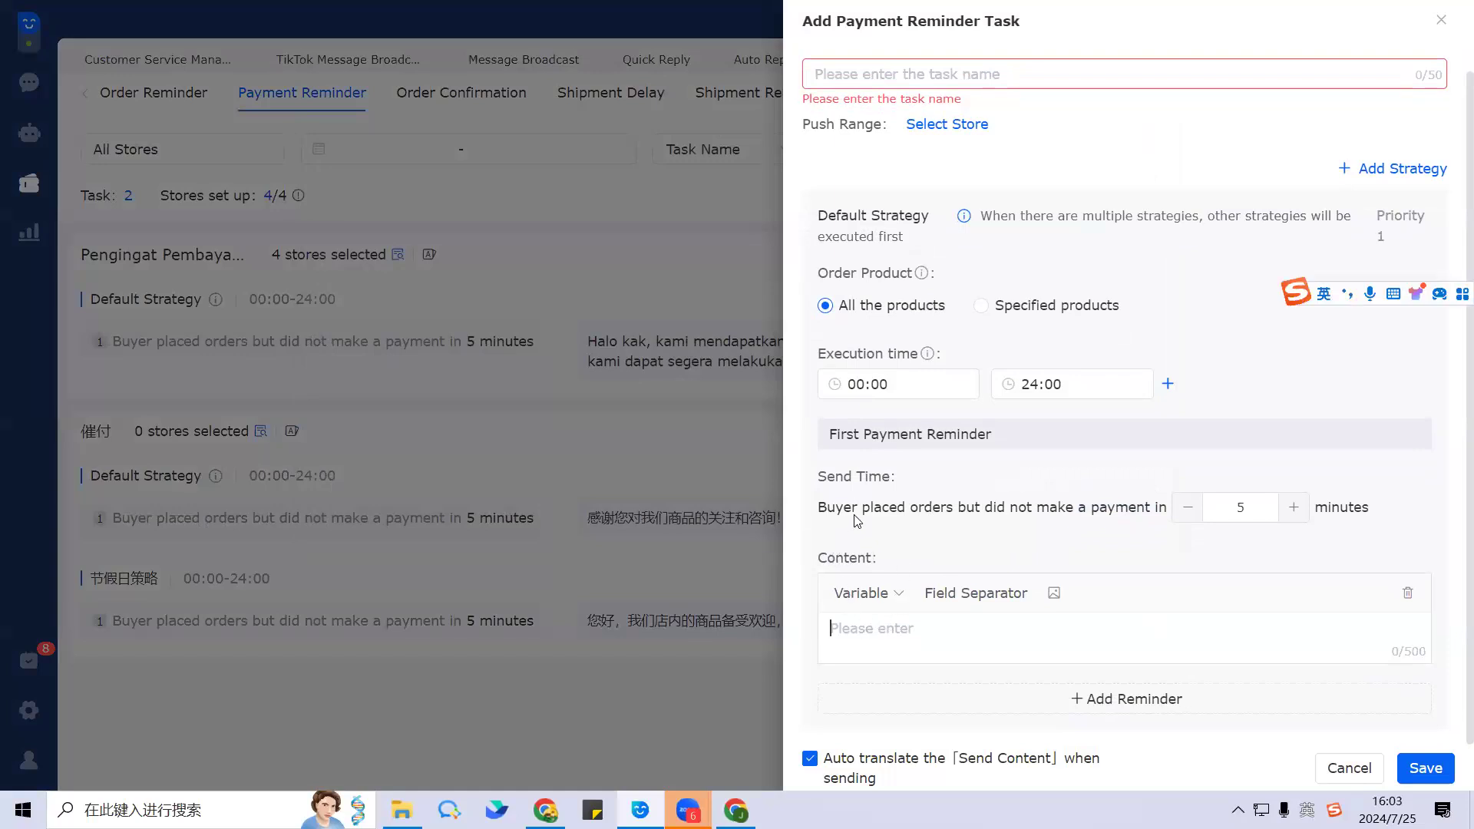
drag(836, 507, 1395, 511)
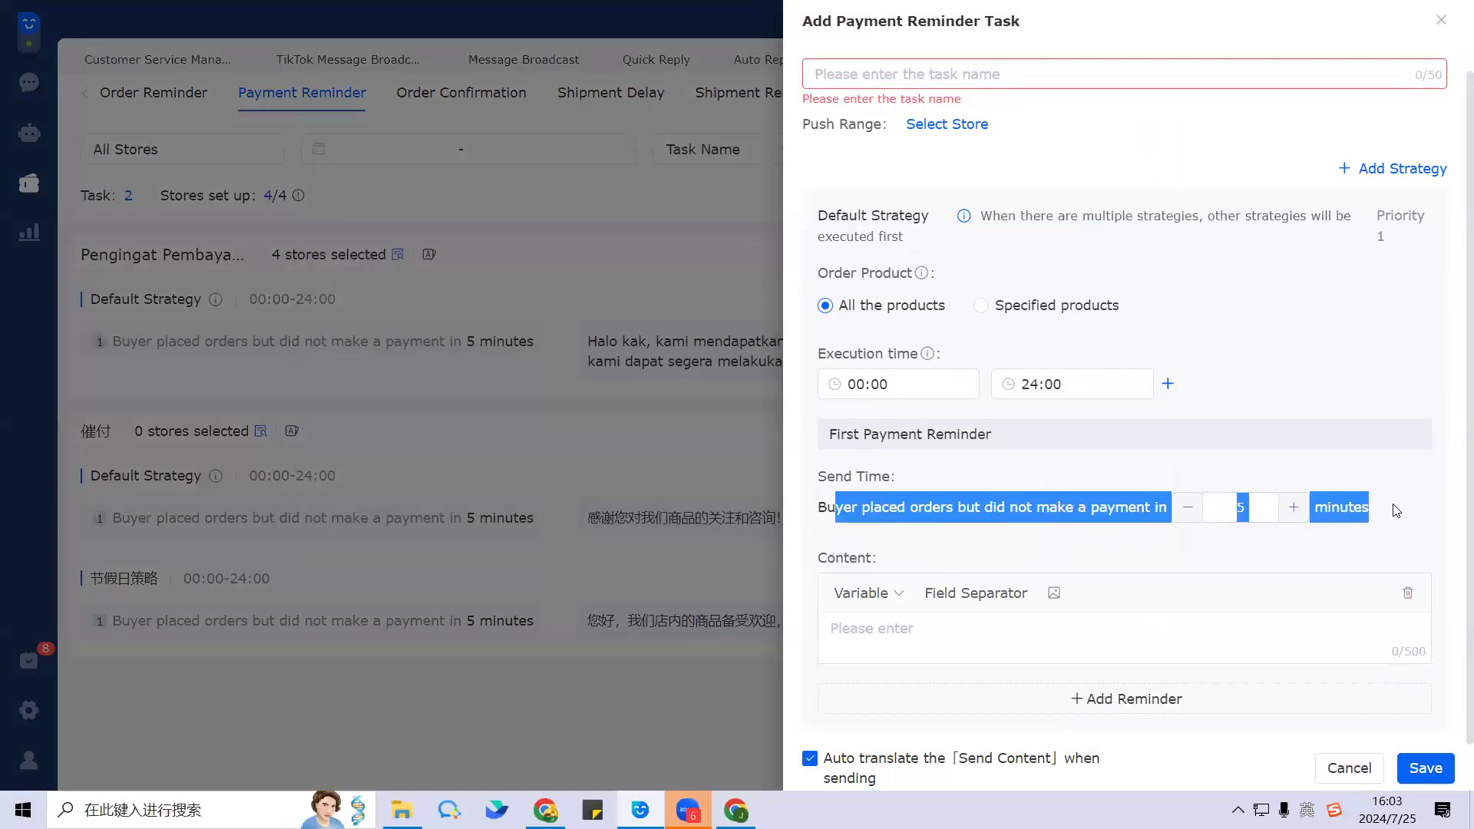
click(914, 548)
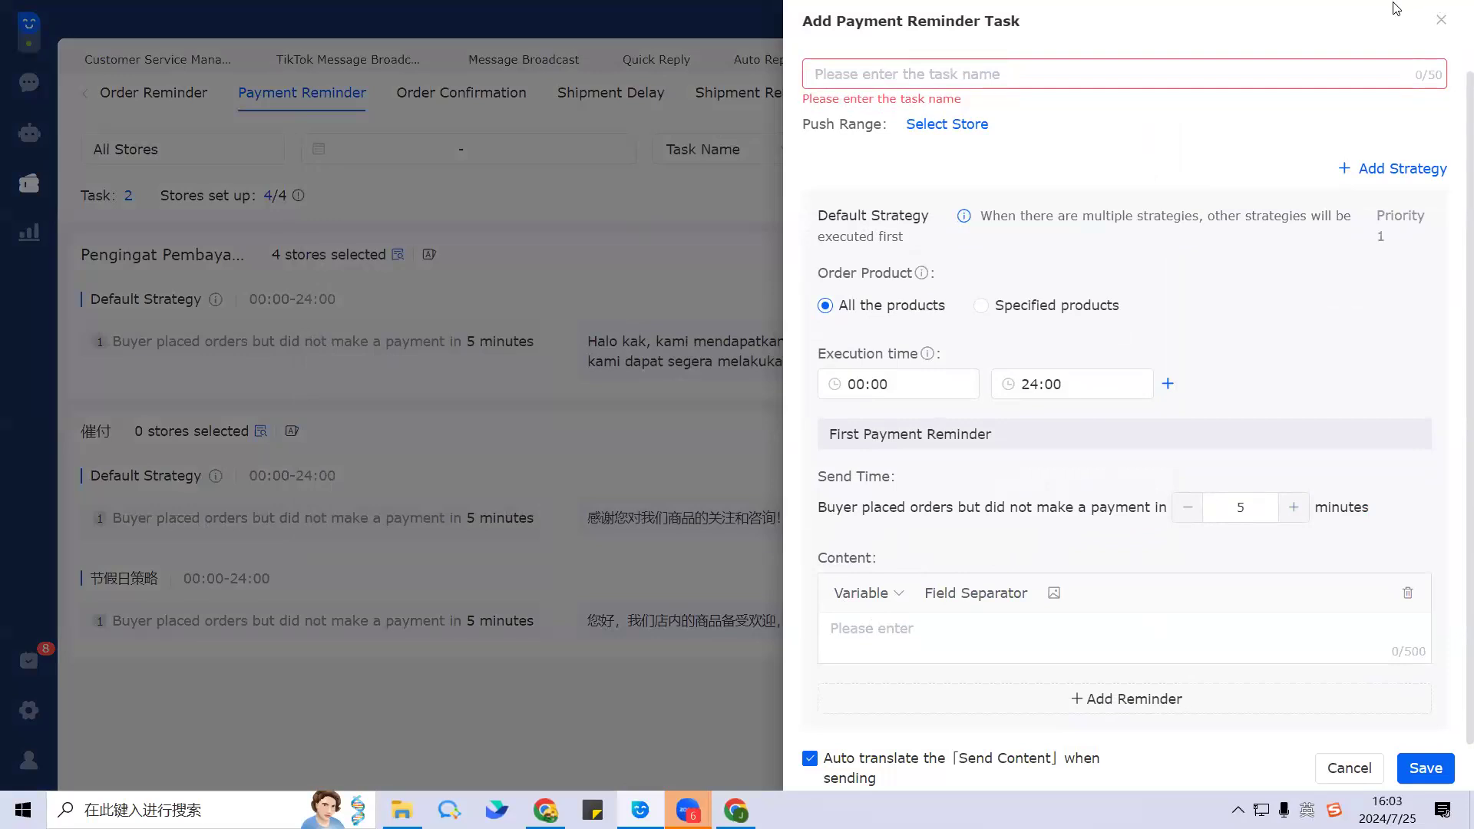
key(Escape)
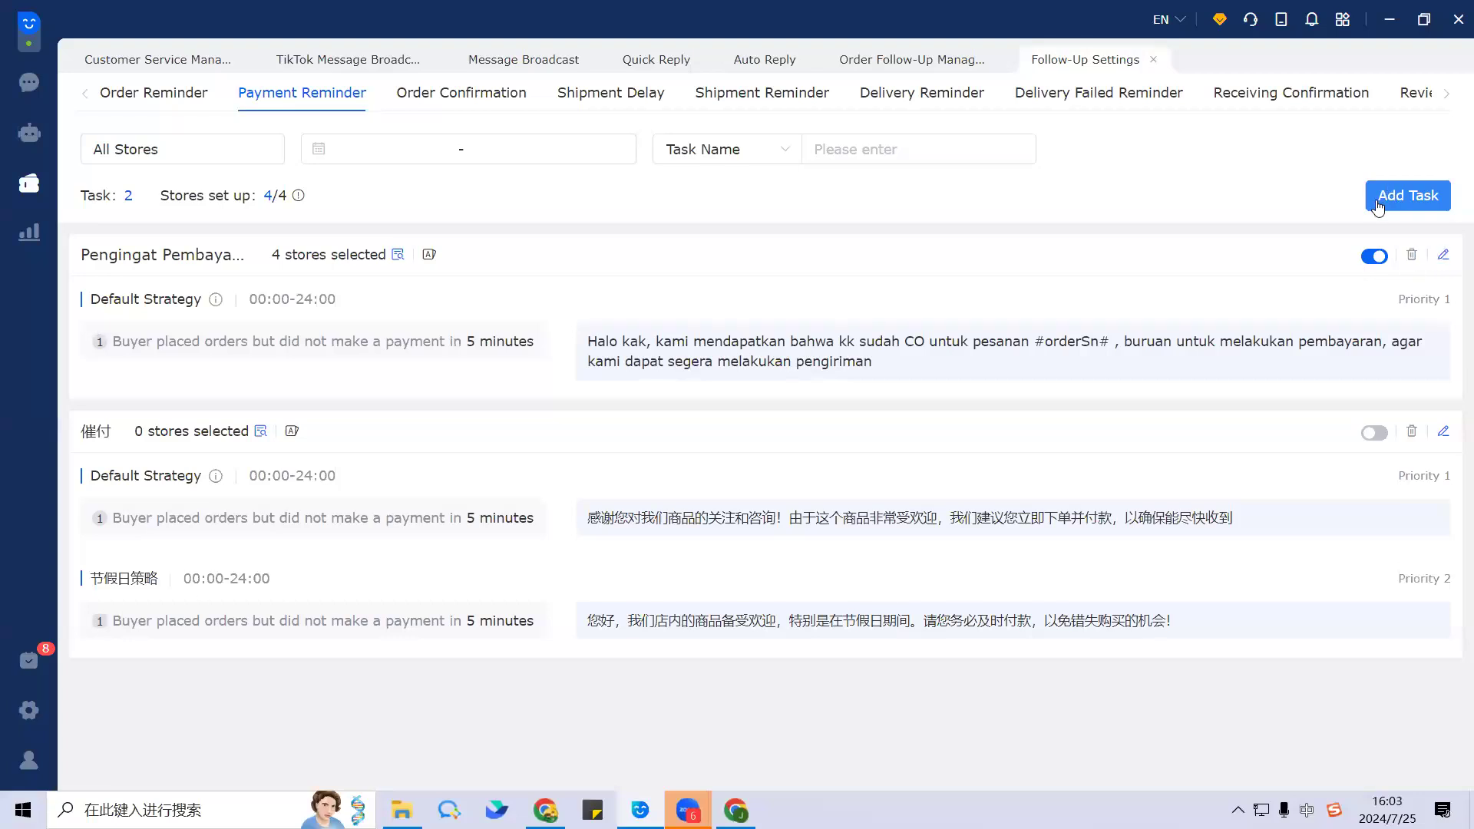
Step: Recheck the Pengingat Pembayaran task unchanged, then switch to the Order Confirmation task list
click(1446, 256)
mouse_move(687, 810)
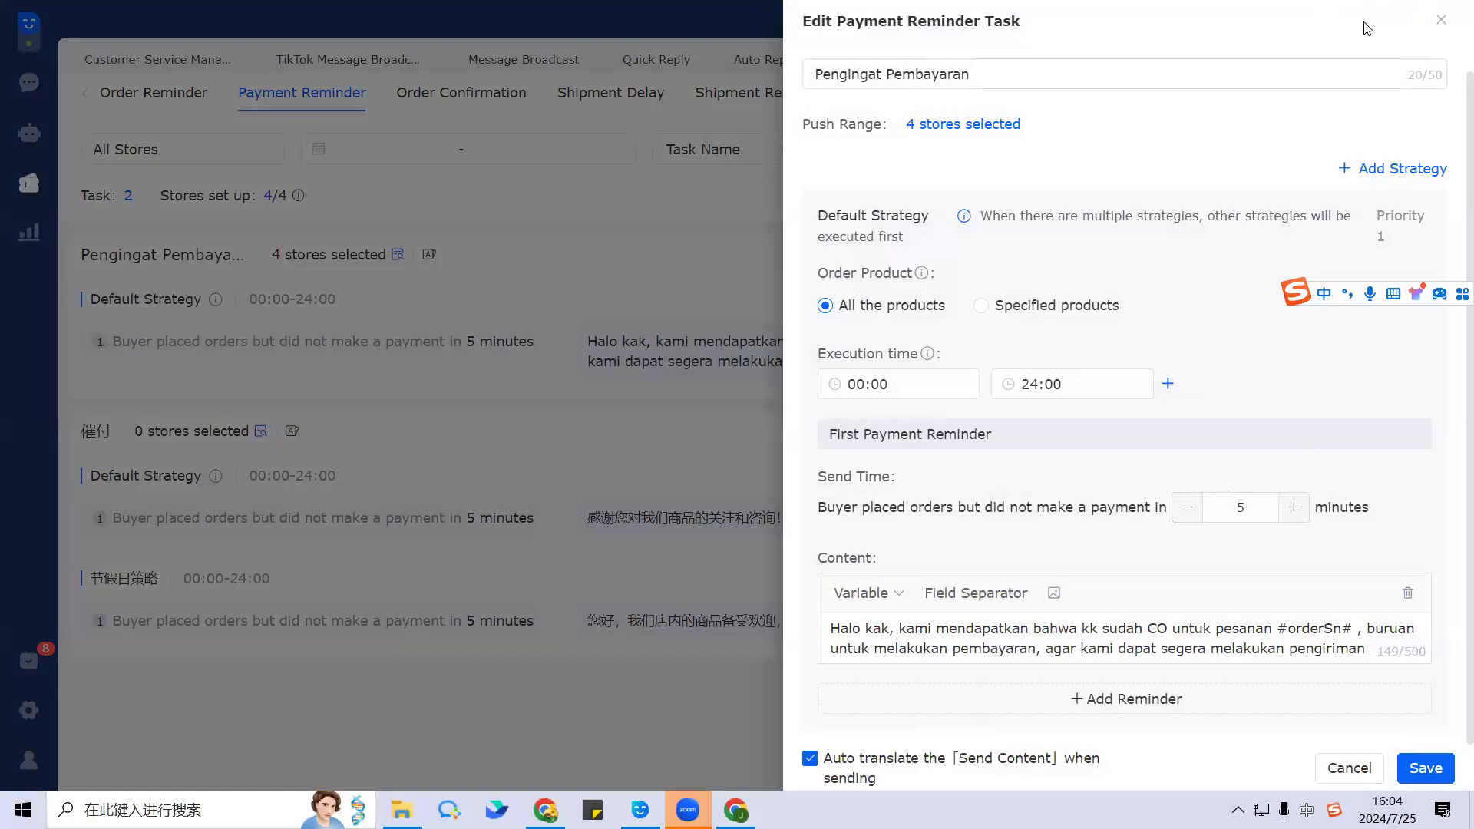
click(1441, 20)
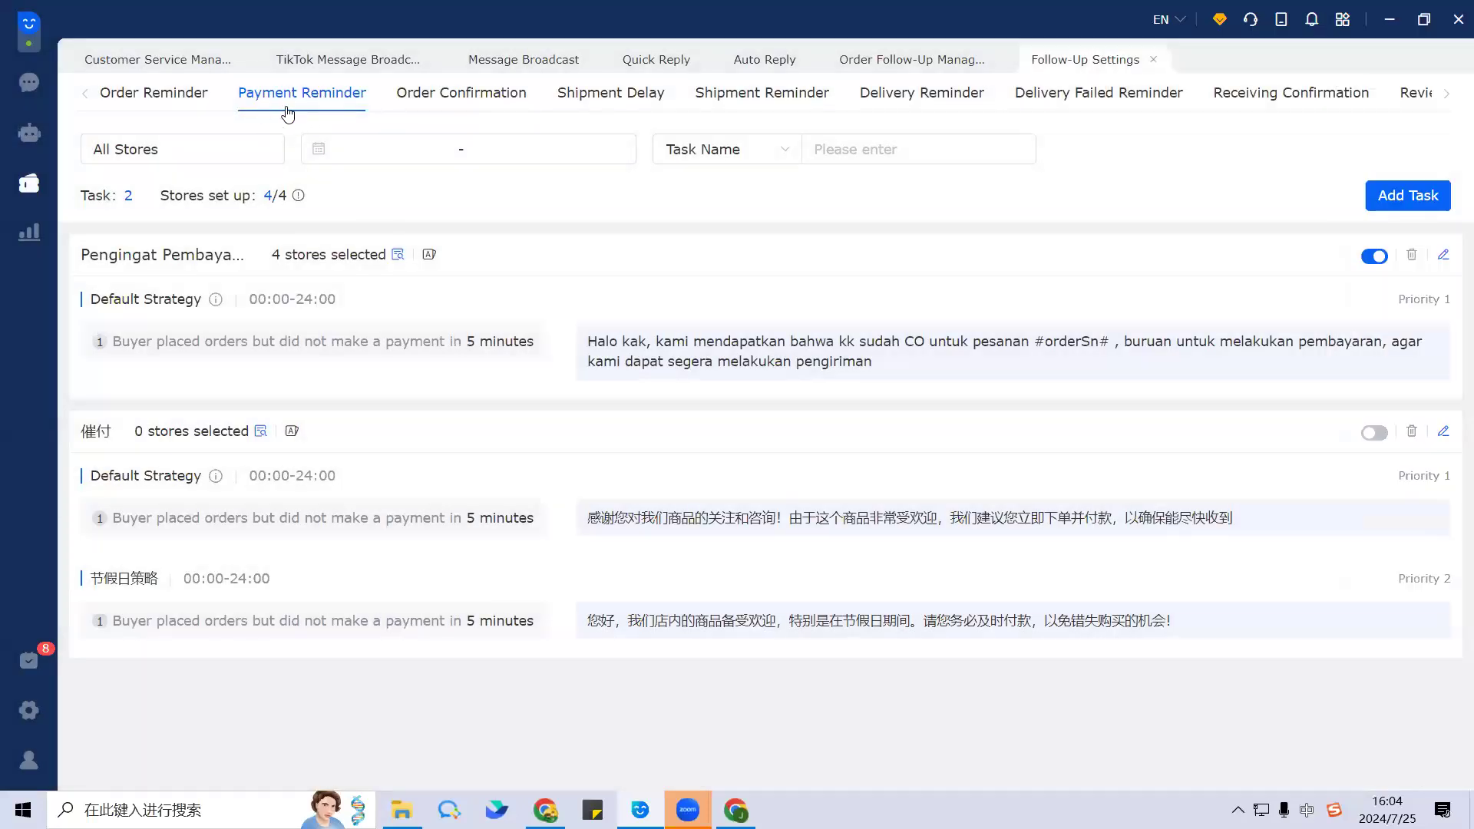
click(468, 99)
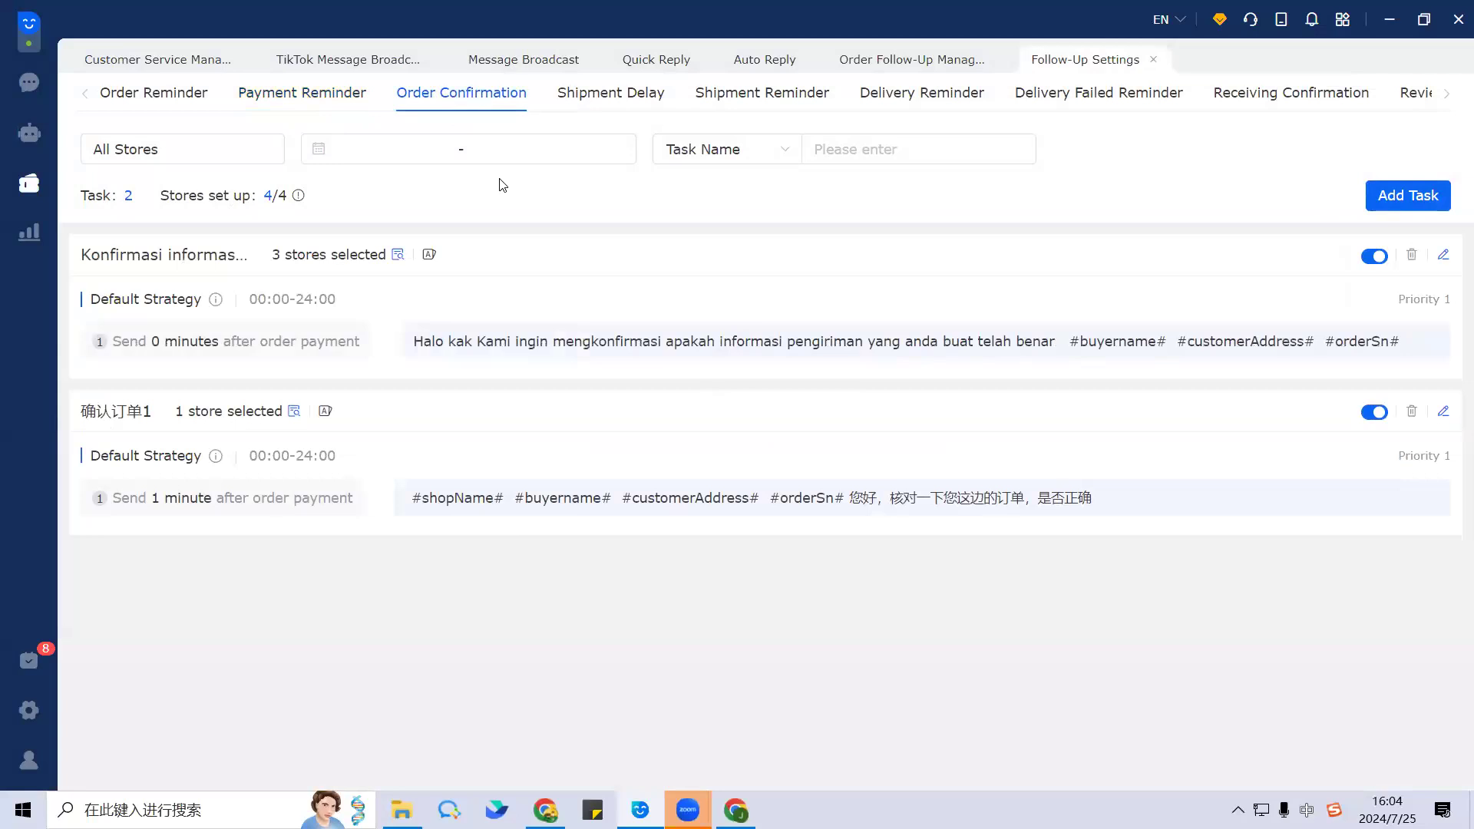
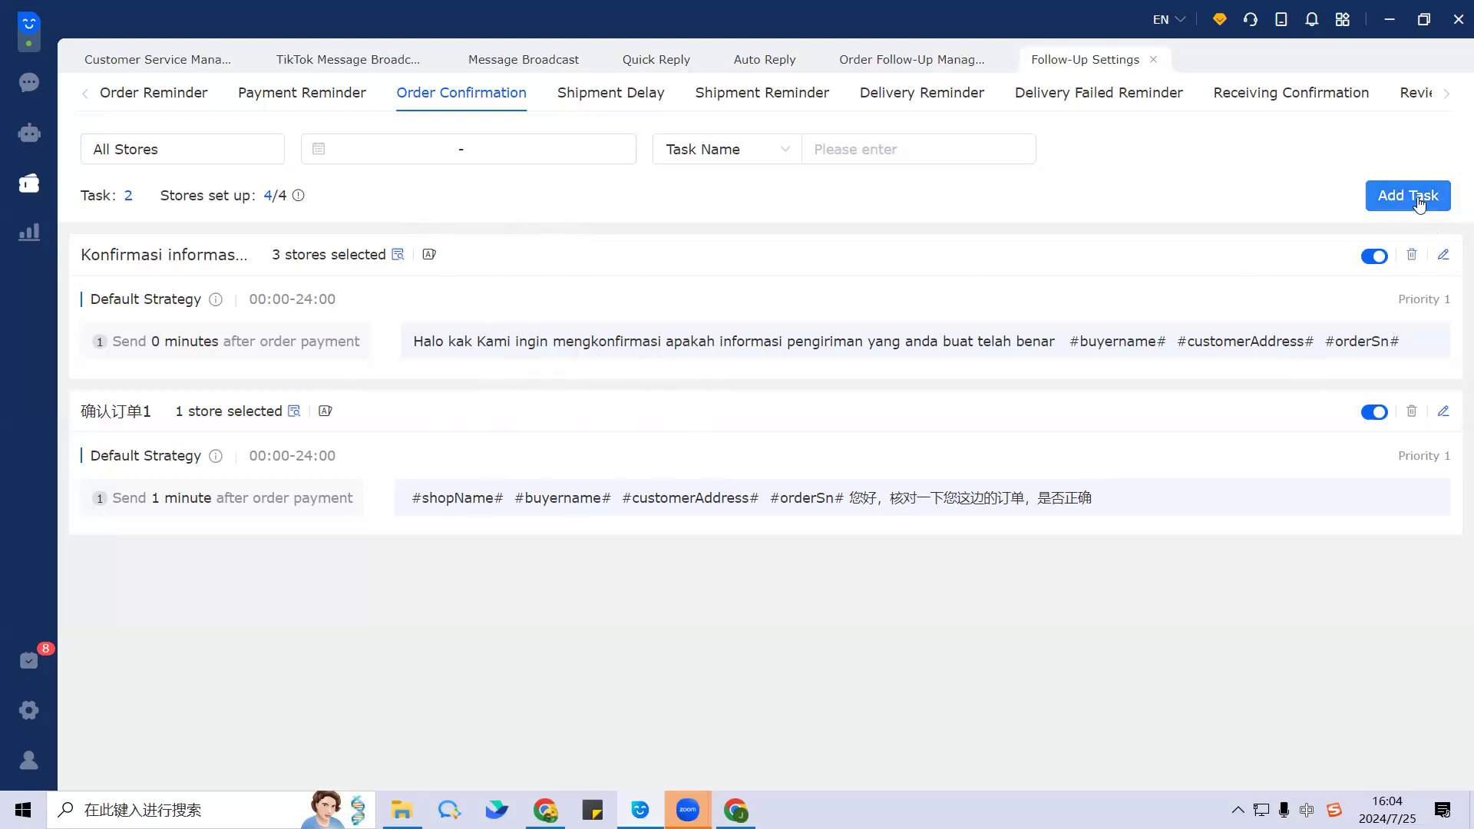
Step: Open the Order Confirmation task 'Konfirmasi informasi pengiriman telah benar' for editing
click(1442, 256)
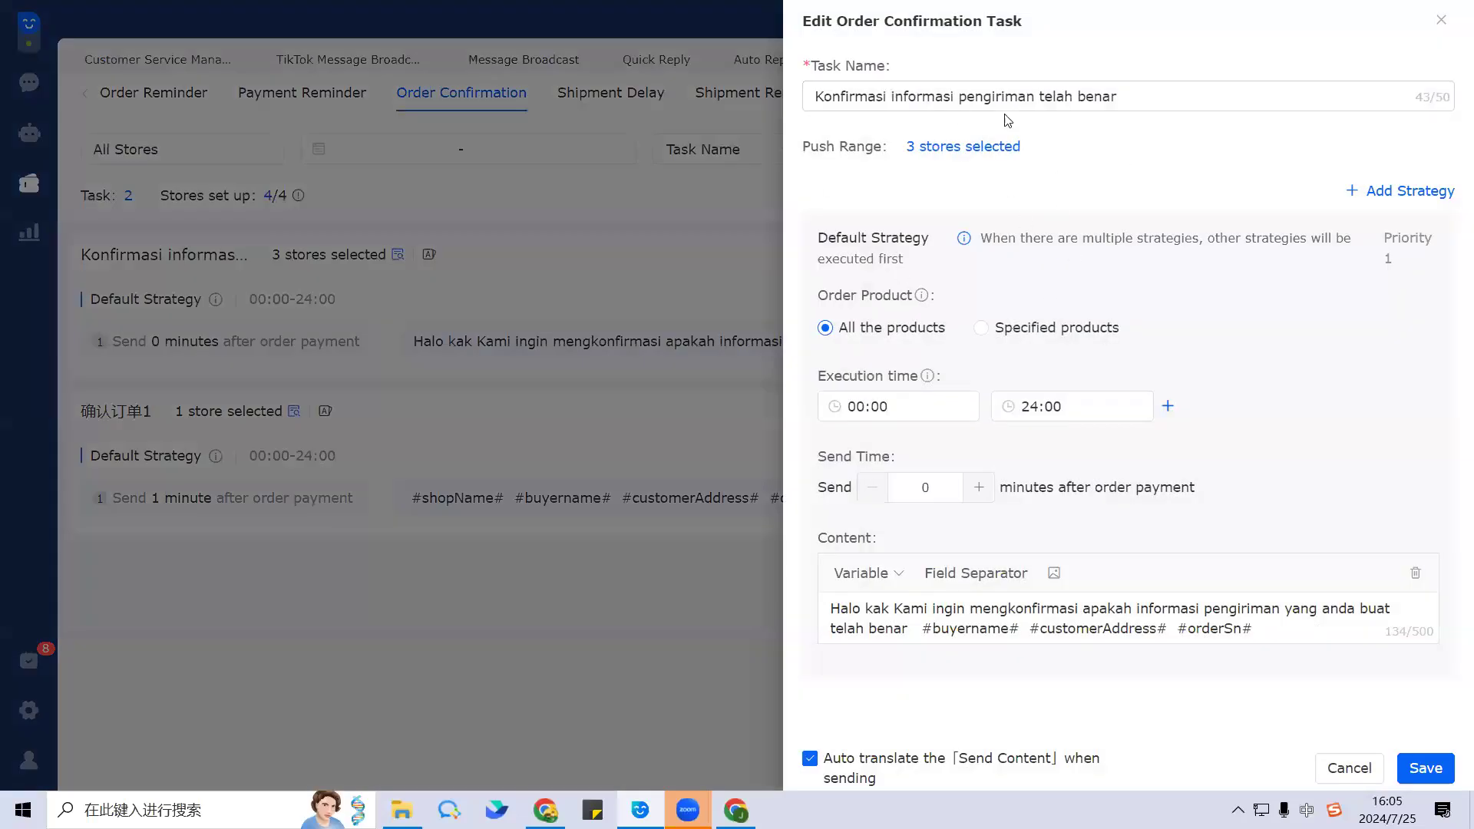
Step: Rename the task to 'confirmation' and set it to send 5 minutes after payment
click(1121, 106)
drag(1121, 106, 787, 92)
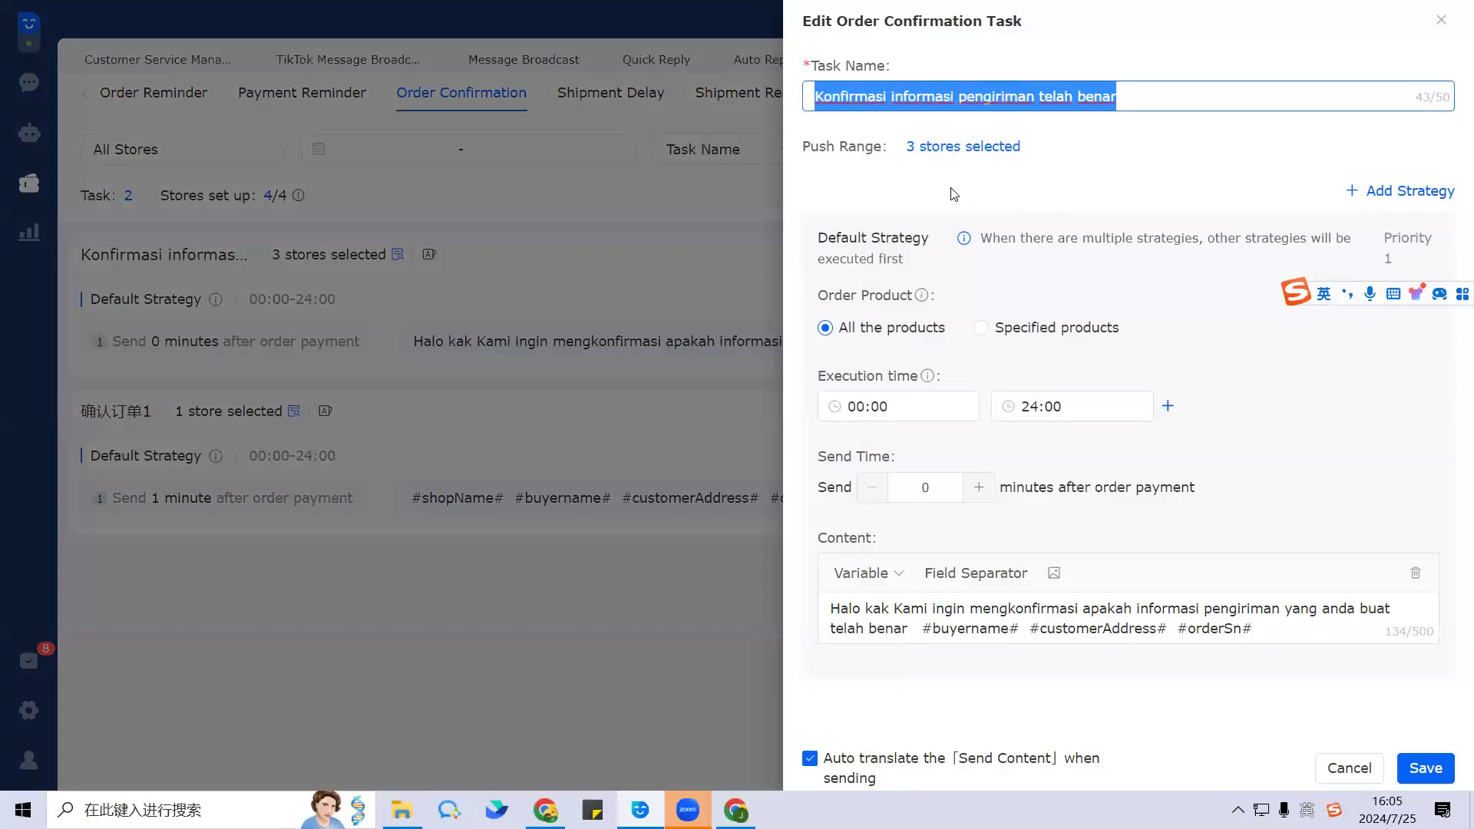
text(confirmation)
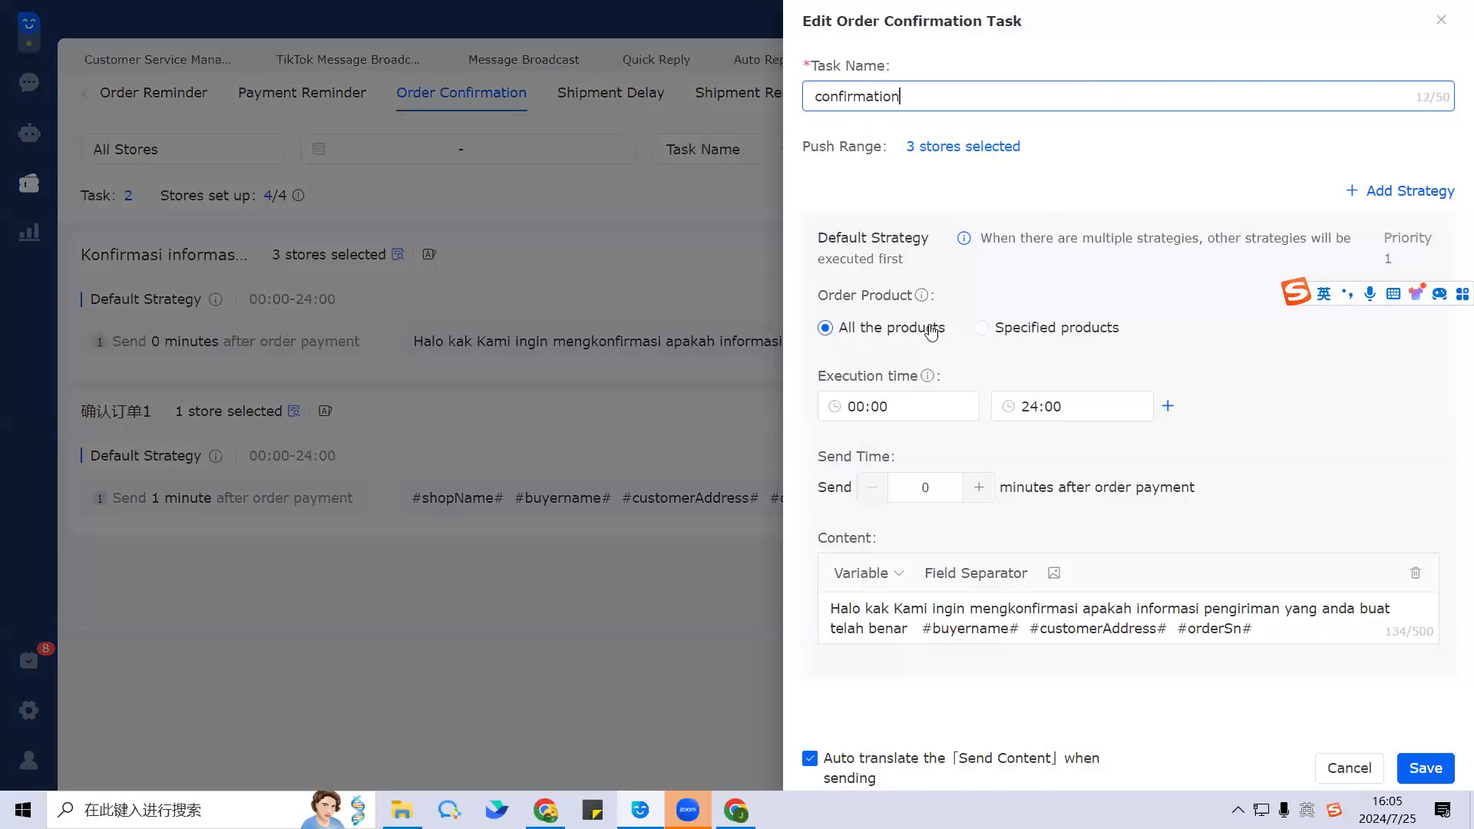
drag(937, 494, 910, 486)
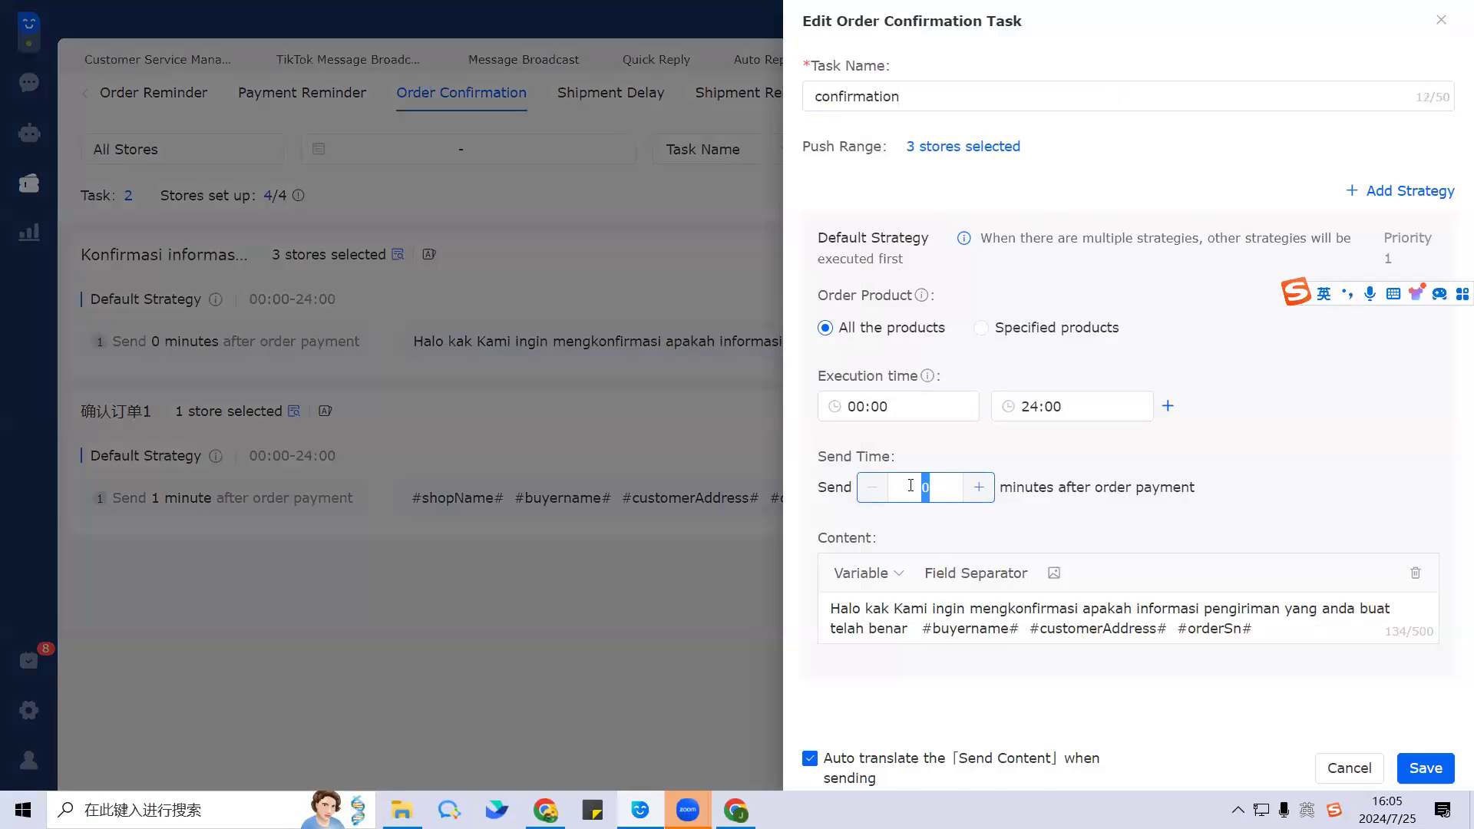
text(5)
click(1161, 533)
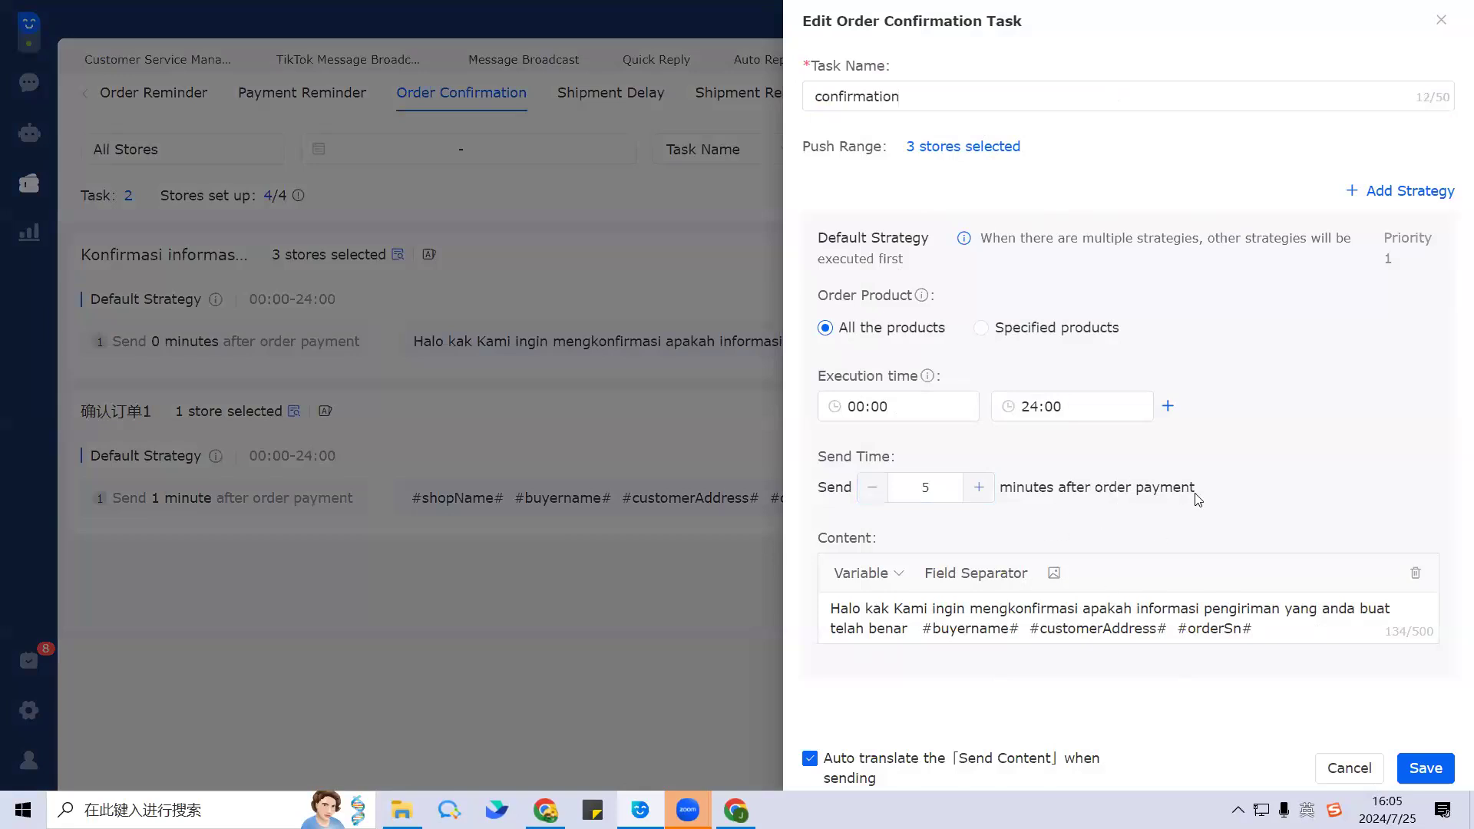
Step: Replace the message content with 'hello,'
drag(1275, 641, 815, 611)
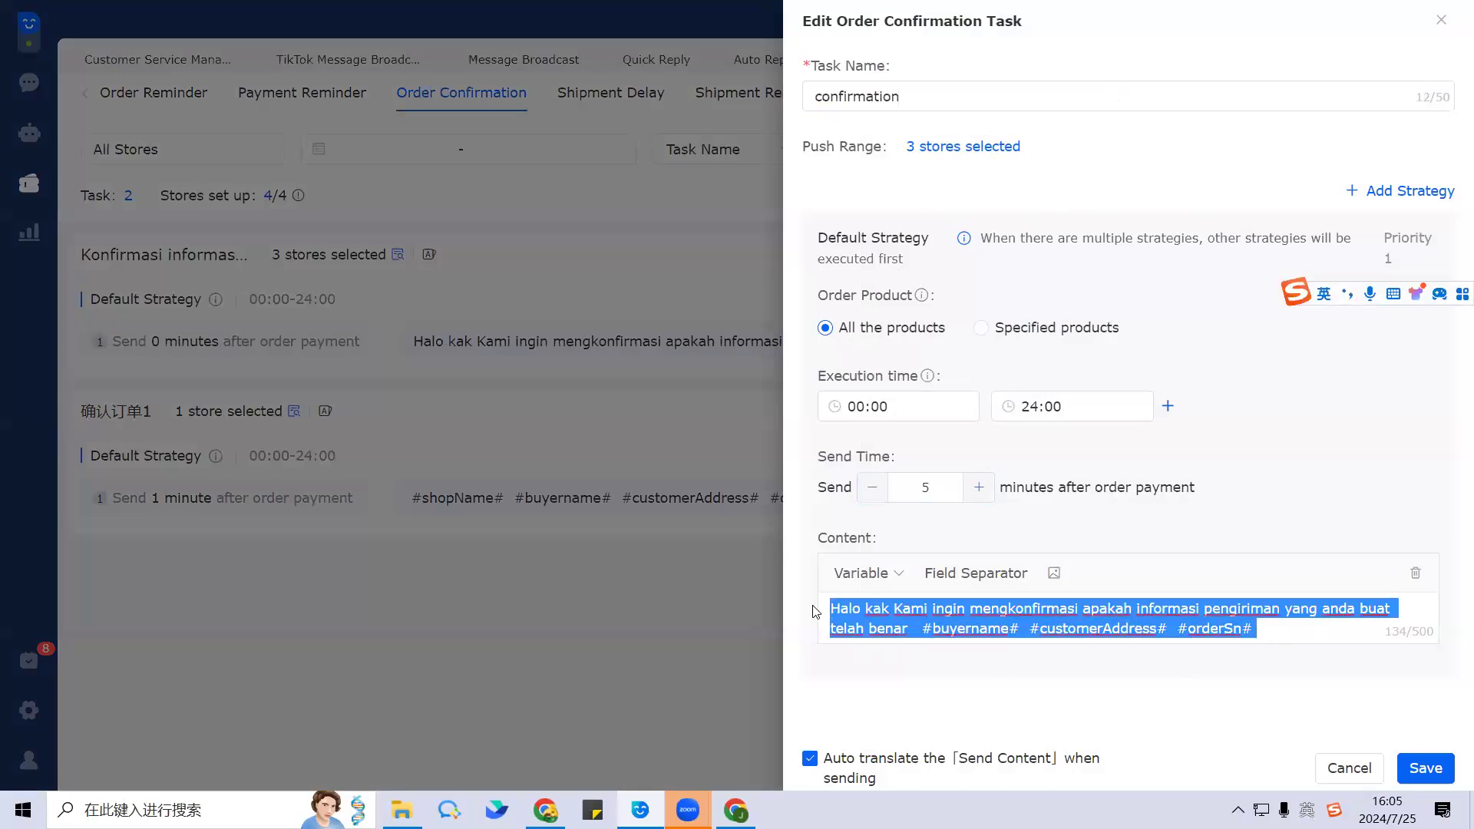
text(hello,)
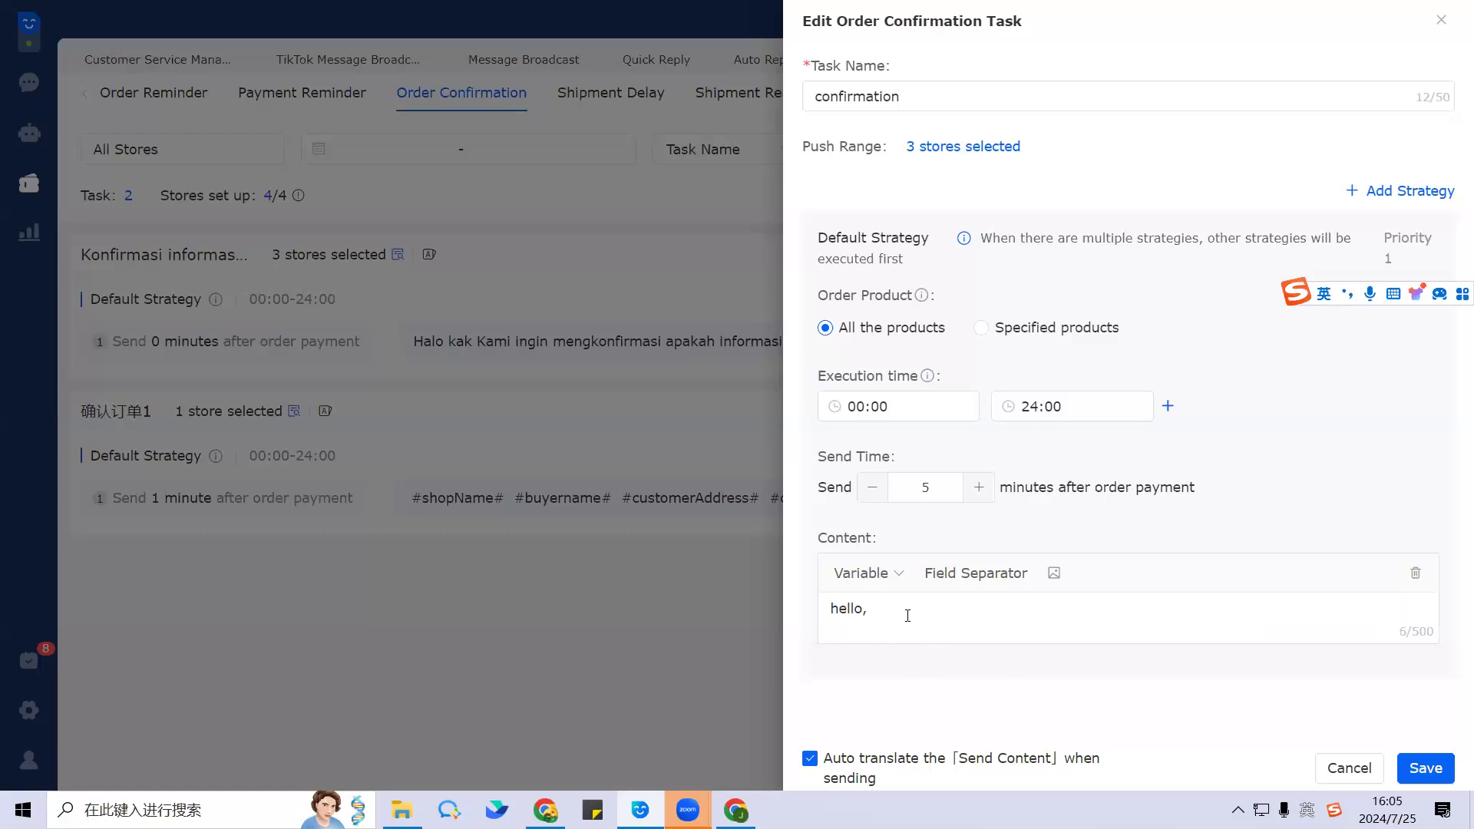
text(pelac)
key(BackSpace)
key(BackSpace)
key(BackSpace)
key(BackSpace)
key(BackSpace)
Step: Insert the Customer Address placeholder into the message, preceded by 'check the'
click(883, 574)
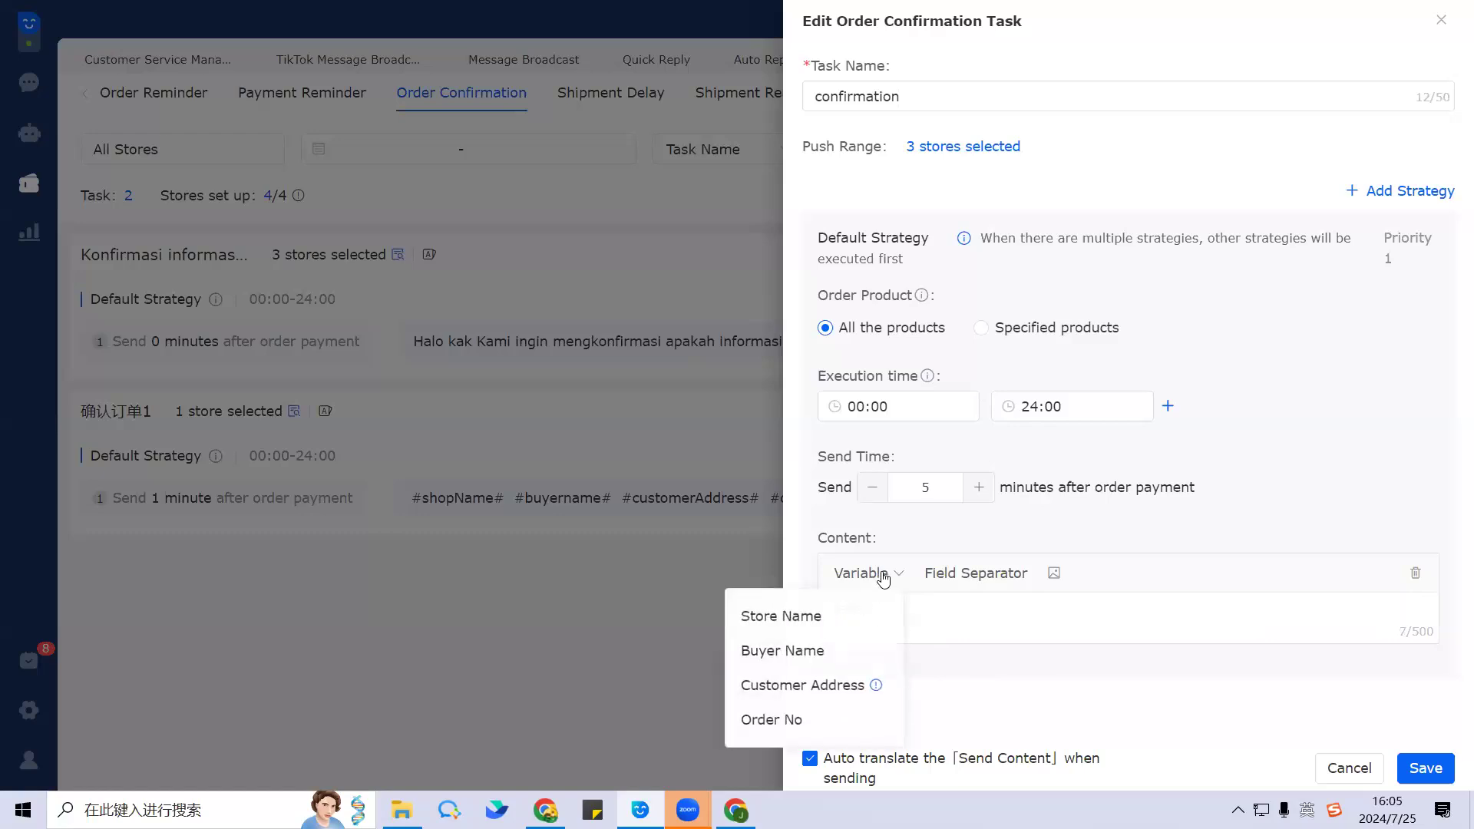
click(954, 617)
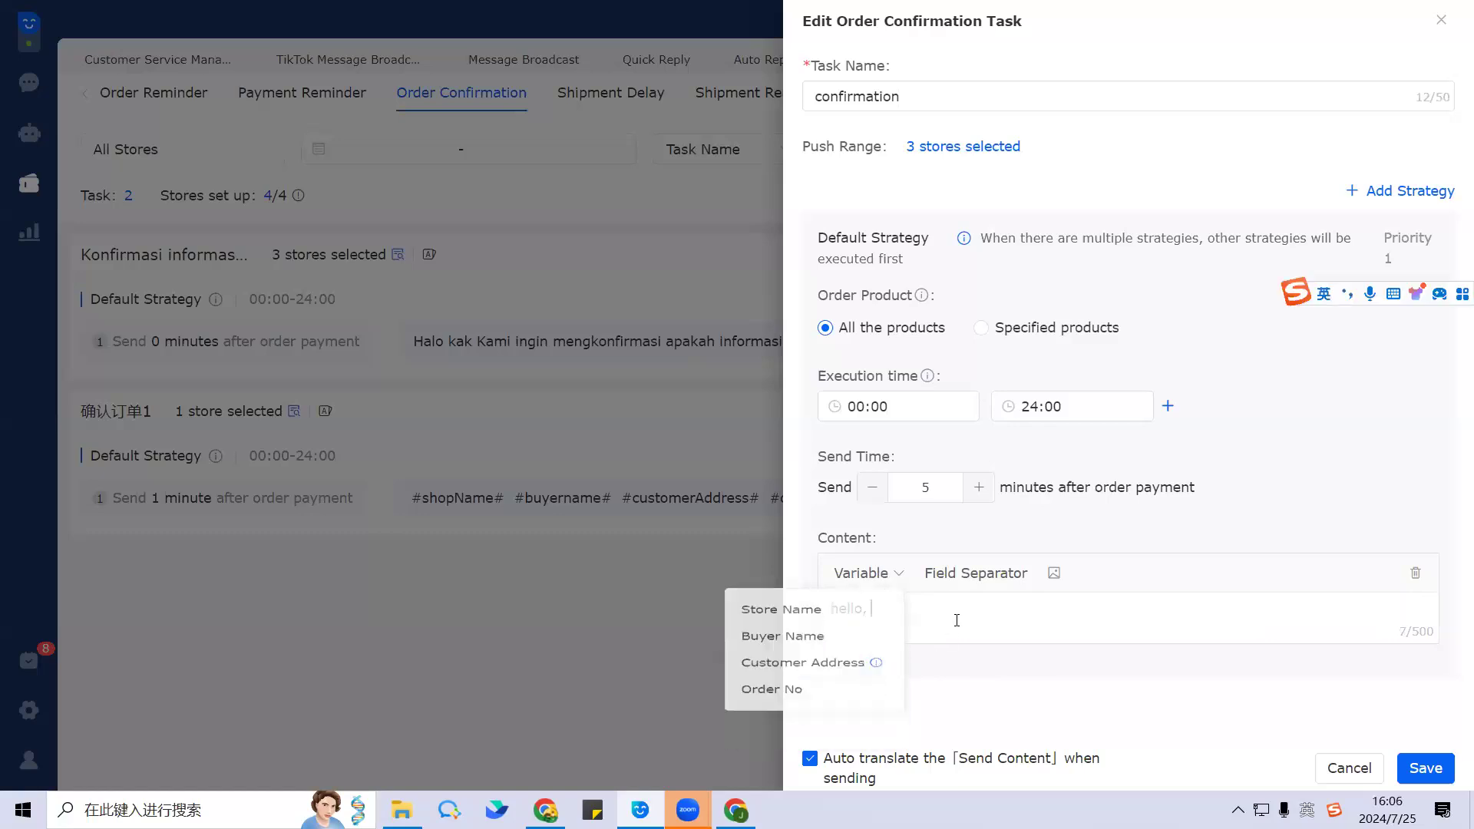
click(891, 578)
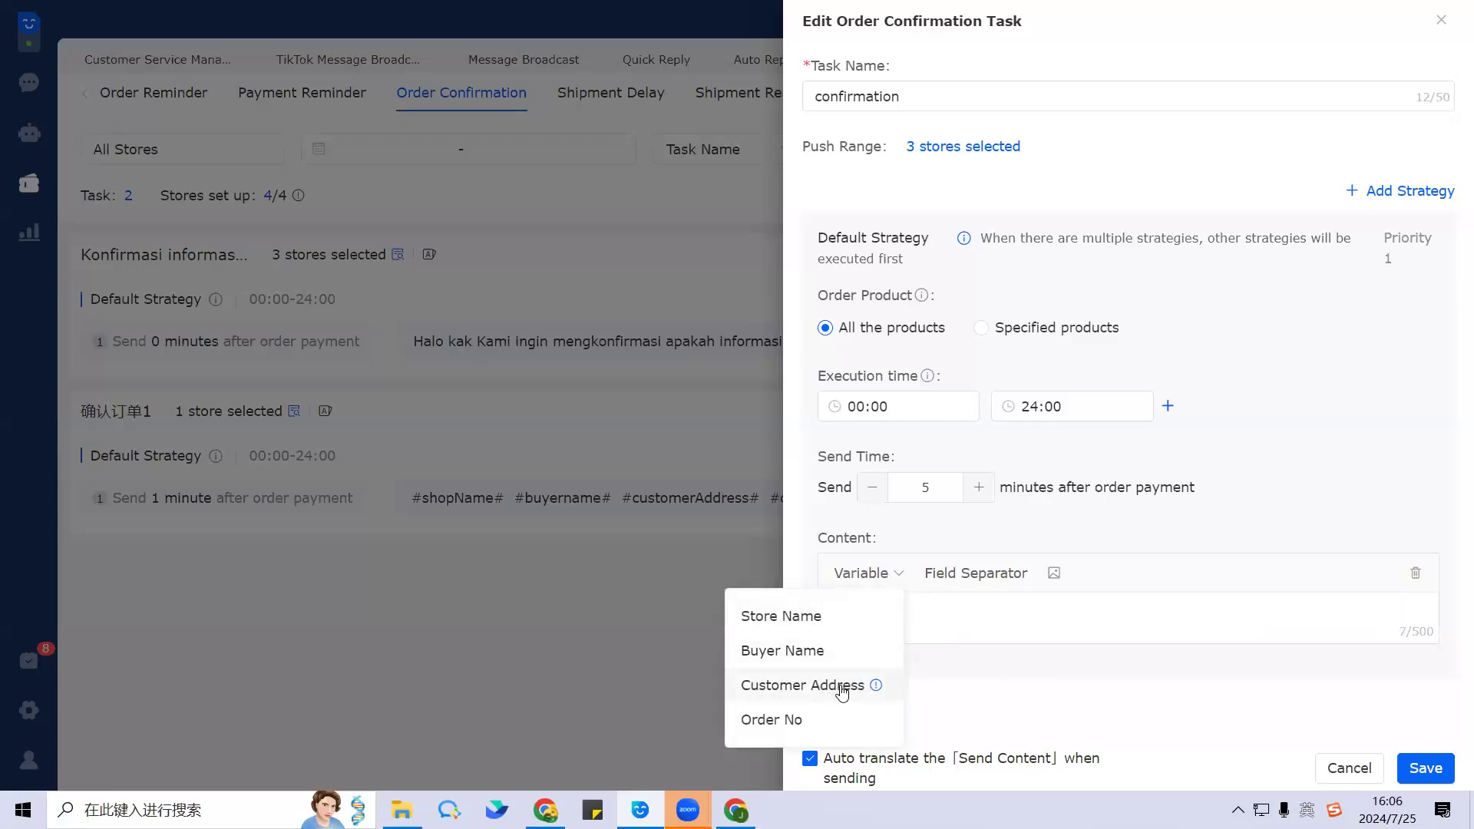
click(822, 693)
click(873, 611)
text(the)
double_click(873, 611)
text(check the)
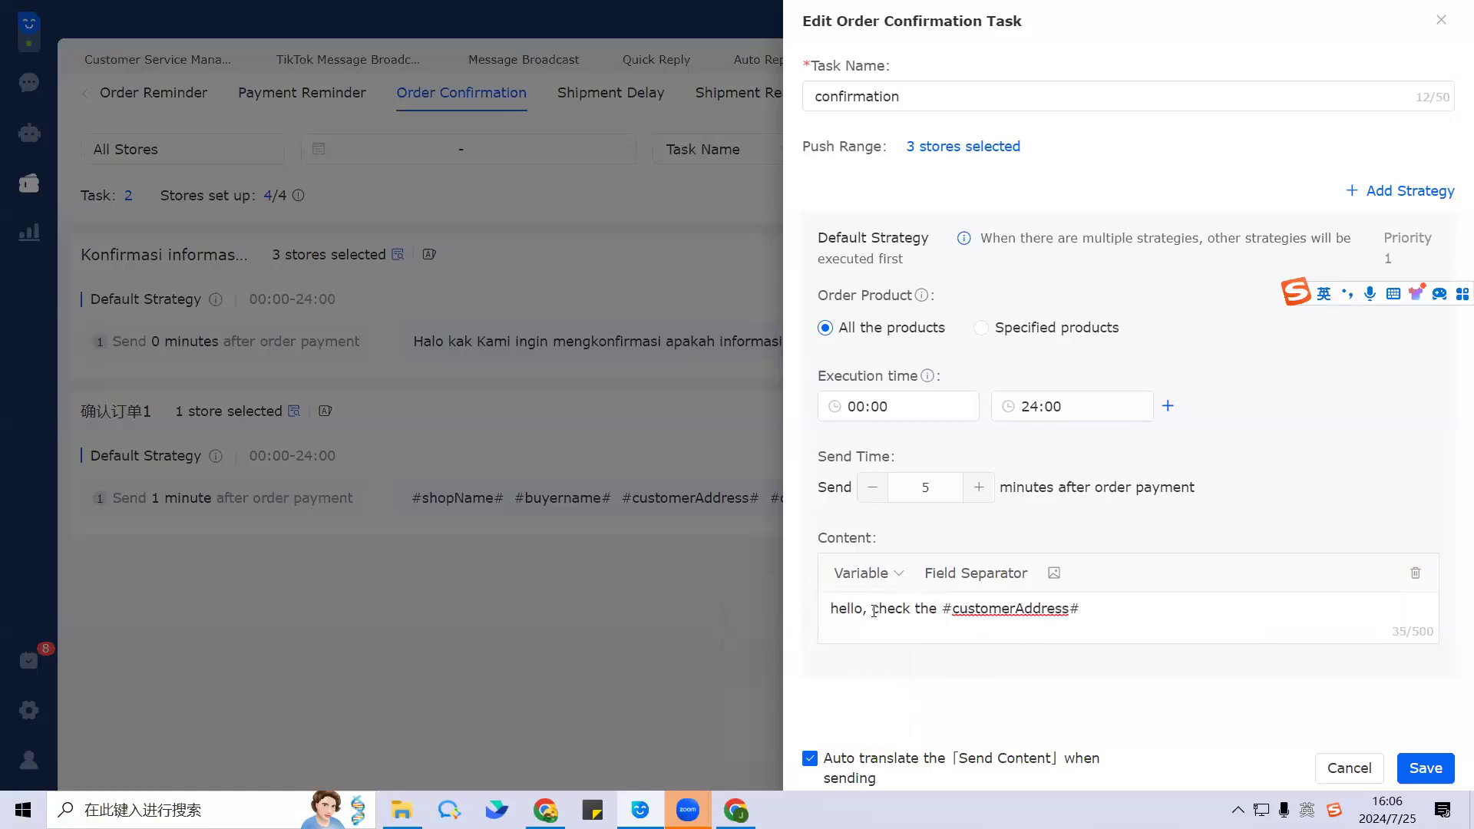
Step: Add Order No and Buyer Name placeholders, then close the task editor without saving
click(1085, 609)
click(865, 581)
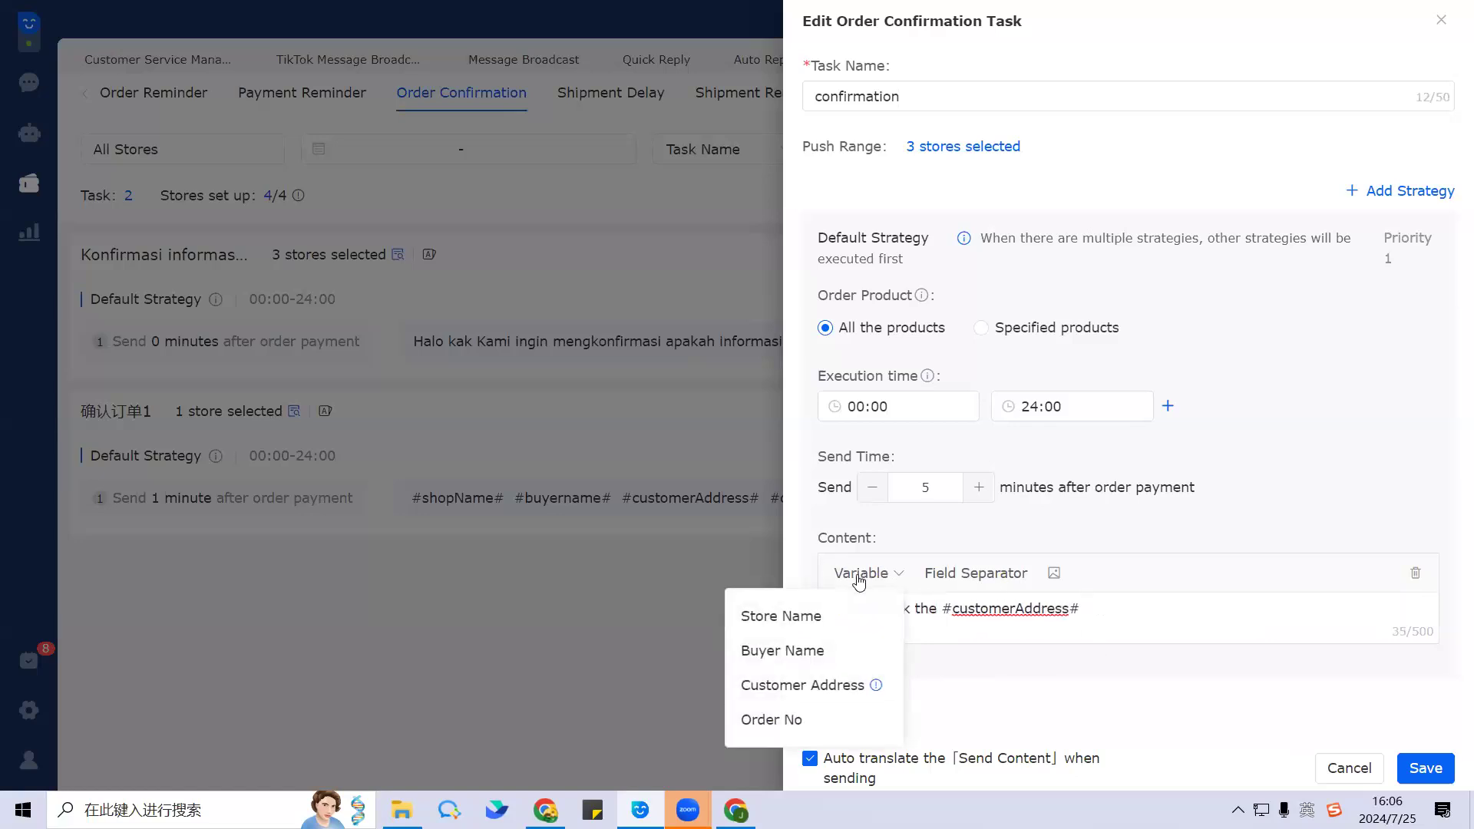
click(819, 725)
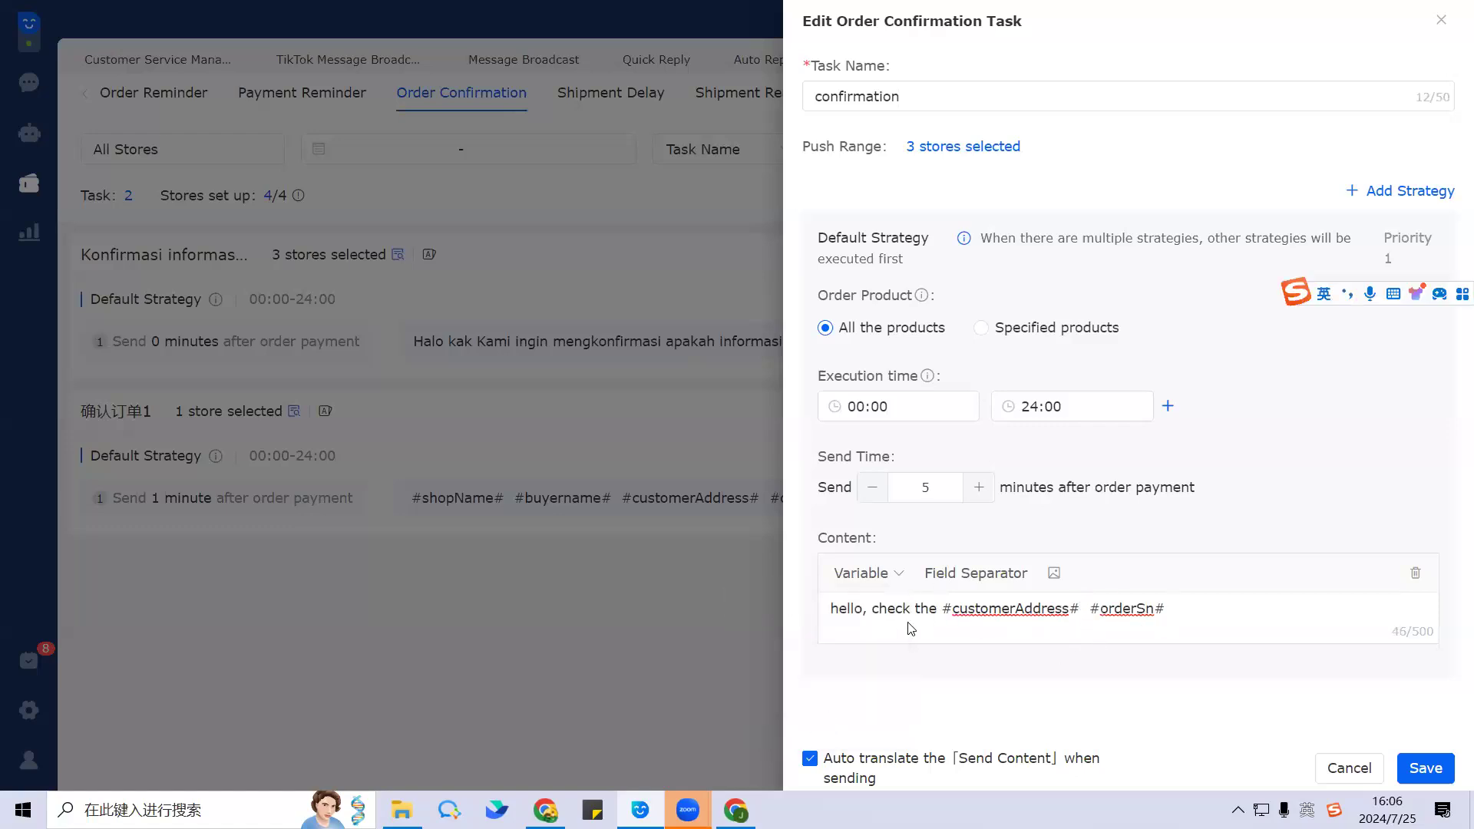
click(877, 574)
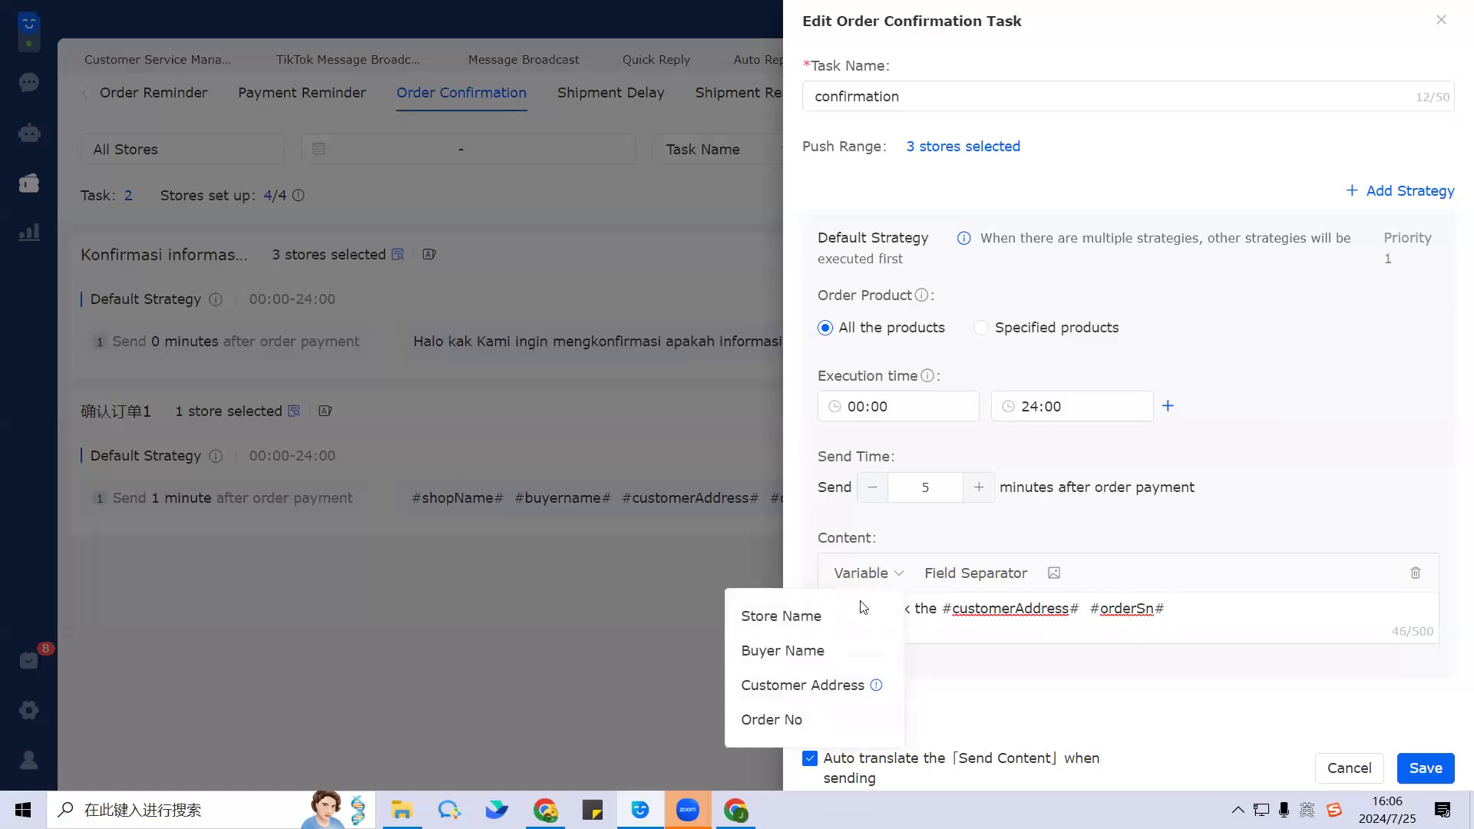
click(836, 651)
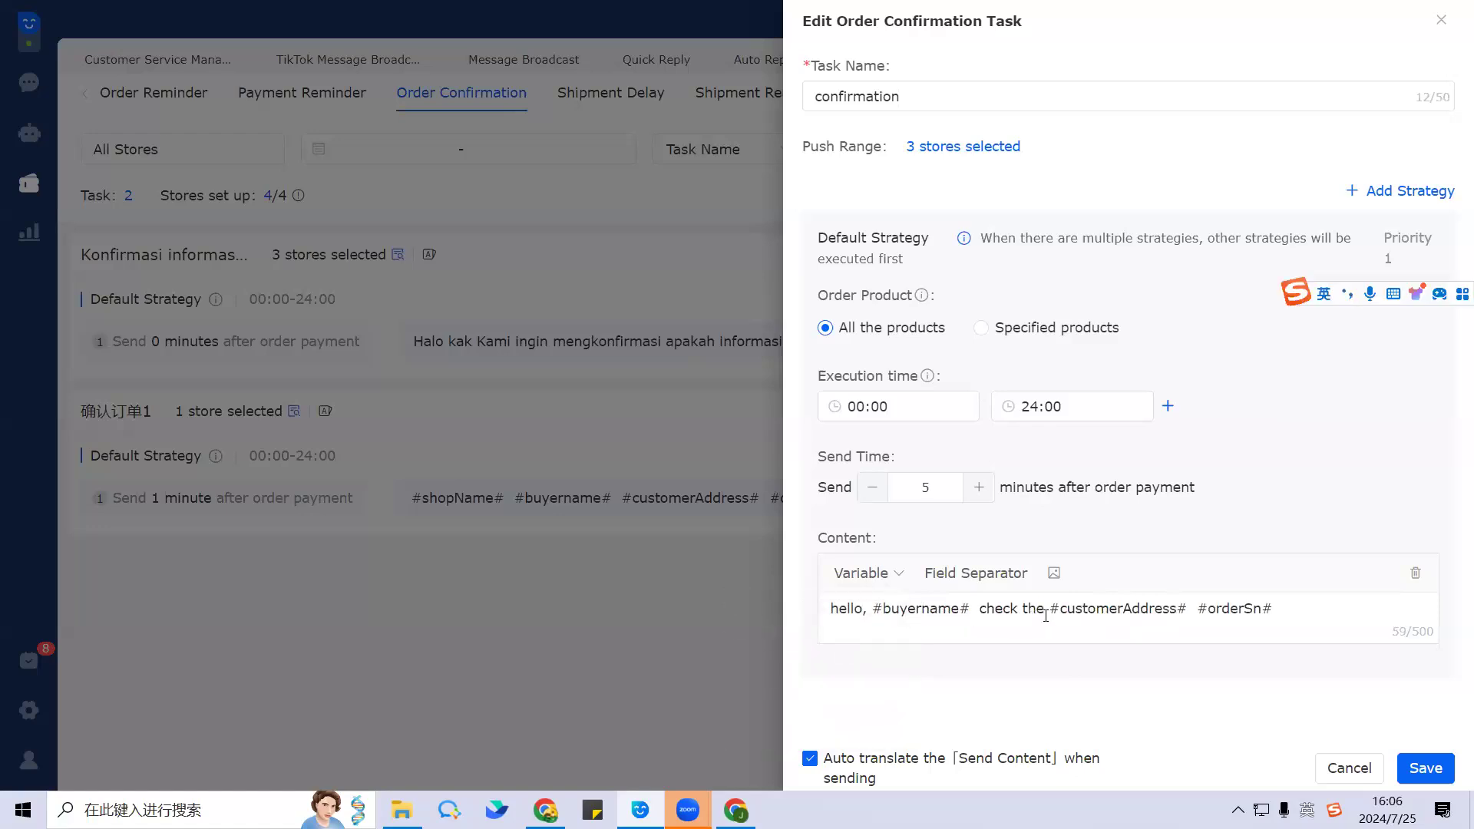
click(1303, 607)
click(1443, 24)
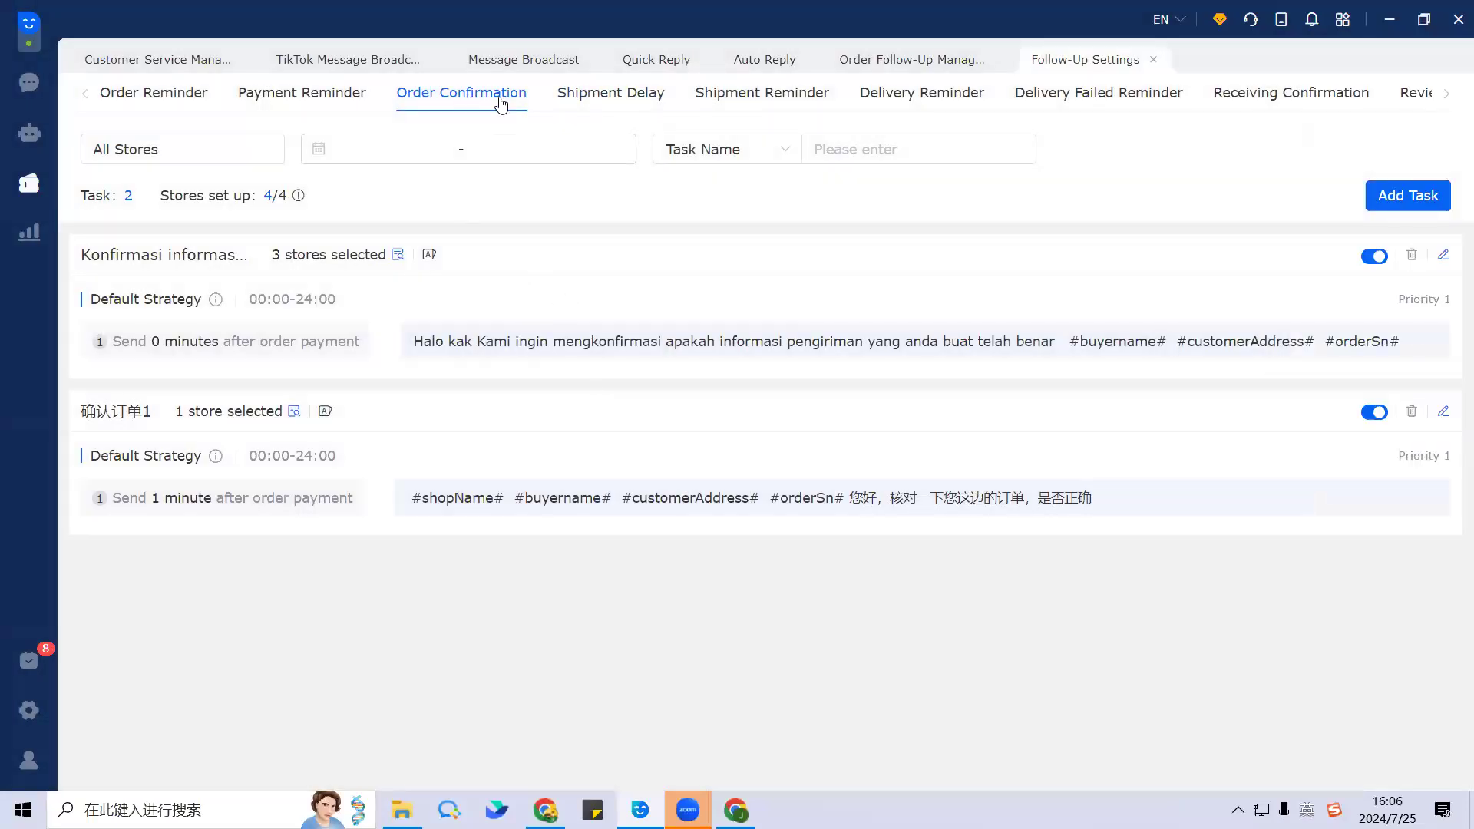
Step: Show the Shipment Delay list of tasks triggered by orders unshipped for 72 hours
click(614, 99)
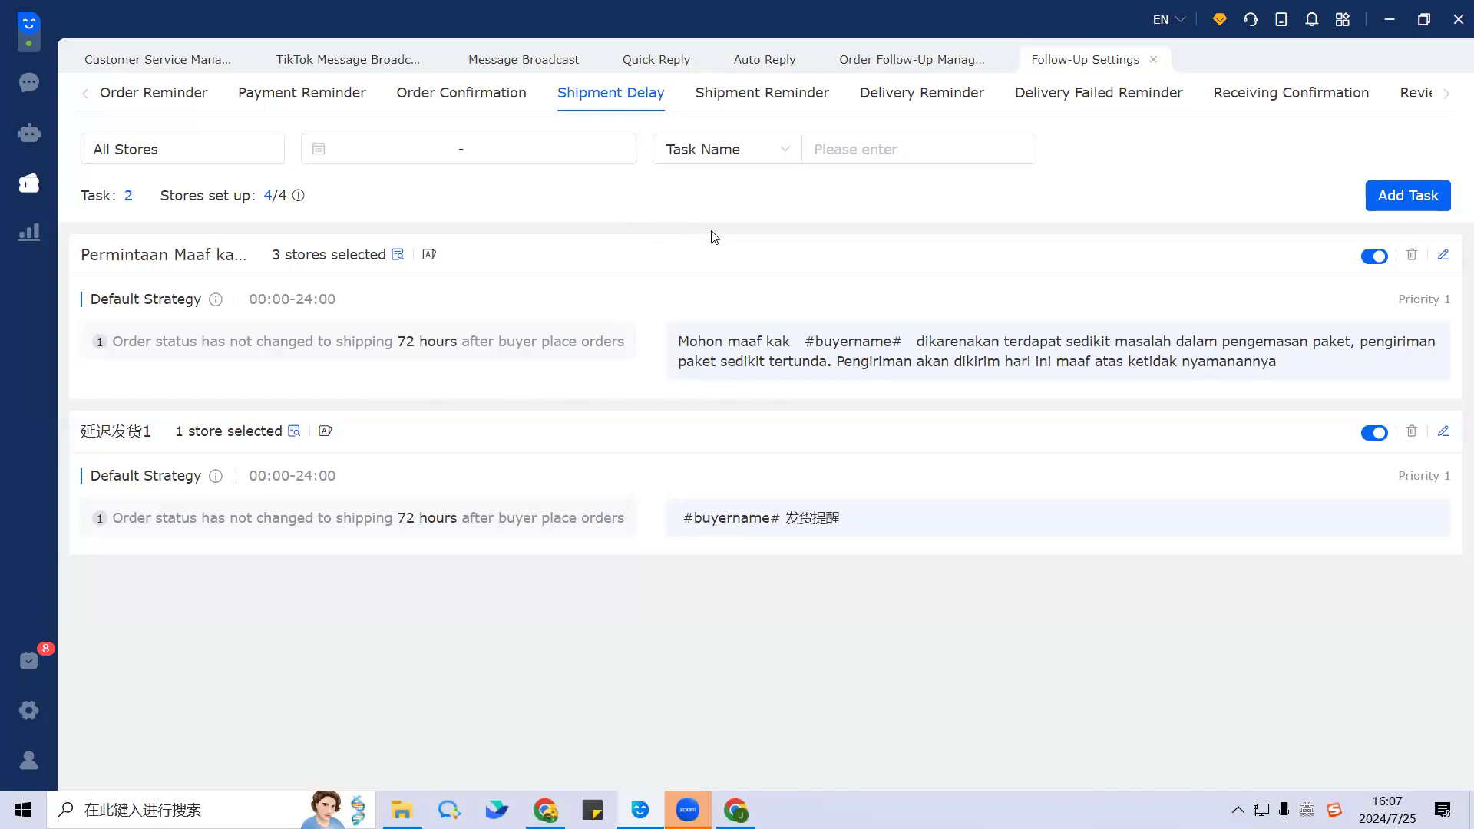
Step: Open the 'Permintaan Maaf karena penundaan Pengiriman' task and review its message and name
click(1443, 255)
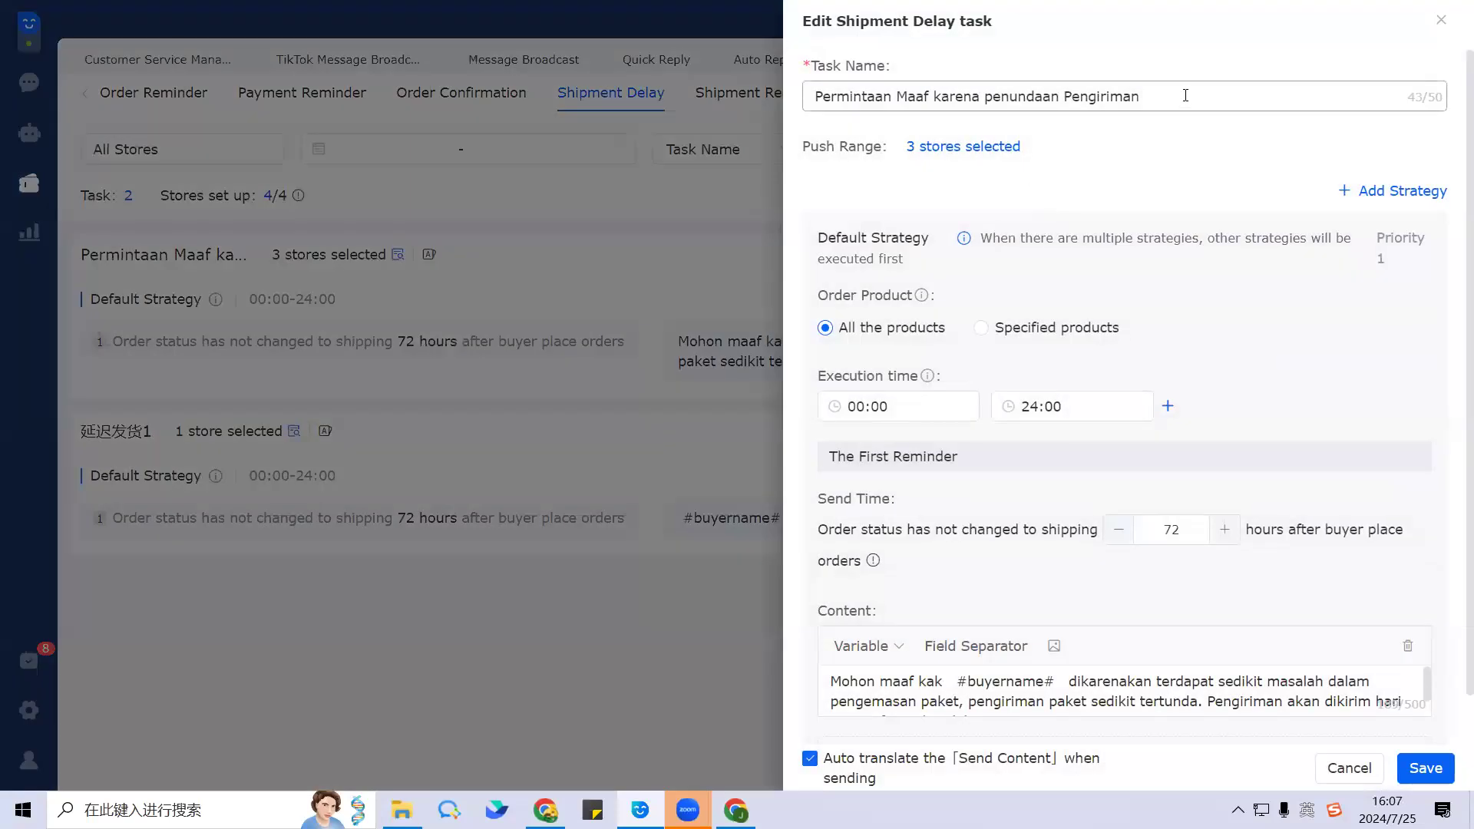
scroll(1112, 620, down, 1)
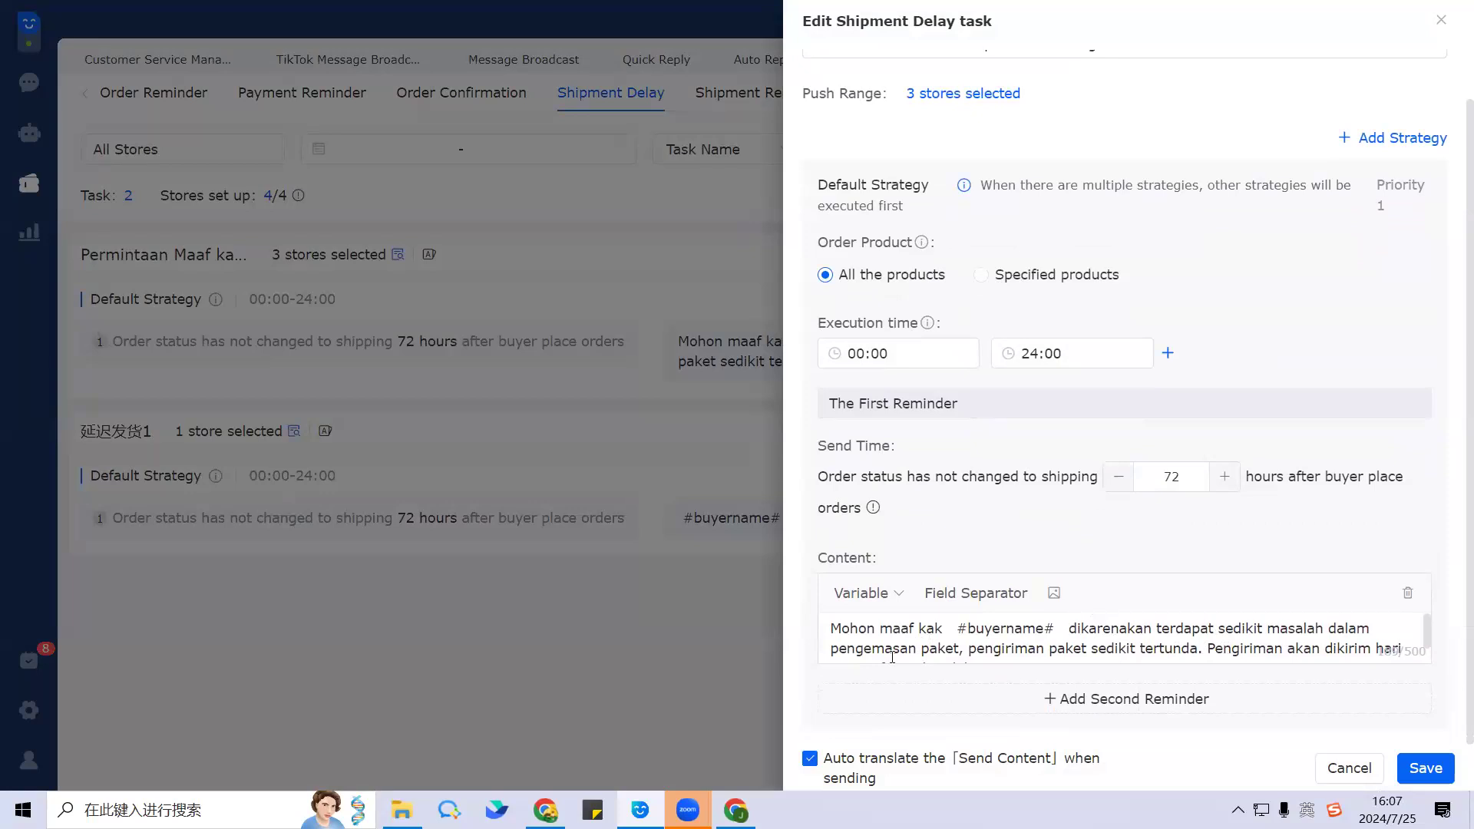
drag(1088, 645, 826, 616)
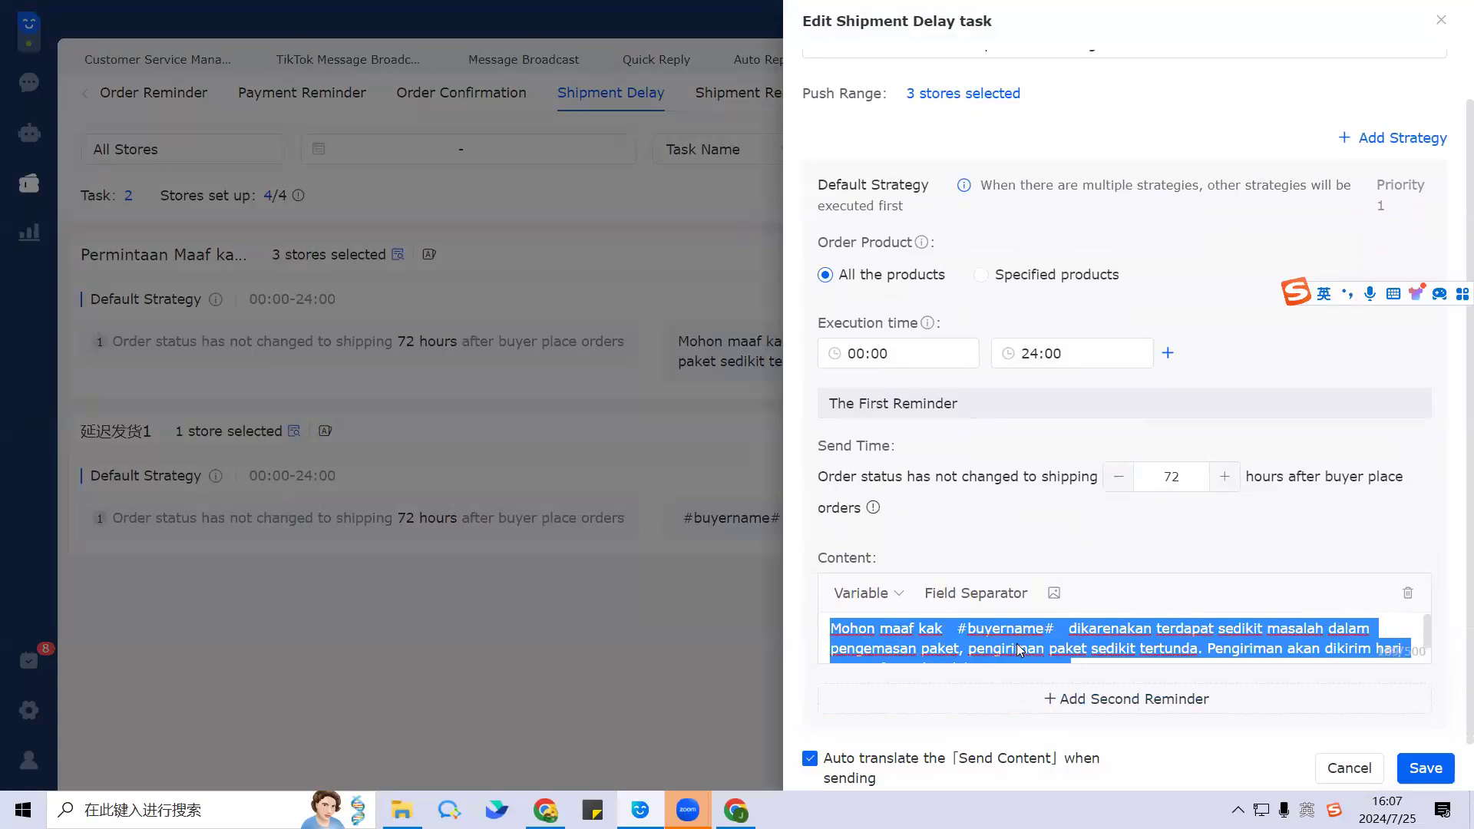
scroll(948, 245, up, 1)
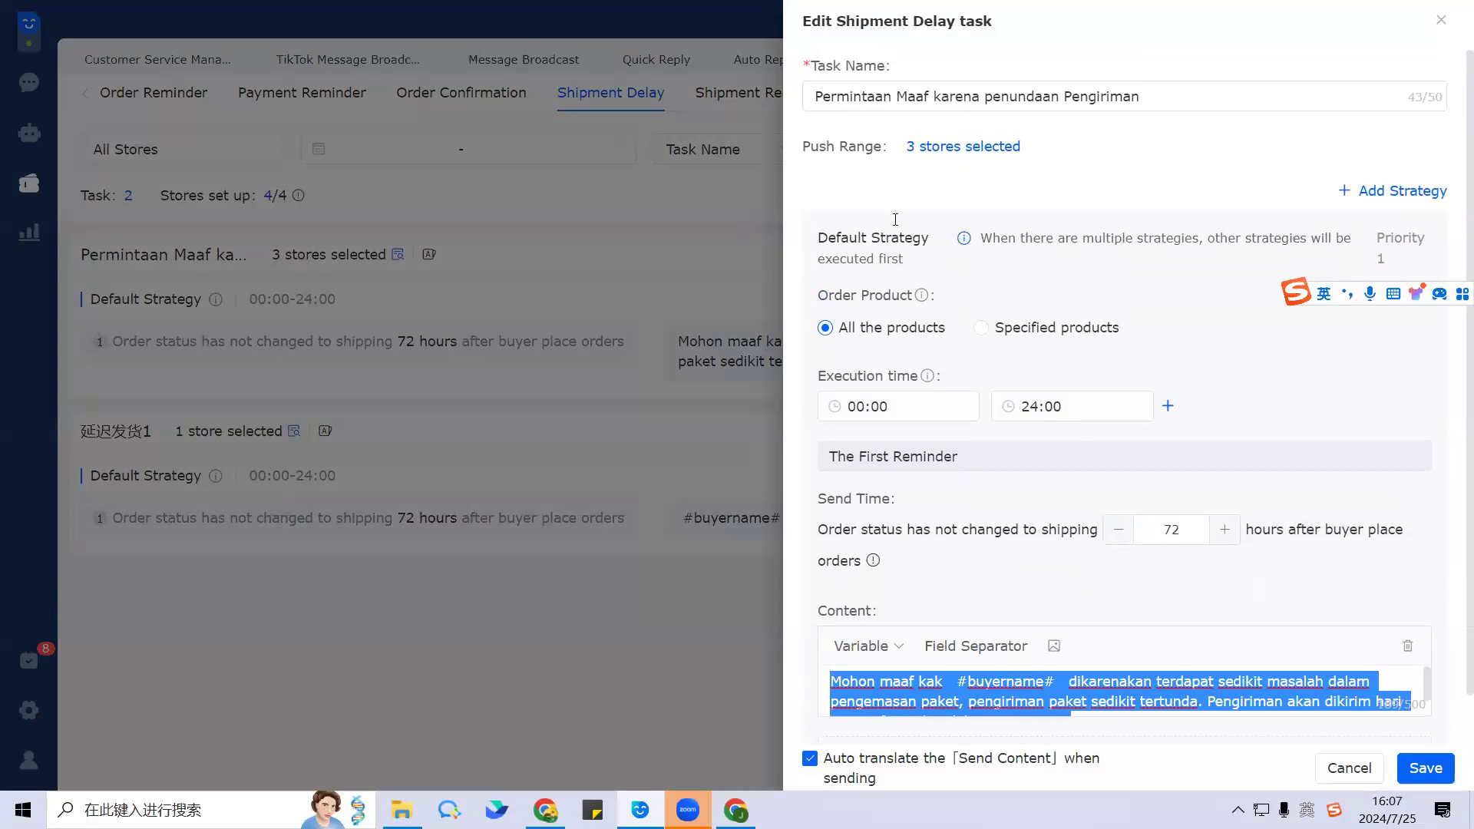
drag(1141, 96, 807, 96)
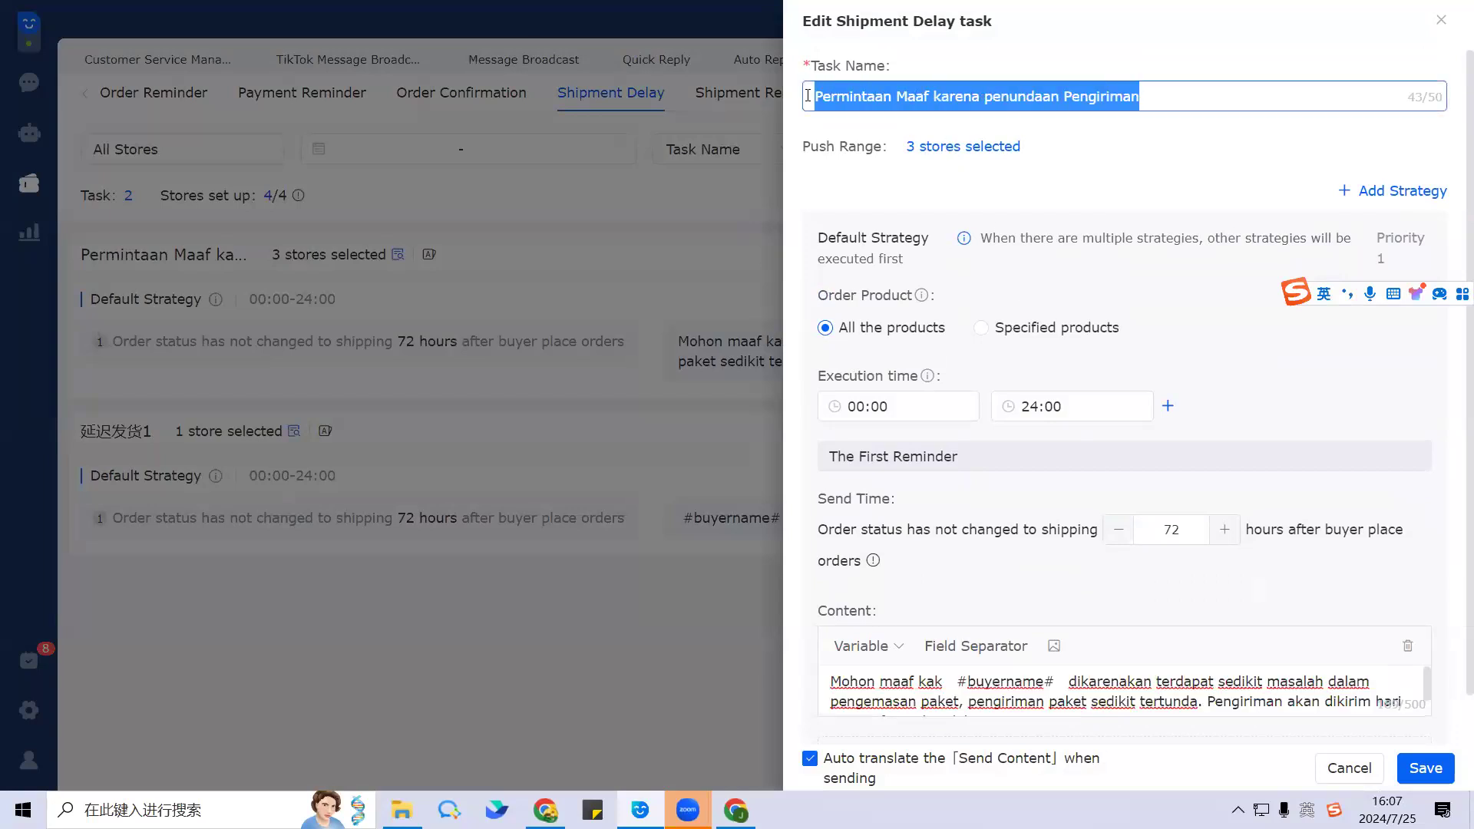
Step: Restrict the push range to the Tik Tok113_PH store by unchecking the Lazada and Shopee stores
click(931, 147)
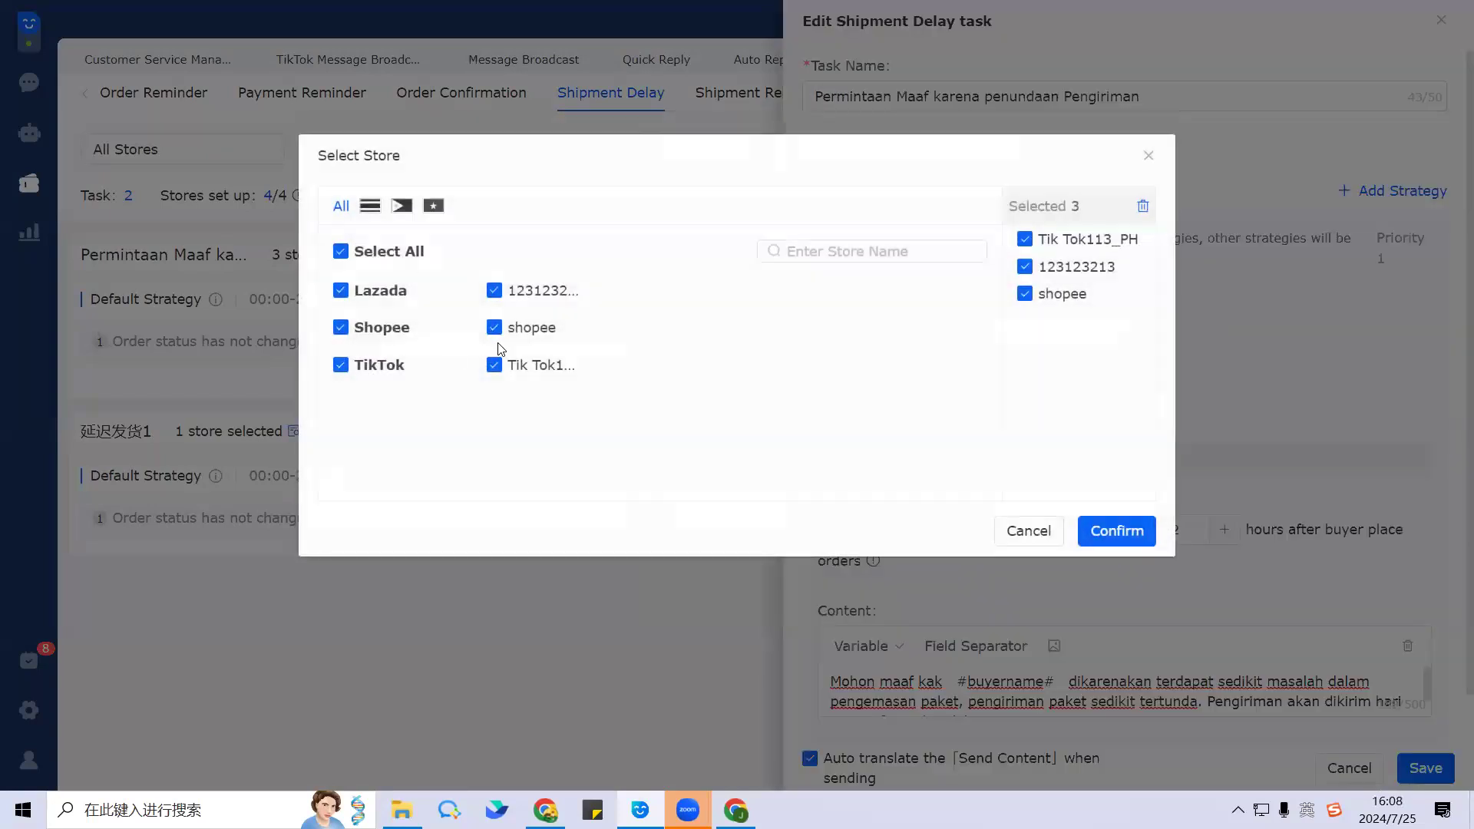
click(510, 291)
click(531, 328)
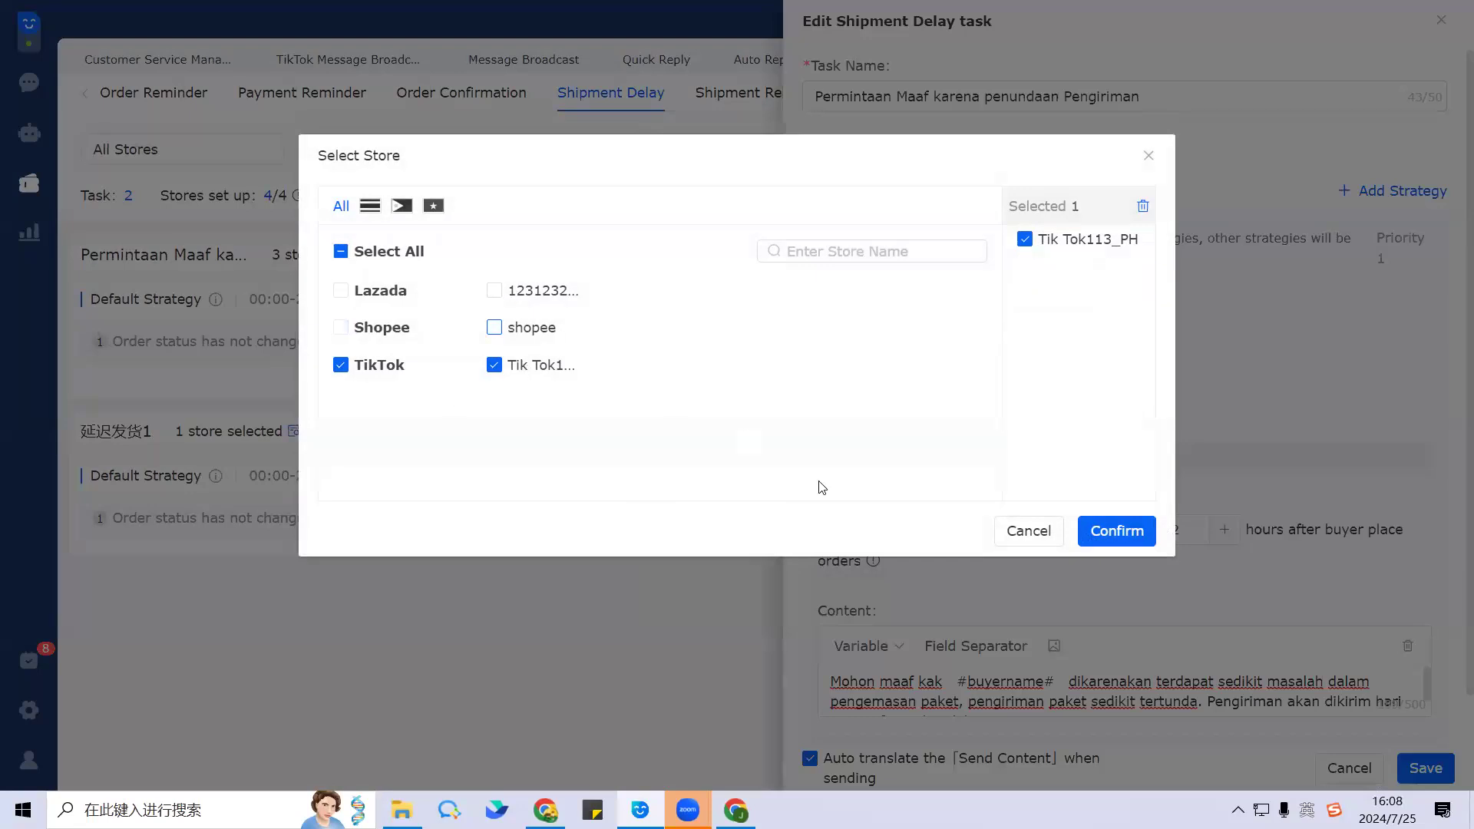
click(1117, 532)
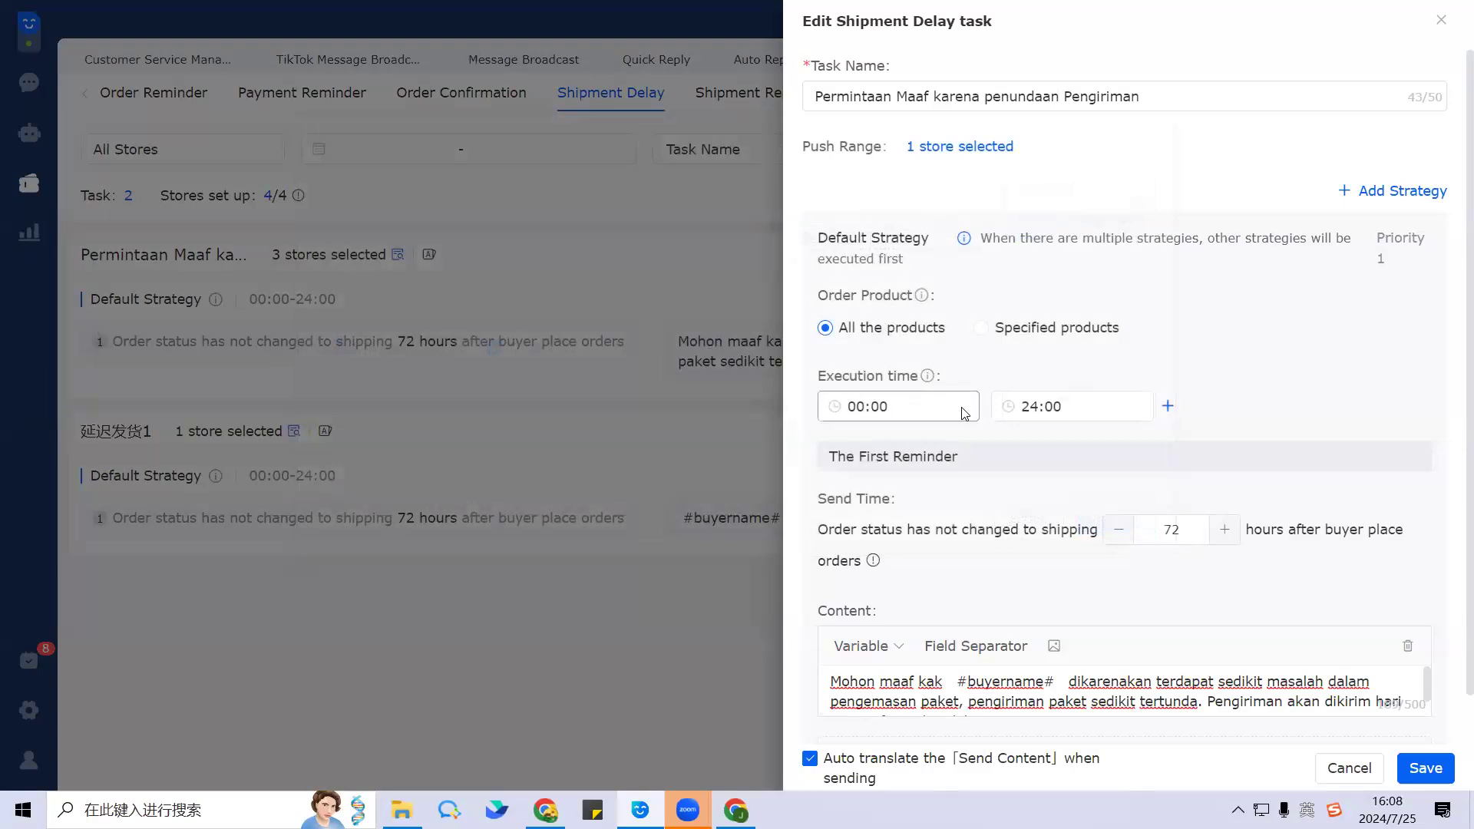
scroll(963, 412, down, 1)
scroll(965, 412, down, 1)
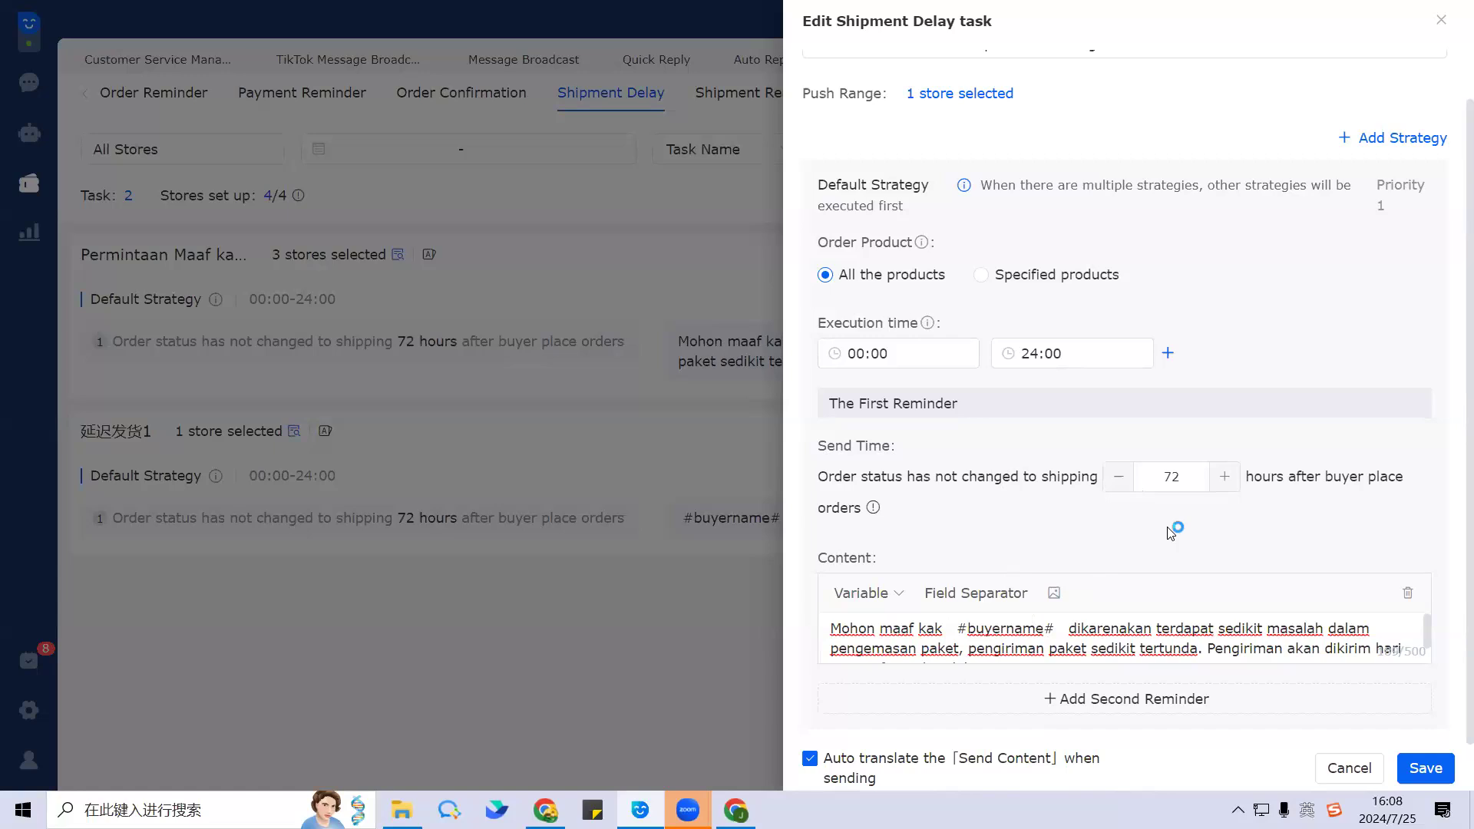
click(1160, 475)
double_click(1160, 475)
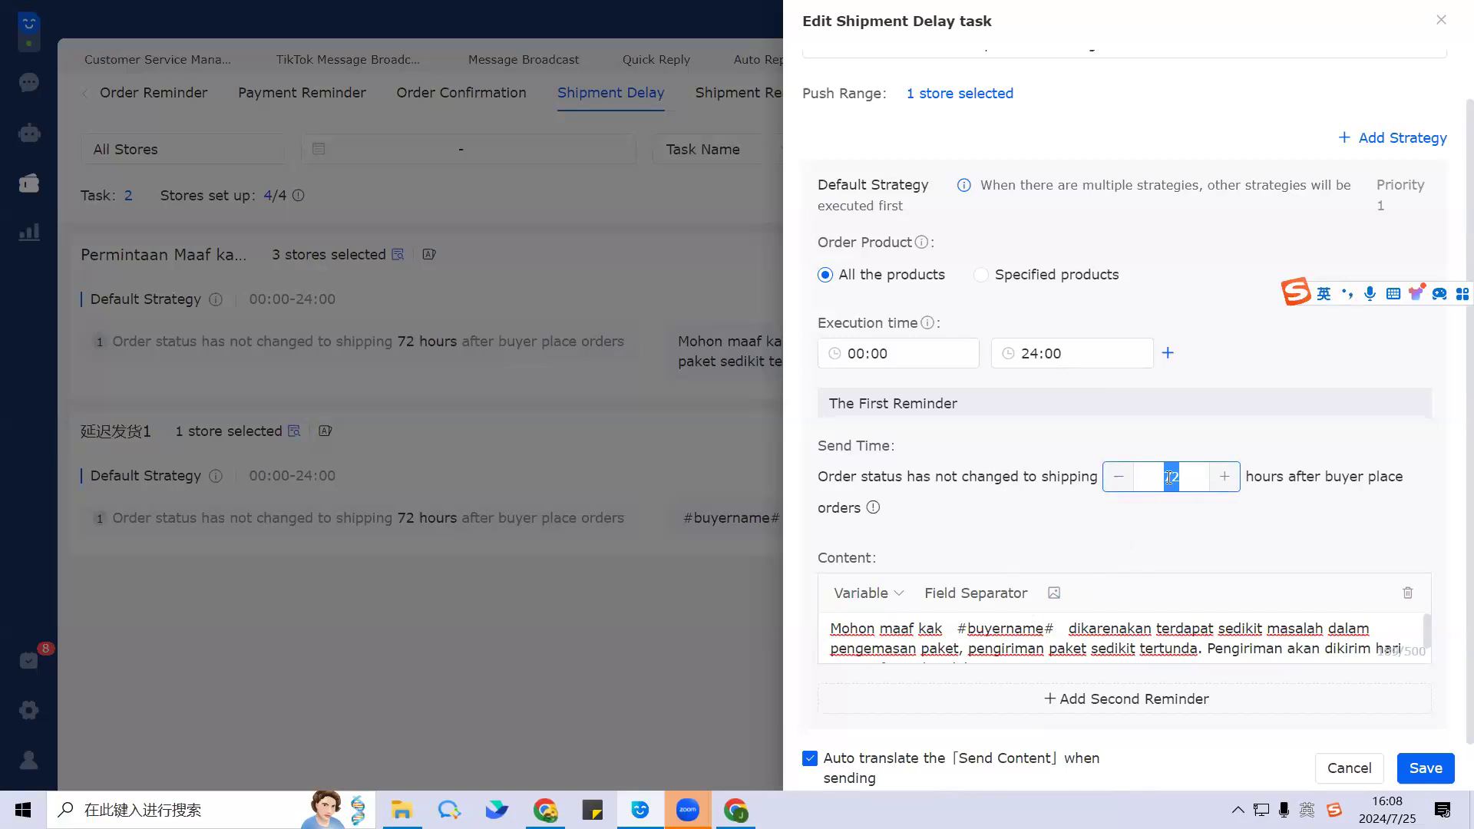
click(1181, 506)
click(1167, 478)
drag(1167, 478, 1194, 482)
click(1176, 517)
drag(1158, 472, 1189, 470)
click(1203, 505)
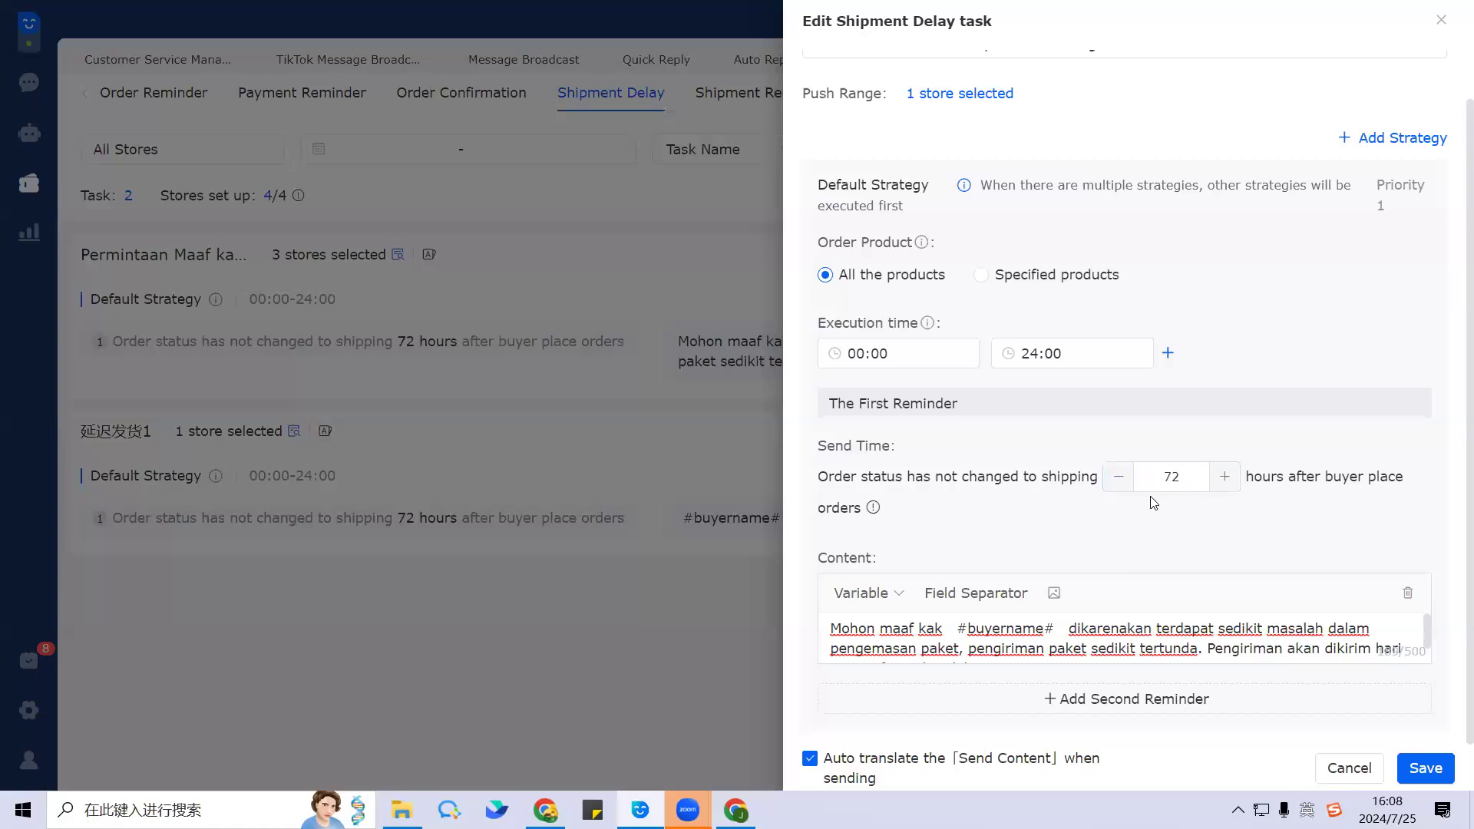
double_click(1194, 476)
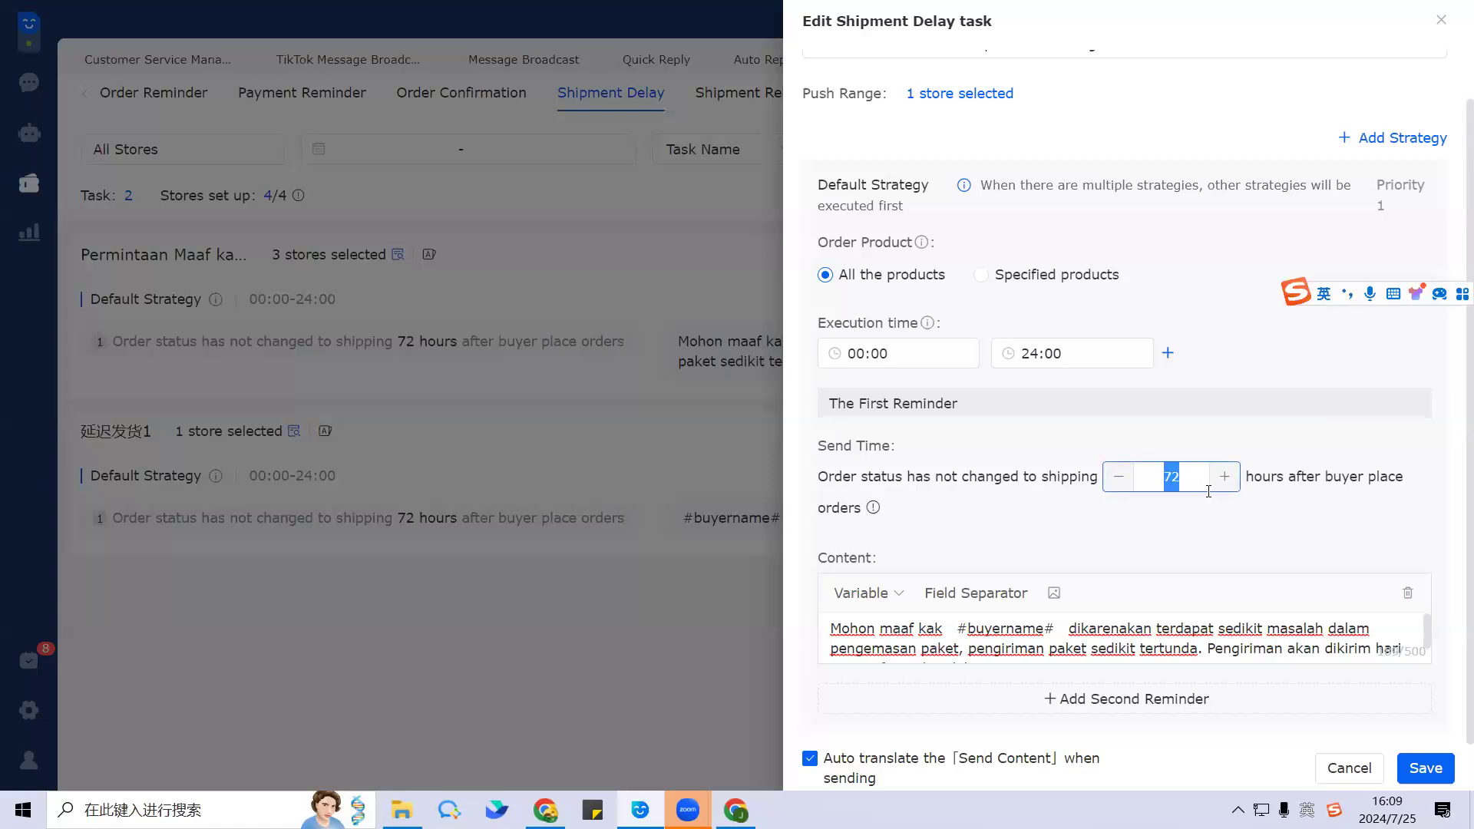
click(1173, 512)
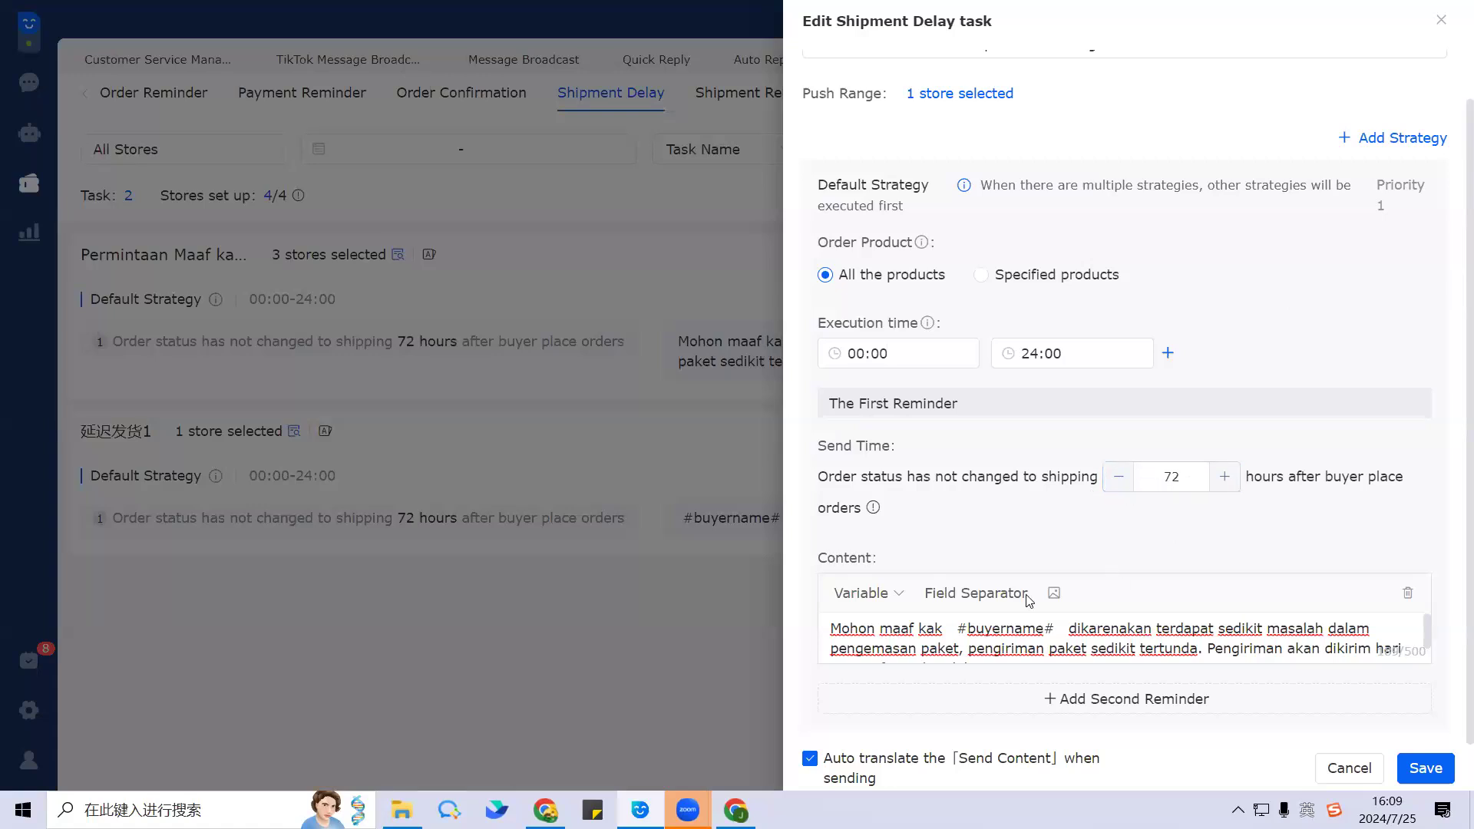
click(914, 631)
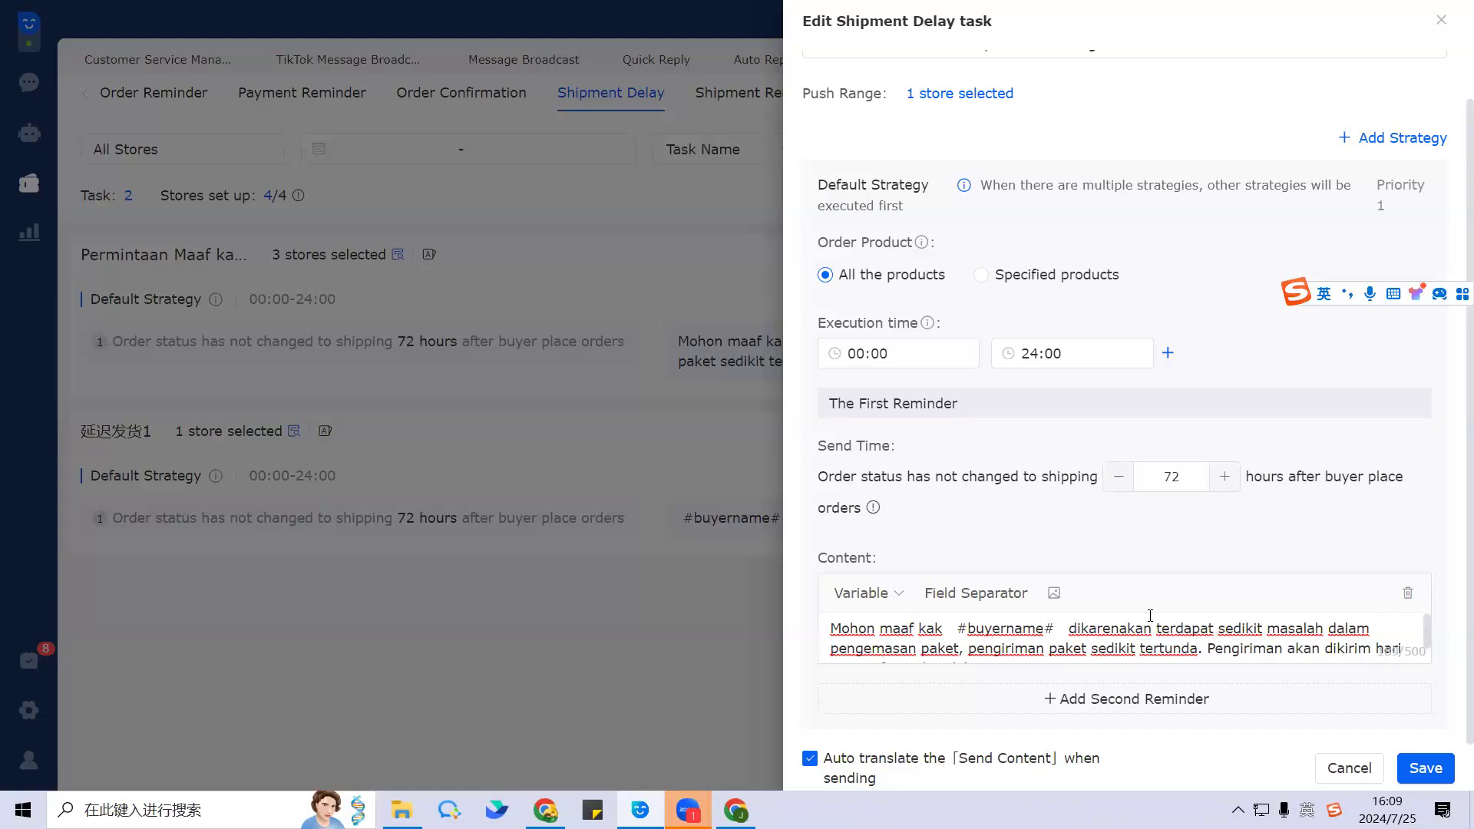
scroll(1161, 654, down, 1)
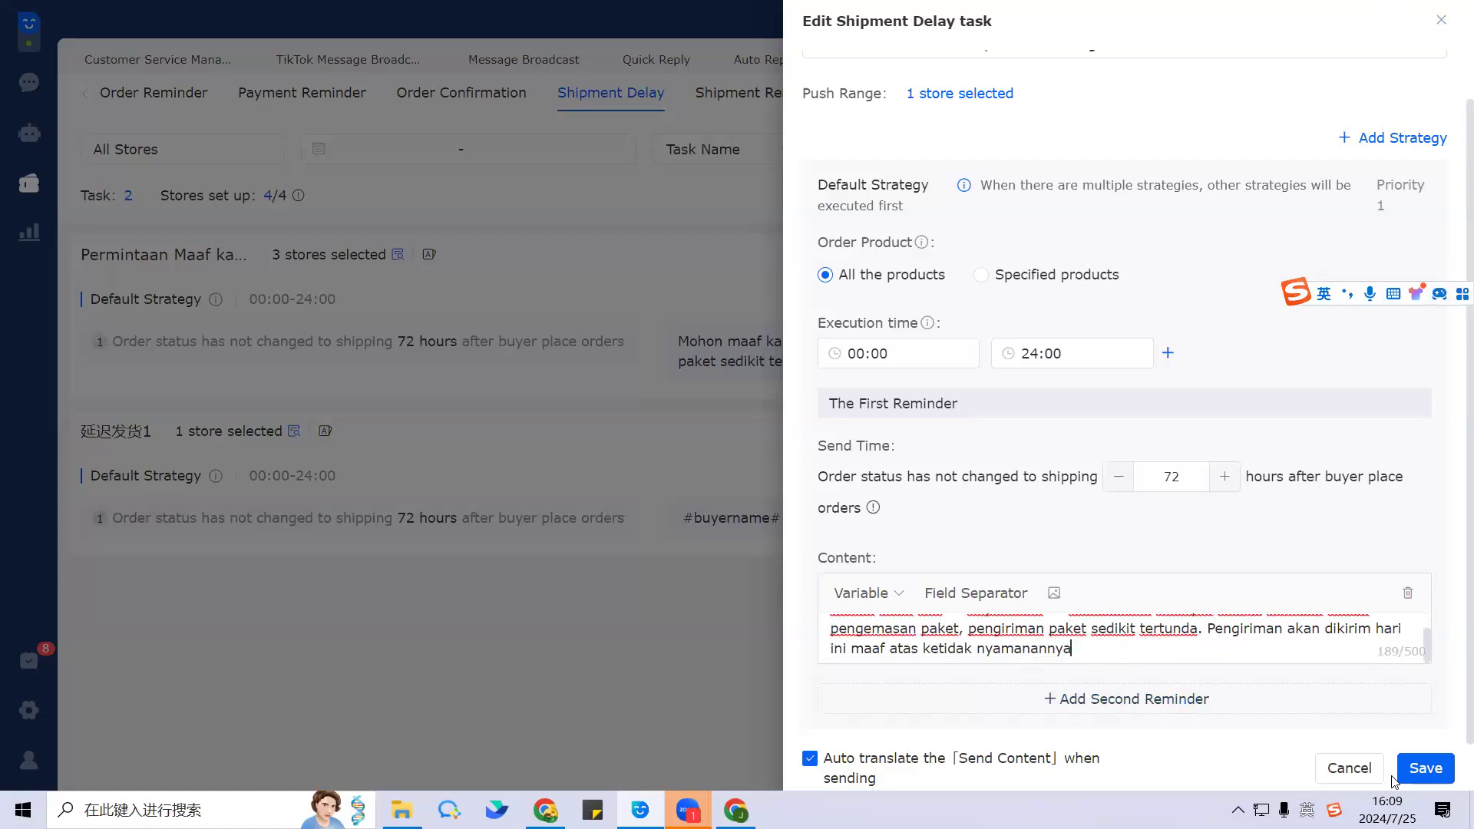
Step: Save the edited Shipment Delay task and show the Shipment Reminder task list
click(1429, 769)
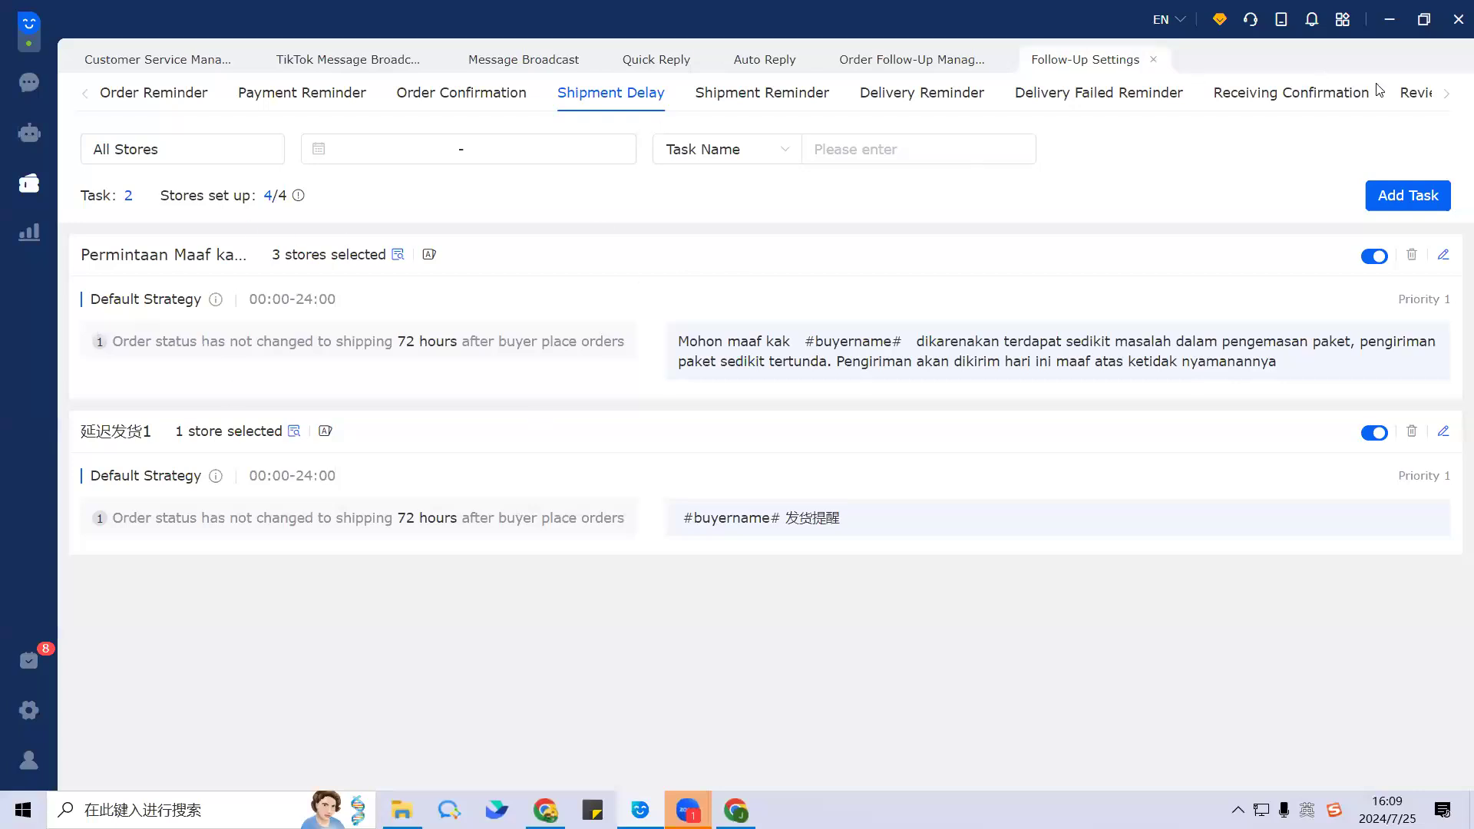
click(766, 108)
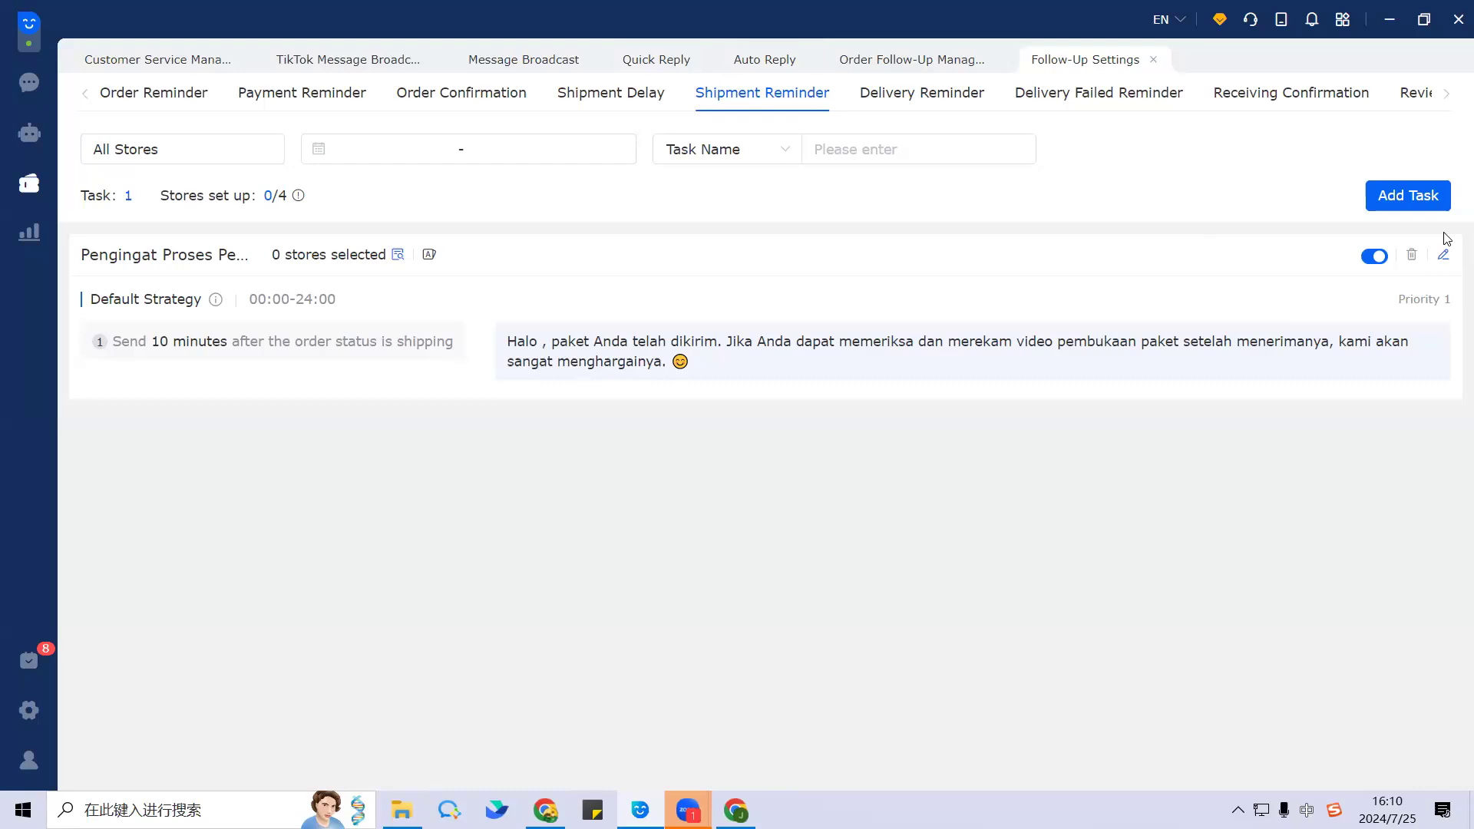
Step: Open the Shipment Reminder task and review its name and shipment notification message
click(1437, 258)
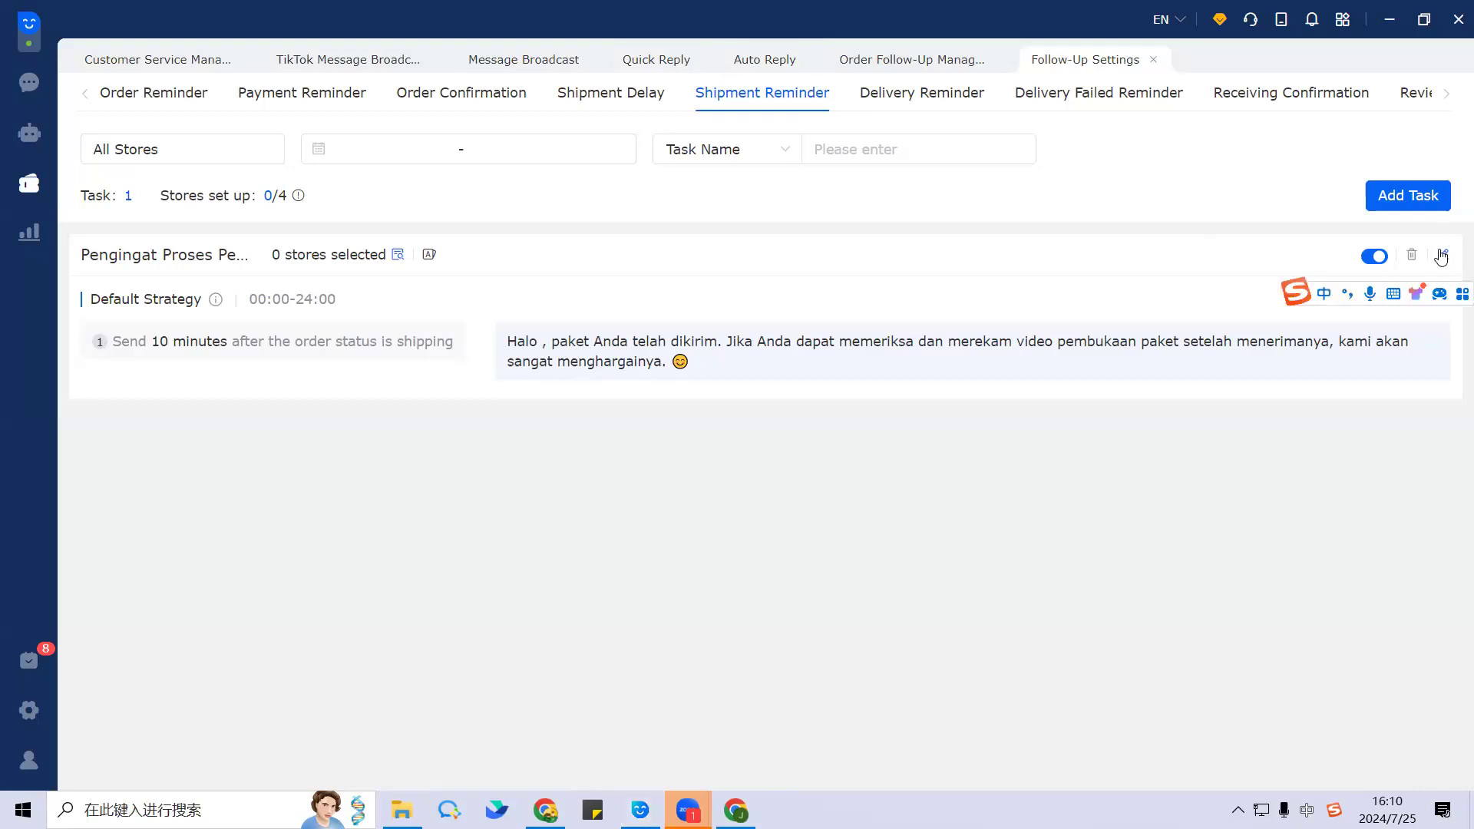
click(1443, 255)
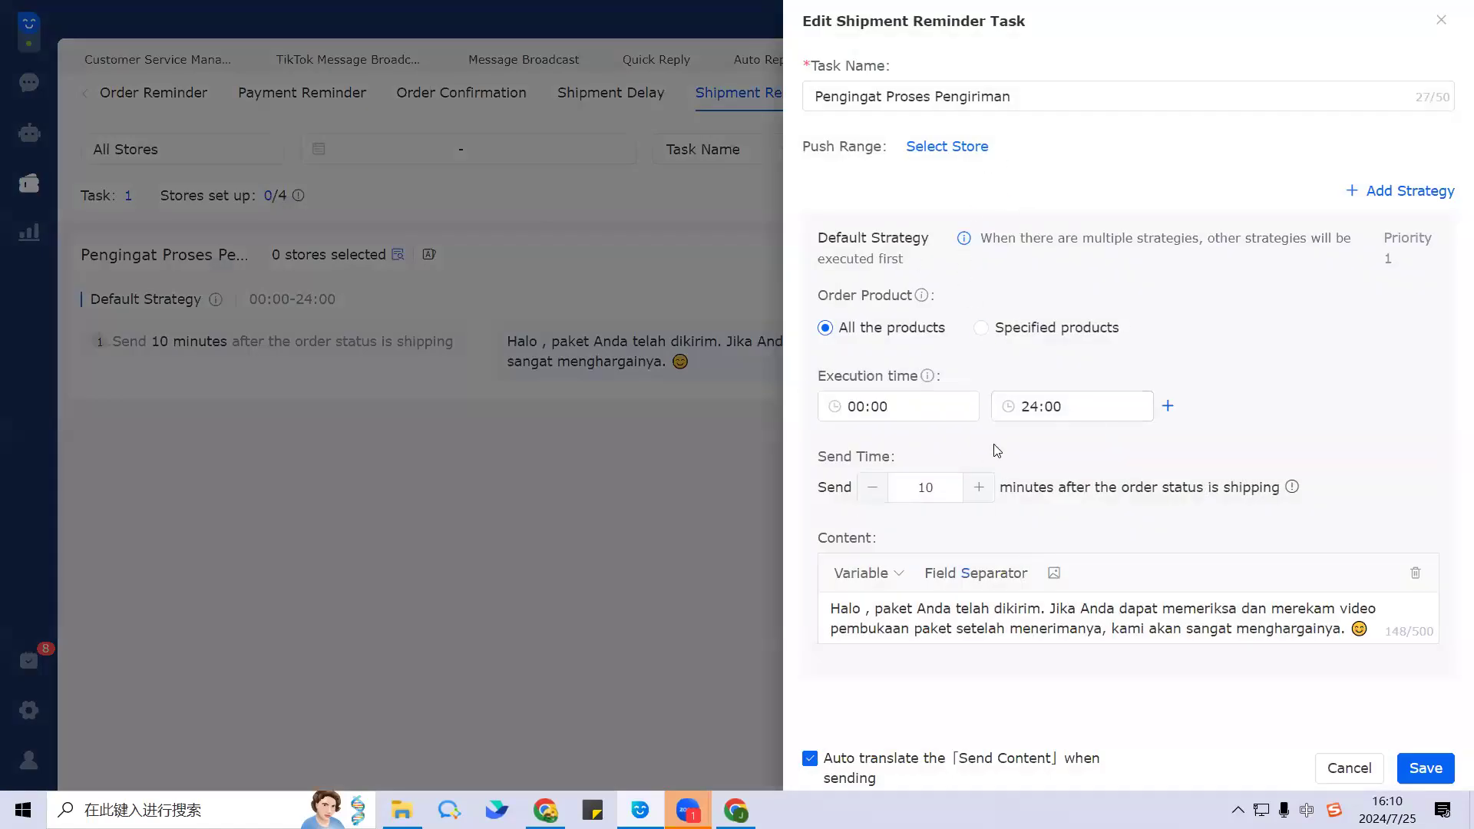
click(1020, 98)
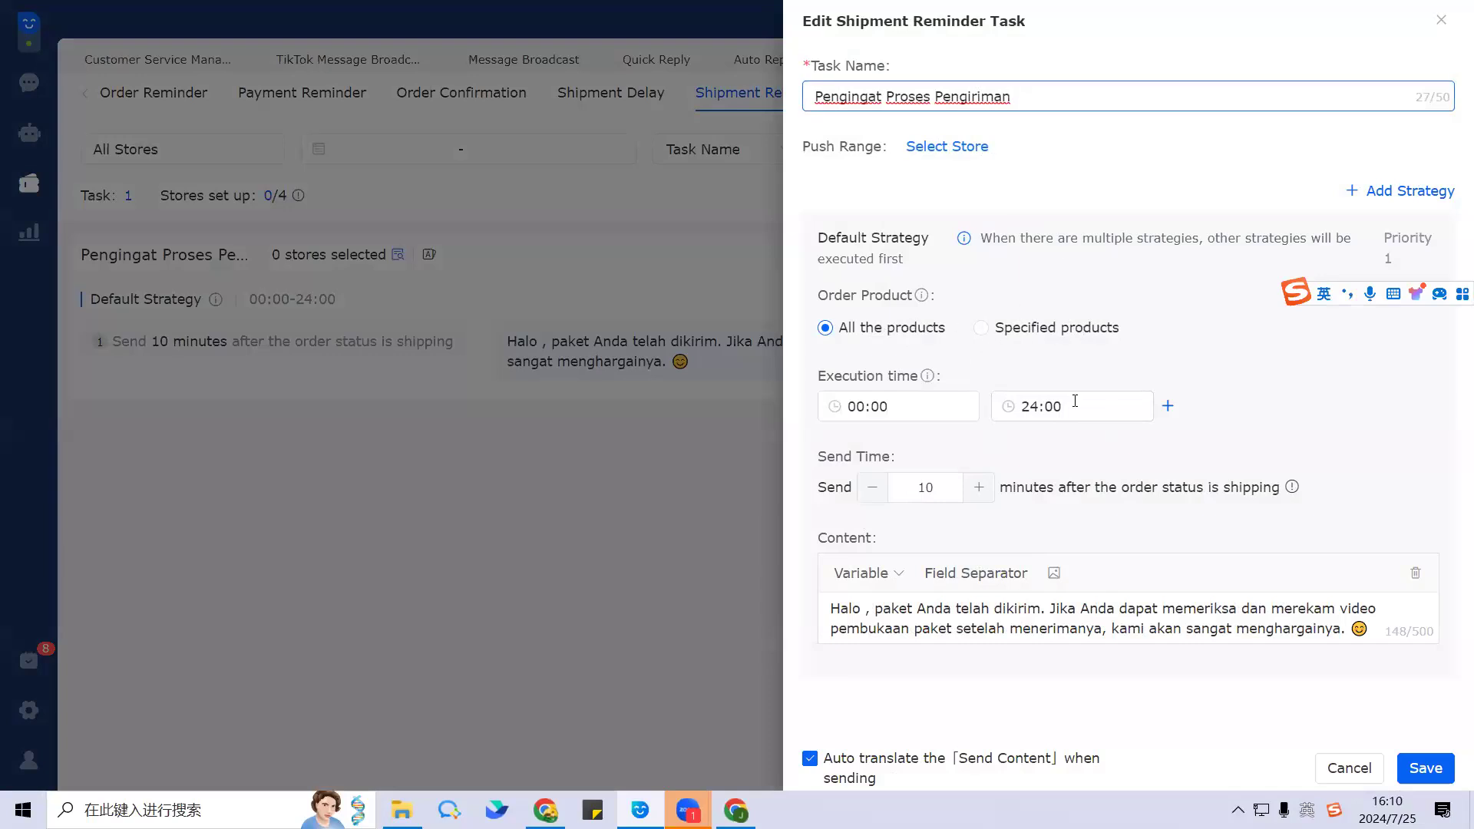
drag(829, 616, 1371, 635)
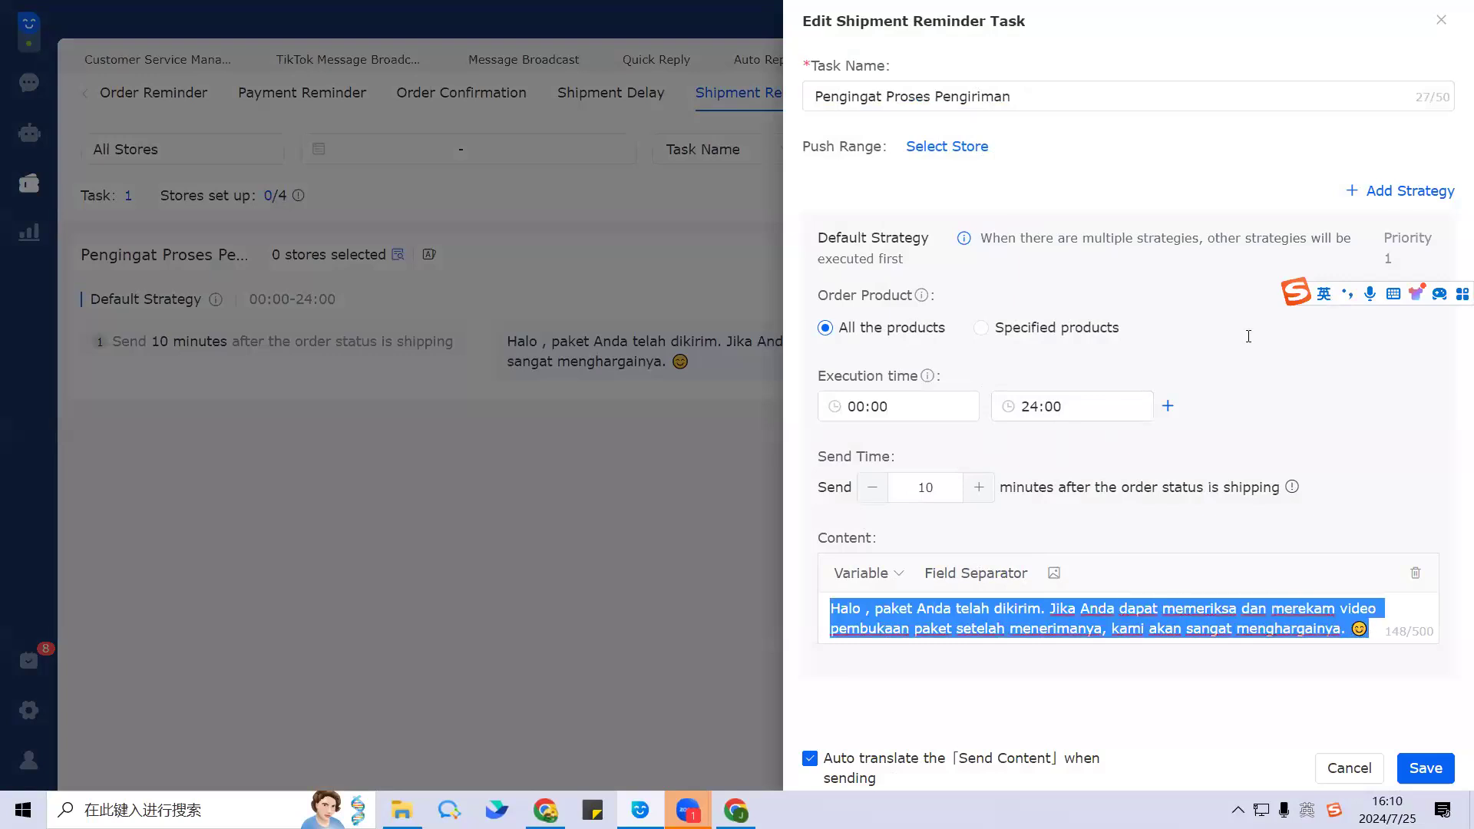
Step: Add Shipment Reminder Strategy 1 with empty content at priority 1, above the Default Strategy
click(1369, 190)
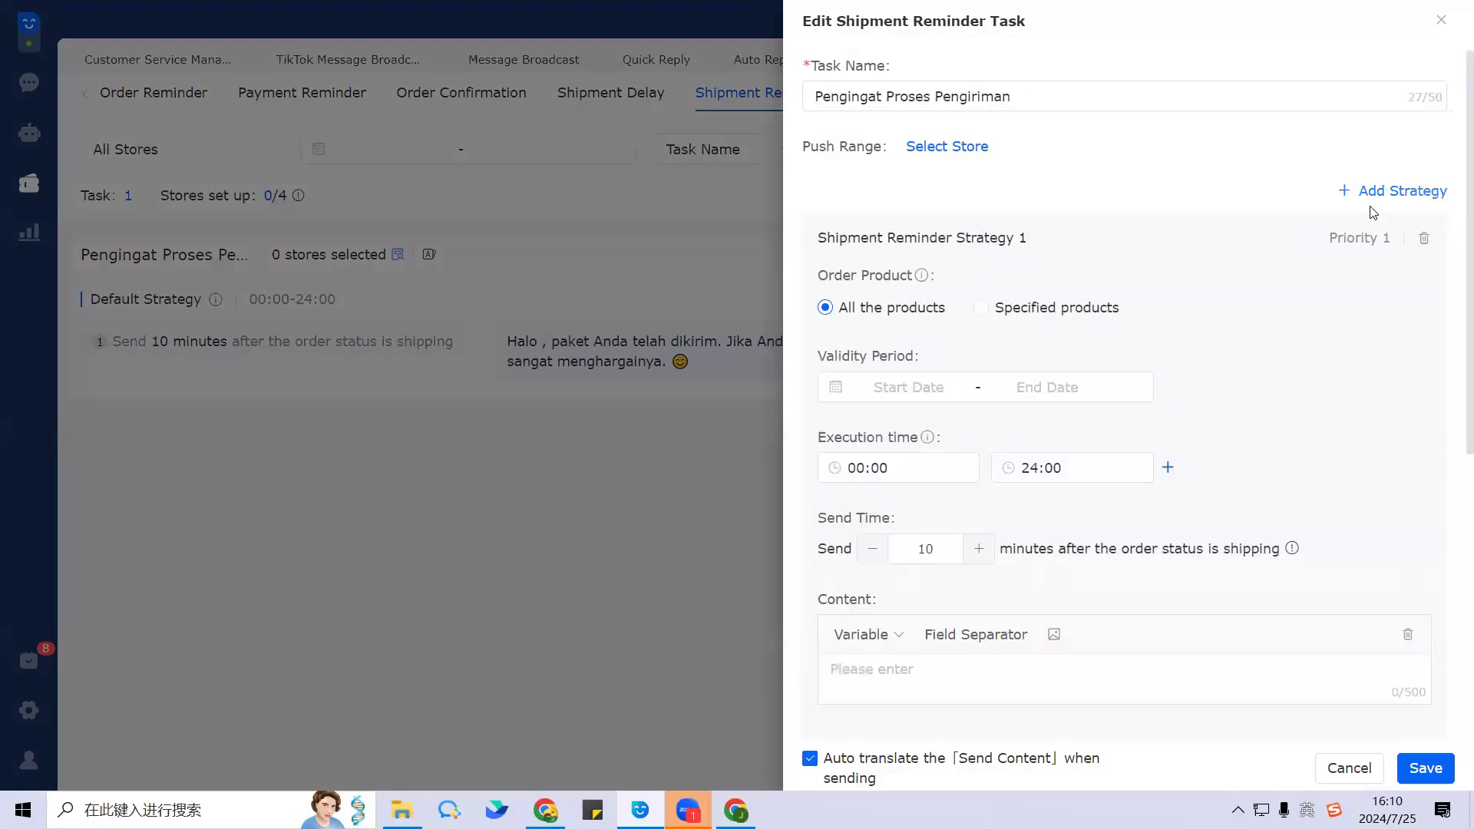
scroll(1228, 417, down, 3)
scroll(1204, 417, down, 3)
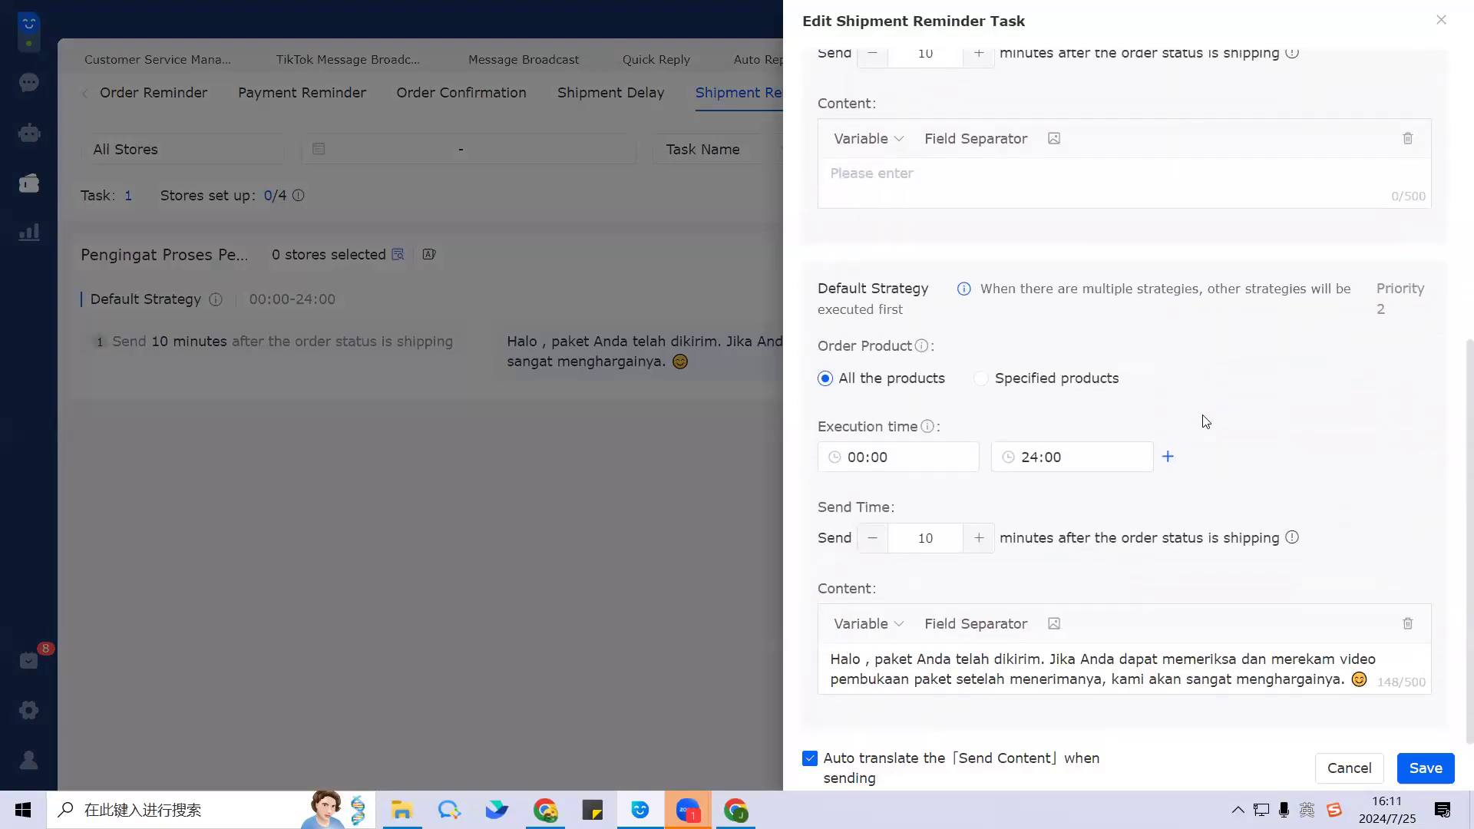
scroll(1096, 380, up, 6)
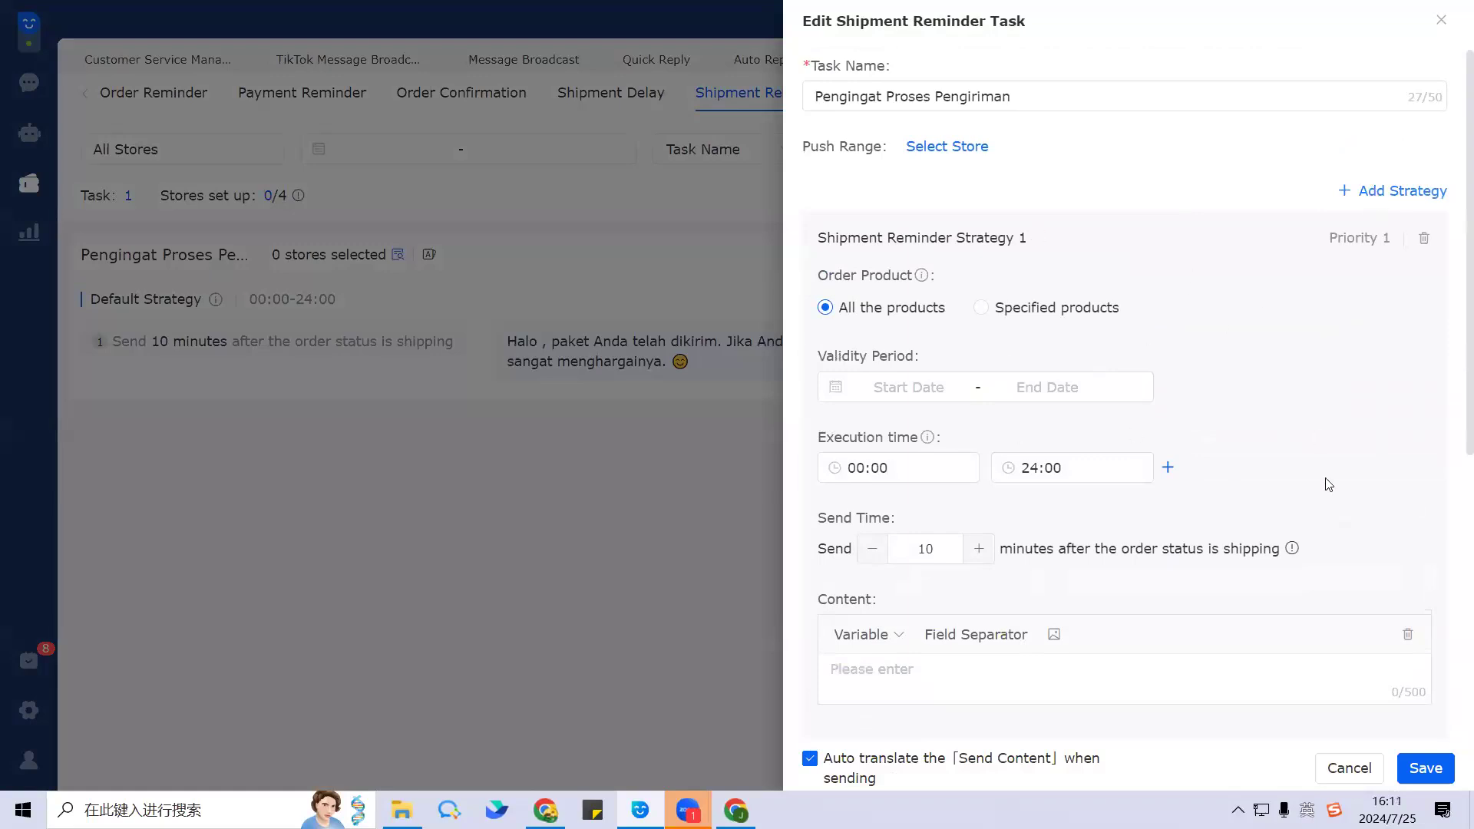
scroll(1213, 439, down, 1)
scroll(1213, 439, down, 5)
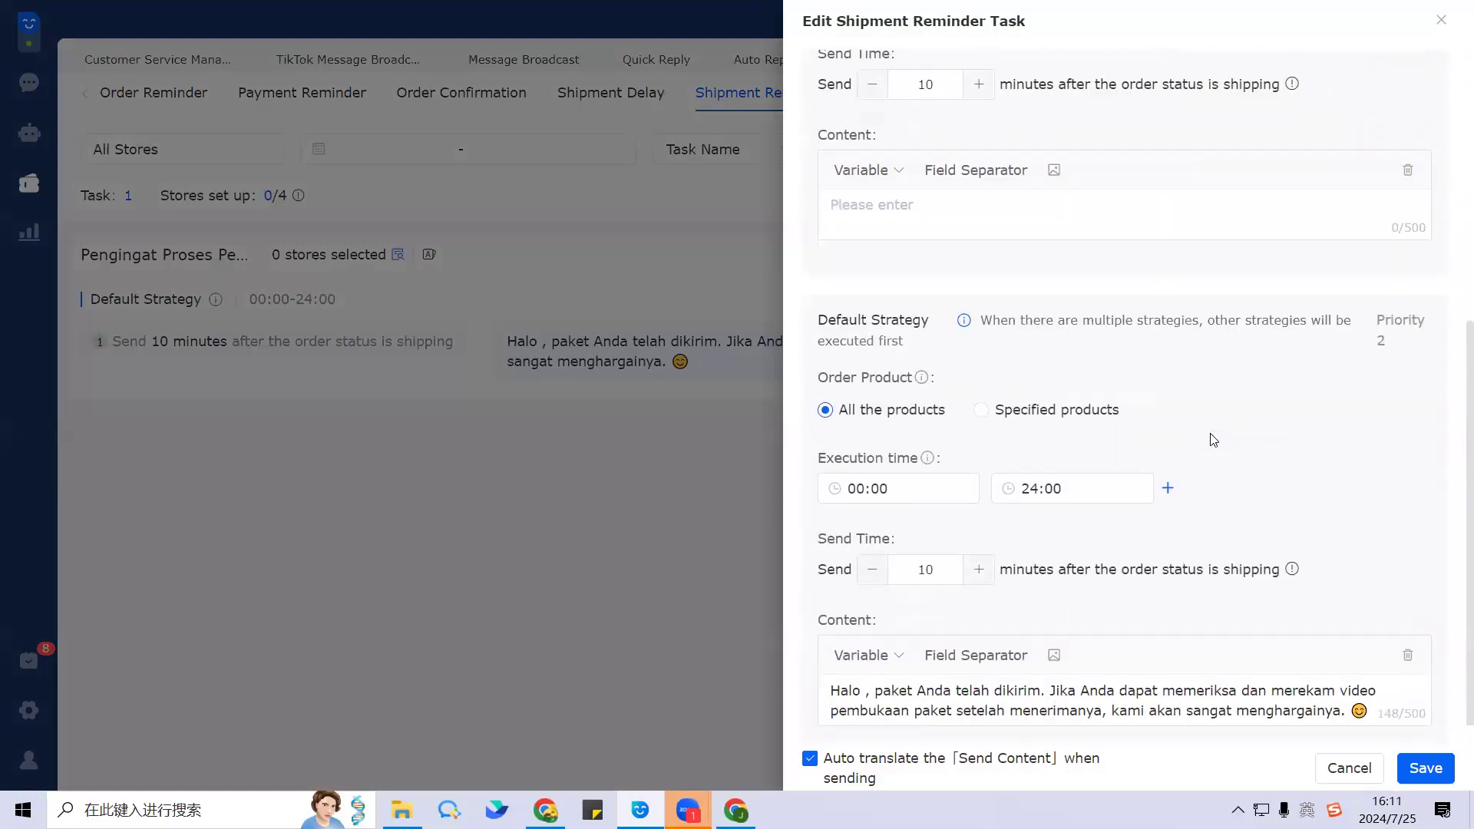
scroll(1213, 439, up, 6)
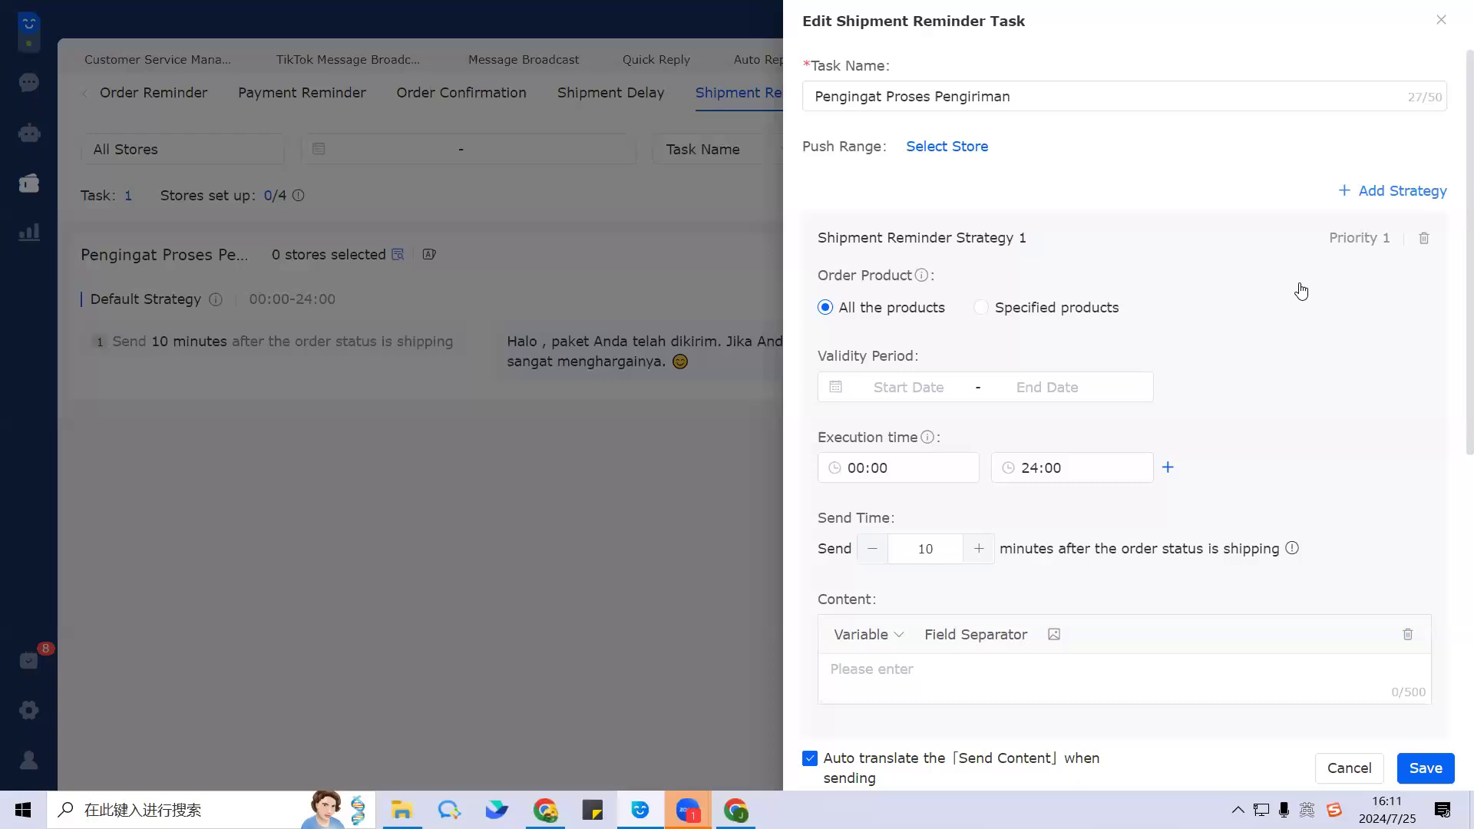
mouse_move(1353, 246)
scroll(1305, 444, down, 5)
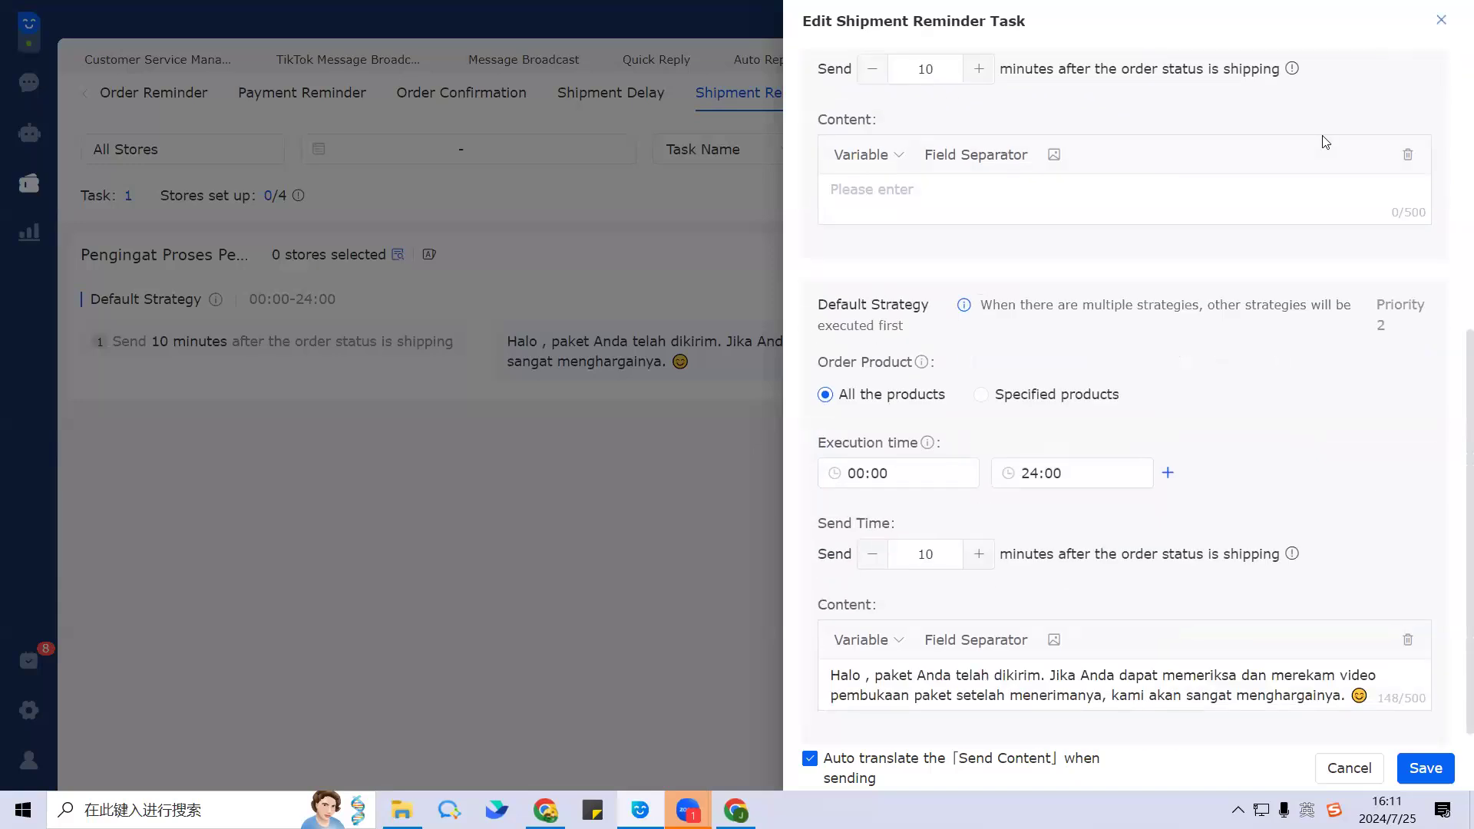
Step: Discard the Shipment Reminder edits, show Delivery Reminder tasks, and highlight the logistics-status trigger wording
click(765, 109)
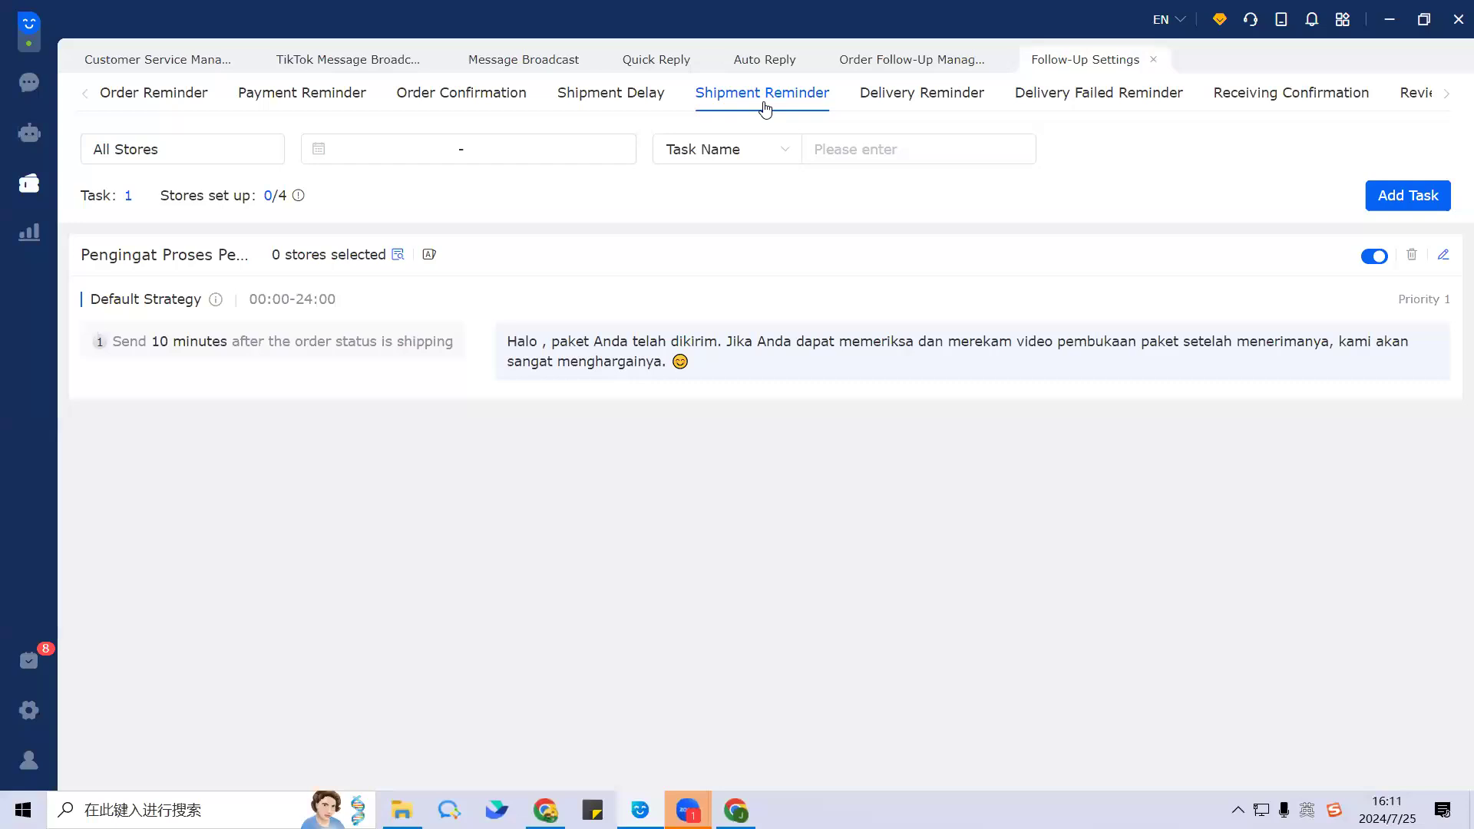
click(930, 110)
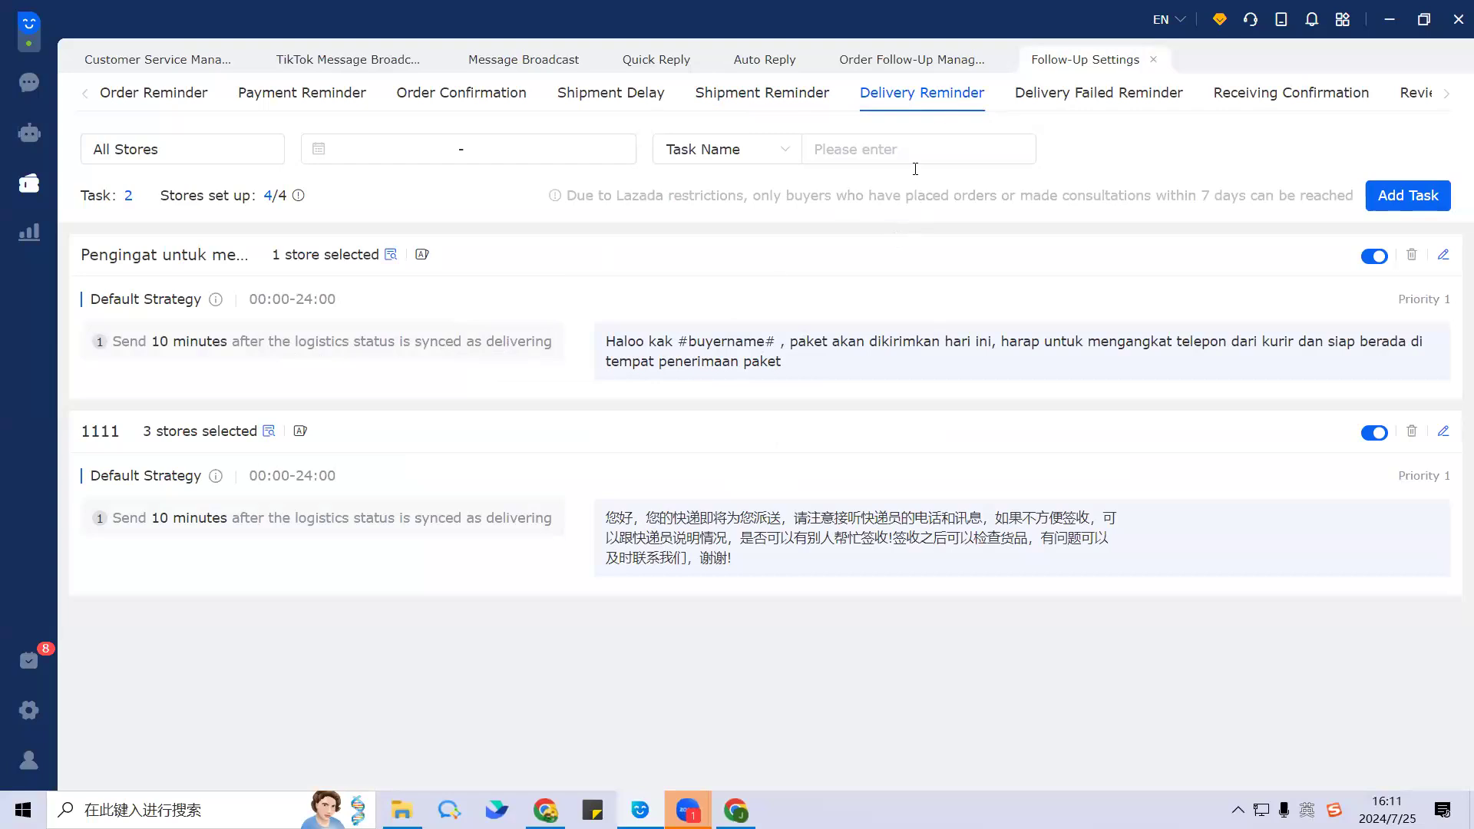
drag(230, 343, 562, 340)
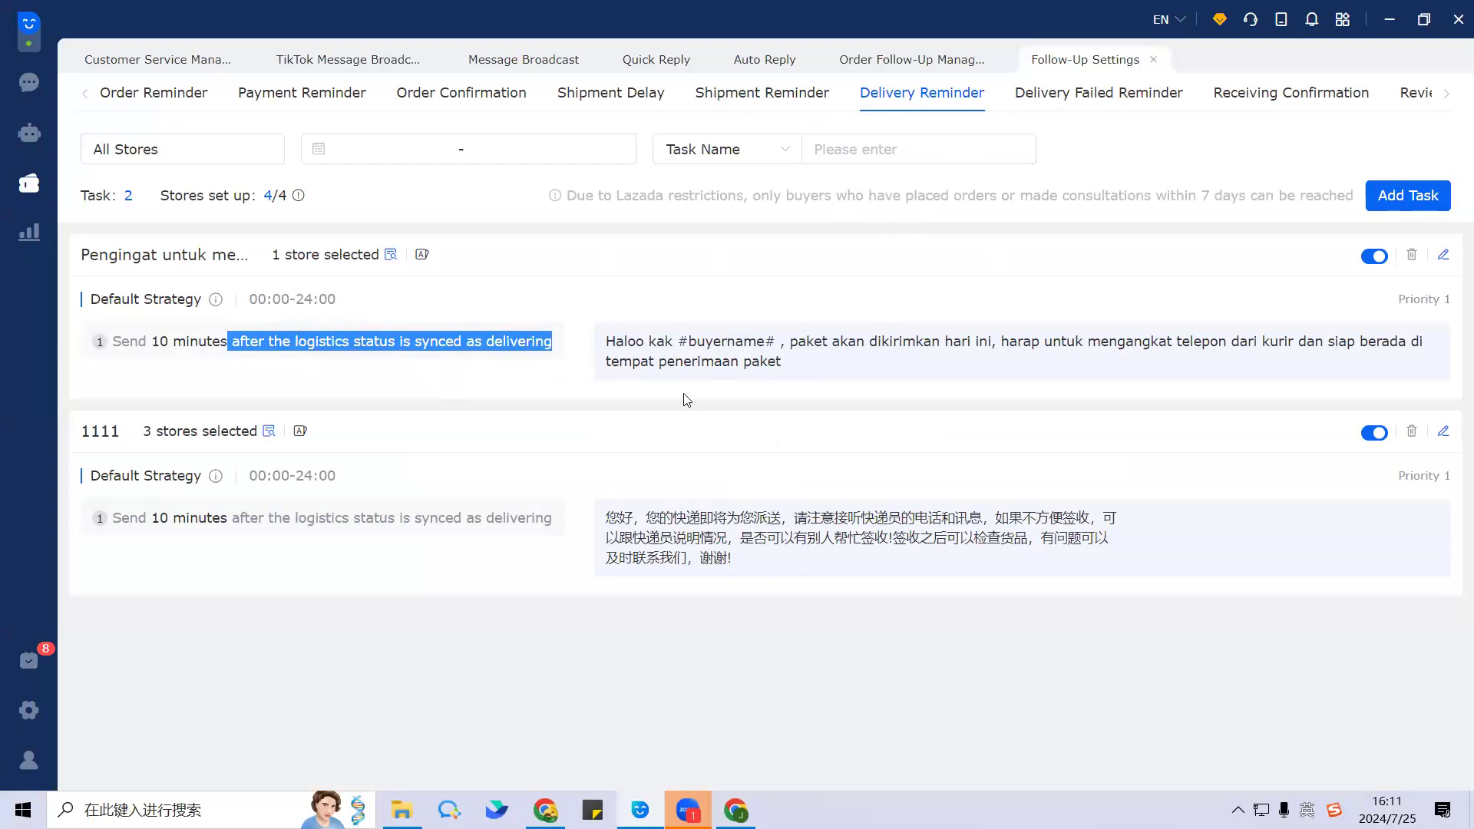
click(412, 361)
drag(264, 342, 393, 342)
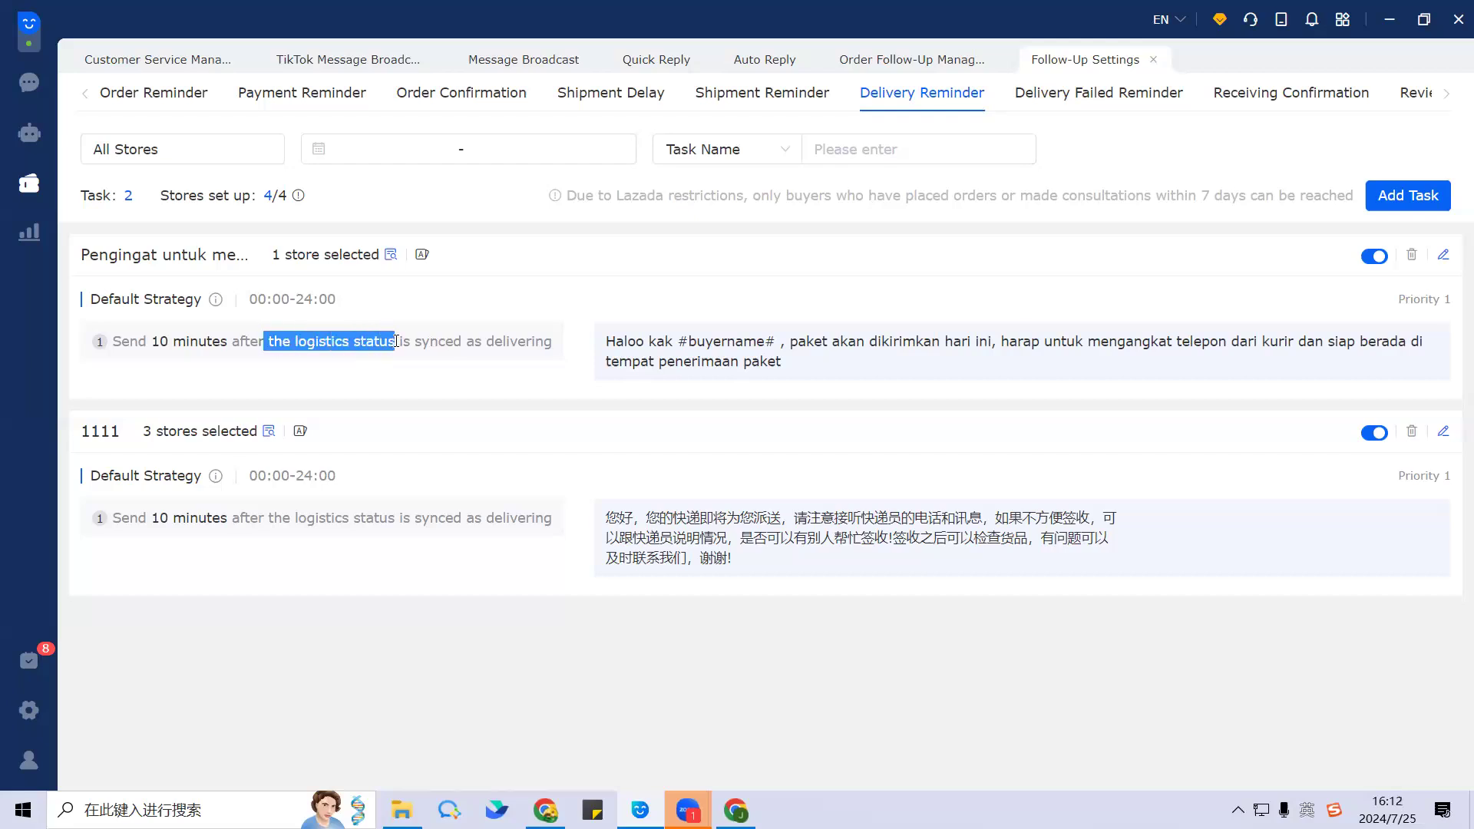
click(549, 407)
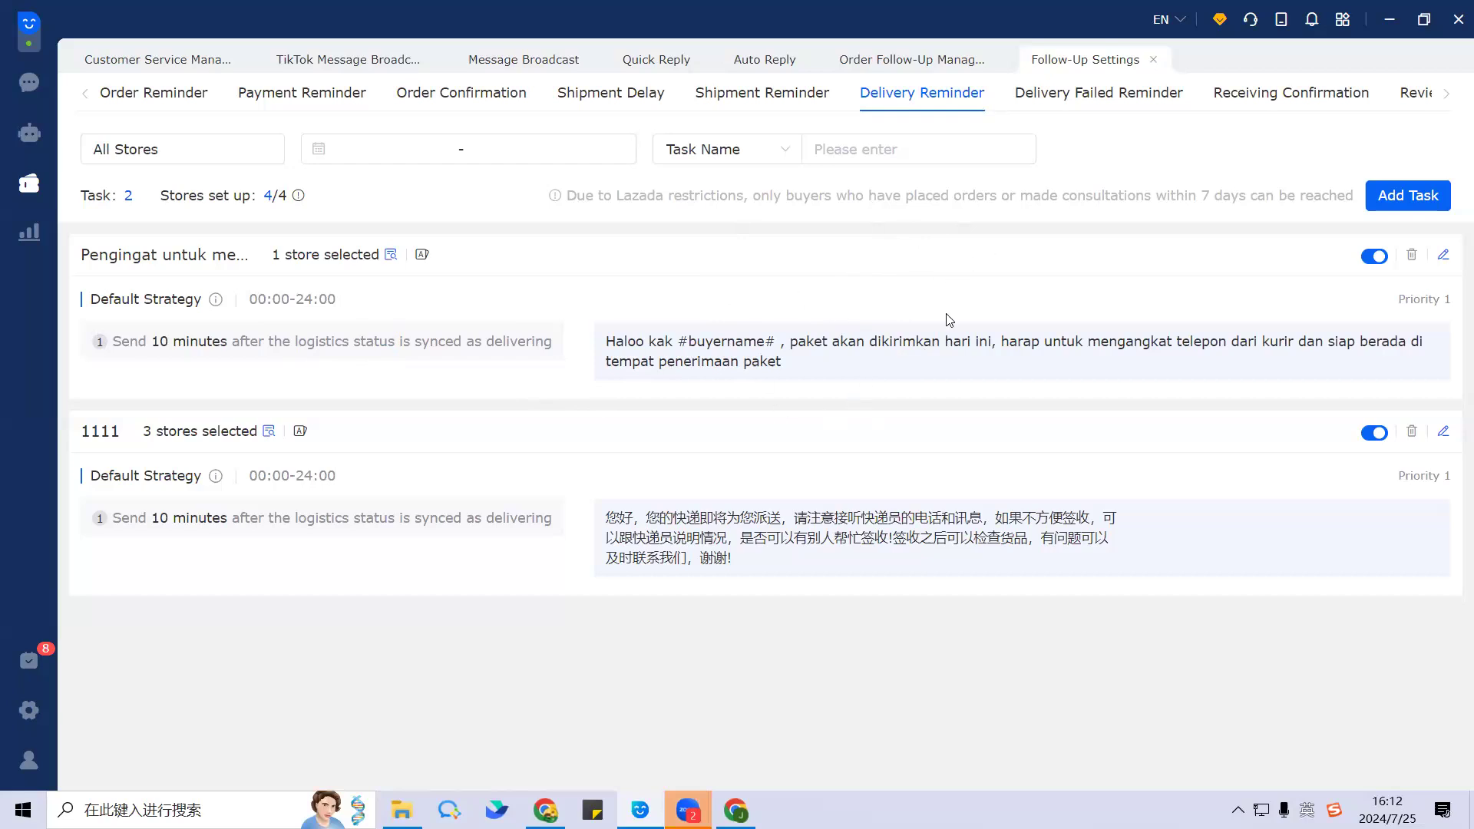
Step: Review the first Delivery Reminder task's name and courier message, then save it unchanged at 10 minutes
click(1444, 257)
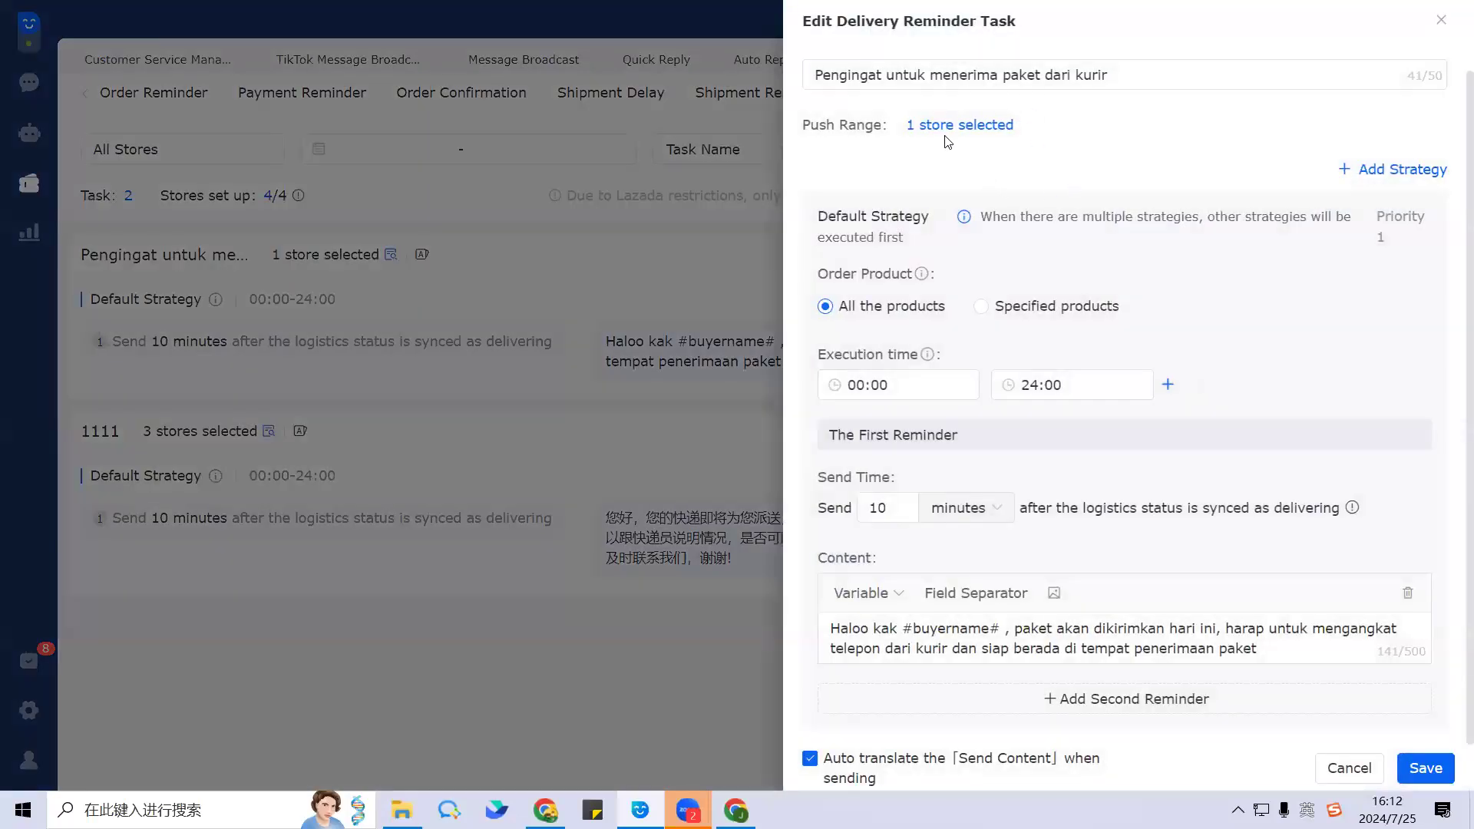
click(1133, 75)
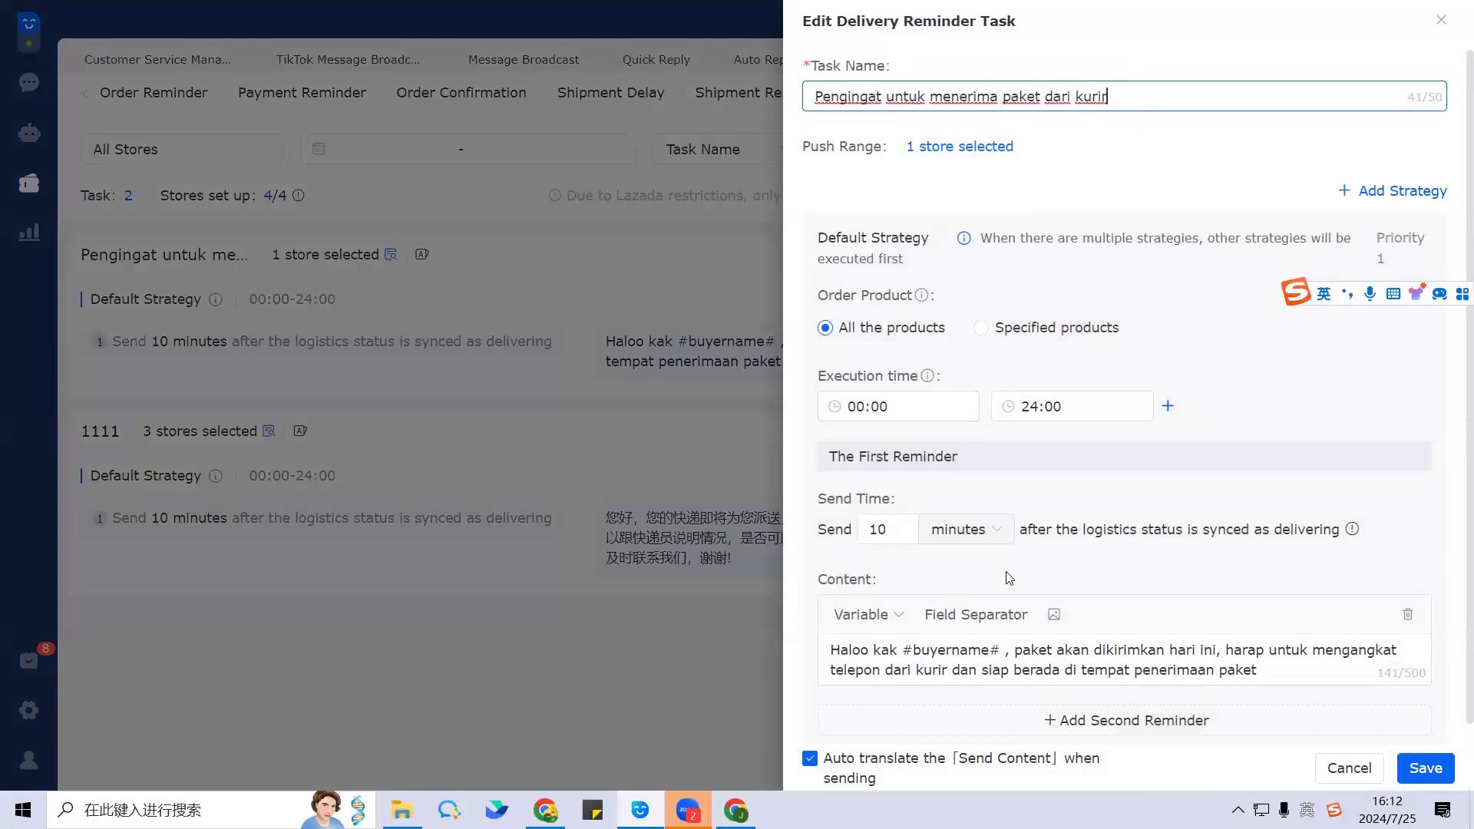
scroll(973, 530, down, 1)
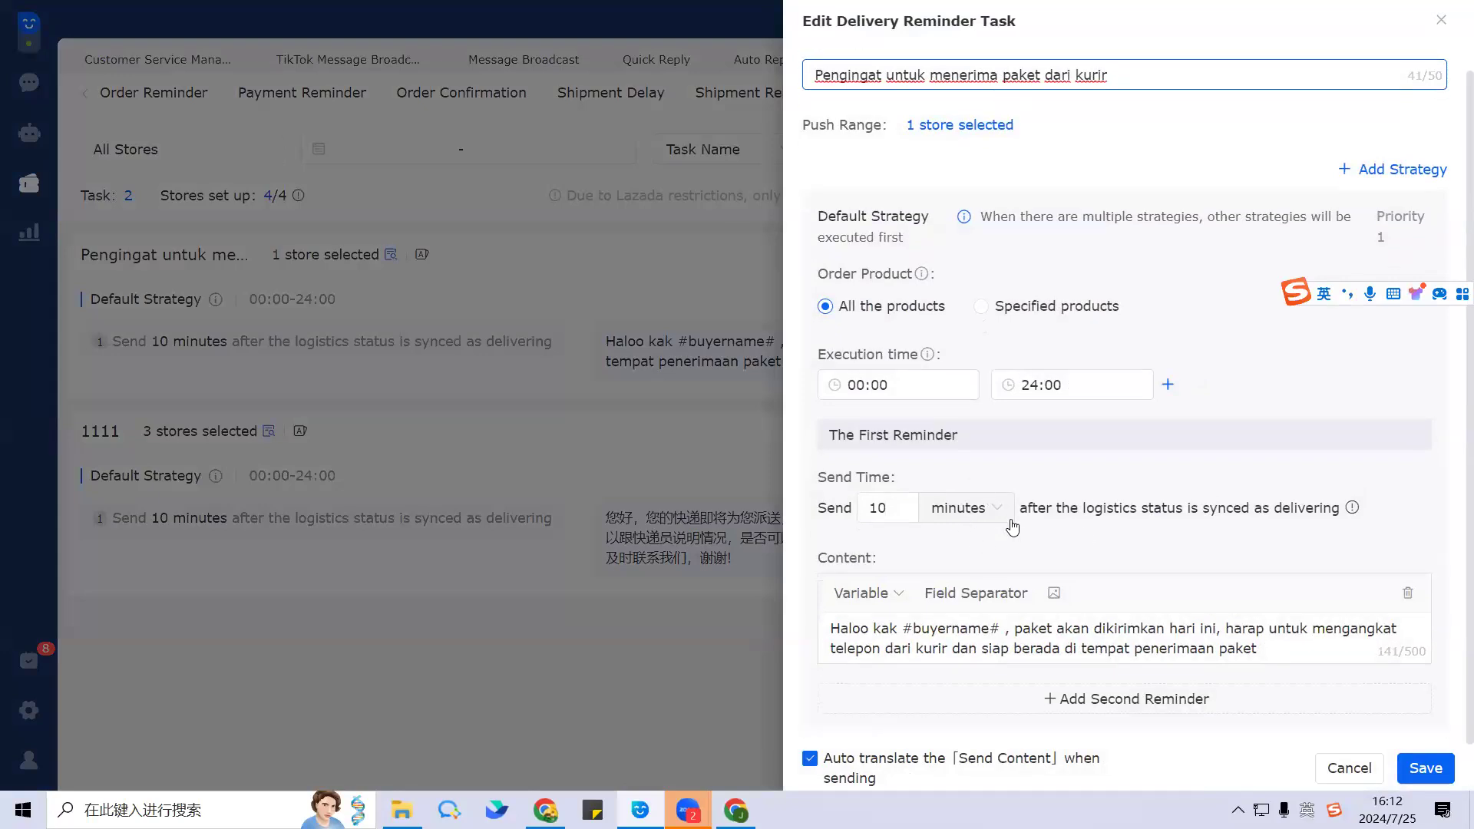
drag(1261, 649, 831, 628)
click(1203, 445)
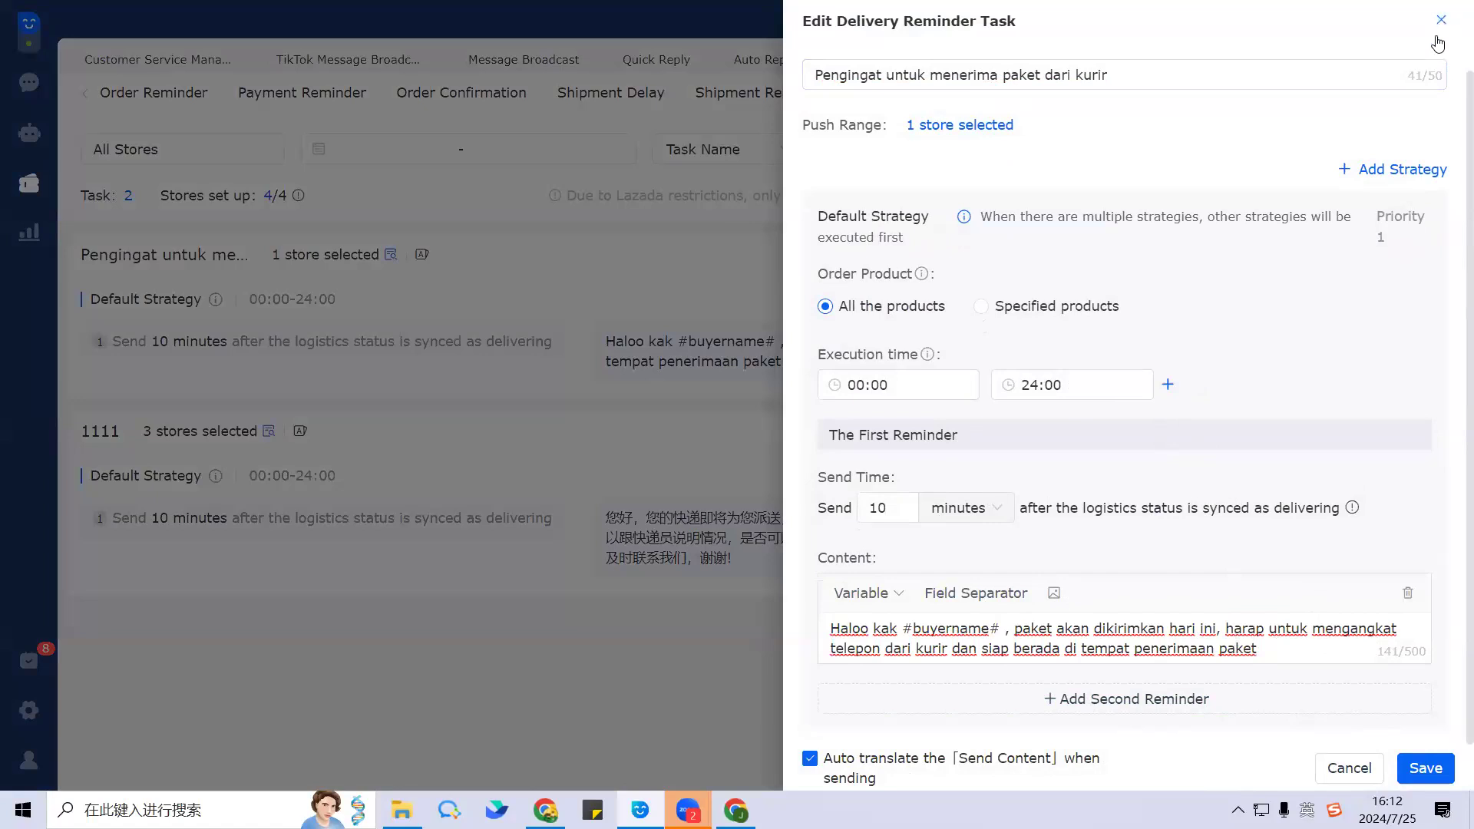
click(1426, 768)
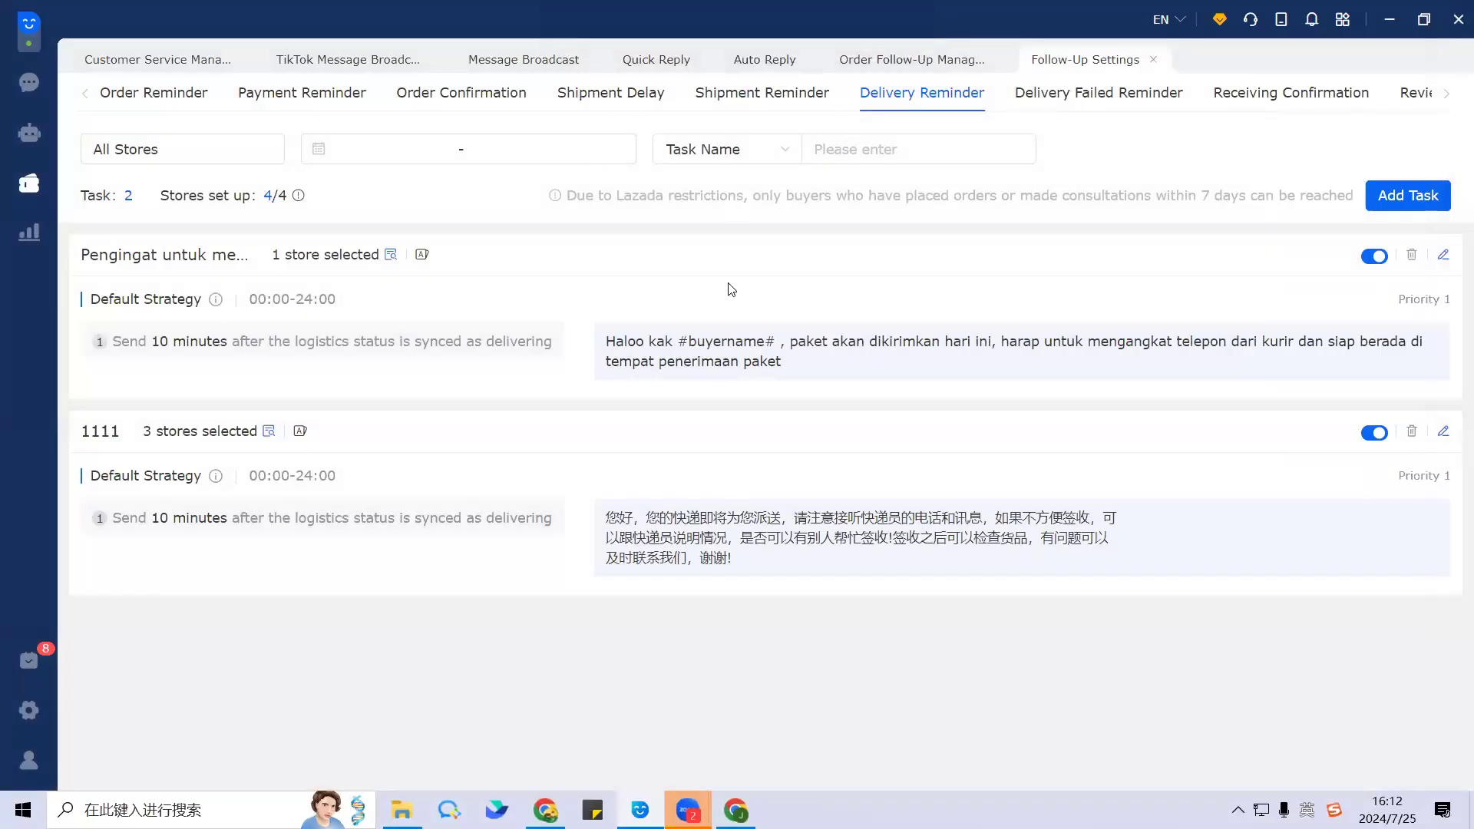
Step: Show the Delivery Failed Reminder task and highlight its logistics-status and delivery-failed trigger wording
click(1116, 100)
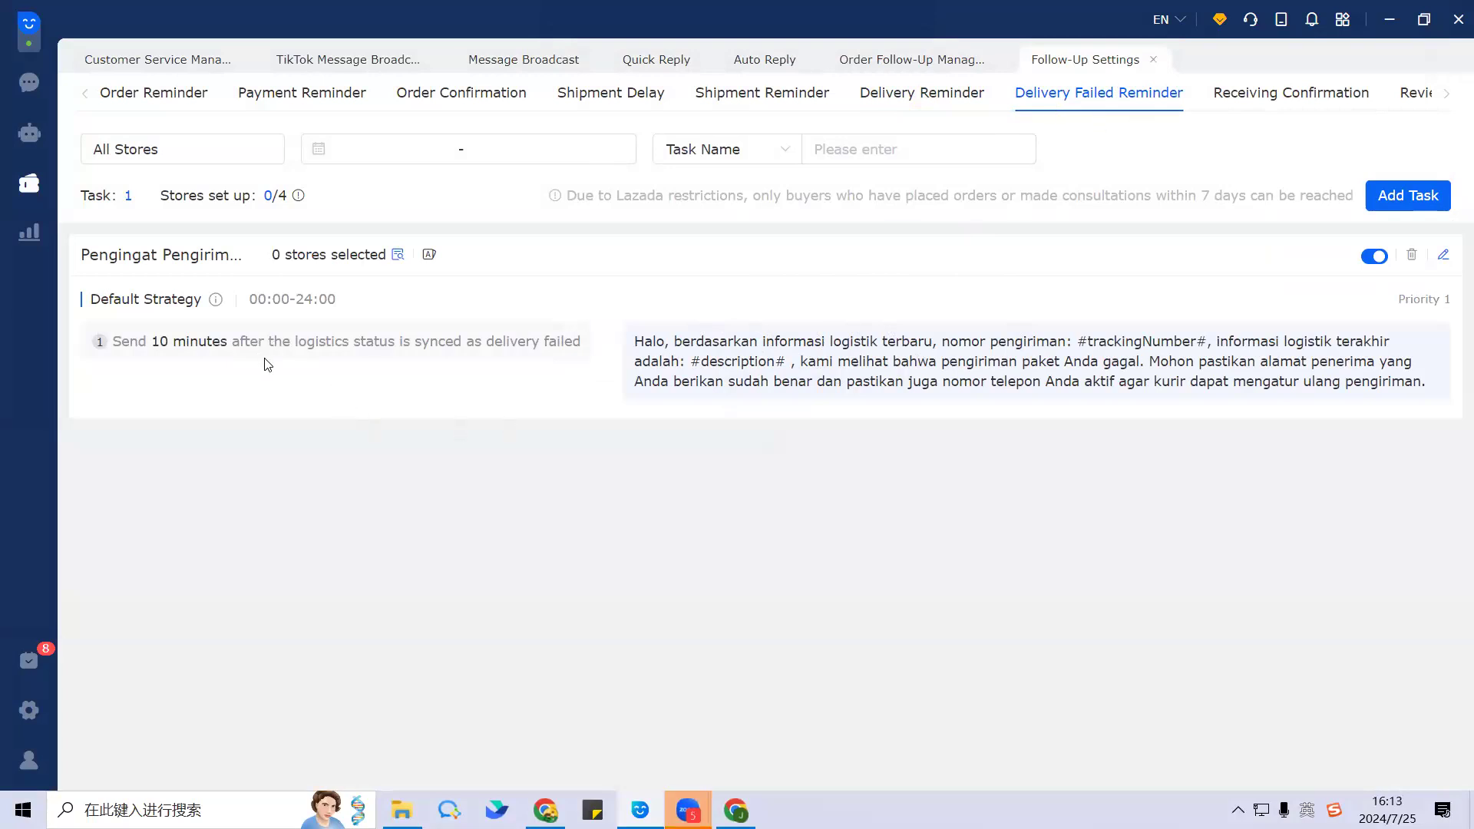
drag(271, 342, 410, 347)
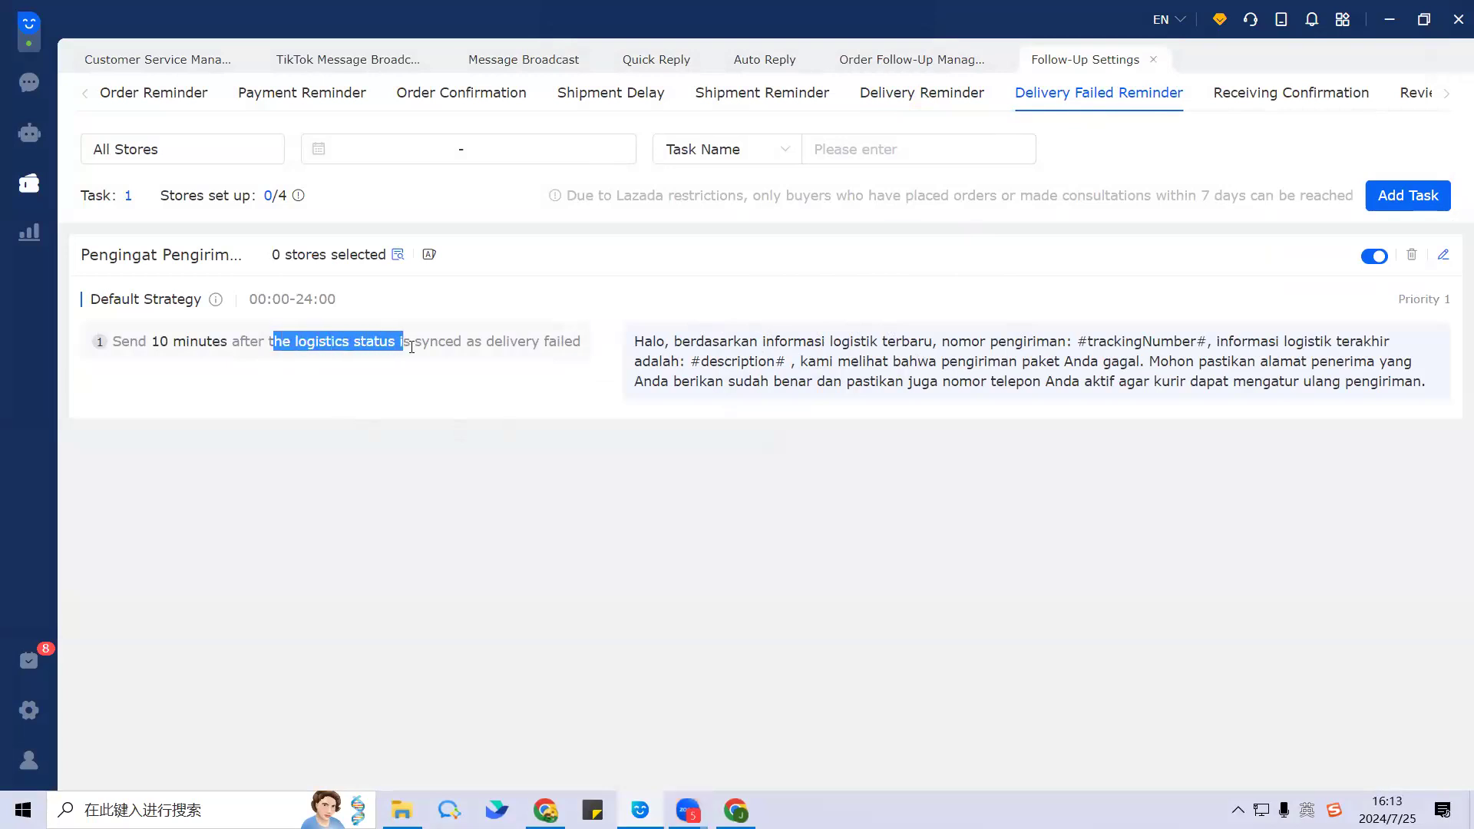
click(409, 372)
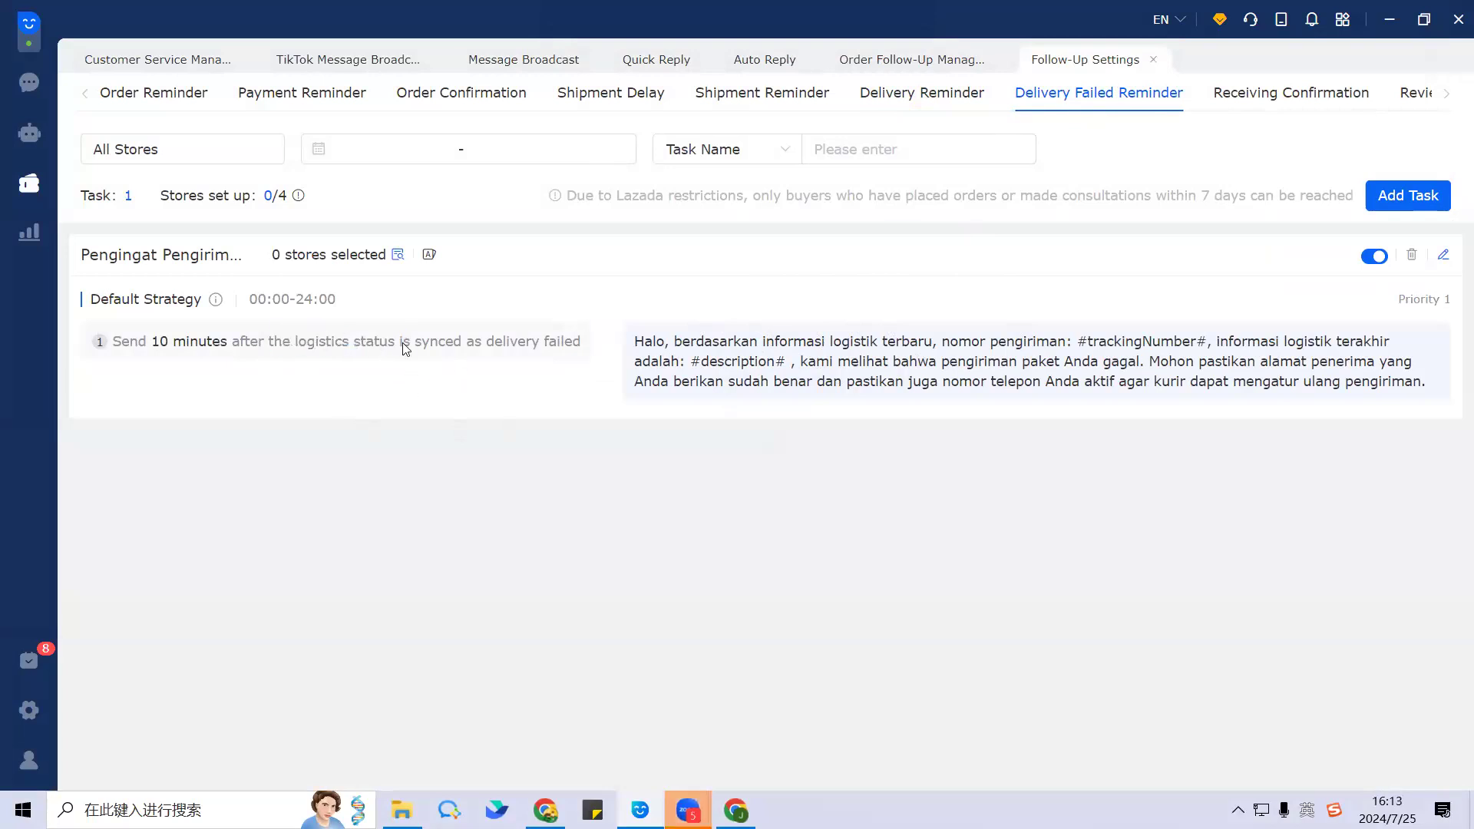
drag(486, 343, 581, 343)
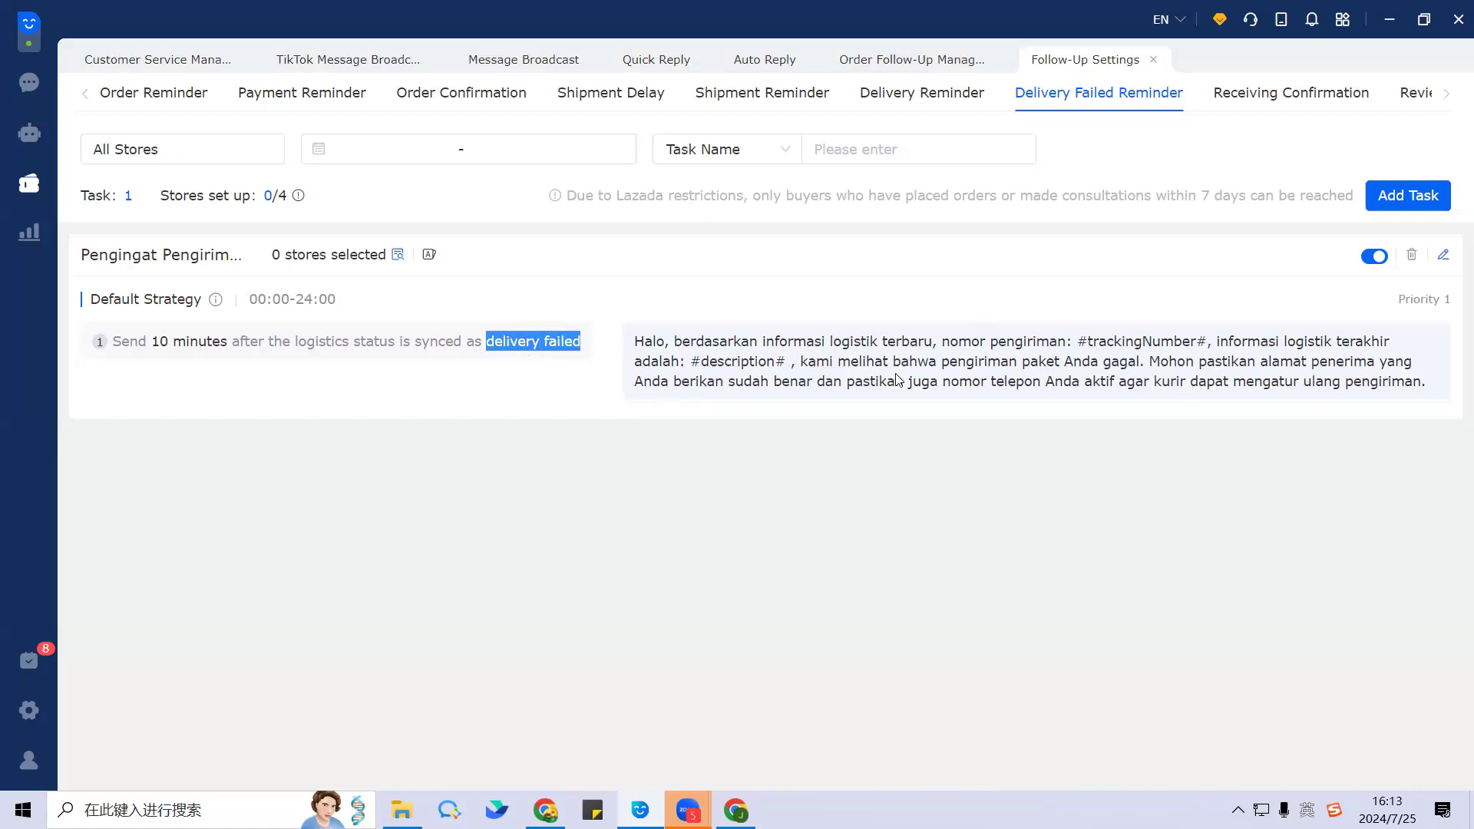
click(1073, 324)
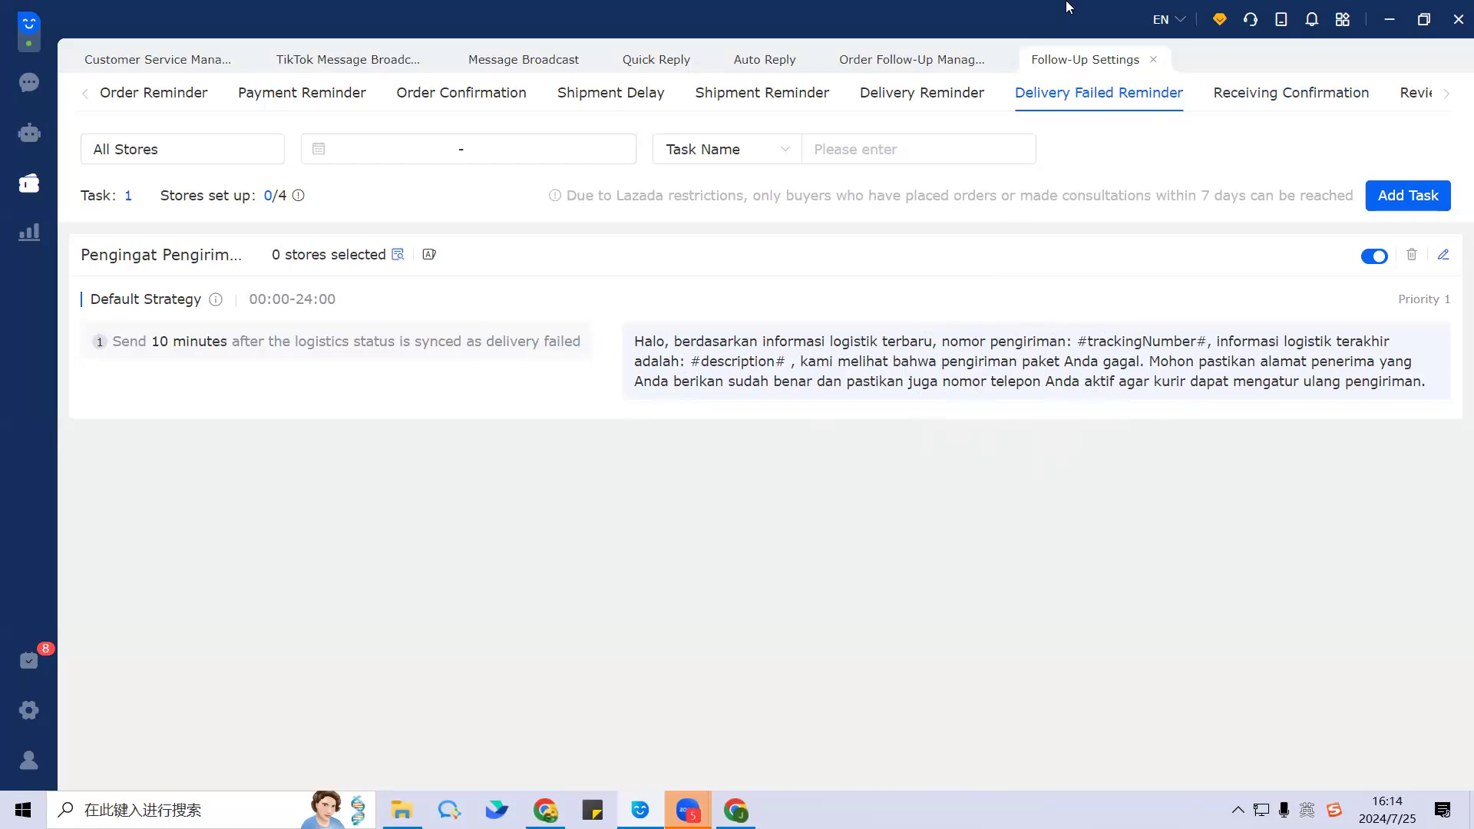
Step: Show the Receiving Confirmation task and scroll the tab strip to reveal Review Reminder
click(1284, 102)
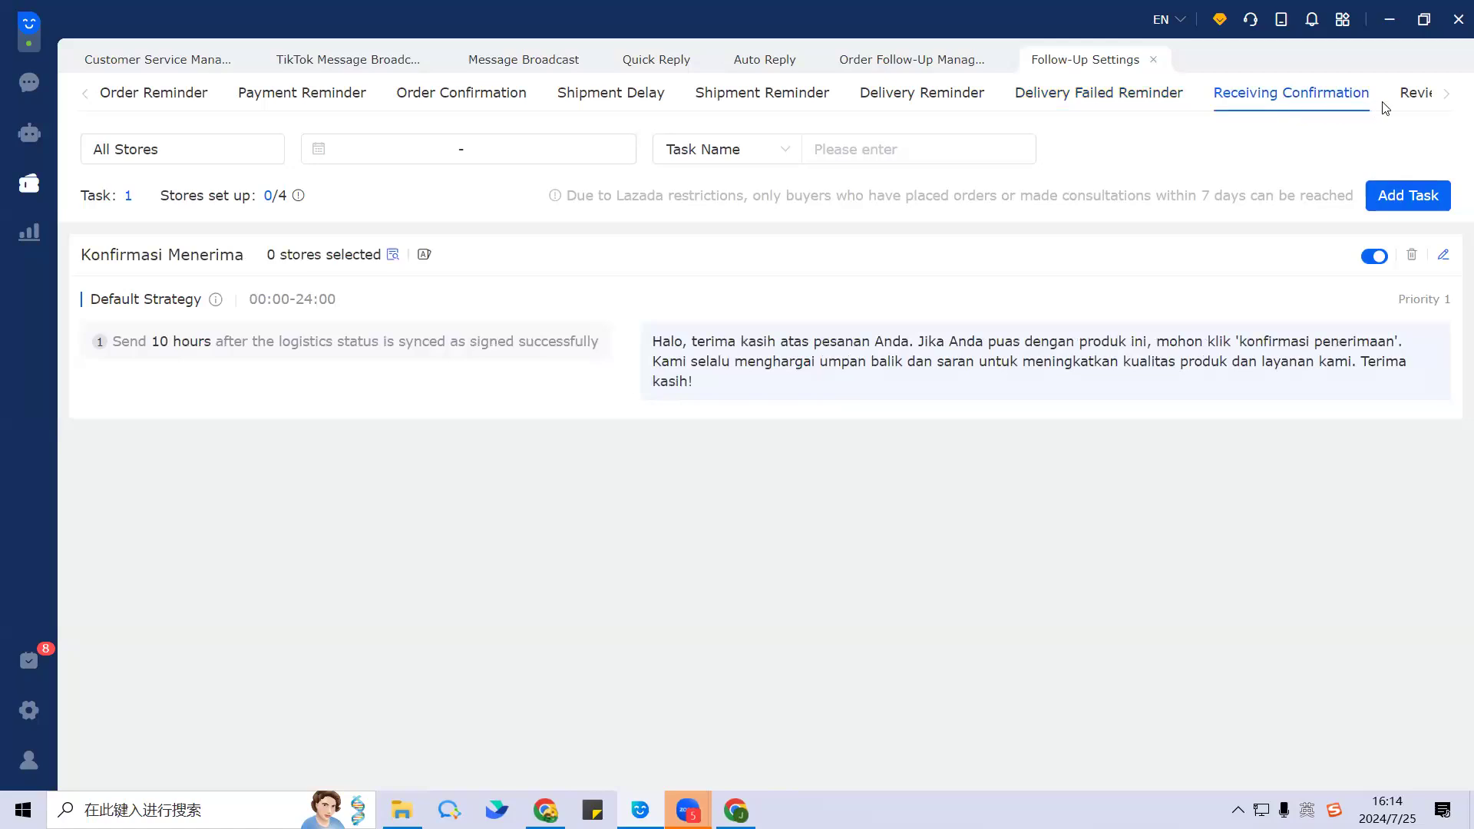
click(1445, 98)
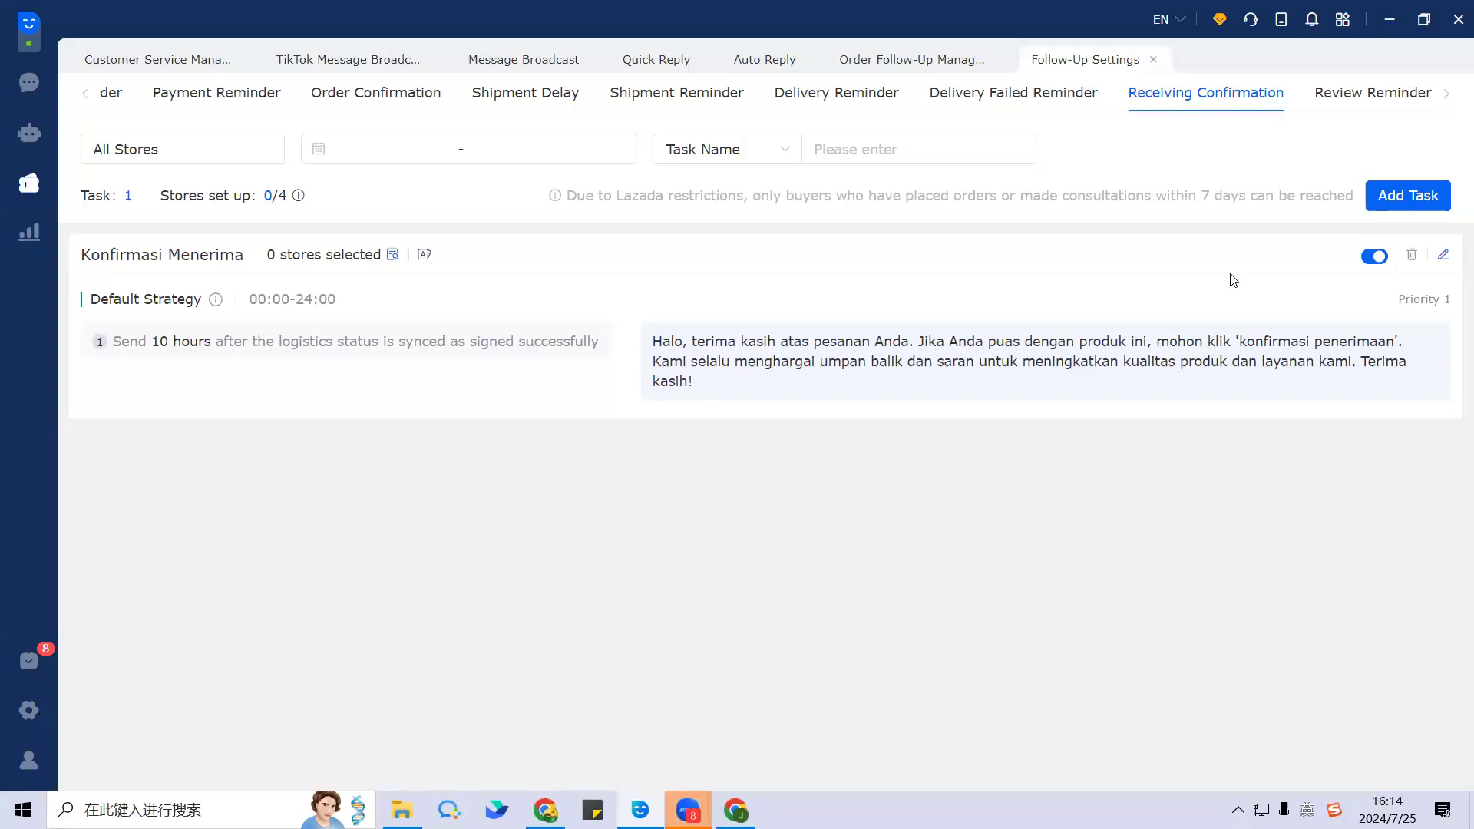
click(1445, 258)
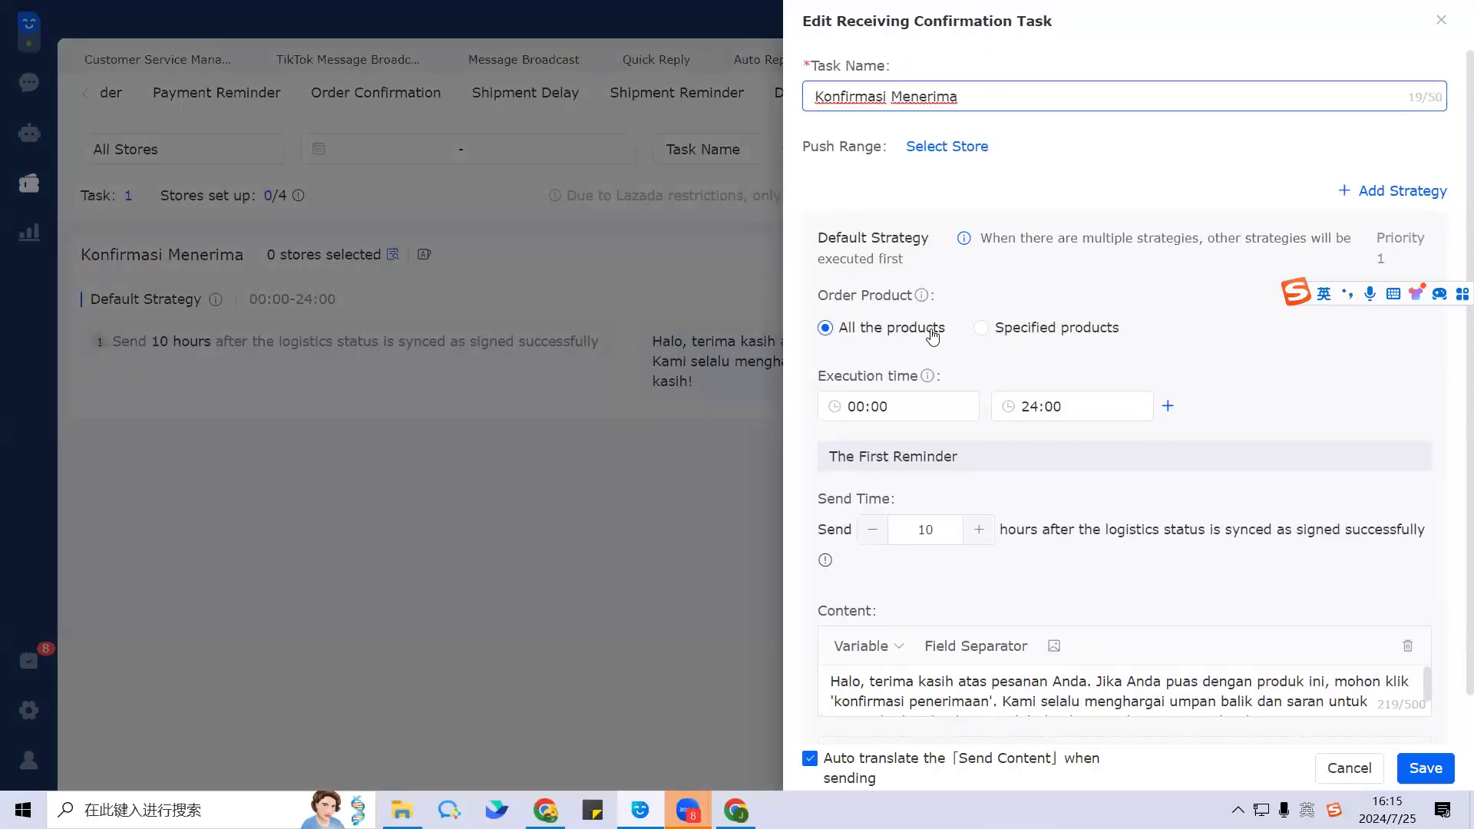
scroll(932, 336, down, 1)
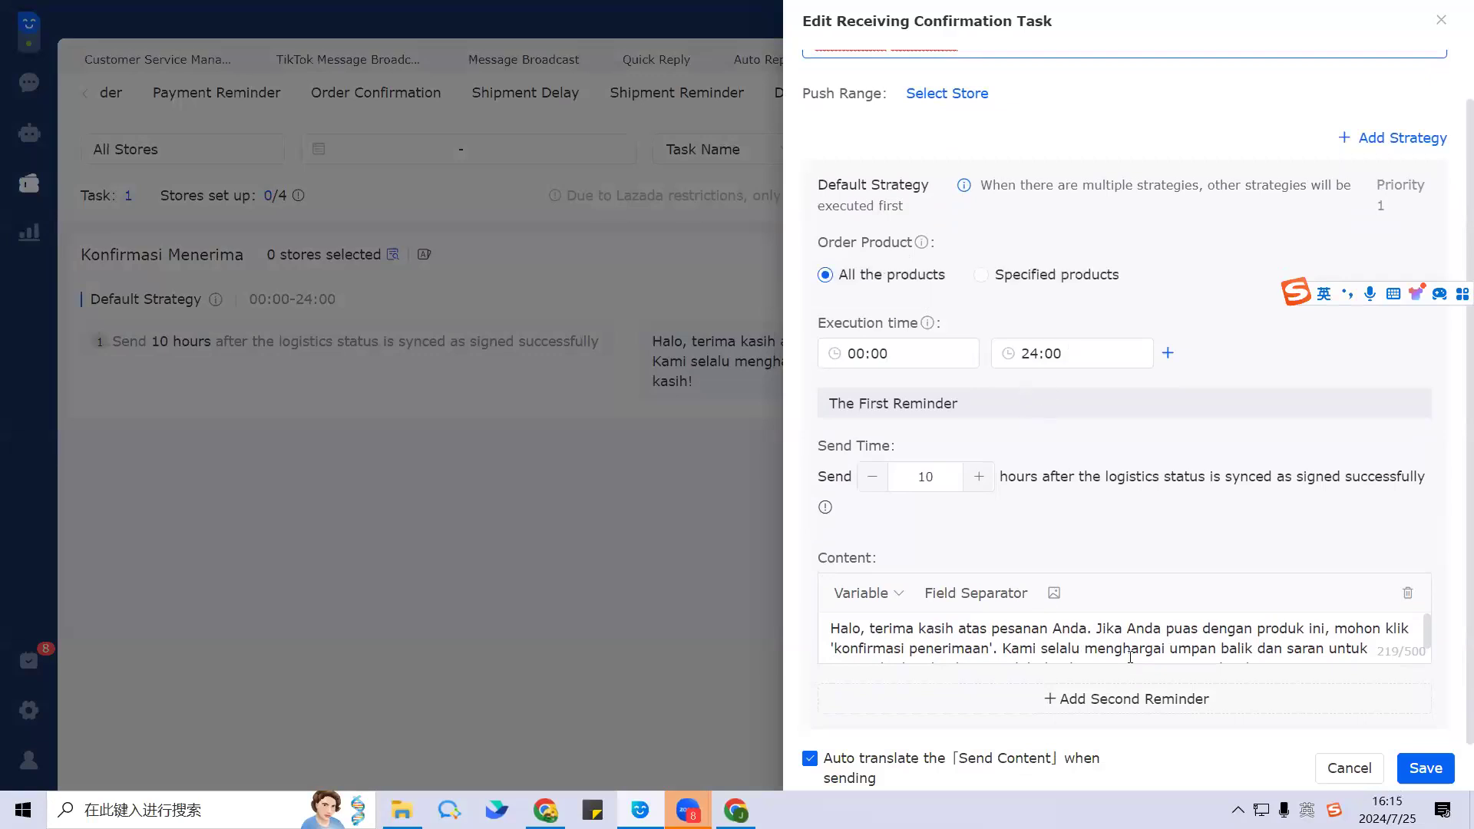
scroll(1354, 648, down, 1)
drag(1263, 649, 934, 515)
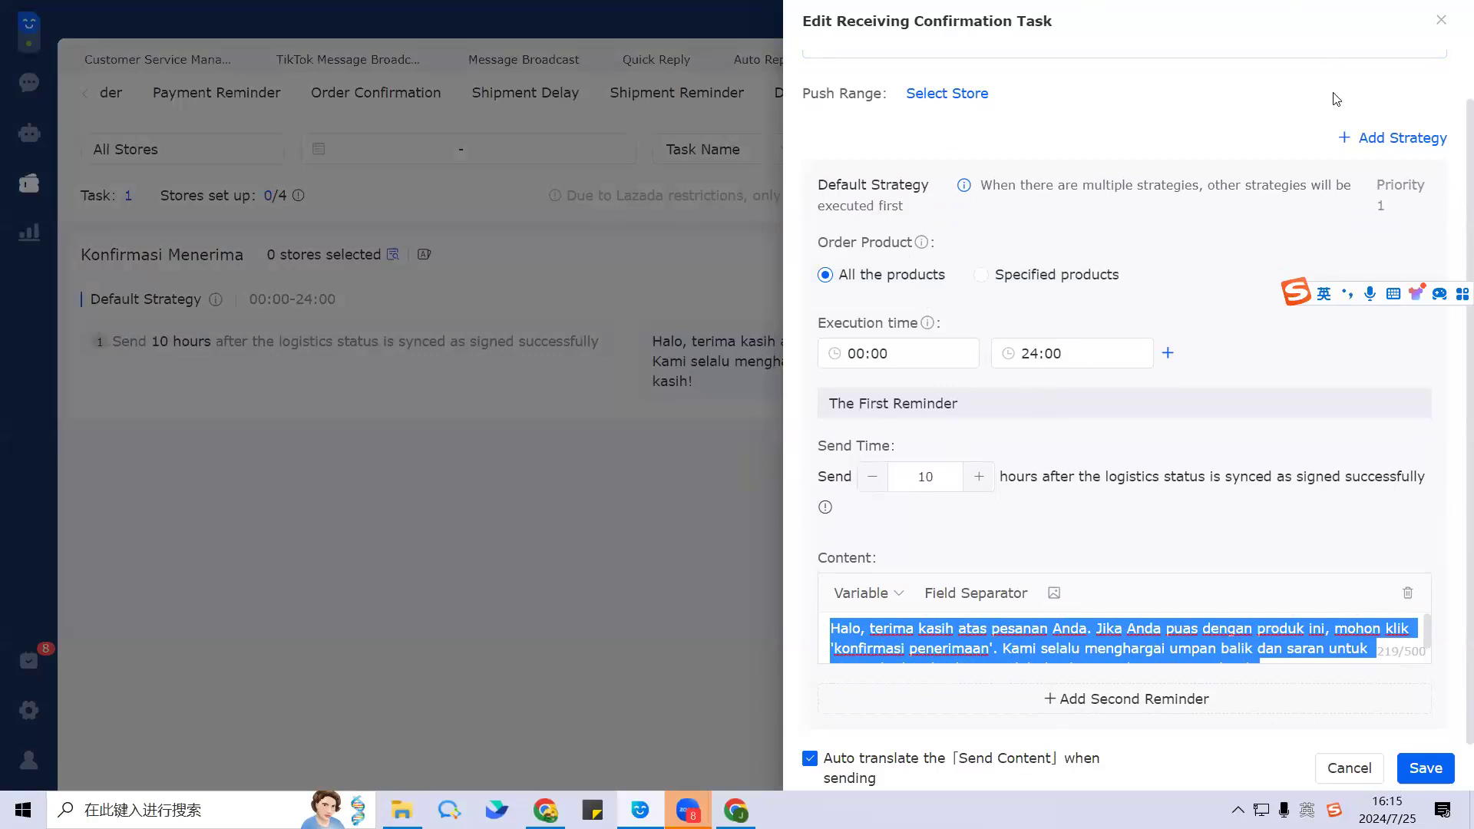
click(1441, 20)
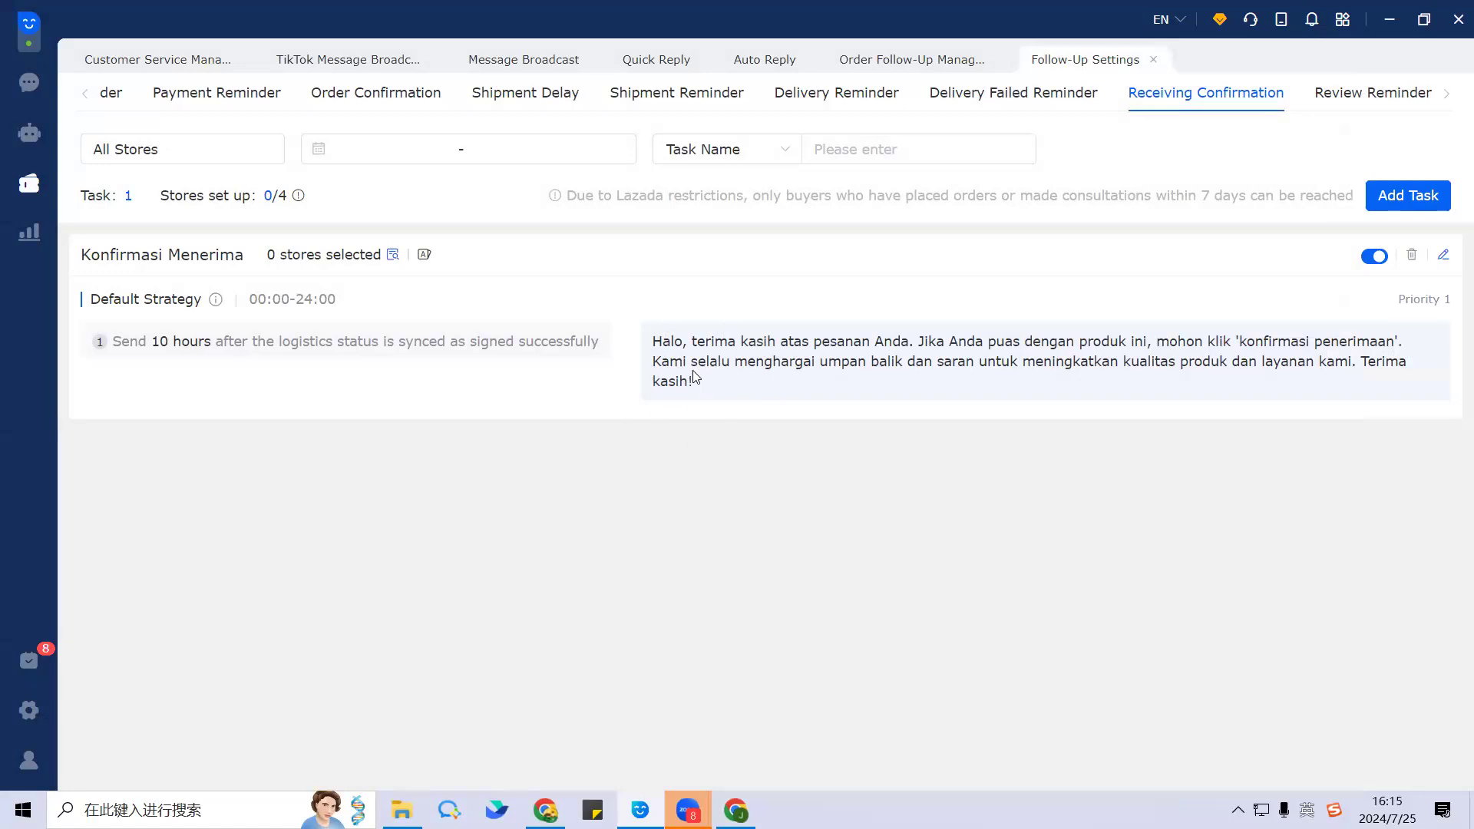
Step: Highlight the confirmation message text, then switch to the Review Reminder task 1111
drag(699, 382, 651, 337)
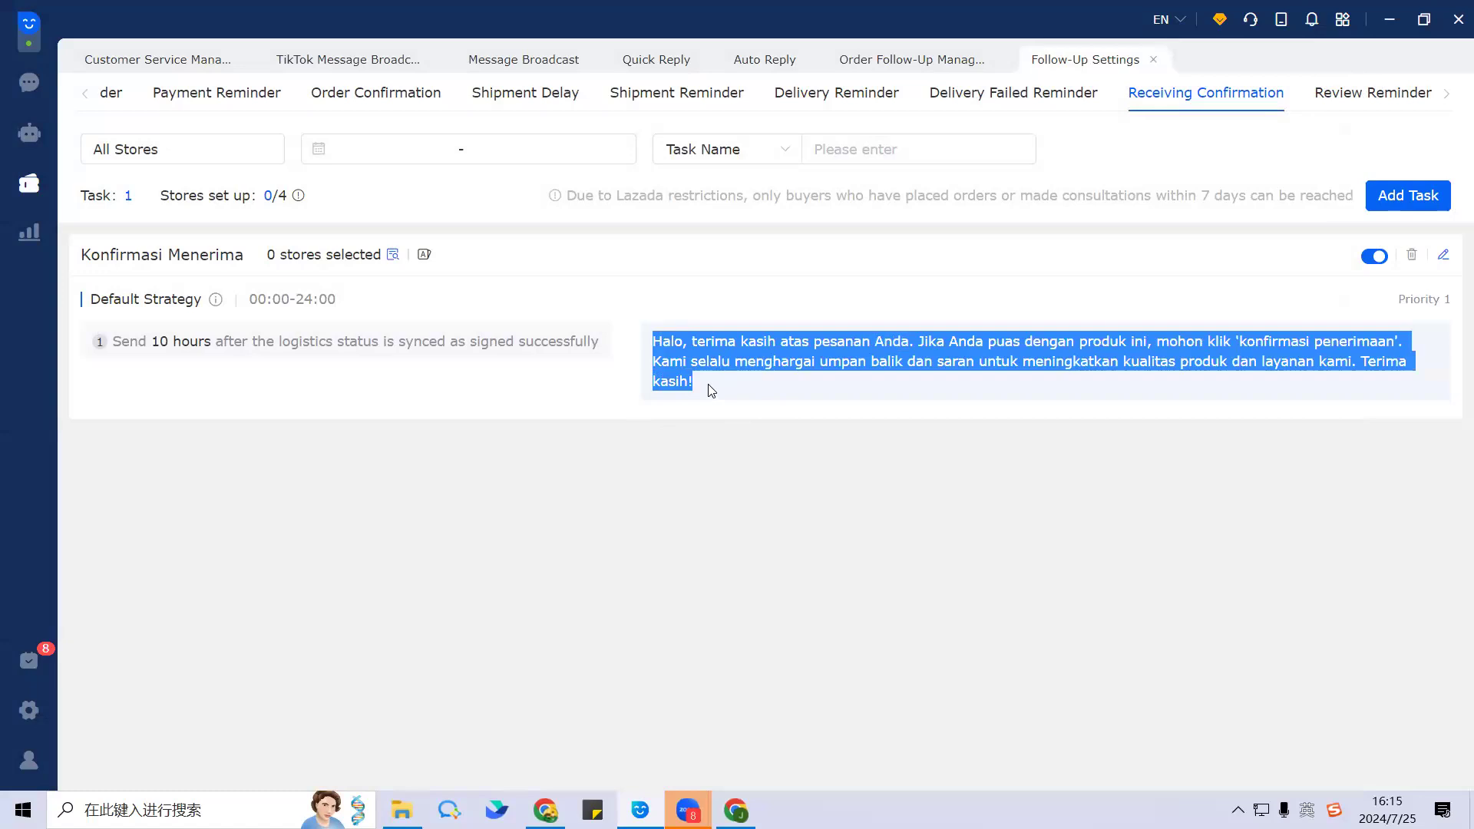
click(934, 303)
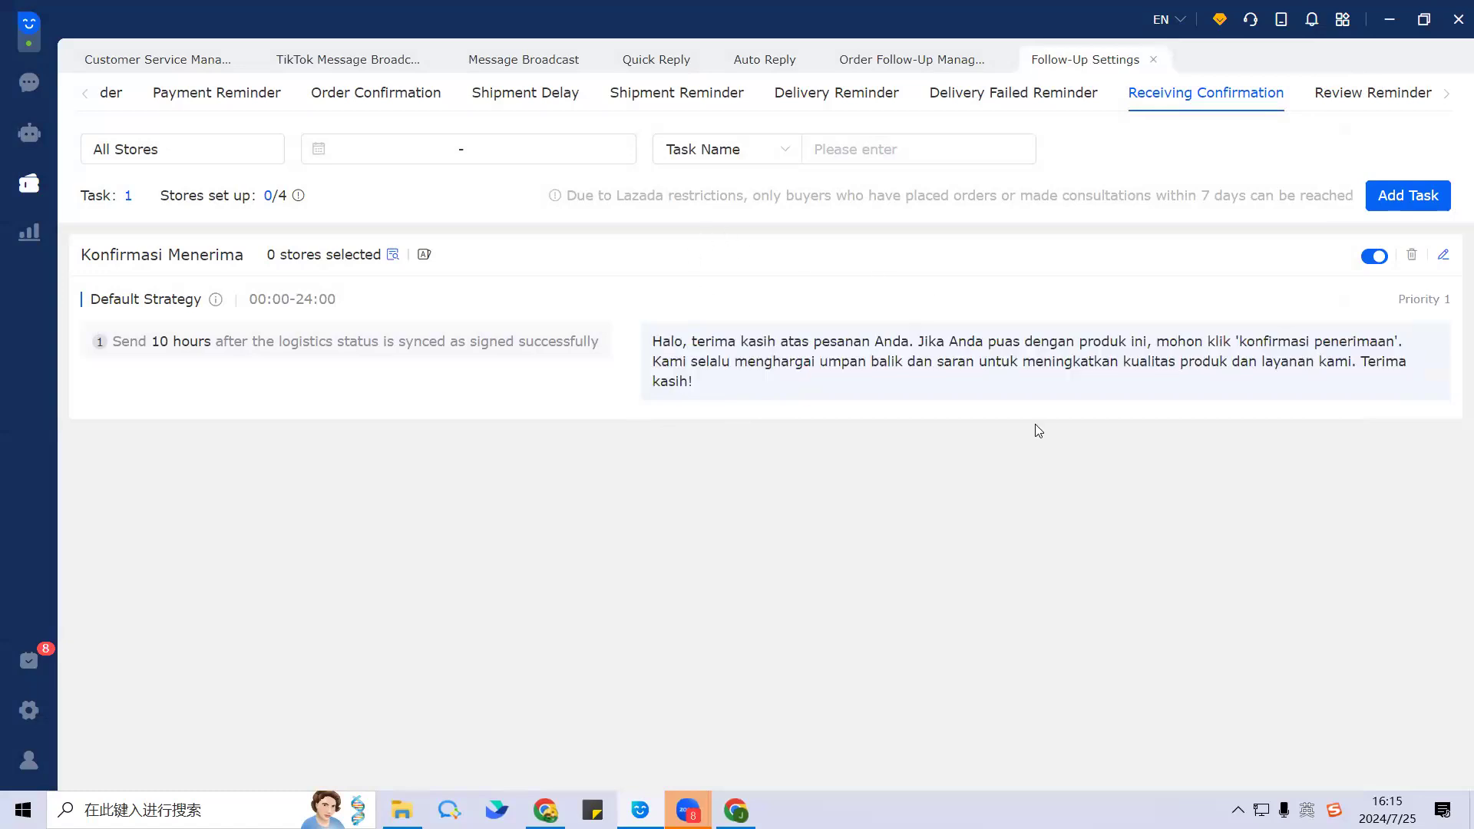
click(1361, 103)
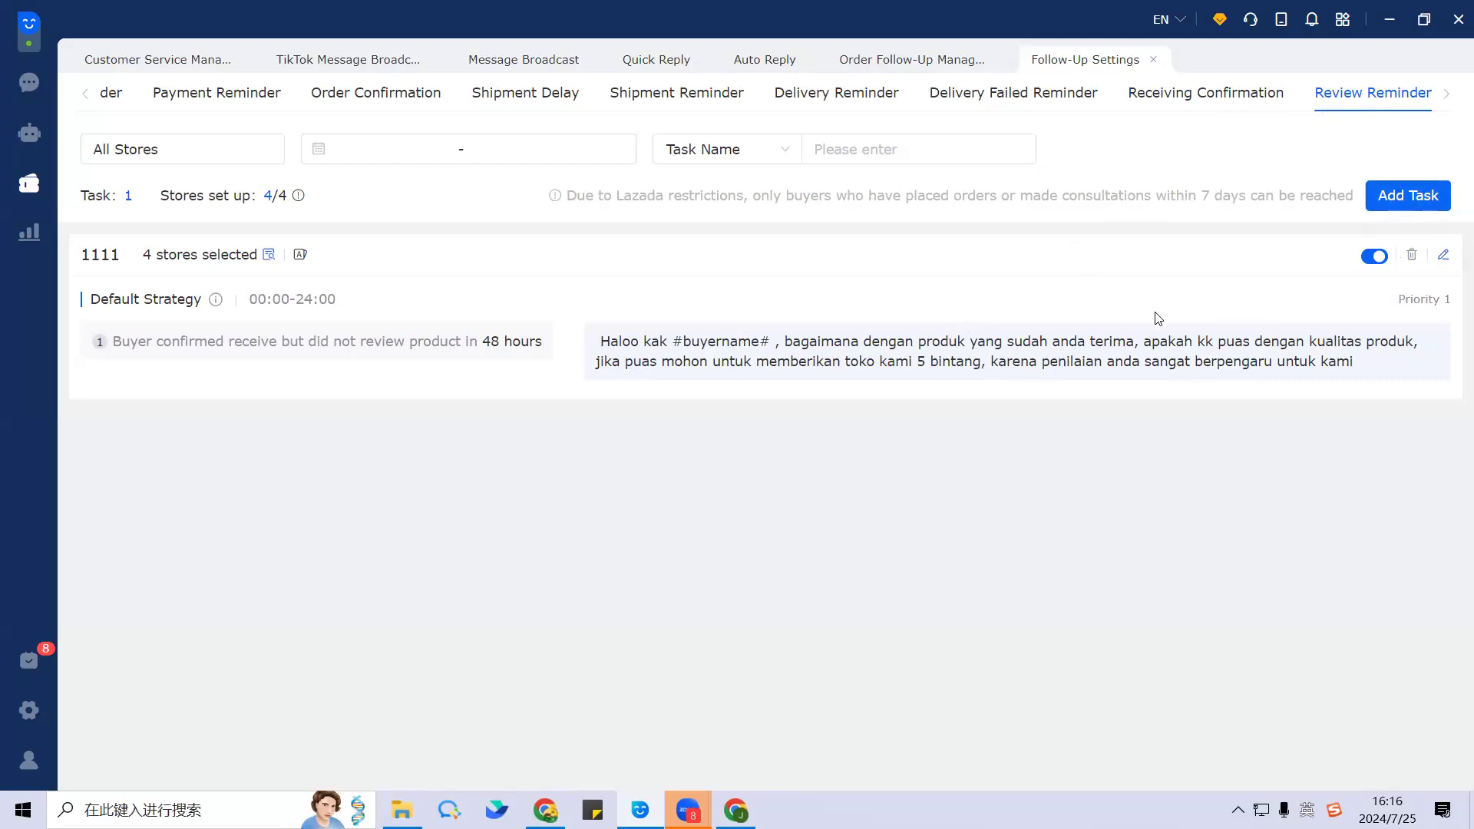
Step: Peek at task 1111's editor, then start a new review reminder task named 'review'
click(1445, 256)
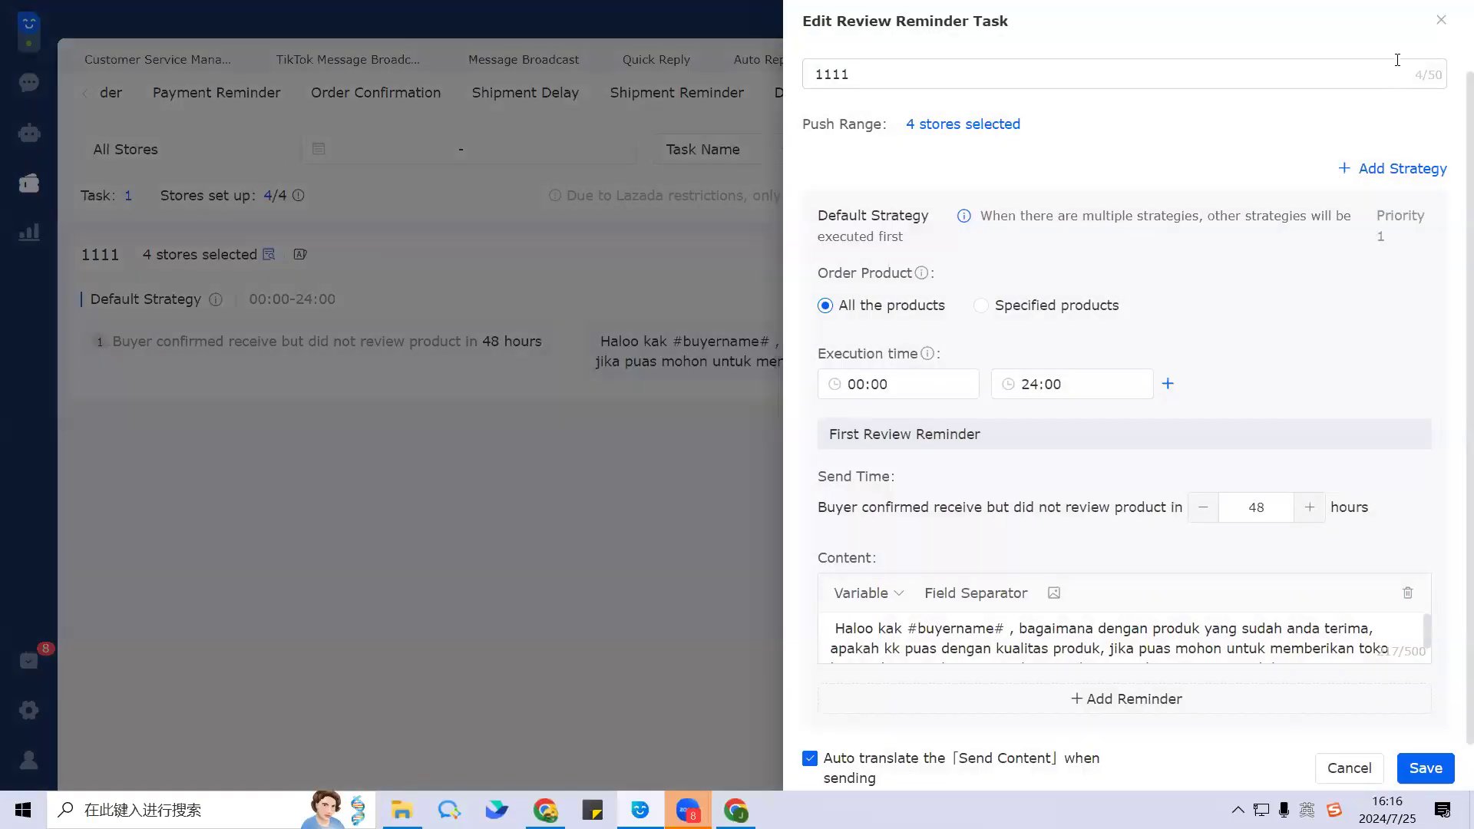
click(1442, 28)
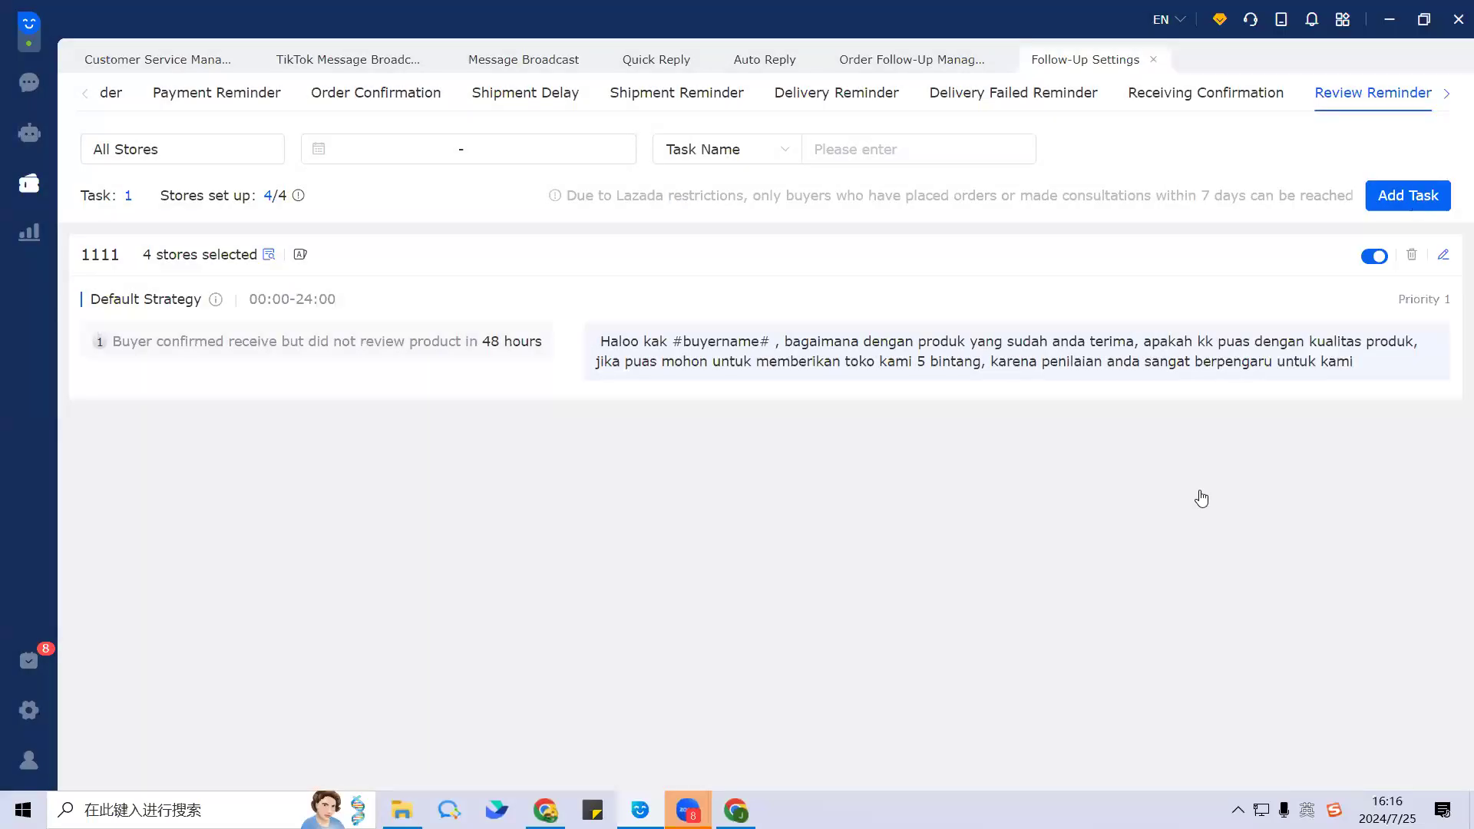
click(1411, 196)
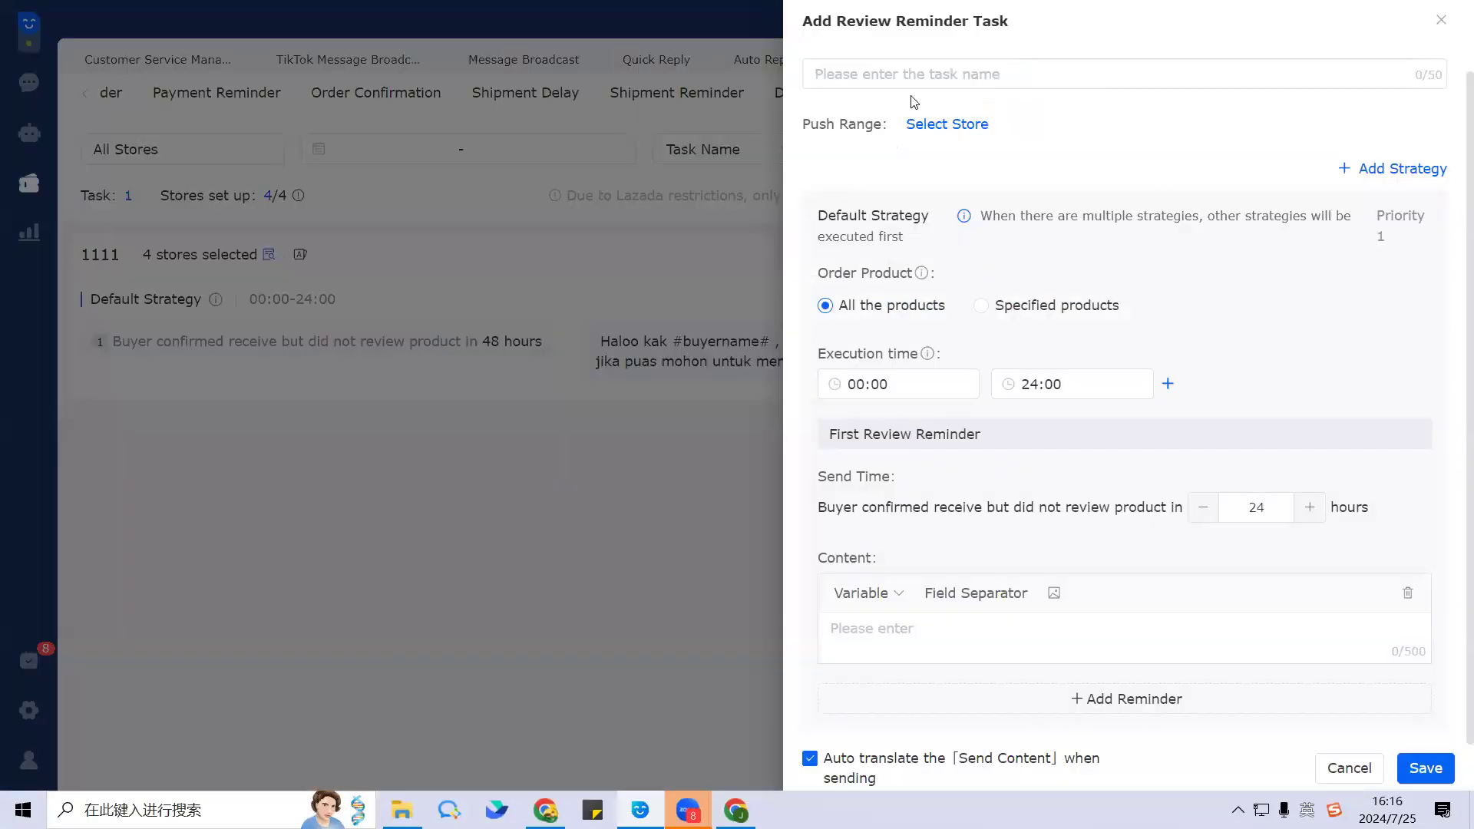
click(971, 77)
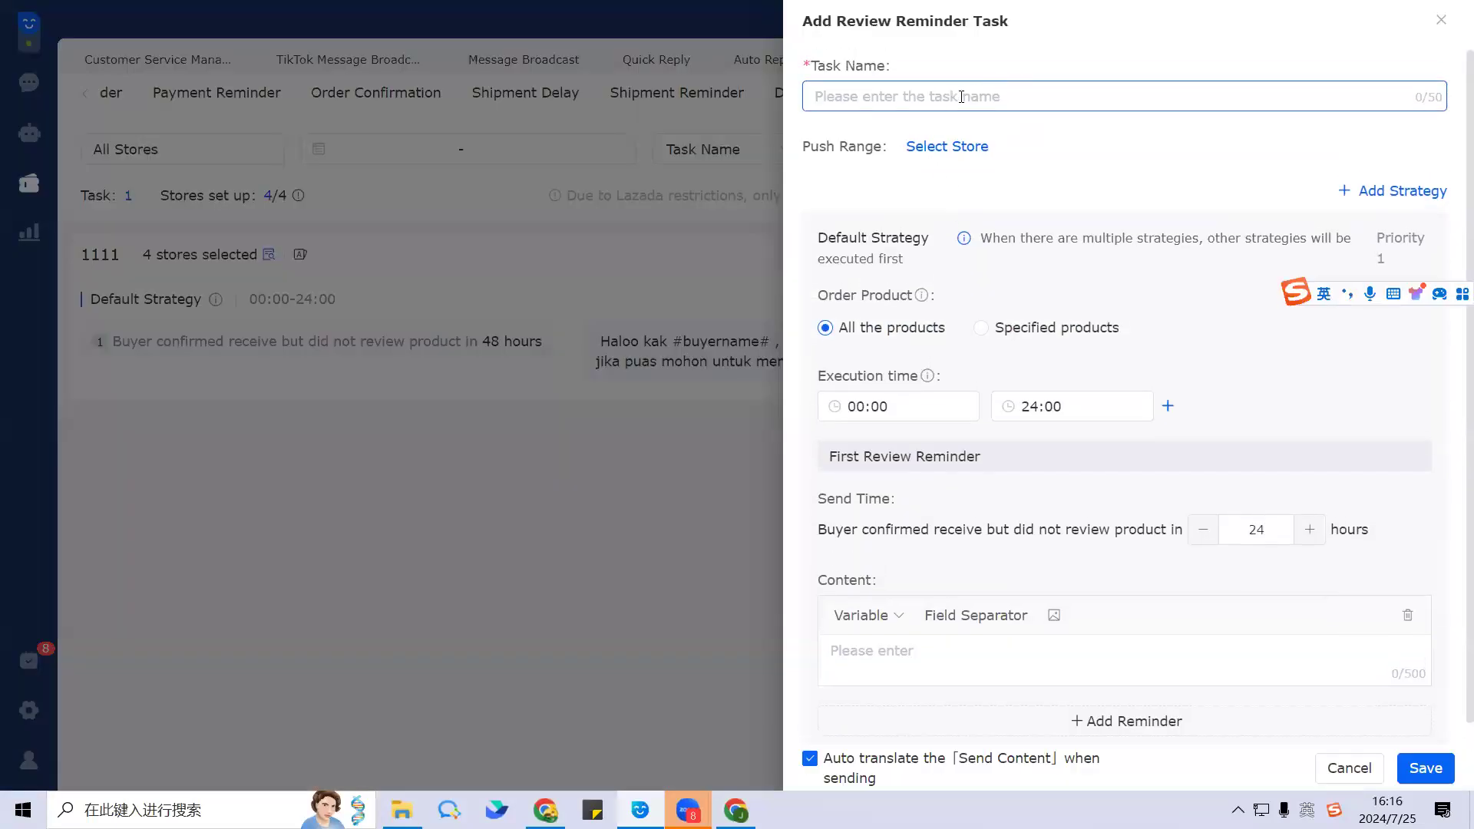
text(re)
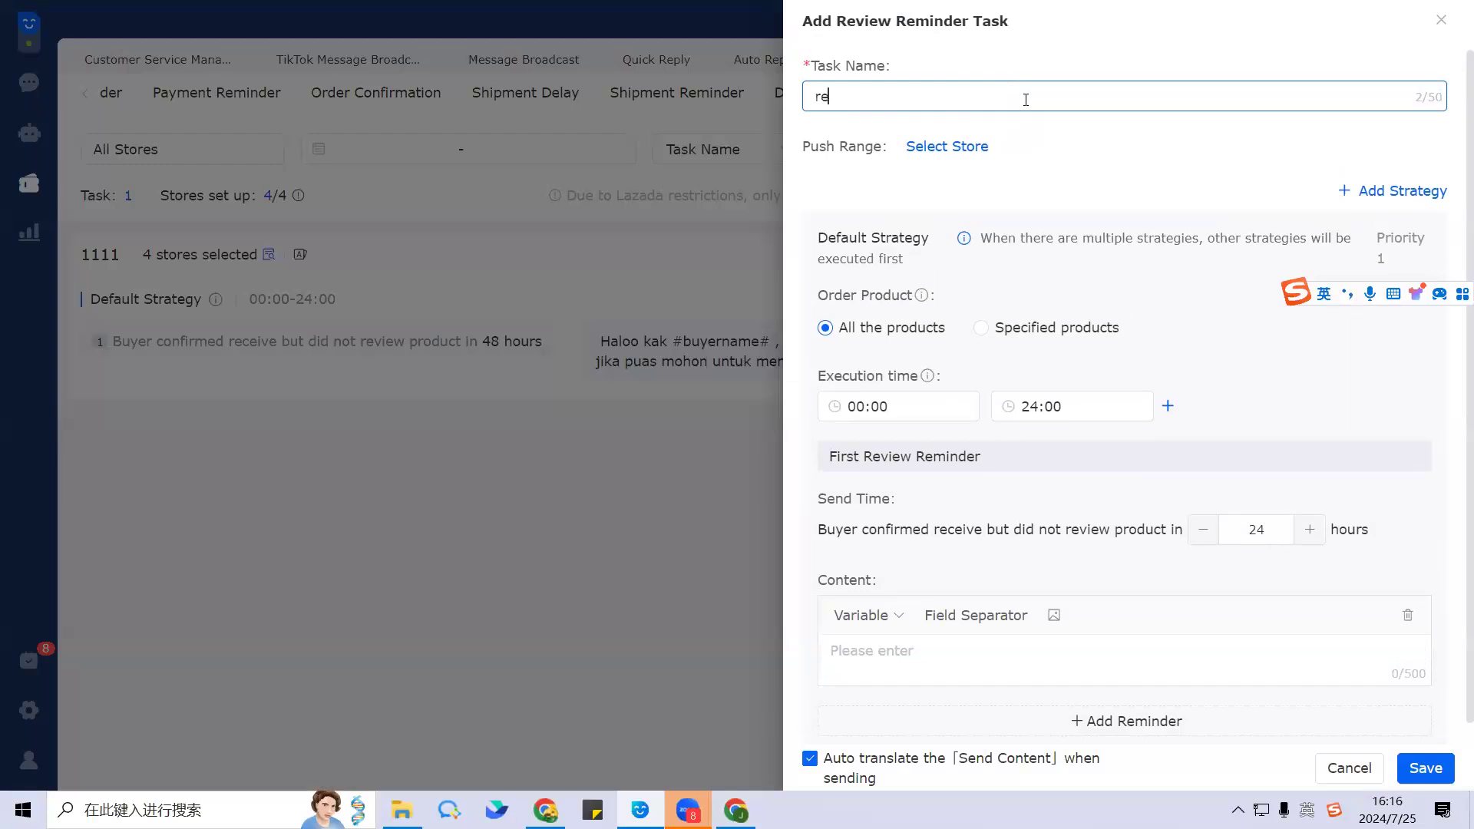
text(view)
Step: Leave the store list empty and limit the new task to Specified products
click(942, 145)
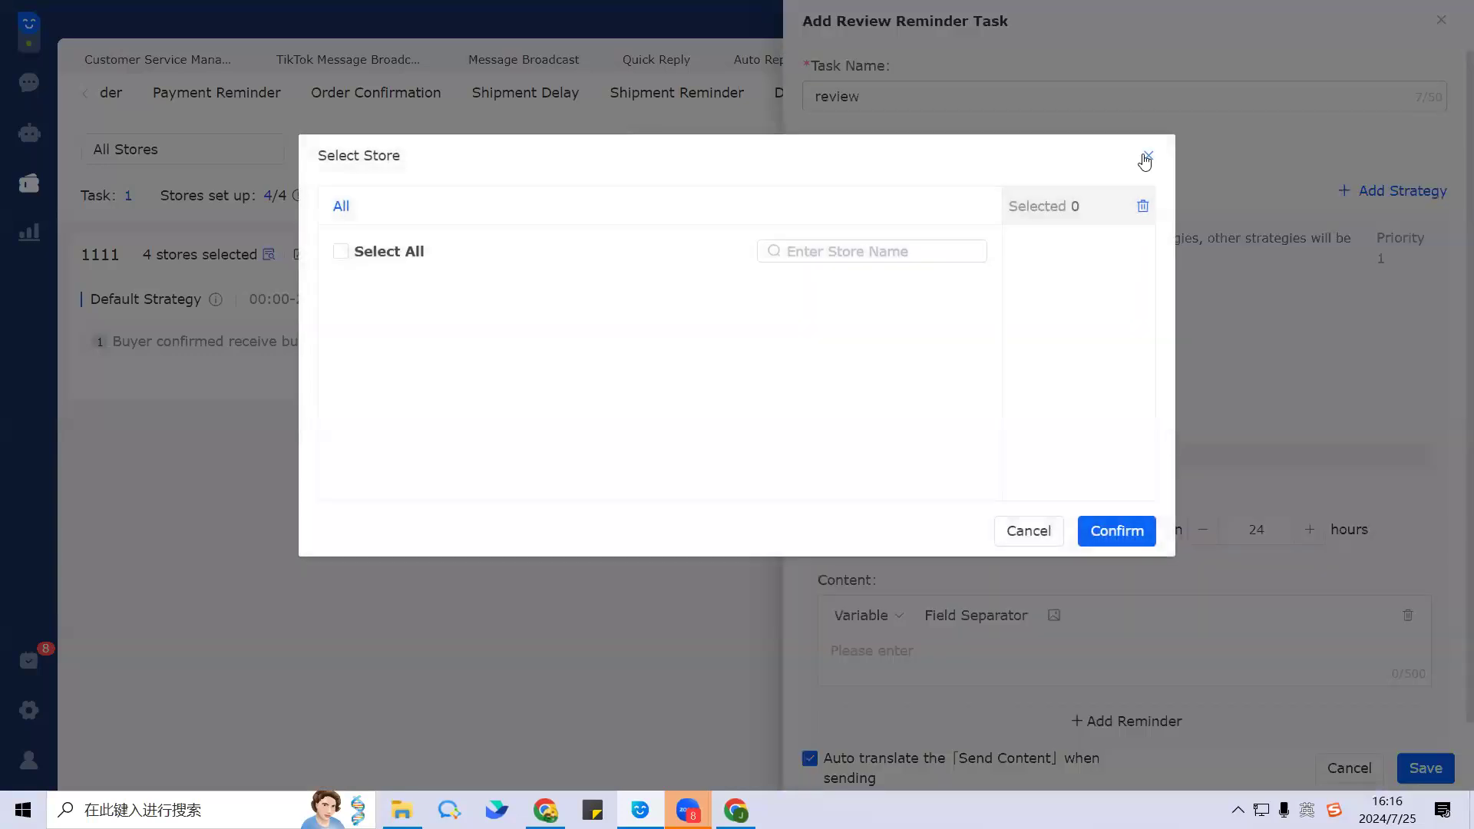
click(1143, 157)
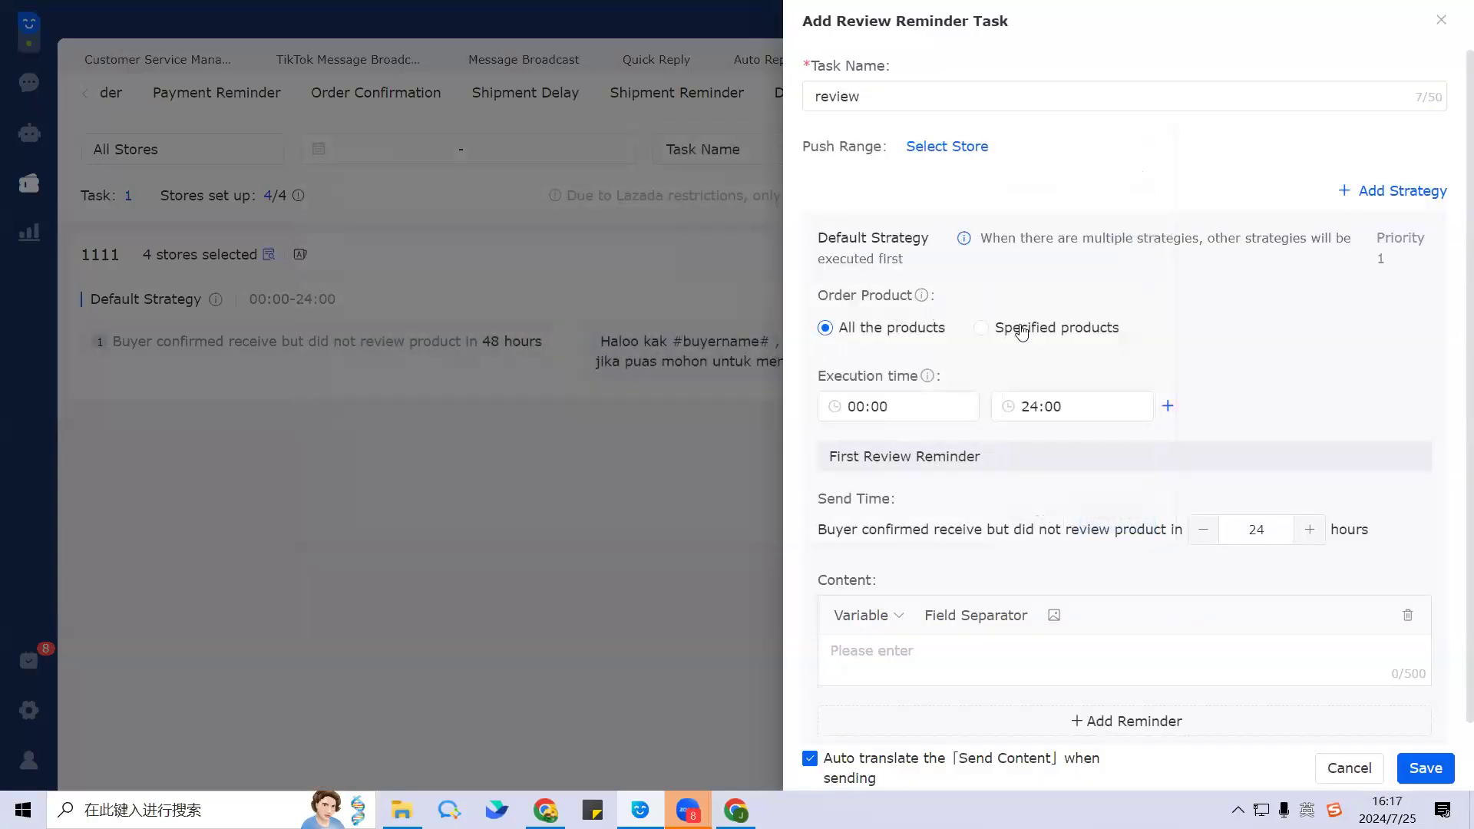
click(1022, 331)
scroll(1006, 347, down, 1)
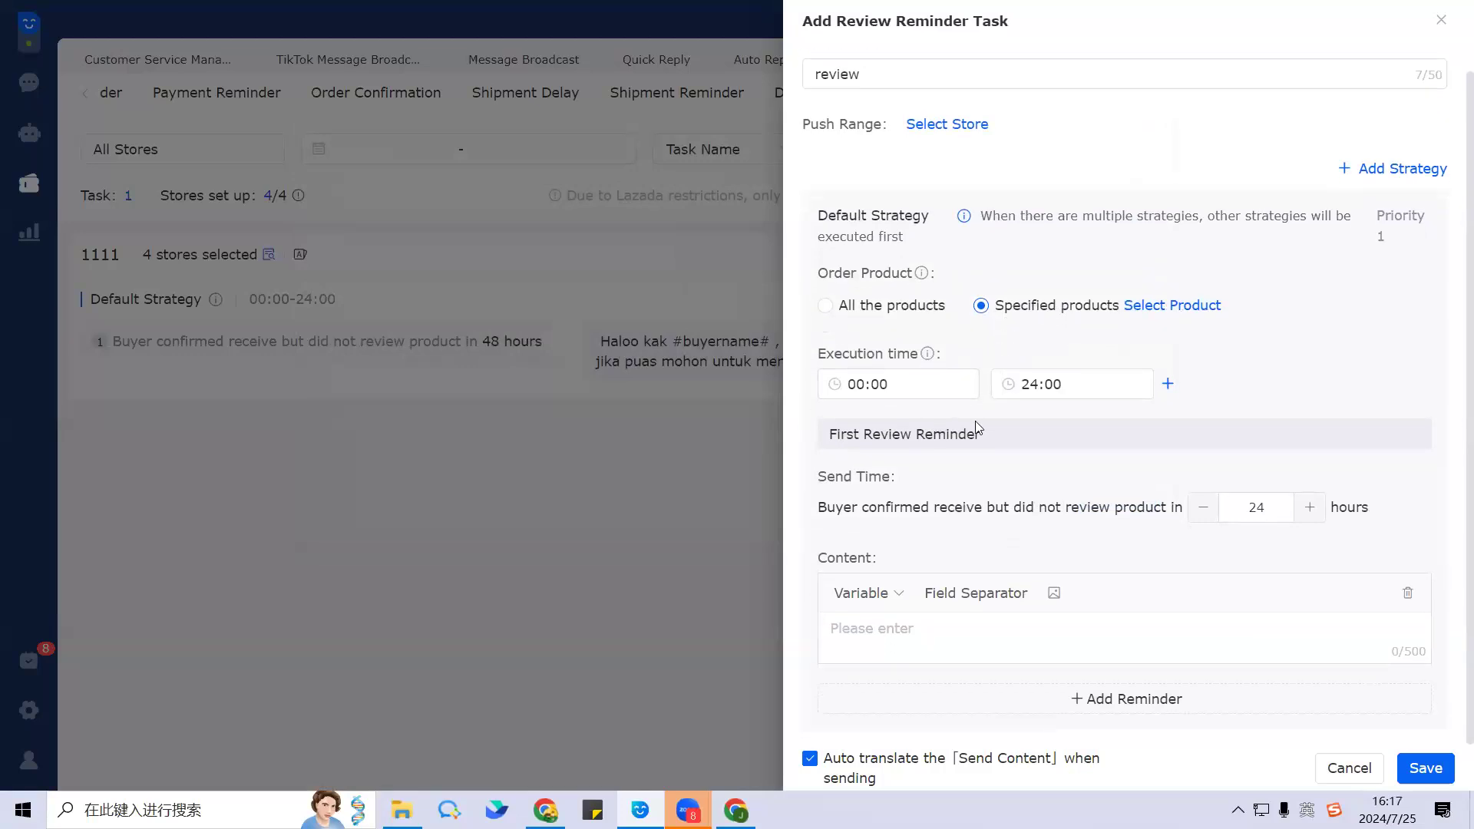
click(910, 650)
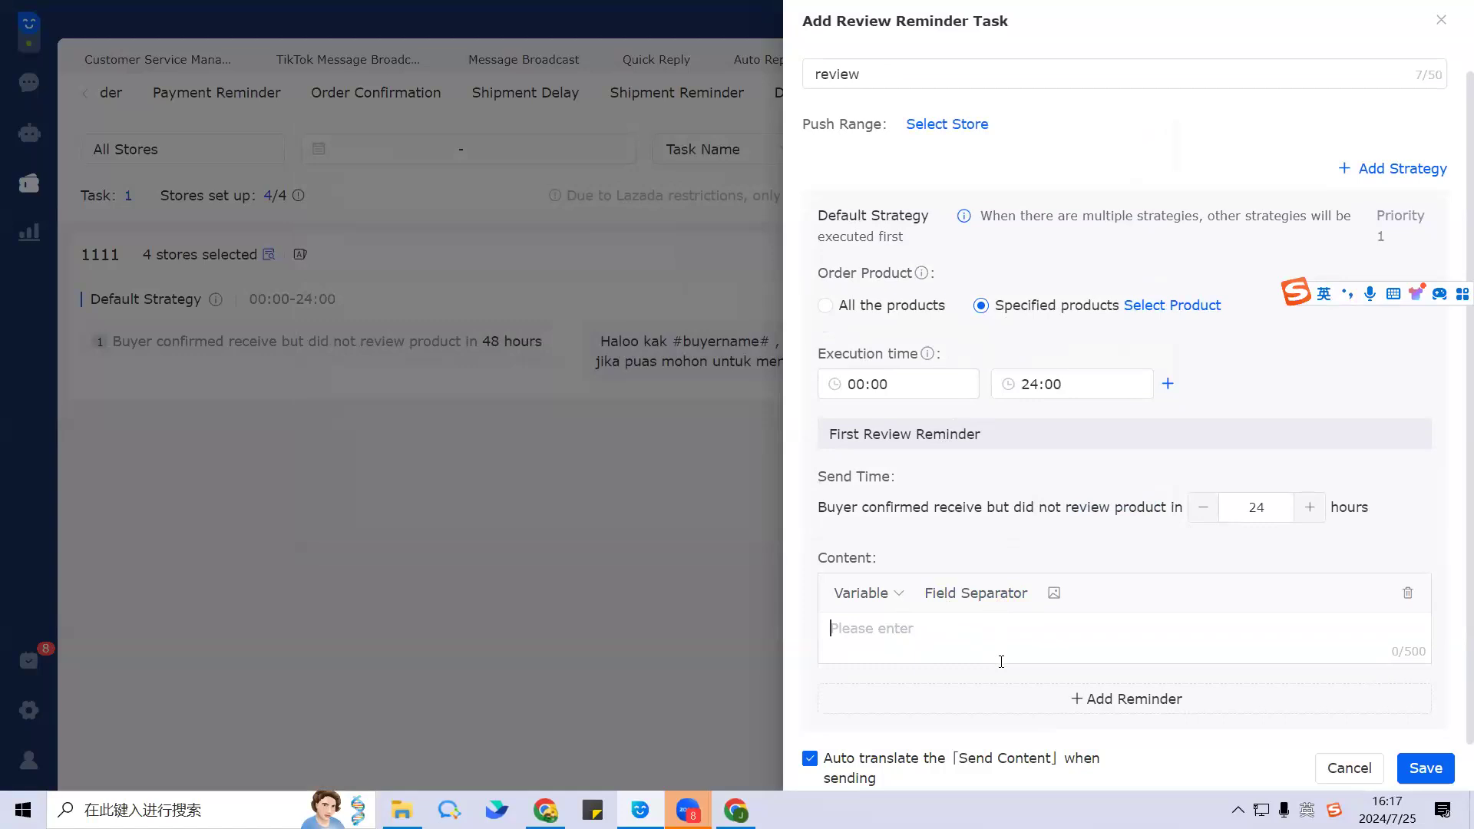
Step: Enter the message 'If you like the product, please give us a good review', fixing typos
text(if you like the product)
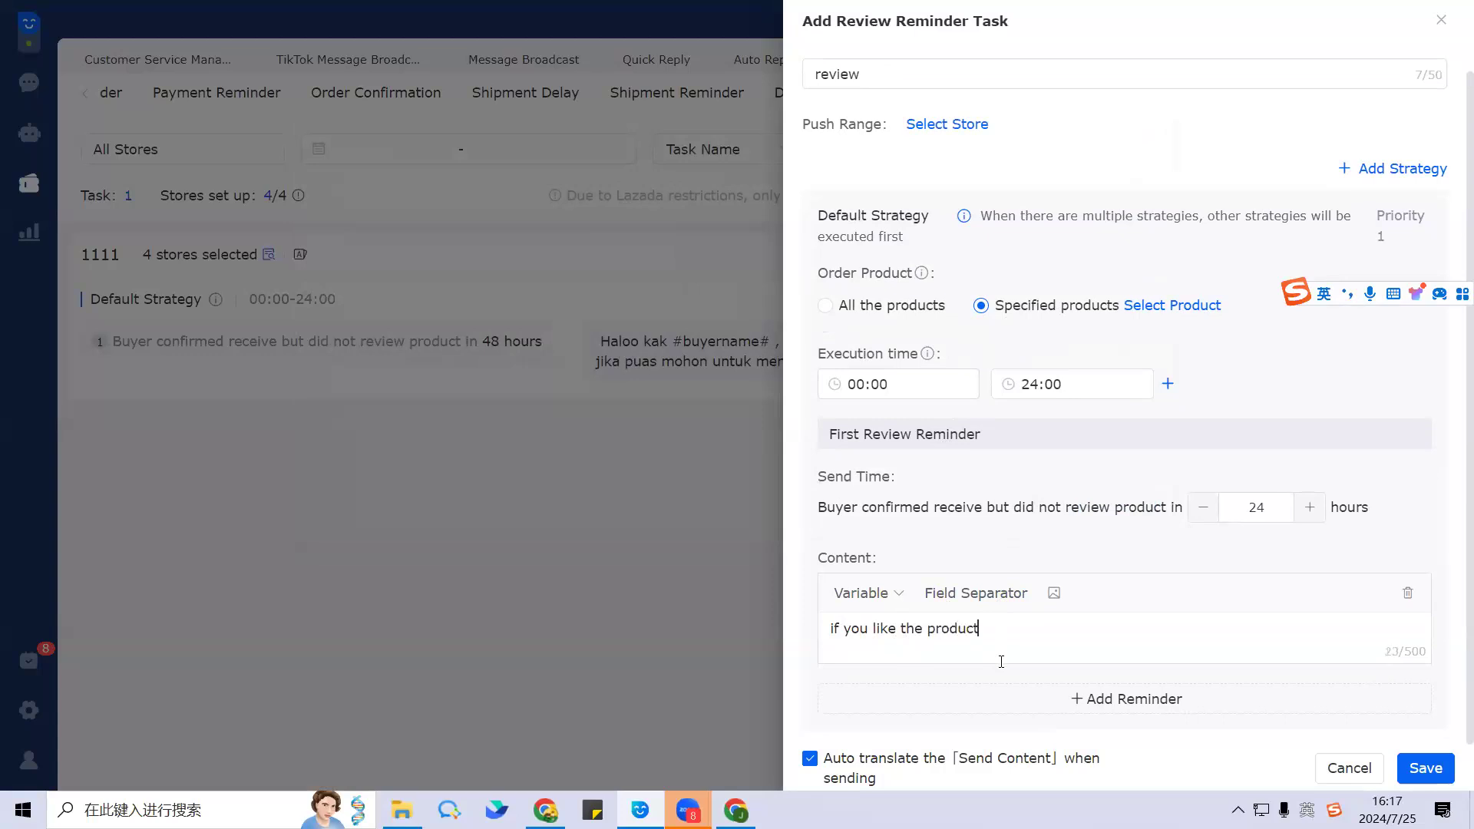
key(BackSpace)
text(, )
text(pel)
text(ease)
click(1011, 631)
click(1004, 627)
key(BackSpace)
text(le)
key(BackSpace)
key(BackSpace)
text(give us a)
text(good)
key(BackSpace)
text(d r)
text(eview)
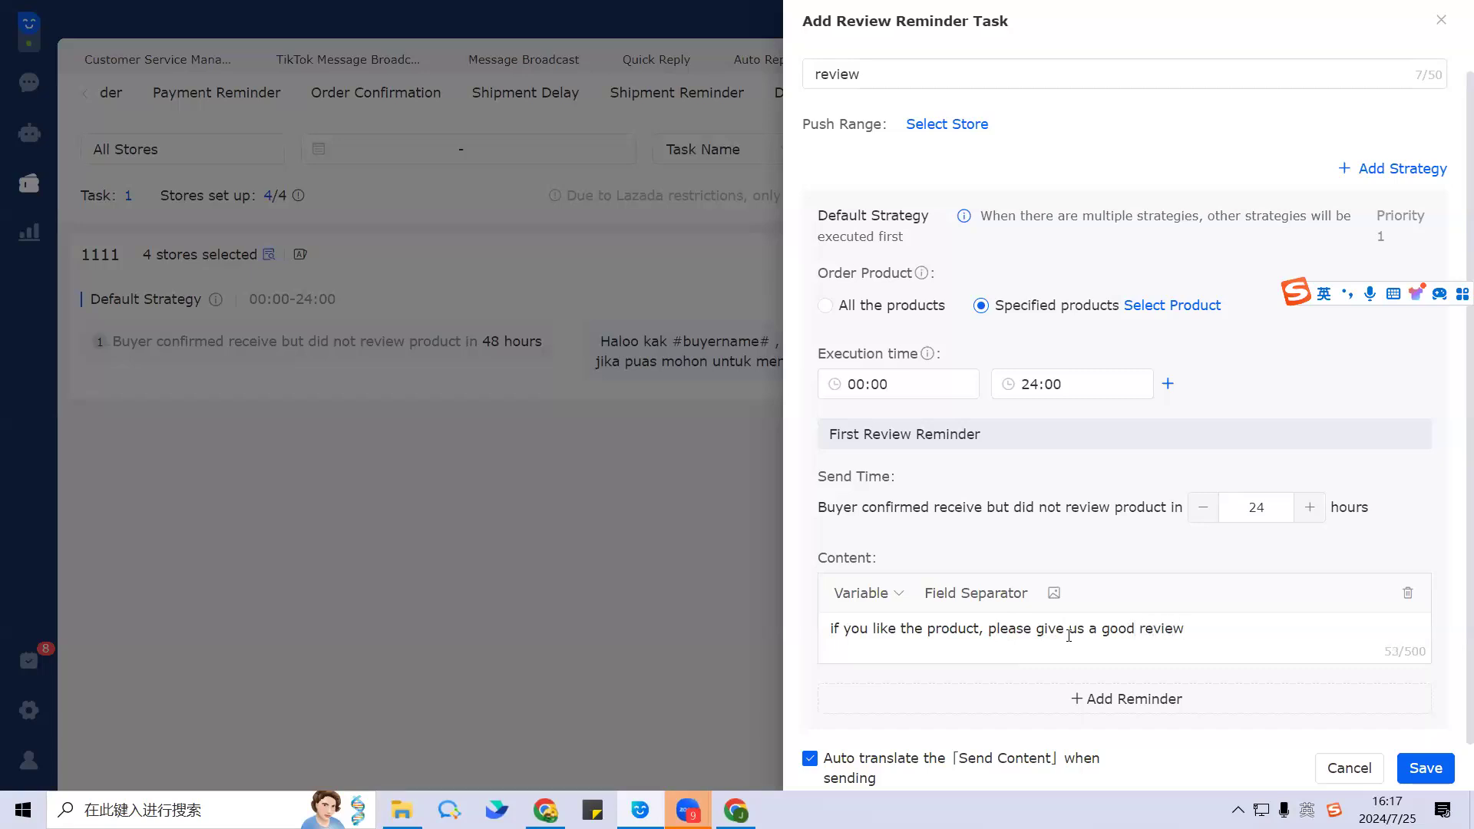
scroll(1165, 545, up, 1)
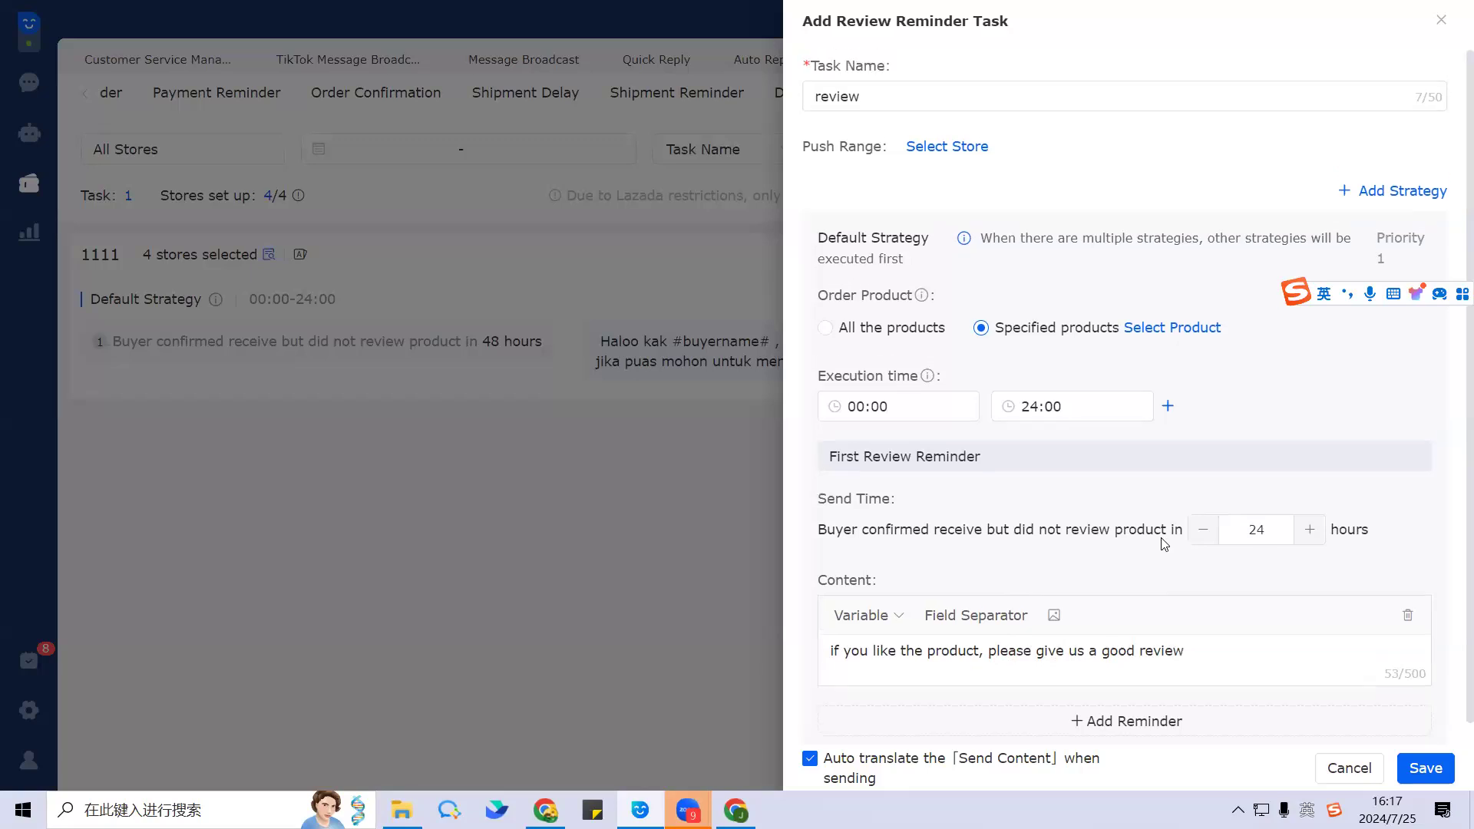
Step: Try saving the new review reminder task without selecting any store
click(971, 146)
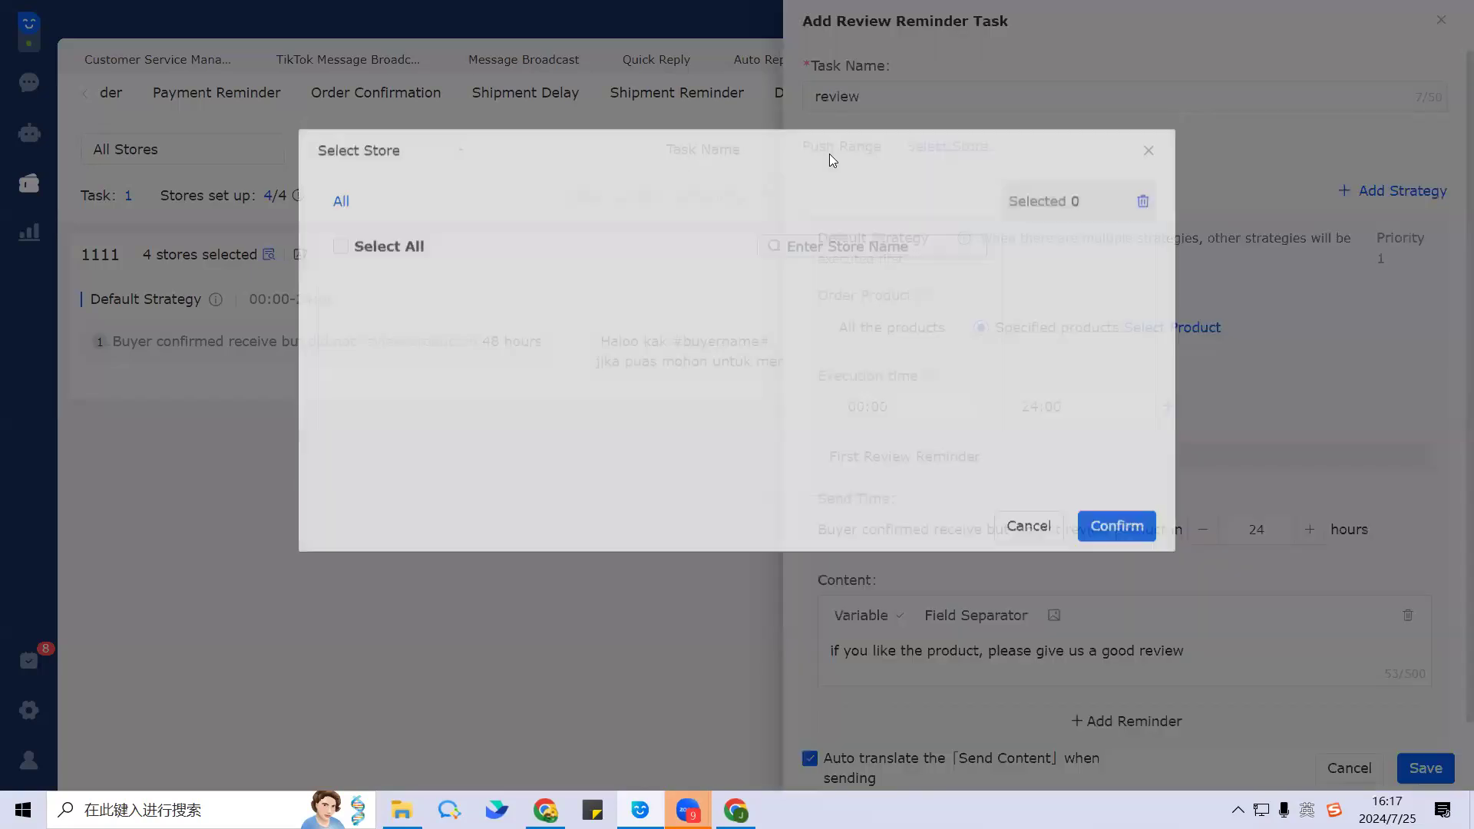
click(1149, 155)
scroll(1251, 596, down, 1)
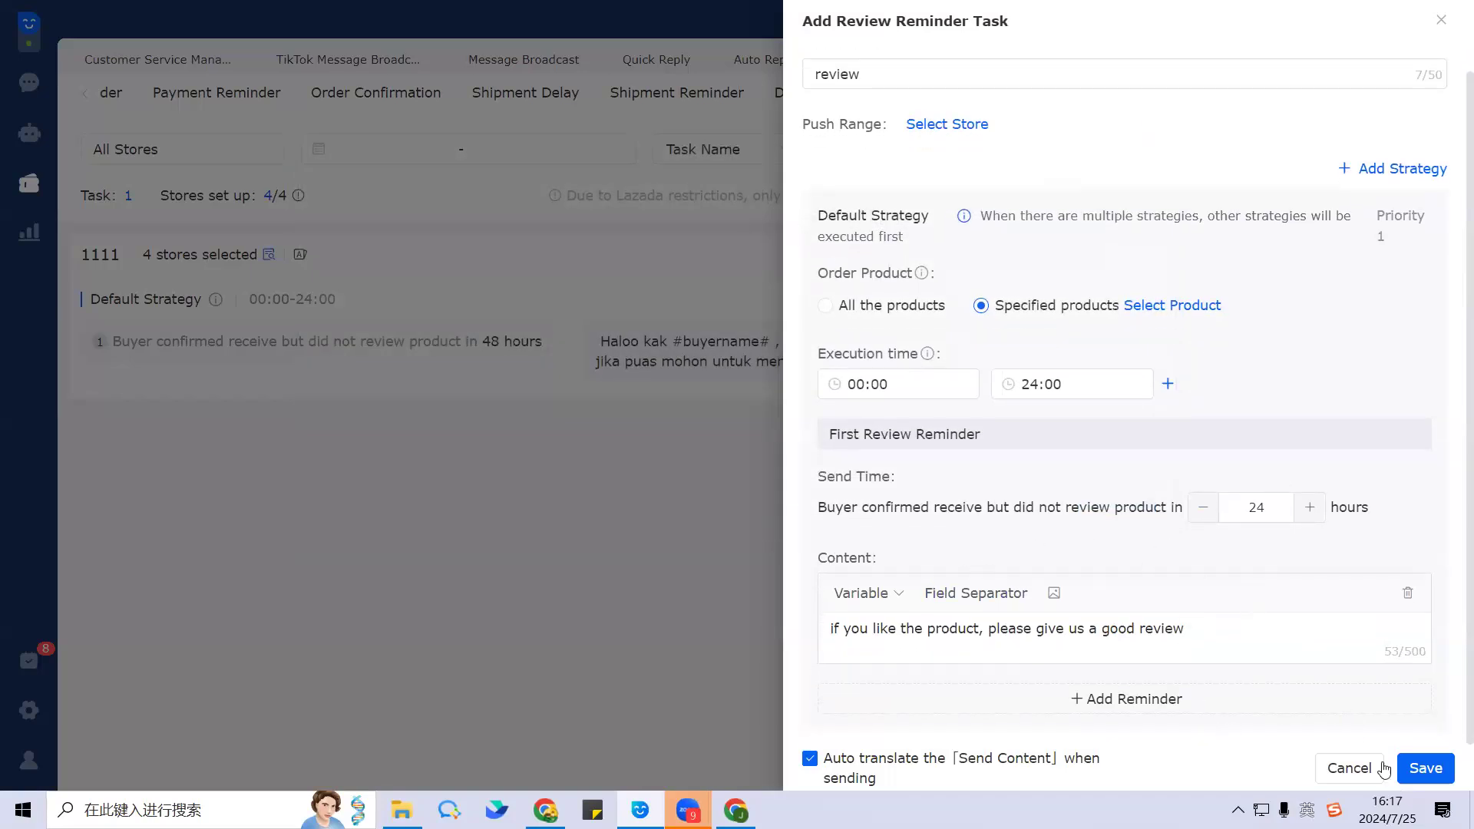
click(1424, 767)
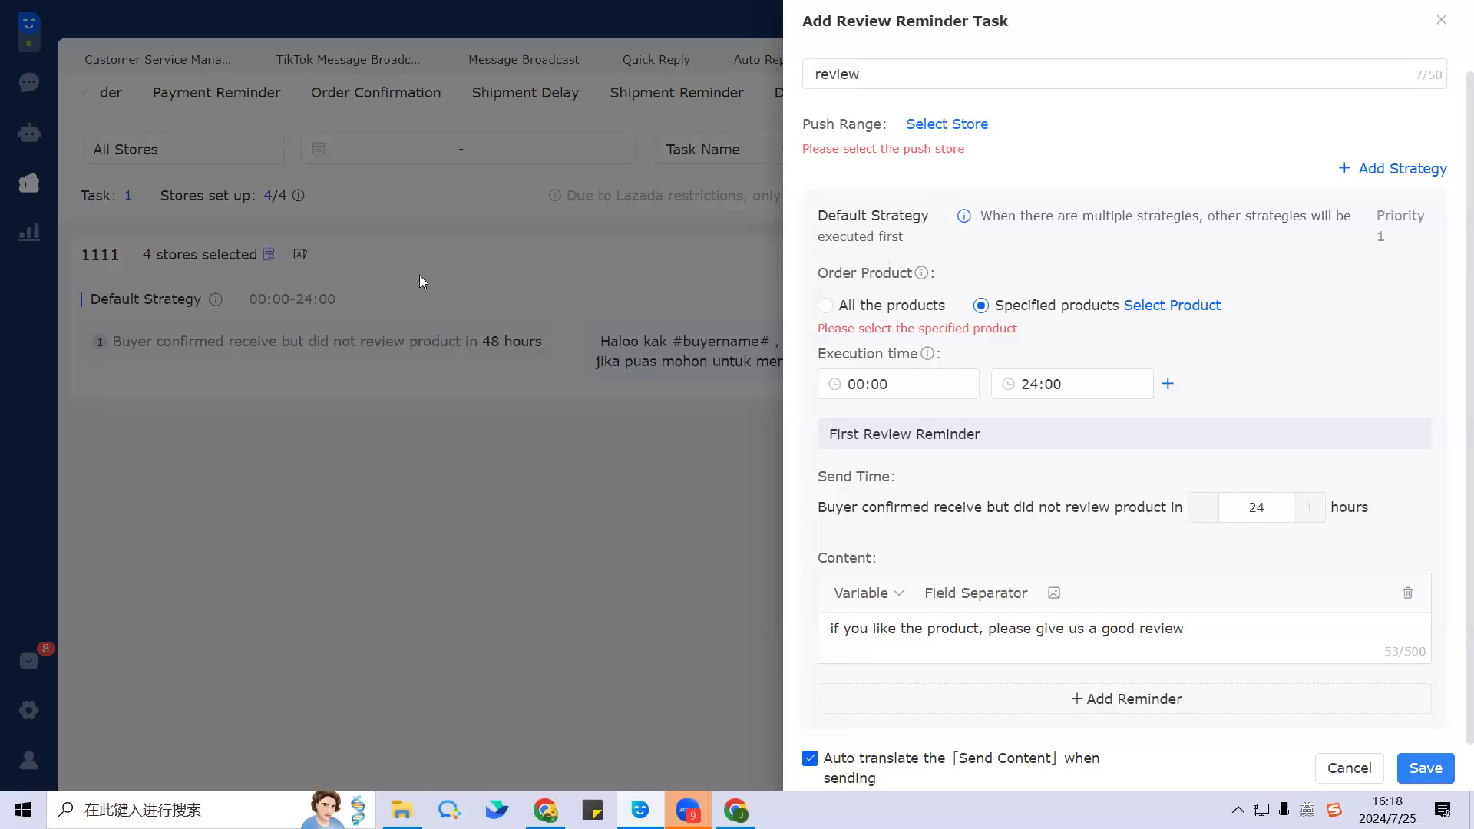
click(947, 124)
click(1113, 529)
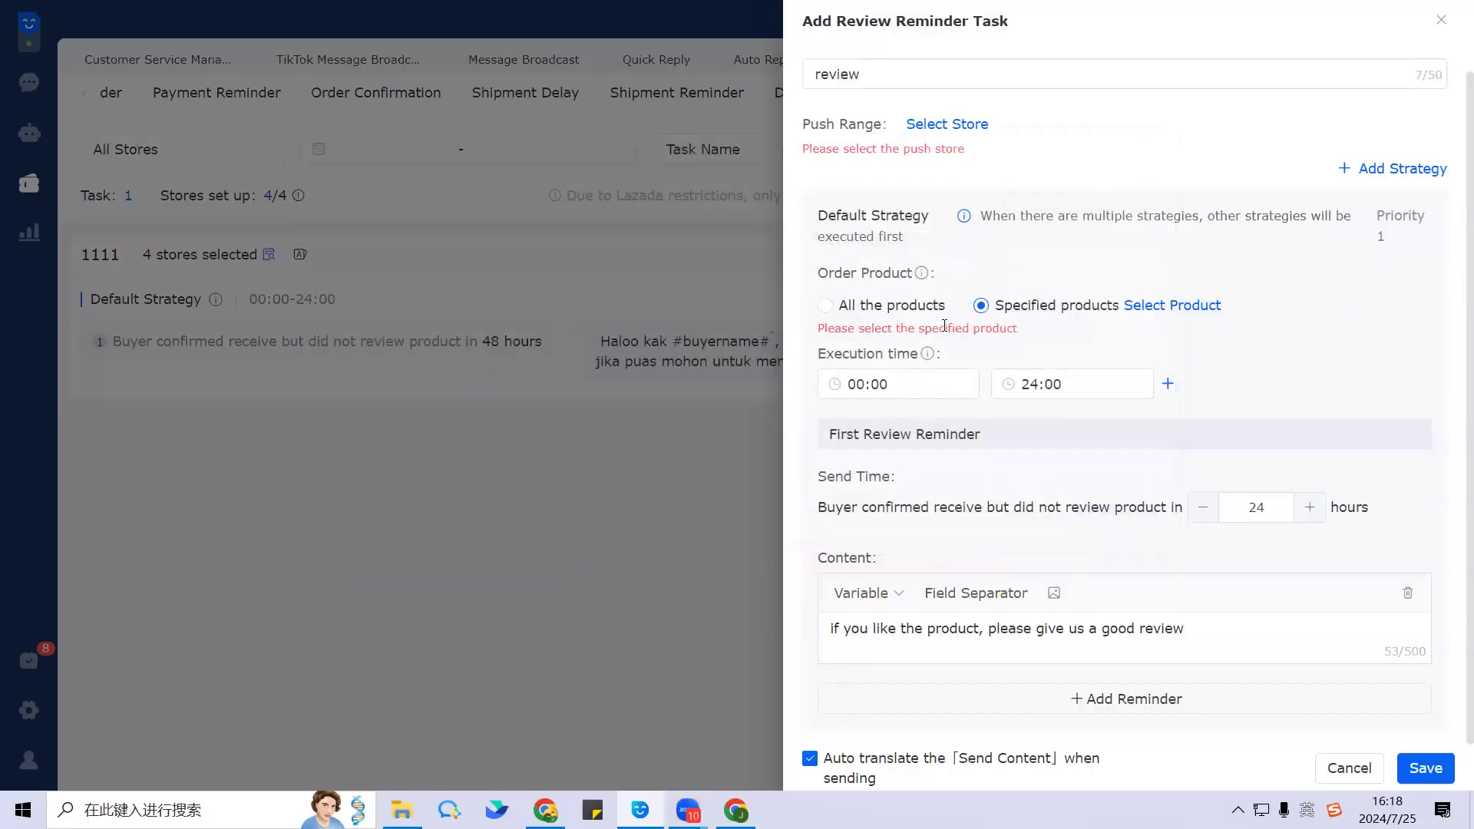
Step: Switch Order Product to All the products, retry saving, then cancel the task
click(825, 306)
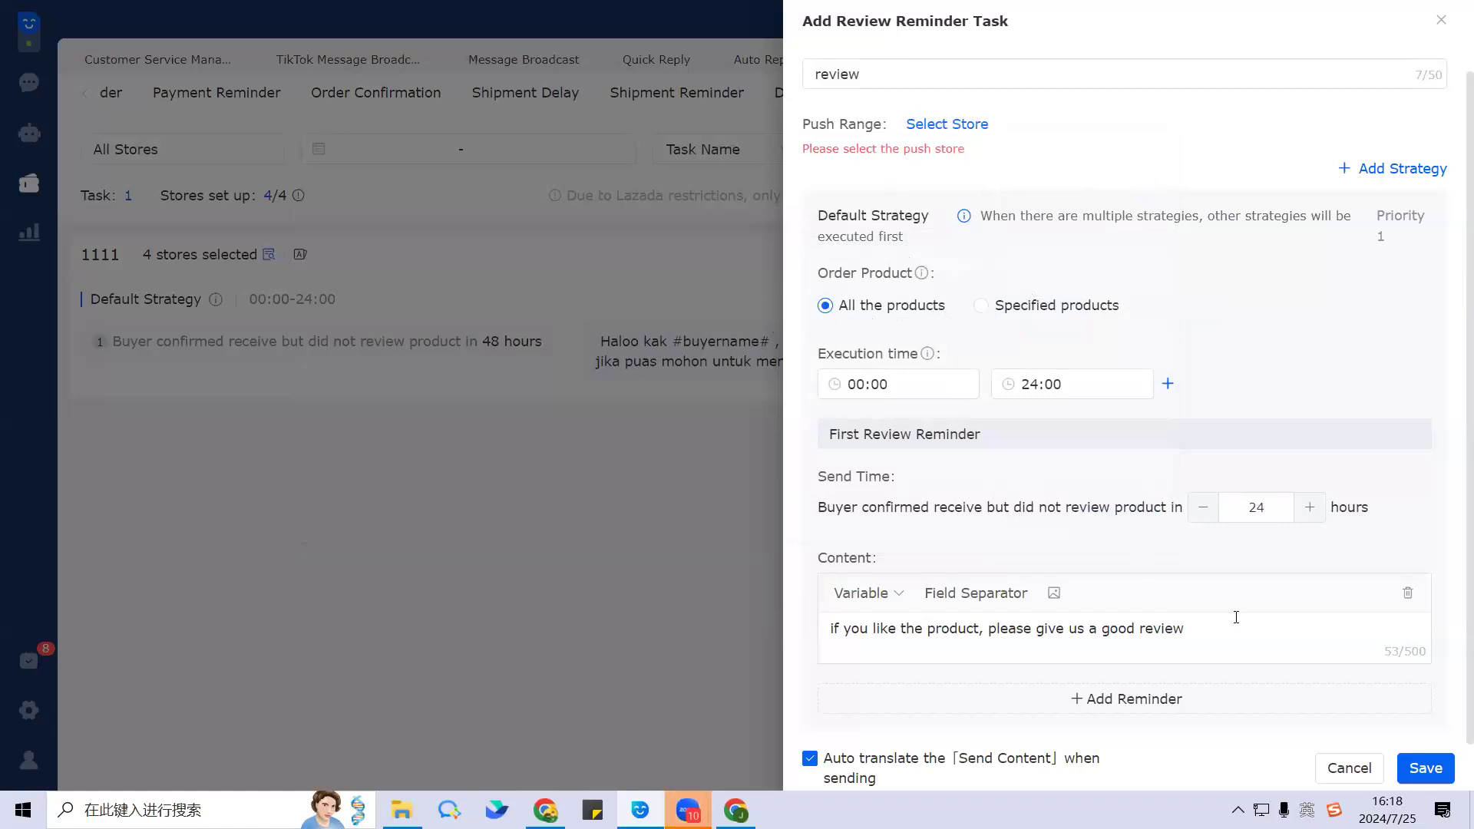
click(1442, 774)
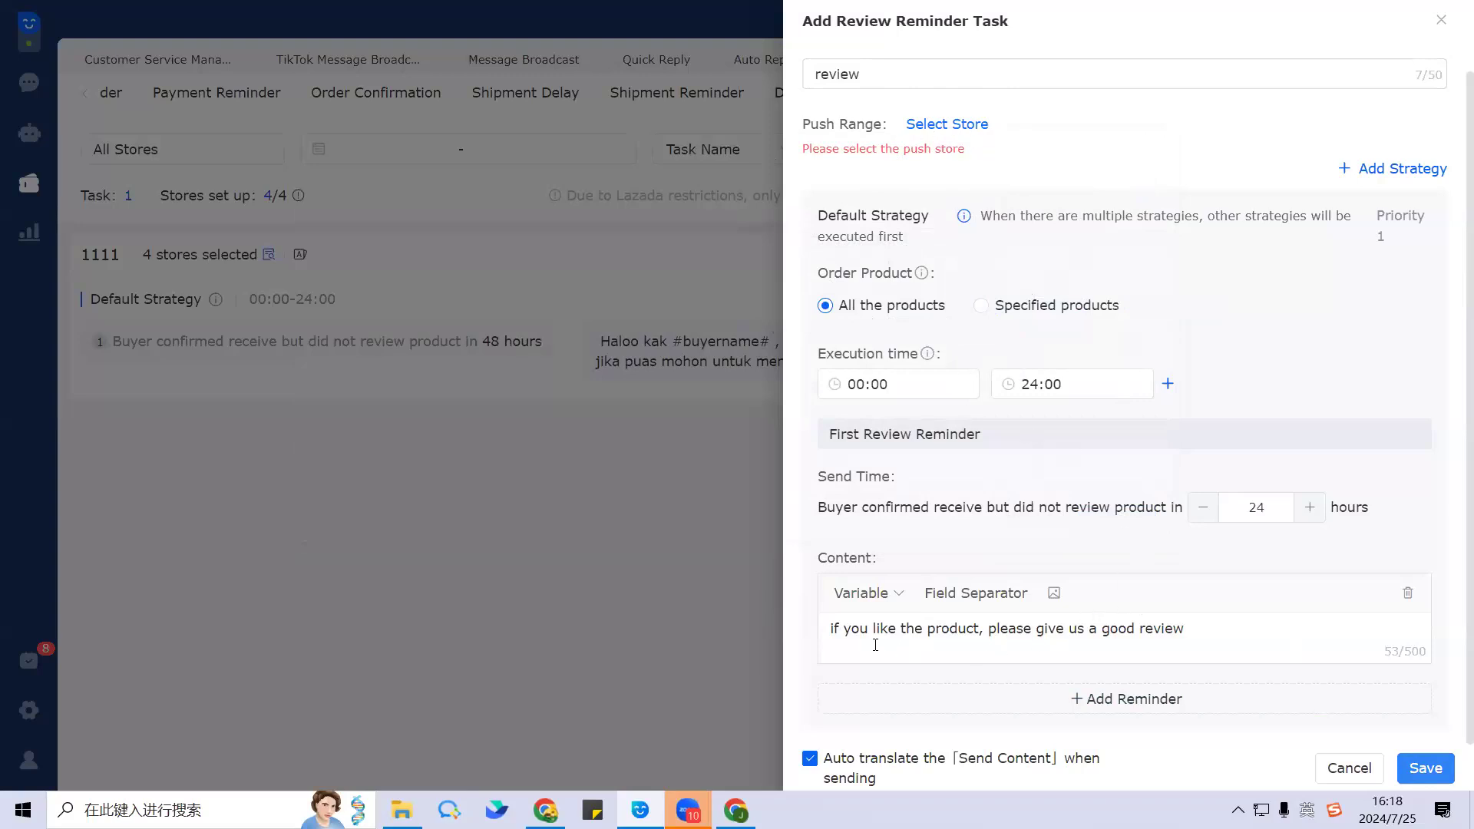
click(1234, 639)
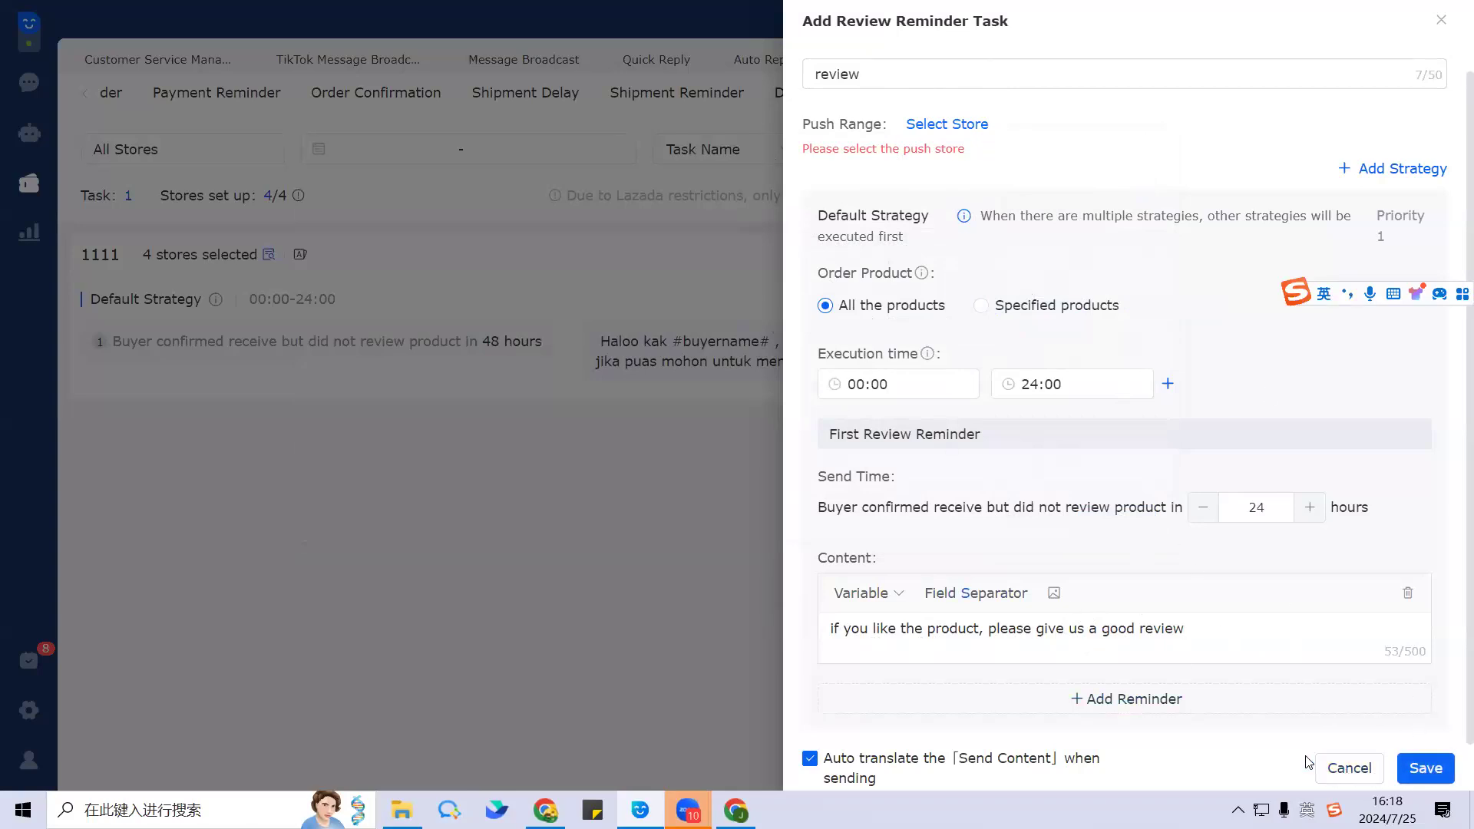
click(1351, 768)
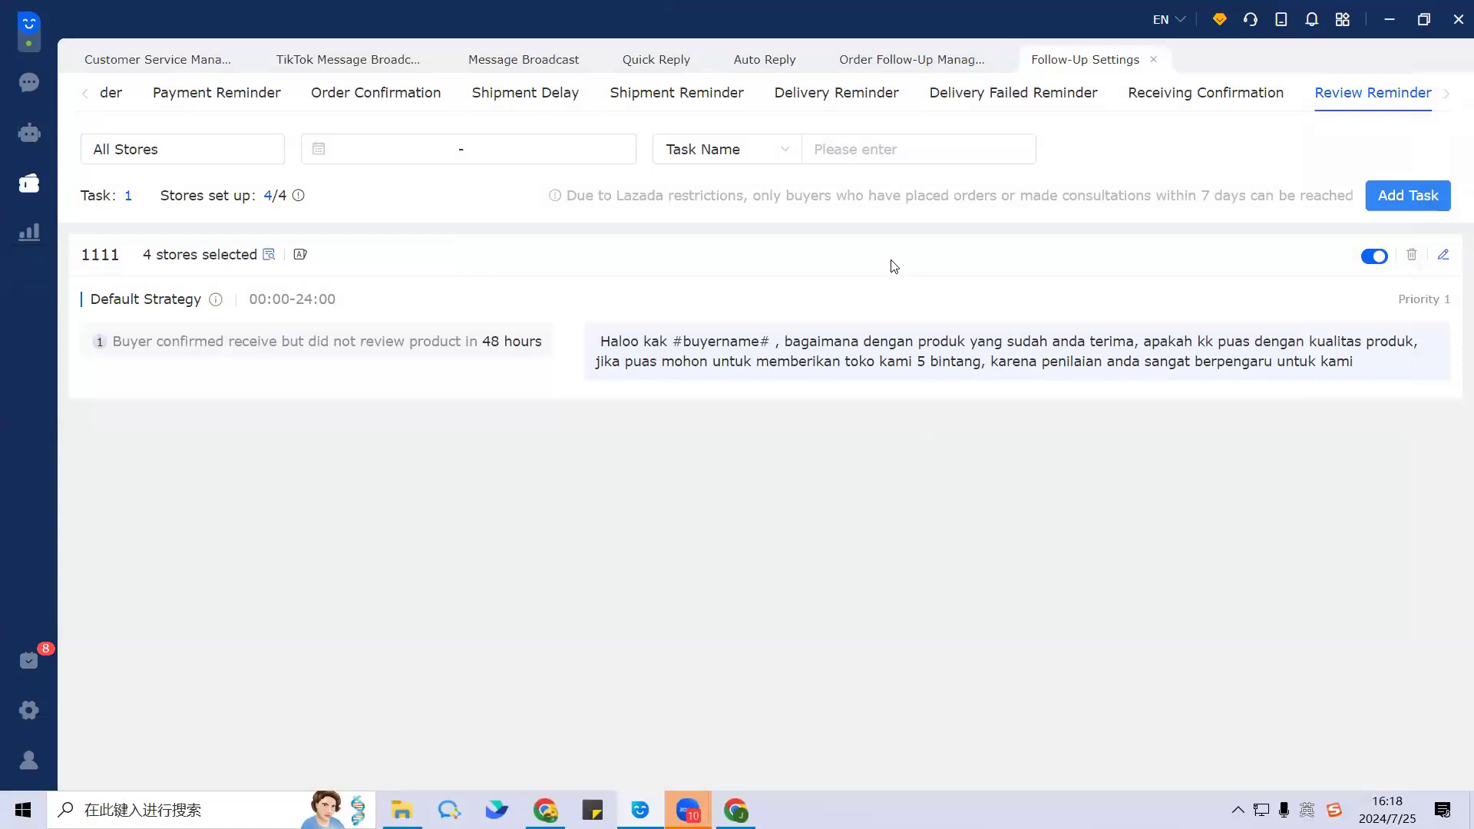
Step: Go to Order Follow-Up Management and view the Order Reminder tasks
click(29, 184)
click(805, 461)
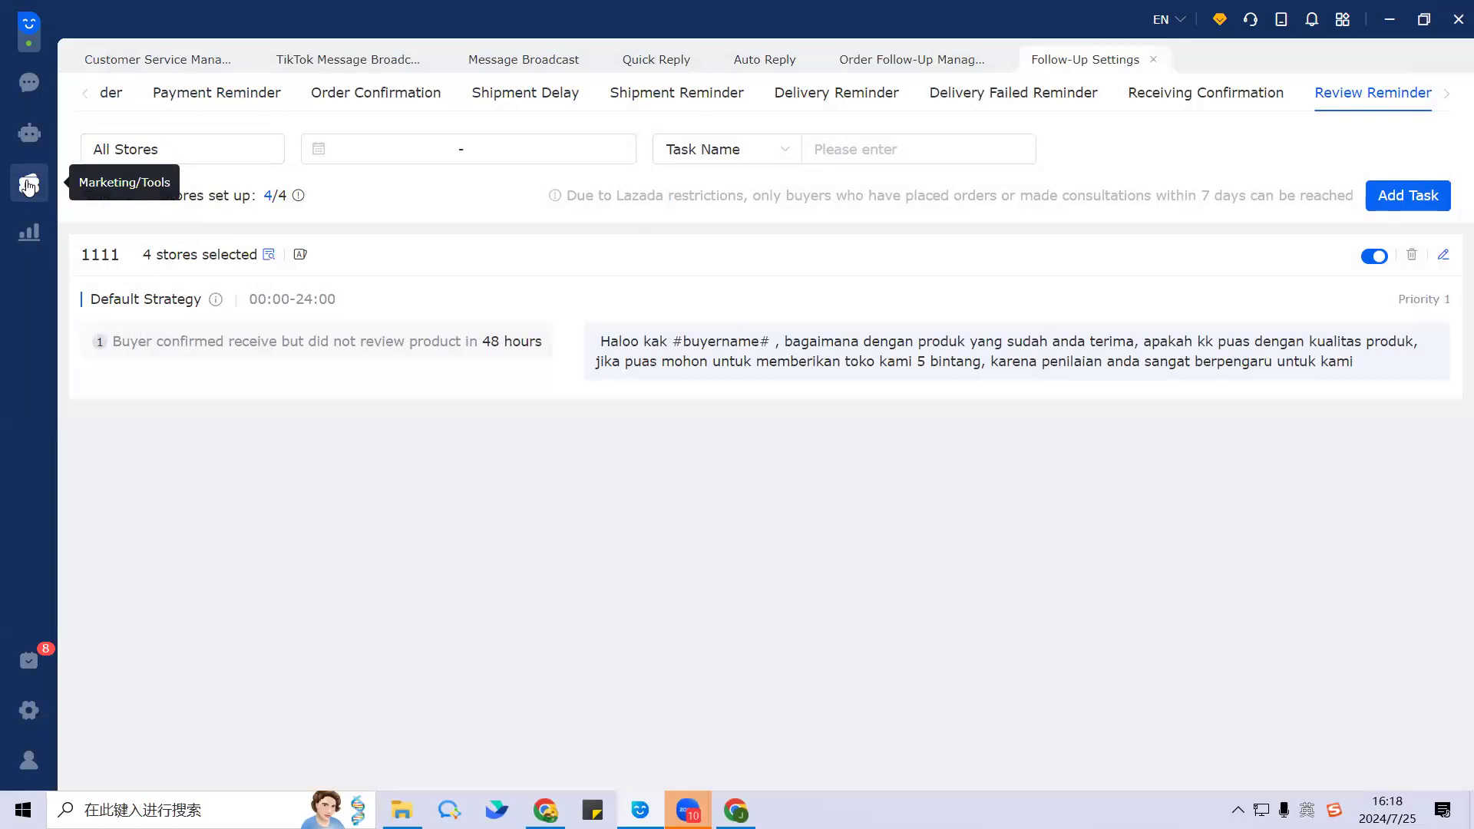
click(29, 186)
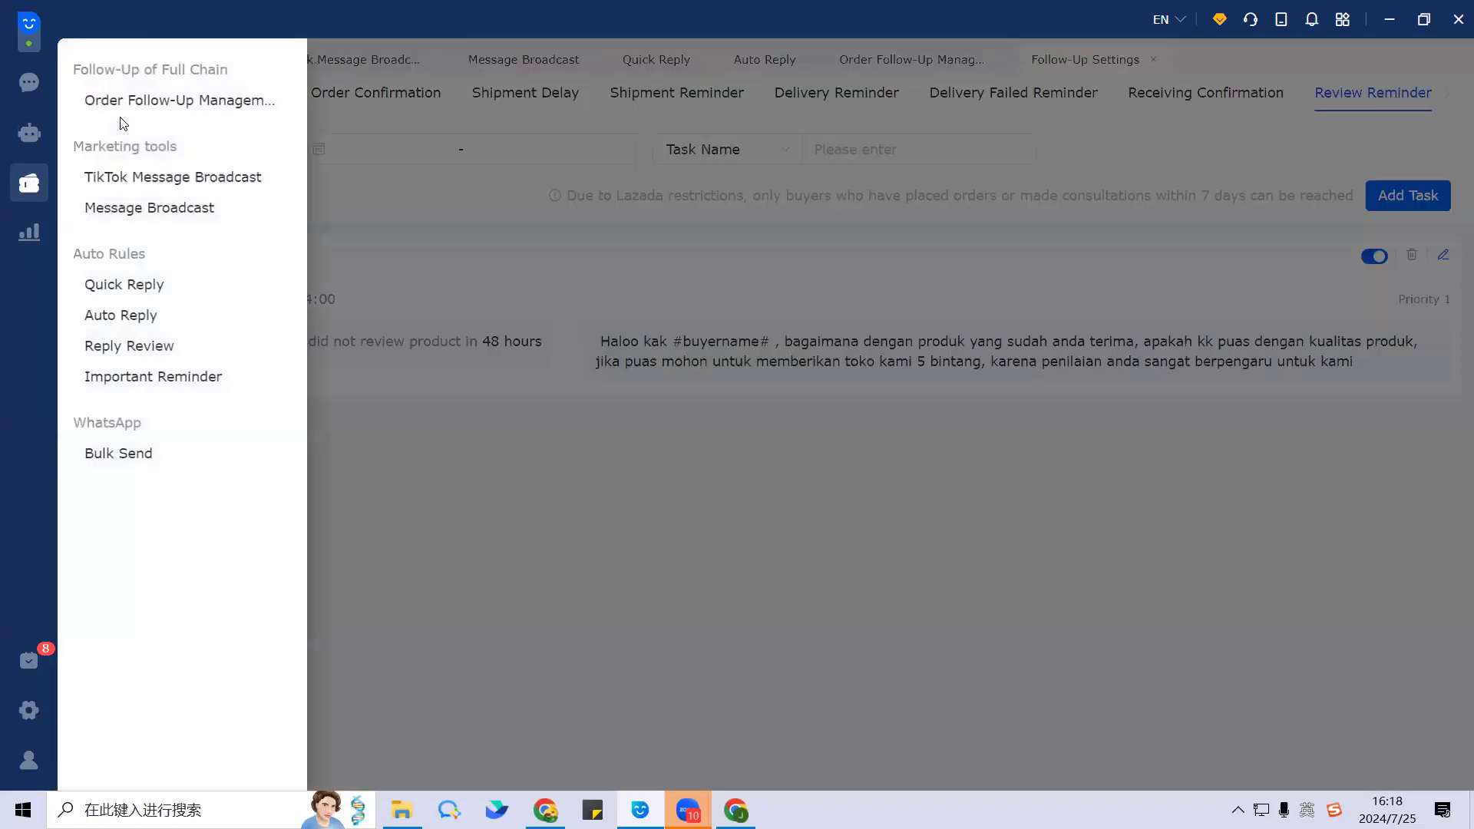
click(161, 107)
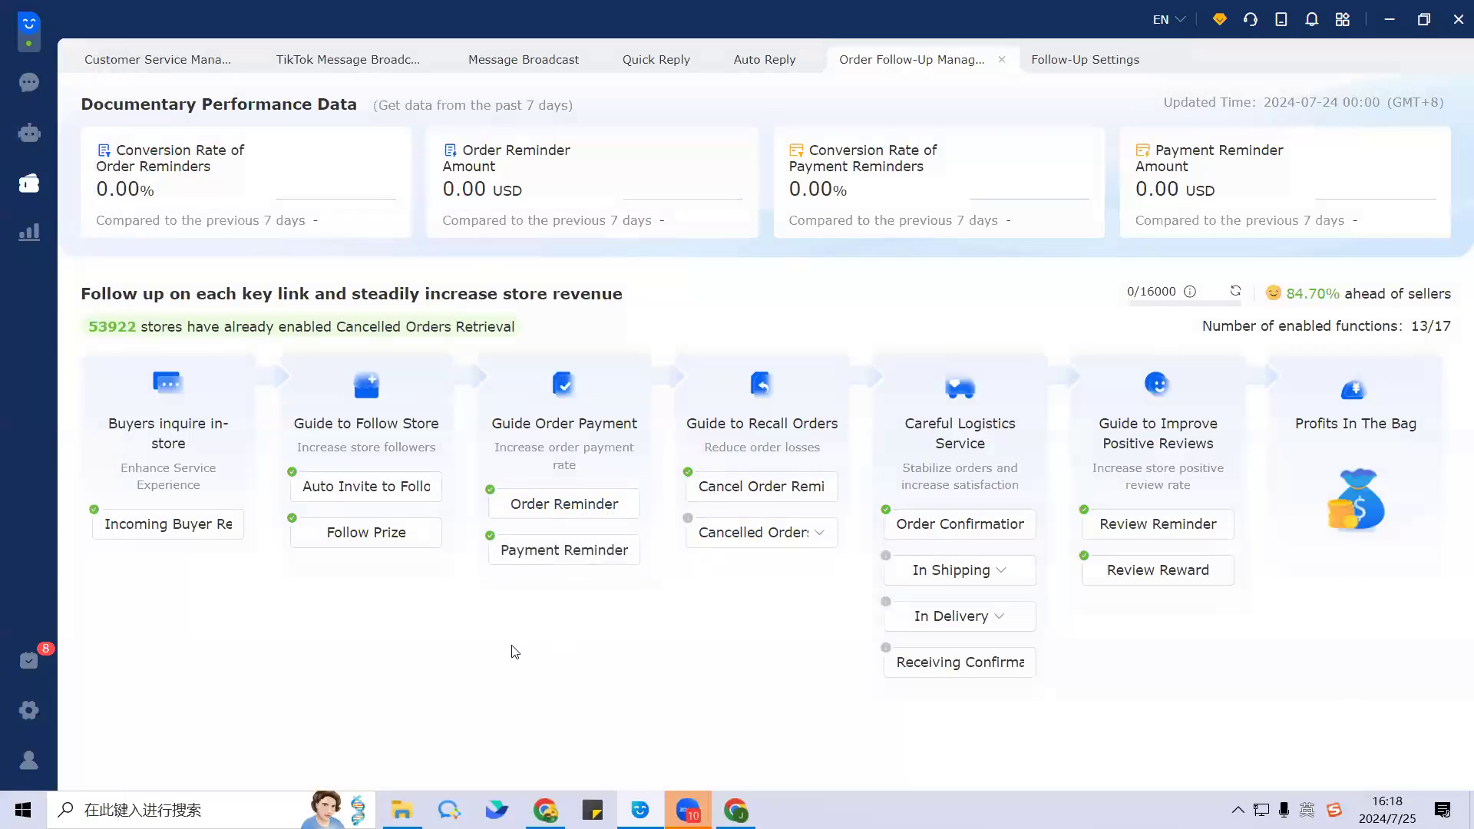
click(548, 512)
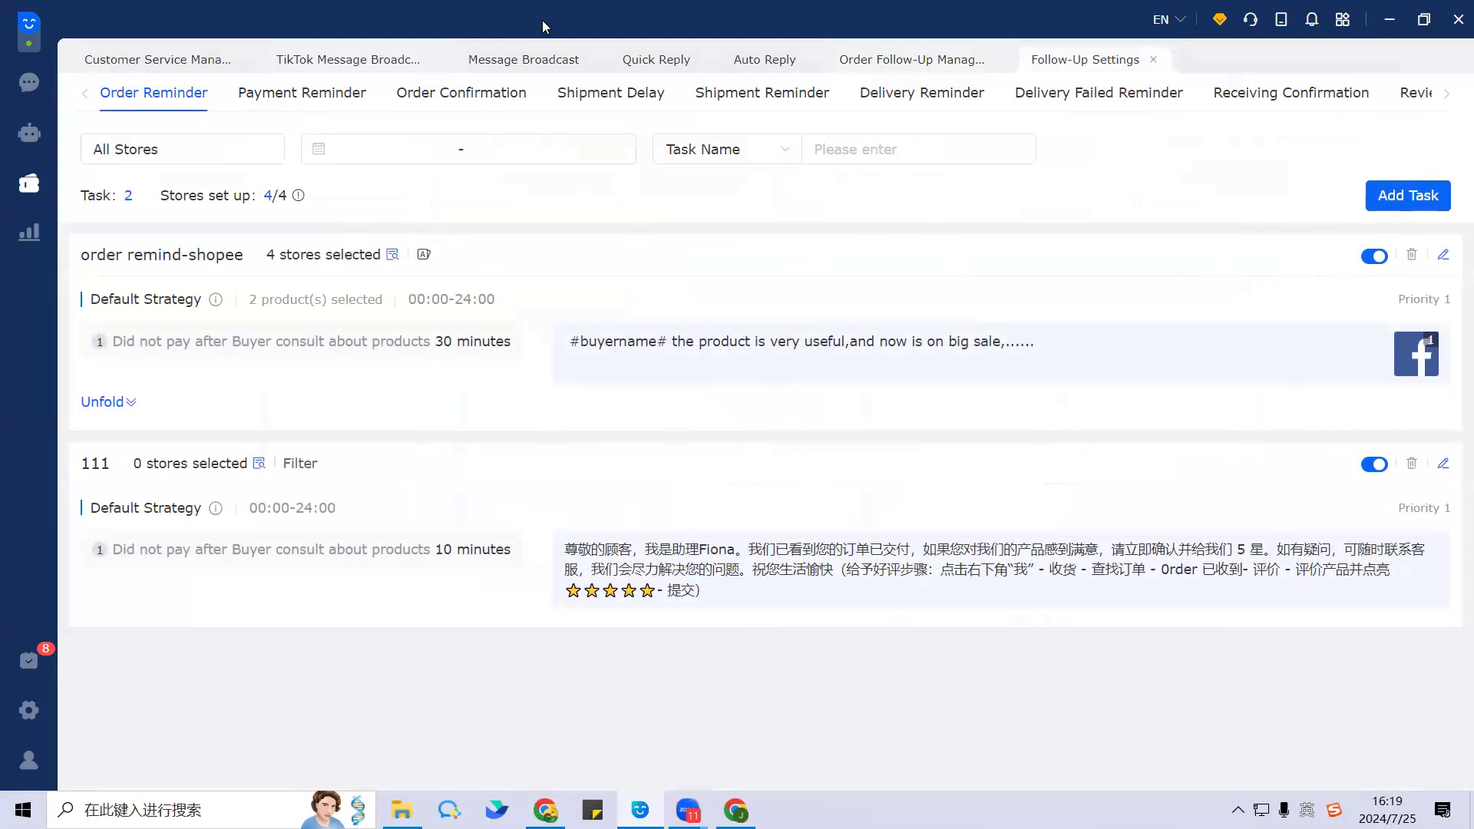
Step: Raise the system volume and bring up the Settings and Service menu
click(817, 320)
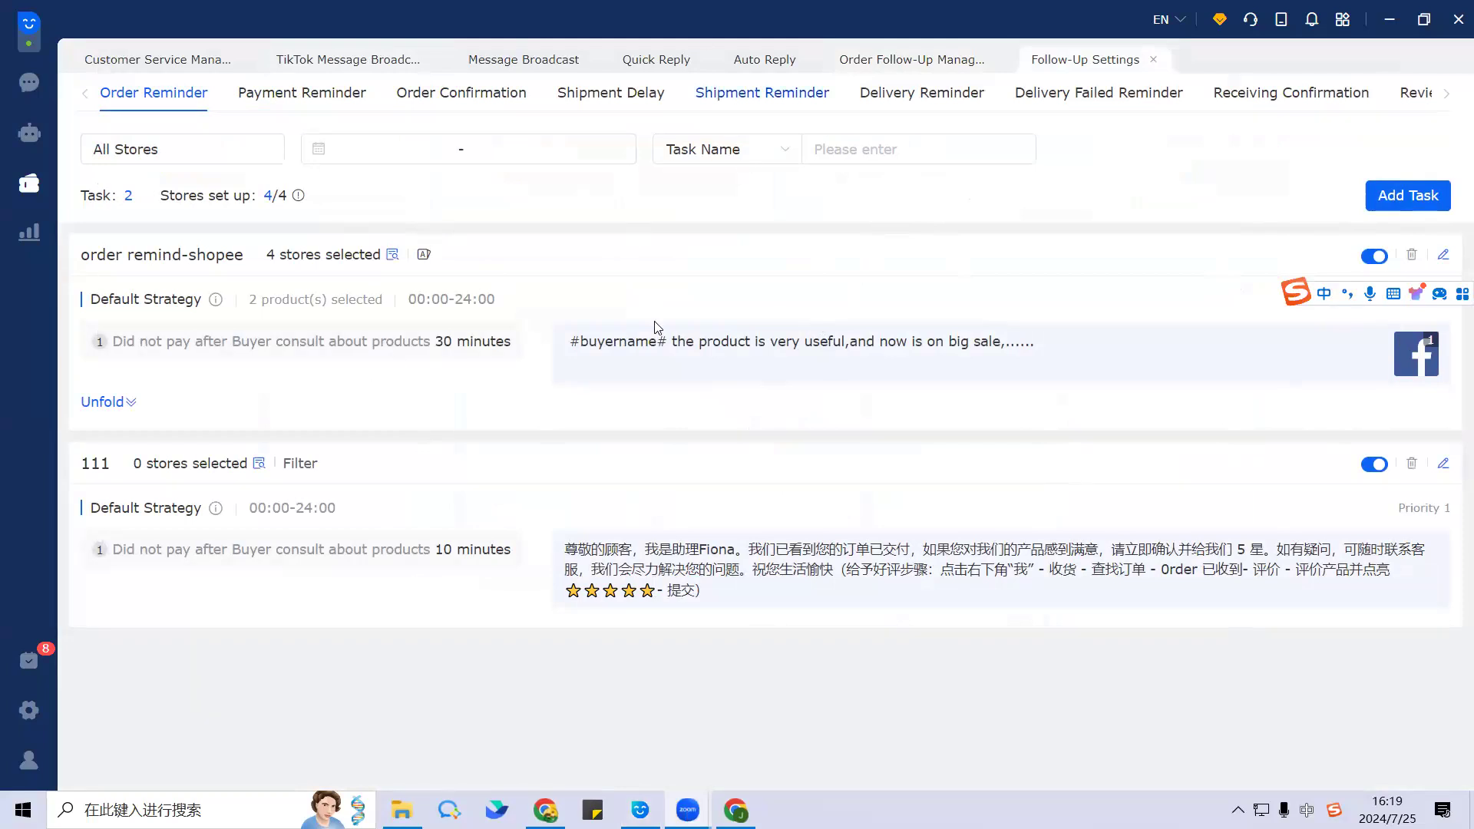
key(XF86AudioRaiseVolume)
key(XF86AudioRaiseVolume)
key(XF86AudioRaiseVolume)
click(29, 709)
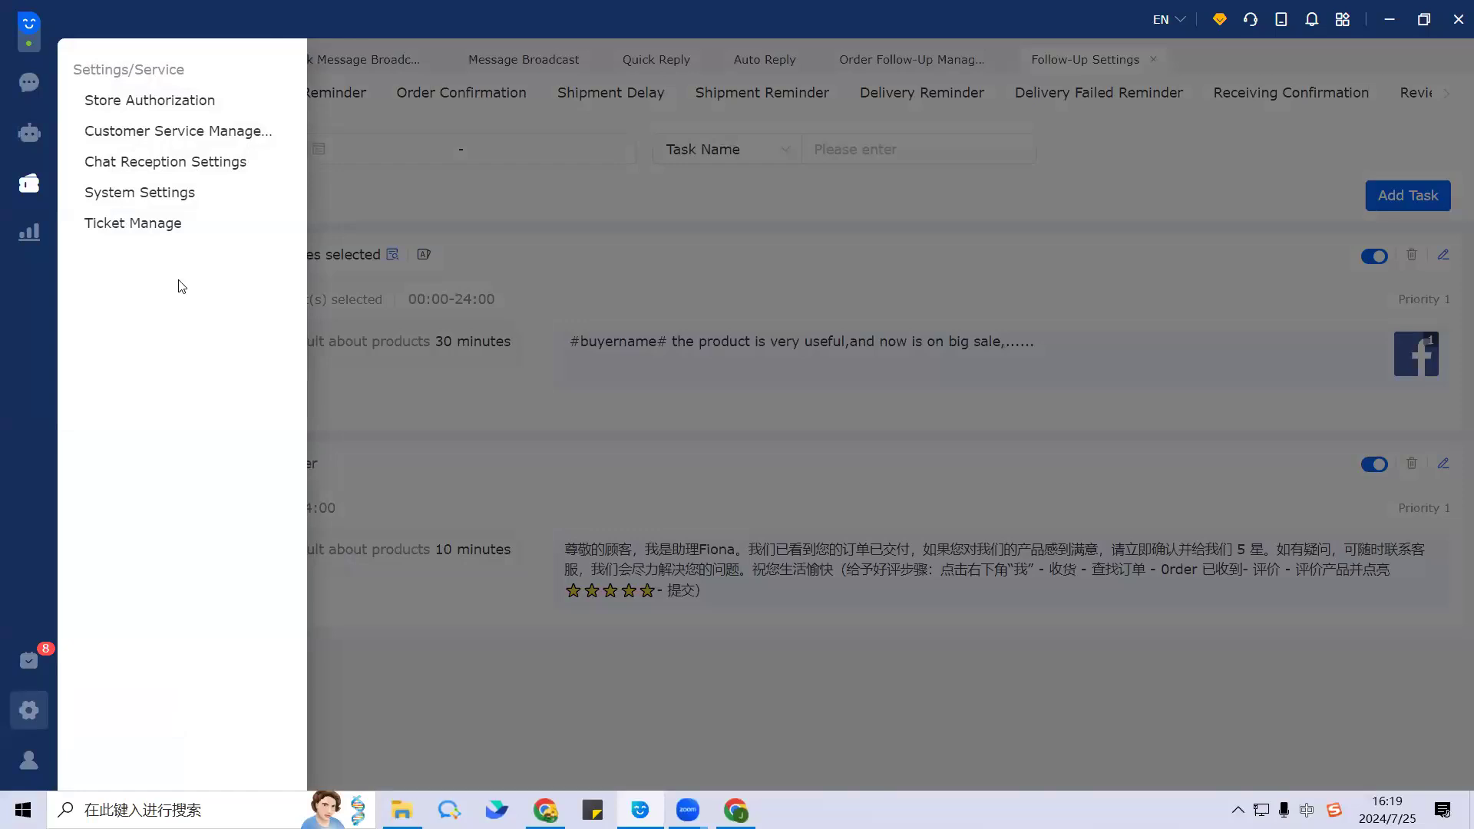
Step: Open the Customer Service Management staff list and begin adding a new account
click(251, 133)
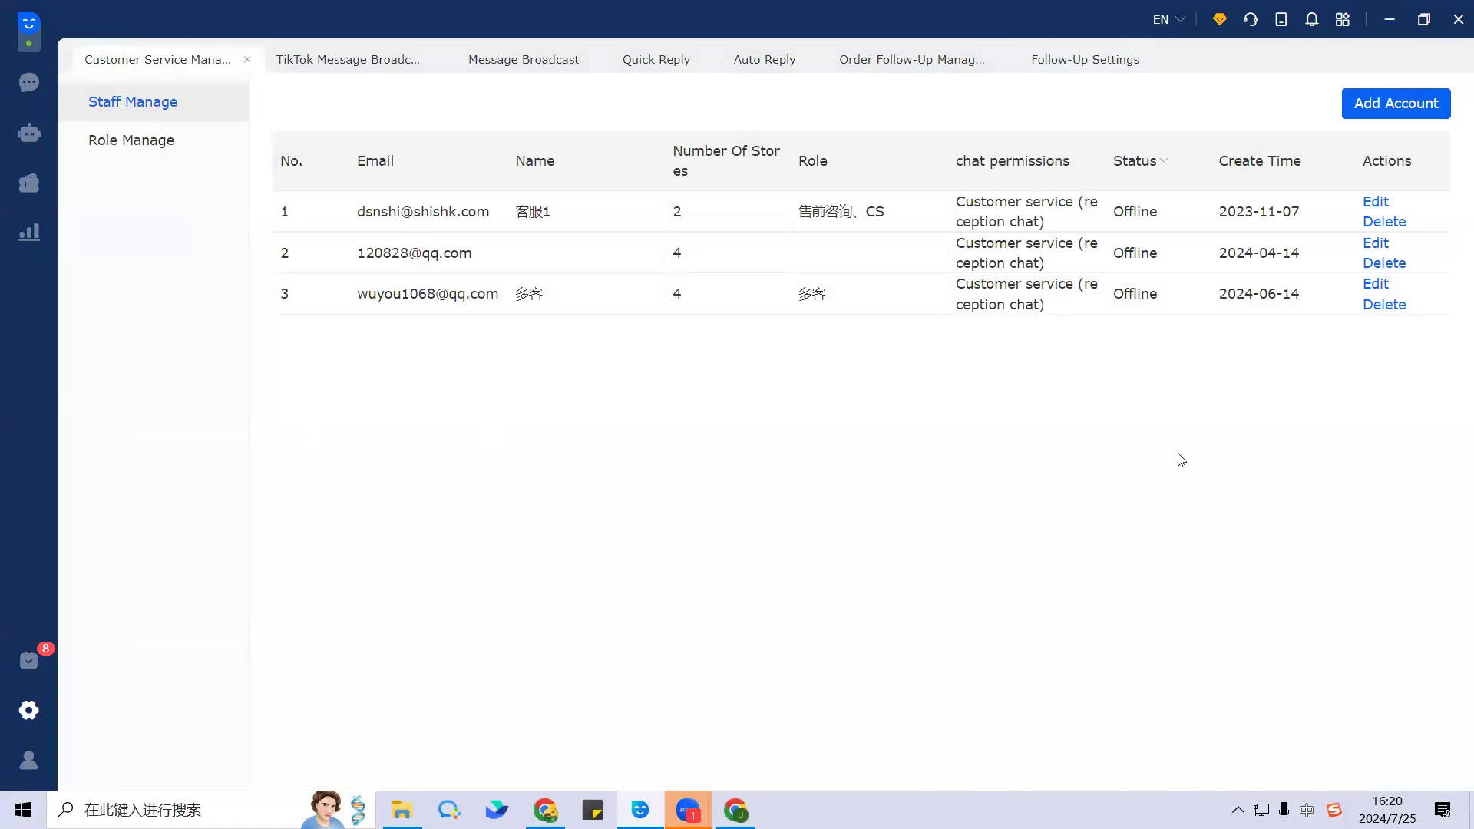
click(1405, 107)
Step: Reopen the Add Account form and enter the staff member's e-mail and name
click(494, 264)
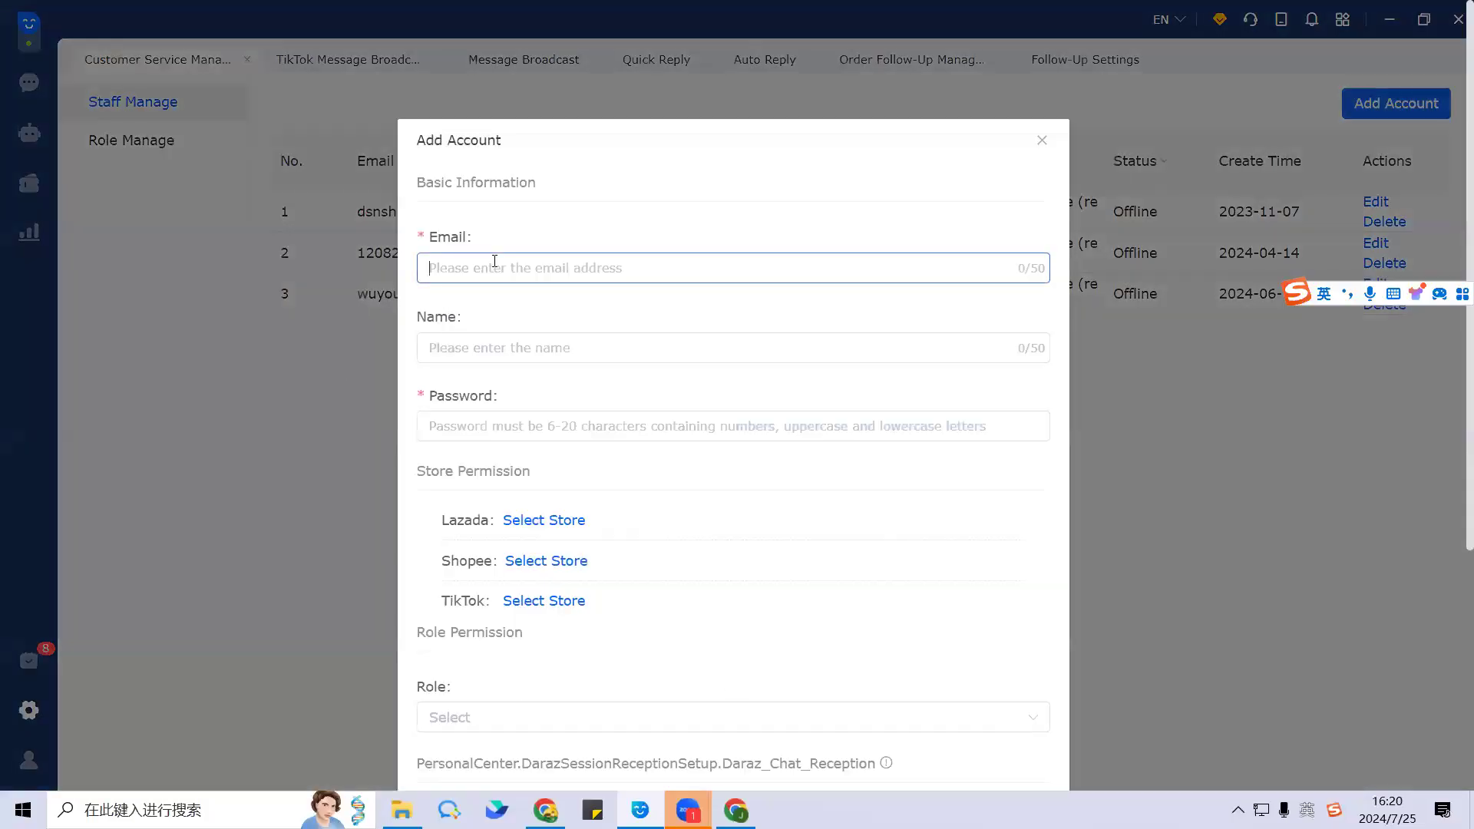
click(1041, 140)
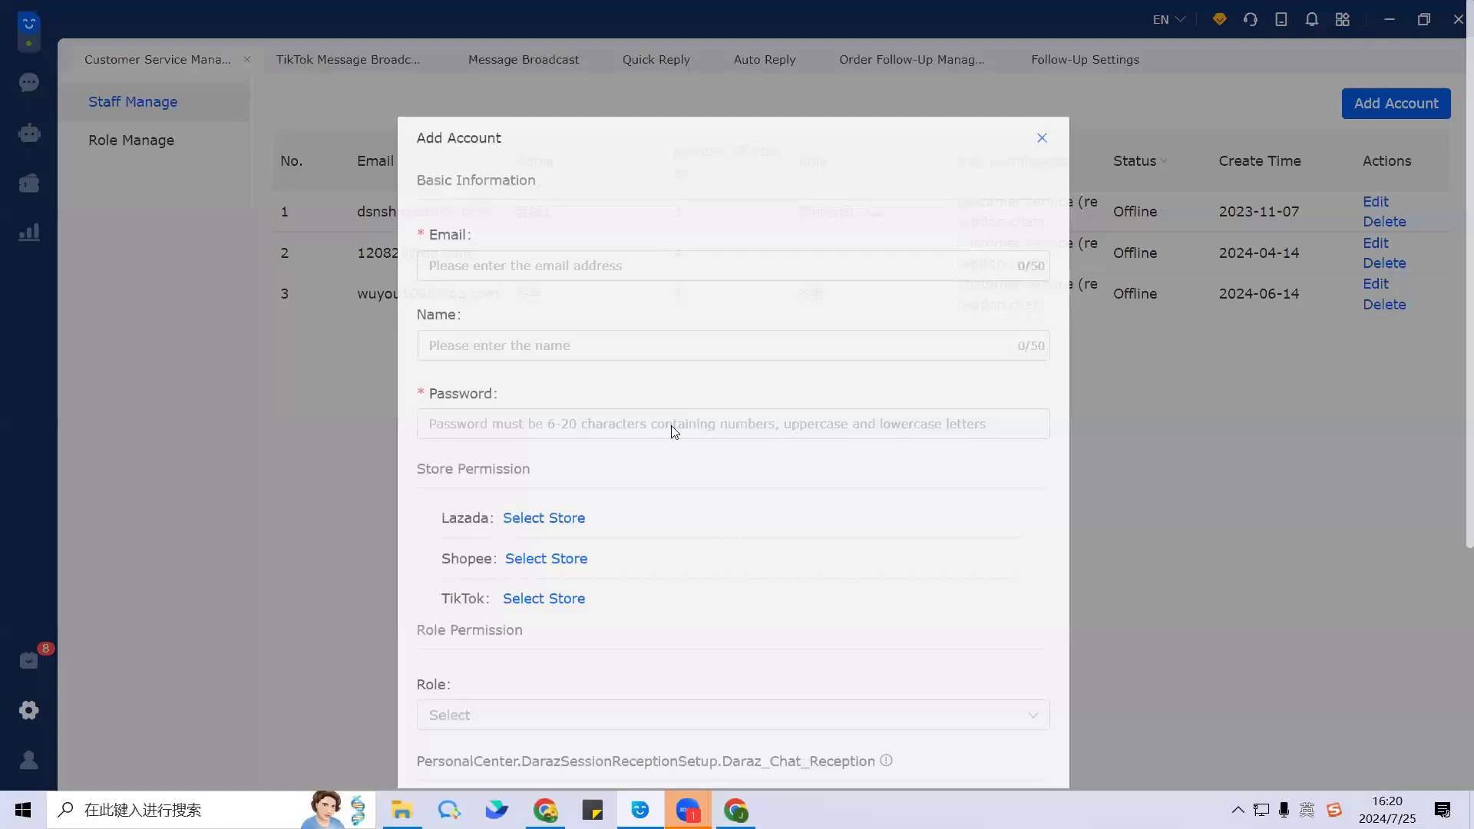
click(1394, 105)
click(552, 272)
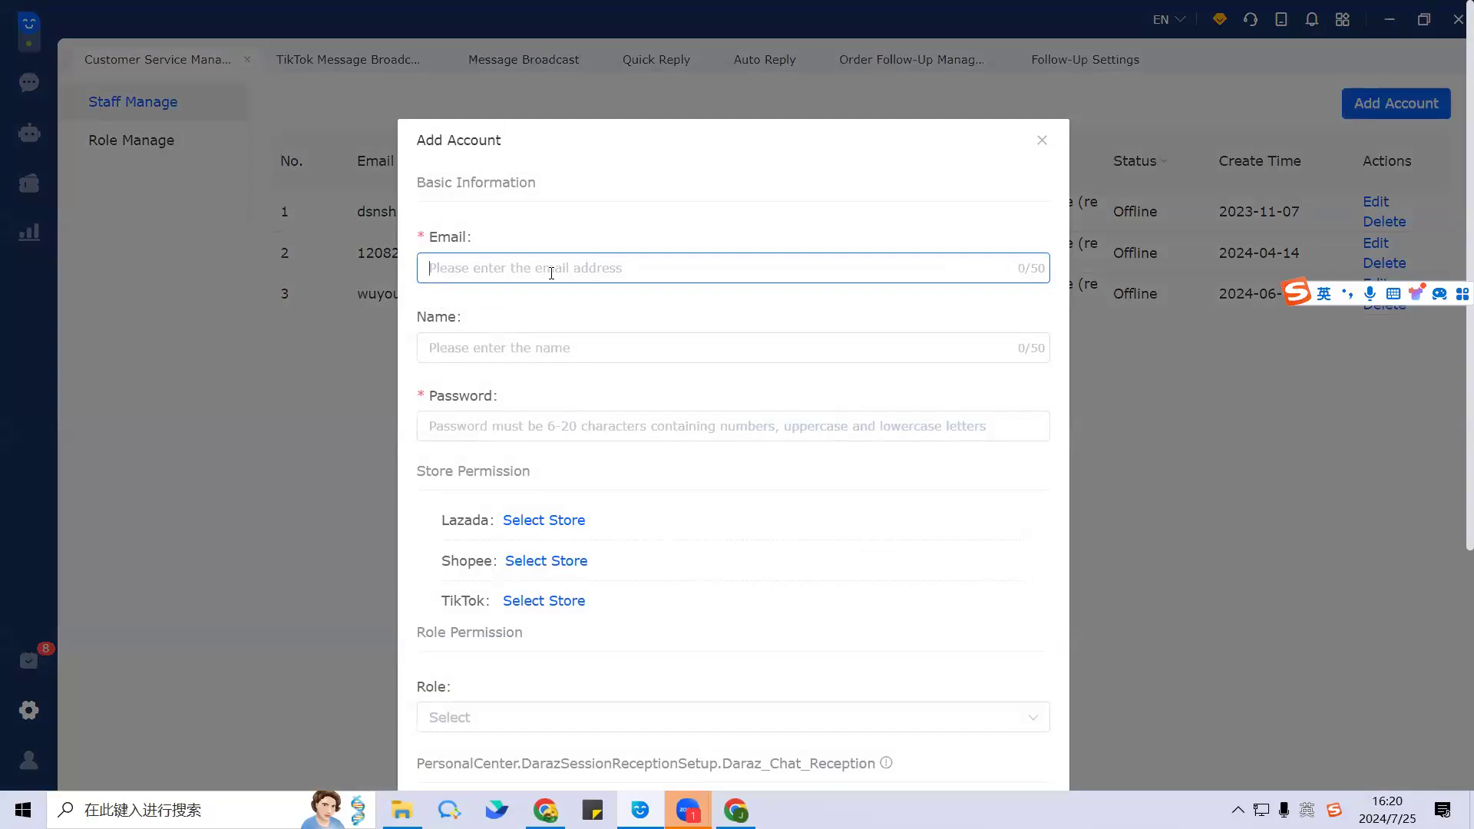
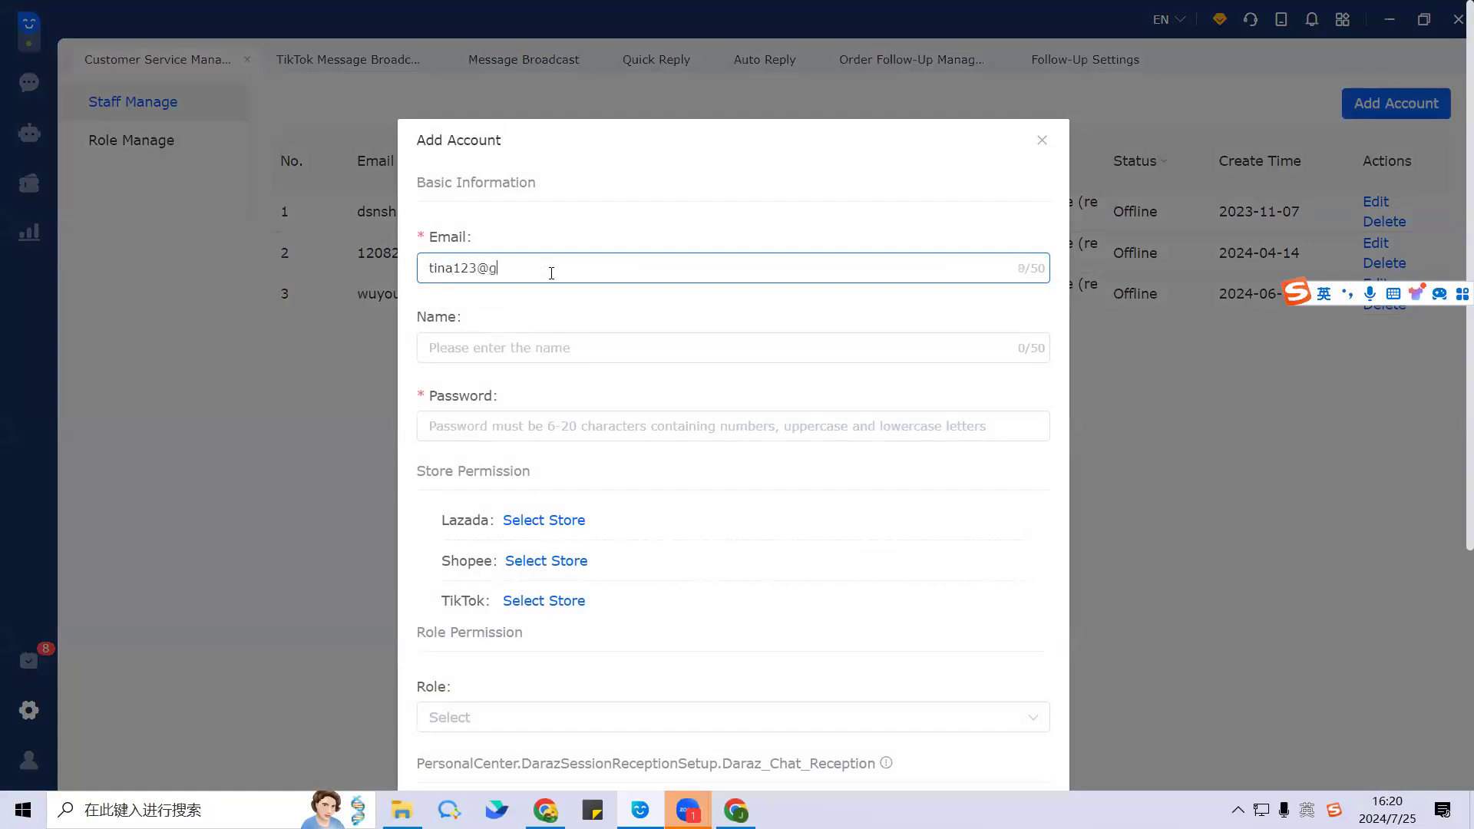
click(593, 352)
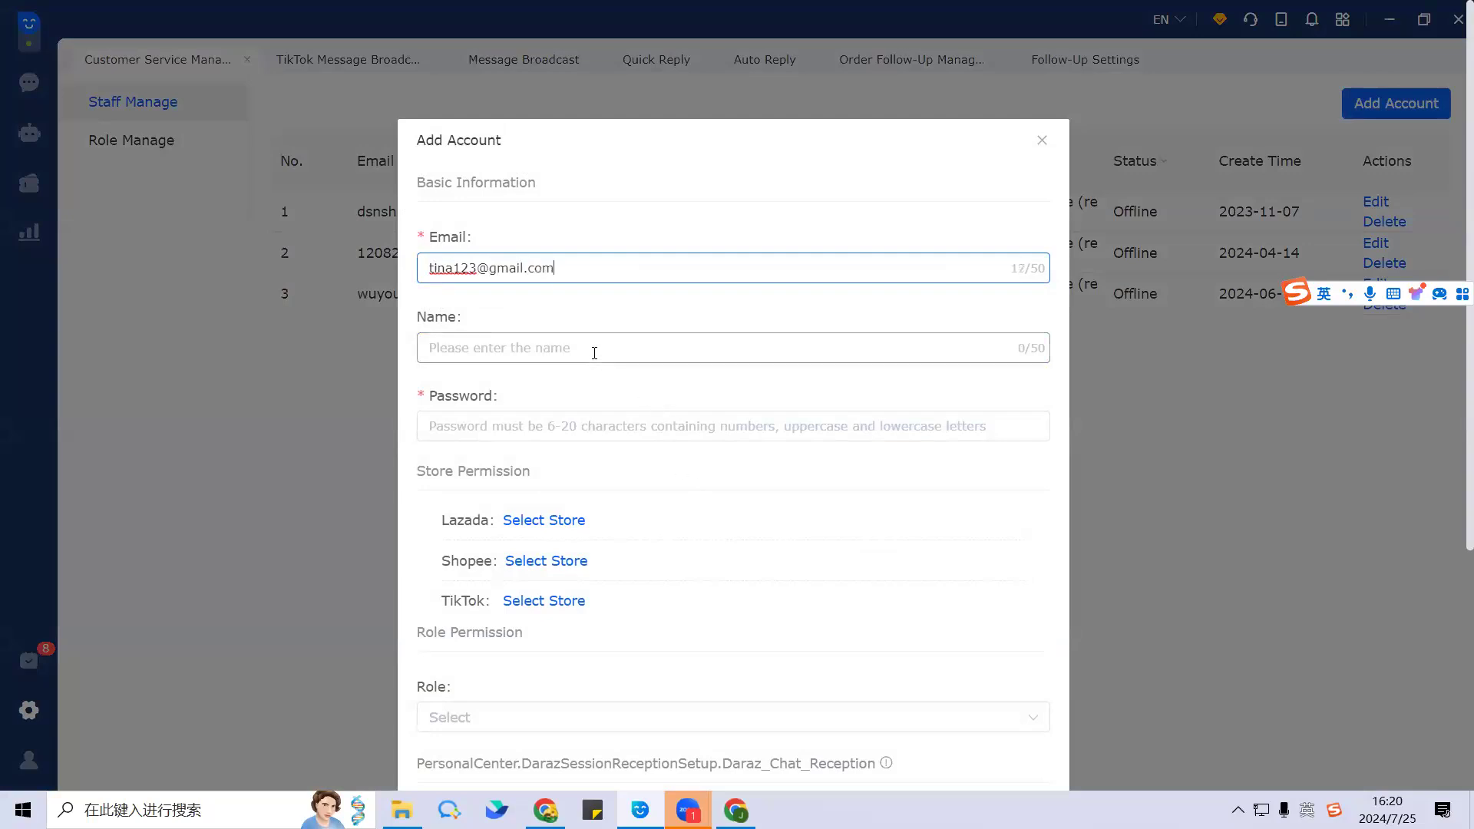
text(Tina)
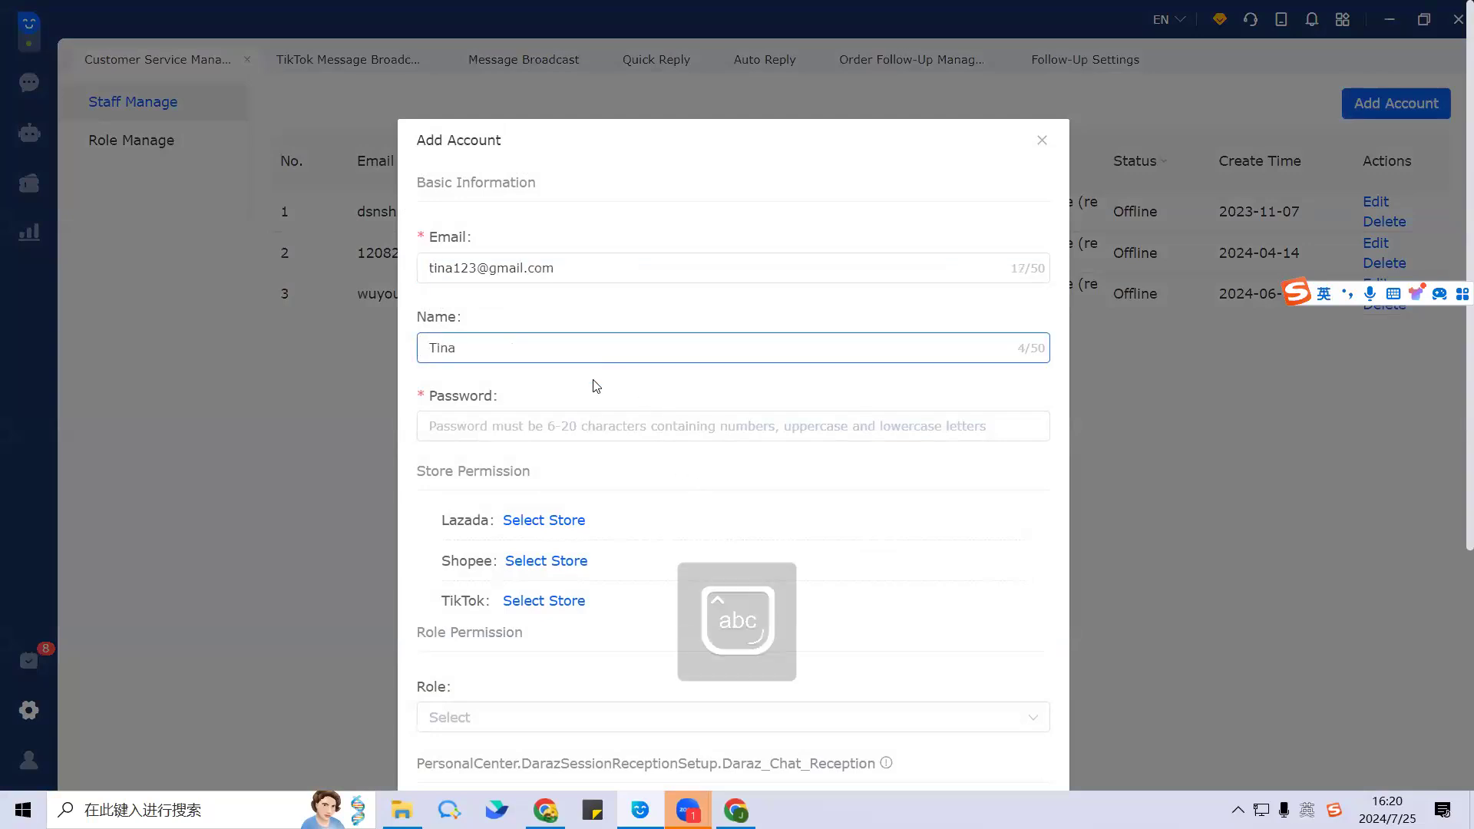
Step: Set the account password from the e-mail prefix, capitalising its first letter to pass validation
click(591, 425)
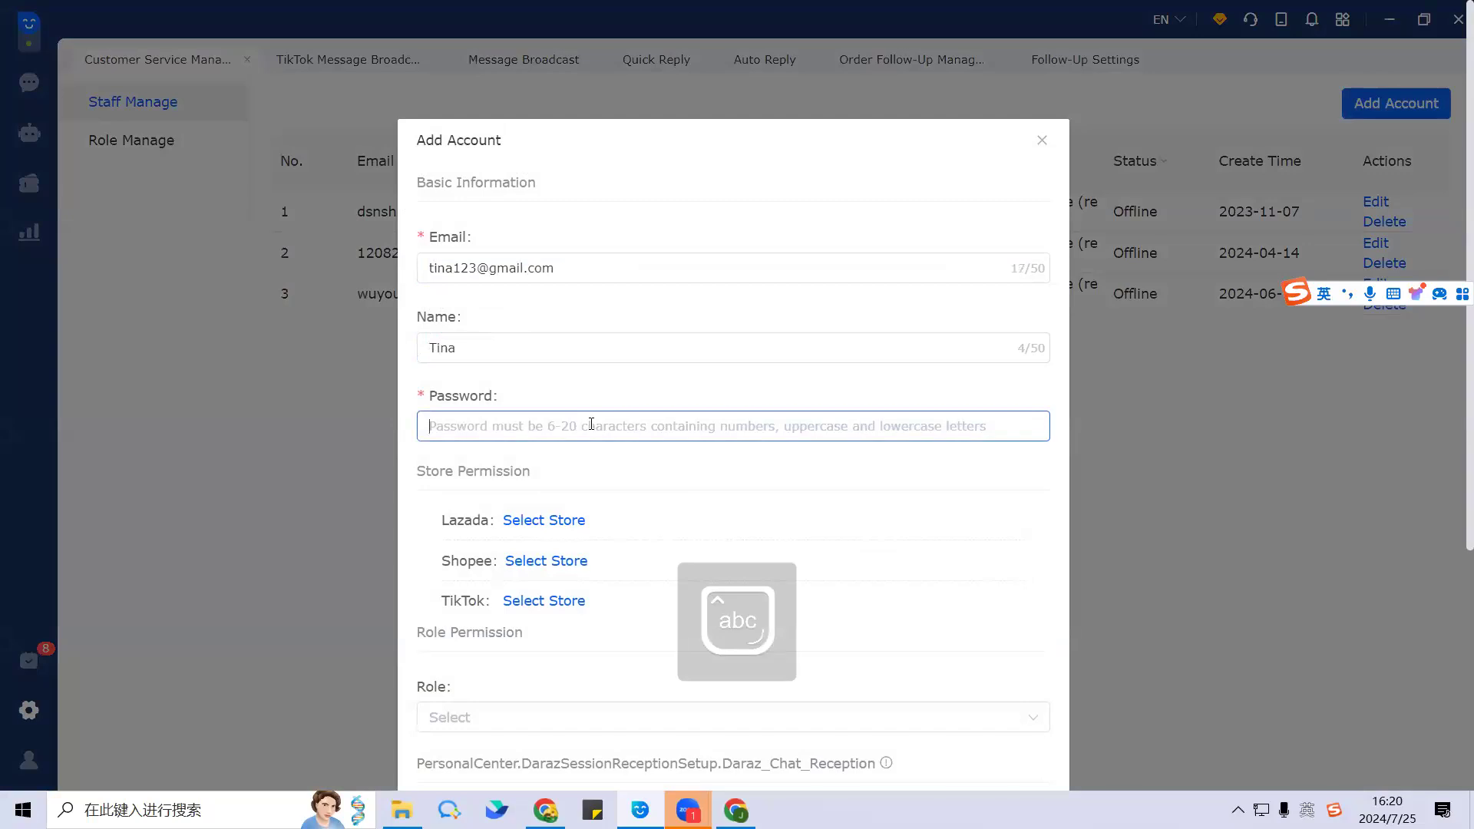
drag(476, 268, 414, 275)
key(ctrl+c)
click(461, 427)
key(ctrl+v)
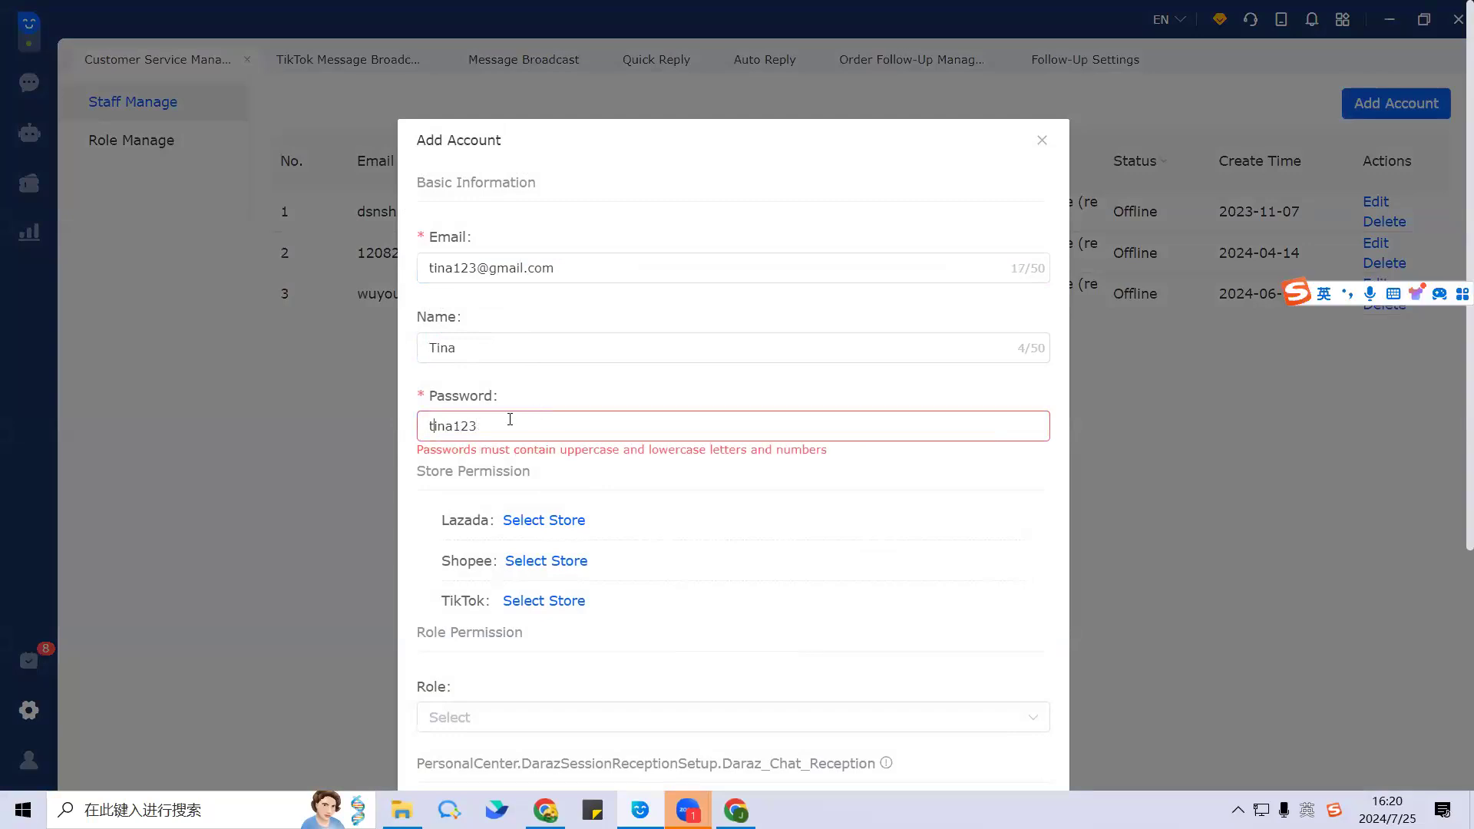
key(Caps_Lock)
key(BackSpace)
key(Caps_Lock)
click(551, 389)
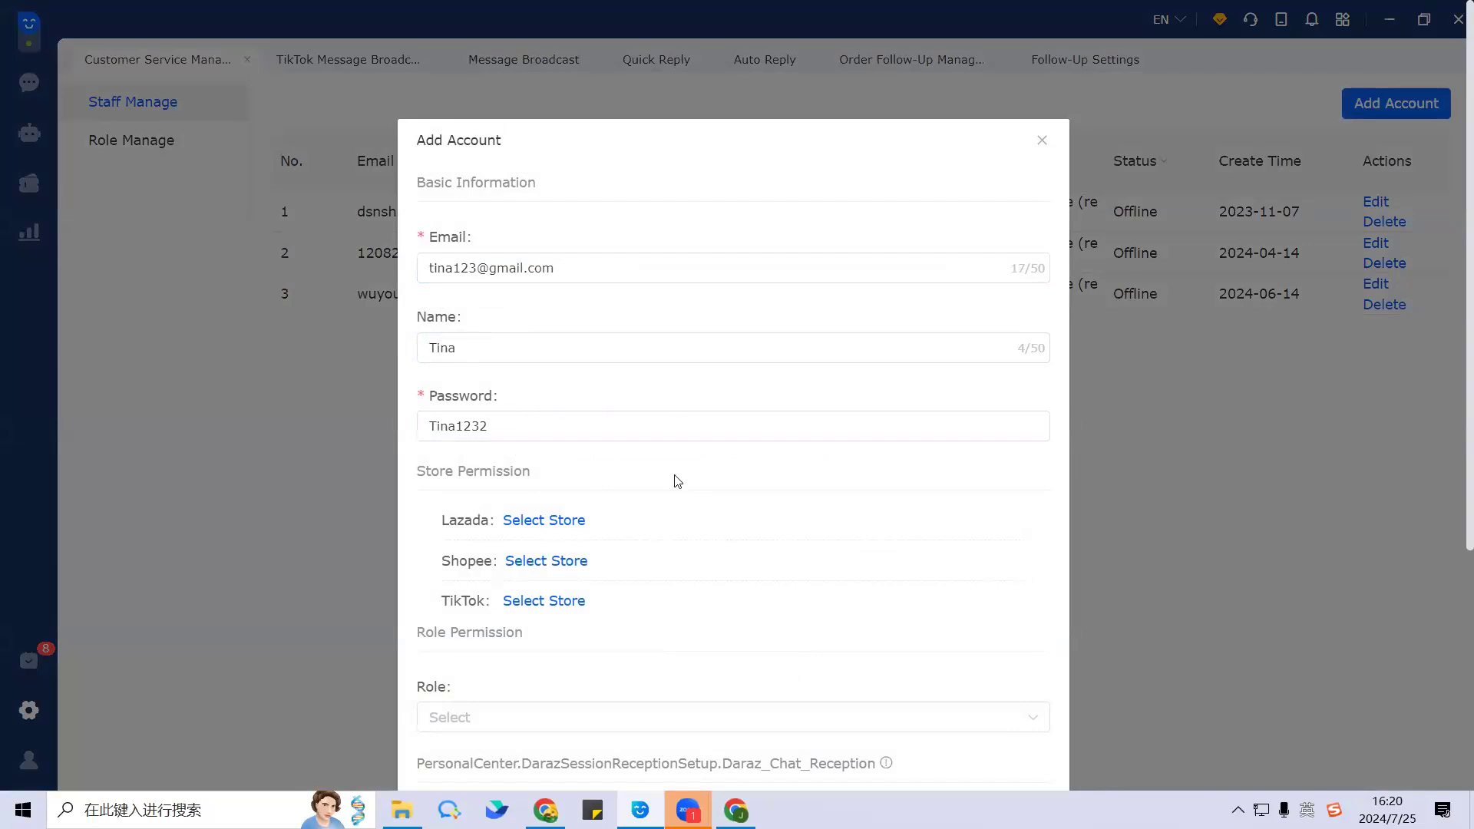
click(507, 428)
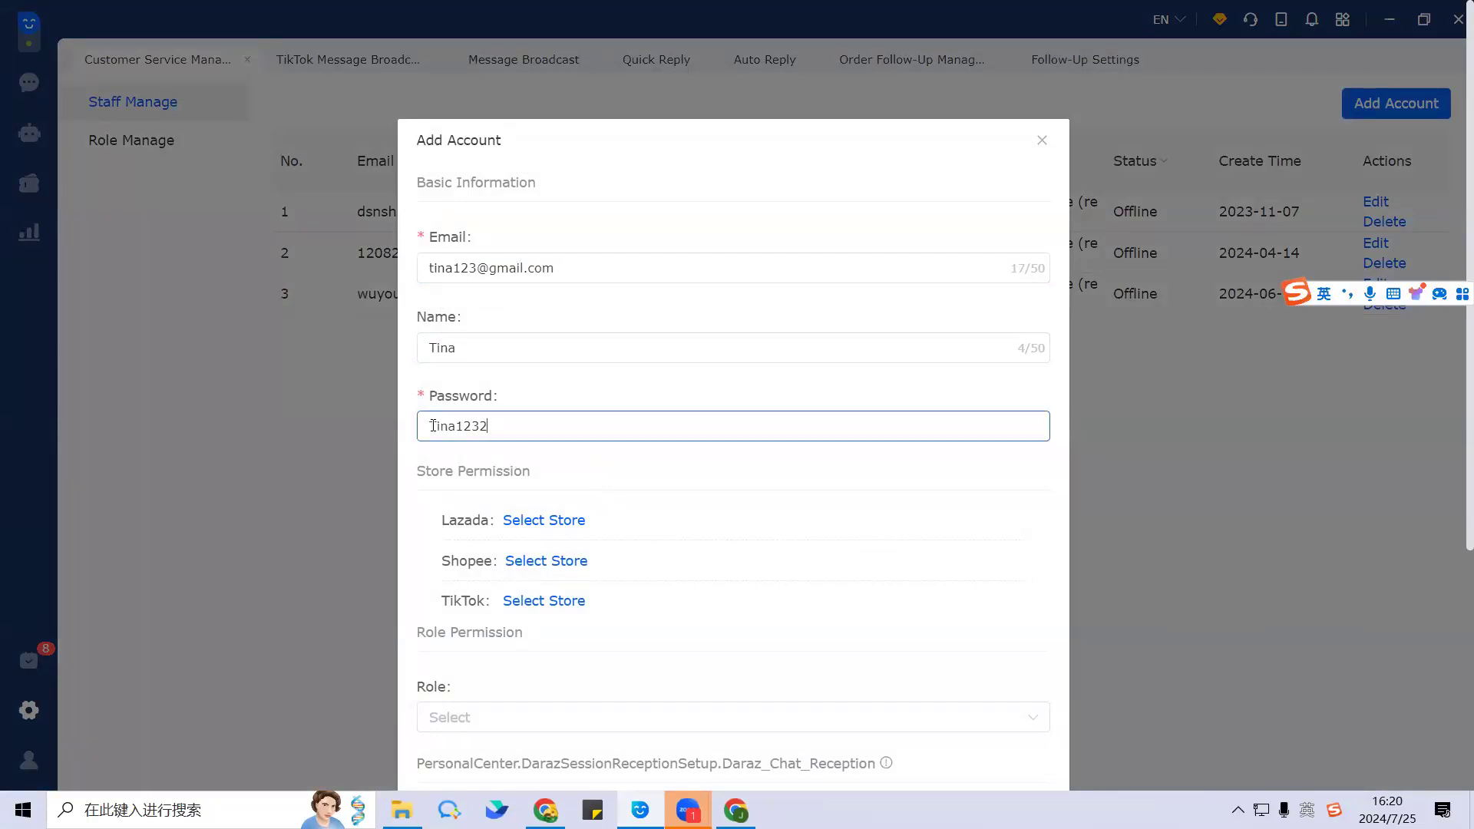
key(ctrl+a)
key(ctrl+v)
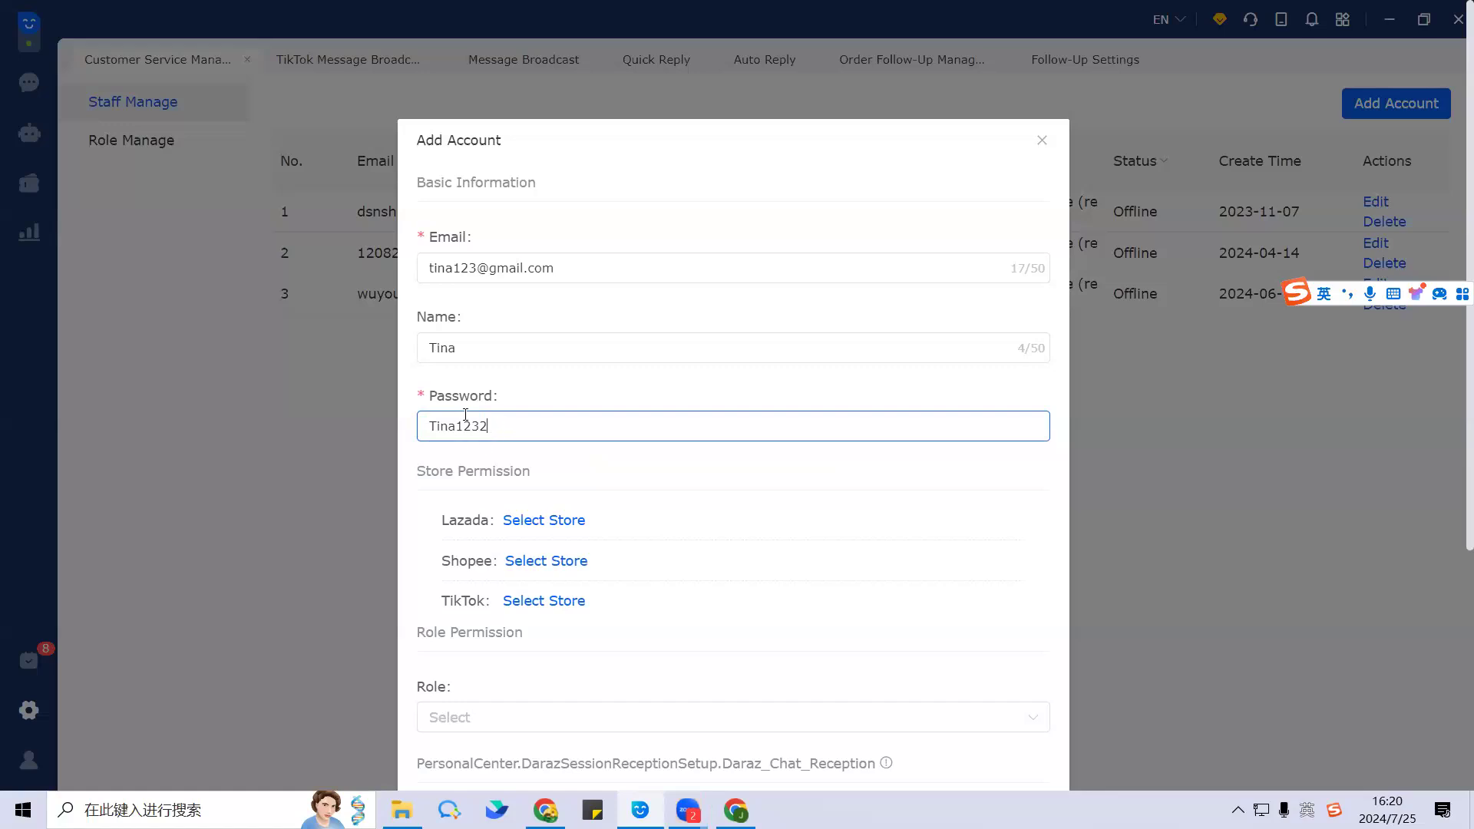
scroll(542, 461, down, 2)
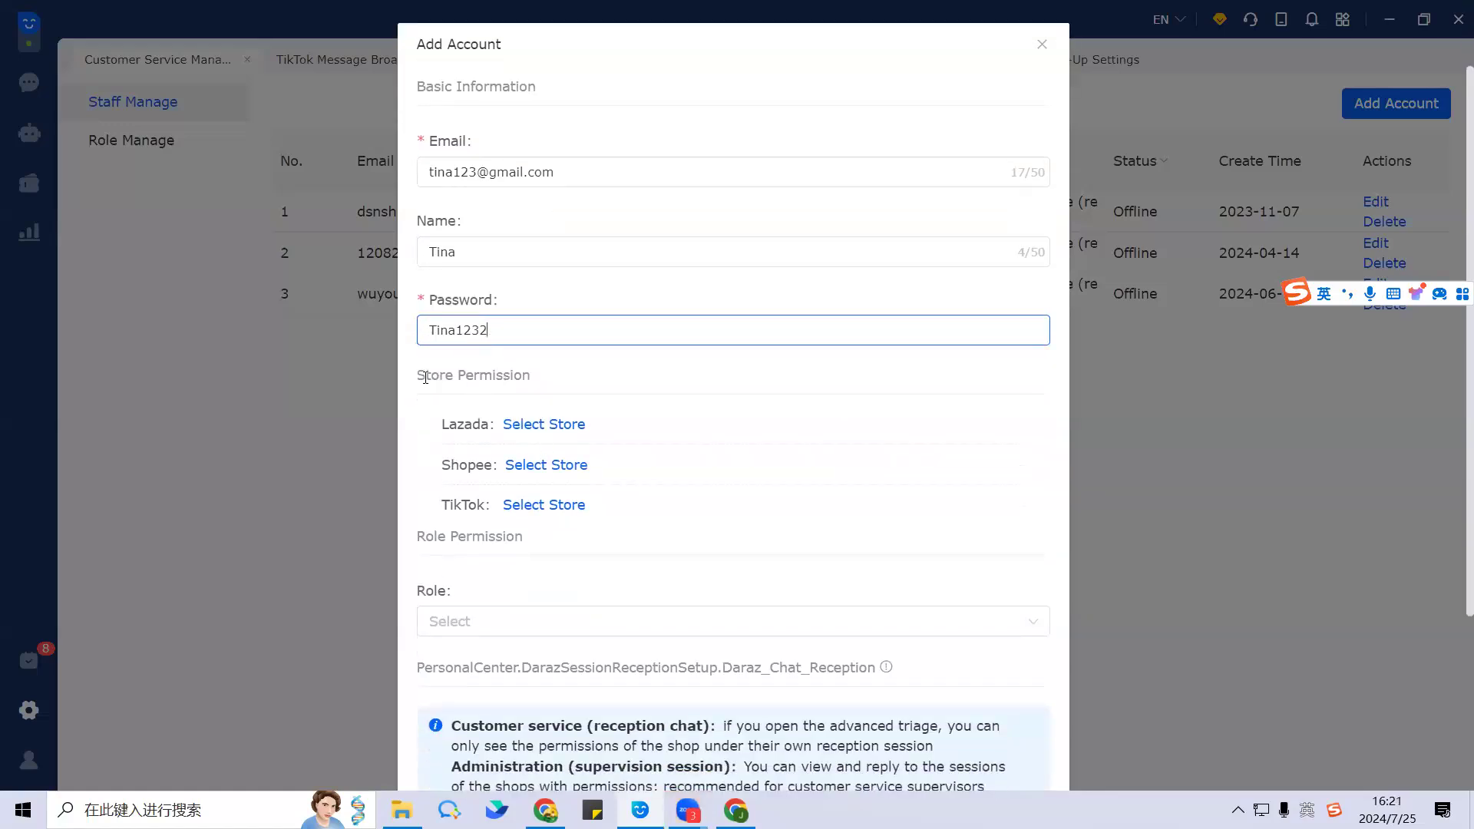
Step: Permit the account to use both Lazada stores, including lazada2
drag(418, 376, 537, 378)
click(561, 376)
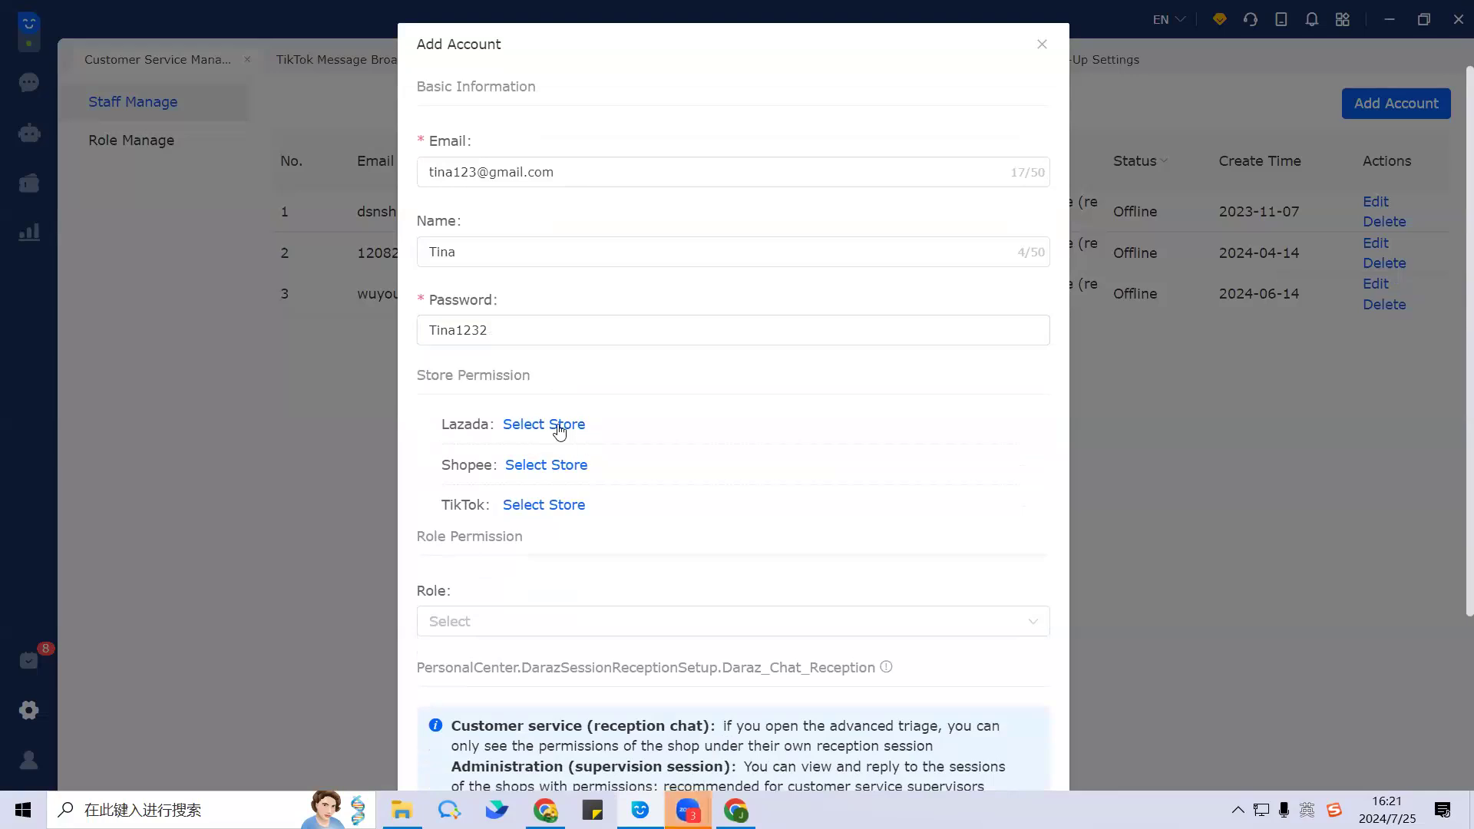
drag(440, 428, 622, 426)
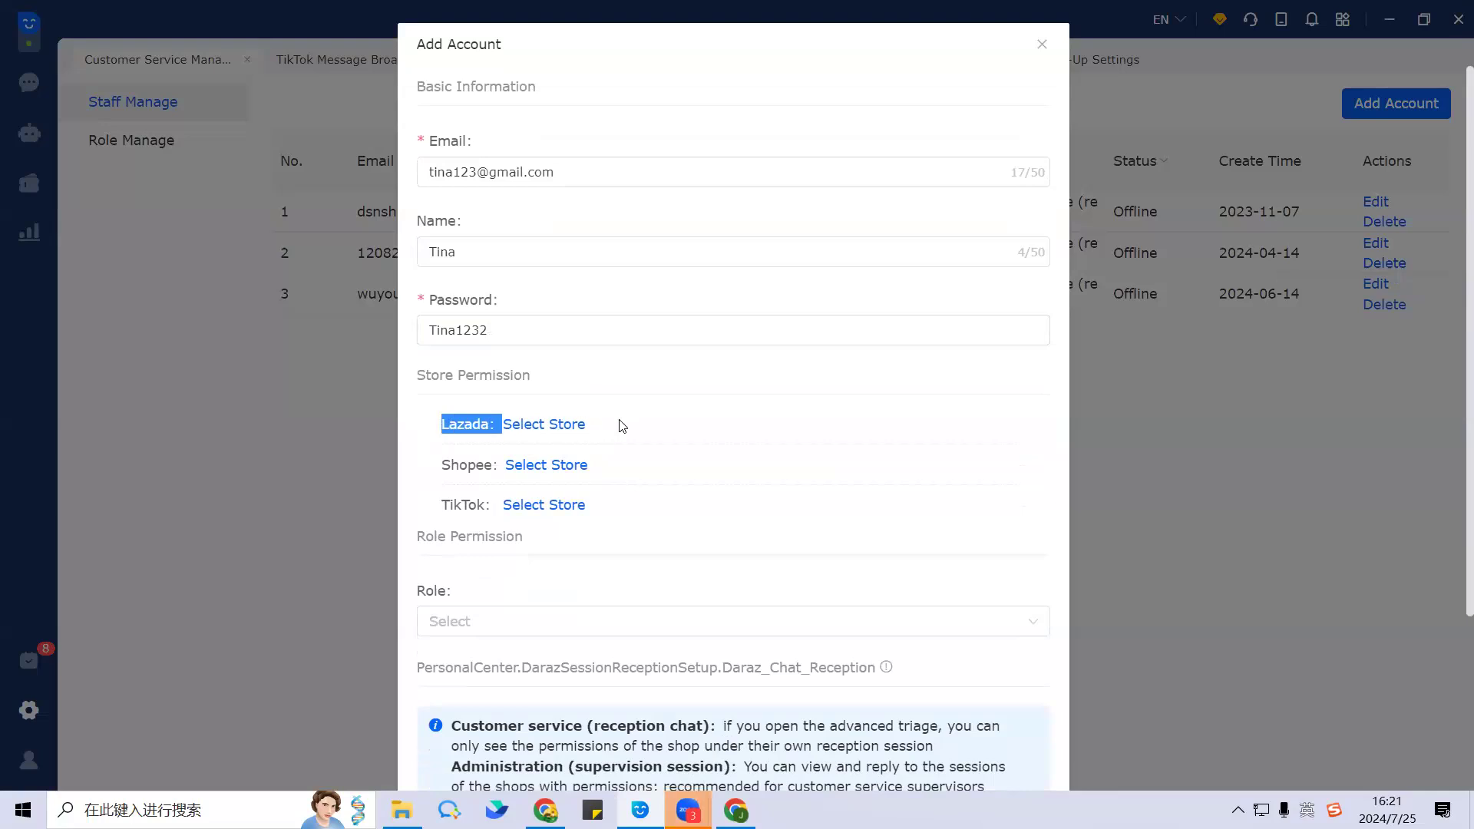
click(555, 428)
click(342, 343)
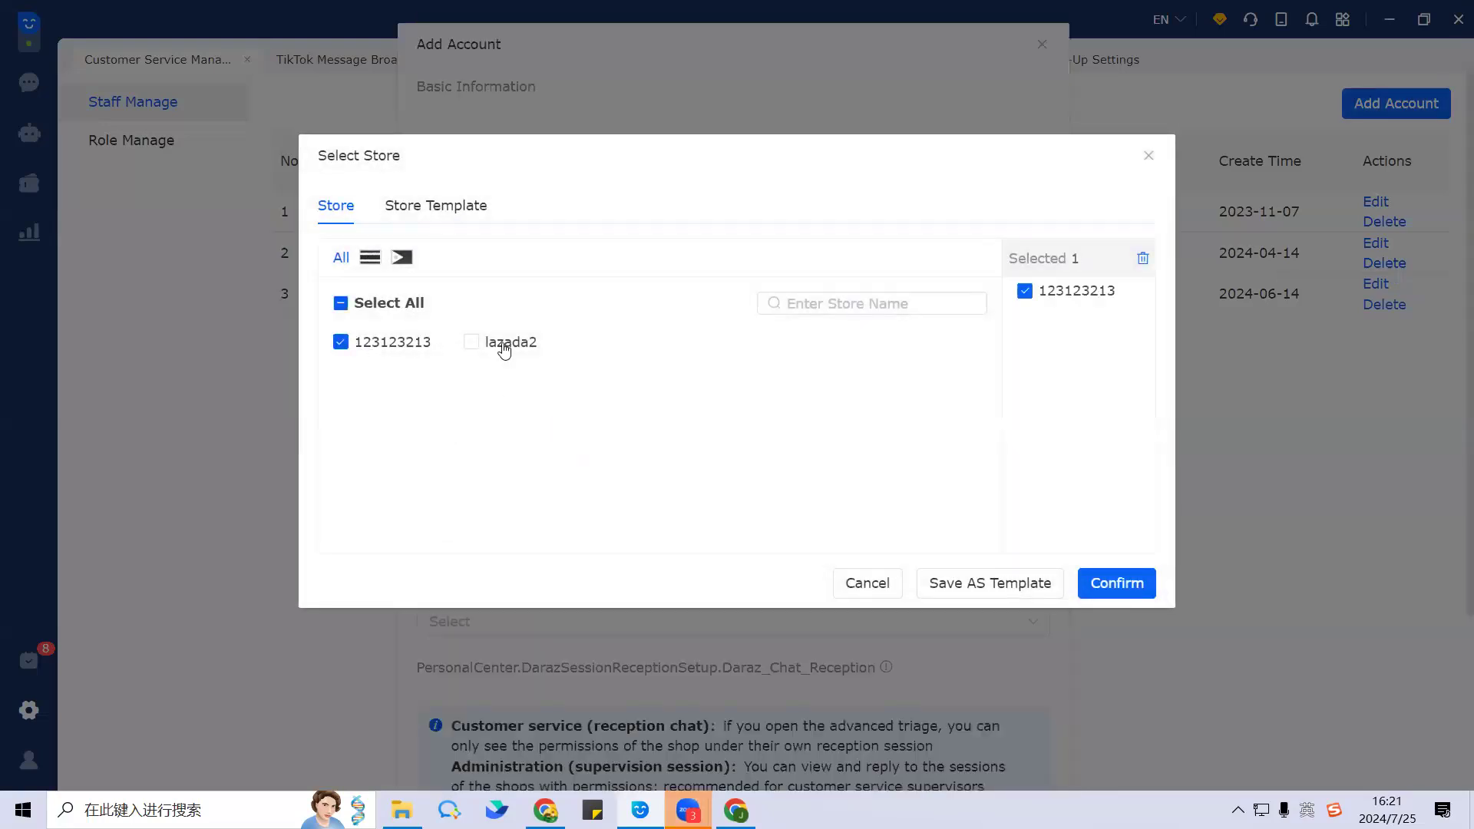
click(471, 342)
click(1117, 588)
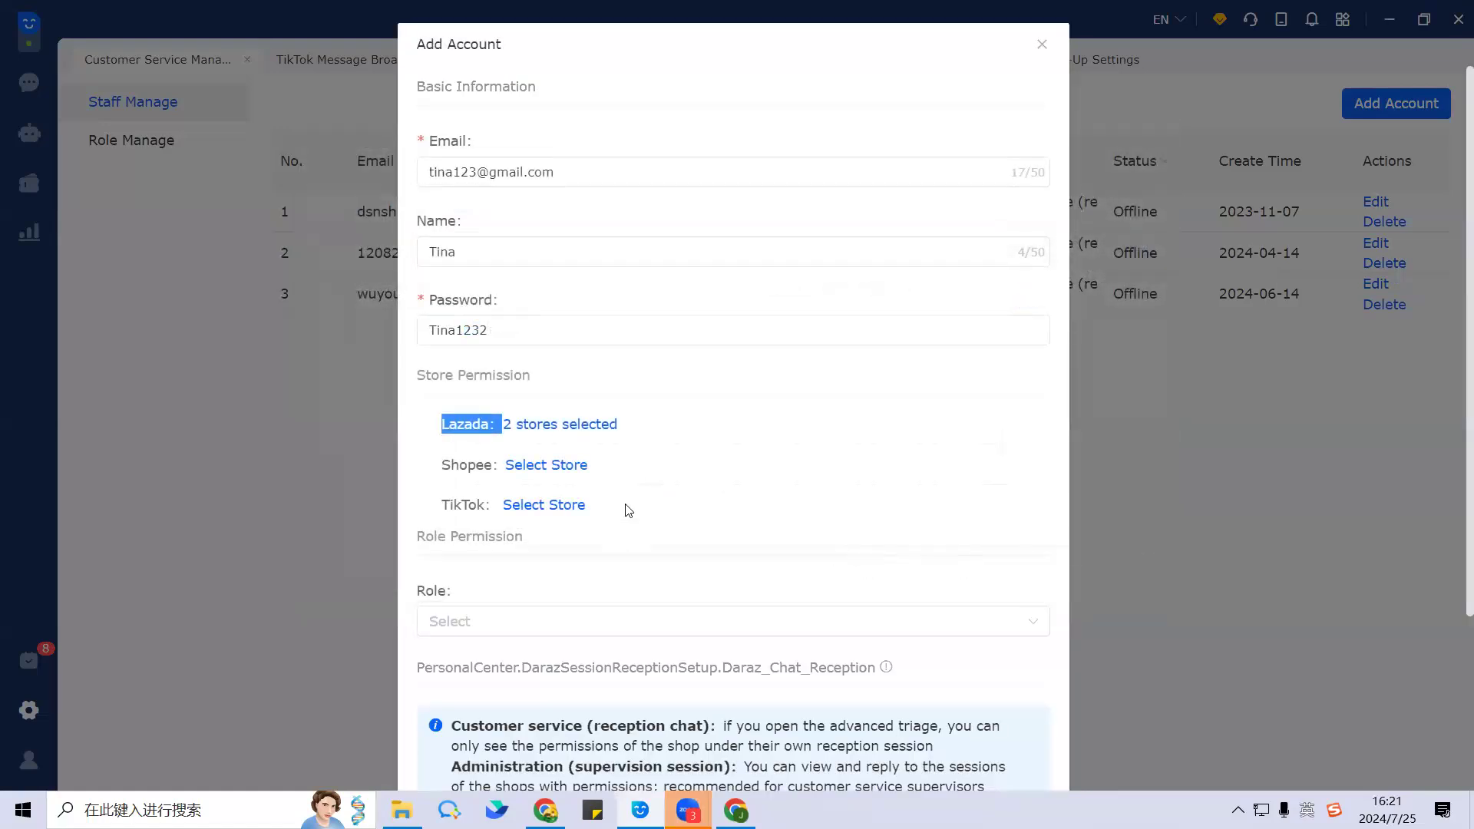
scroll(625, 507, down, 1)
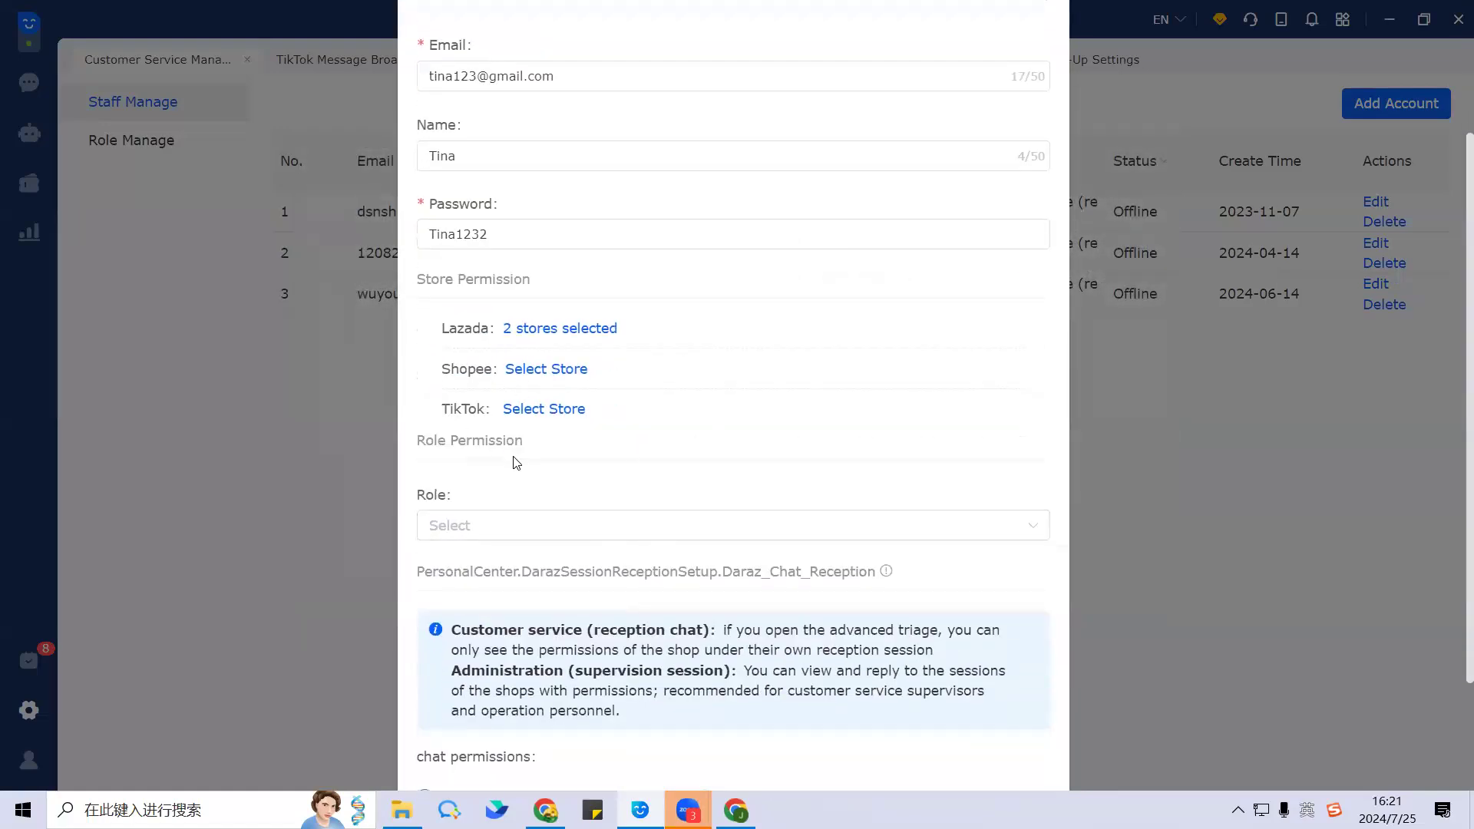
Step: Assign the CS2 role to the new staff account
click(546, 528)
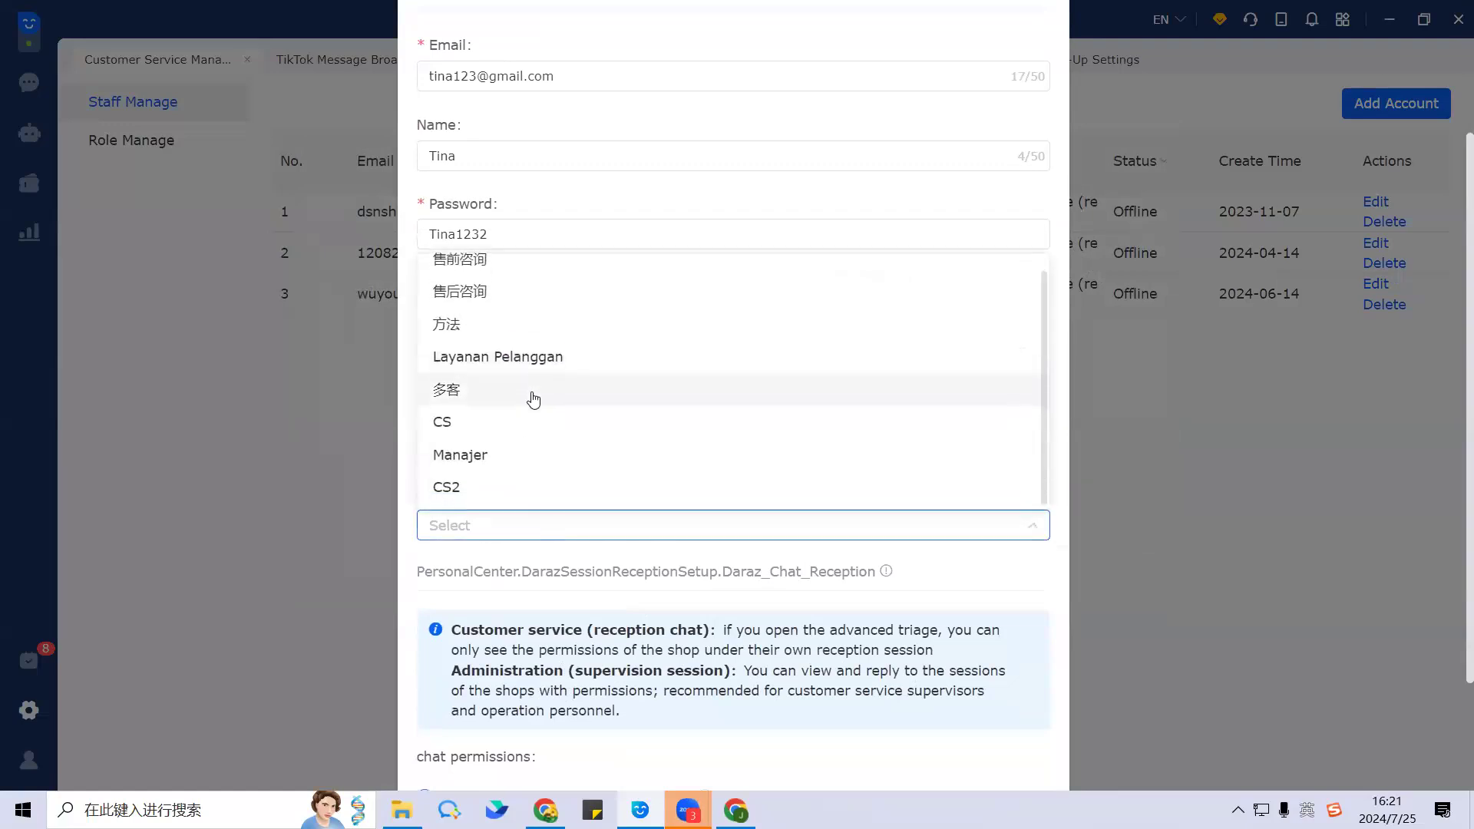
scroll(560, 499, down, 1)
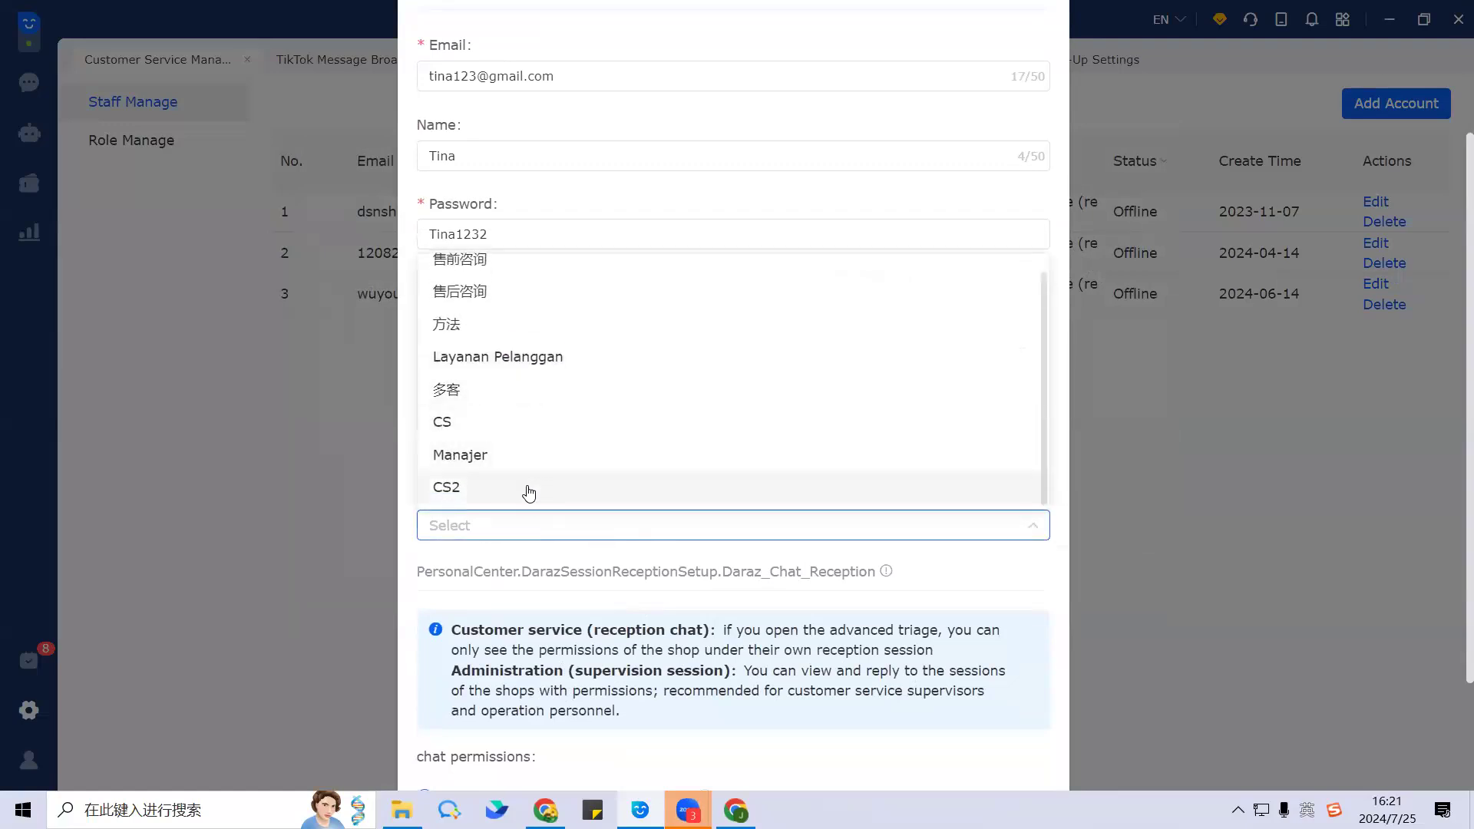
click(525, 492)
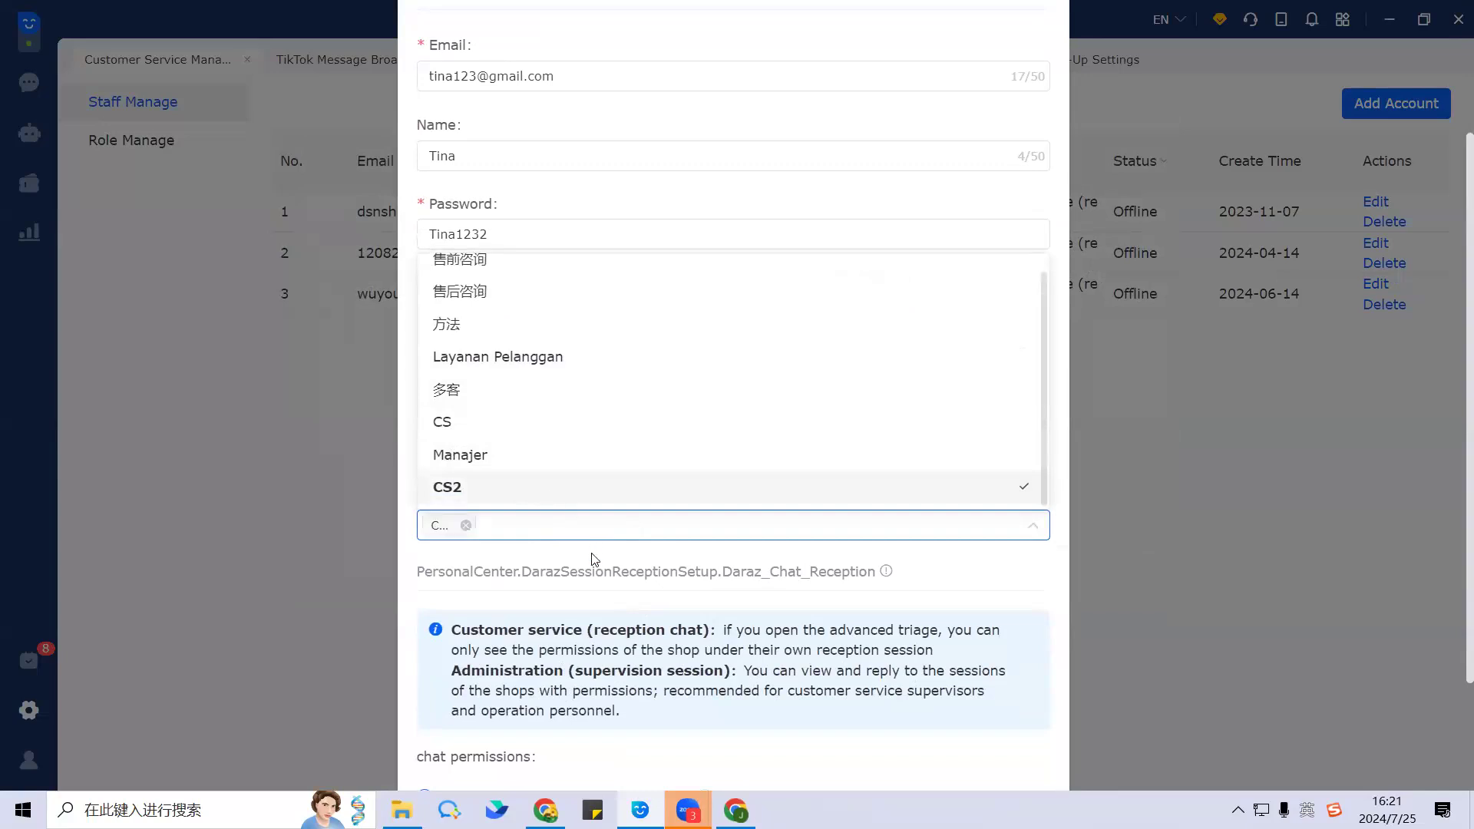
click(864, 564)
scroll(721, 445, down, 2)
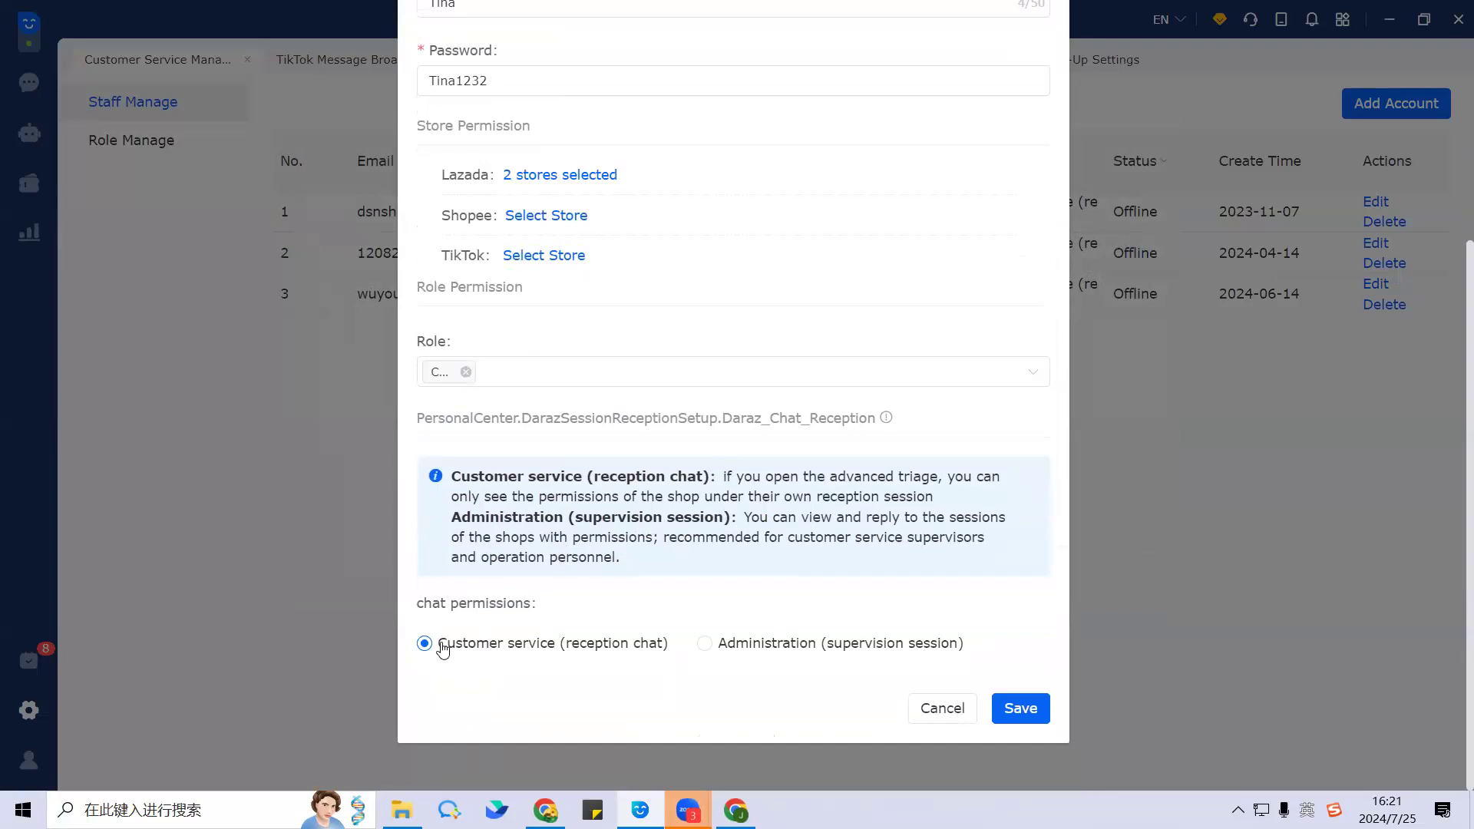
Step: Switch the new account's chat permissions to Administration, then back to Customer service
drag(413, 609, 553, 610)
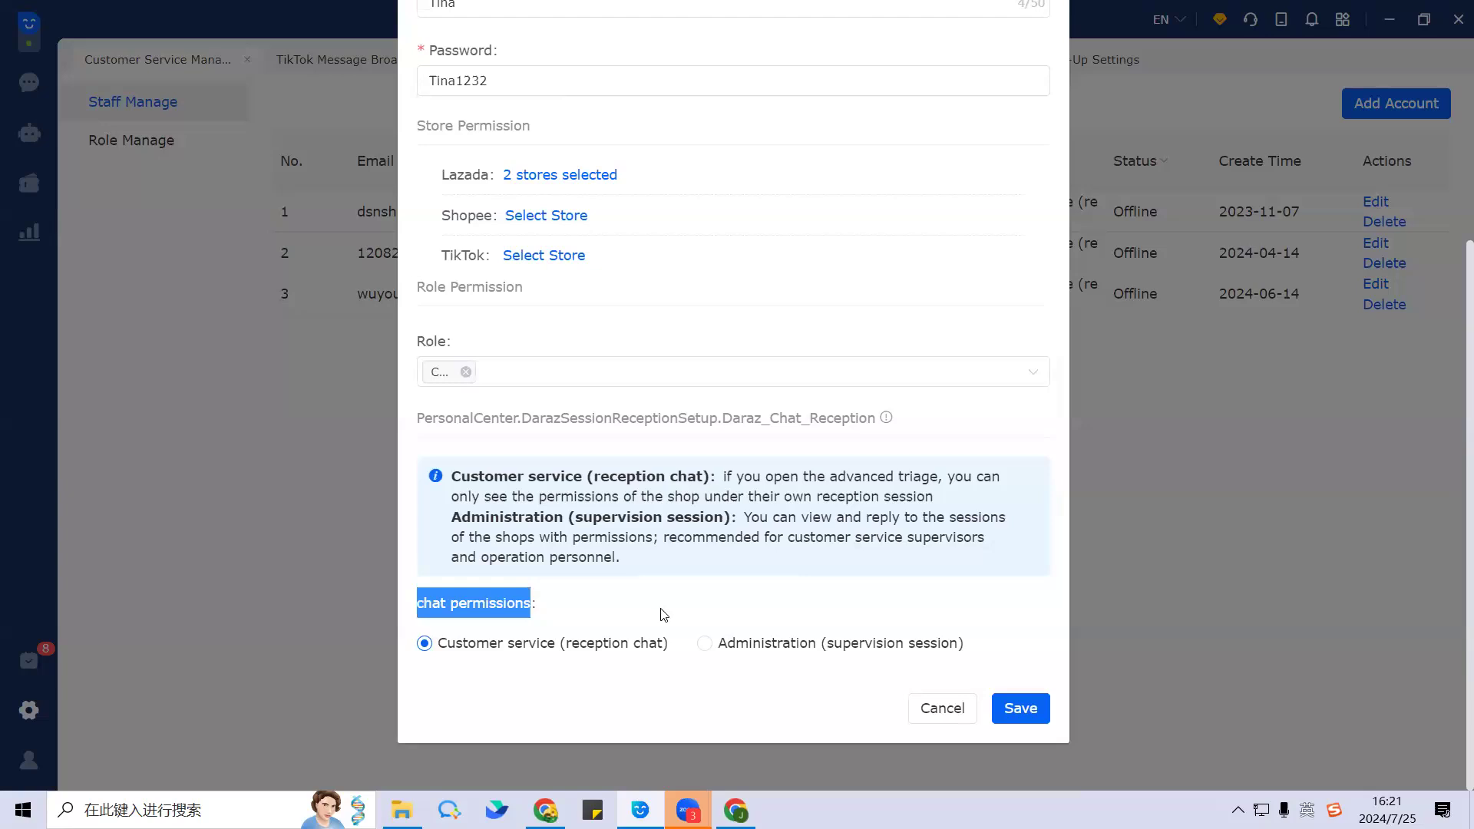
click(564, 607)
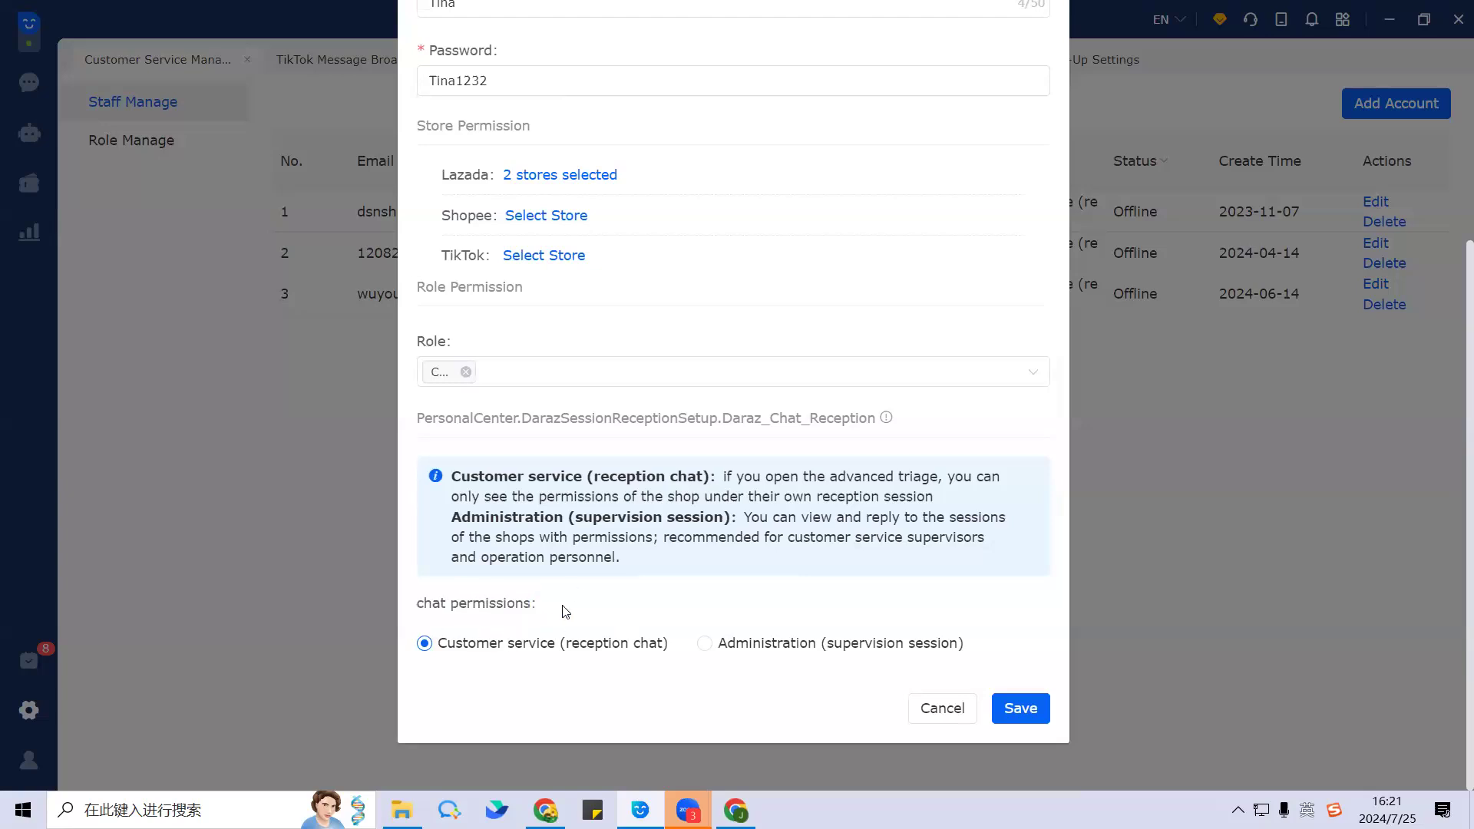
drag(561, 611, 408, 605)
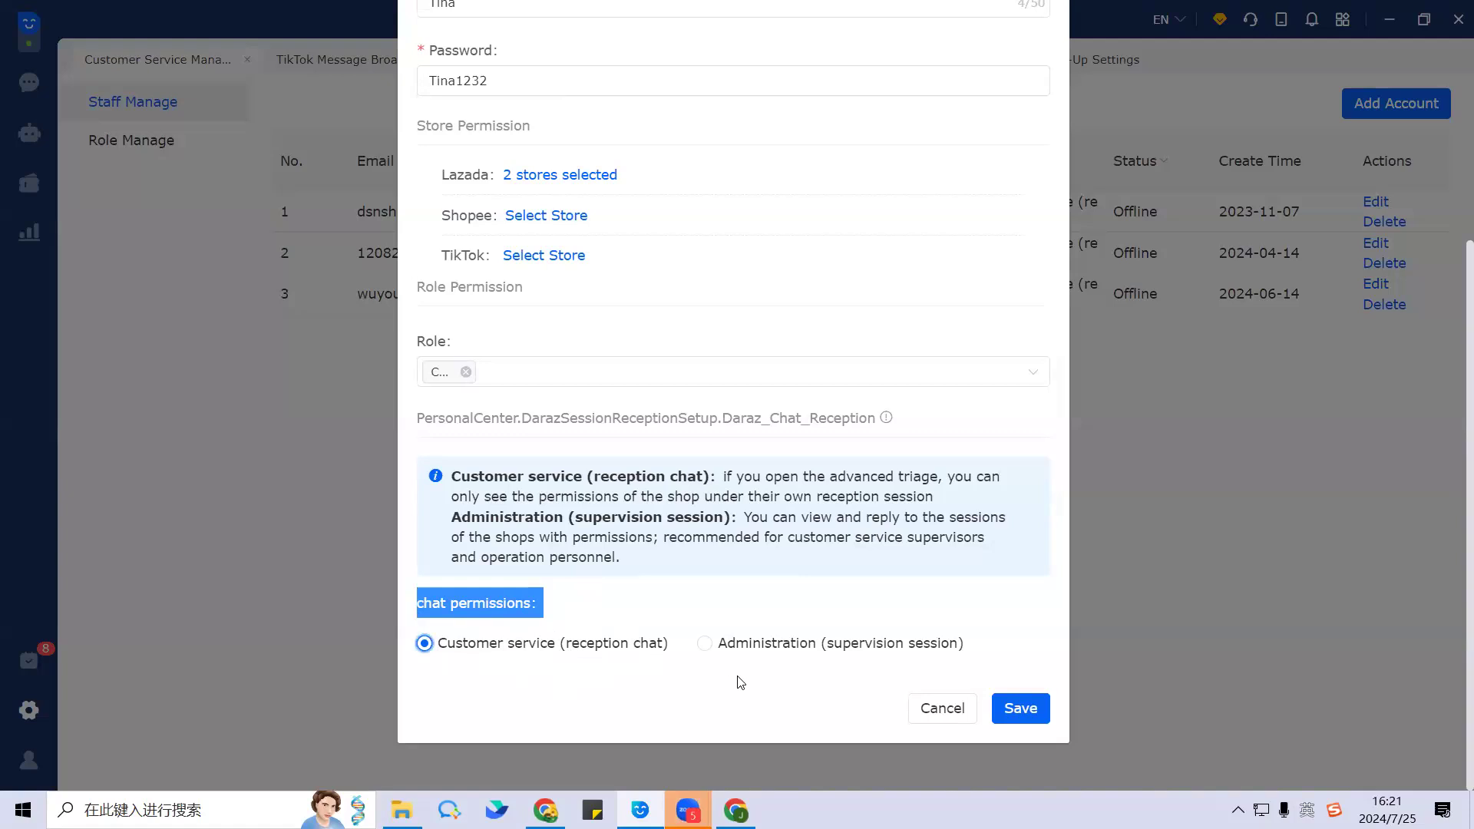
click(704, 644)
click(423, 645)
Step: Try saving the staff account, hit the account-limit error, and close the form
scroll(652, 434, up, 3)
scroll(728, 487, down, 3)
click(1023, 706)
scroll(771, 368, up, 5)
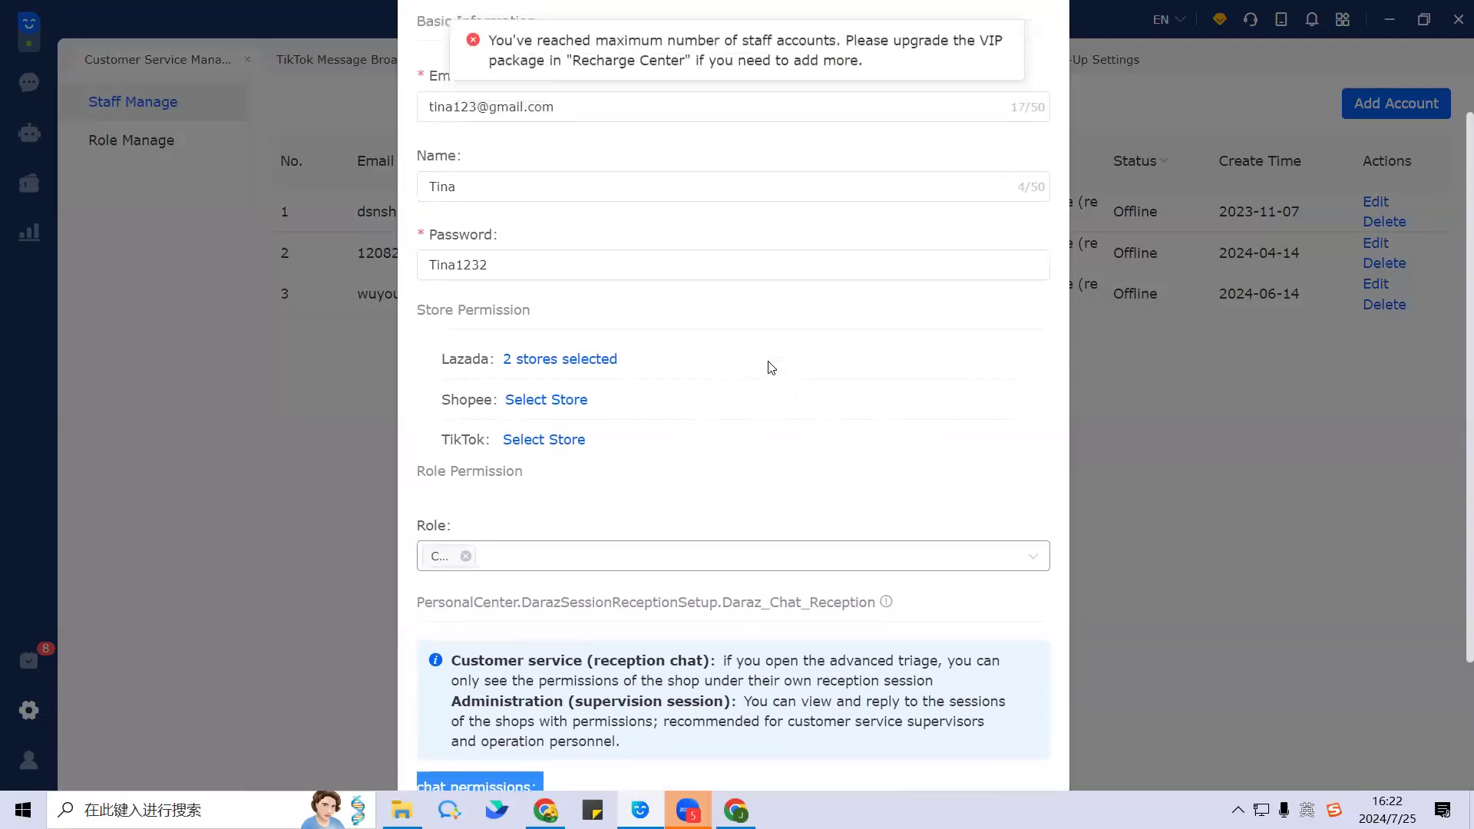
scroll(819, 326, down, 1)
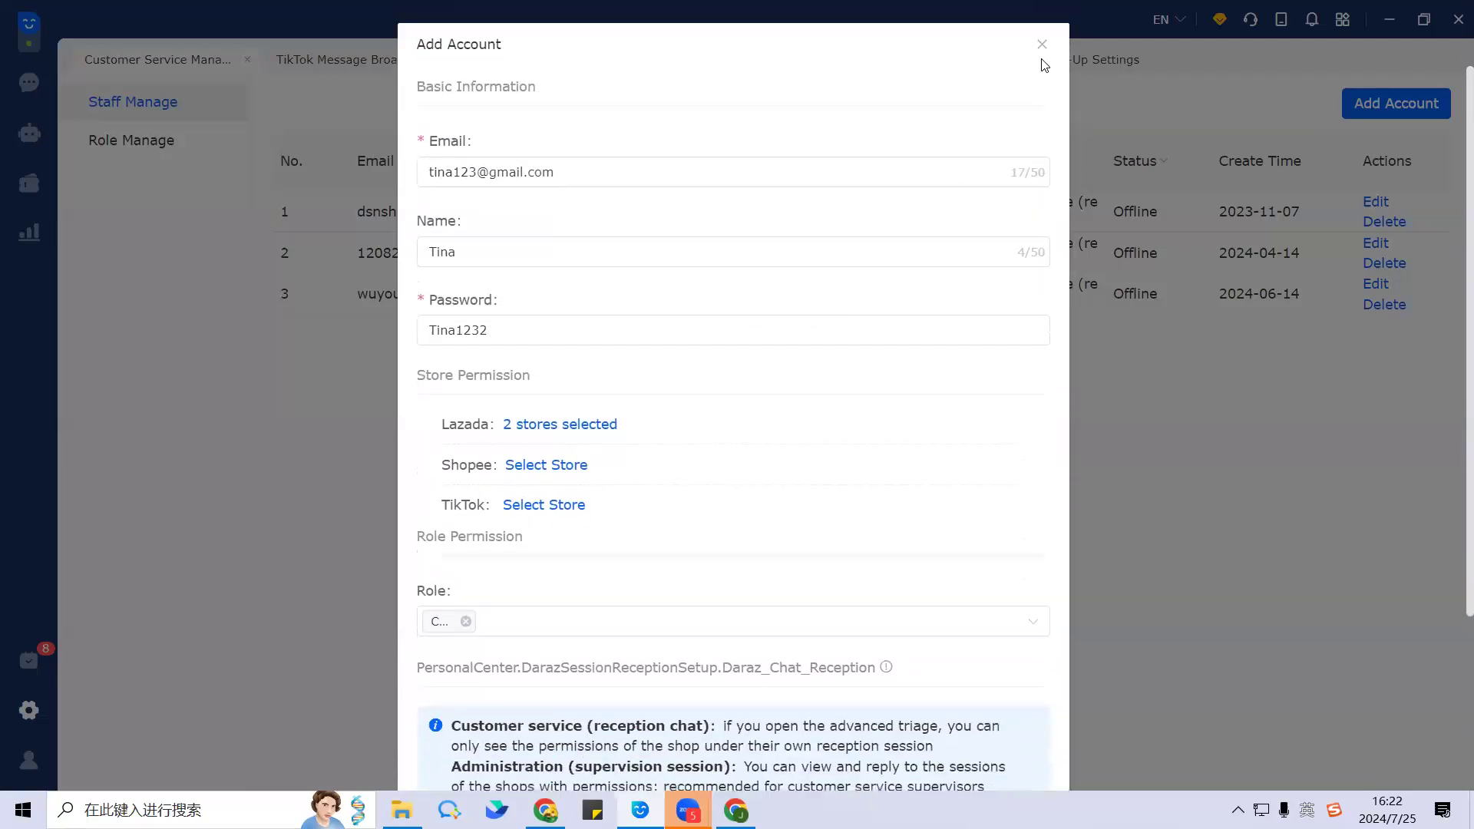
click(1041, 46)
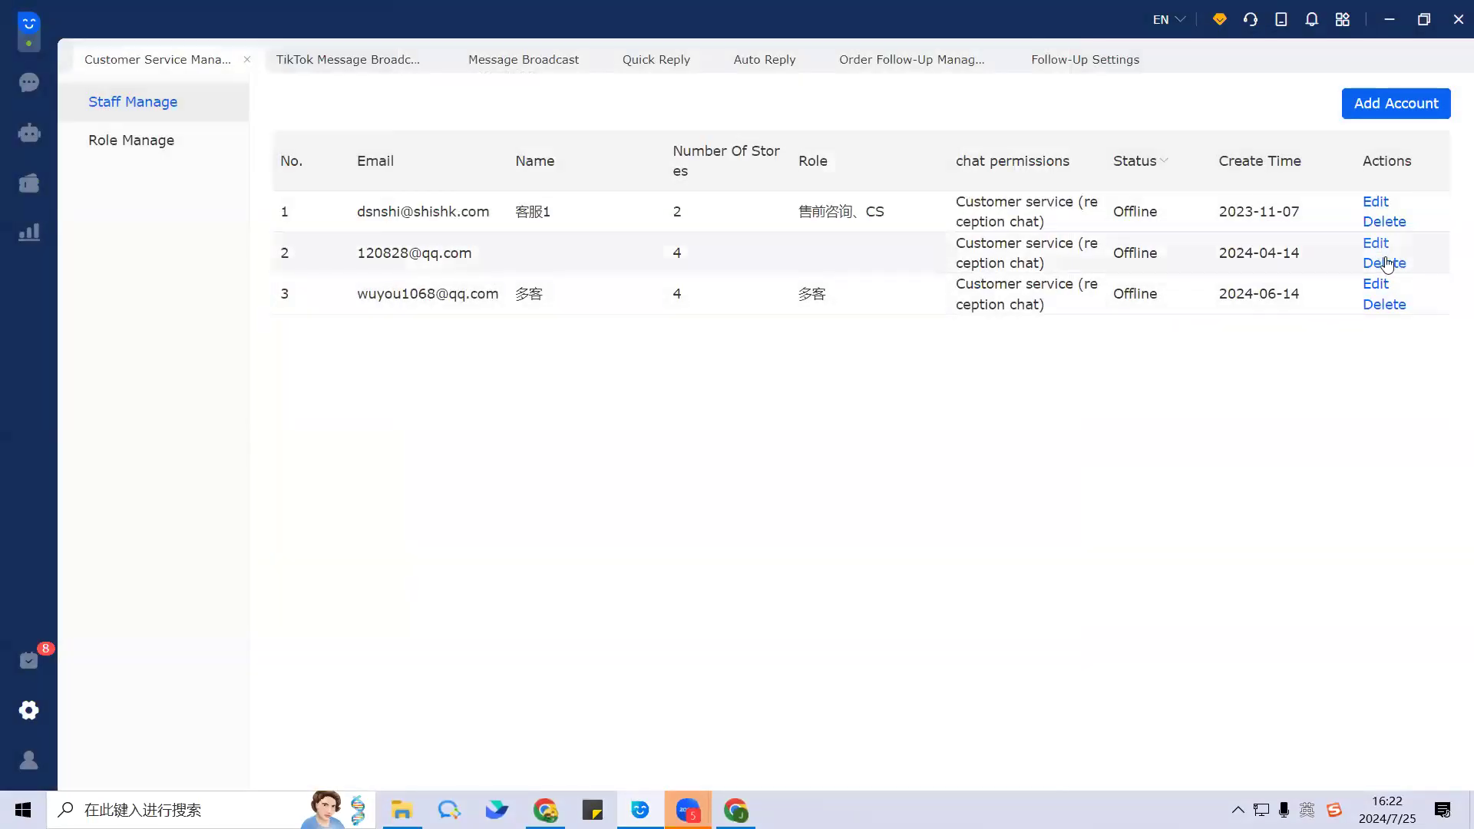
Step: Delete the unnamed second staff account and start a new one with the staff member's e-mail
click(1384, 262)
click(883, 219)
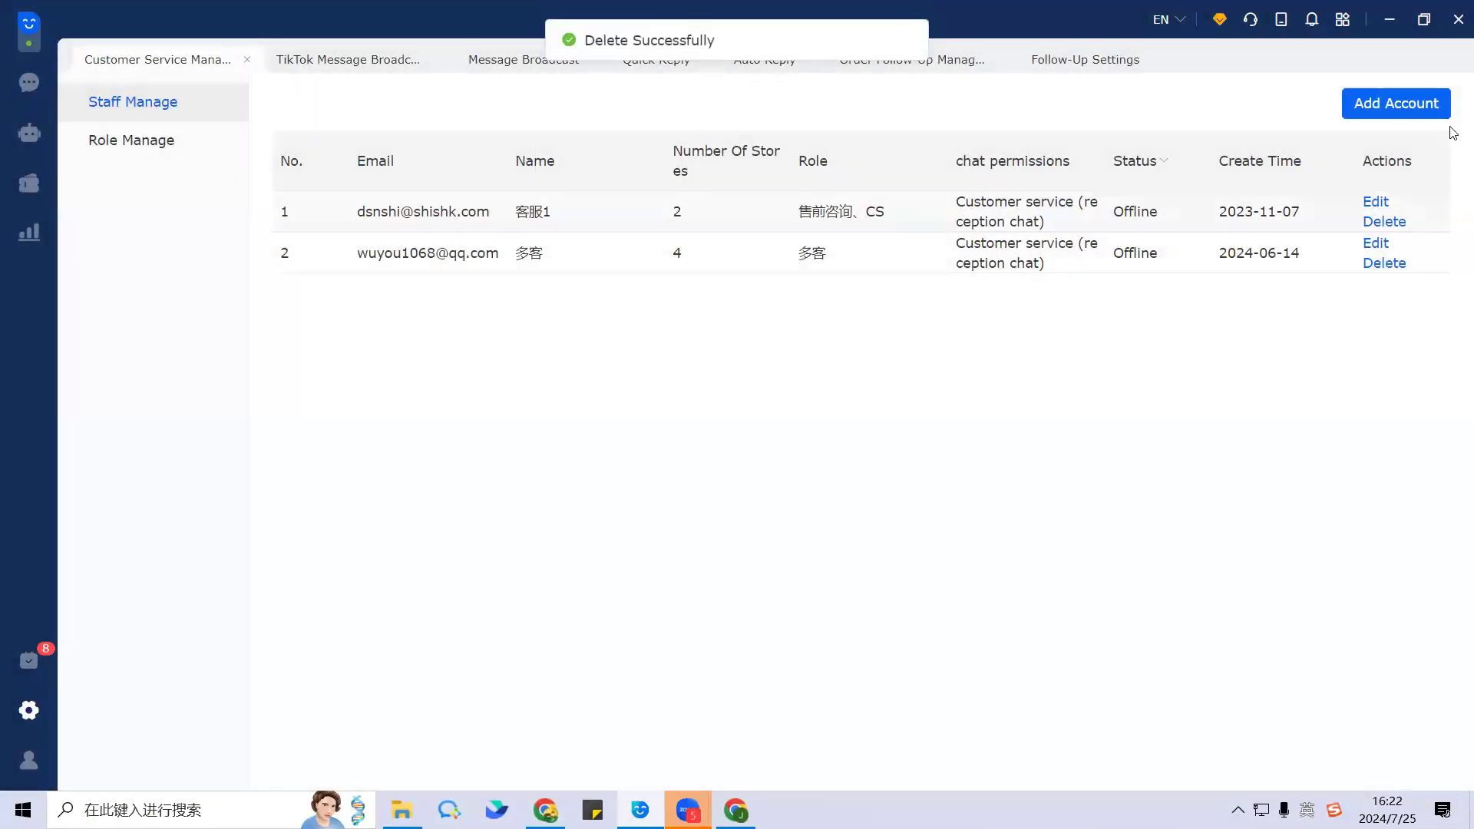
click(1397, 109)
click(517, 165)
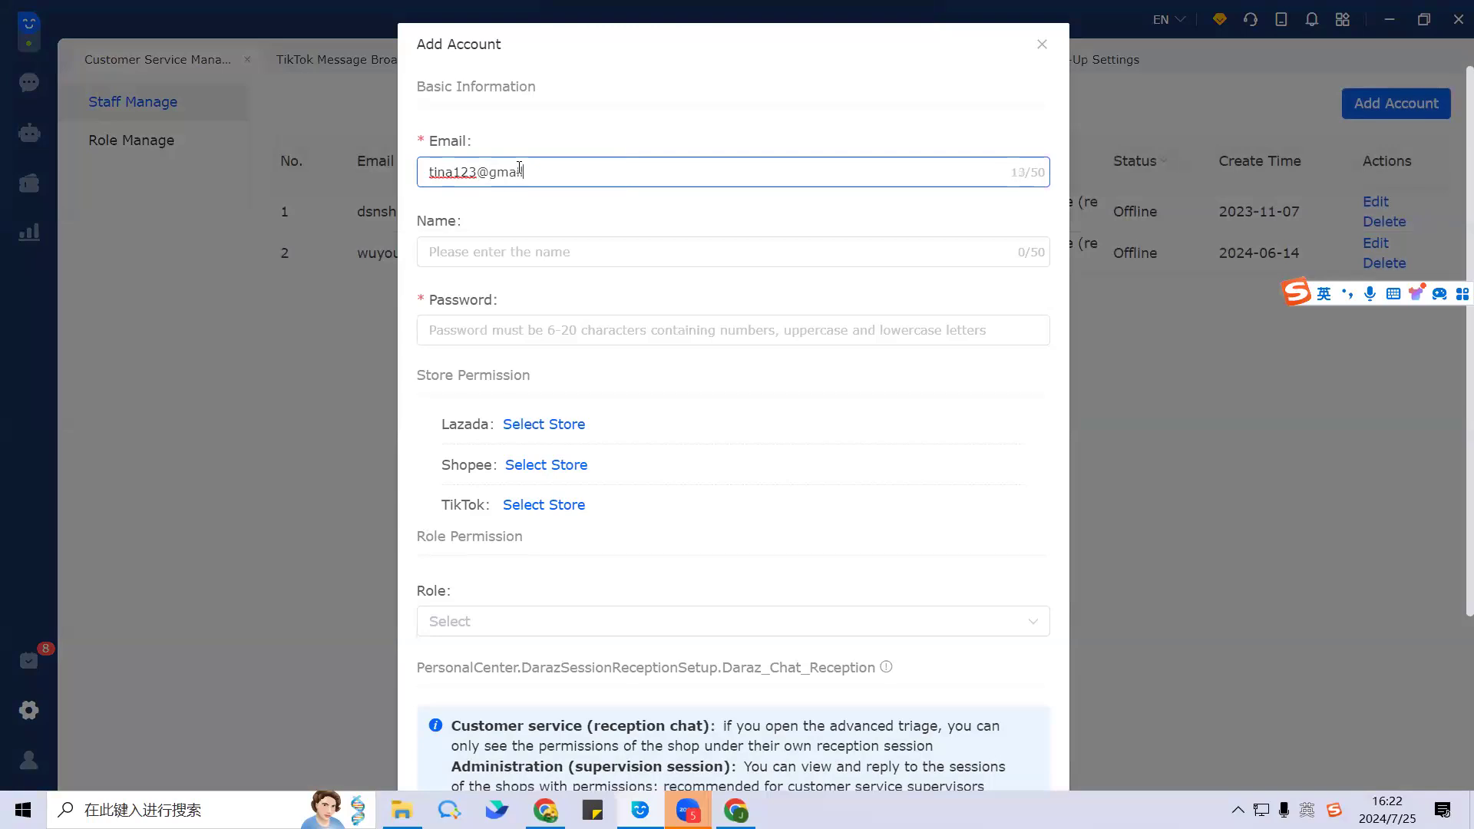
Step: Enter the staff member's name and a password, and grant both Lazada stores
click(496, 252)
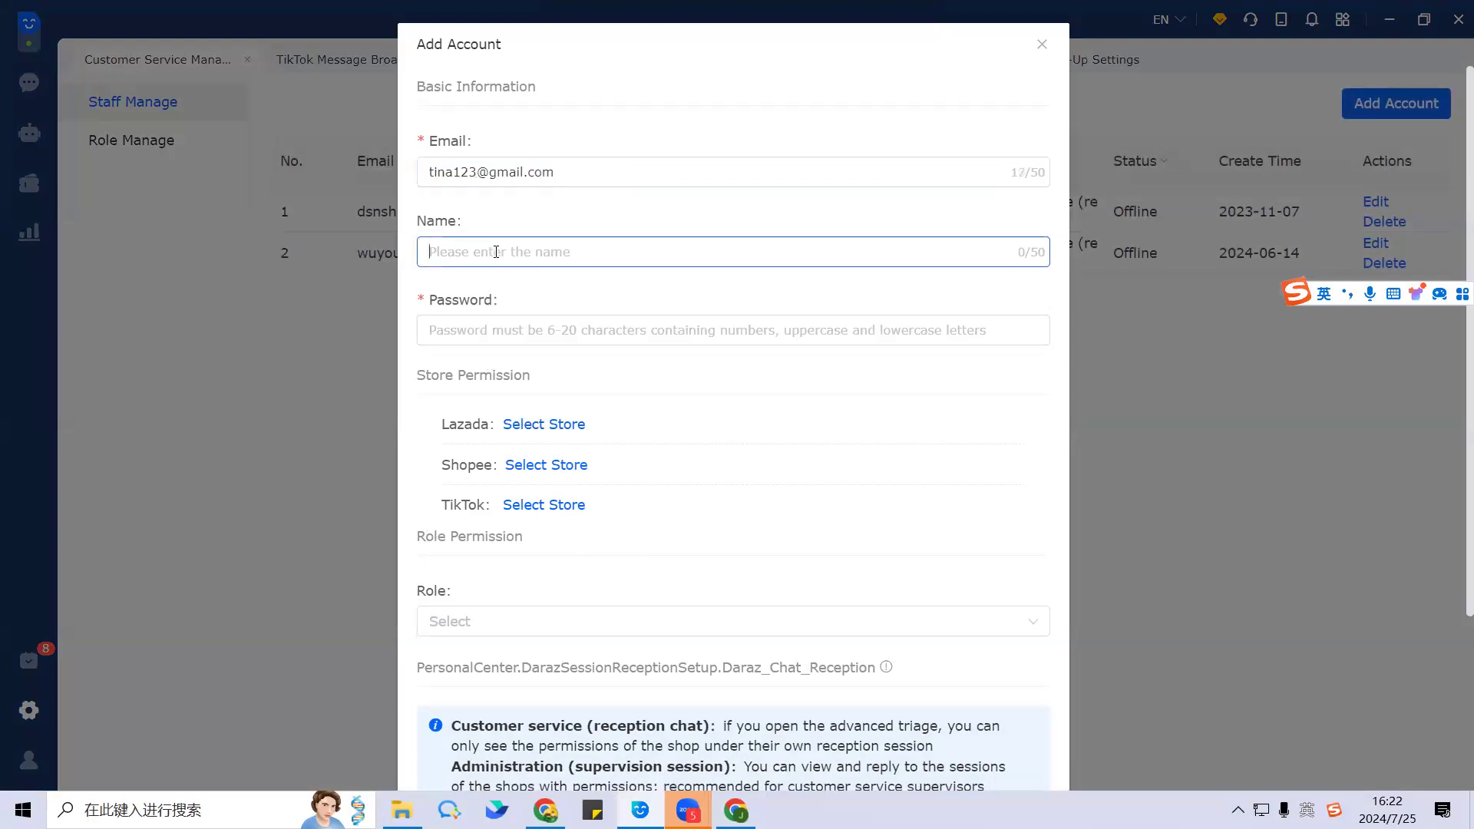
text(Tina)
click(507, 331)
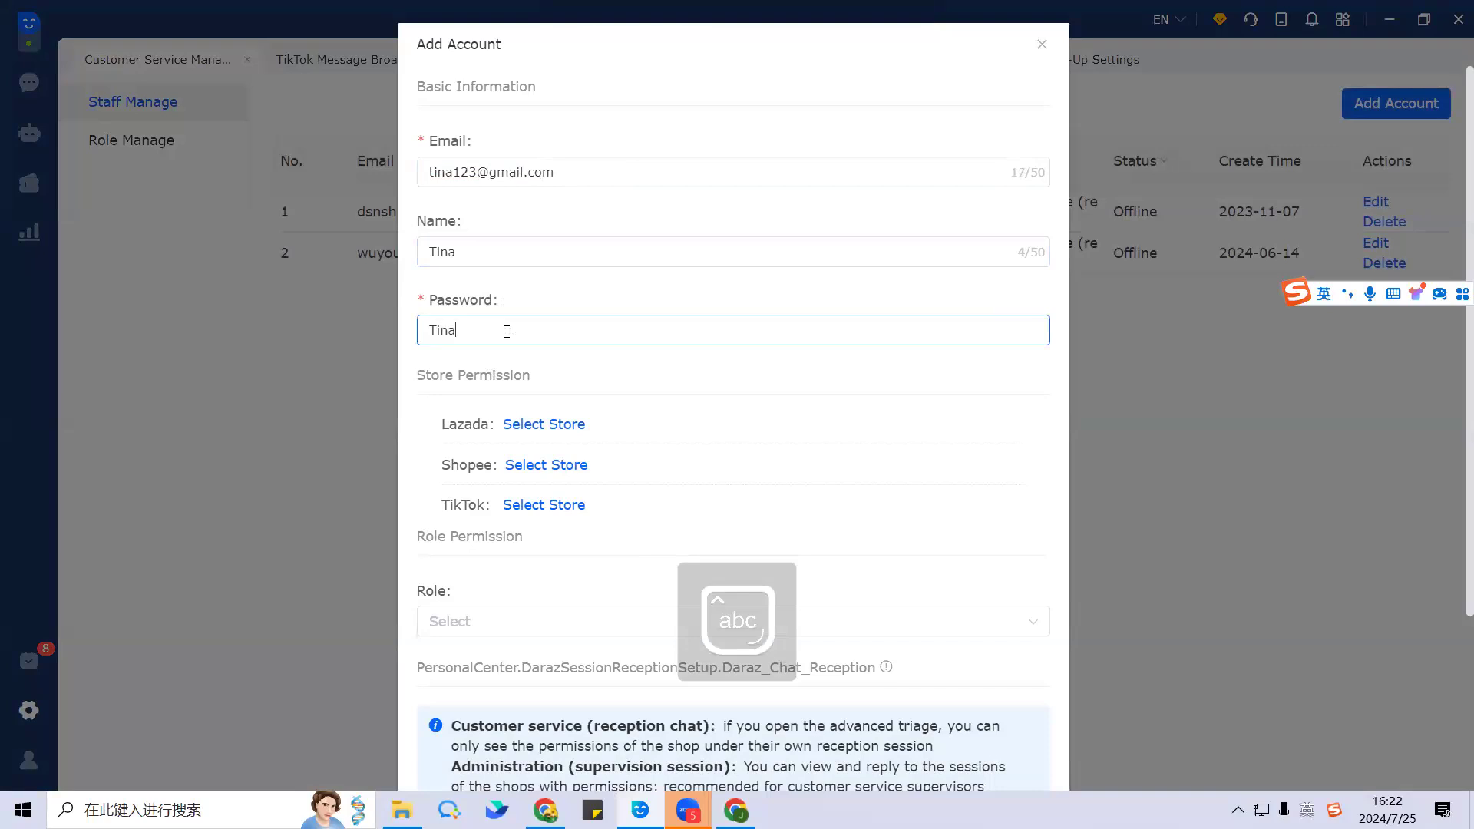
click(559, 425)
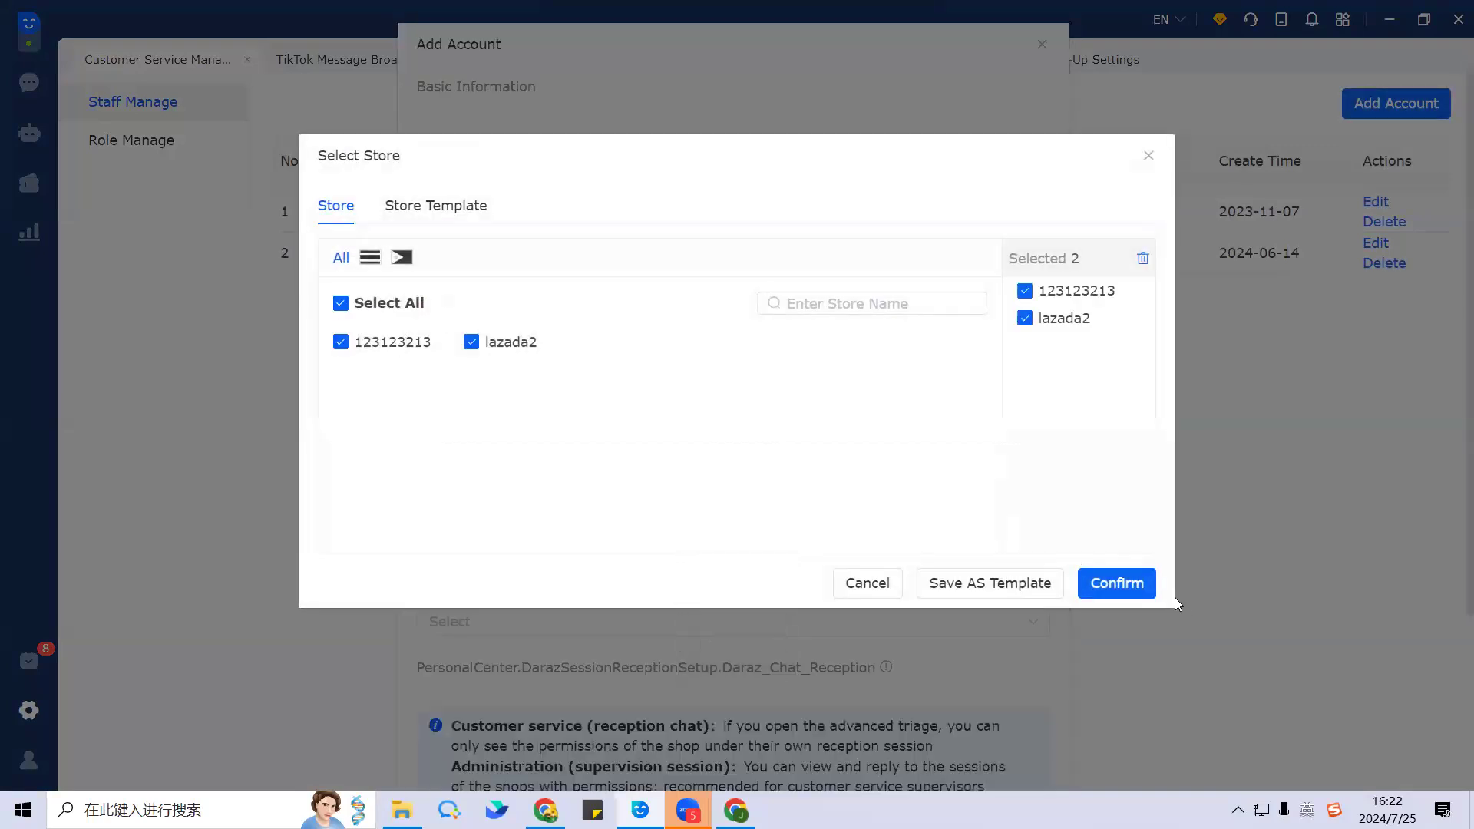
click(1083, 572)
Step: Assign the CS2 role, save the account, and check its e-mail and name in the list
scroll(625, 431, down, 4)
click(576, 372)
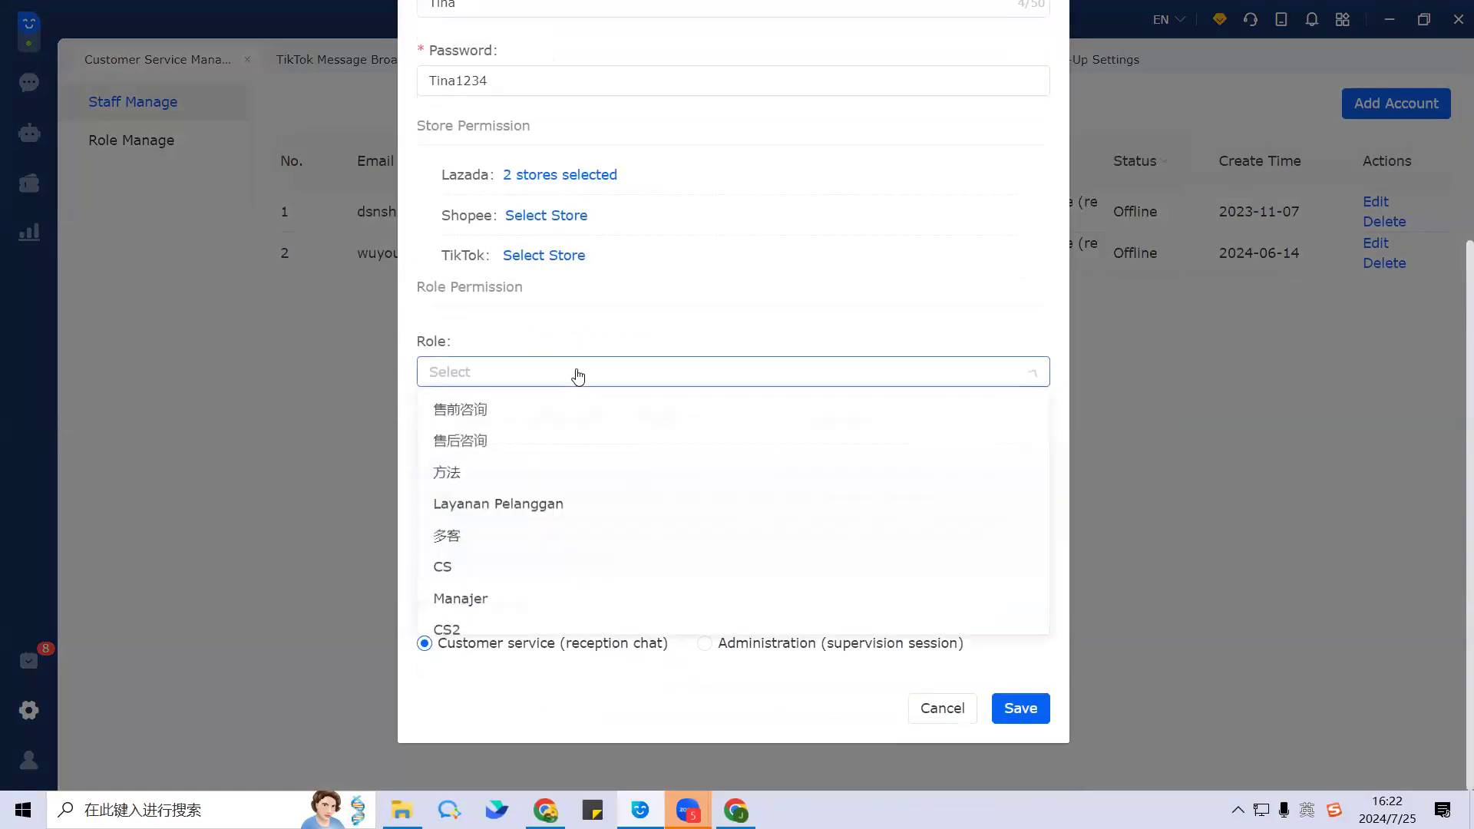
click(519, 622)
click(736, 329)
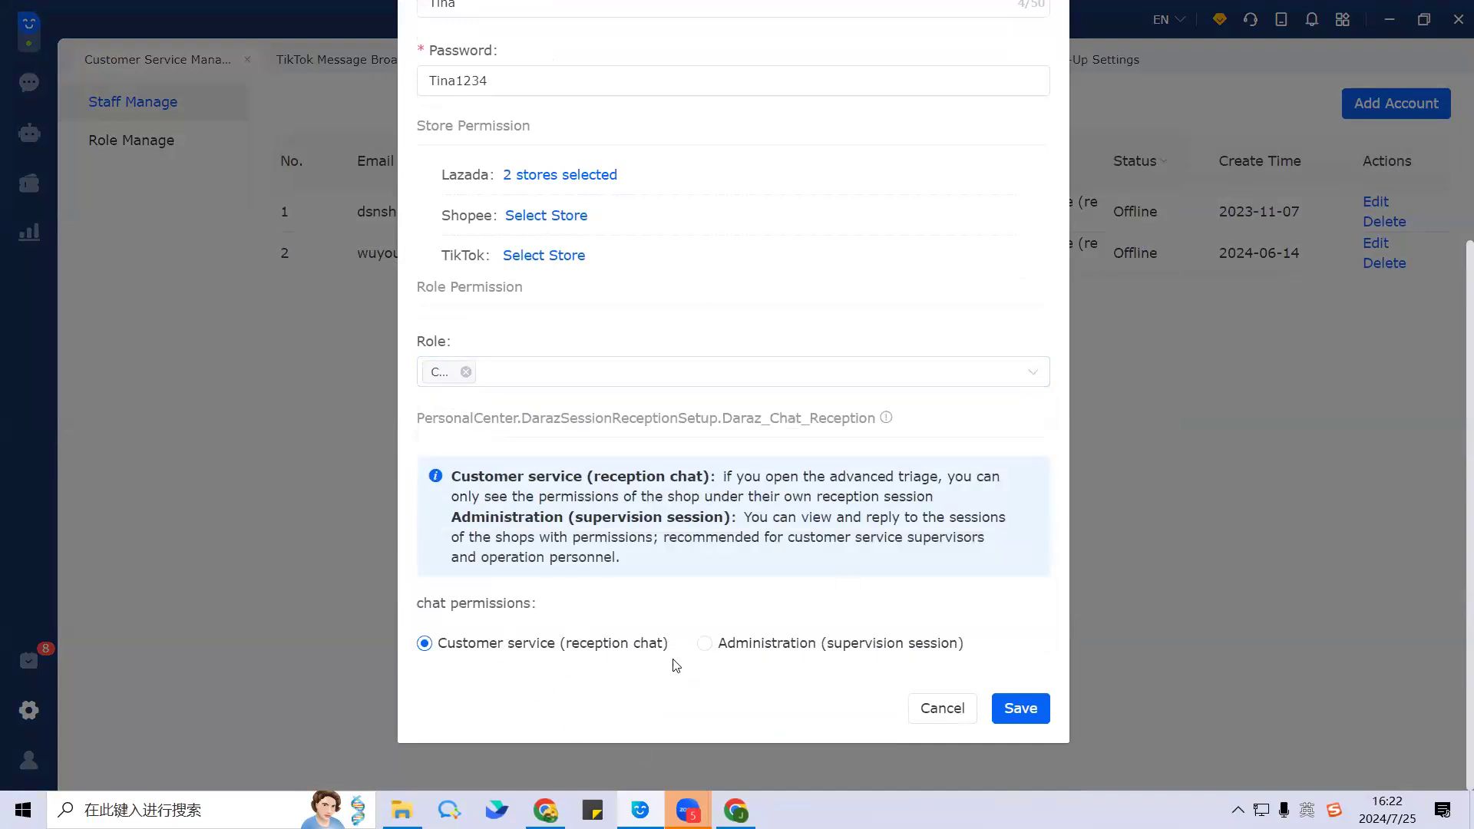
click(1022, 711)
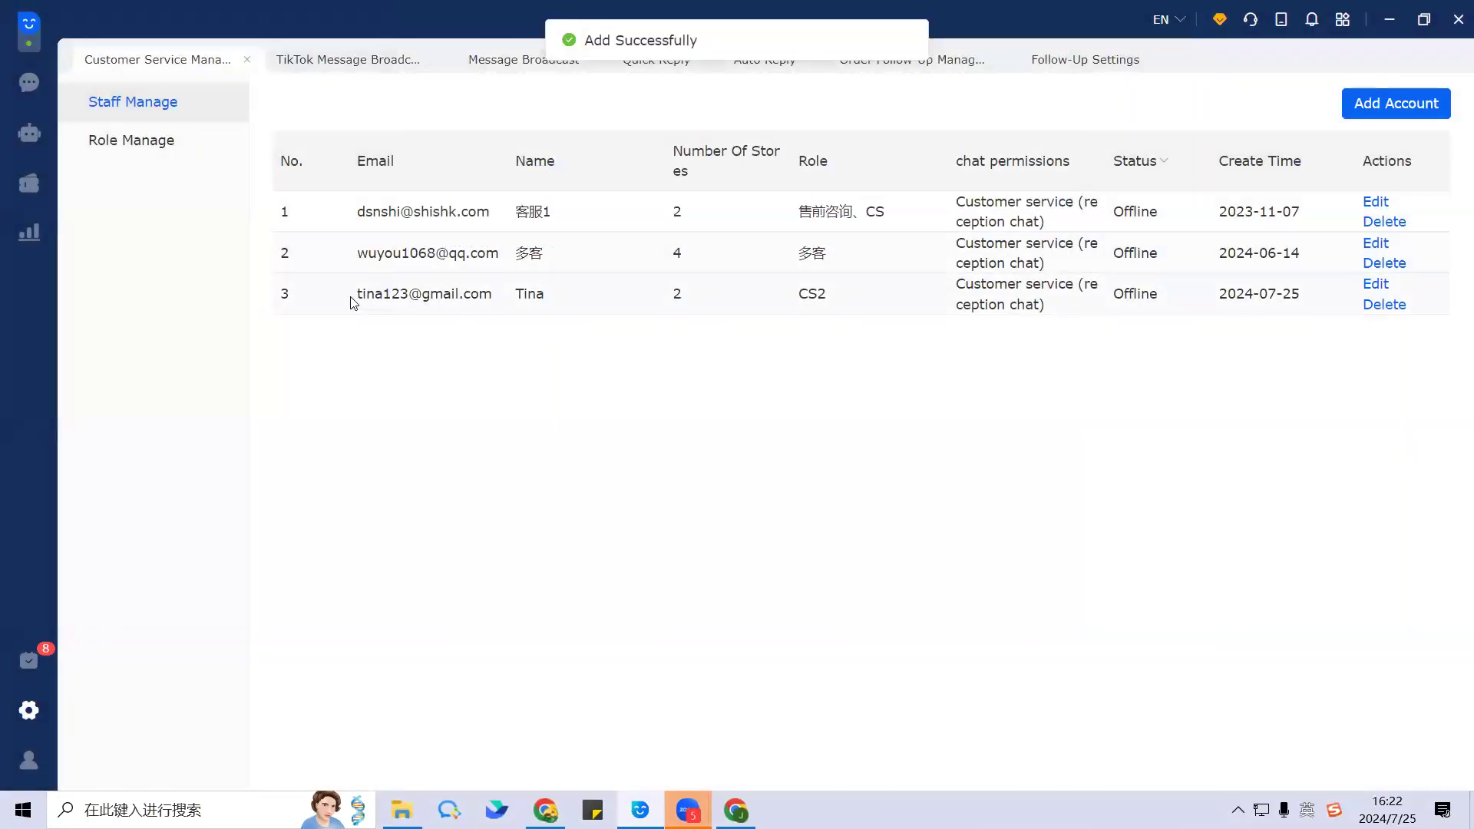
drag(353, 302, 575, 299)
click(500, 330)
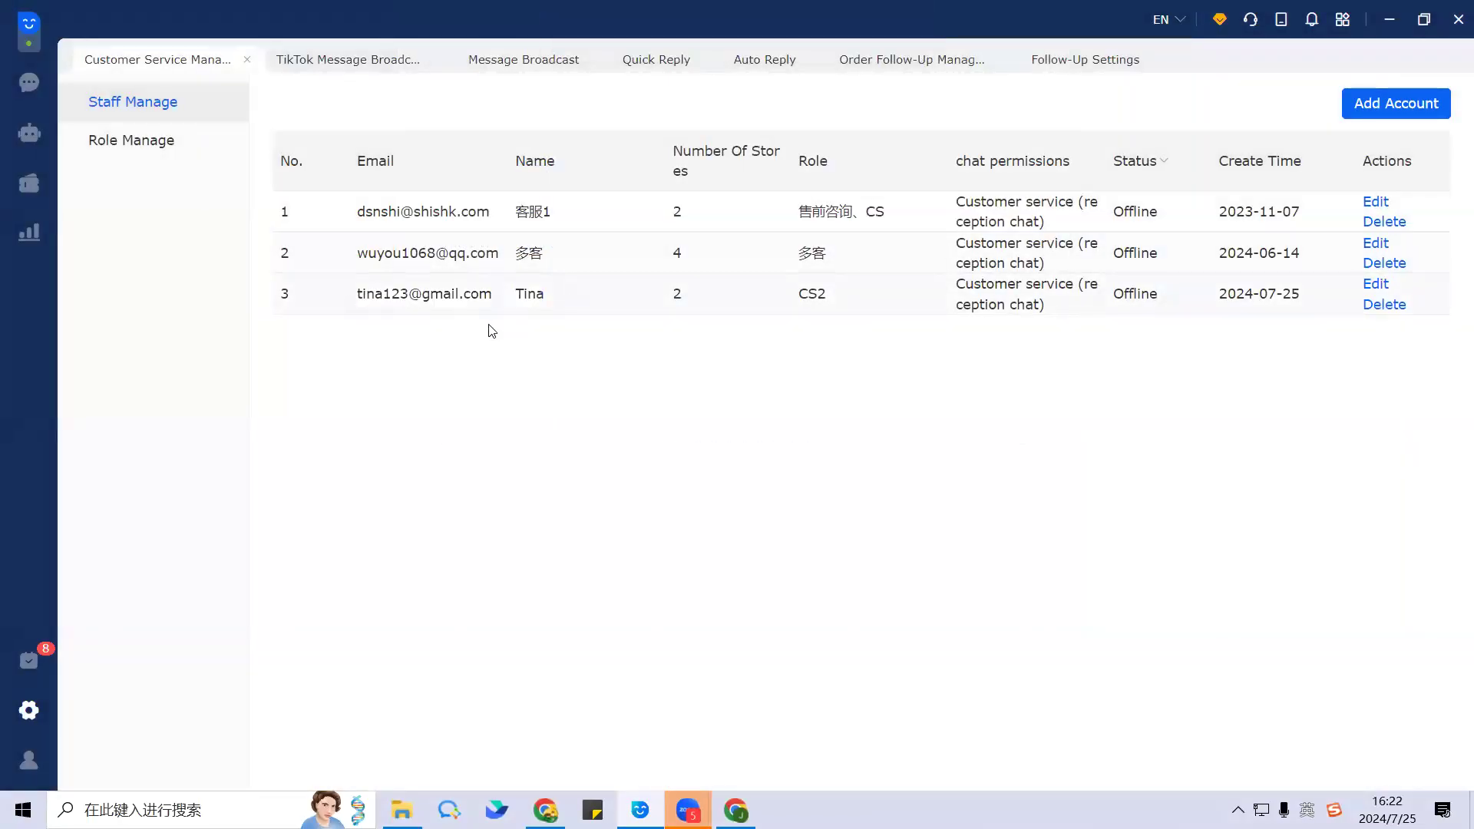
drag(356, 304, 560, 303)
click(560, 302)
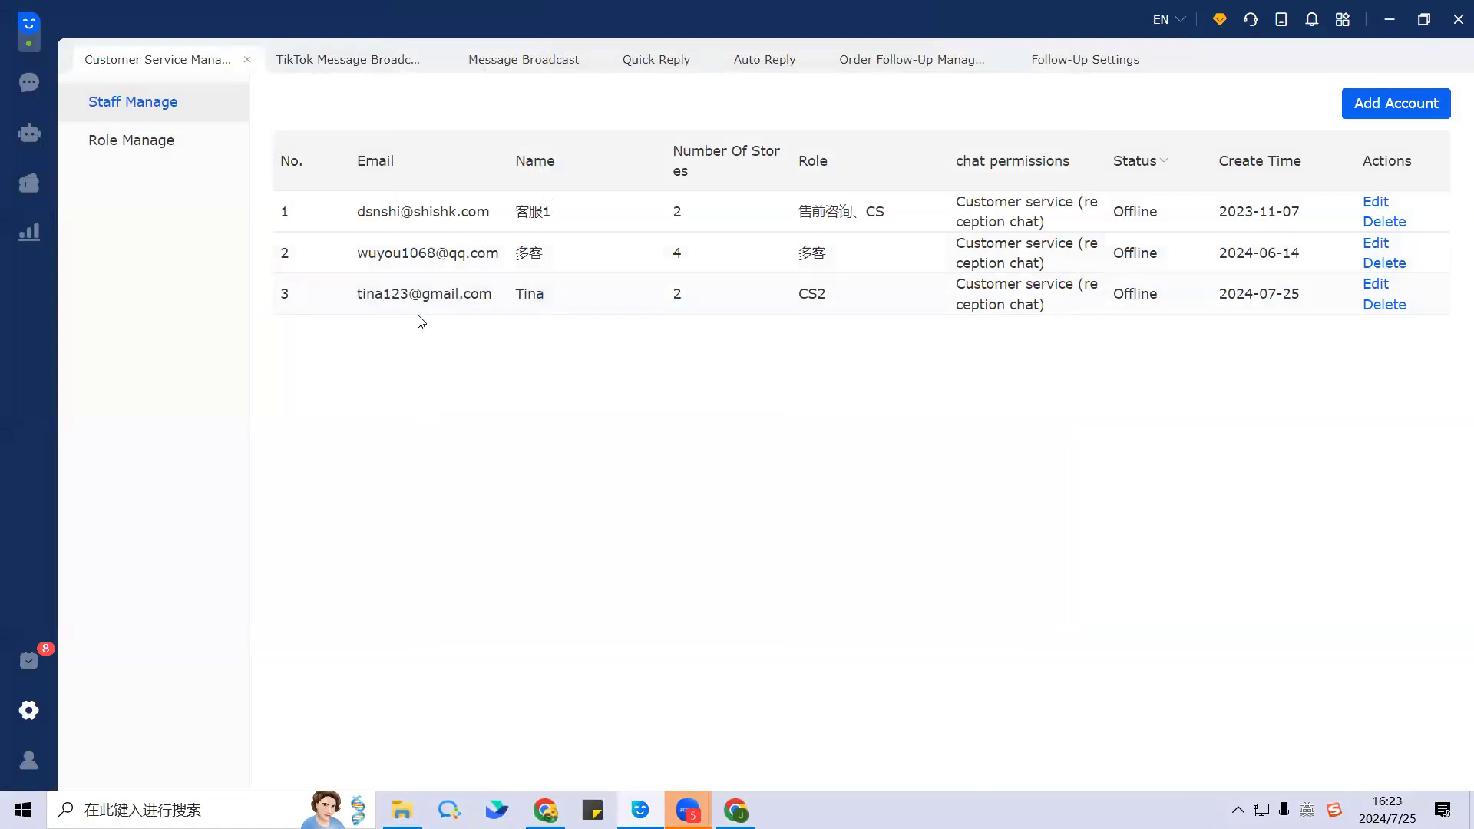
click(1396, 104)
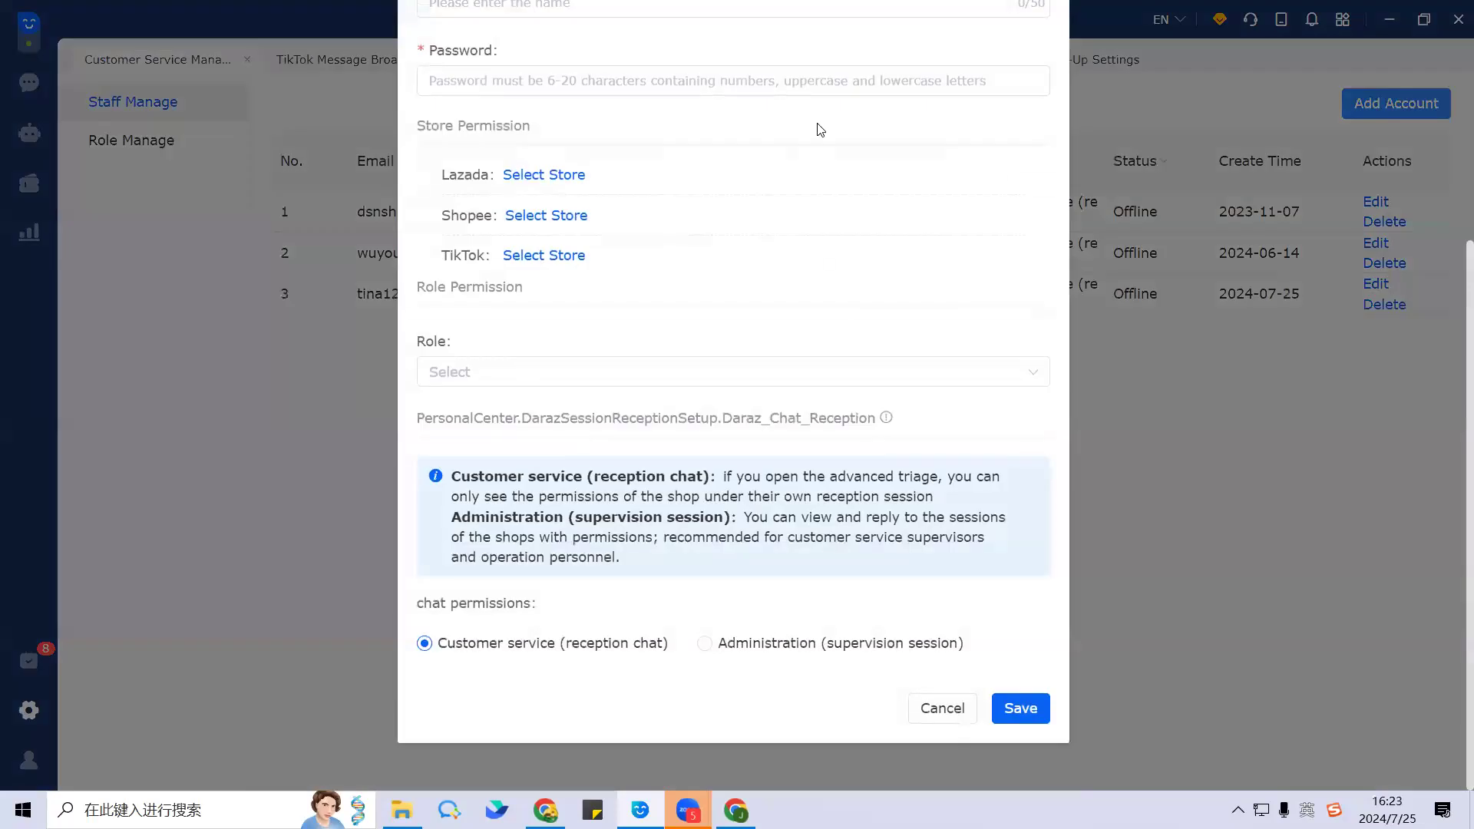
scroll(818, 206, up, 1)
scroll(846, 271, up, 3)
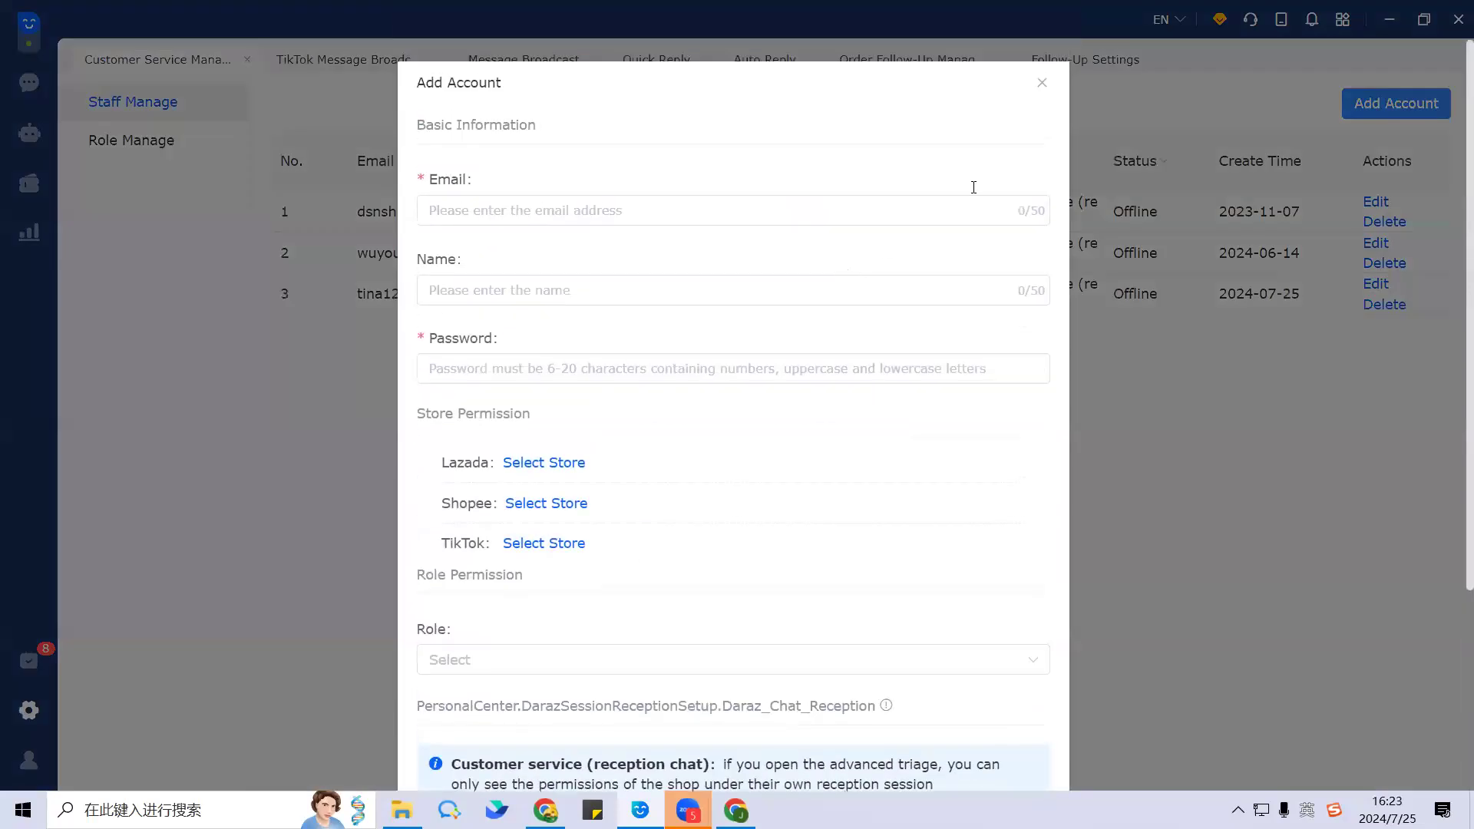
click(1042, 83)
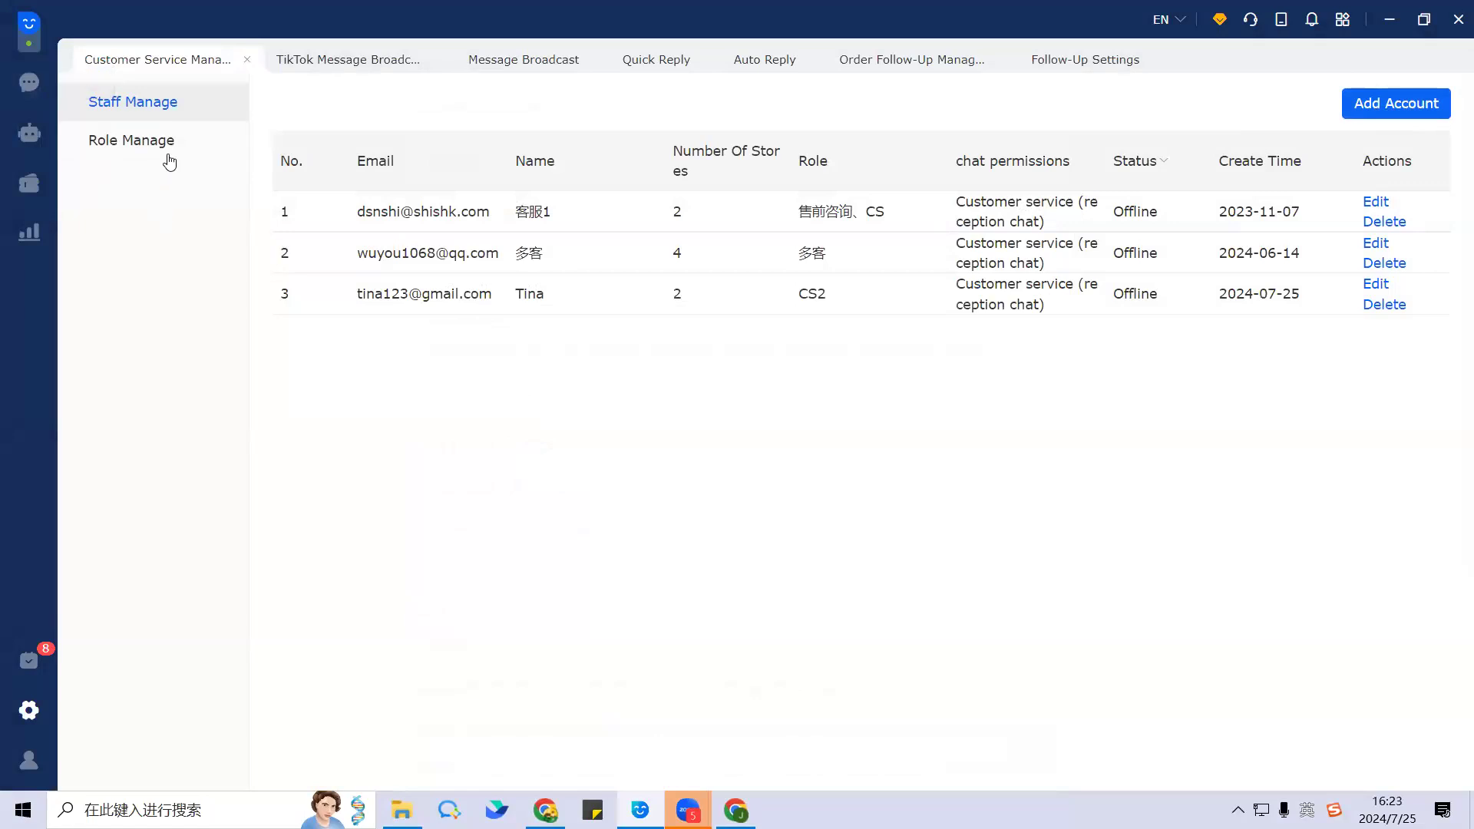
drag(353, 298, 579, 303)
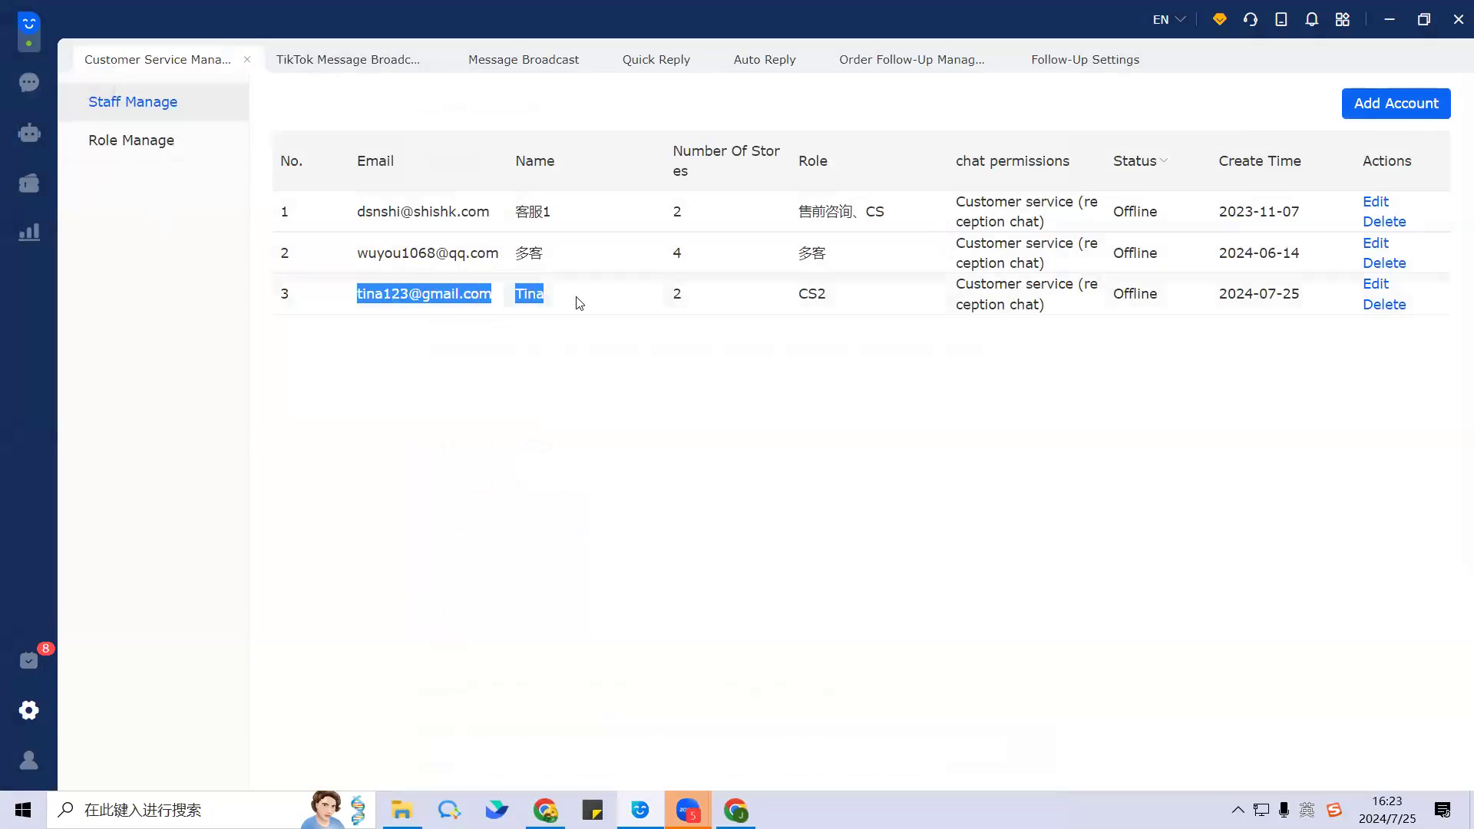
click(470, 337)
drag(355, 296, 589, 297)
click(501, 319)
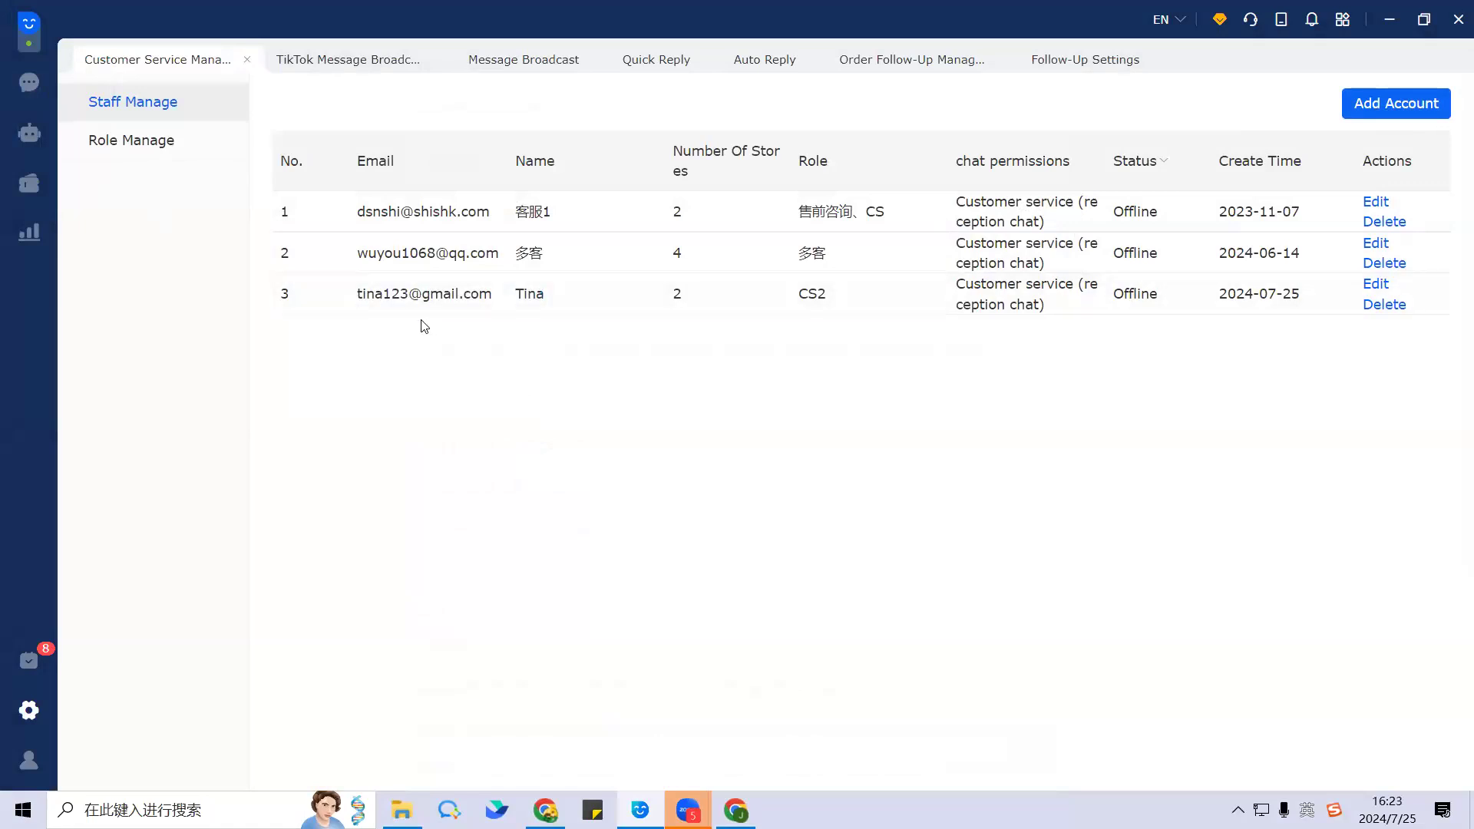
drag(347, 296, 499, 301)
click(452, 324)
drag(356, 296, 515, 301)
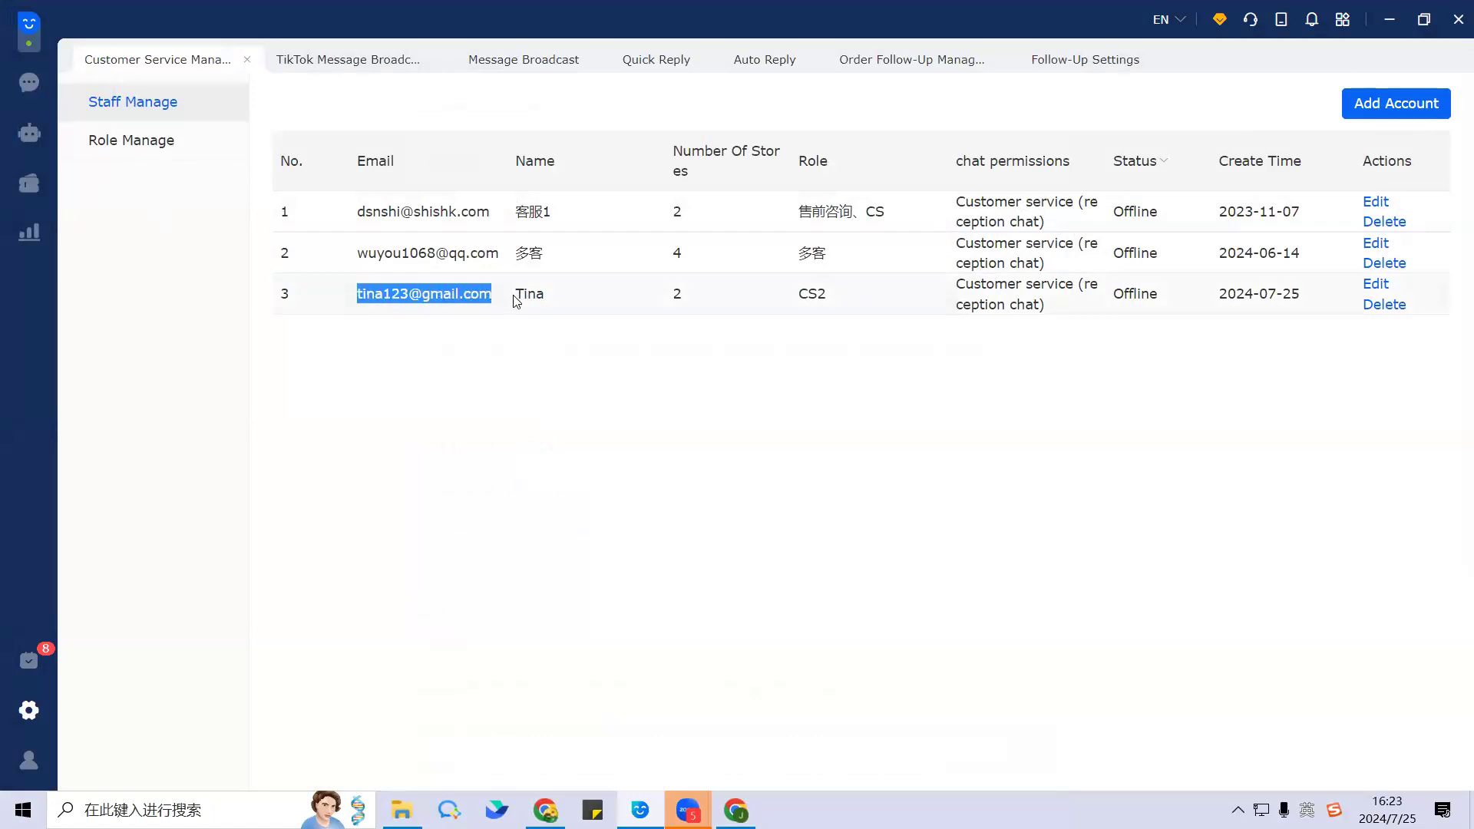
click(386, 323)
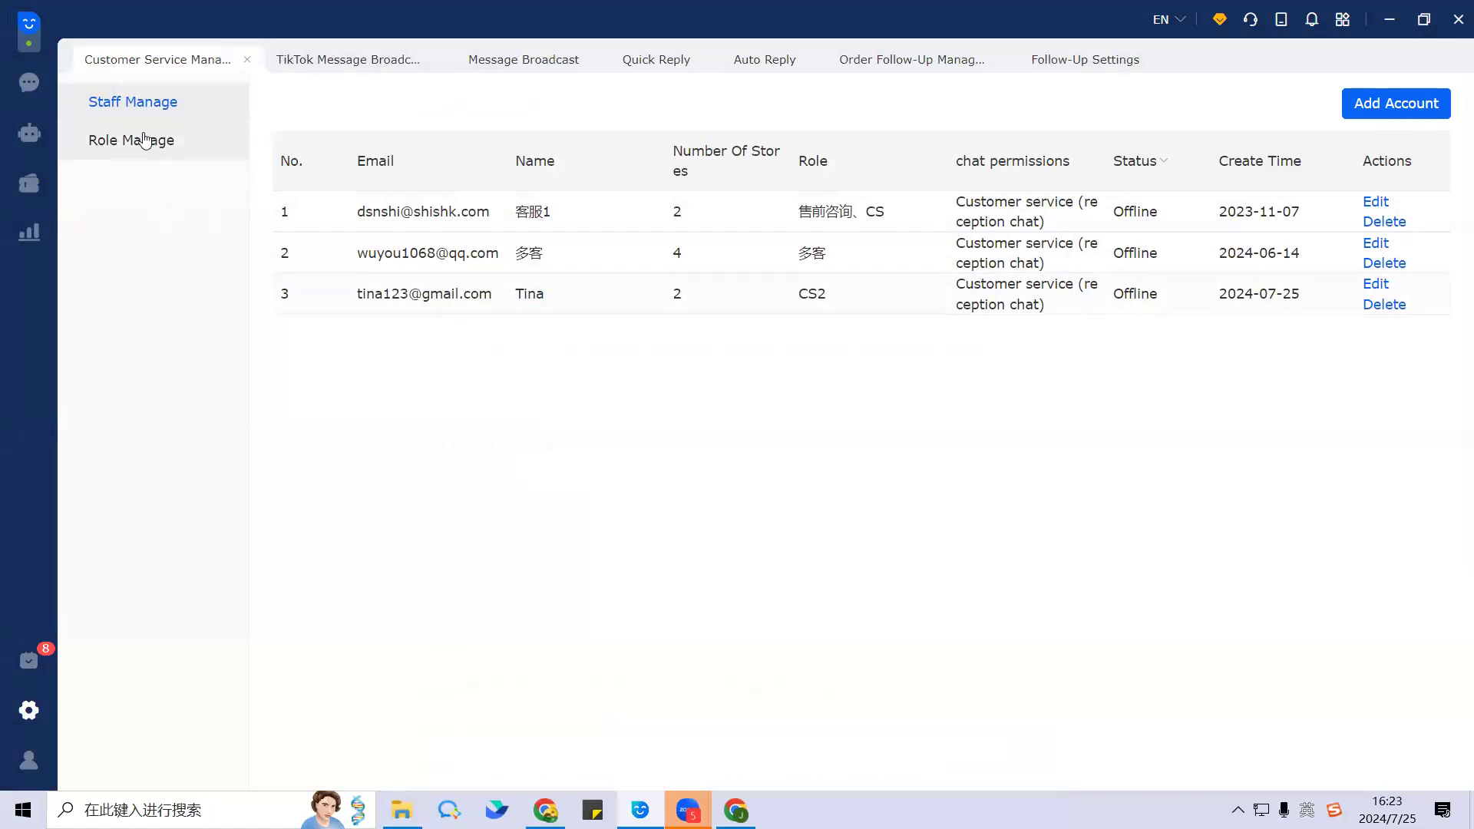
Step: Open the CS2 role under Role Manage and scroll through its Permissions tab
click(173, 147)
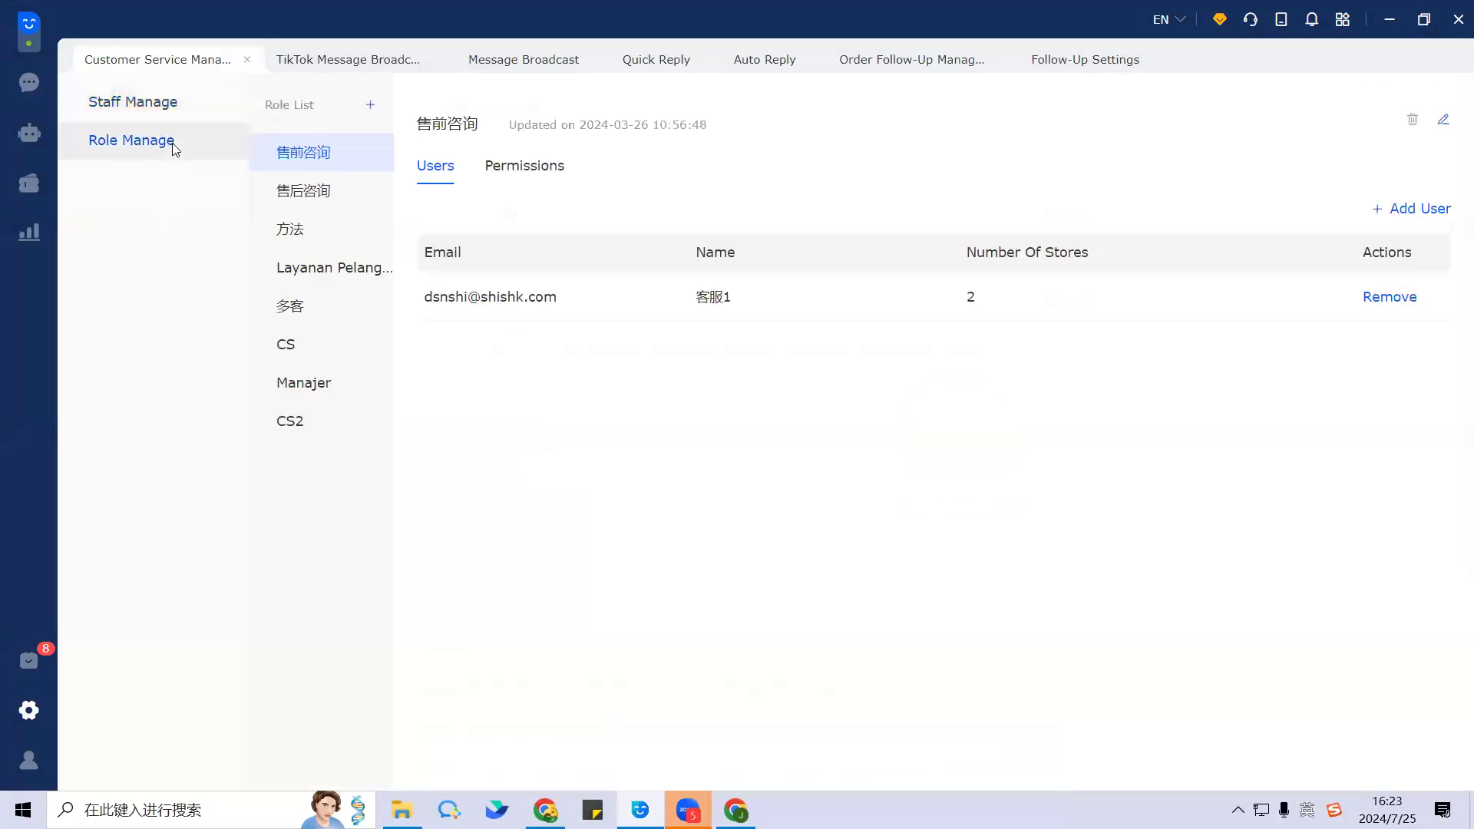
click(311, 436)
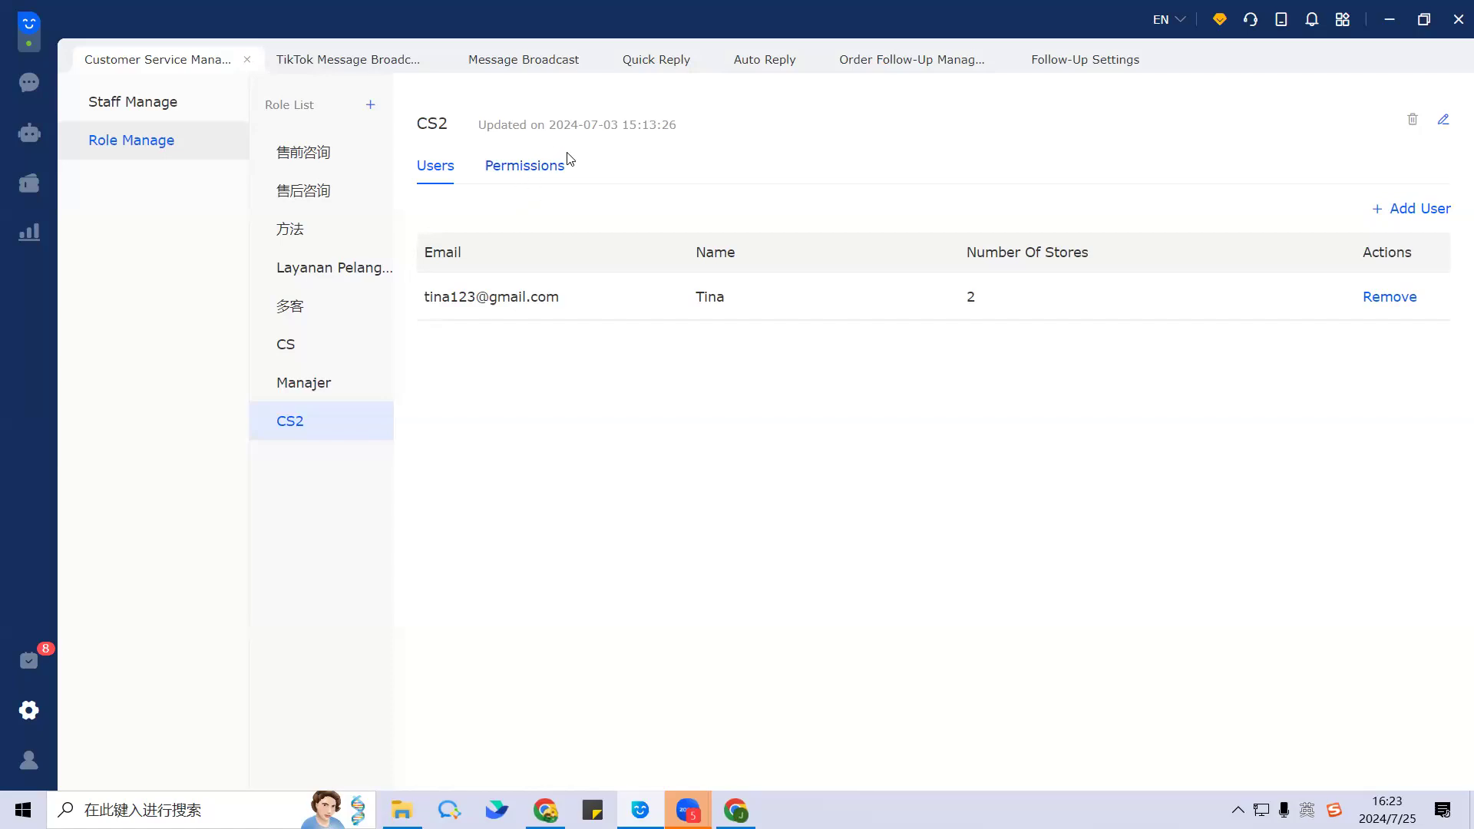
click(524, 169)
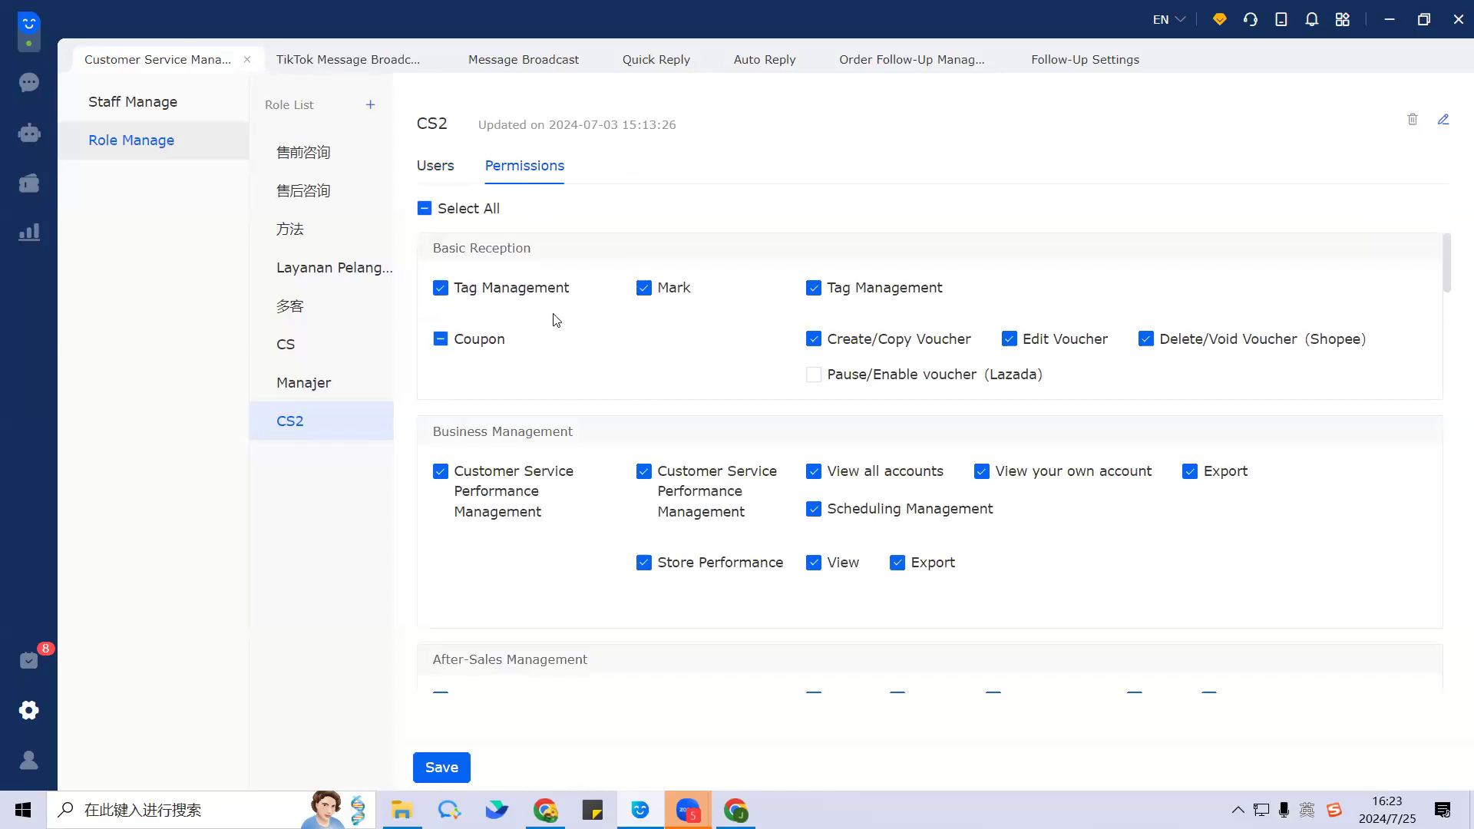
scroll(556, 320, down, 15)
scroll(556, 320, up, 15)
scroll(624, 445, down, 12)
scroll(618, 447, down, 15)
scroll(606, 451, up, 3)
scroll(551, 454, up, 20)
scroll(582, 345, down, 3)
scroll(582, 345, up, 1)
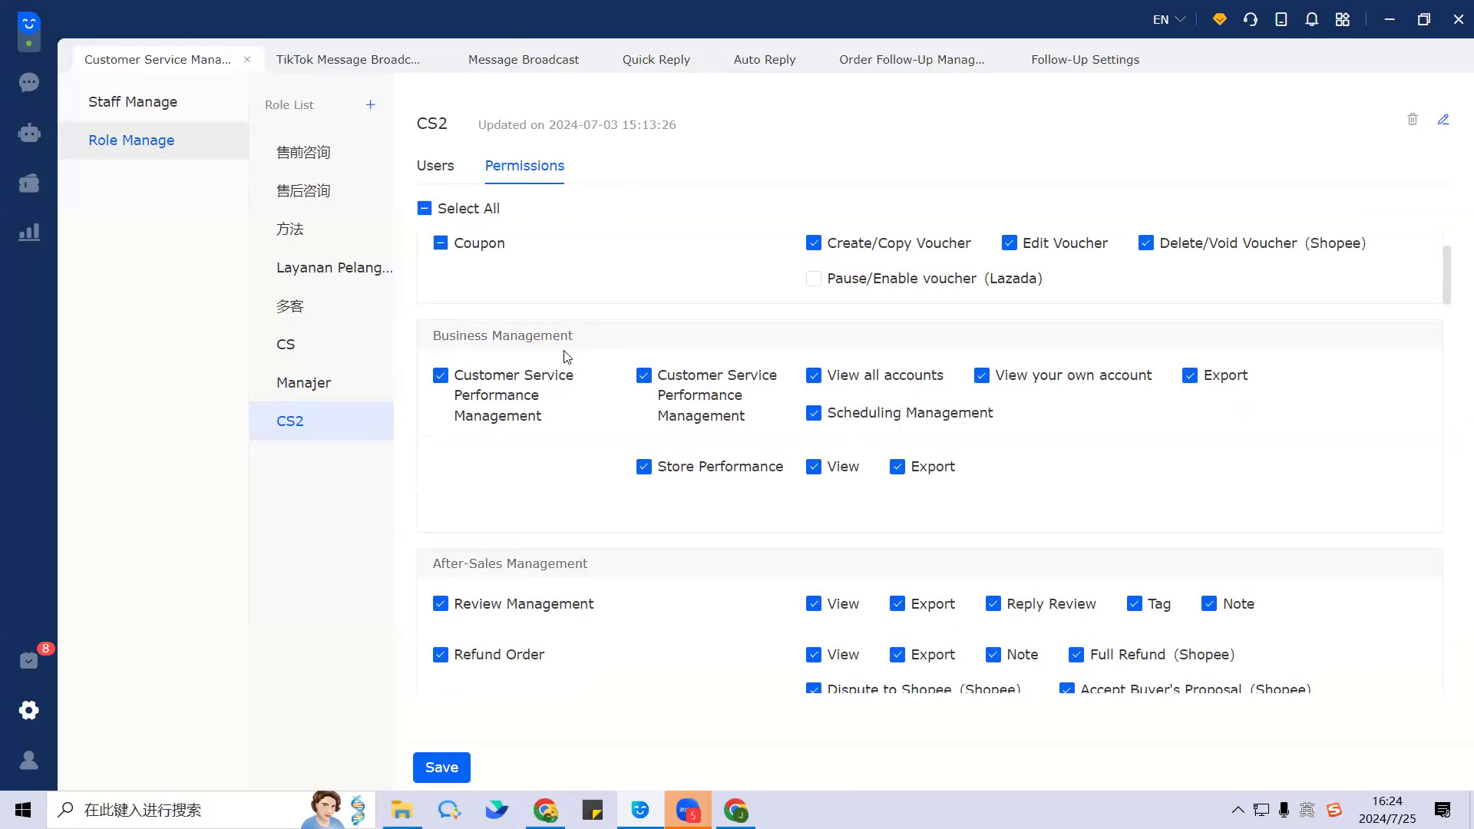
Step: Uncheck Customer Service Performance Management and its sub-permissions for the CS2 role
click(441, 376)
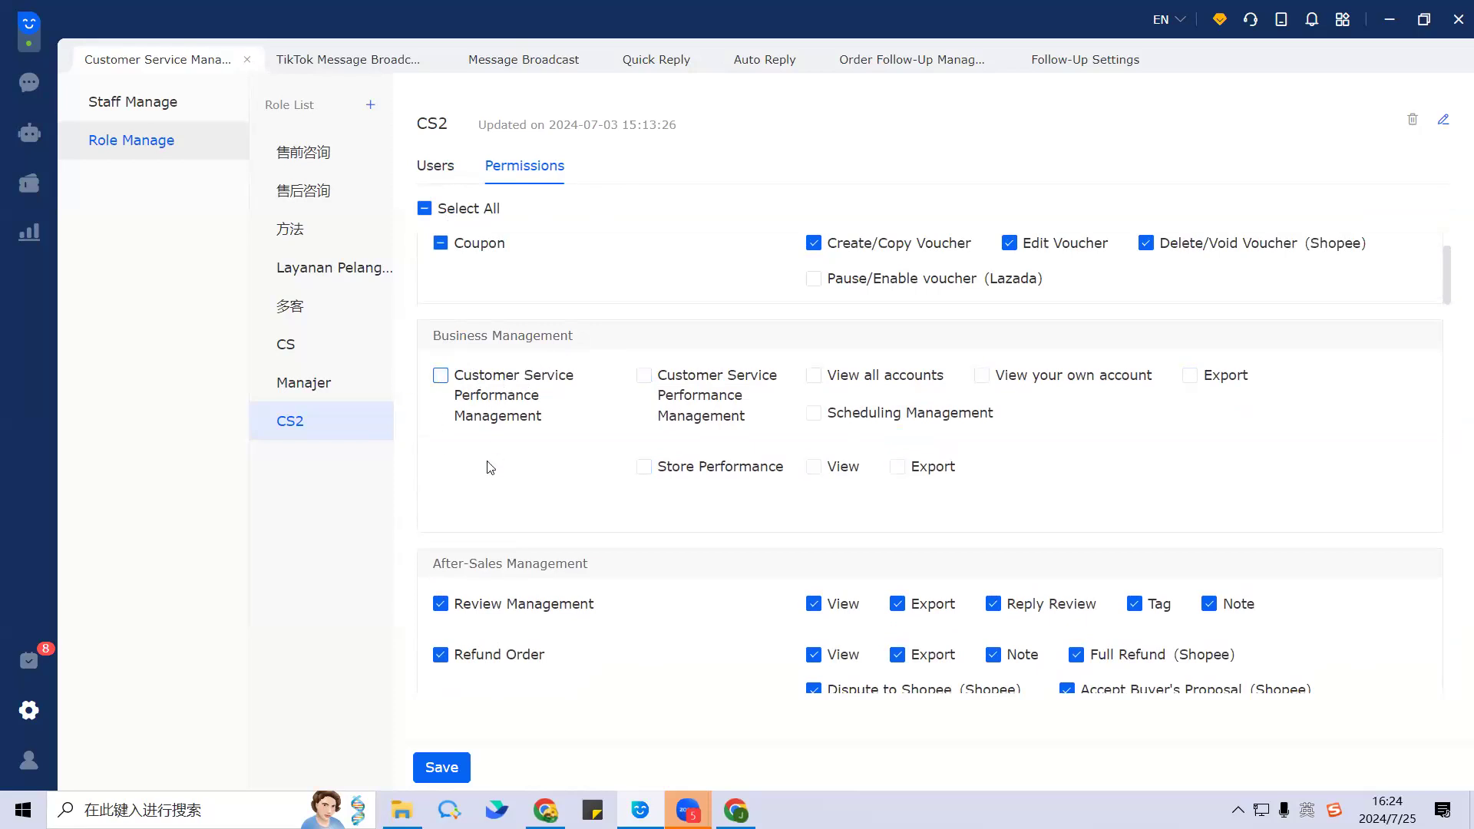
scroll(533, 452, down, 3)
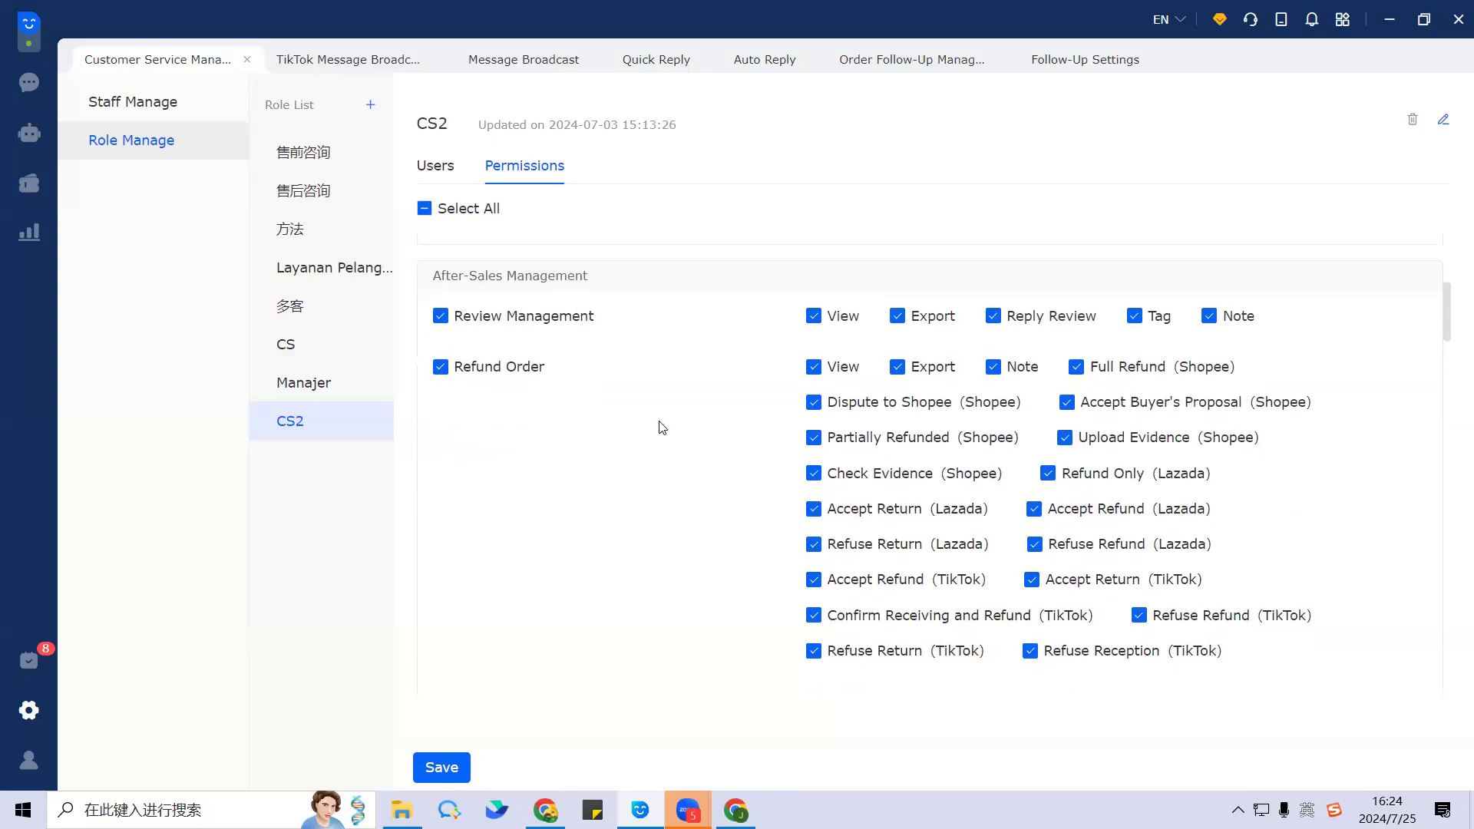
scroll(556, 439, down, 4)
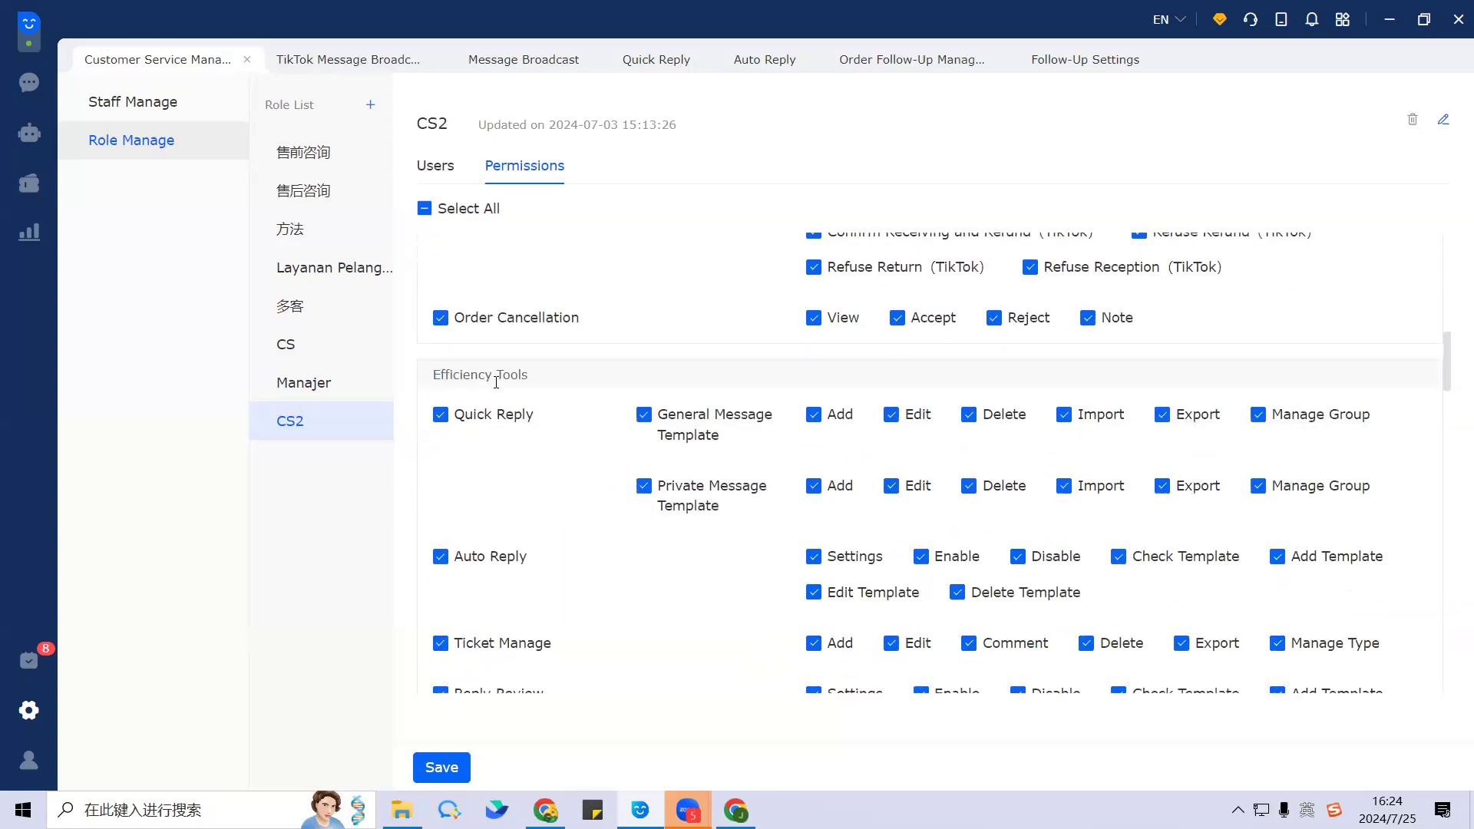
scroll(575, 397, down, 1)
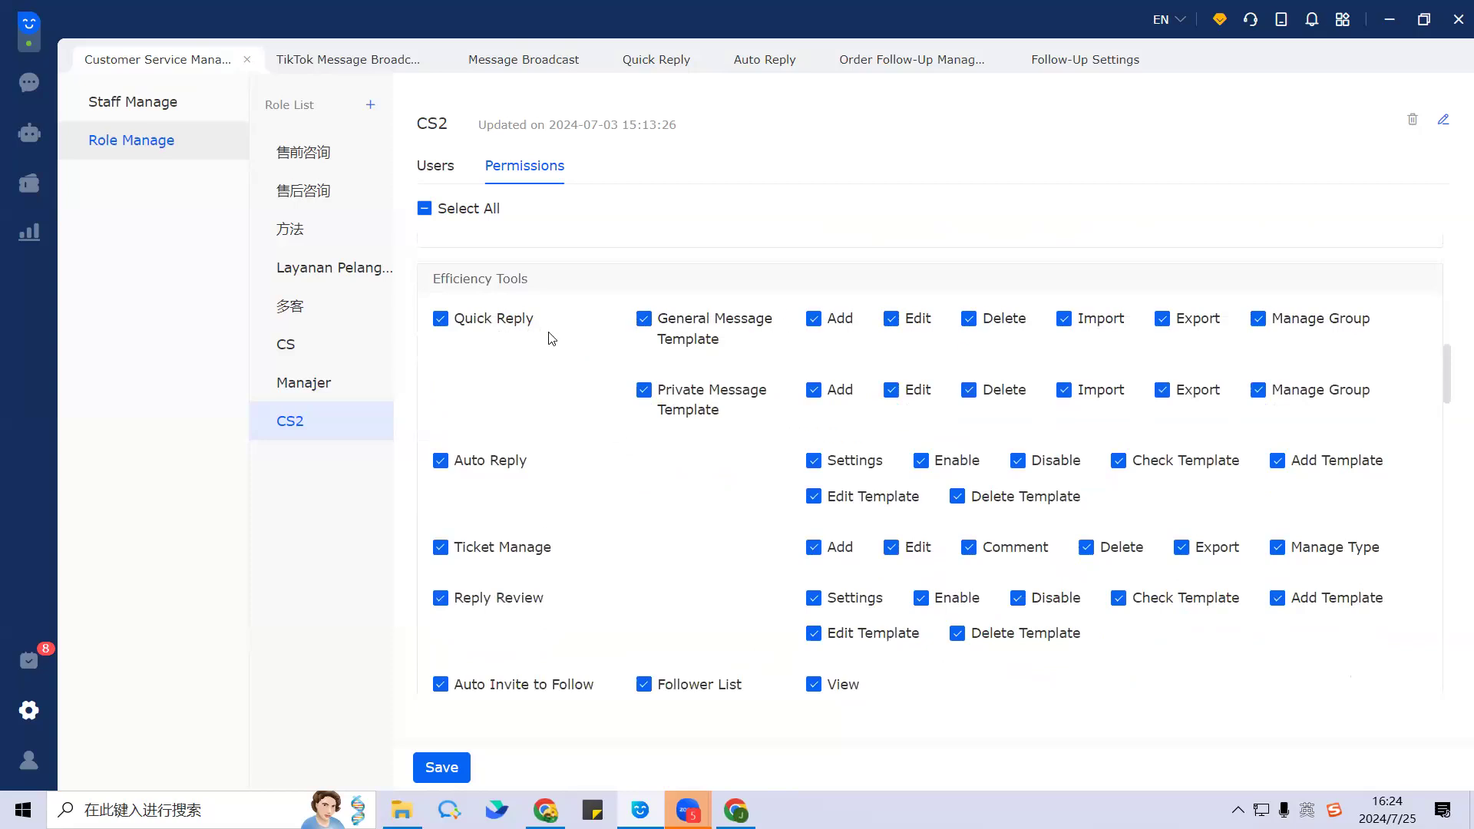
scroll(552, 338, down, 4)
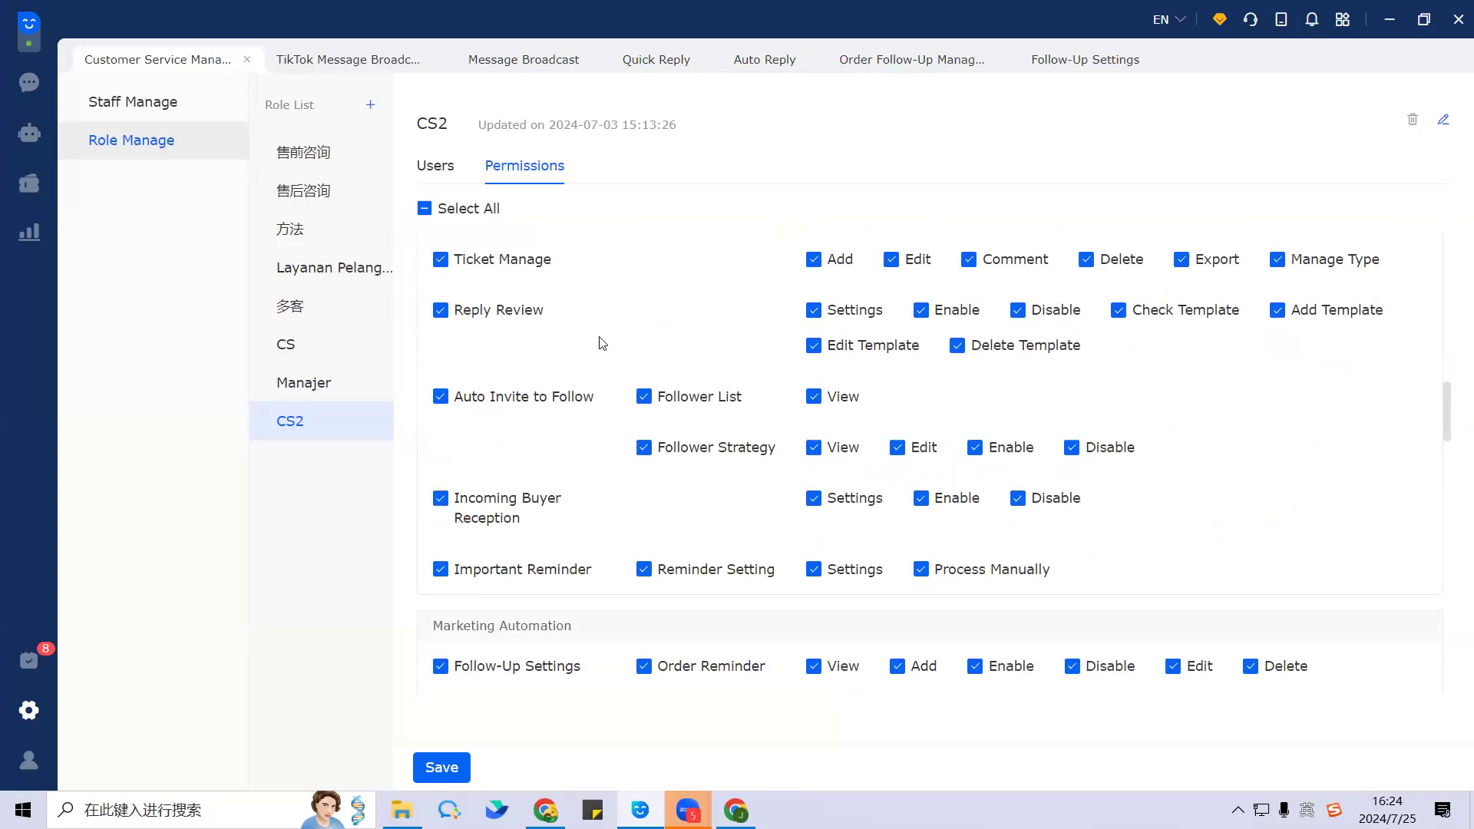
scroll(556, 489, up, 3)
scroll(551, 482, up, 2)
scroll(548, 476, down, 7)
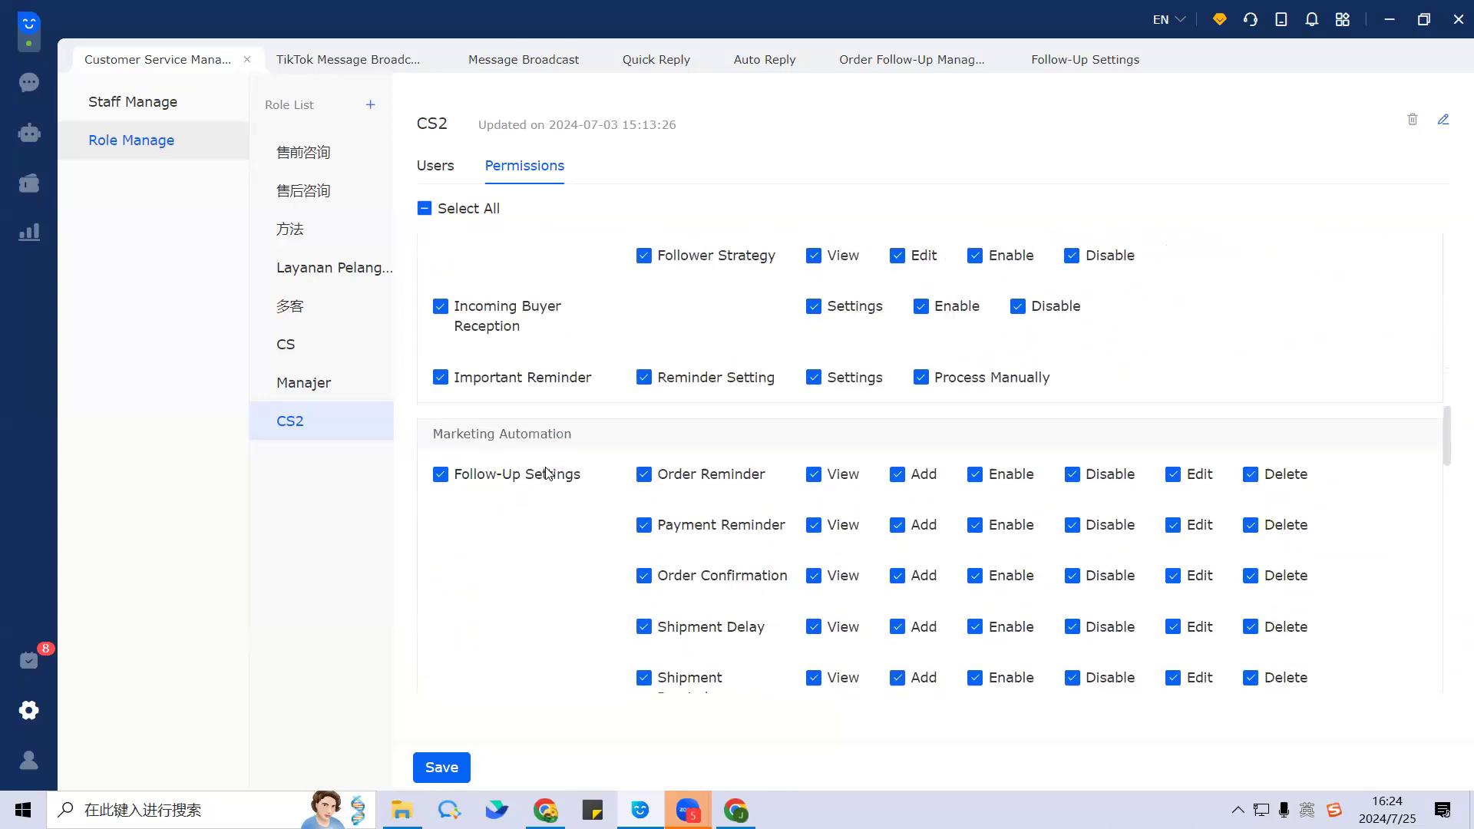
Step: Review the remaining CS2 permissions and save the role
scroll(525, 514, down, 2)
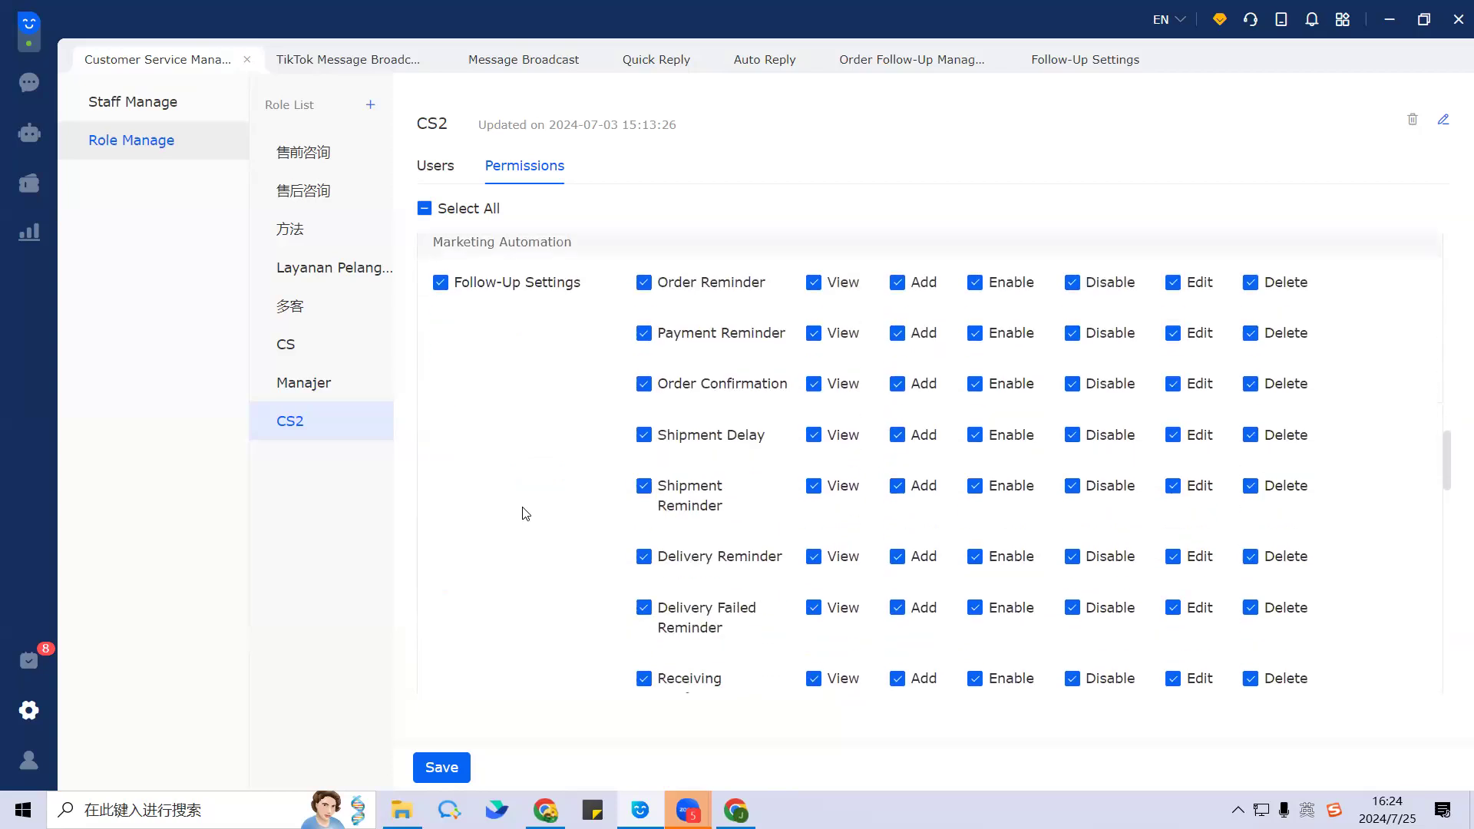
scroll(525, 513, down, 10)
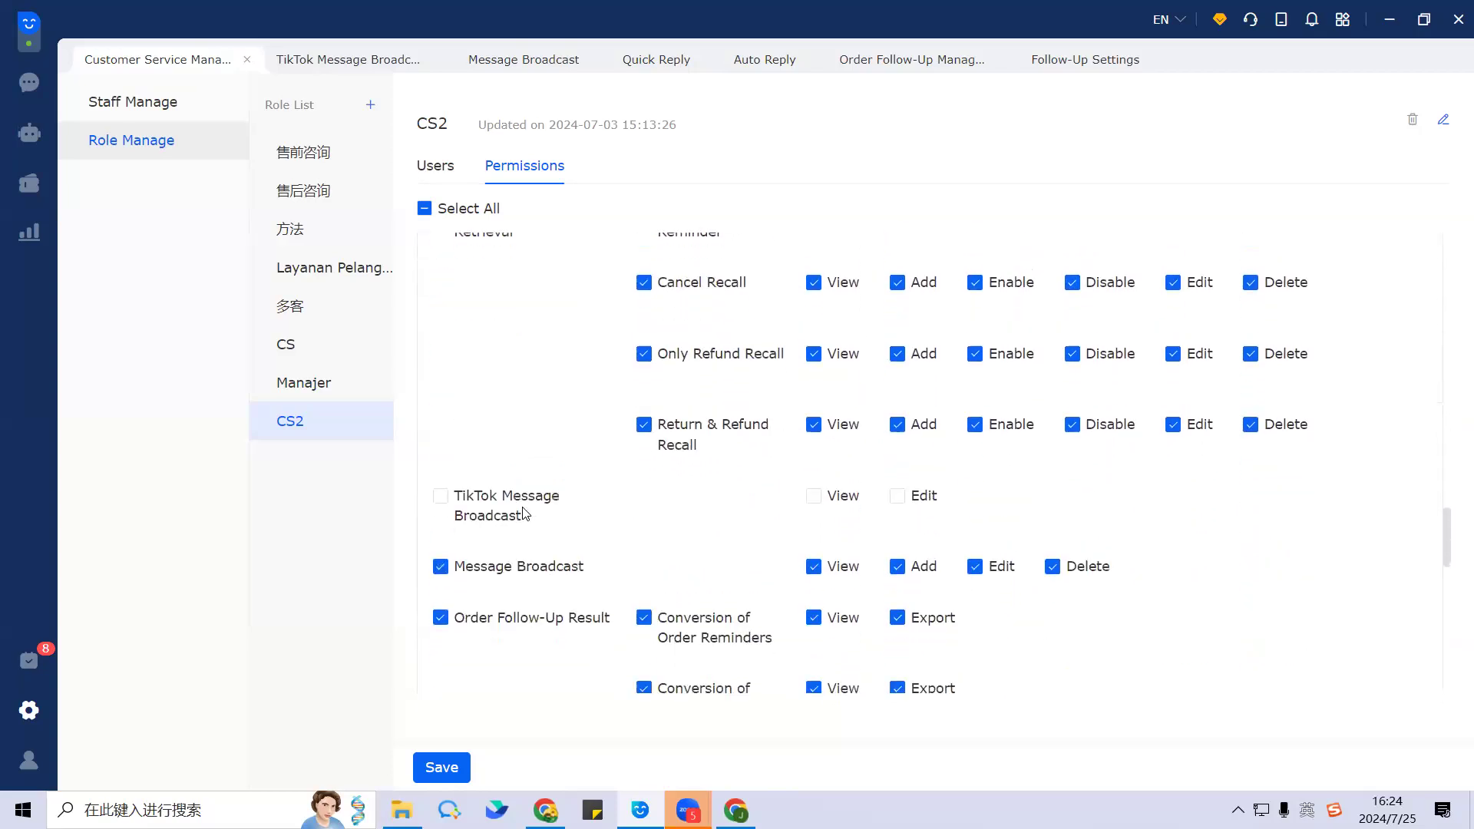
scroll(525, 514, down, 2)
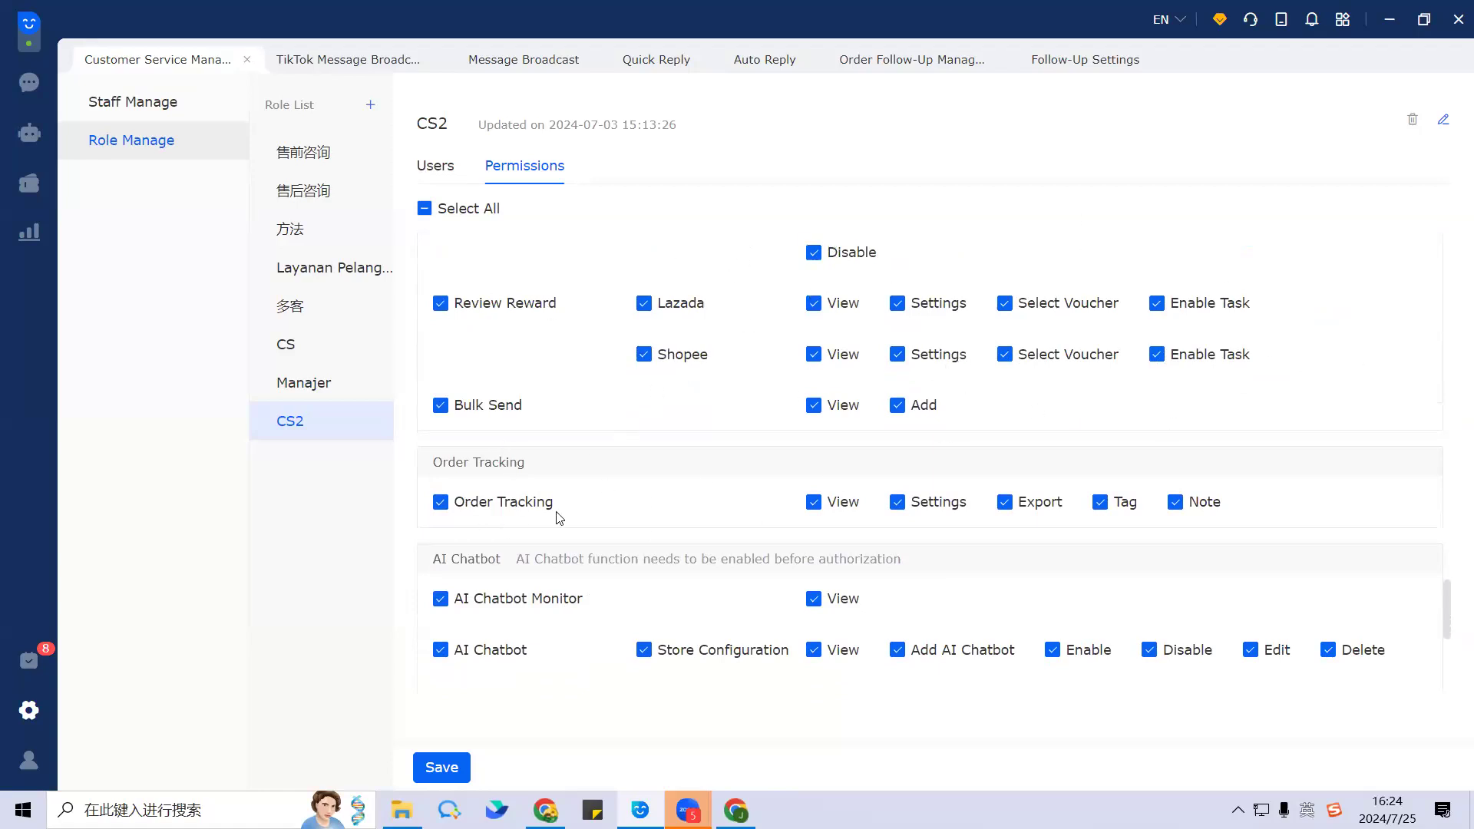
scroll(653, 490, down, 1)
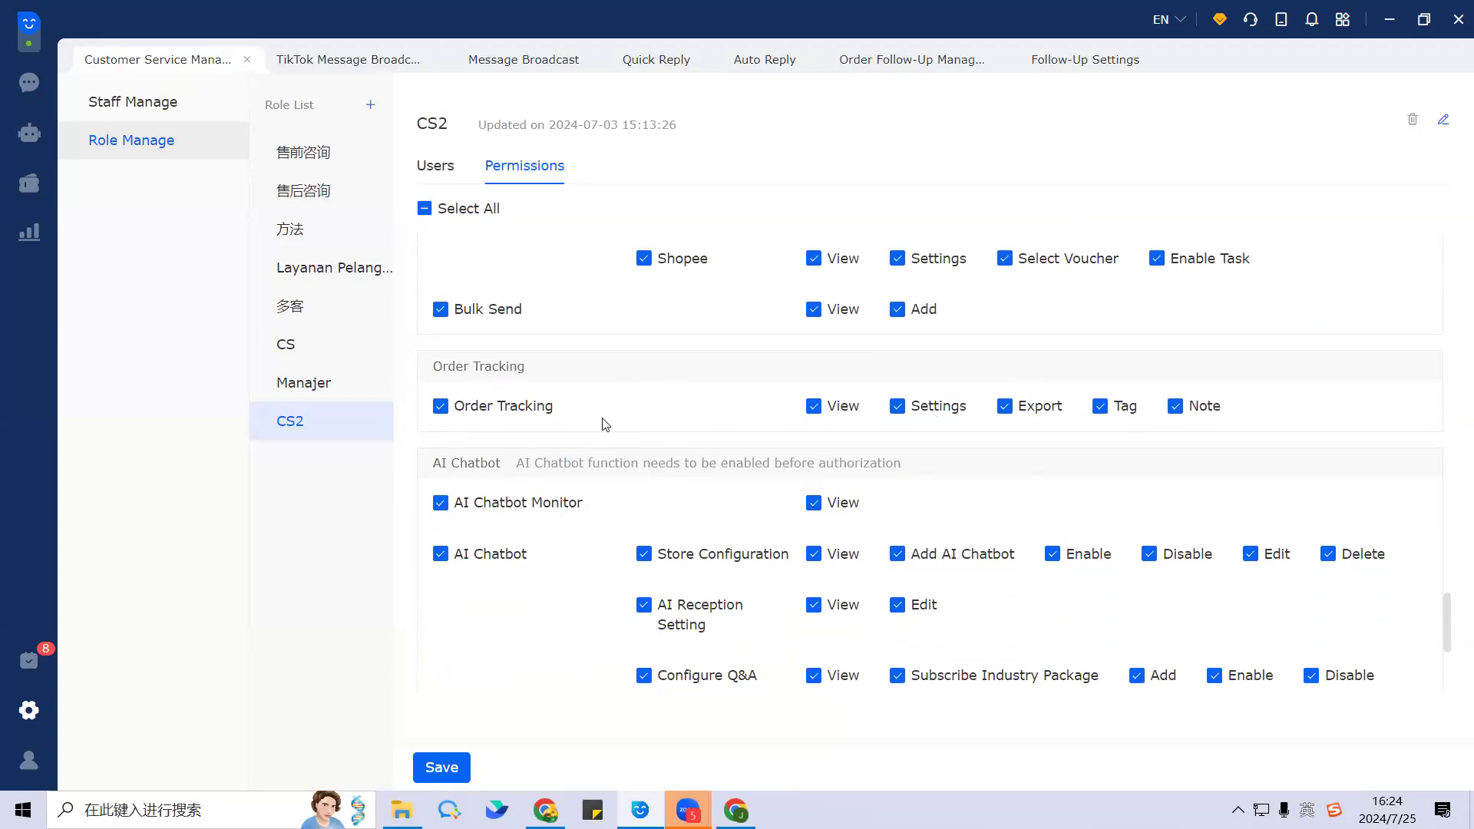
scroll(722, 538, down, 2)
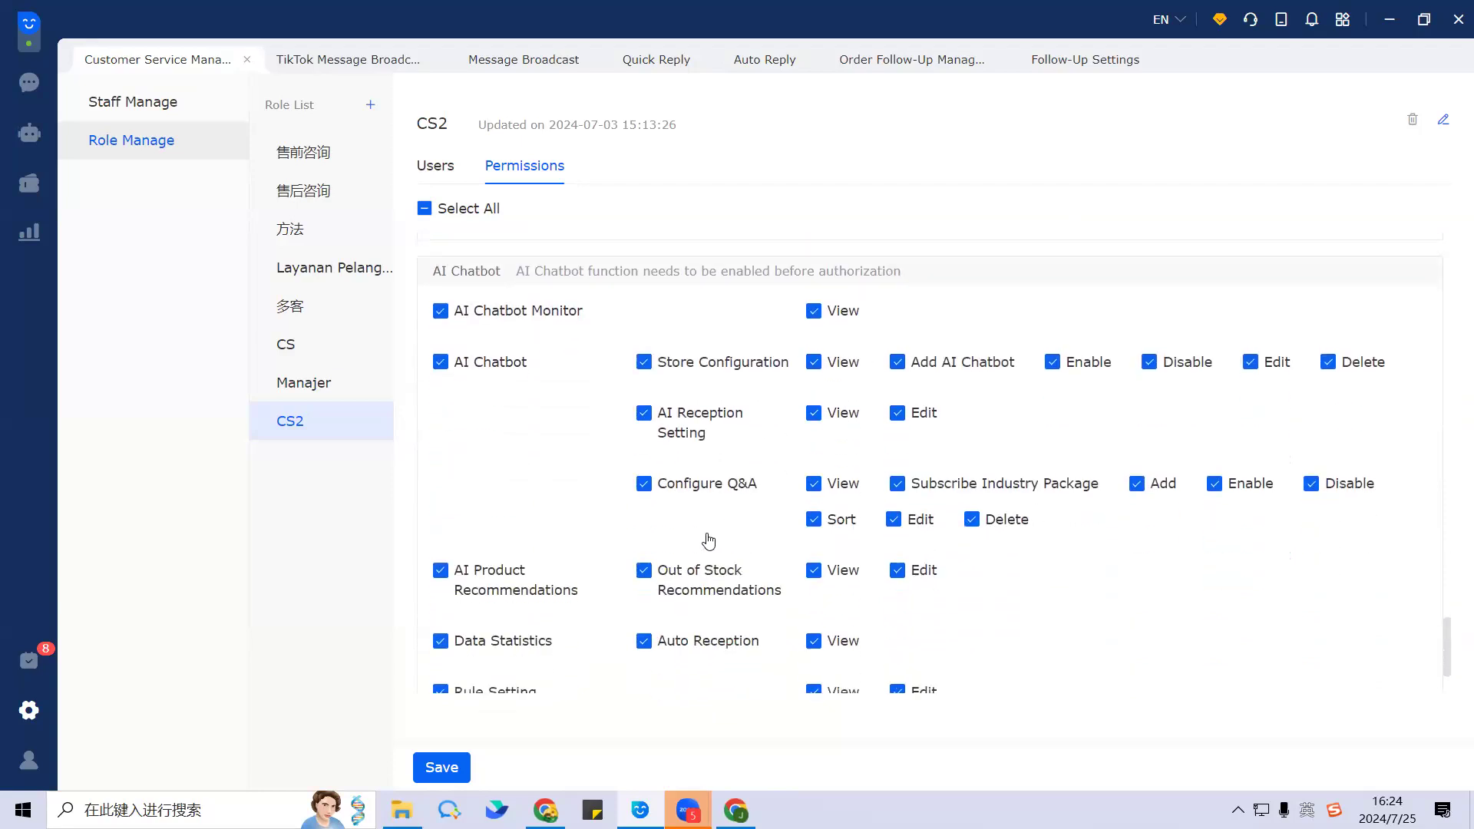
scroll(634, 634, down, 2)
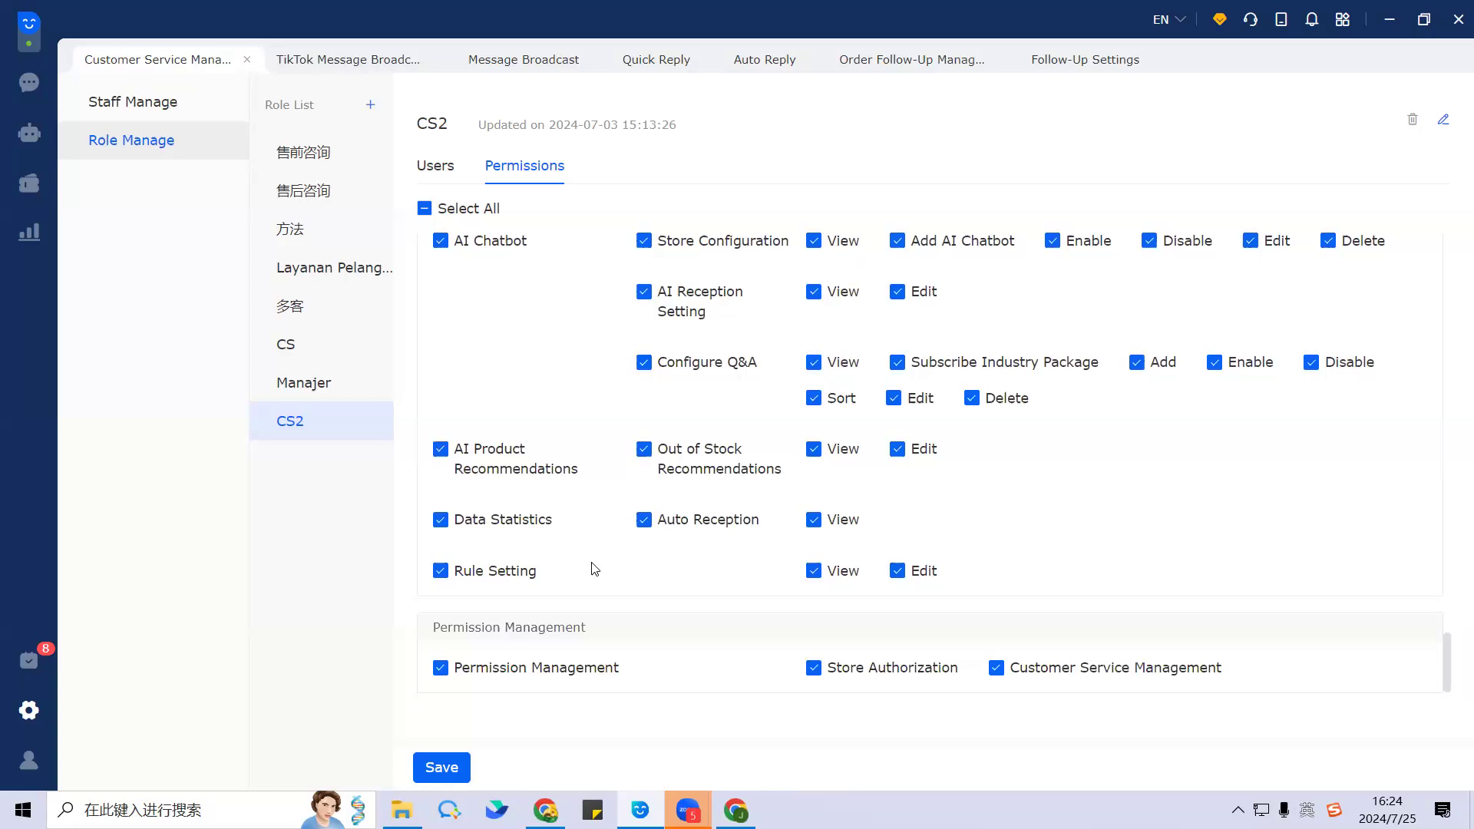
scroll(599, 561, up, 20)
scroll(607, 551, up, 8)
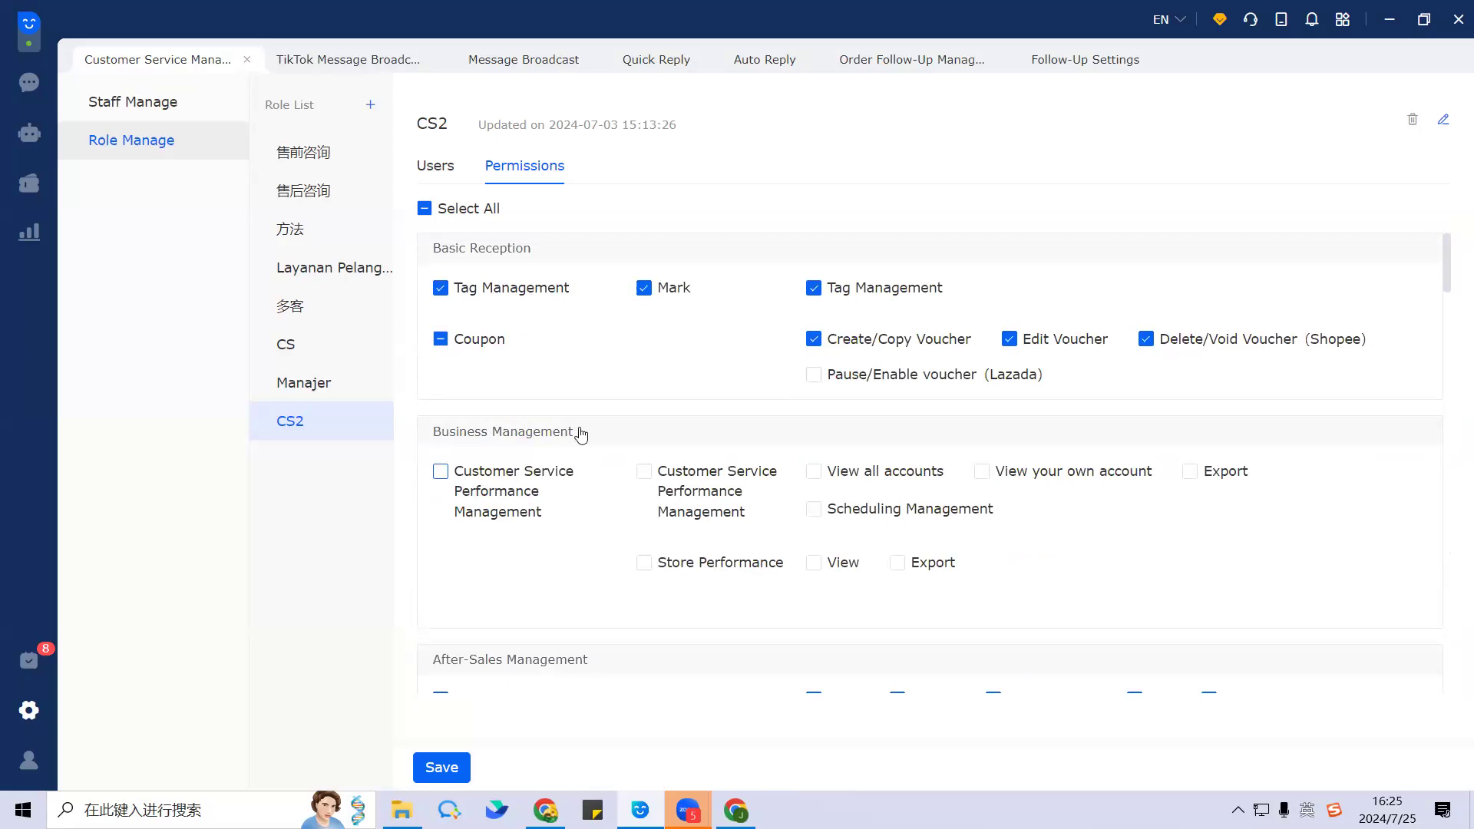
click(442, 769)
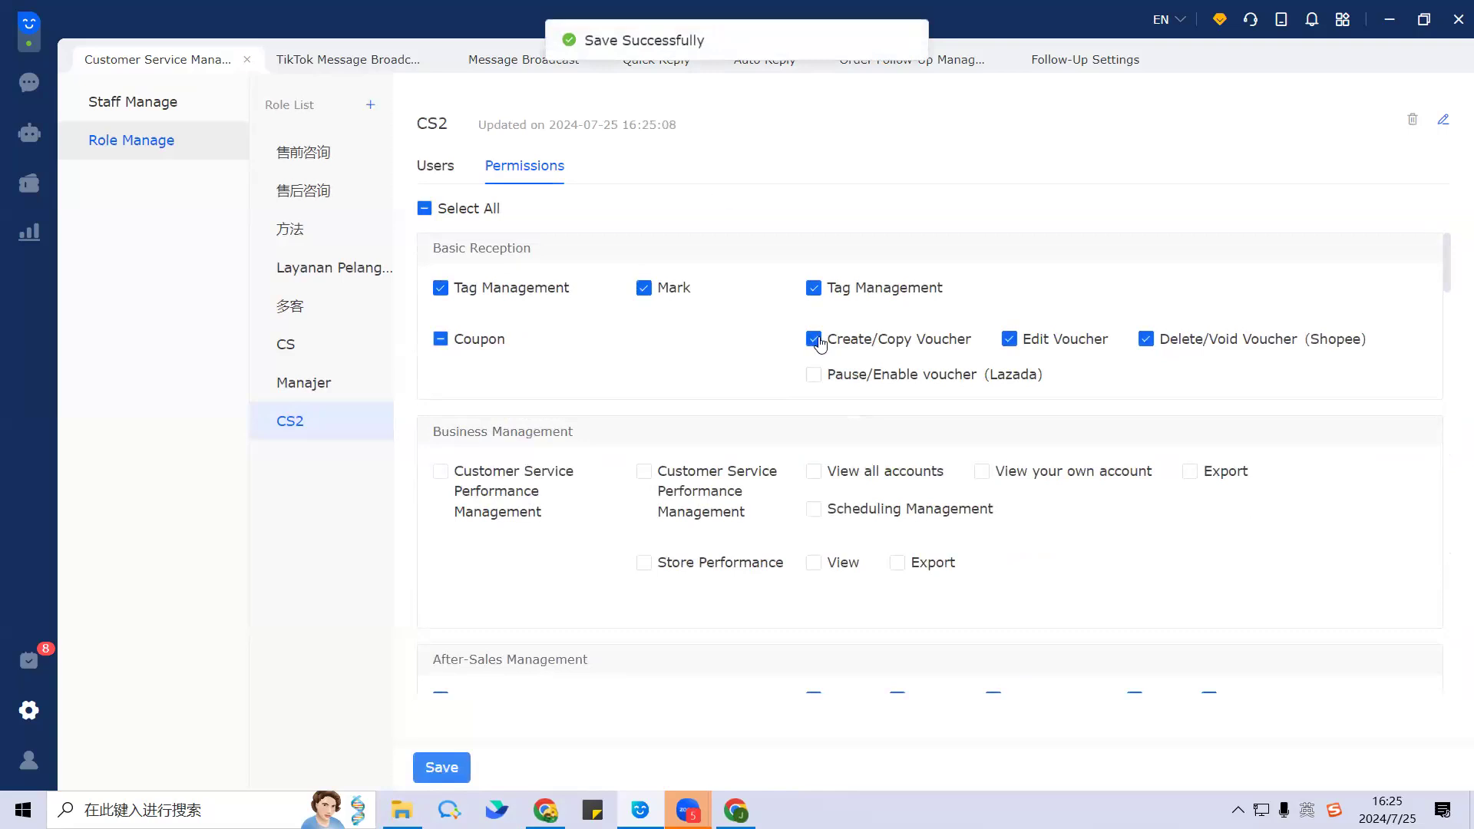
Step: Add the second staff account to the CS2 role from its Users tab
click(435, 166)
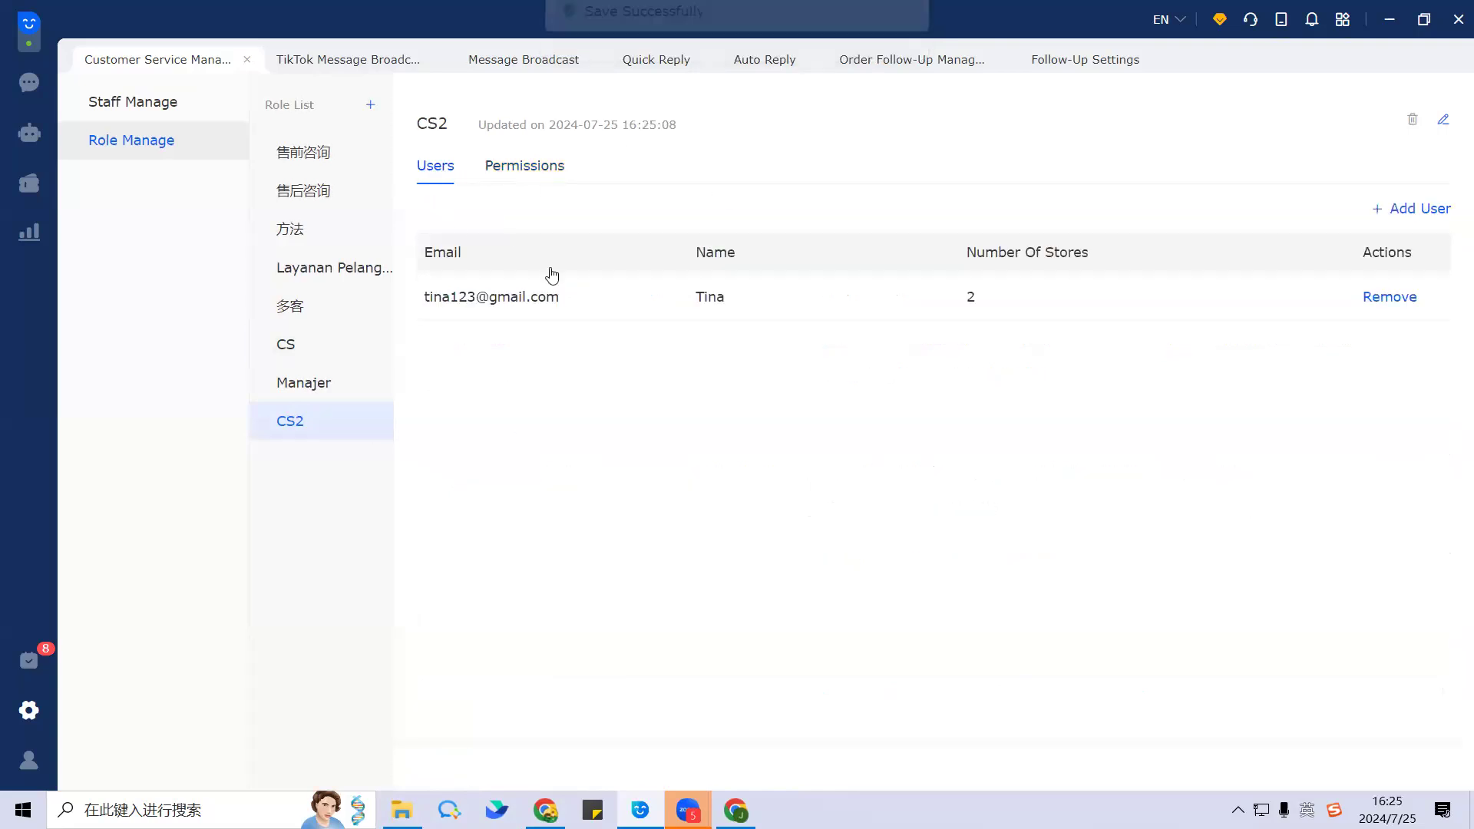
click(549, 168)
scroll(658, 527, down, 20)
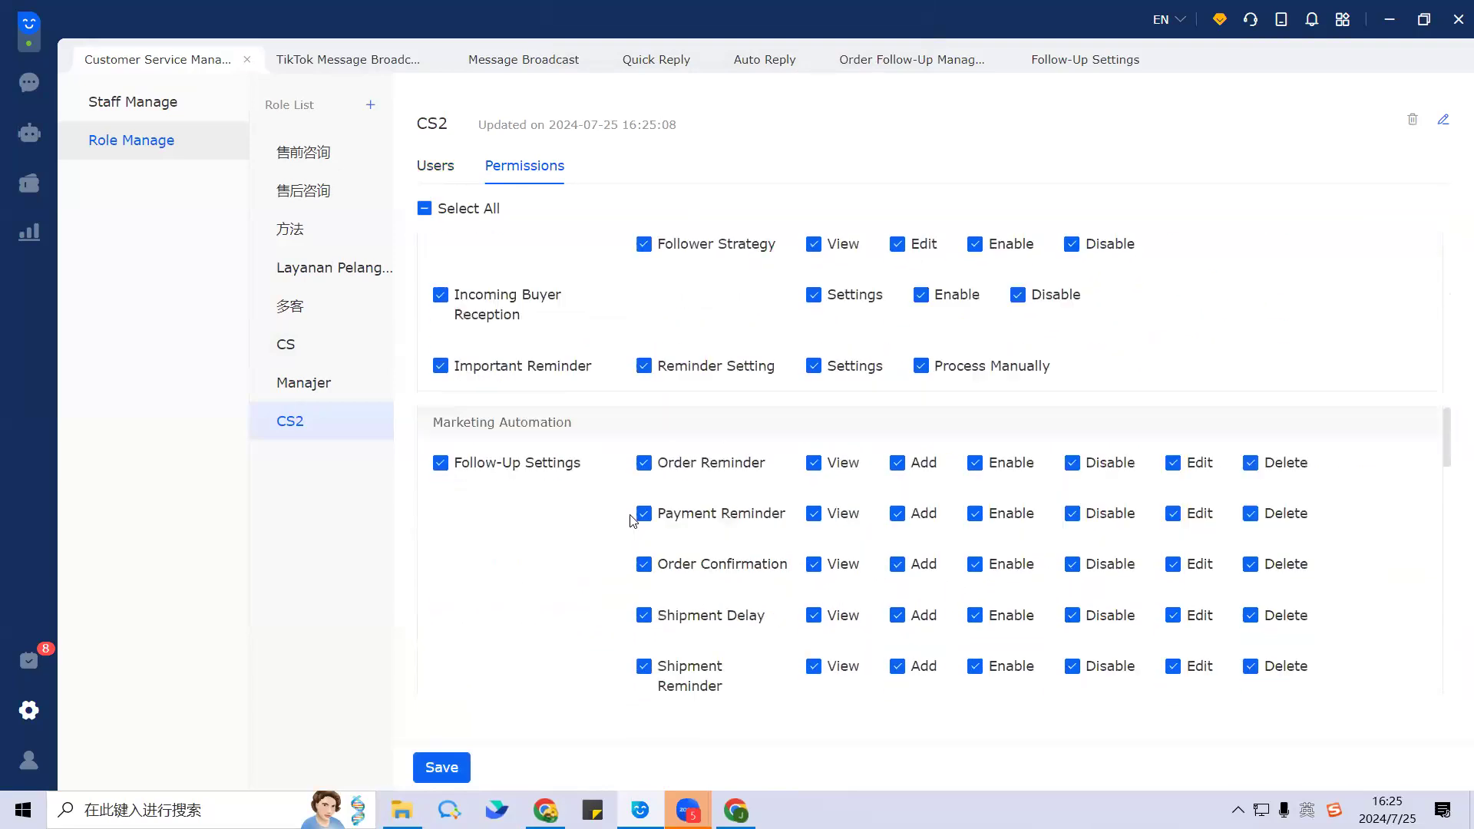
click(432, 164)
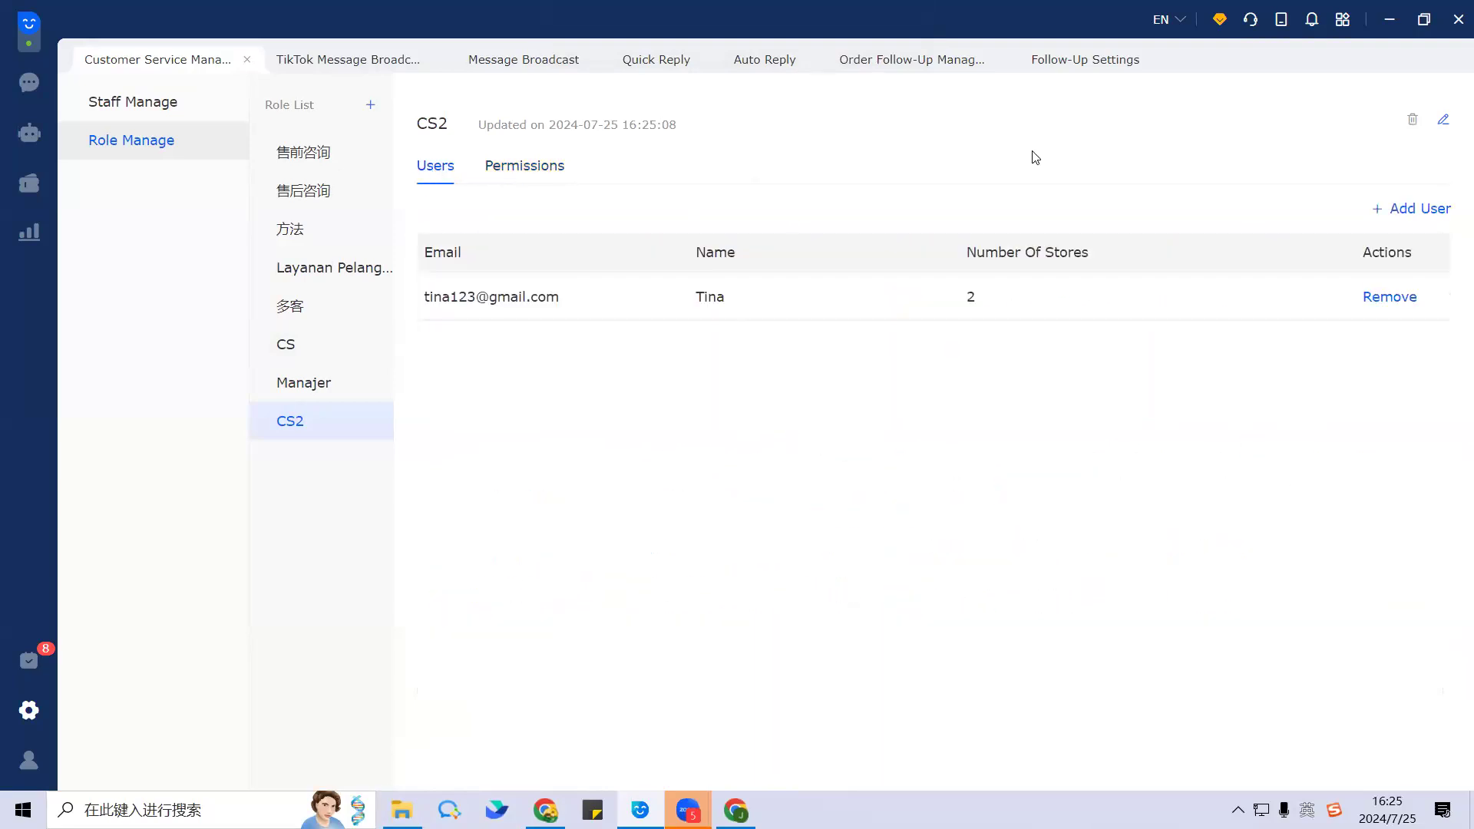
click(1413, 212)
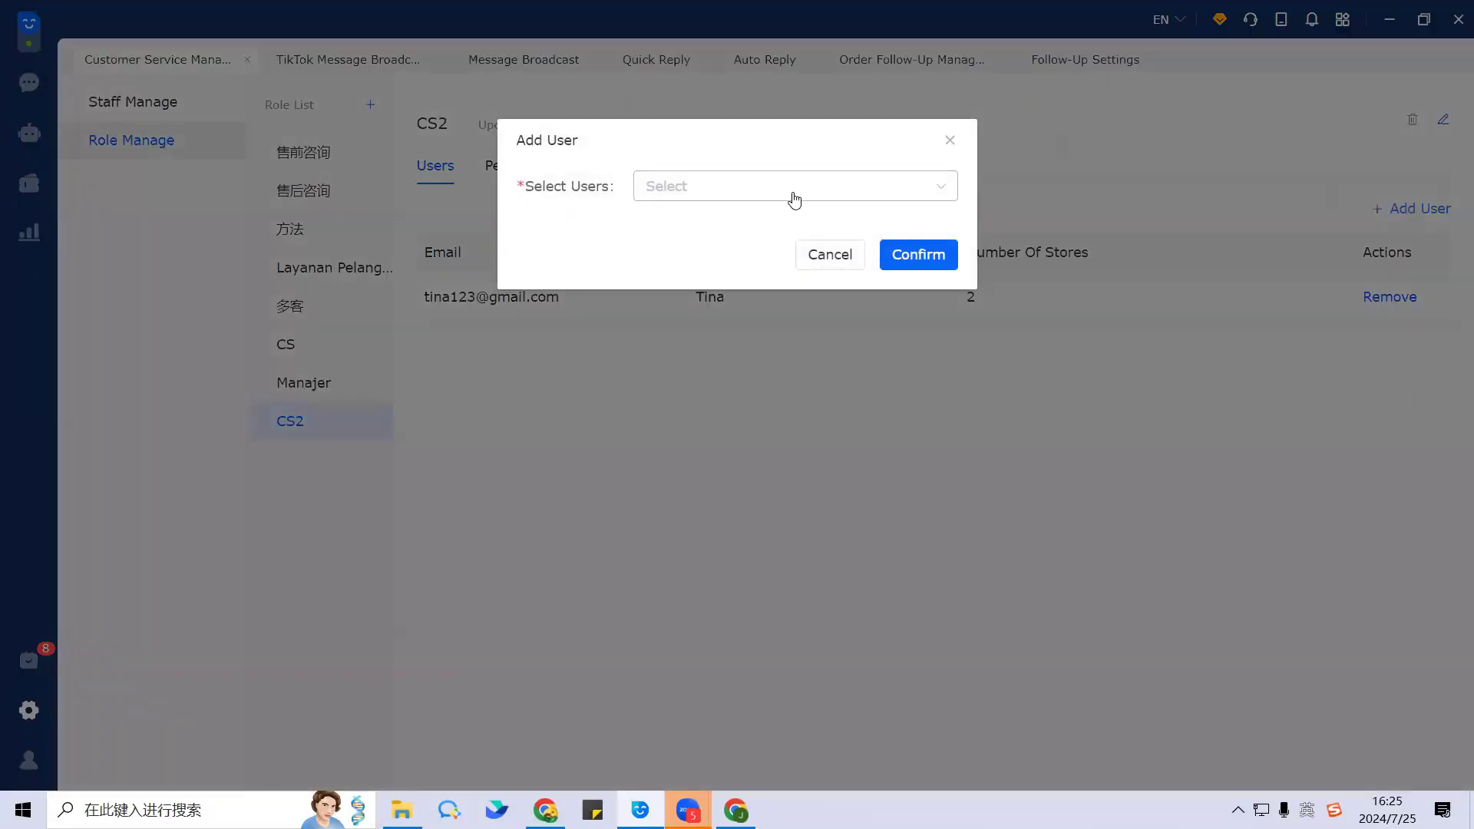
click(716, 188)
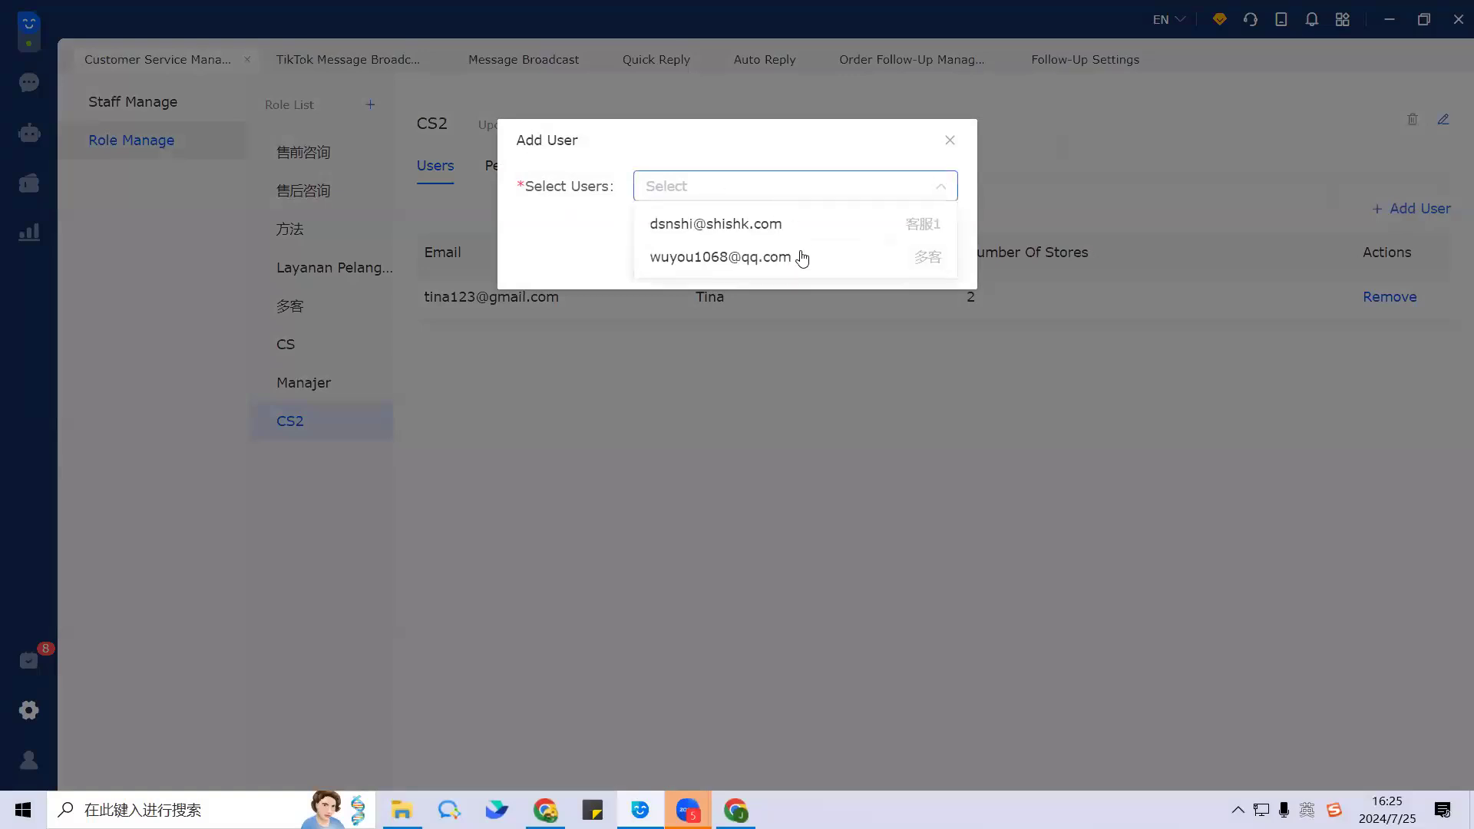
click(787, 261)
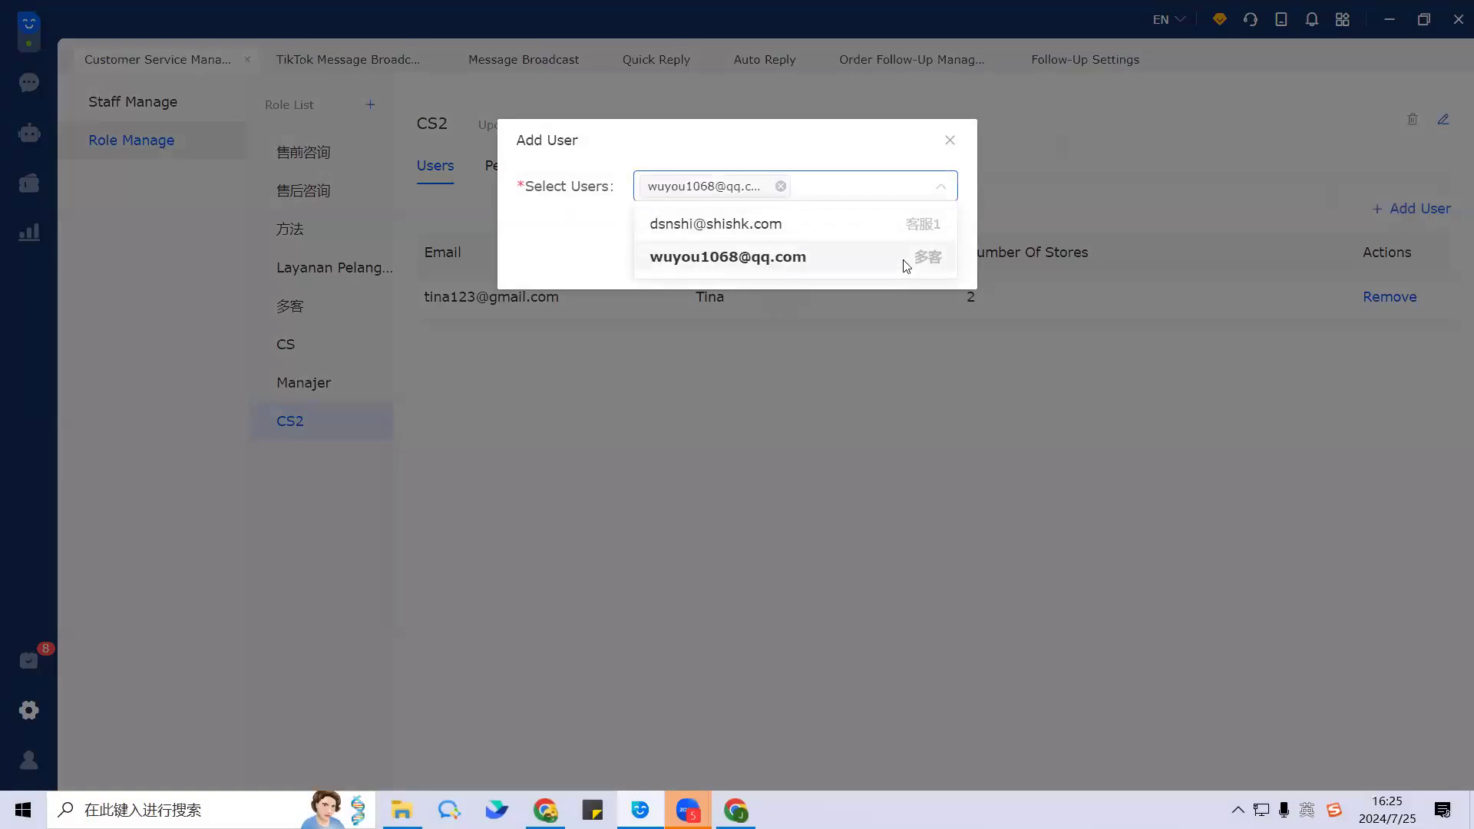
click(973, 248)
click(914, 258)
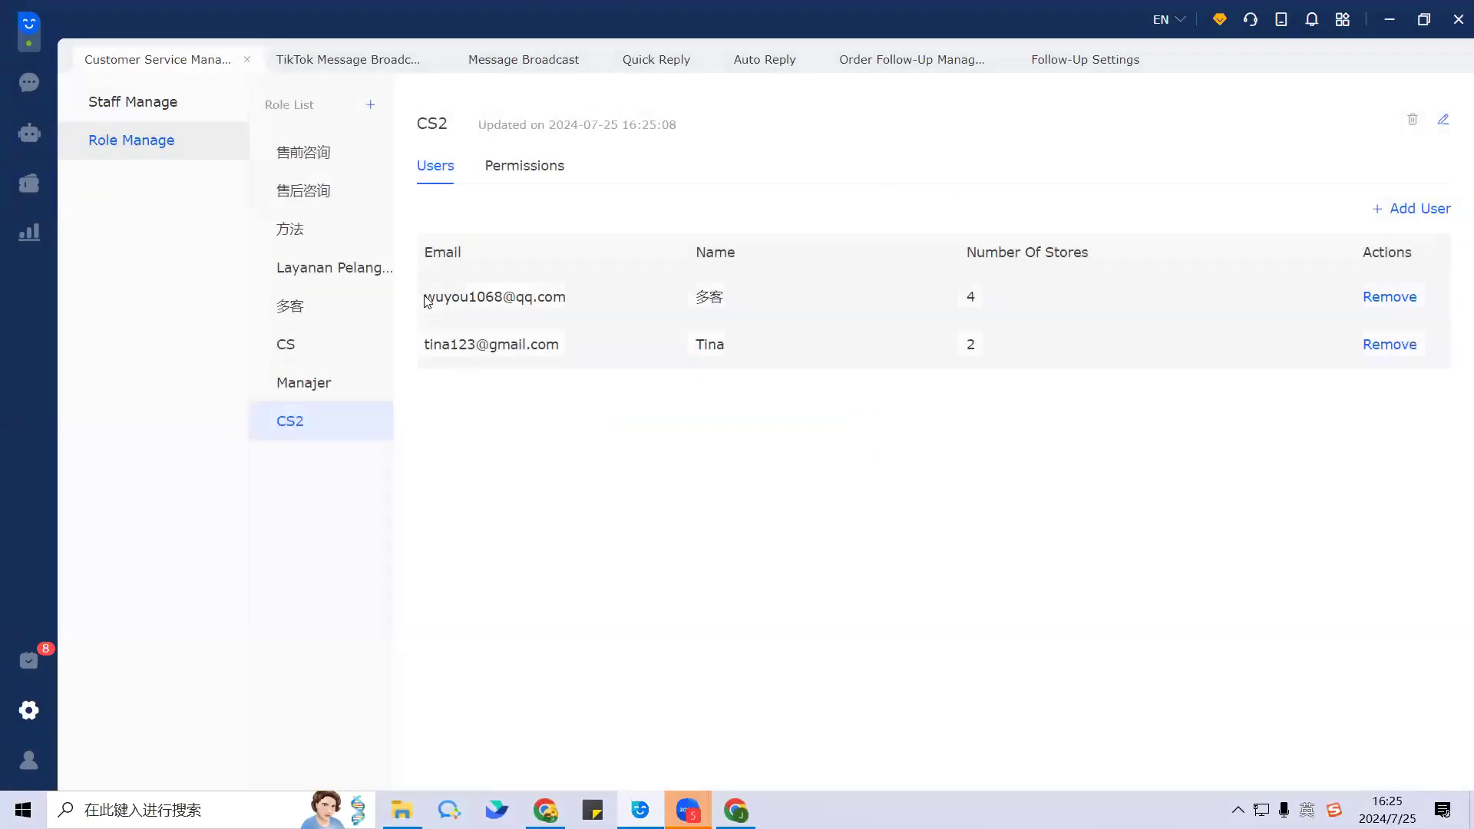
Step: Check both members' e-mail addresses and glance back at the CS2 permission list
drag(427, 296, 601, 298)
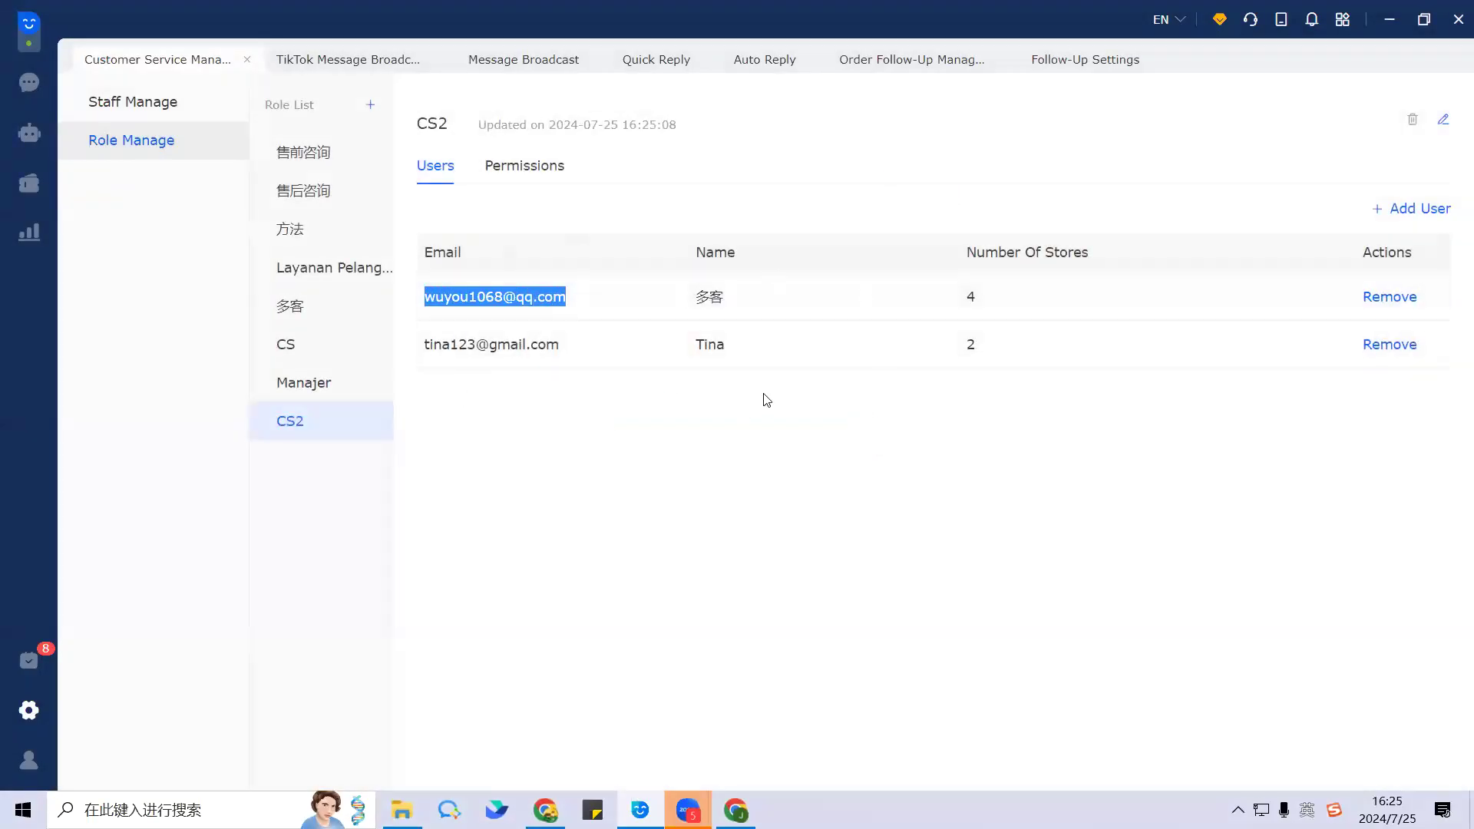
click(759, 461)
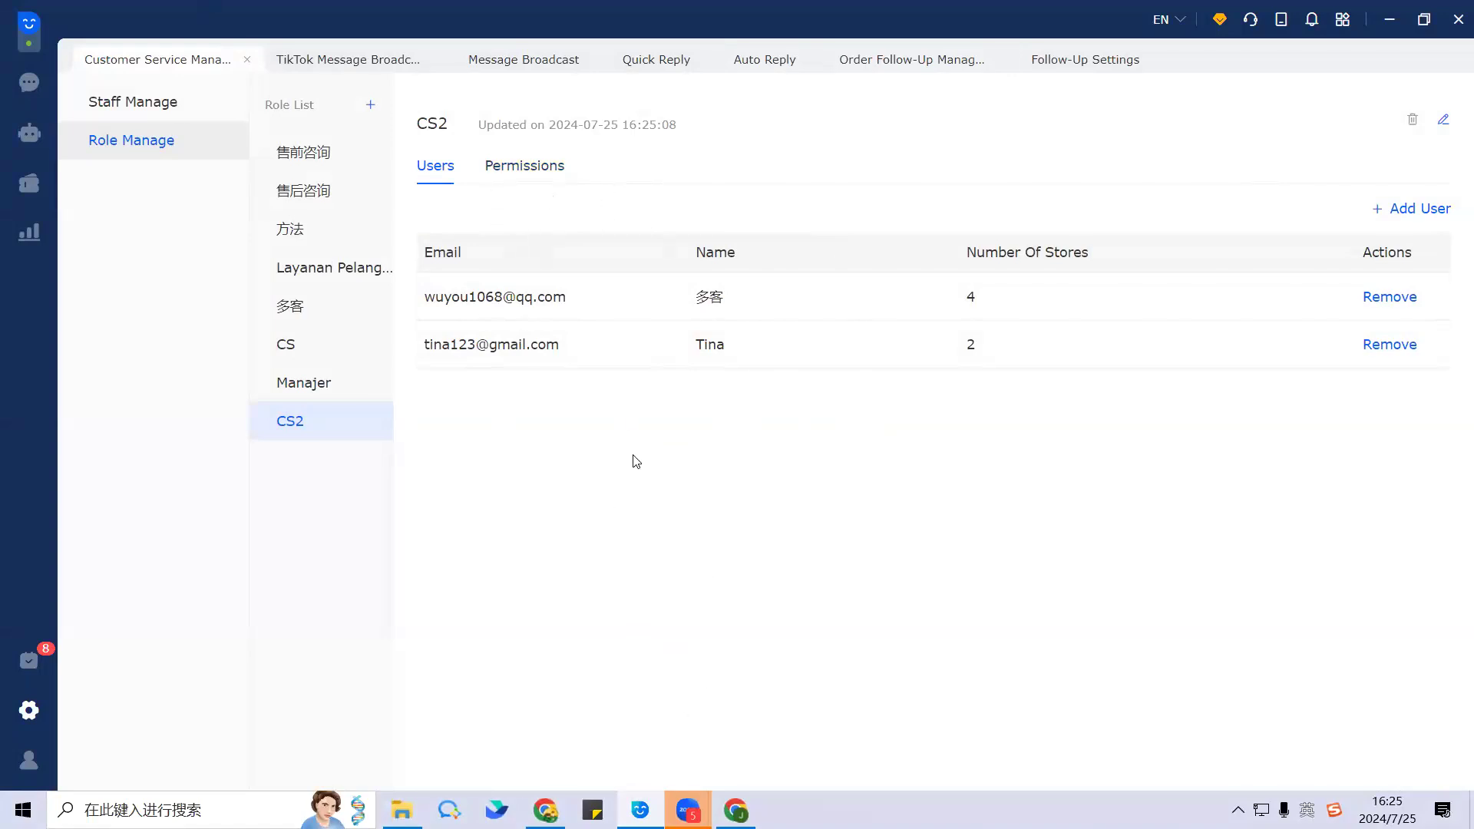
drag(425, 349, 557, 353)
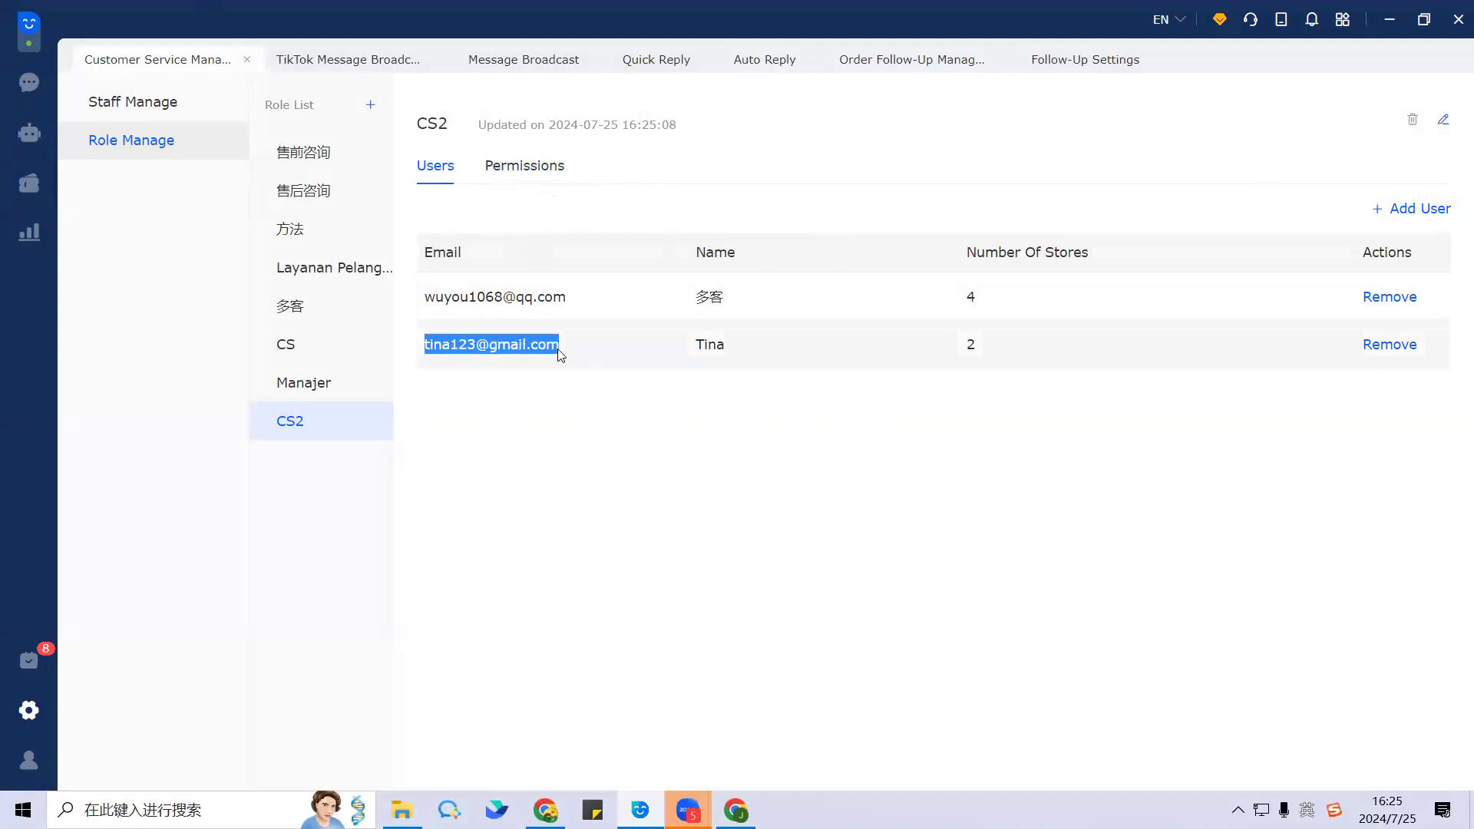
click(631, 402)
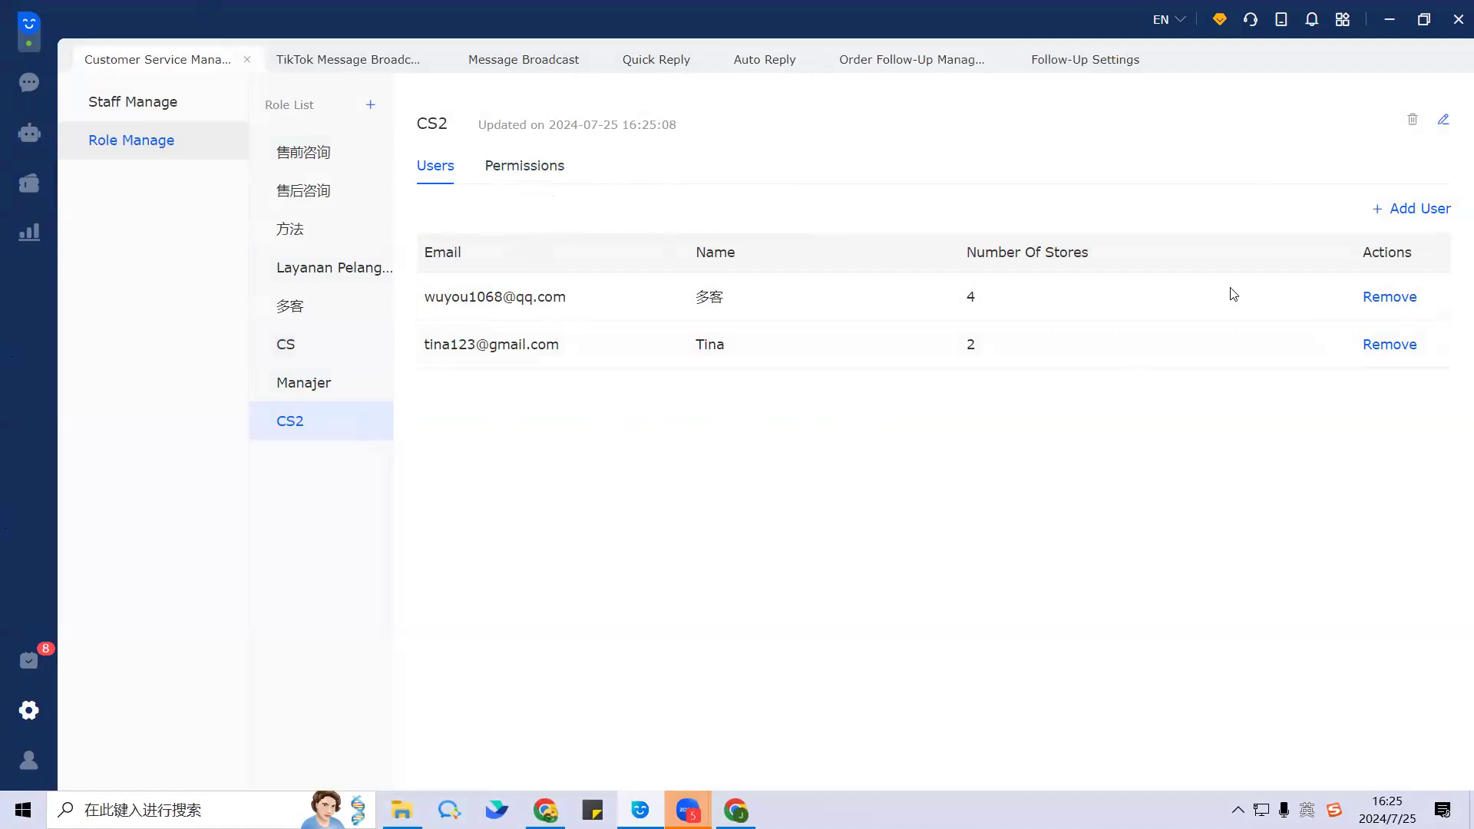
click(537, 170)
scroll(558, 478, up, 5)
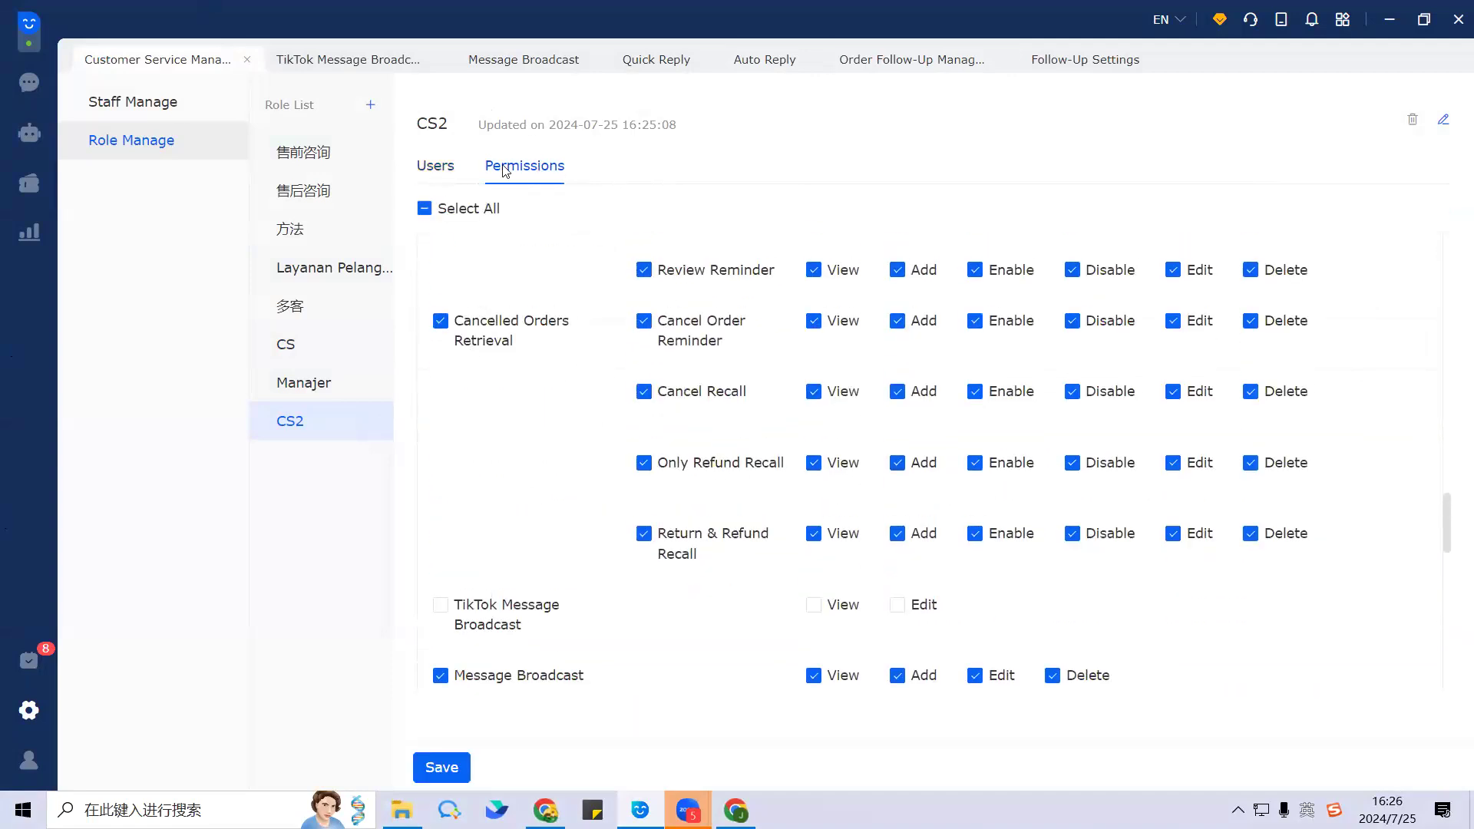
click(437, 164)
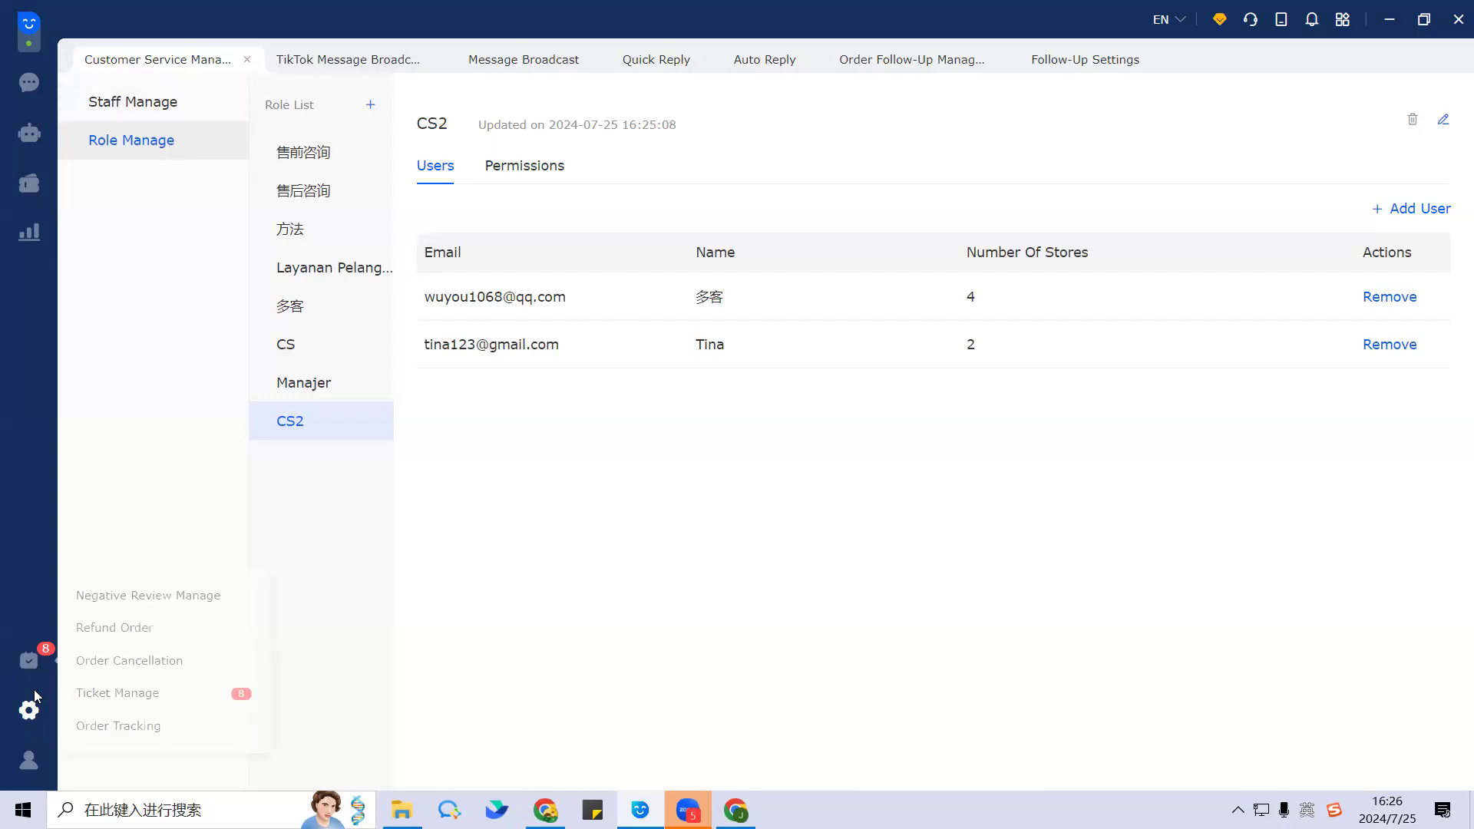
Step: Return to the chat inbox and peek at the Settings/Service and Marketing tools flyouts
click(29, 82)
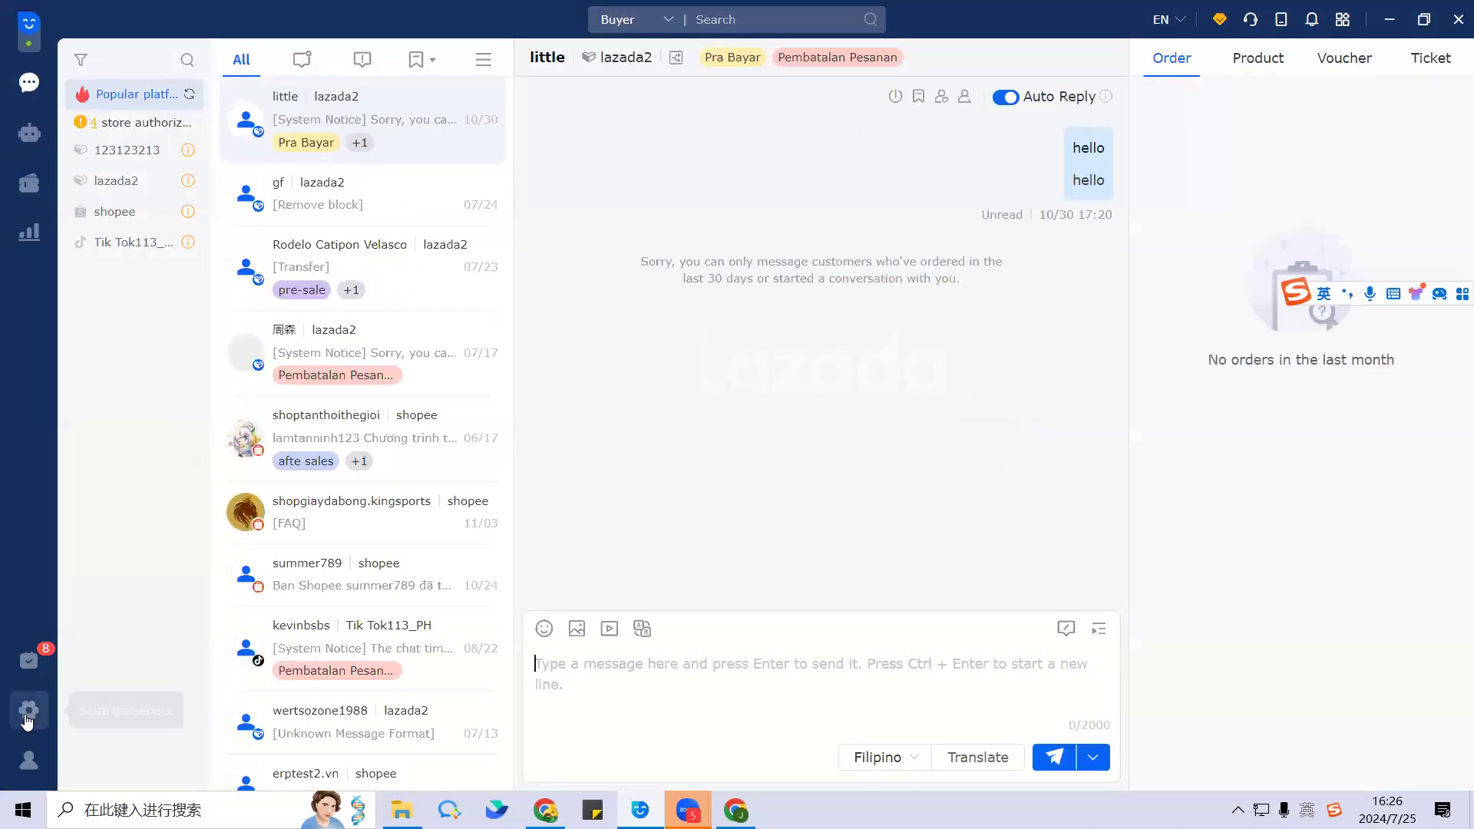
click(27, 719)
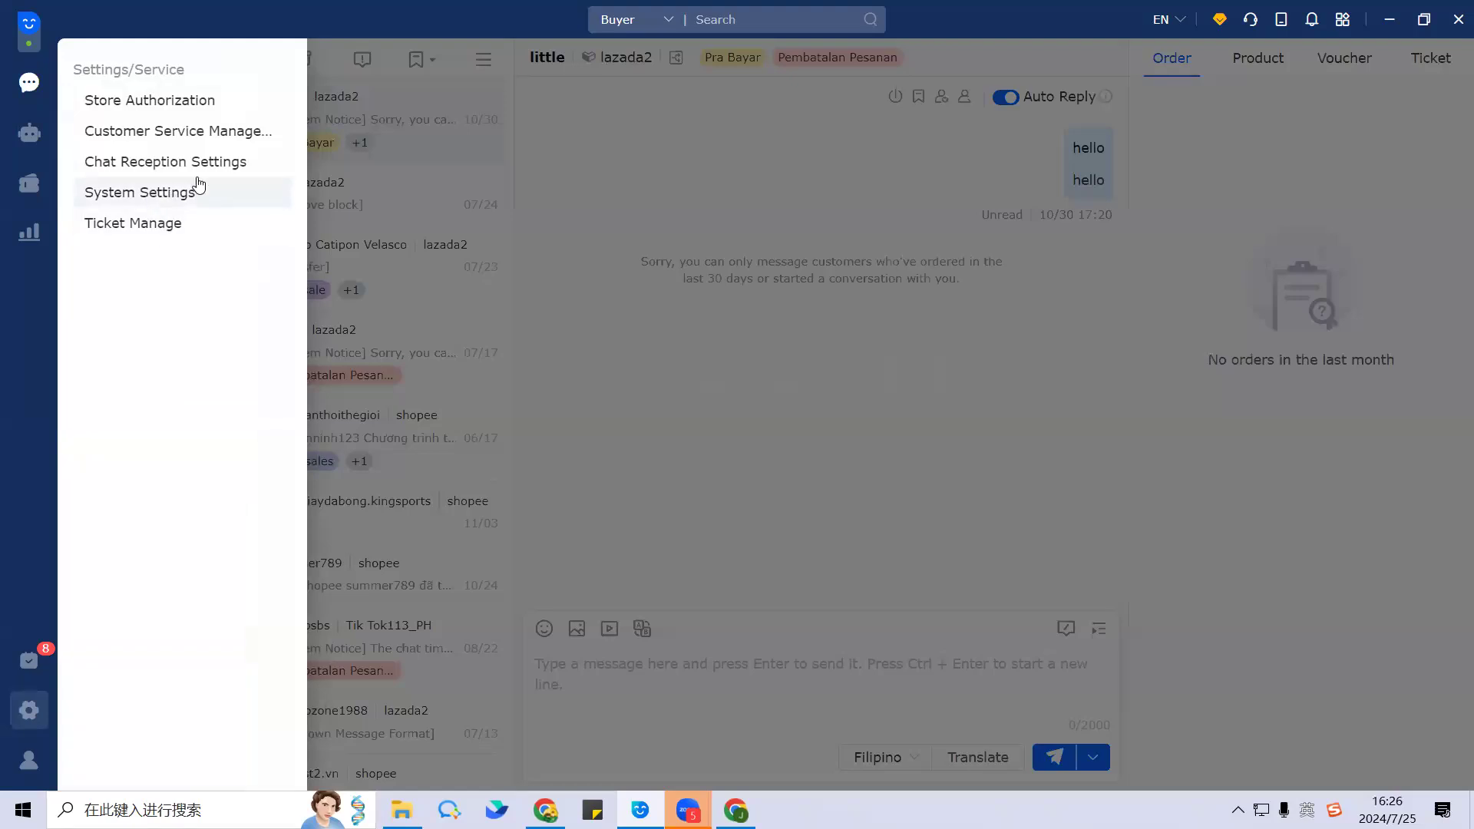
click(743, 395)
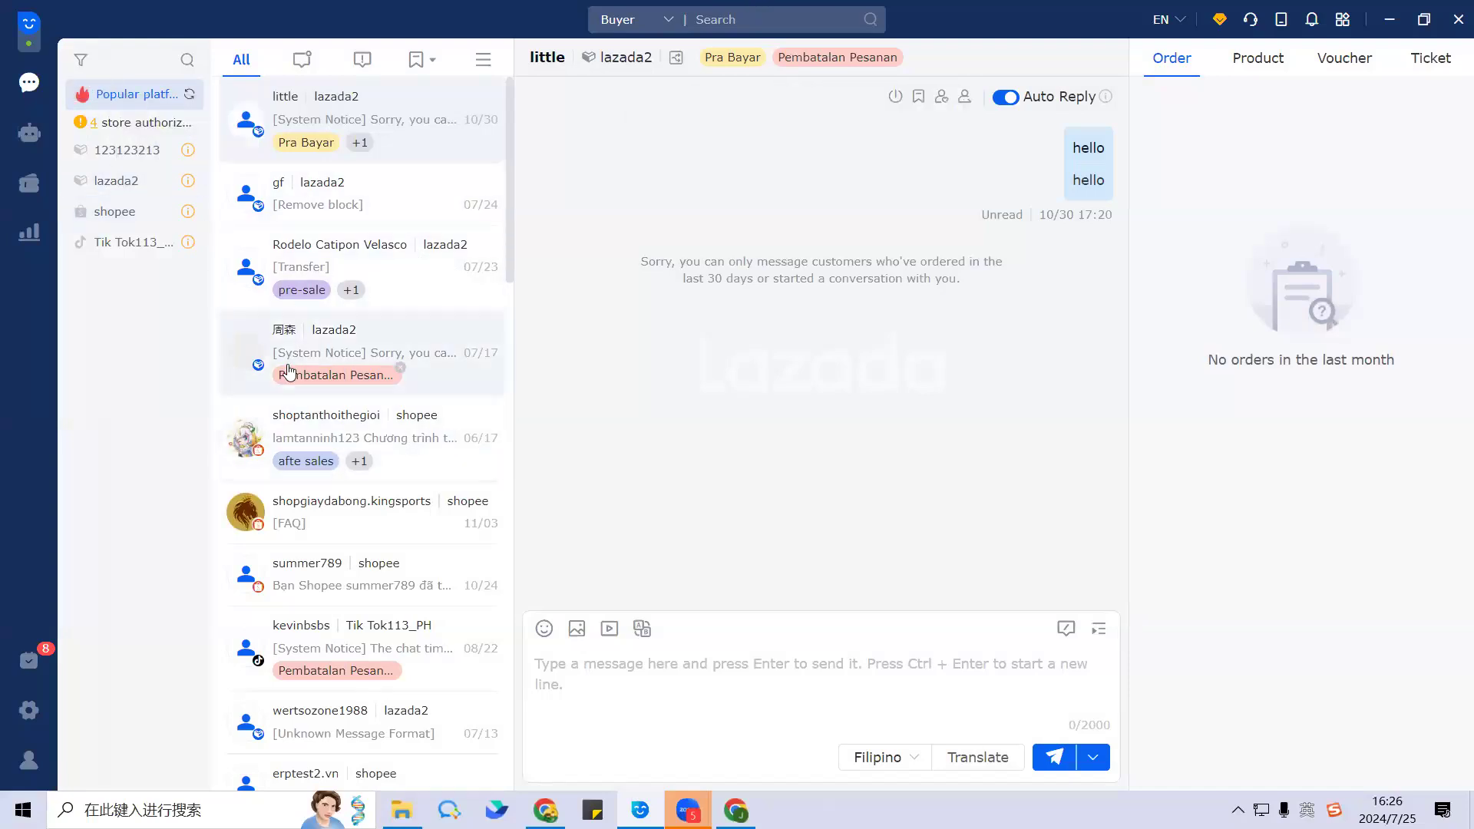
click(26, 190)
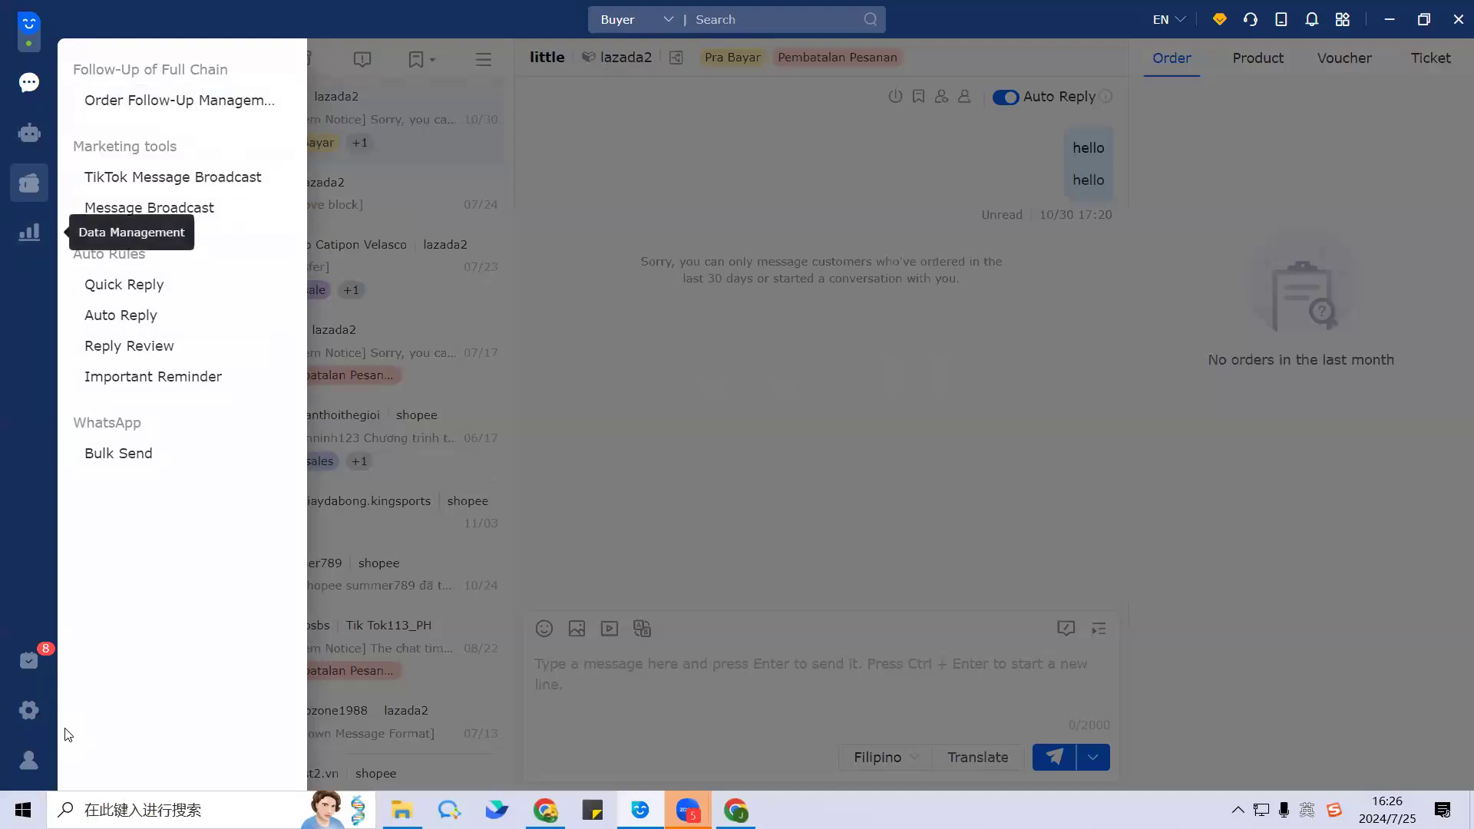
click(15, 713)
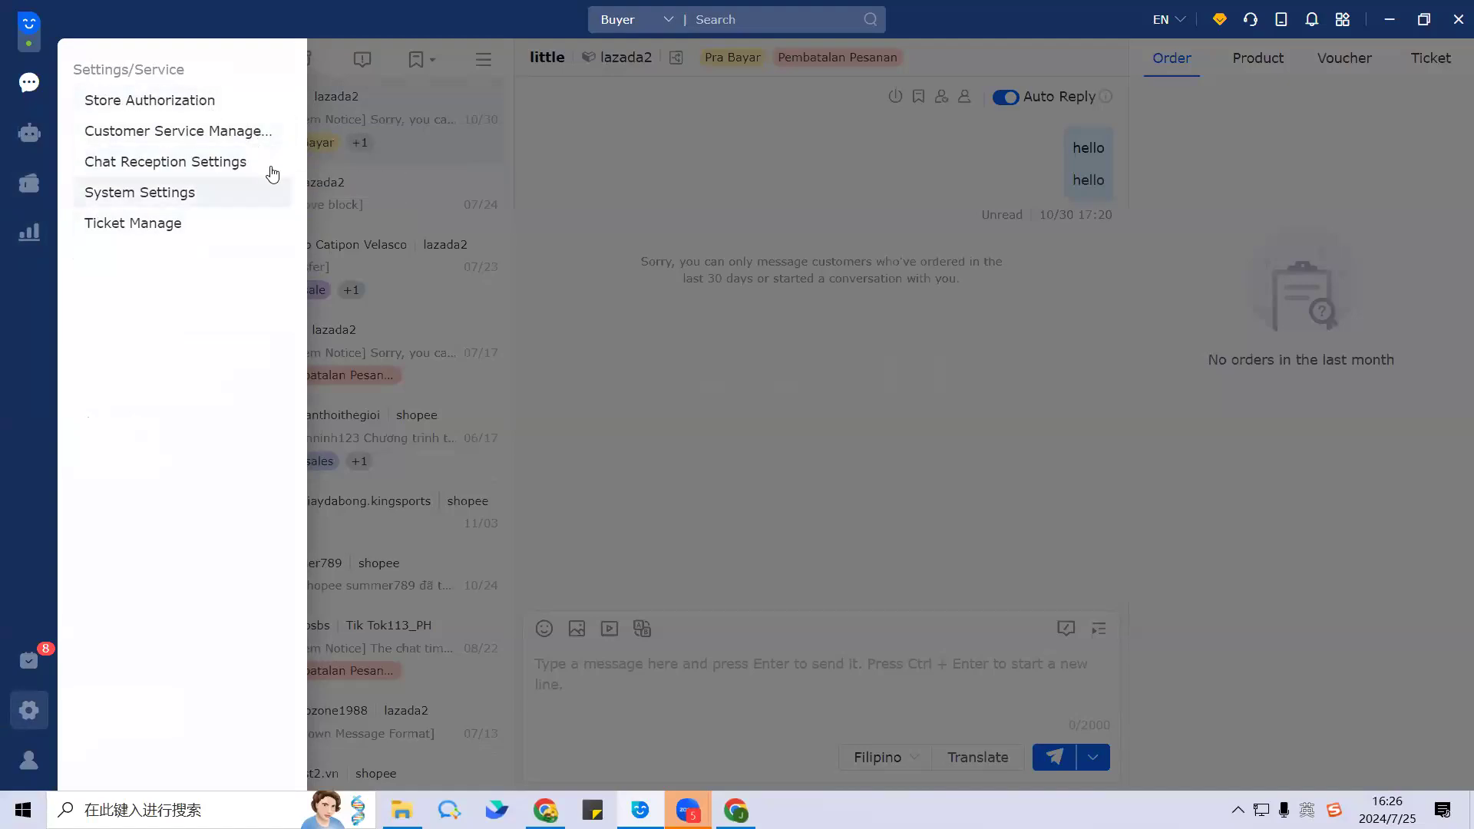
click(742, 247)
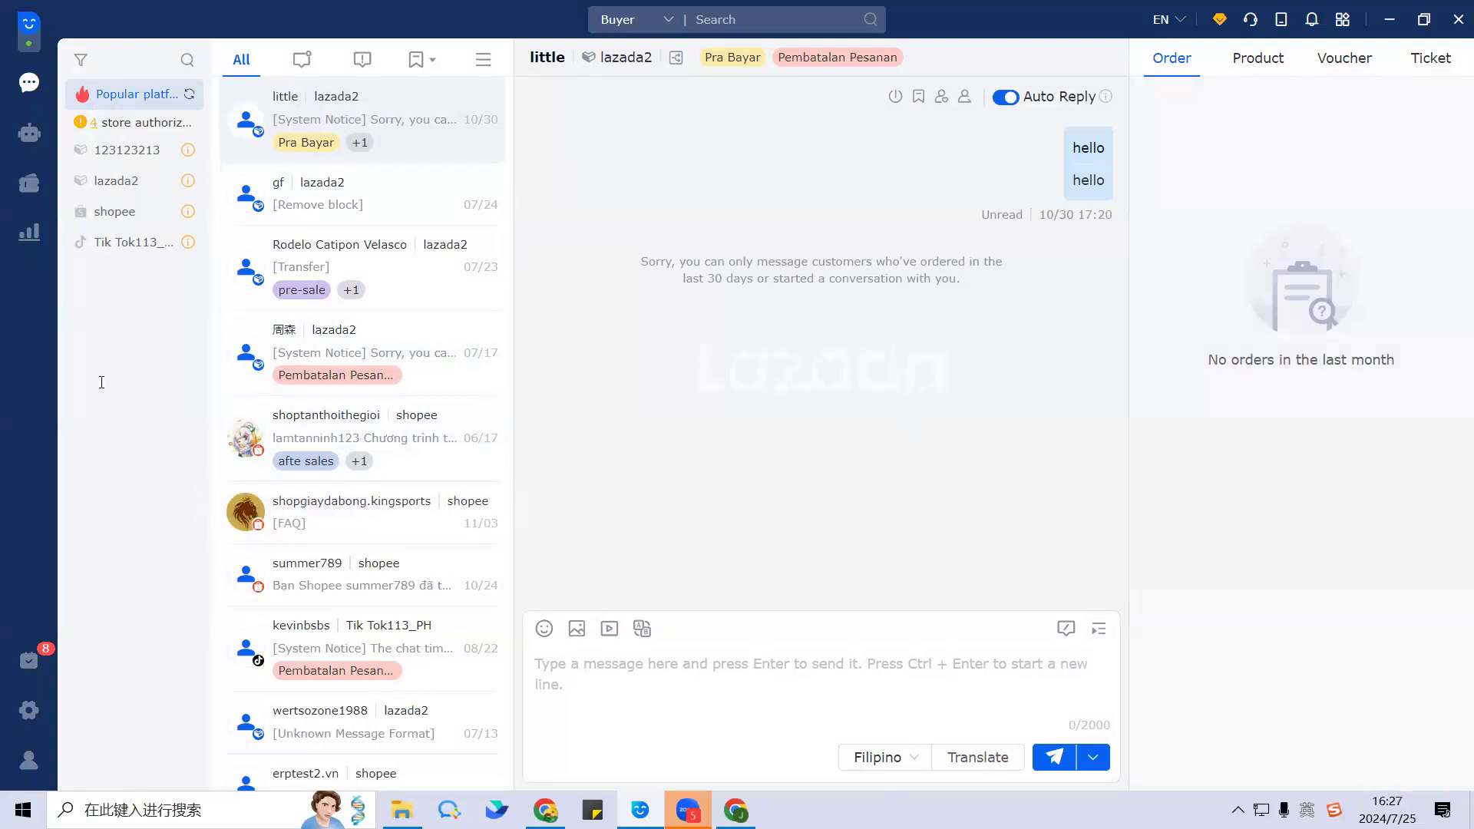
Step: Browse the AI Chatbot and Marketing Tools lists, then open the second inbox conversation
click(34, 138)
click(42, 204)
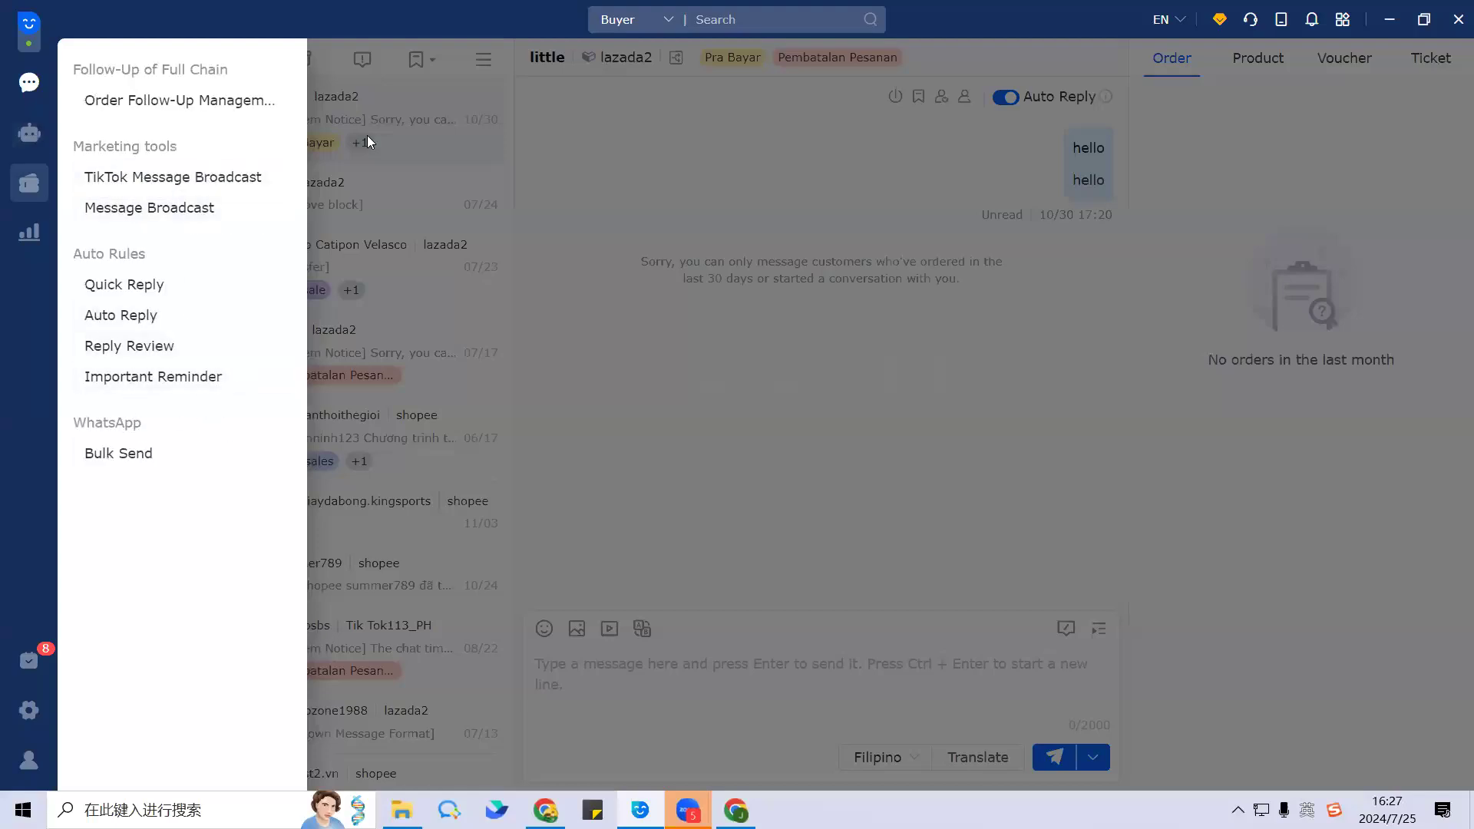
click(784, 472)
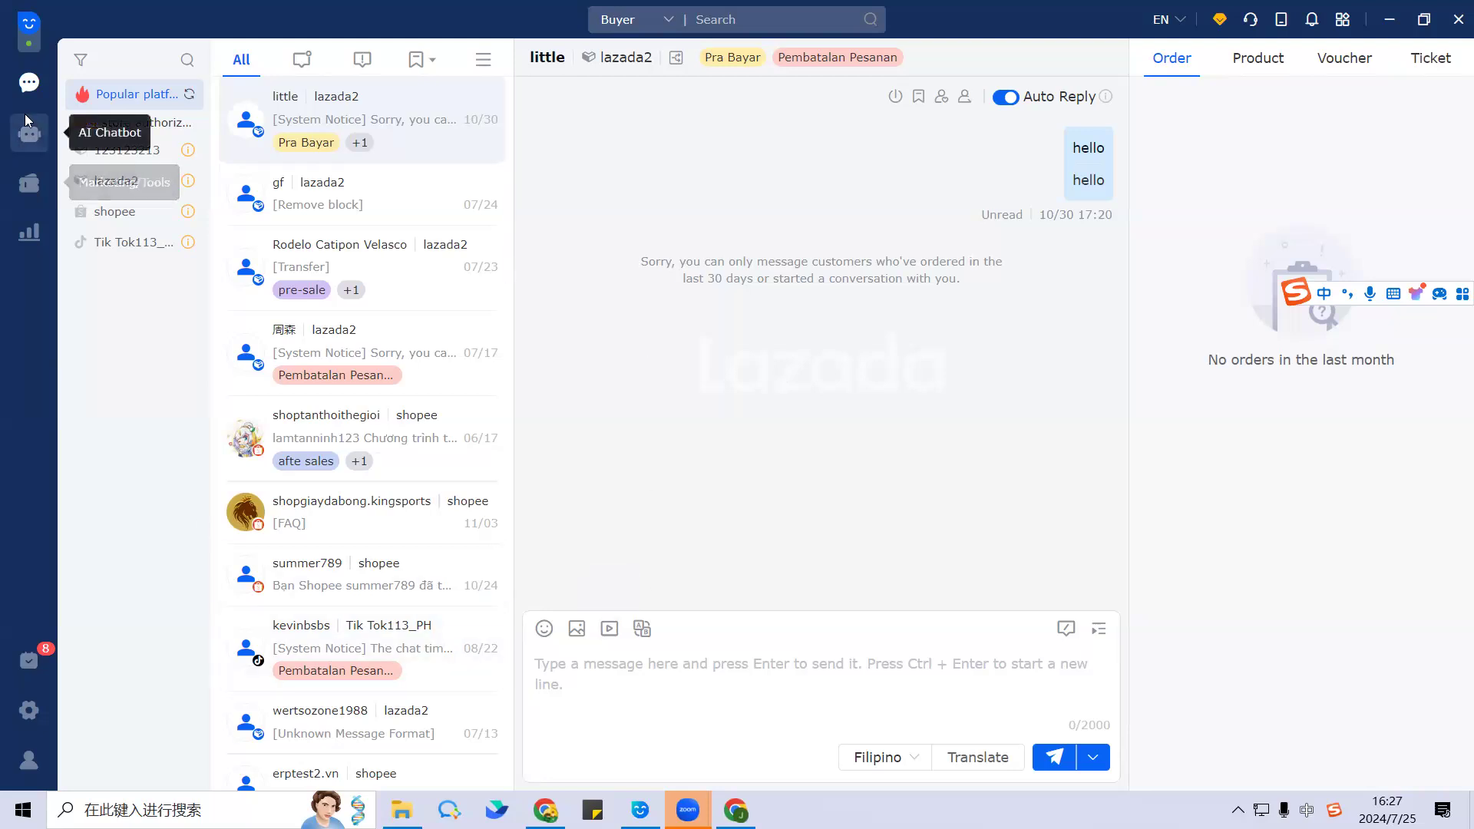
click(392, 198)
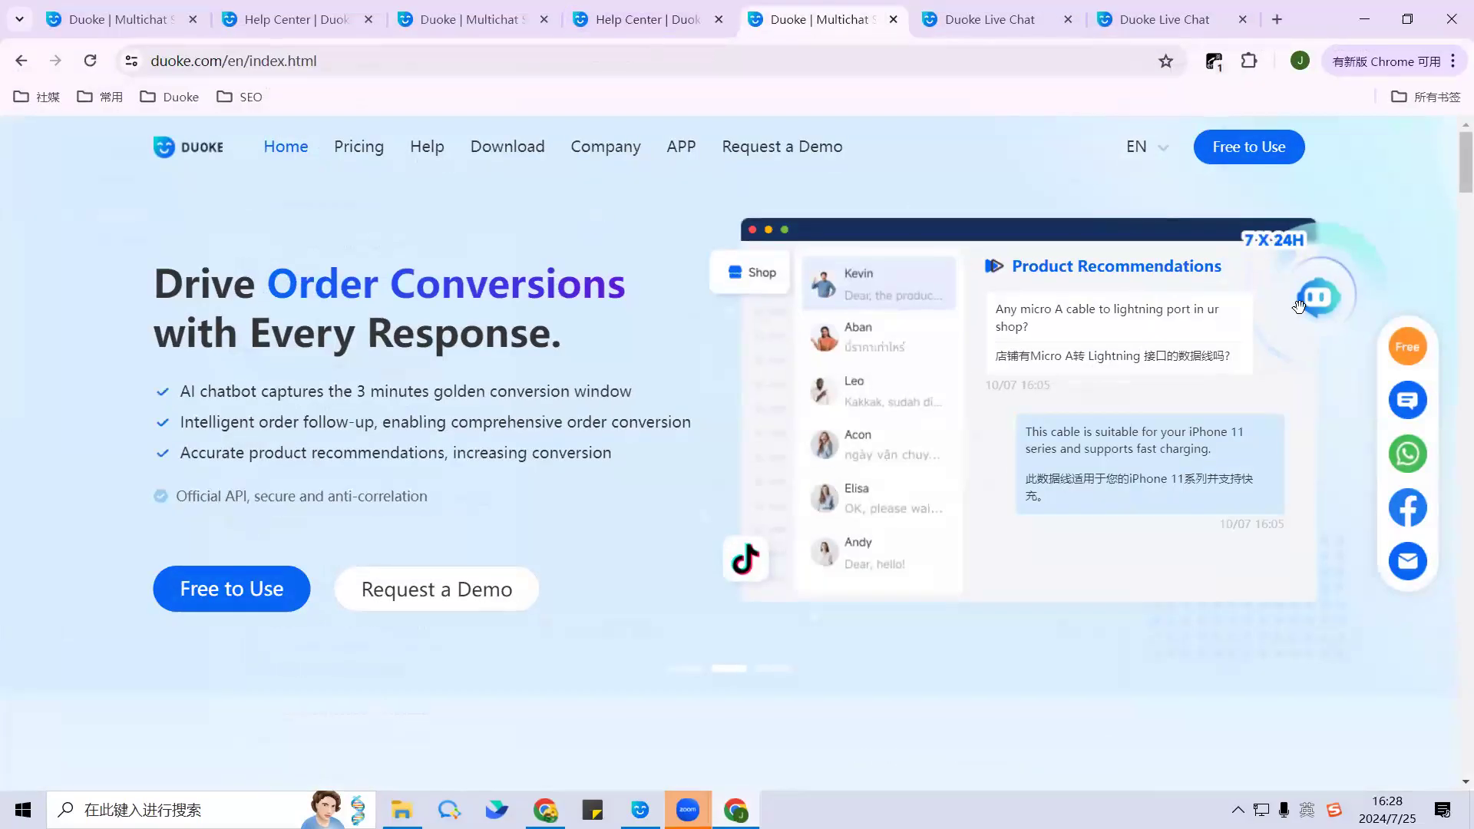
Step: Try Duoke's live chat widget, visit the Help Center, then return to the desktop inbox
click(1412, 401)
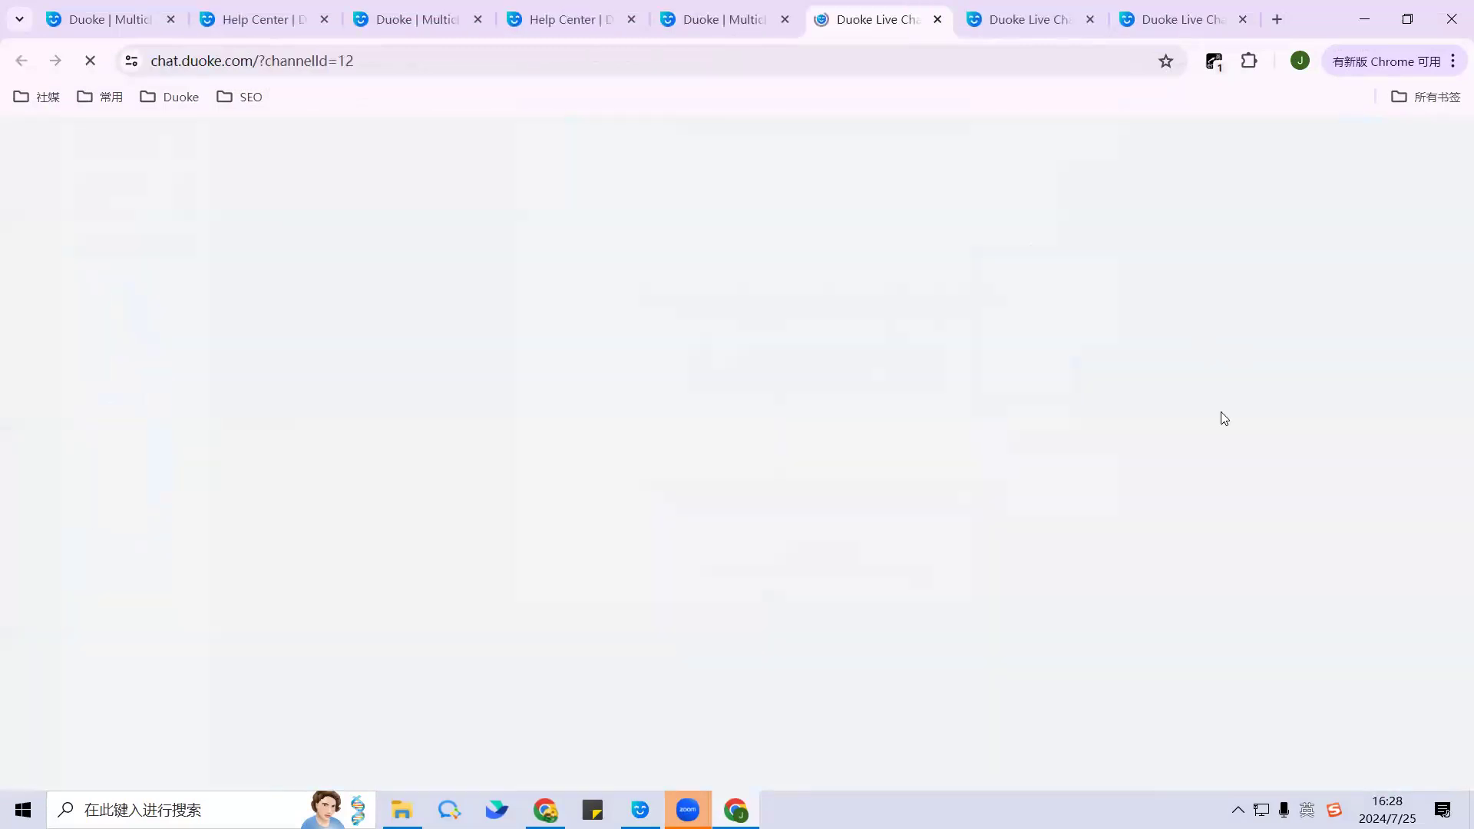
click(711, 26)
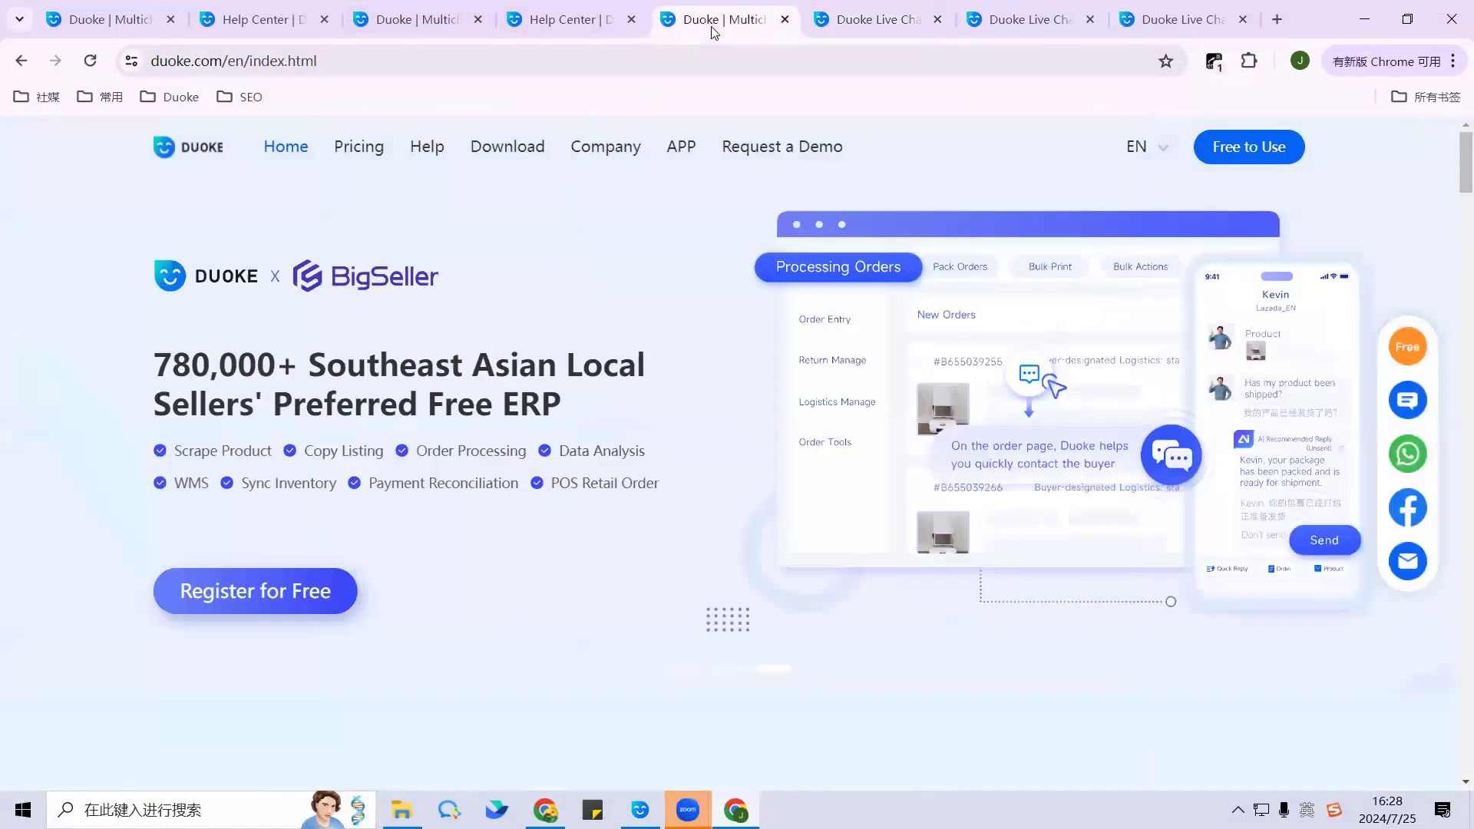
click(428, 148)
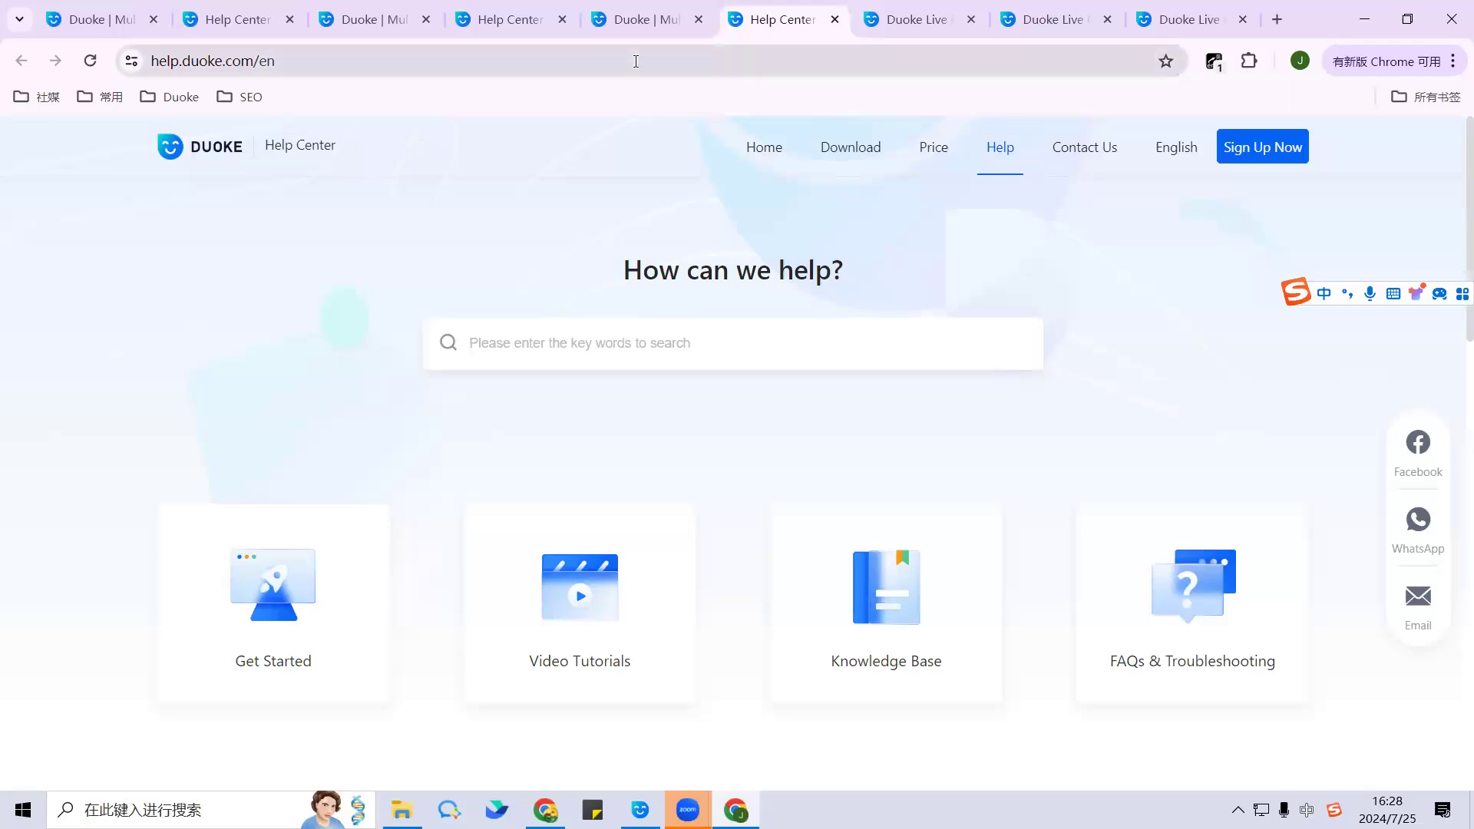
click(636, 23)
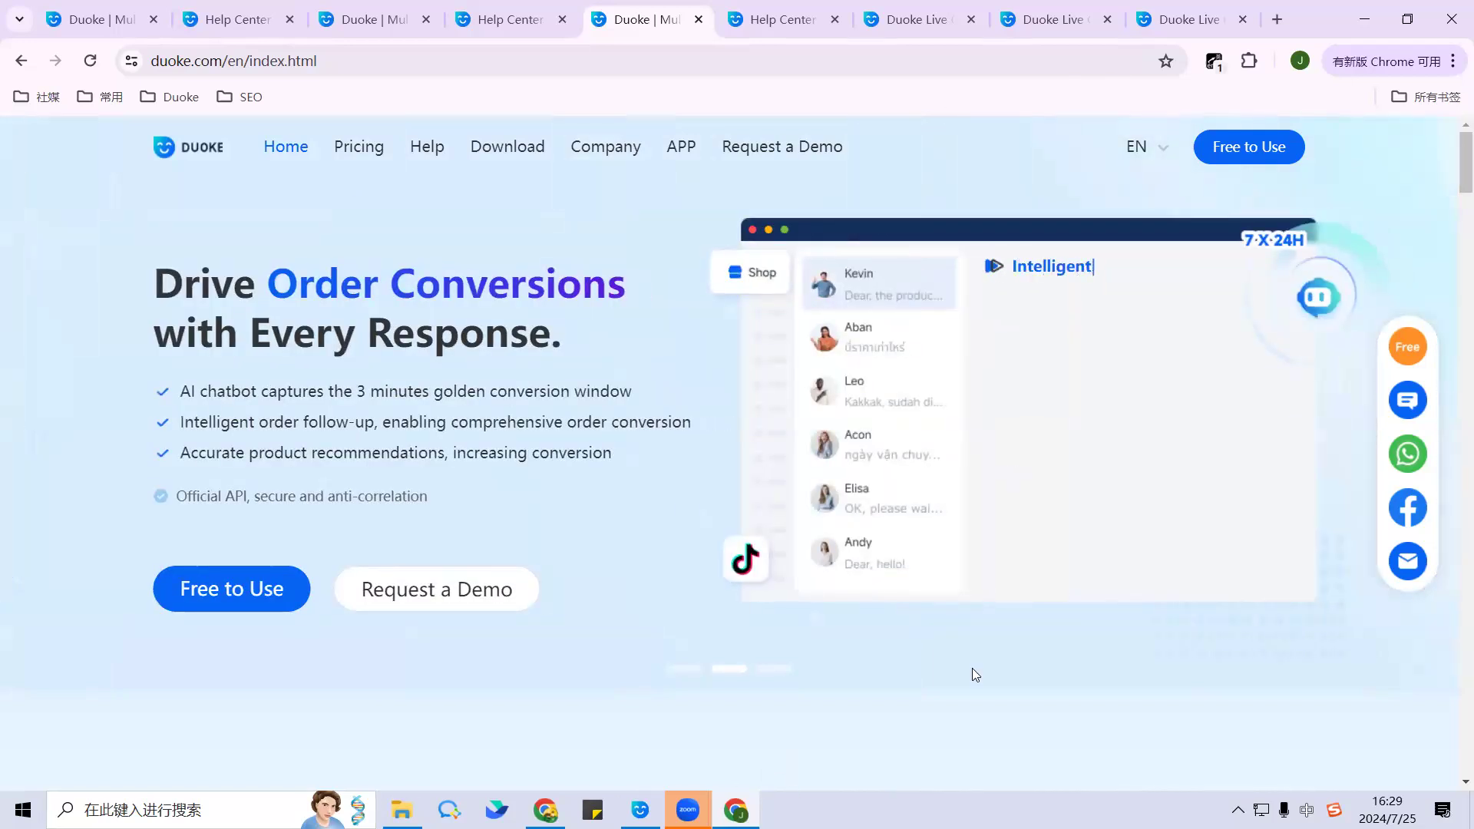
click(641, 809)
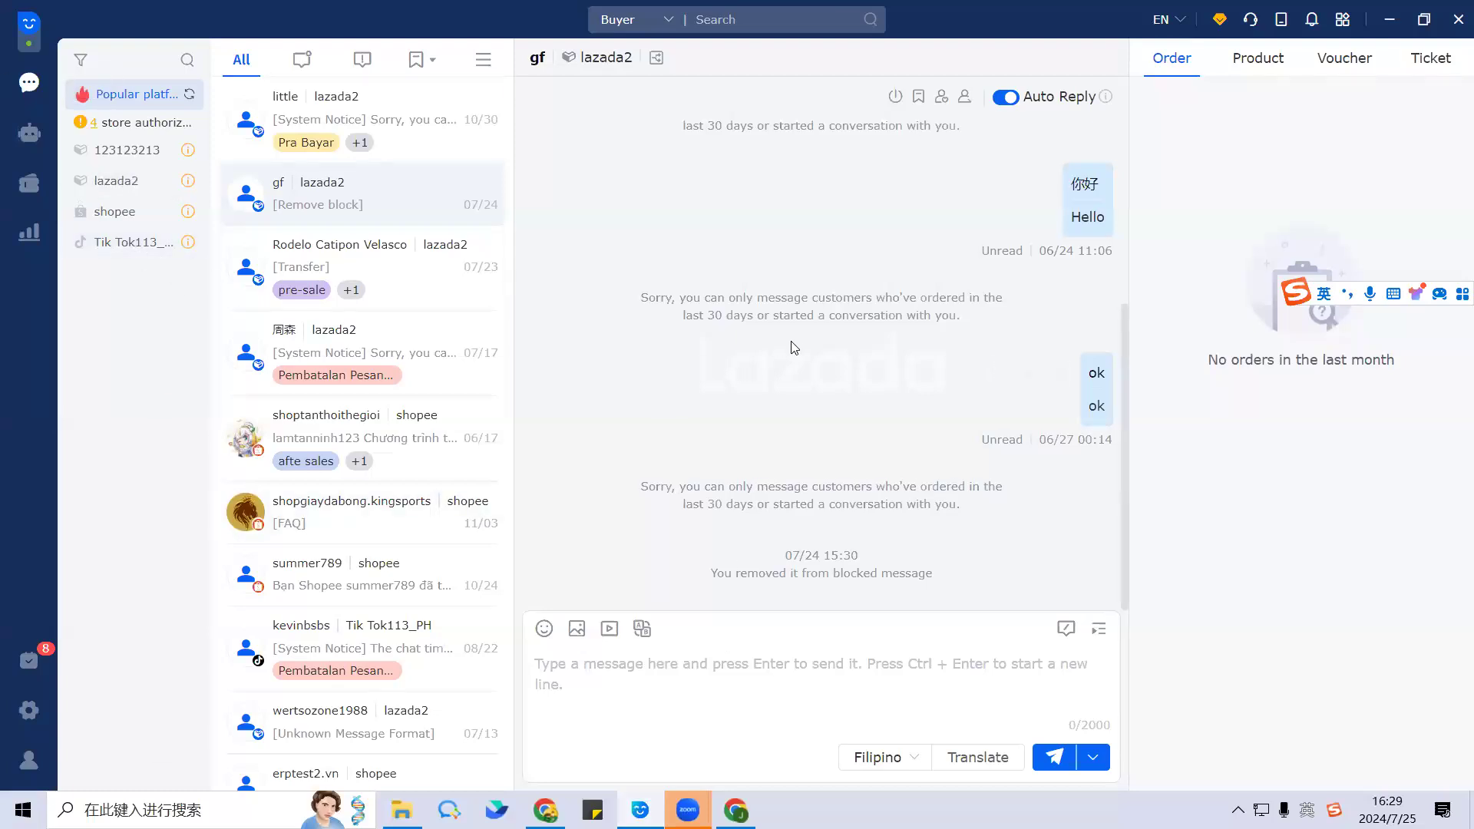
mouse_move(688, 810)
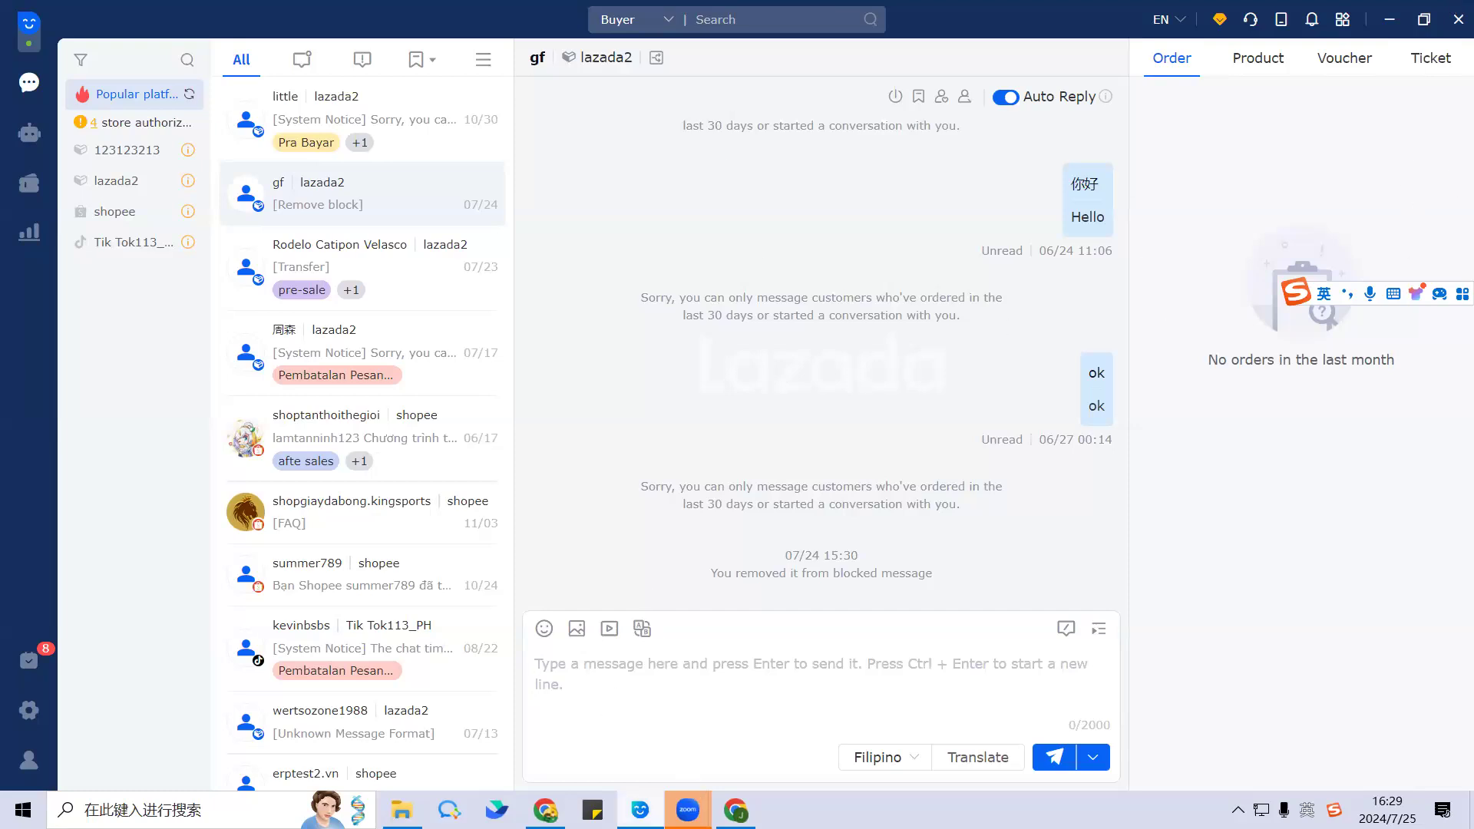
click(639, 809)
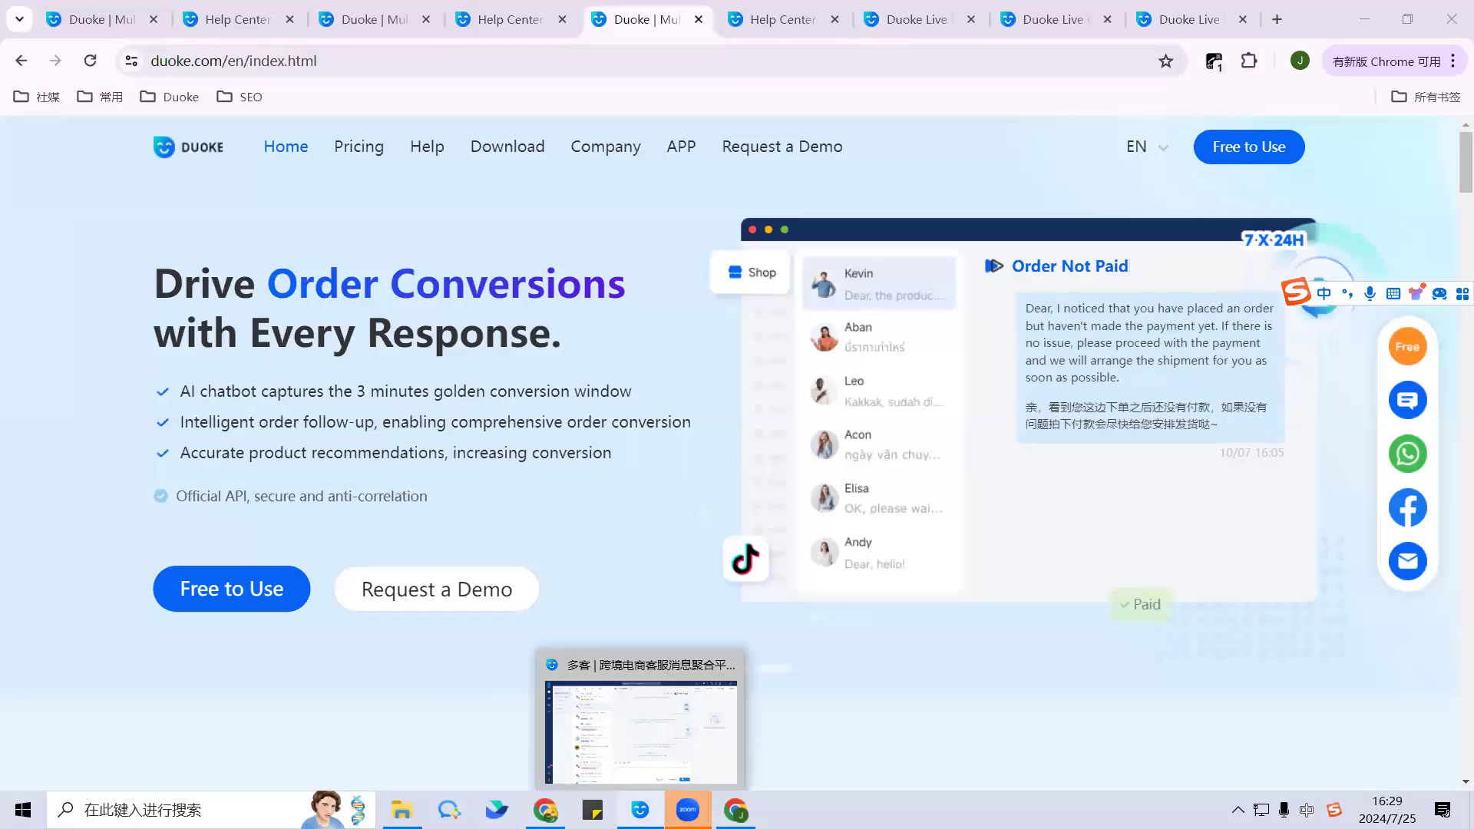
click(641, 730)
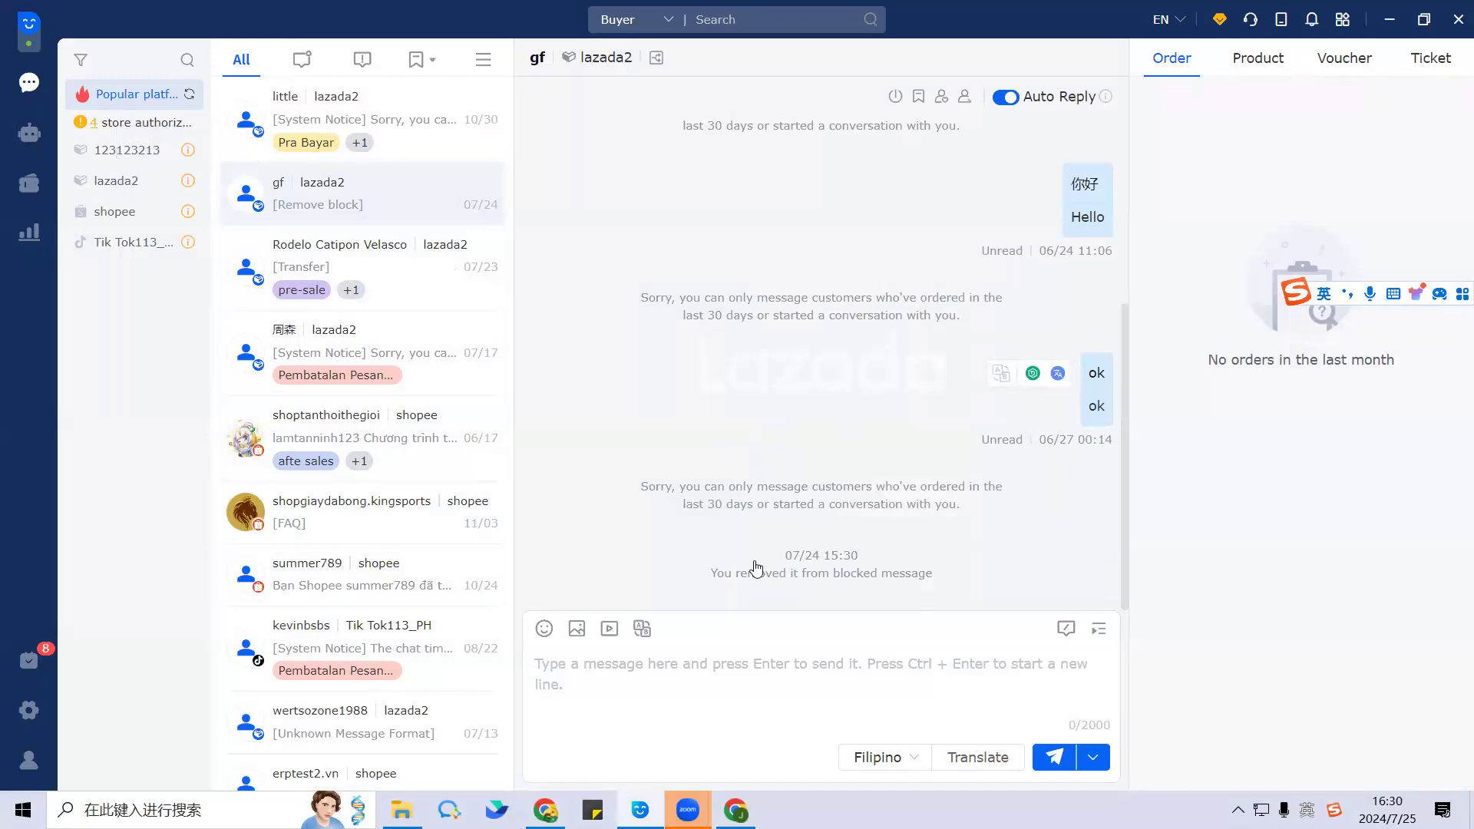
Step: Open Order Follow-Up Management from the marketing tools list to view its reminder data
click(29, 181)
click(193, 99)
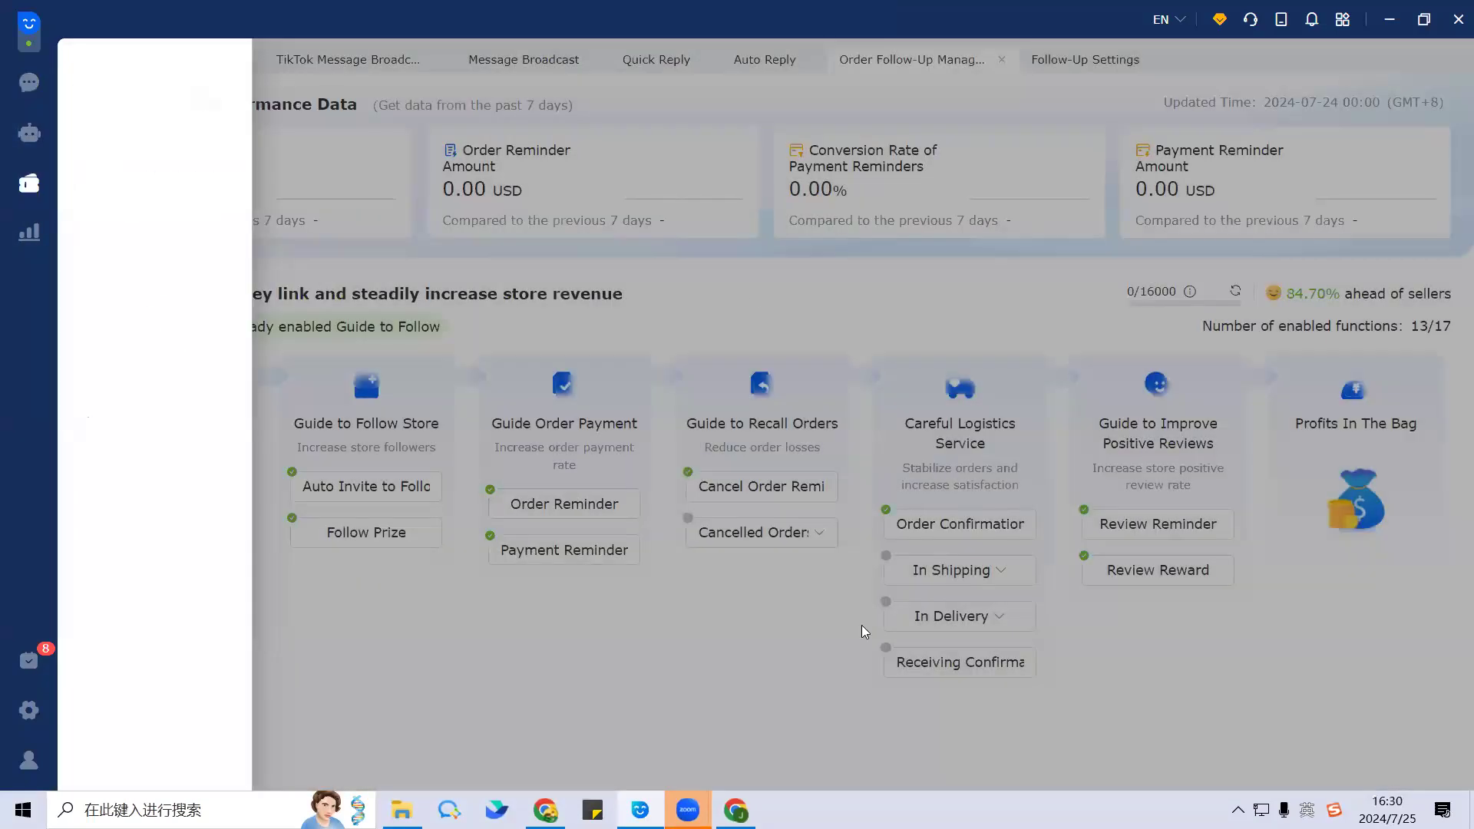
click(30, 82)
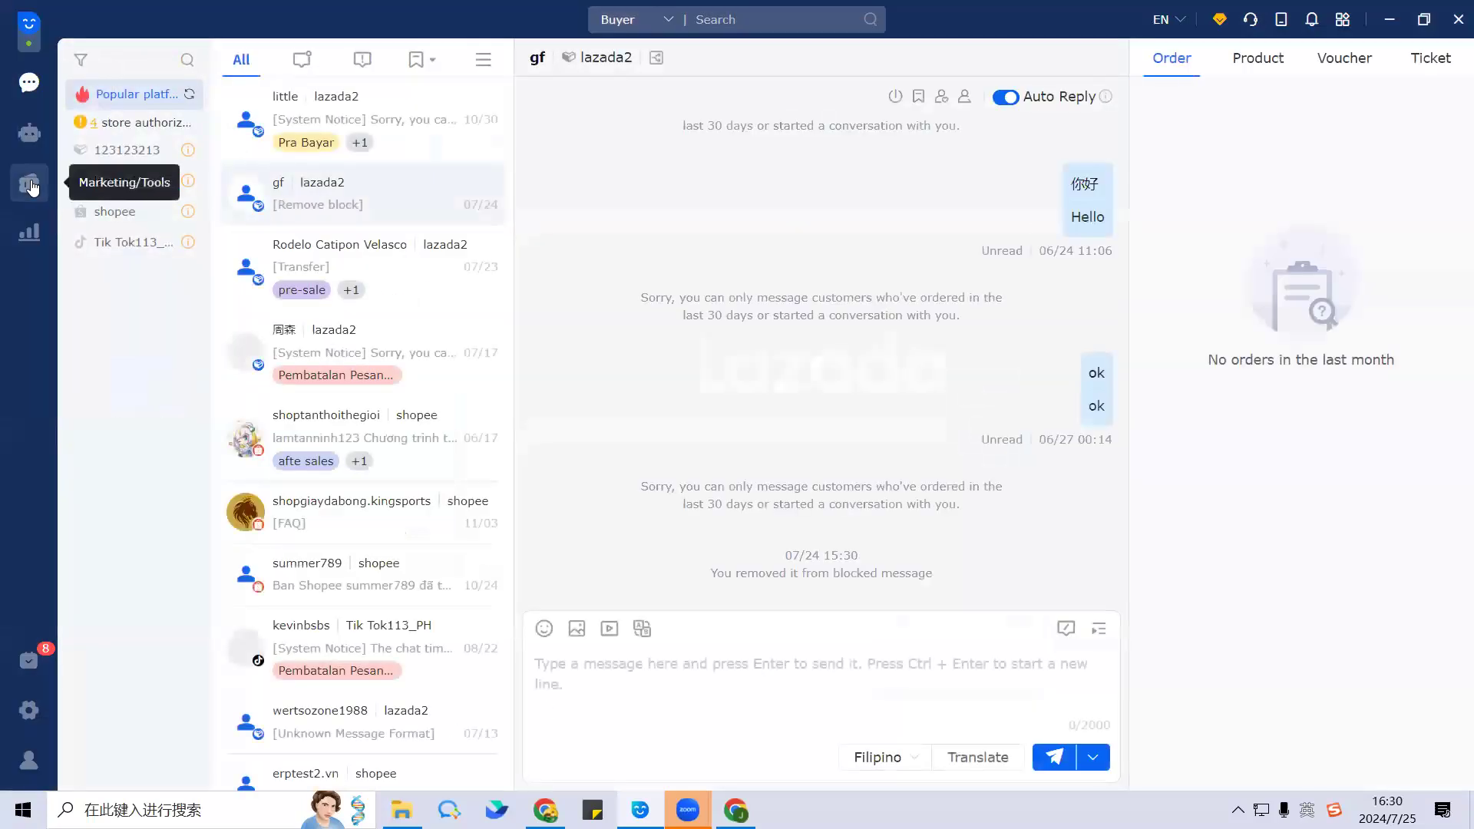
click(29, 182)
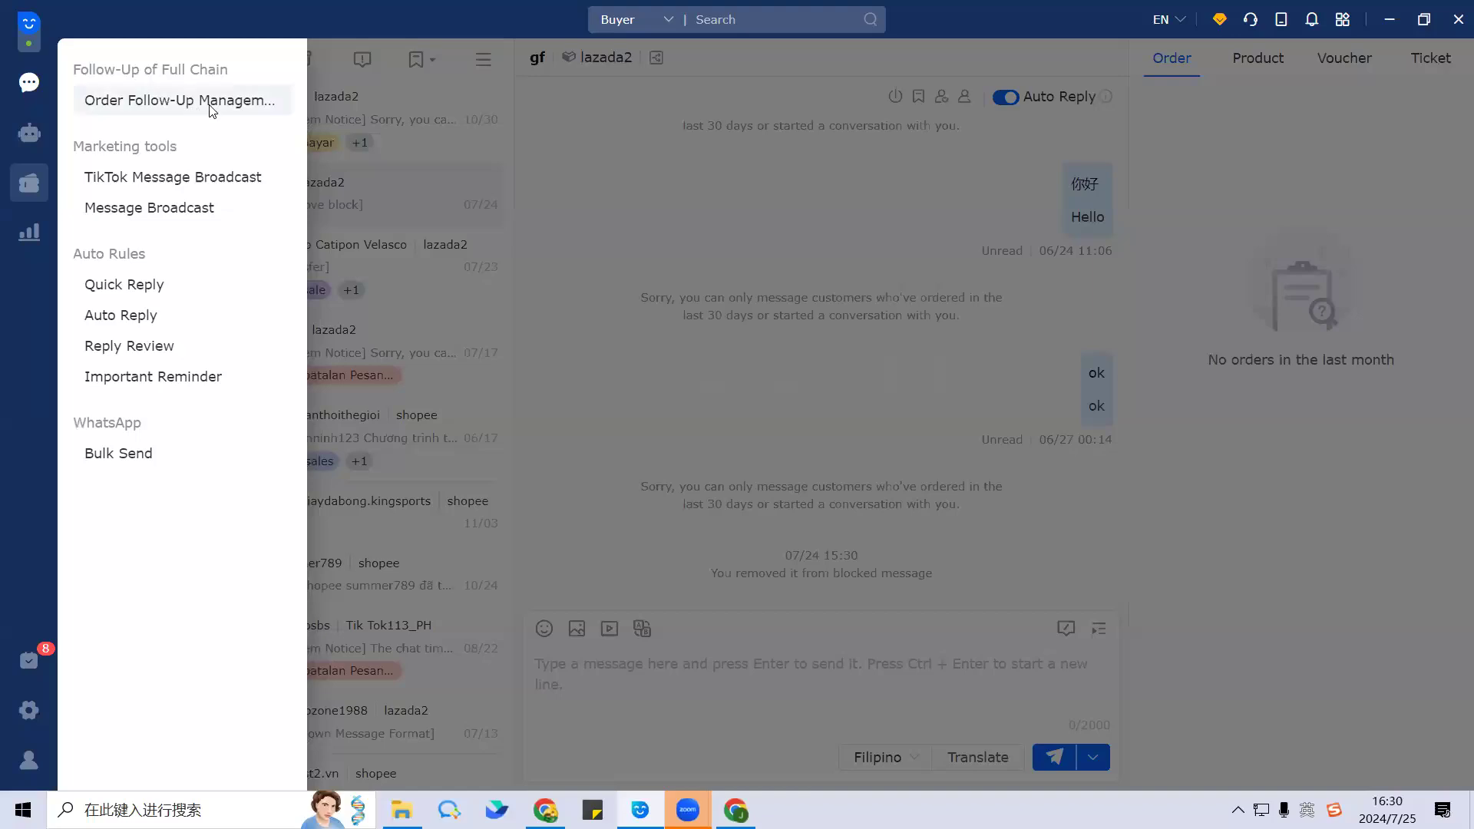
click(202, 100)
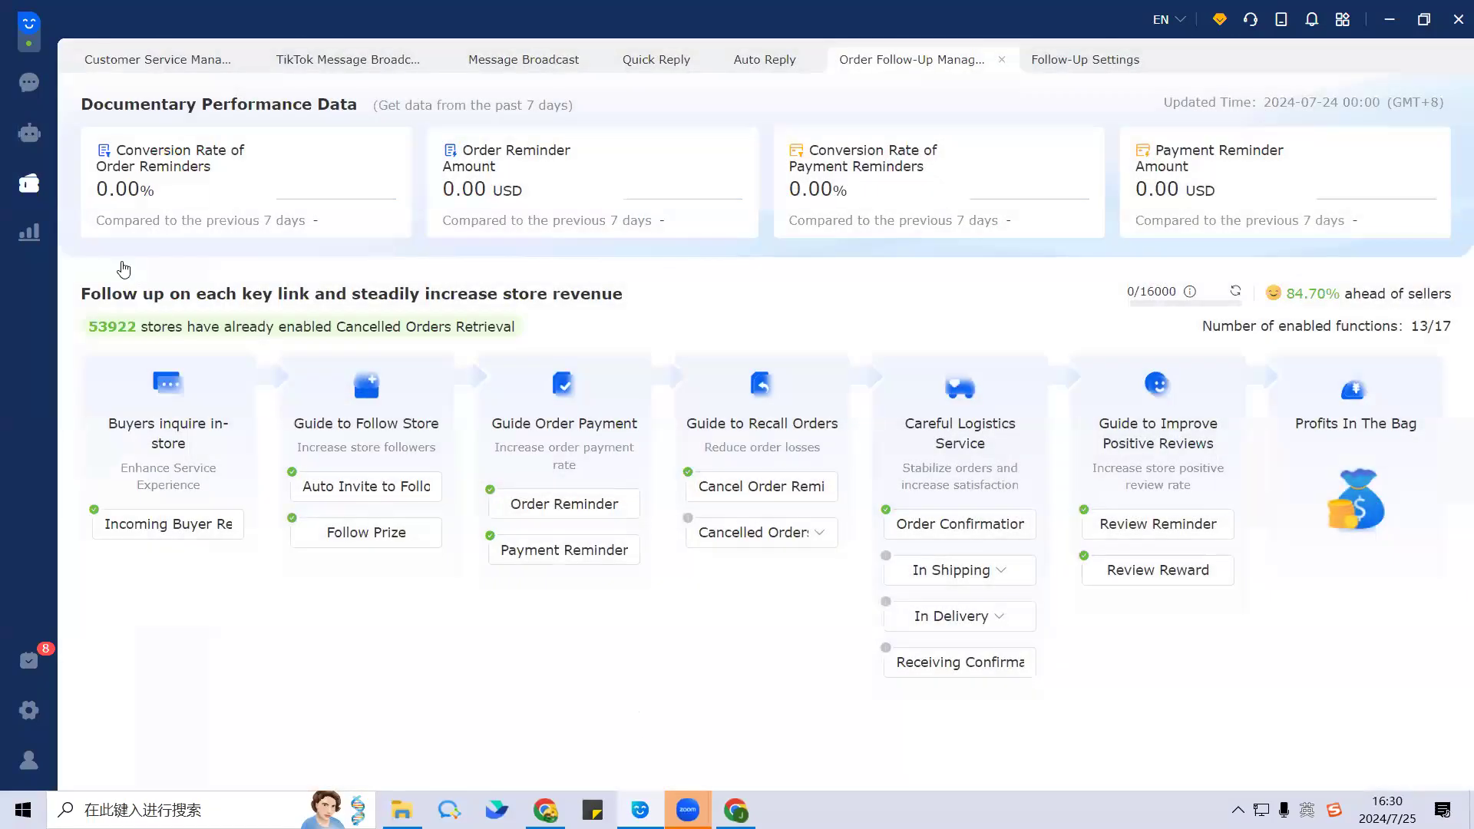
click(30, 182)
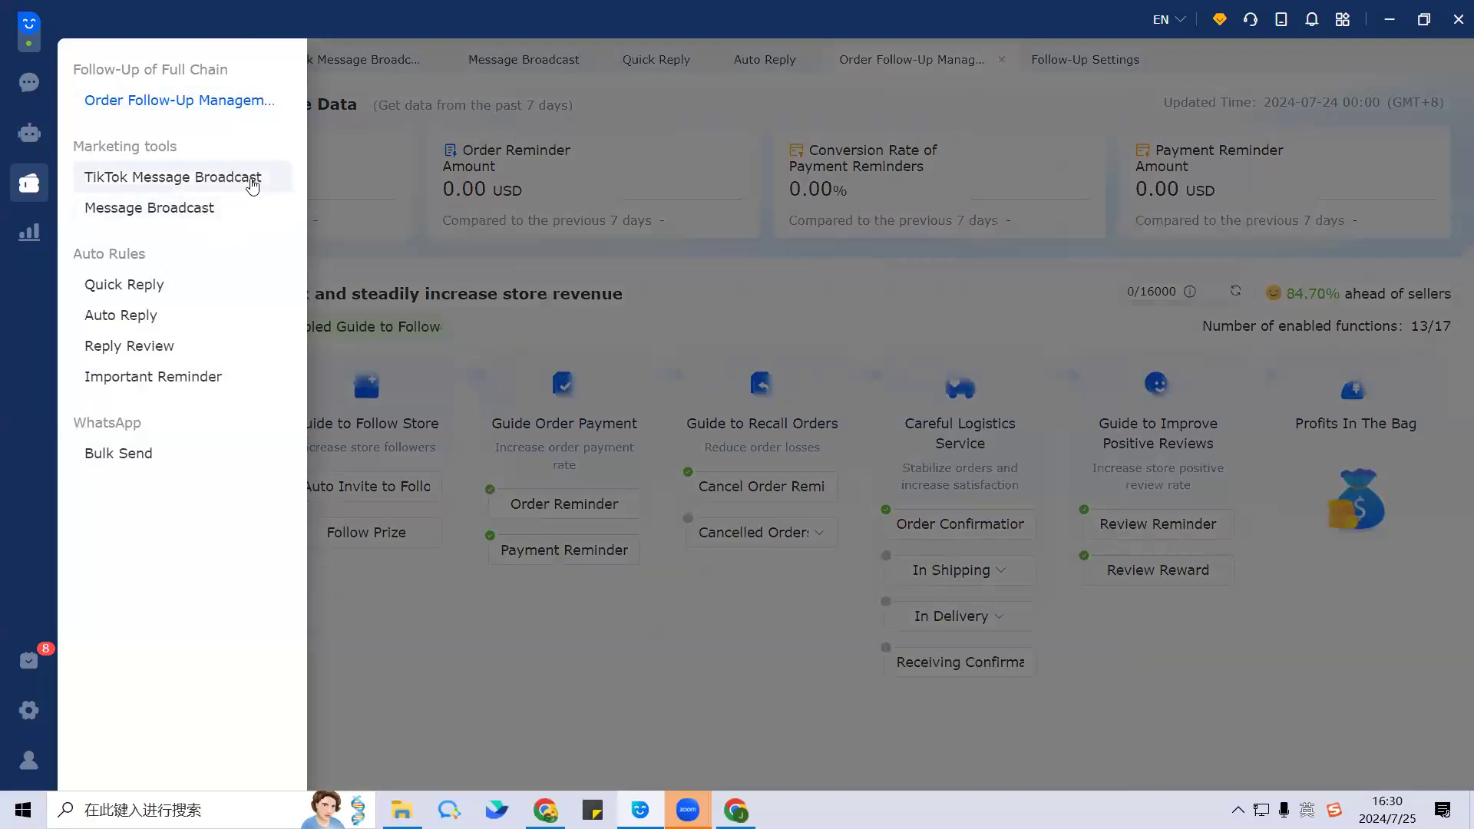
click(642, 268)
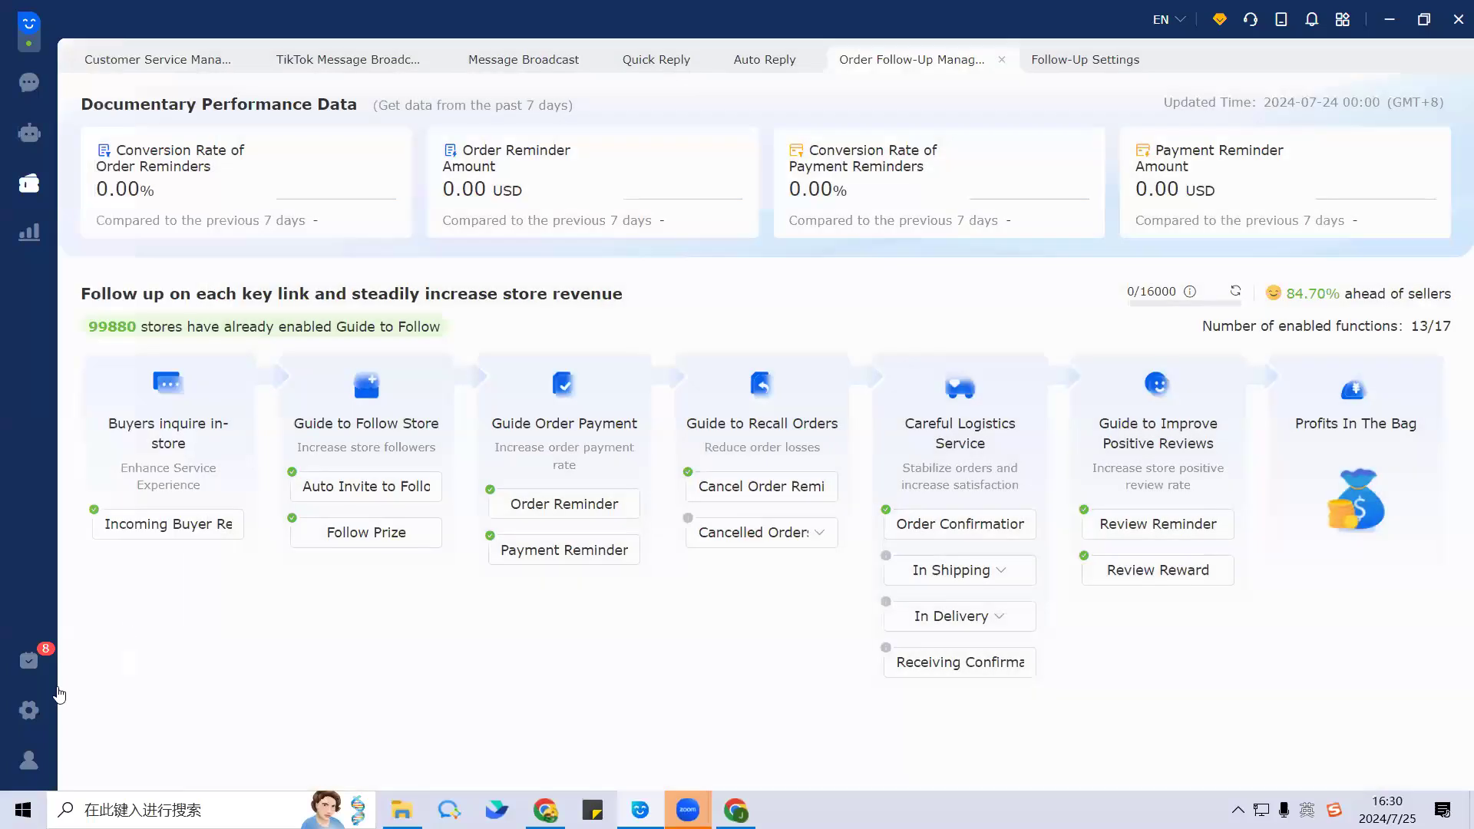
mouse_move(40, 668)
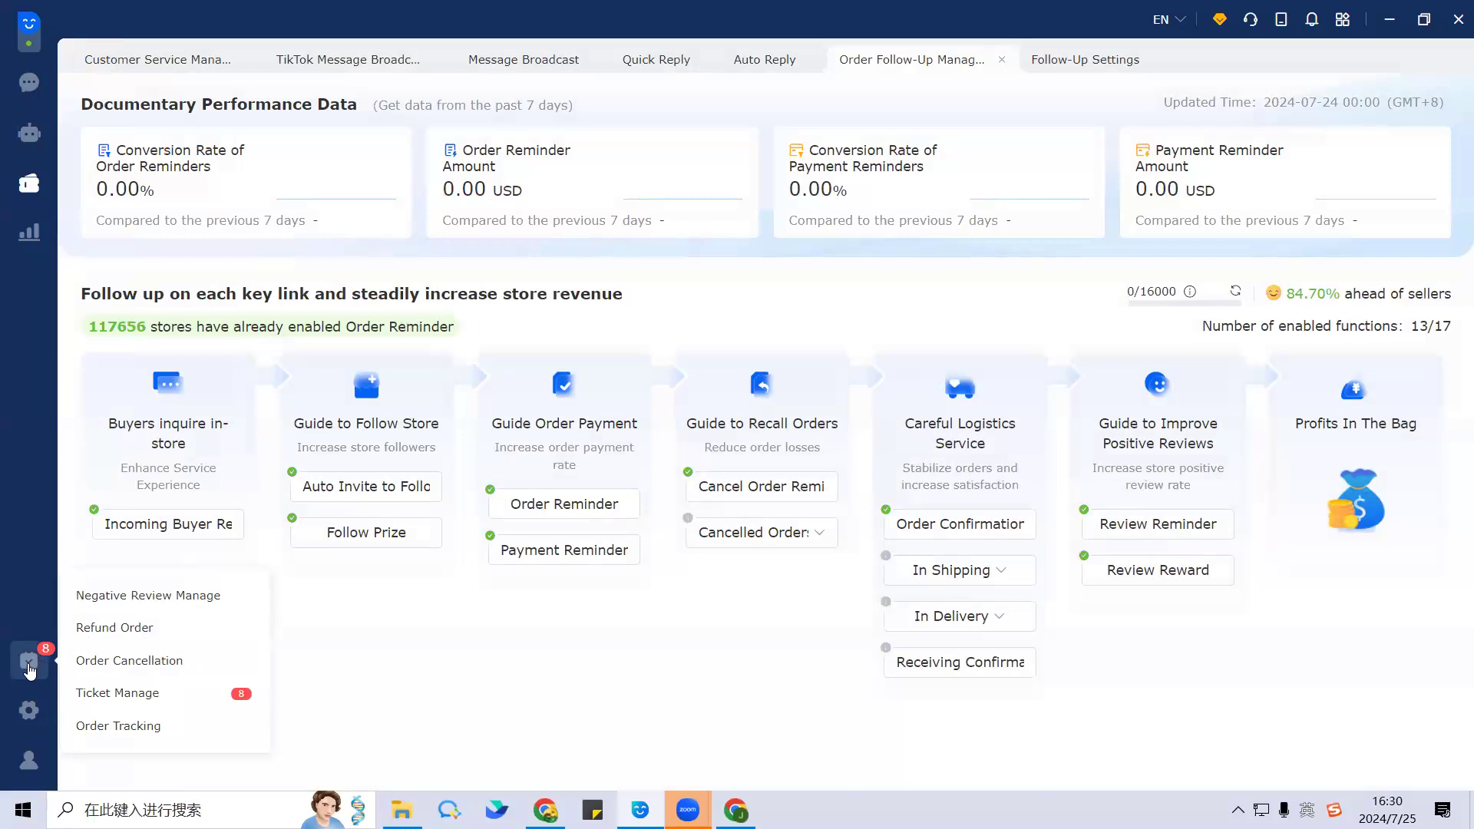
Step: Visit the Backlog's Refund Order, Order Cancellation, Ticket Manage and Order Tracking pages, ending on Negative Review Manage
click(28, 668)
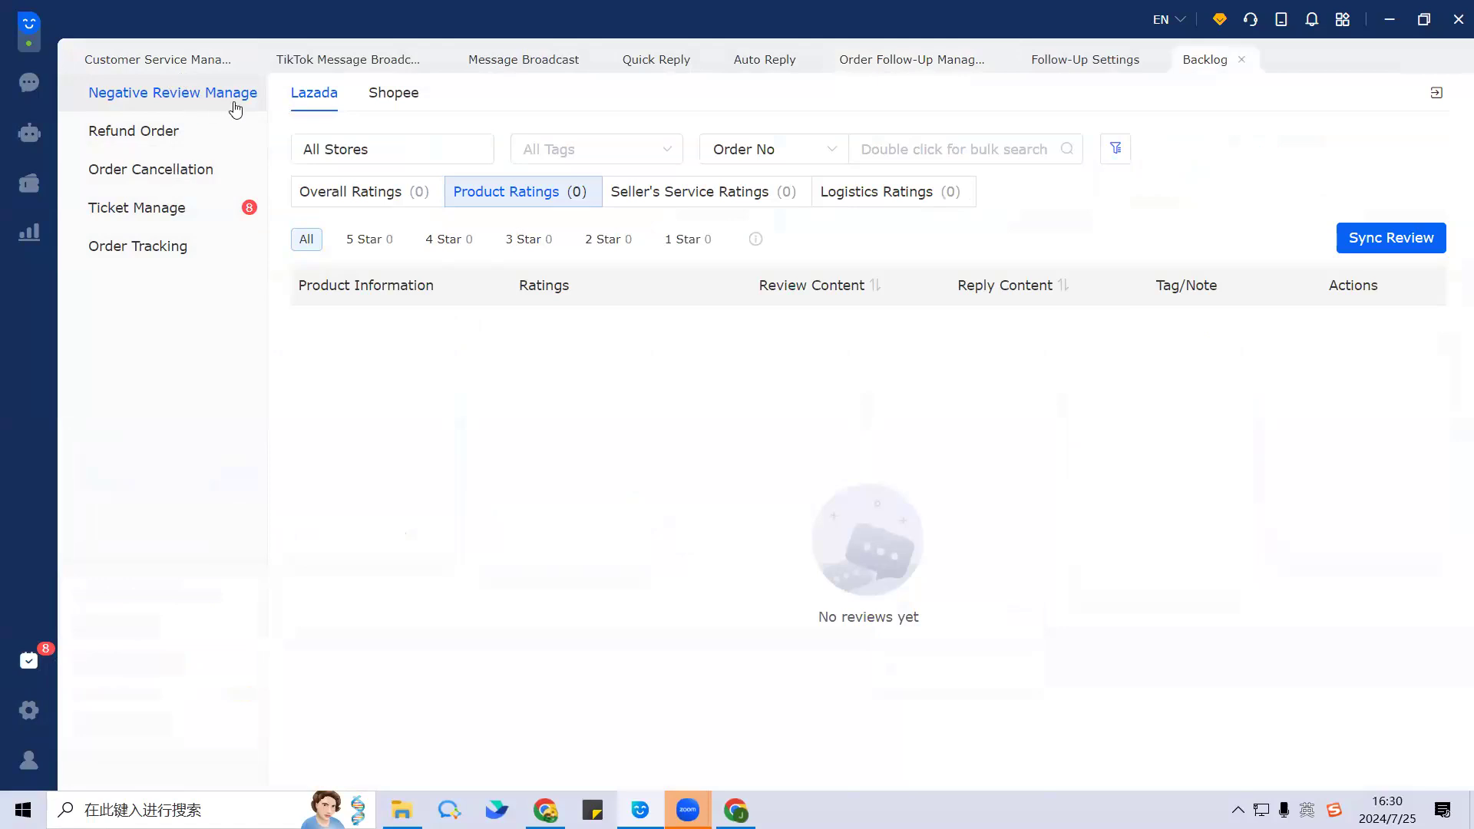
click(175, 148)
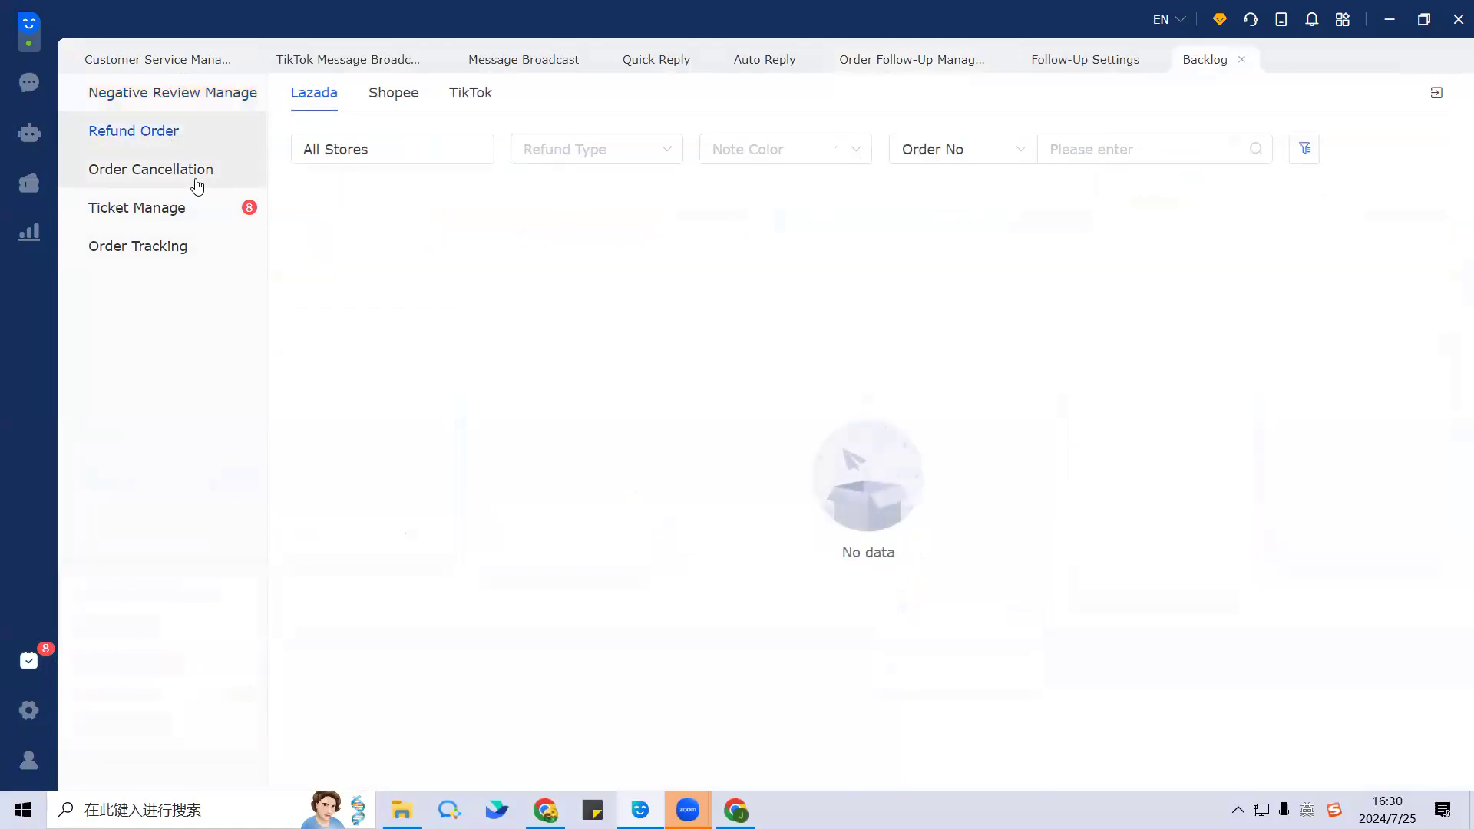
click(198, 183)
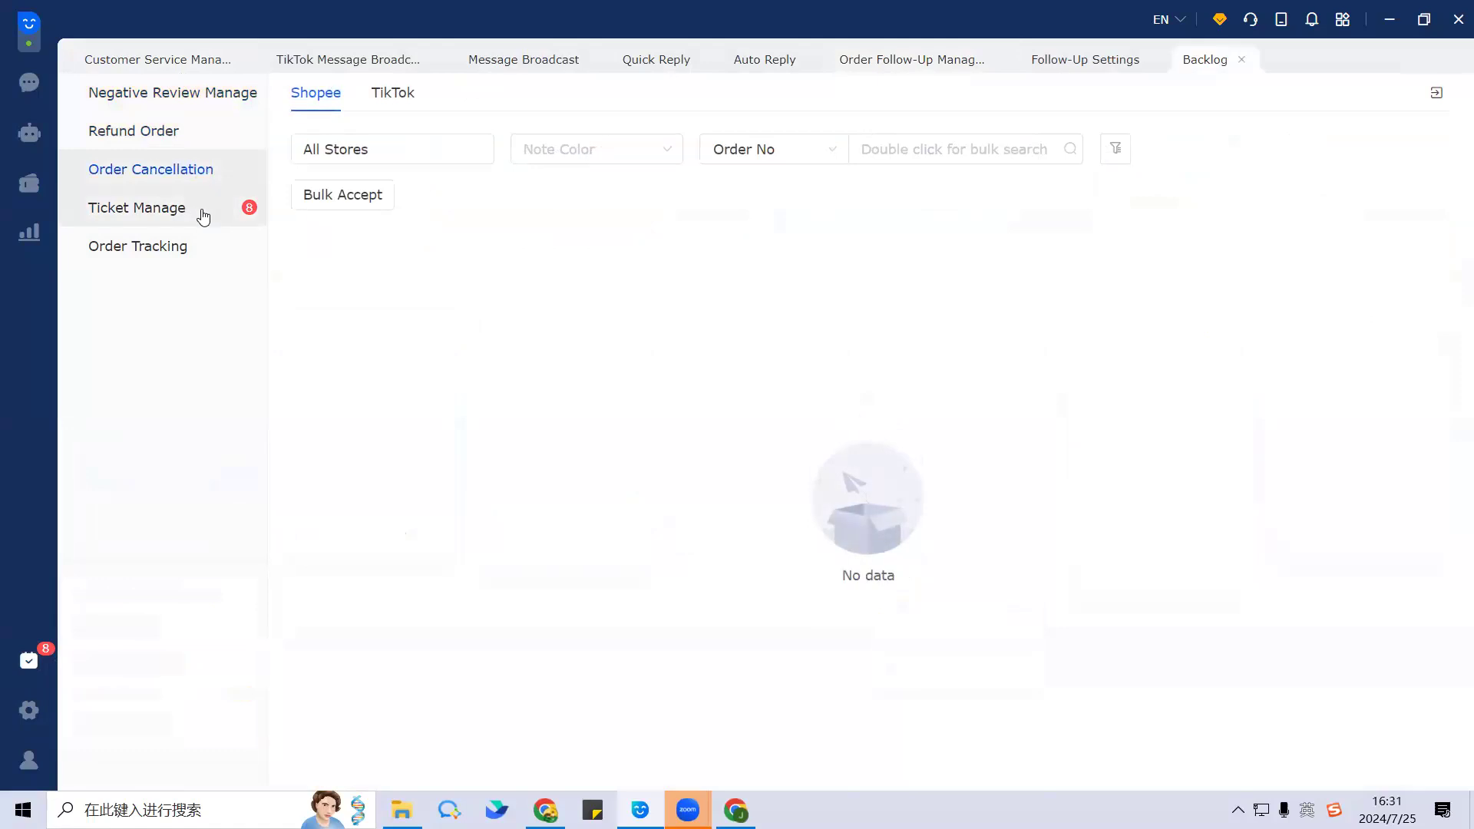
click(203, 215)
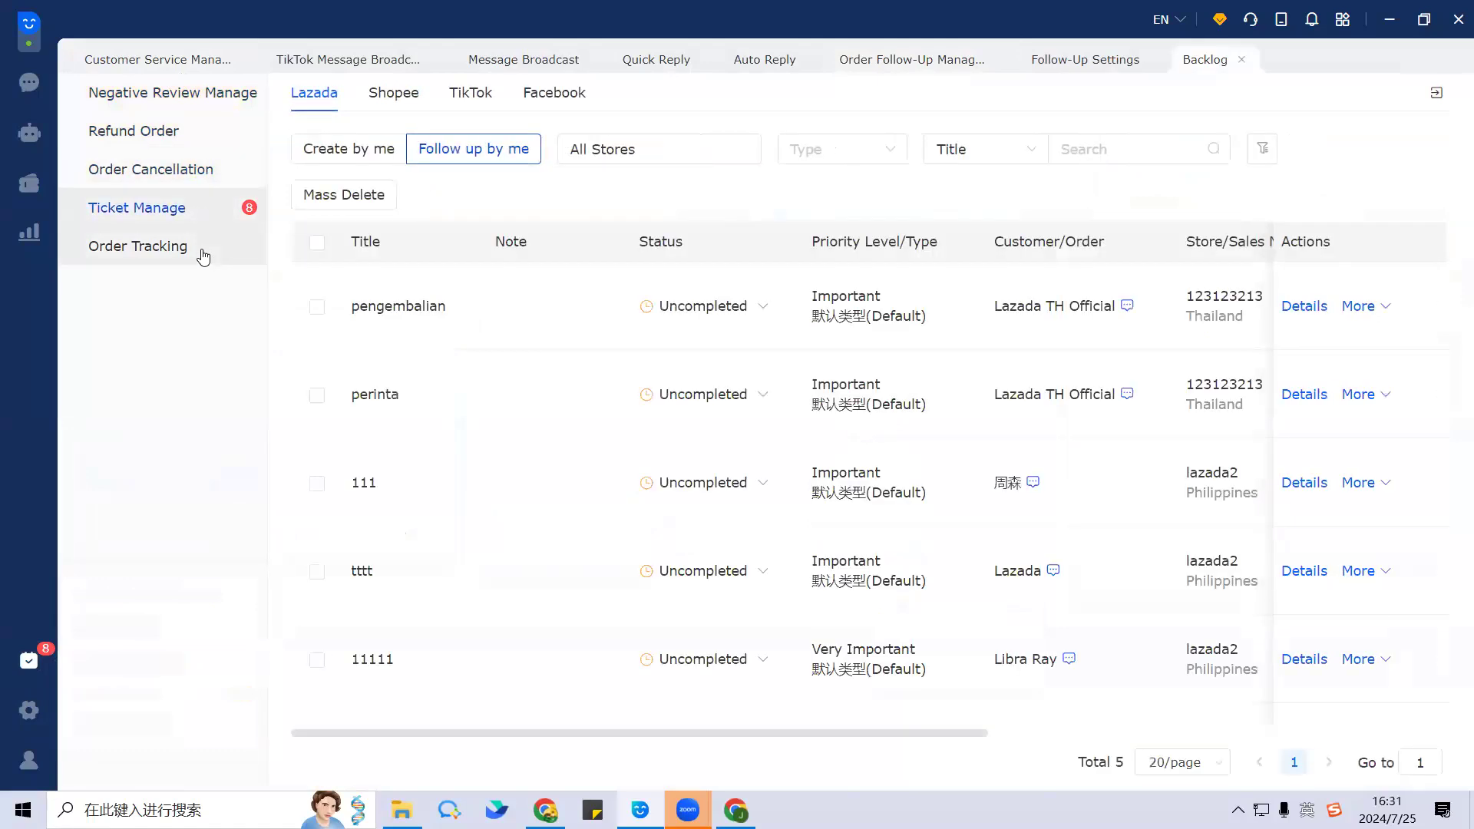
click(204, 255)
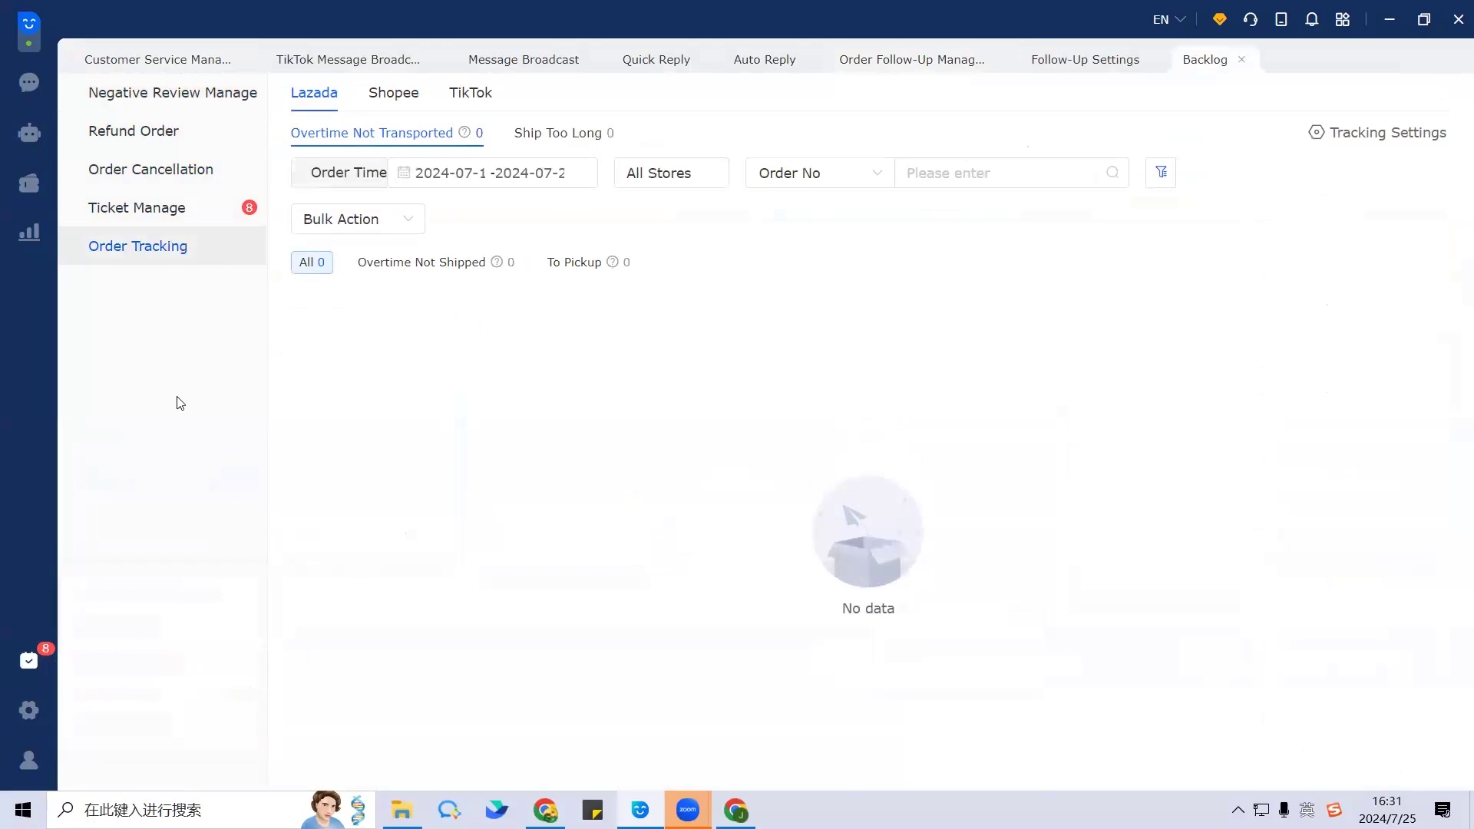
click(29, 663)
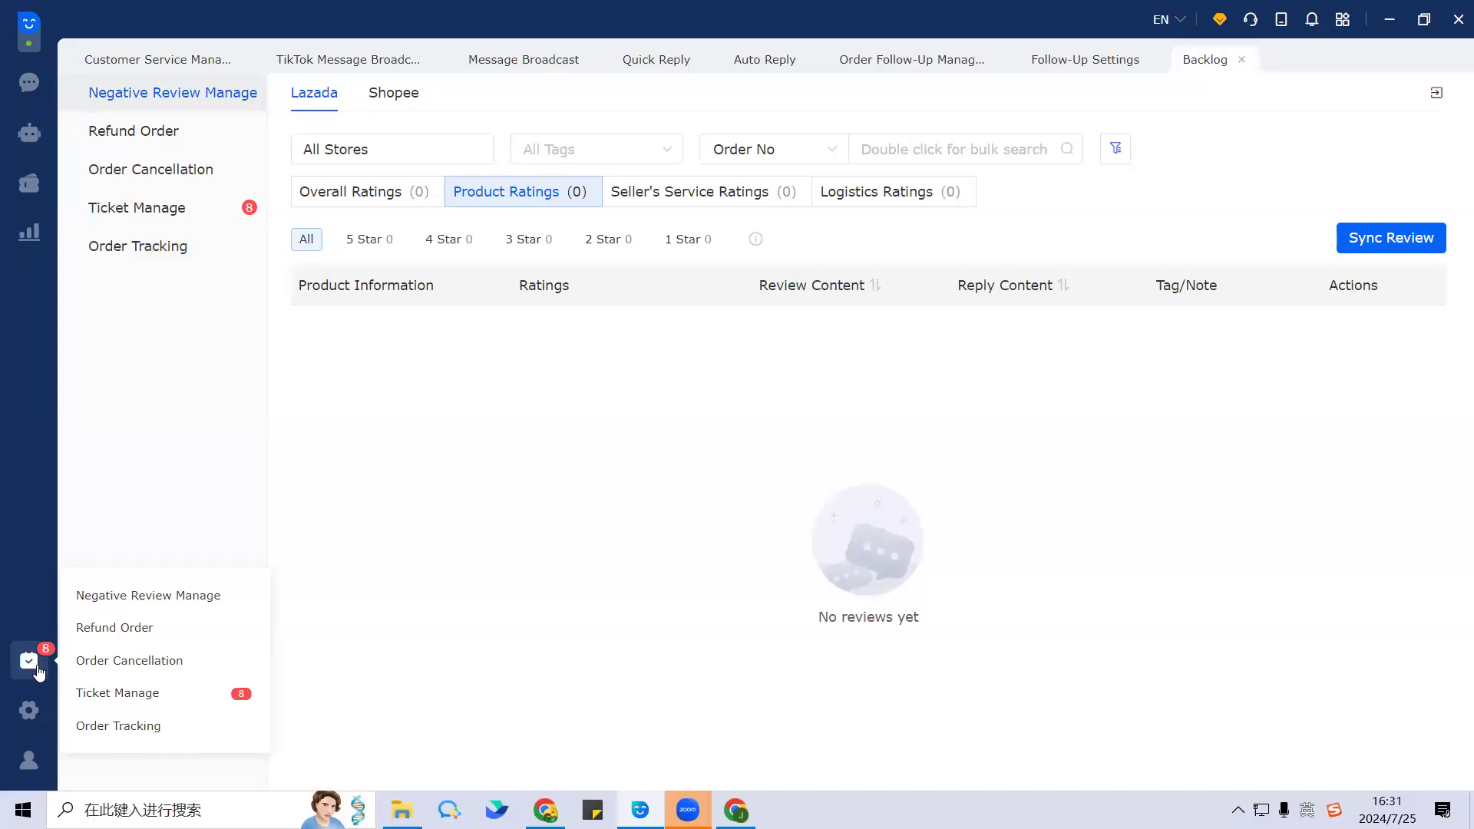
click(123, 694)
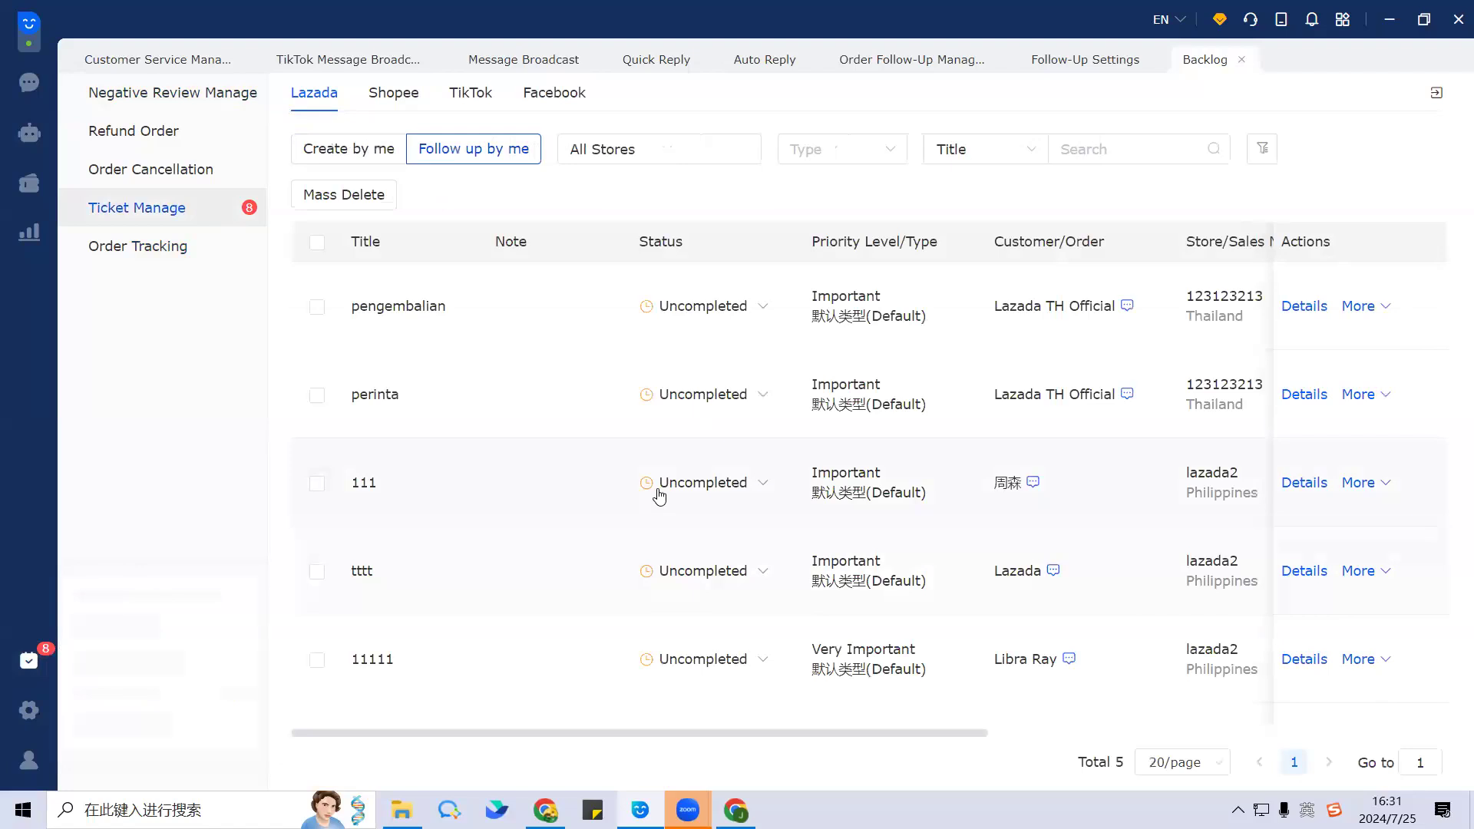
click(203, 96)
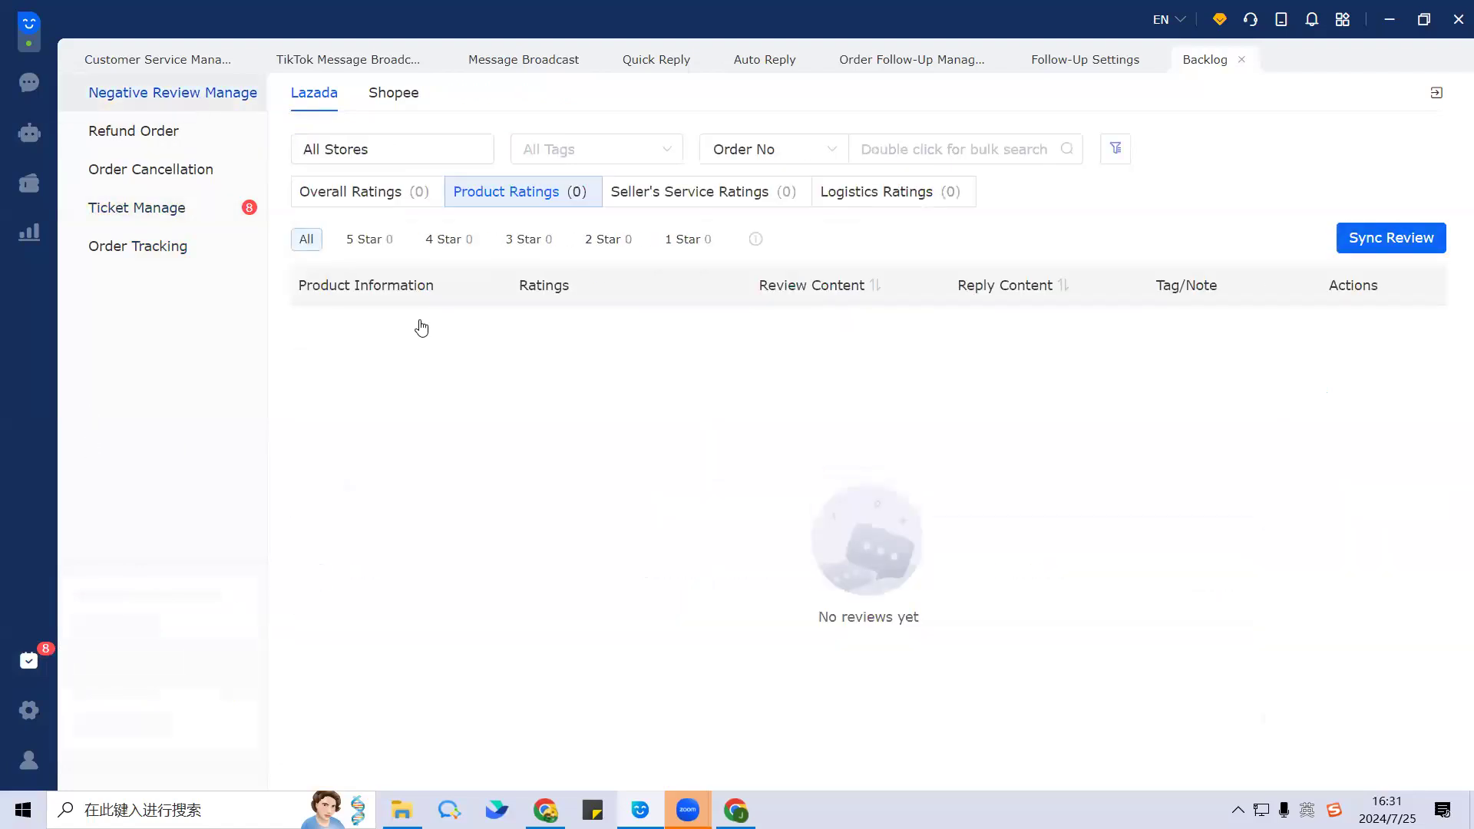
mouse_move(690, 810)
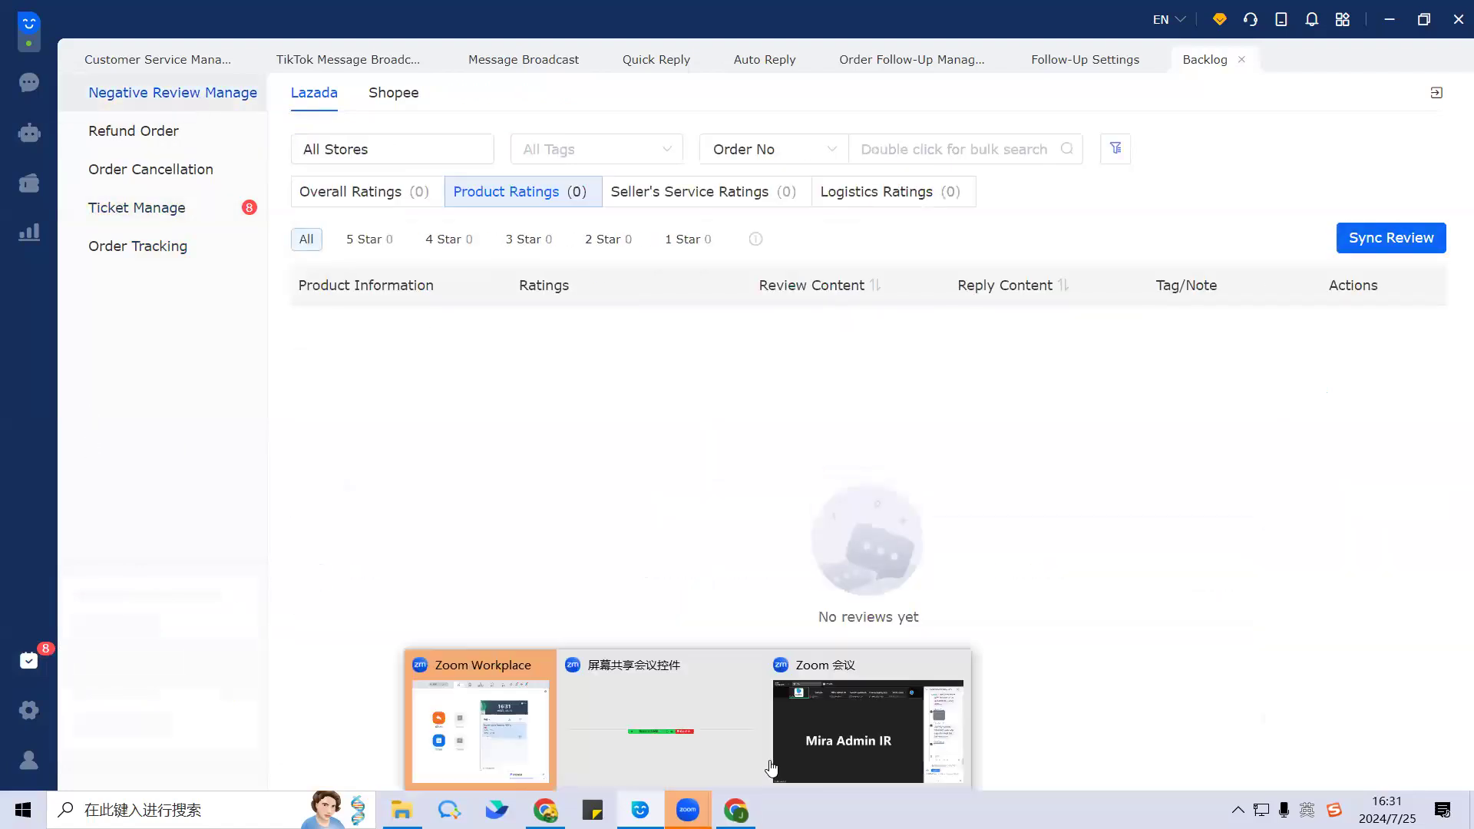